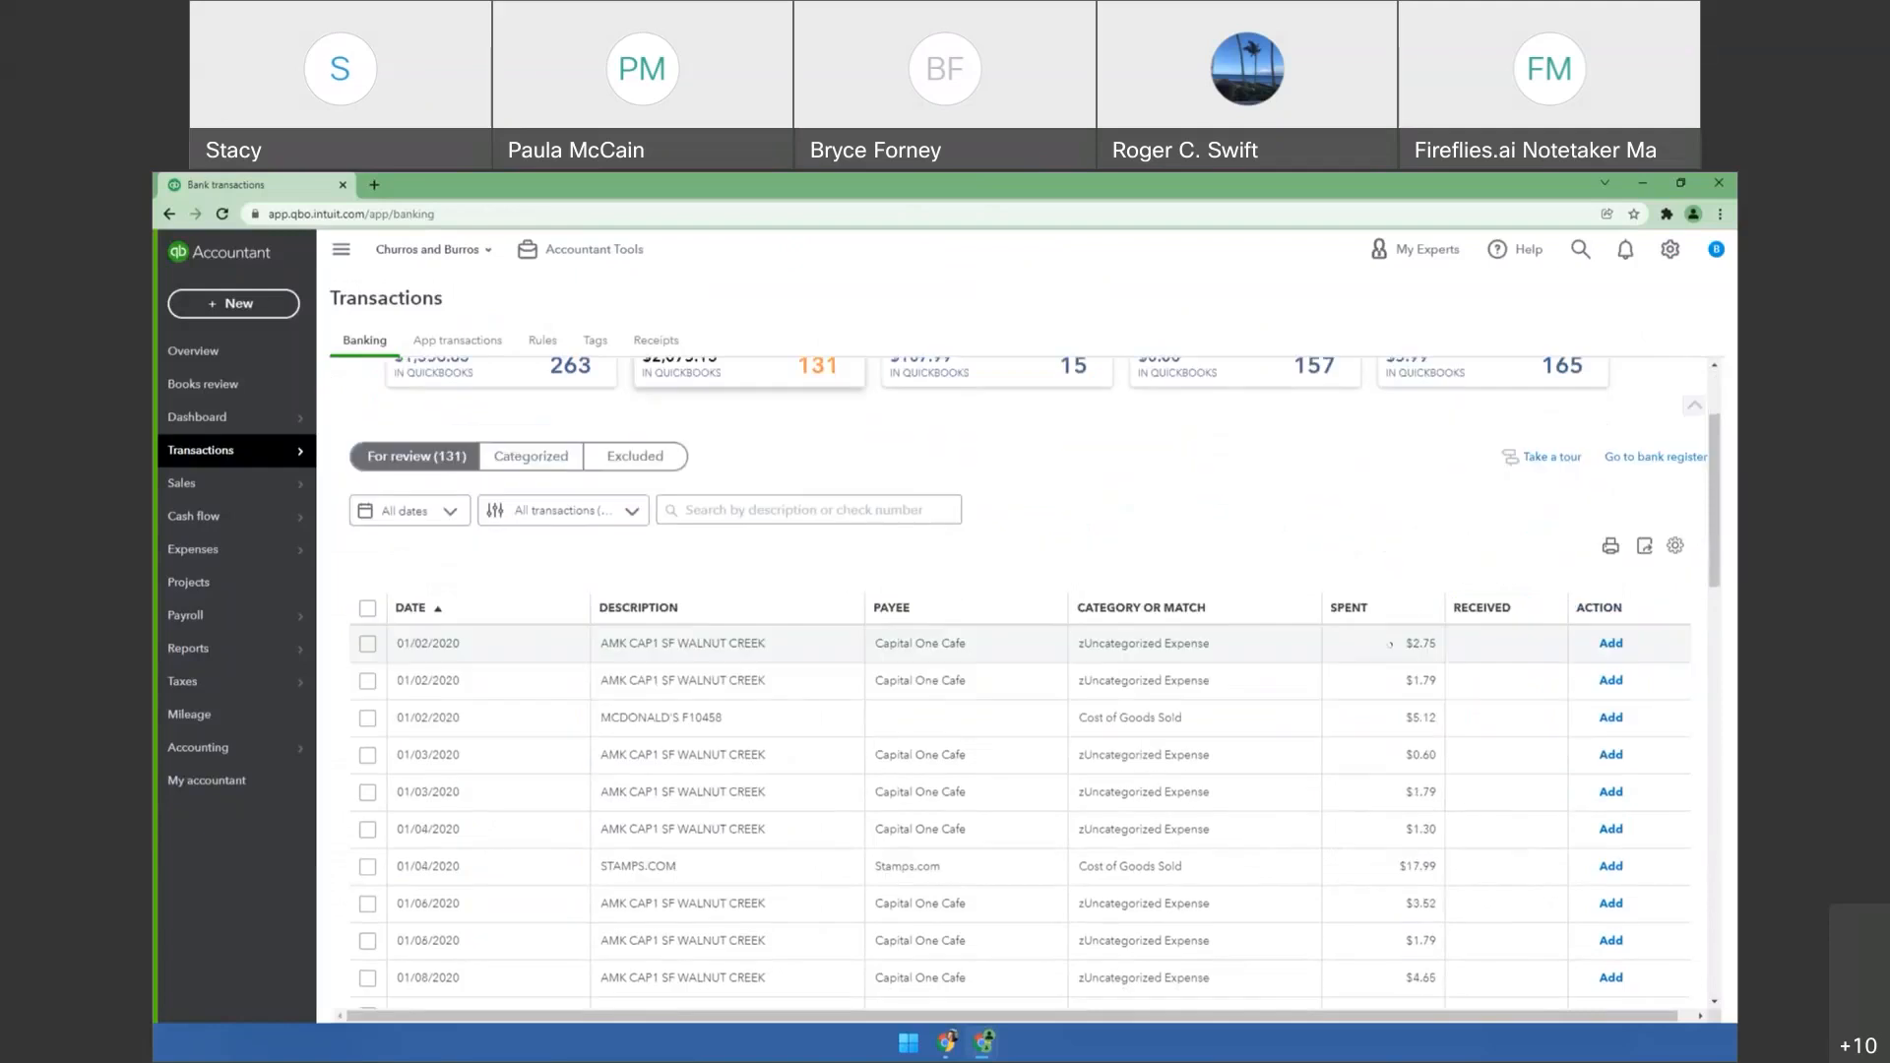
Sort the Cap One -1716 transactions awaiting review by payee in descending order.
scroll(1325, 625, "up", 2)
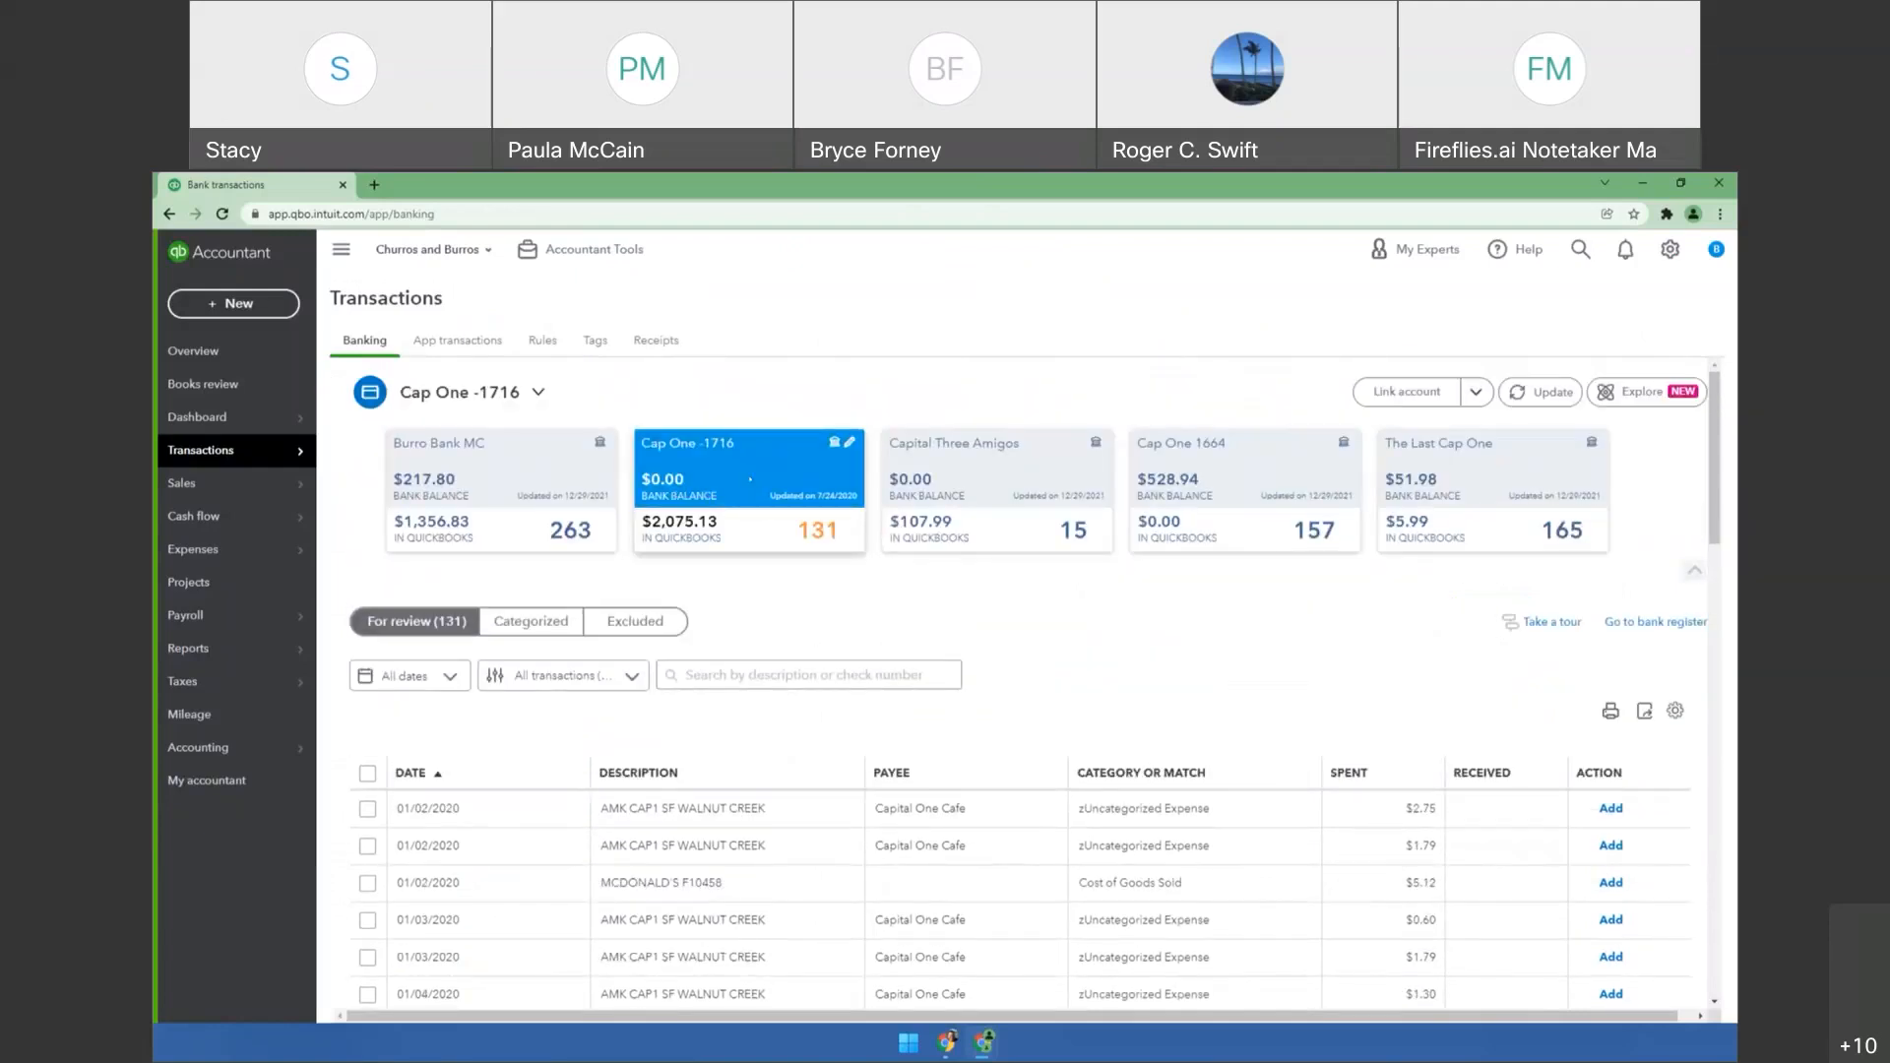
scroll(1067, 663, "down", 3)
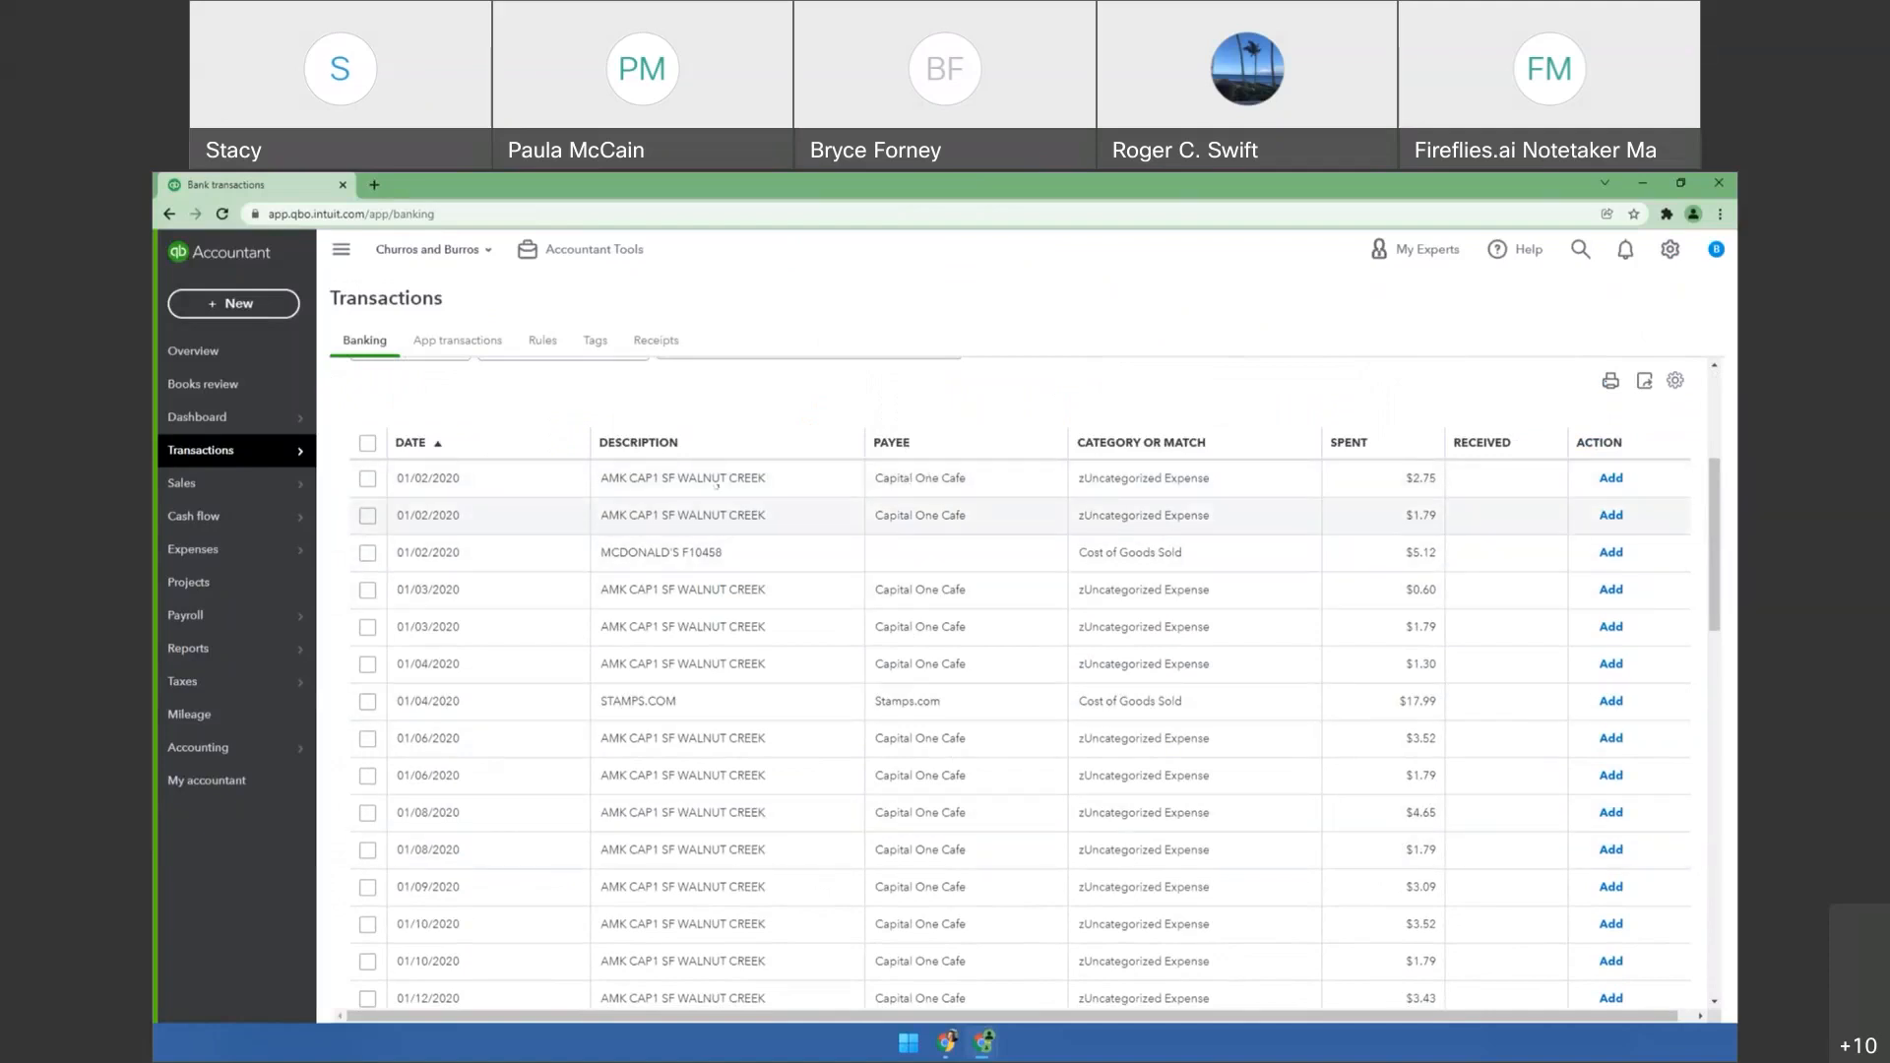
scroll(968, 702, "up", 2)
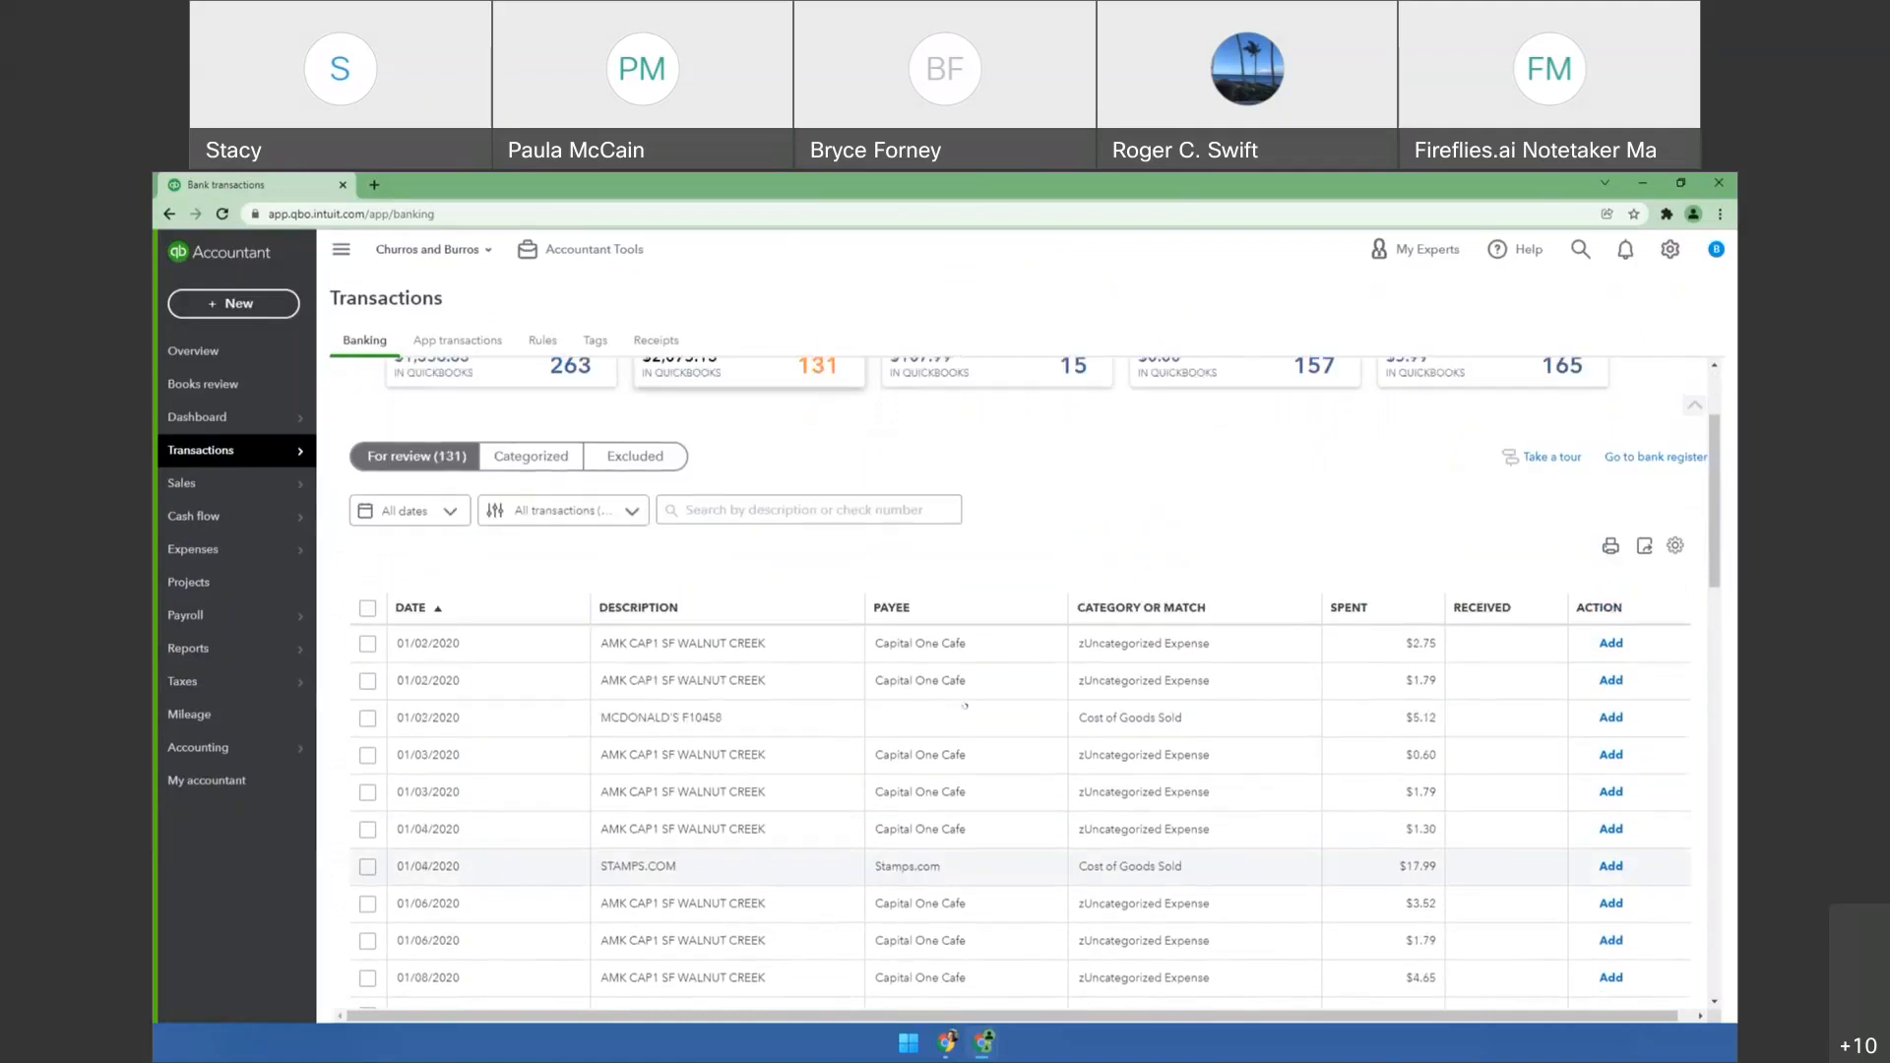
scroll(968, 702, "up", 2)
scroll(1013, 696, "down", 4)
scroll(975, 651, "up", 2)
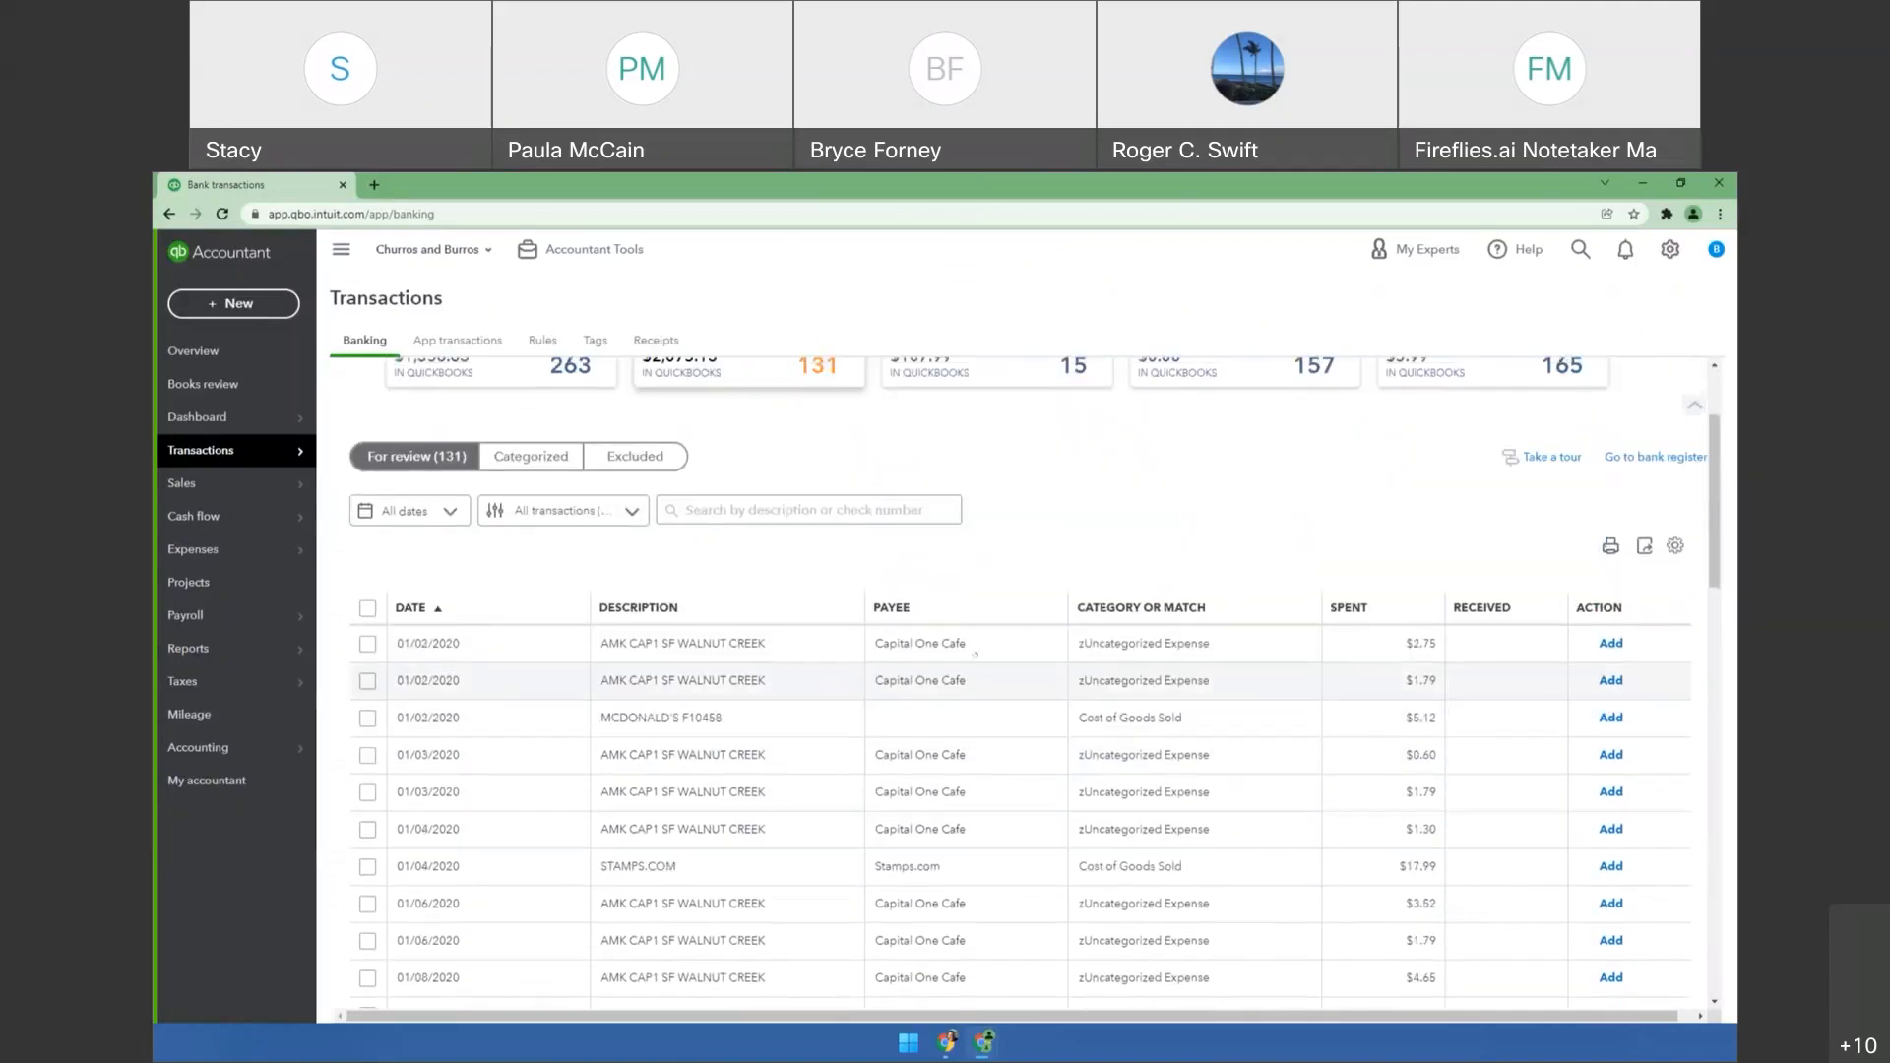
left_click(945, 615)
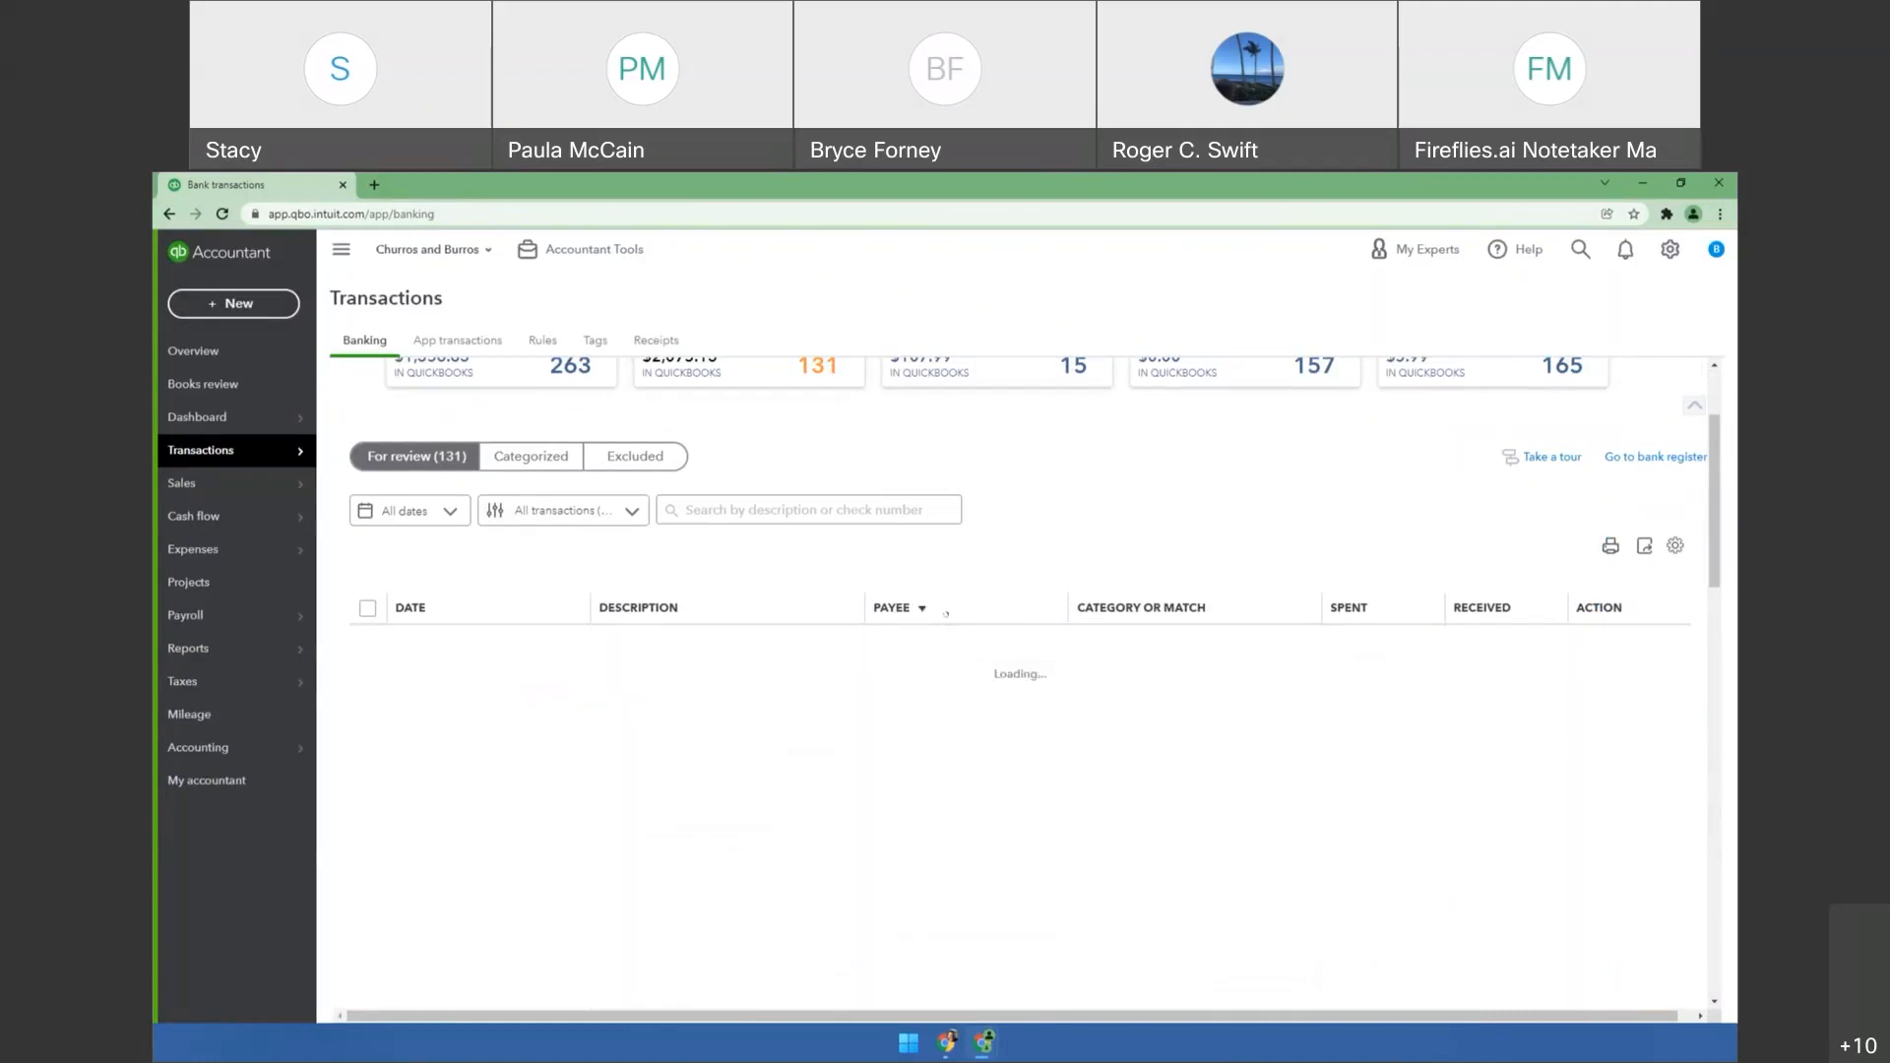
Select the six Stamps.com transactions of $17.99 in the review list.
scroll(900, 731, "down", 5)
scroll(899, 730, "up", 3)
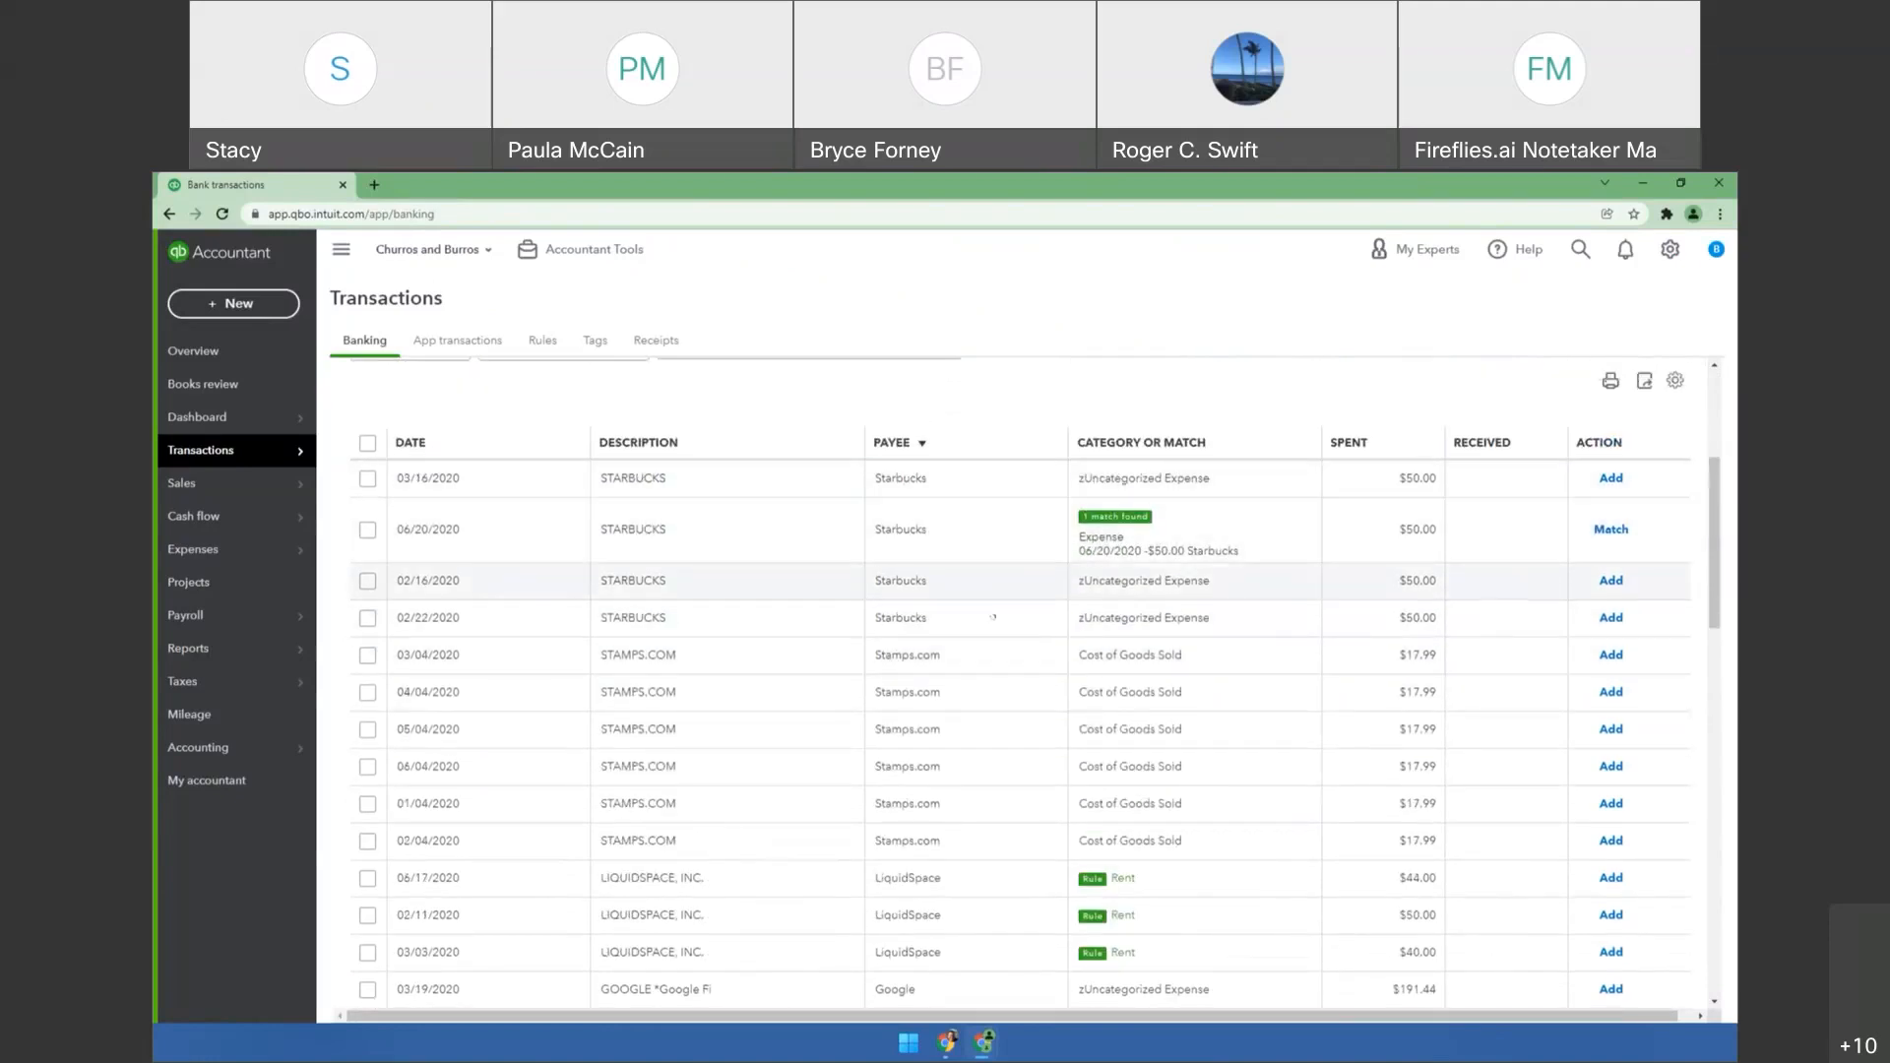
scroll(981, 620, "down", 4)
scroll(983, 651, "up", 3)
scroll(983, 651, "up", 2)
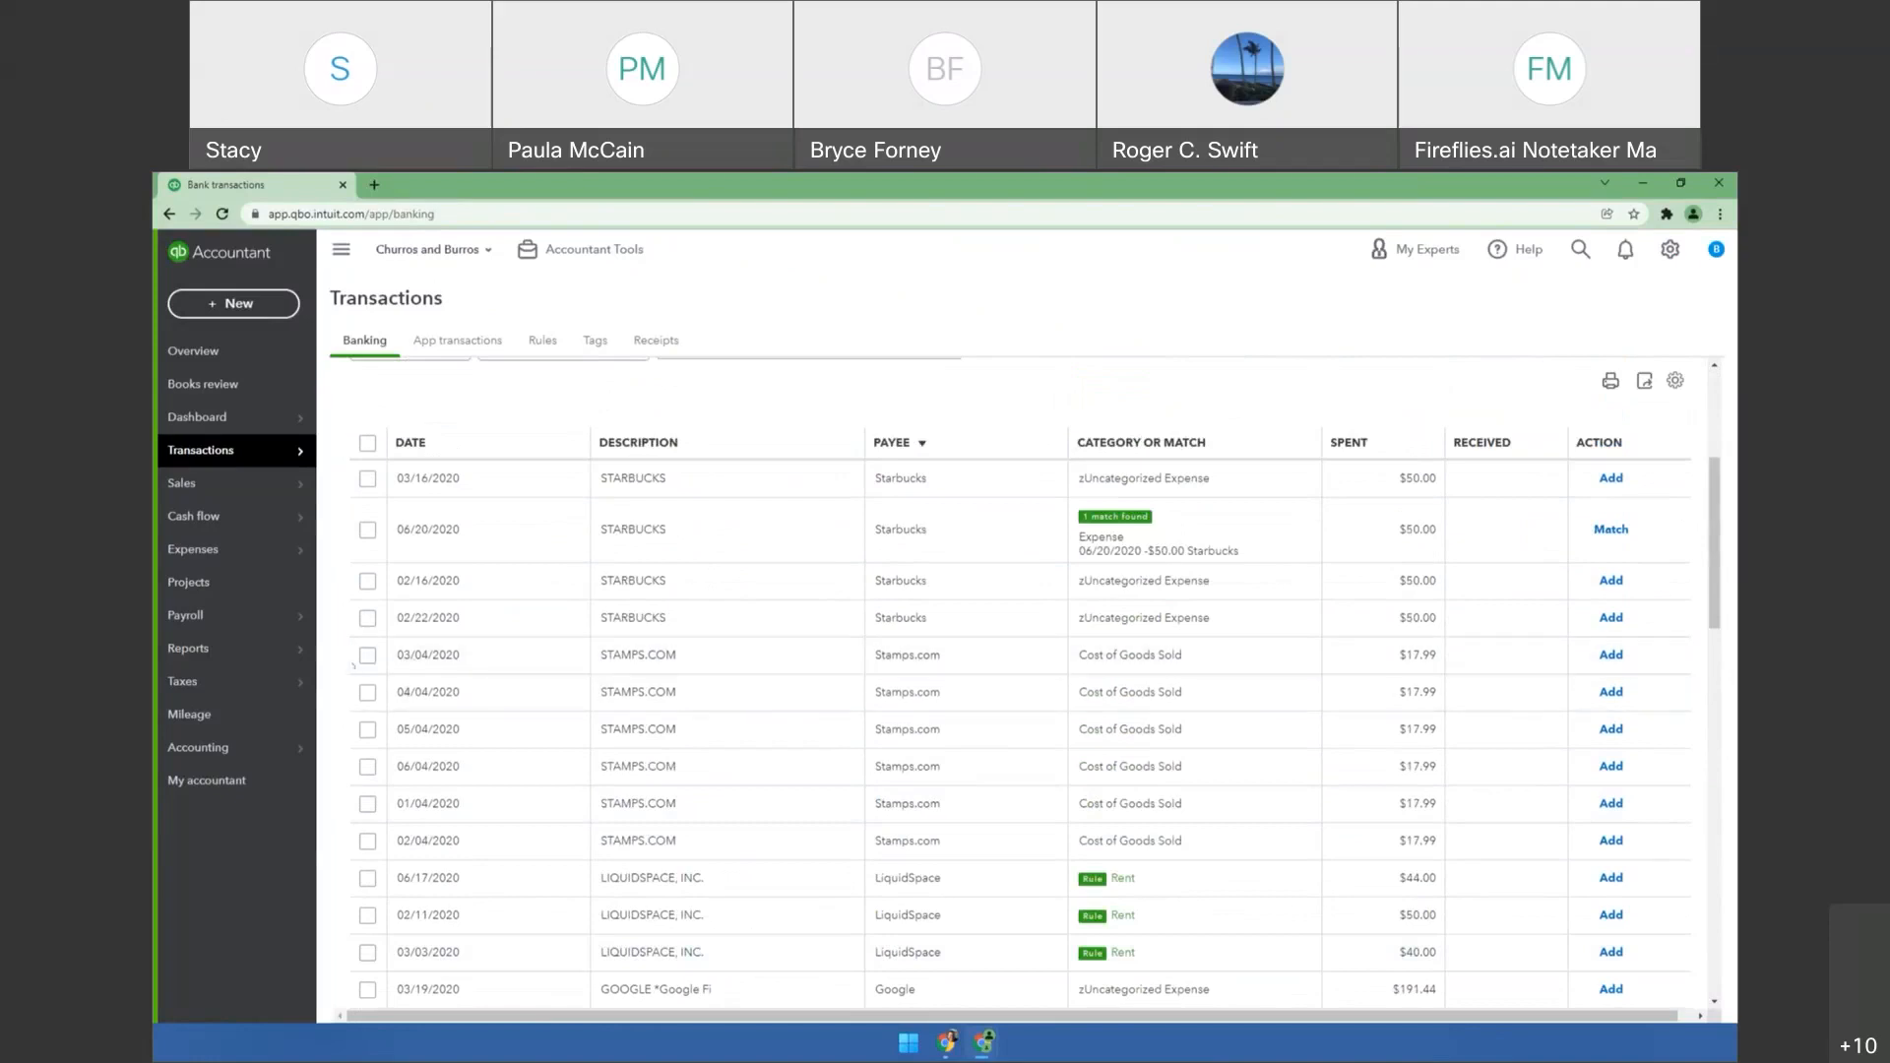
left_click(367, 655)
left_click(367, 692)
left_click(367, 730)
left_click(367, 767)
left_click(367, 805)
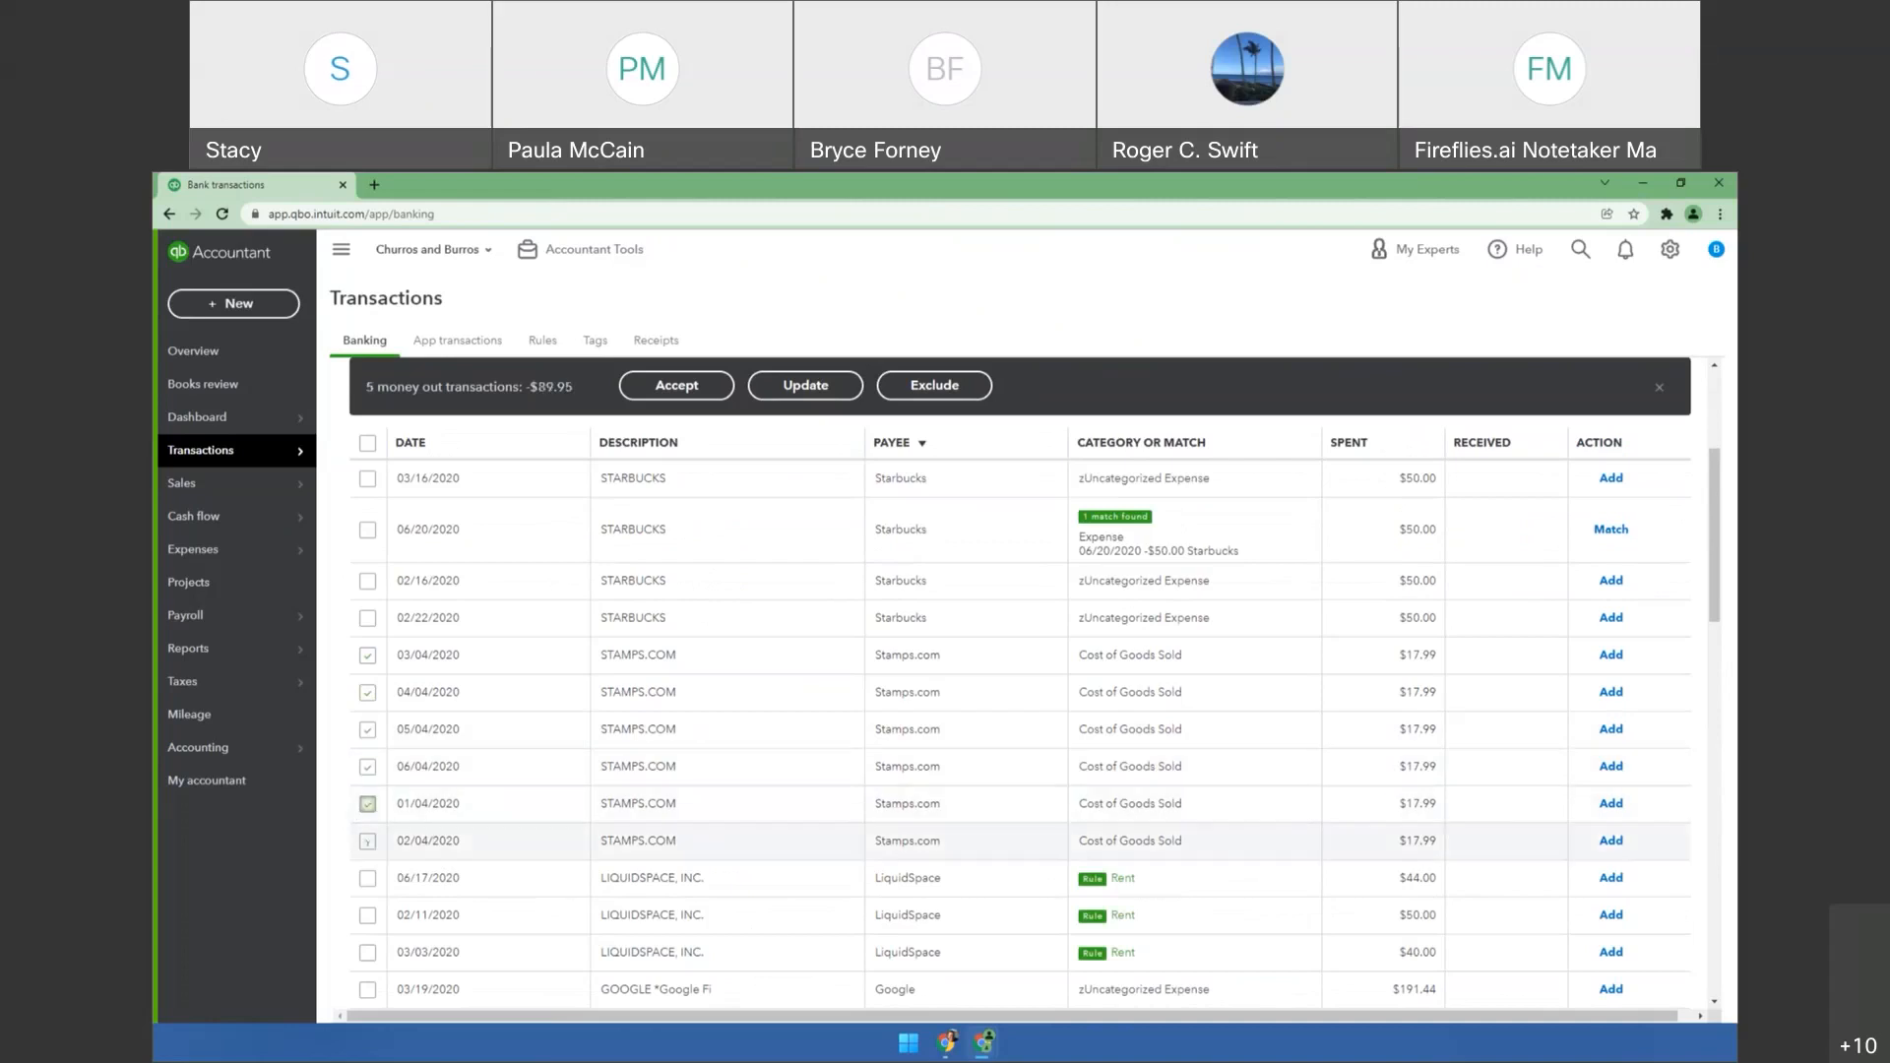
left_click(368, 842)
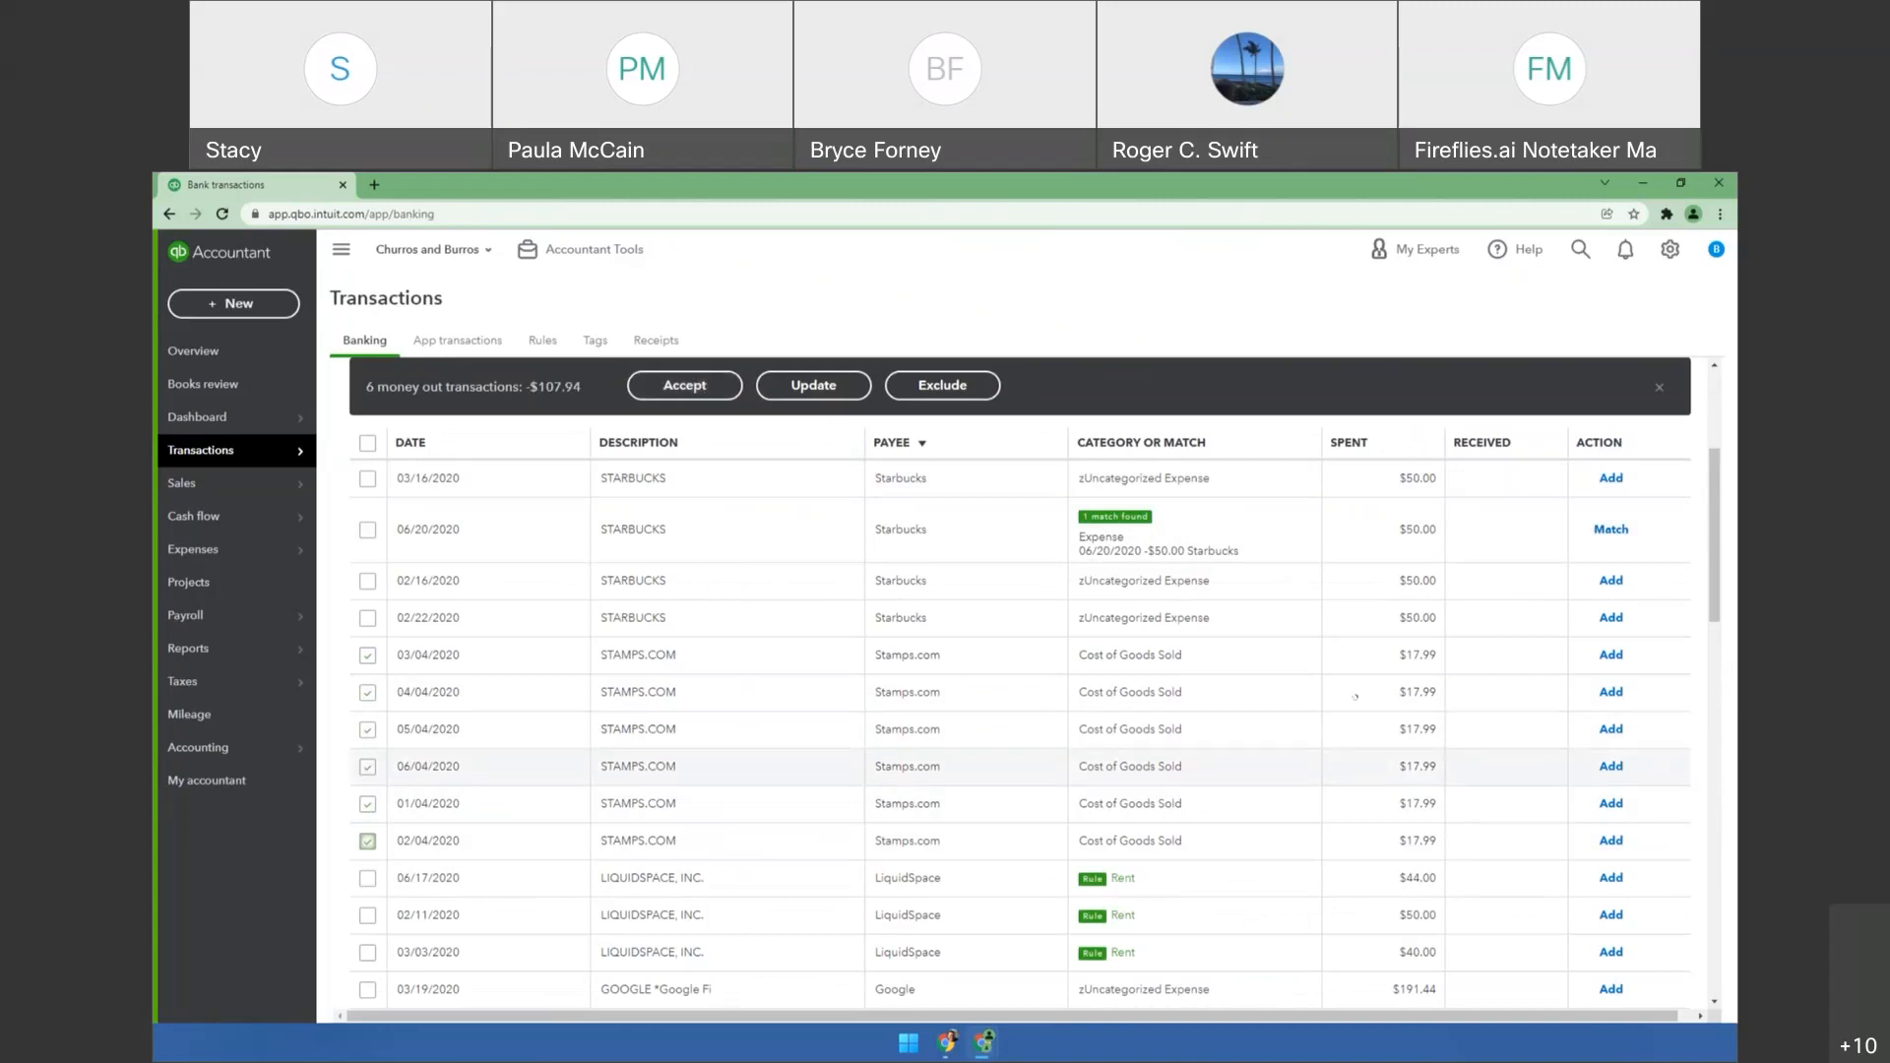
Change the category of the selected Stamps.com transactions to Office supplies expense through the 03/04/2020 entry.
left_click(1224, 659)
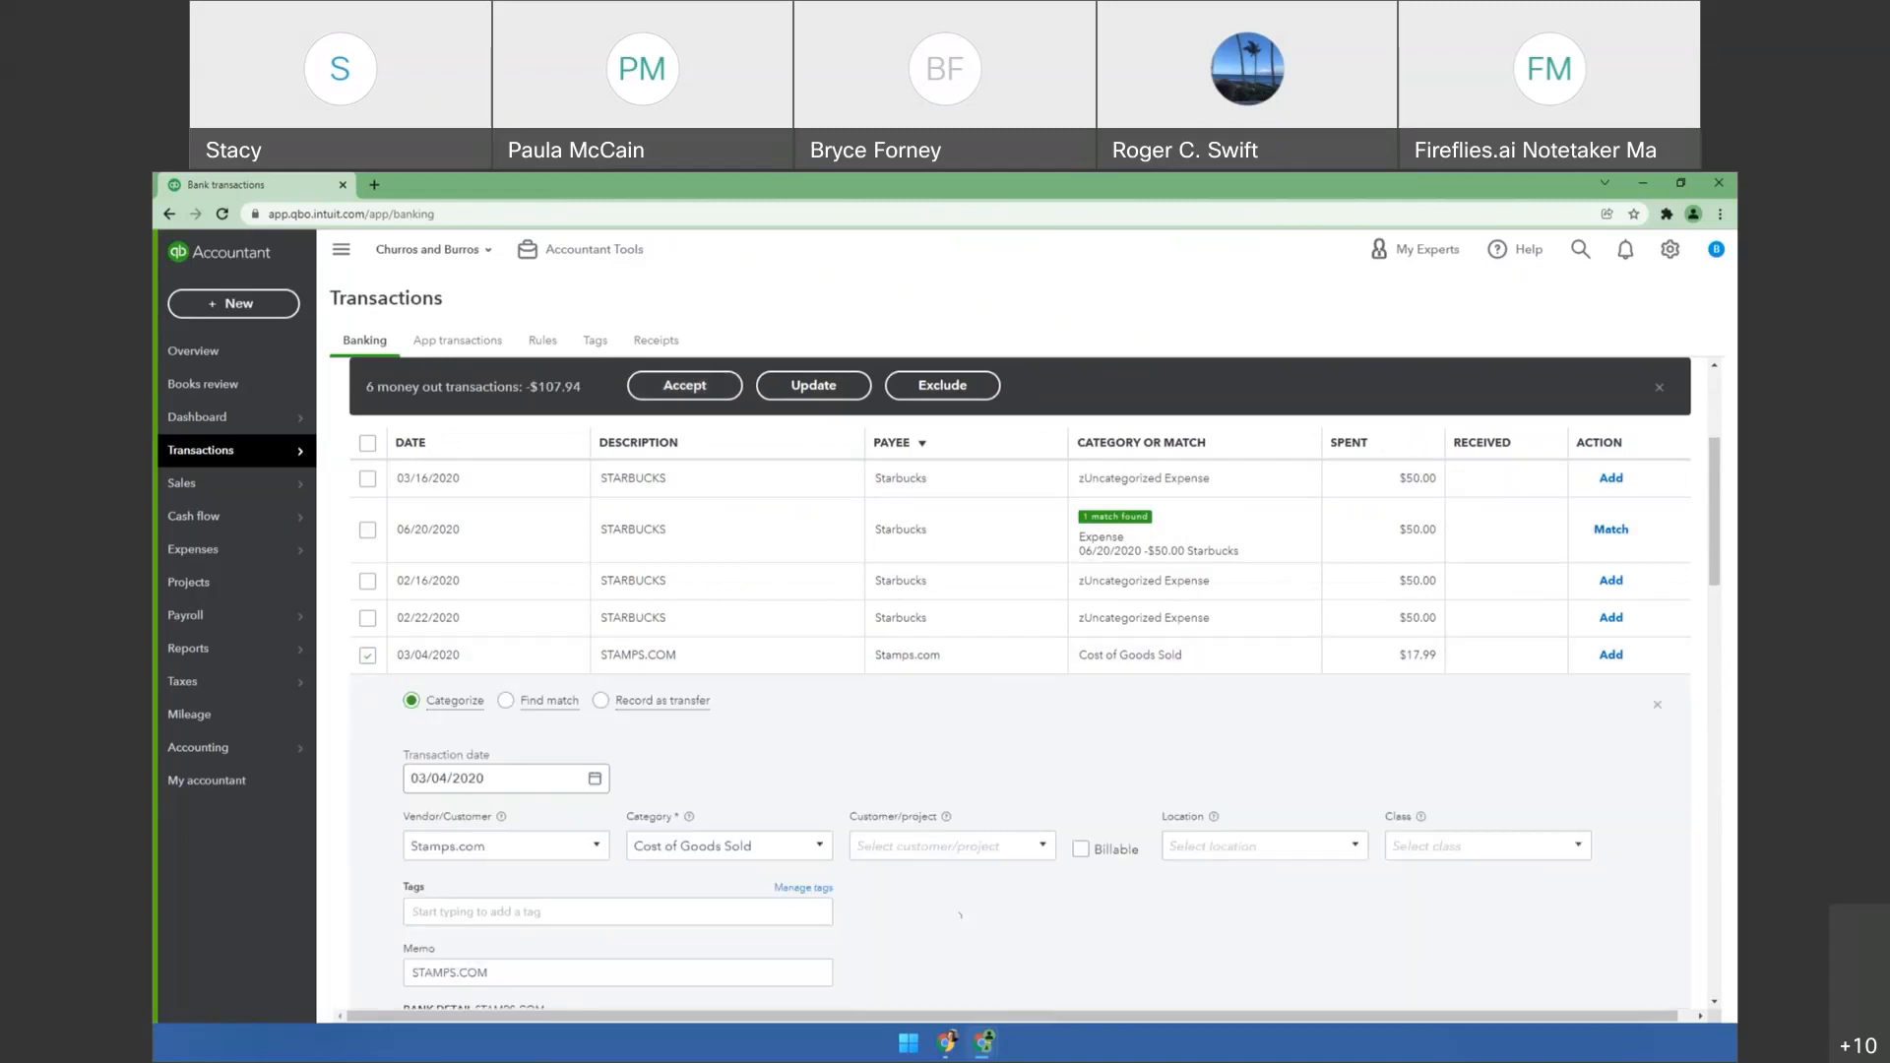
left_click(750, 847)
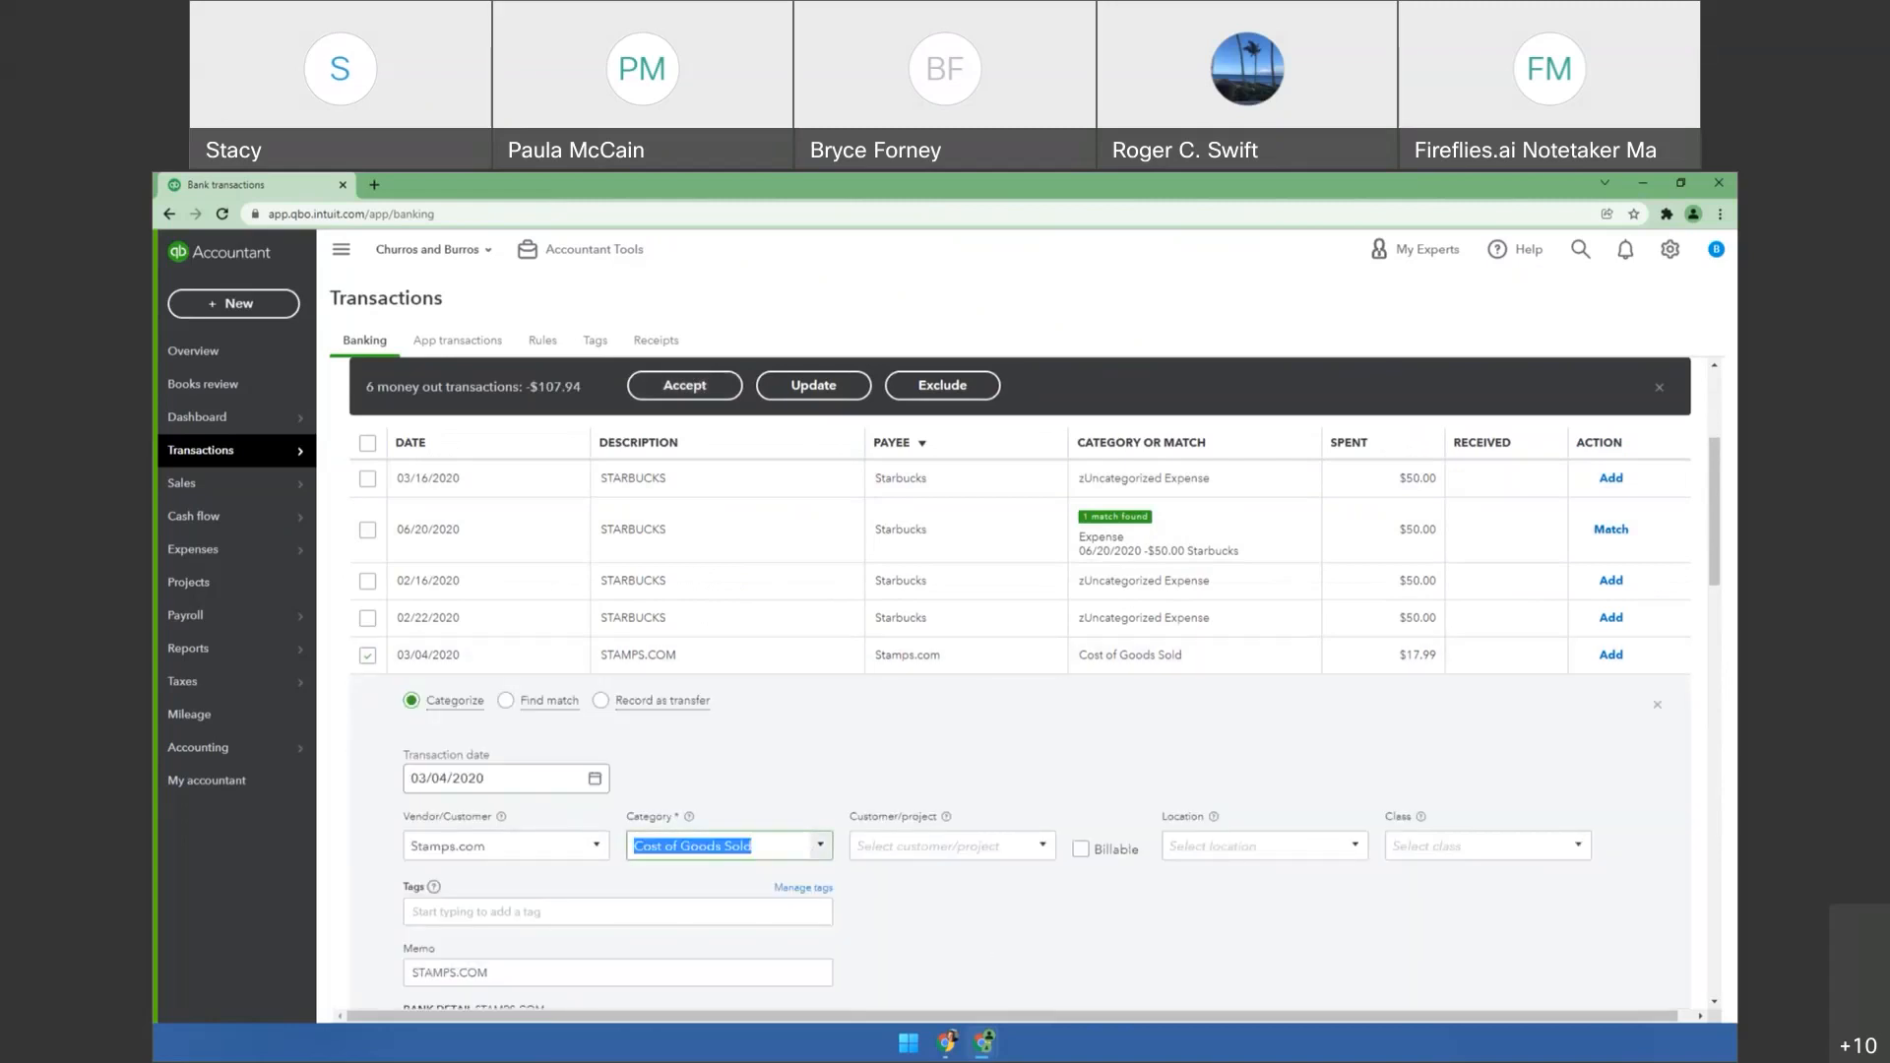
type("Office supplies expense")
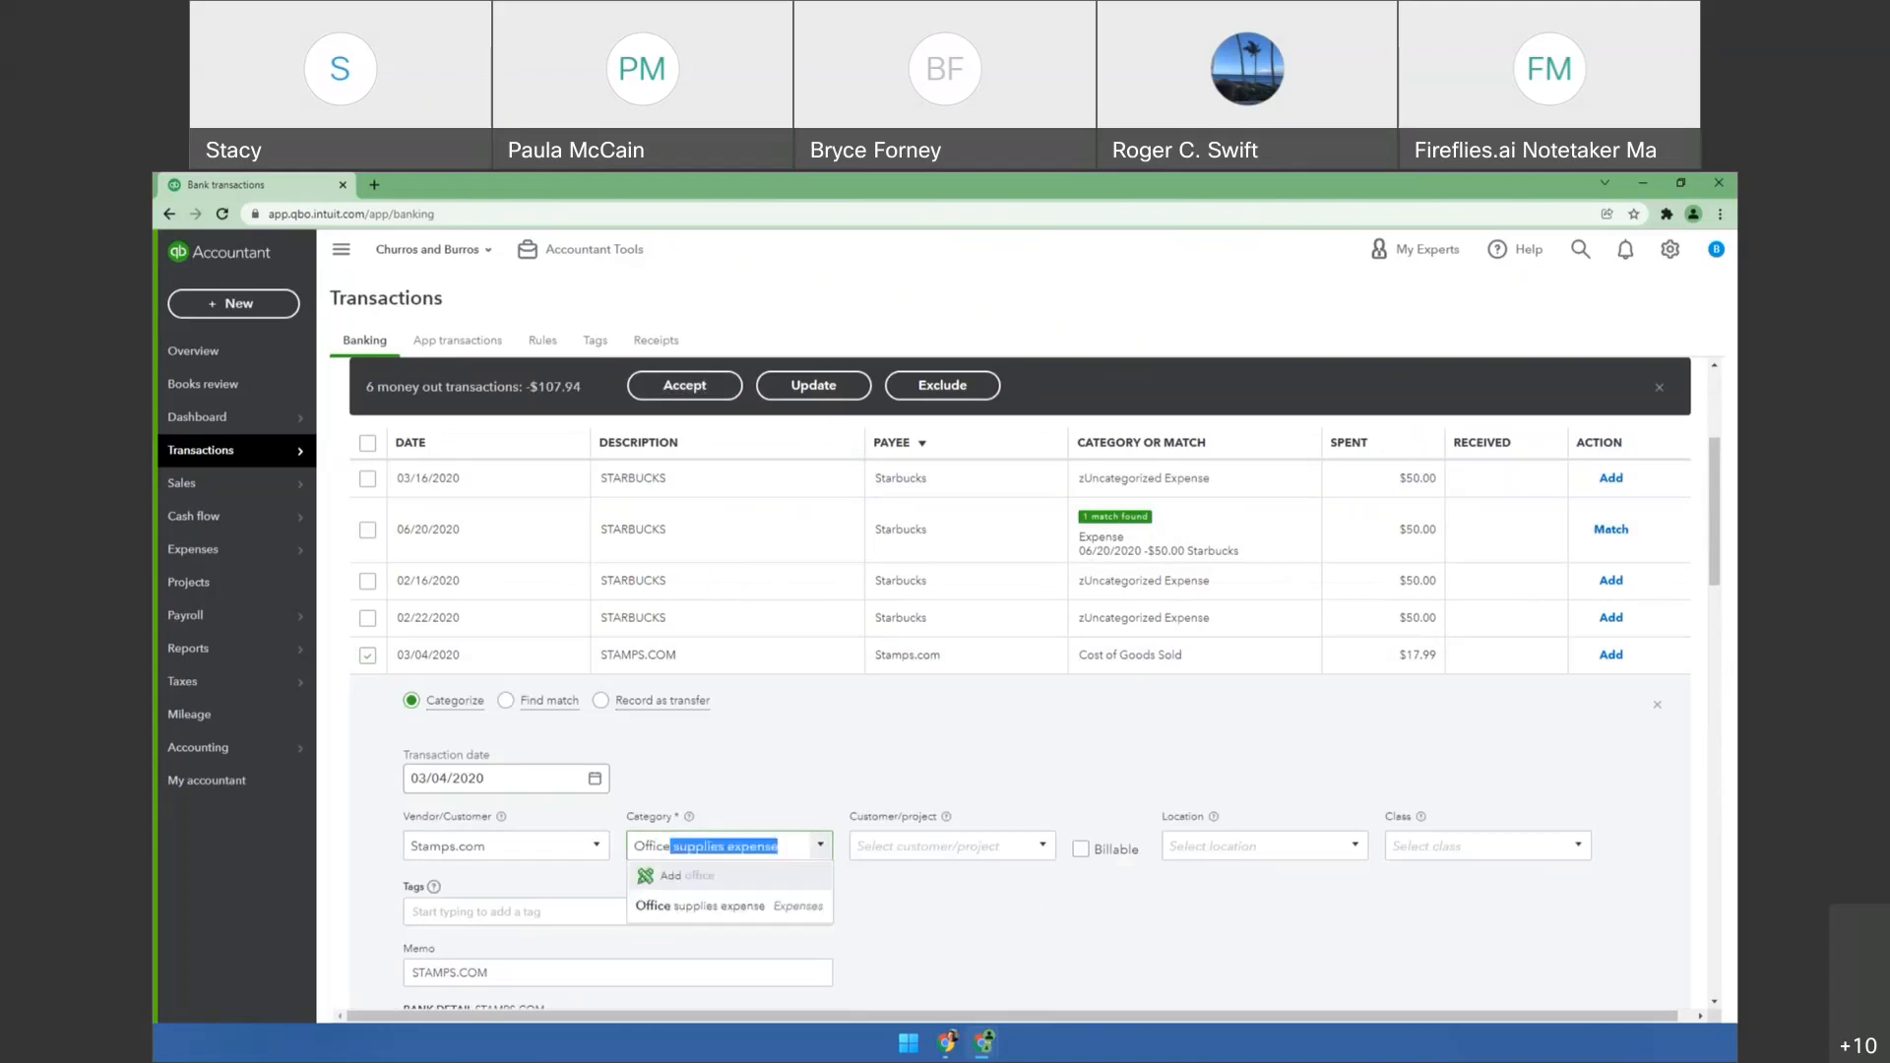
key("Tab")
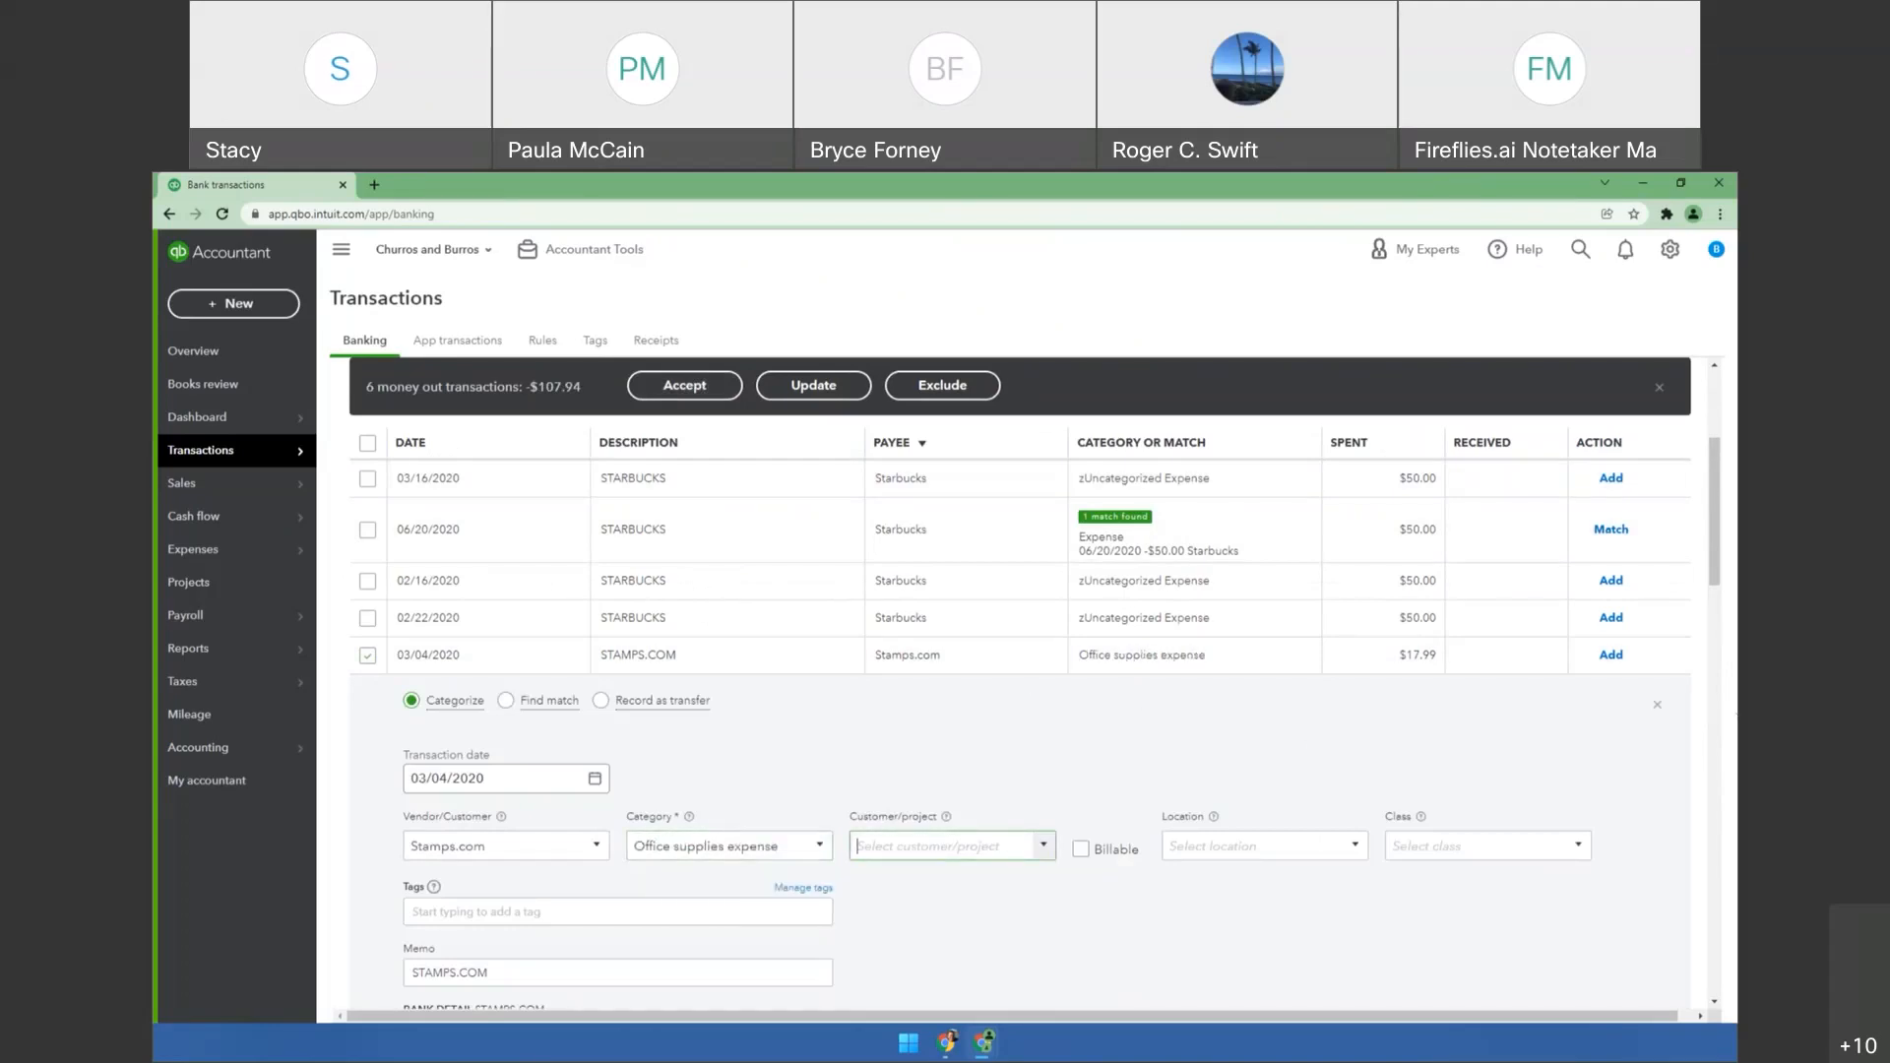
scroll(1586, 711, "down", 2)
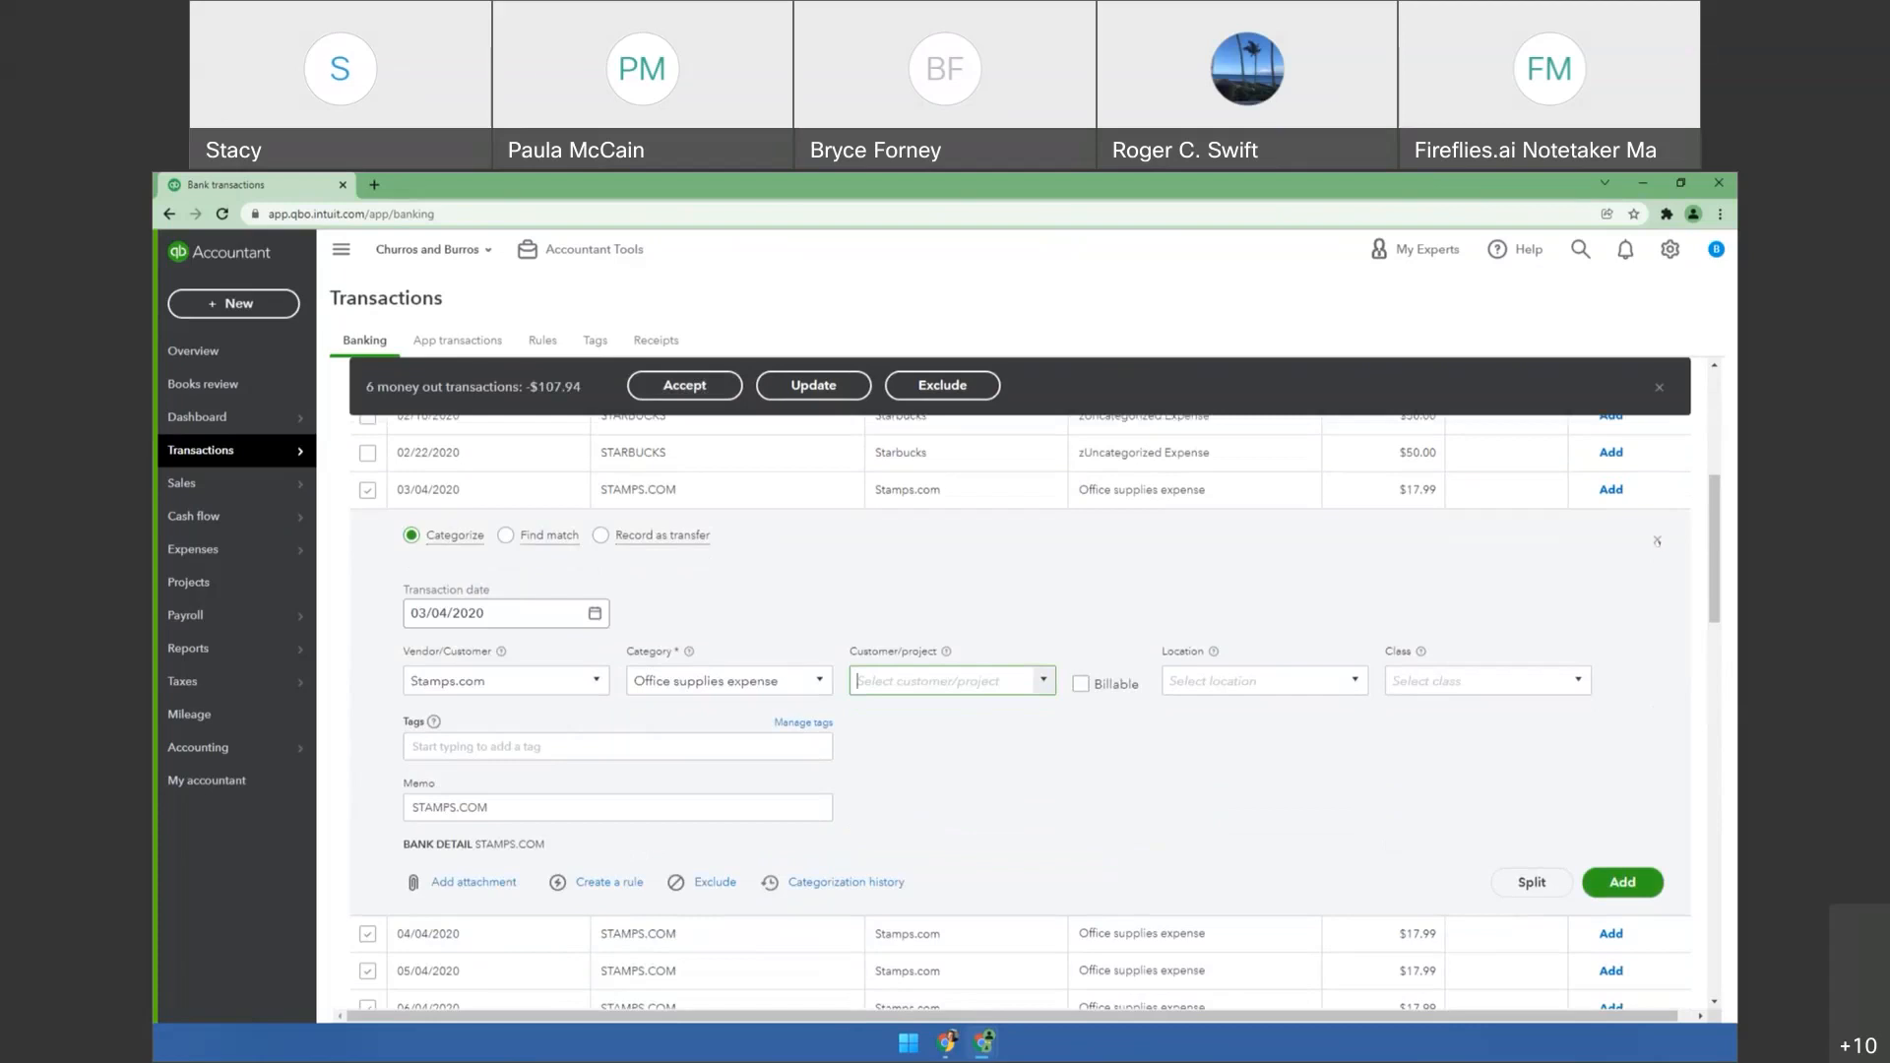
left_click(1657, 541)
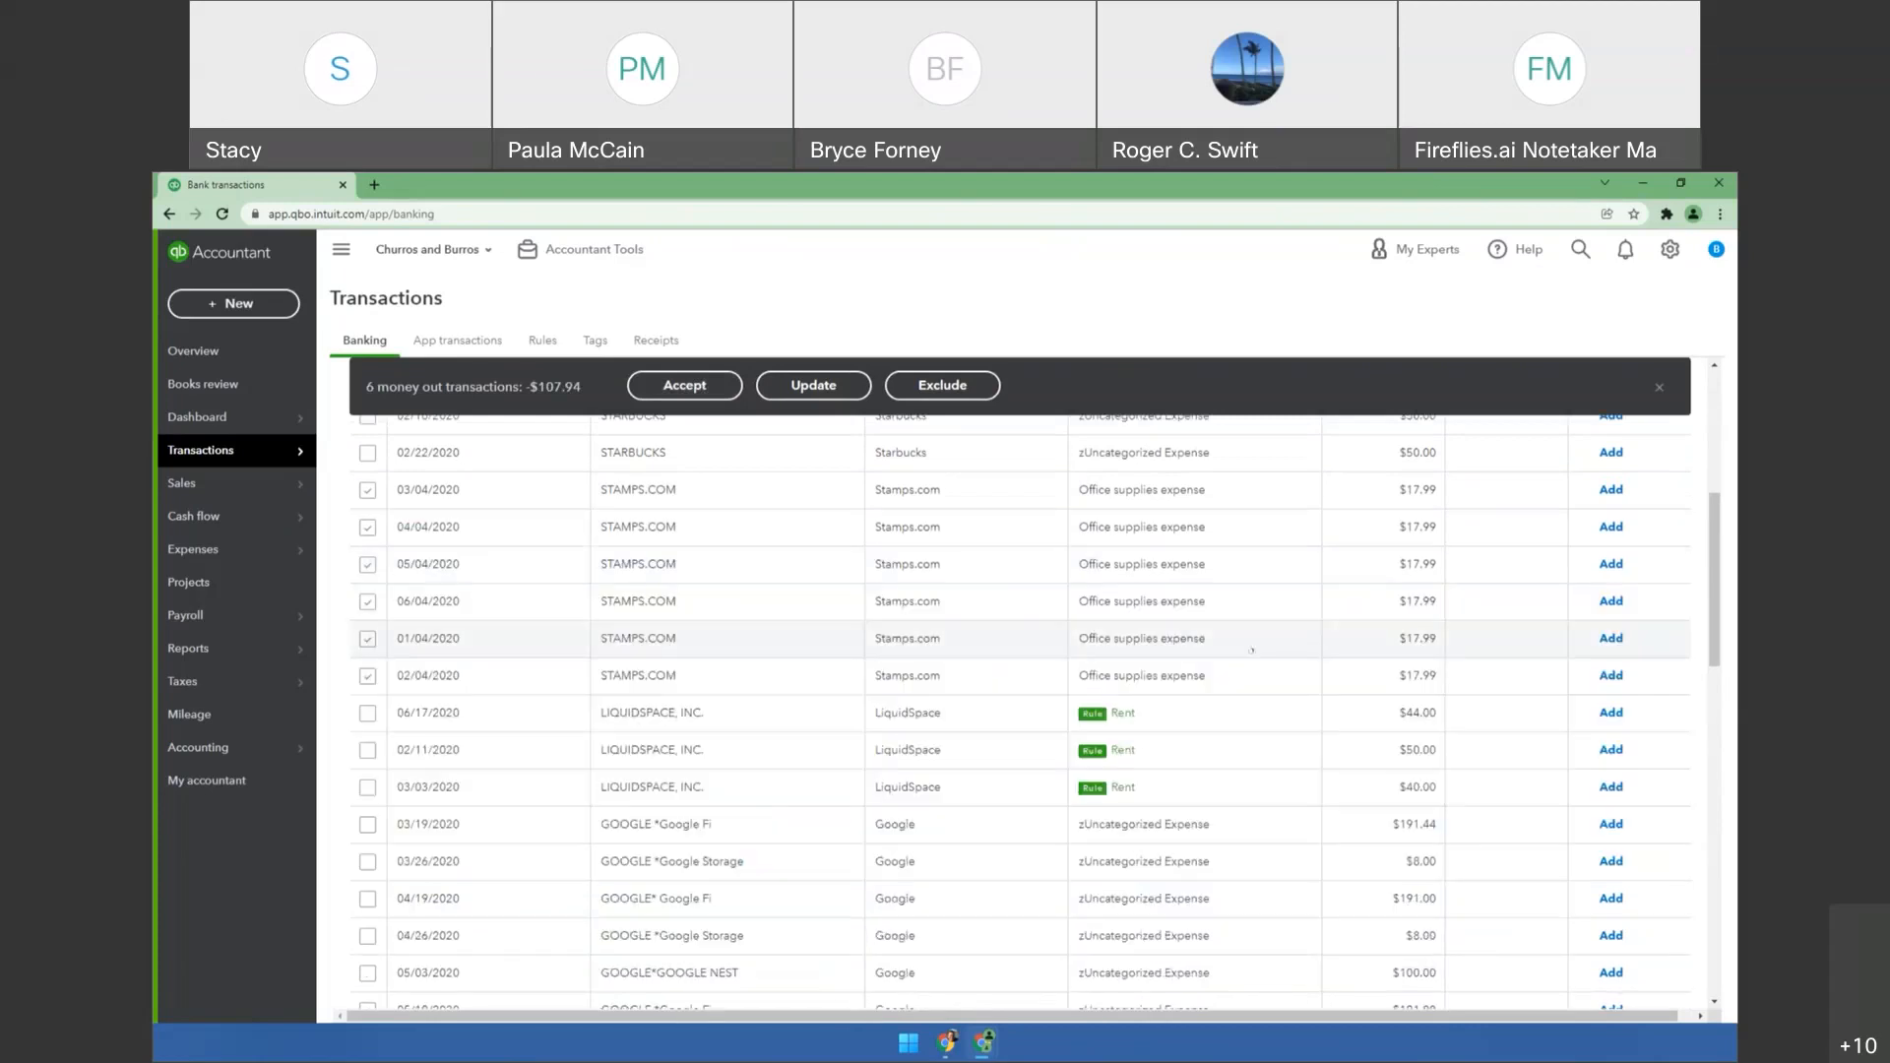
Reopen the 03/04/2020 Stamps.com transaction and start adding a new category named Postage.
left_click(1149, 491)
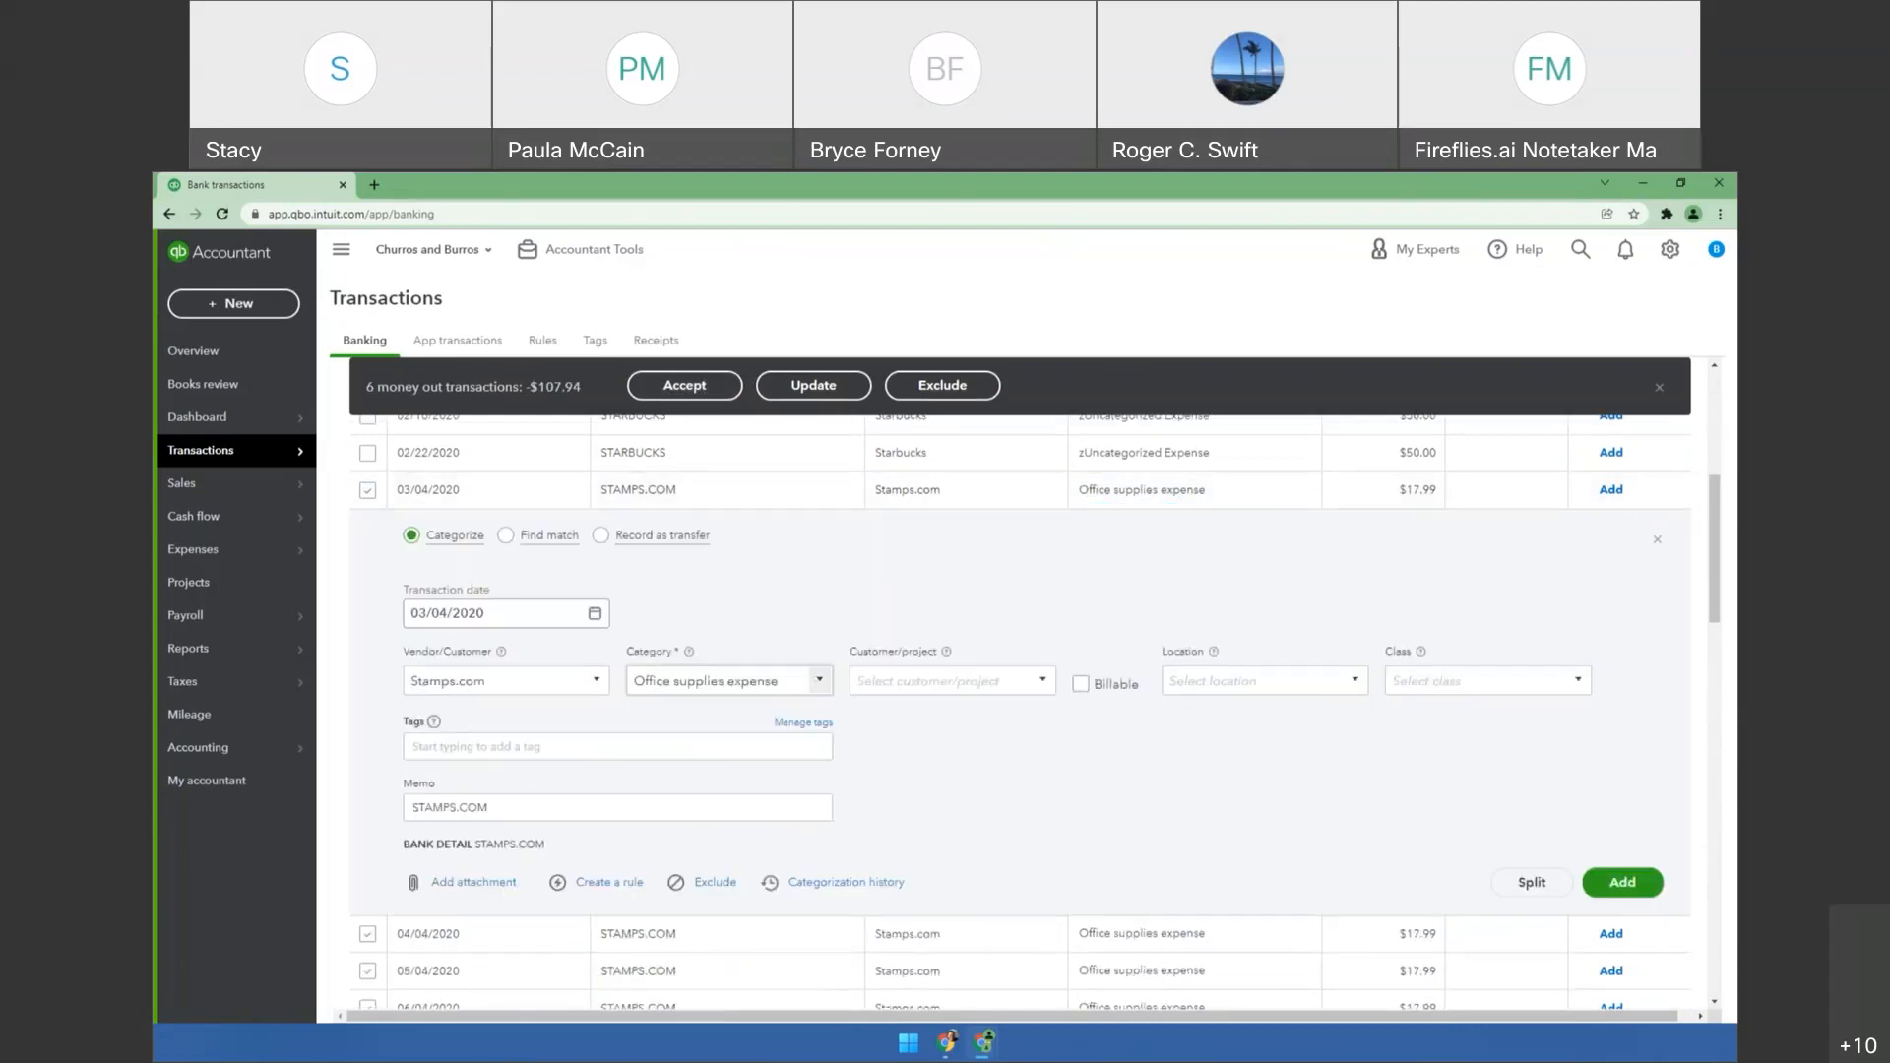
key("ctrl+a")
type("posta")
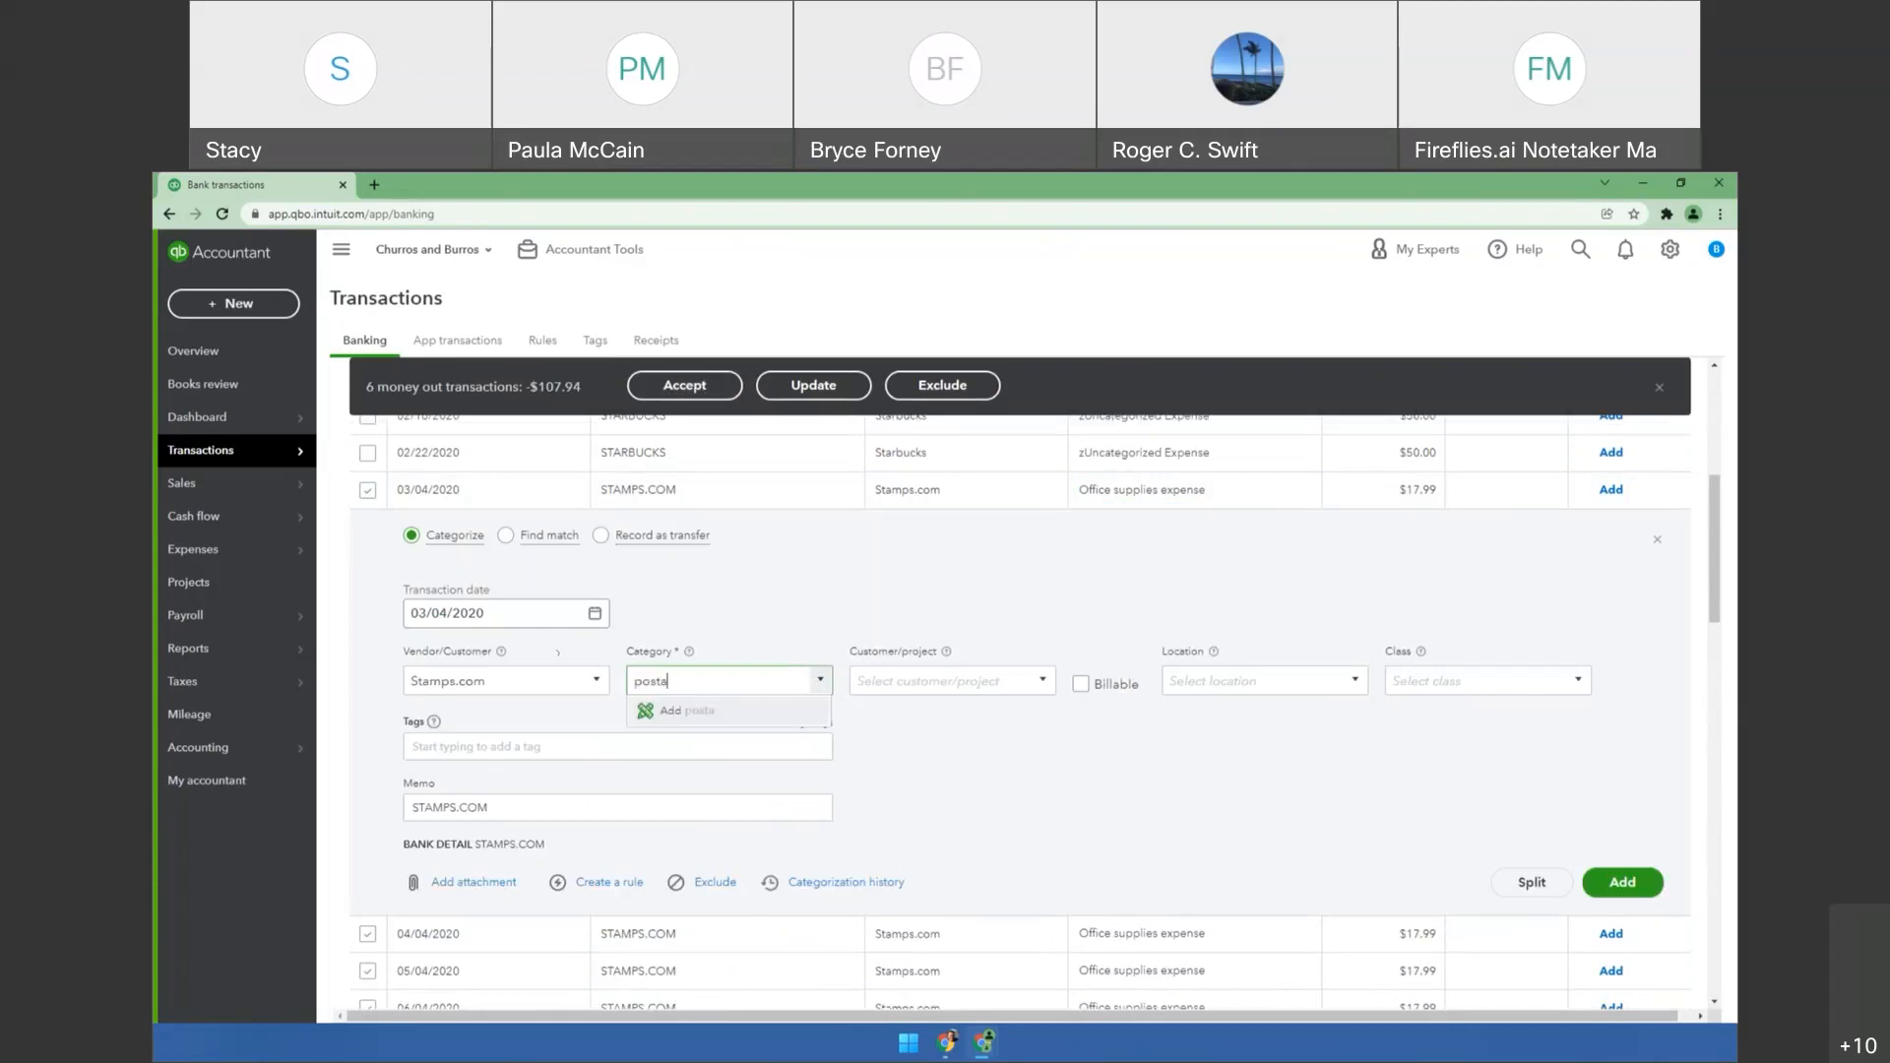
key("BackSpace")
key("BackSpace")
key("BackSpace")
key("BackSpace")
key("BackSpace")
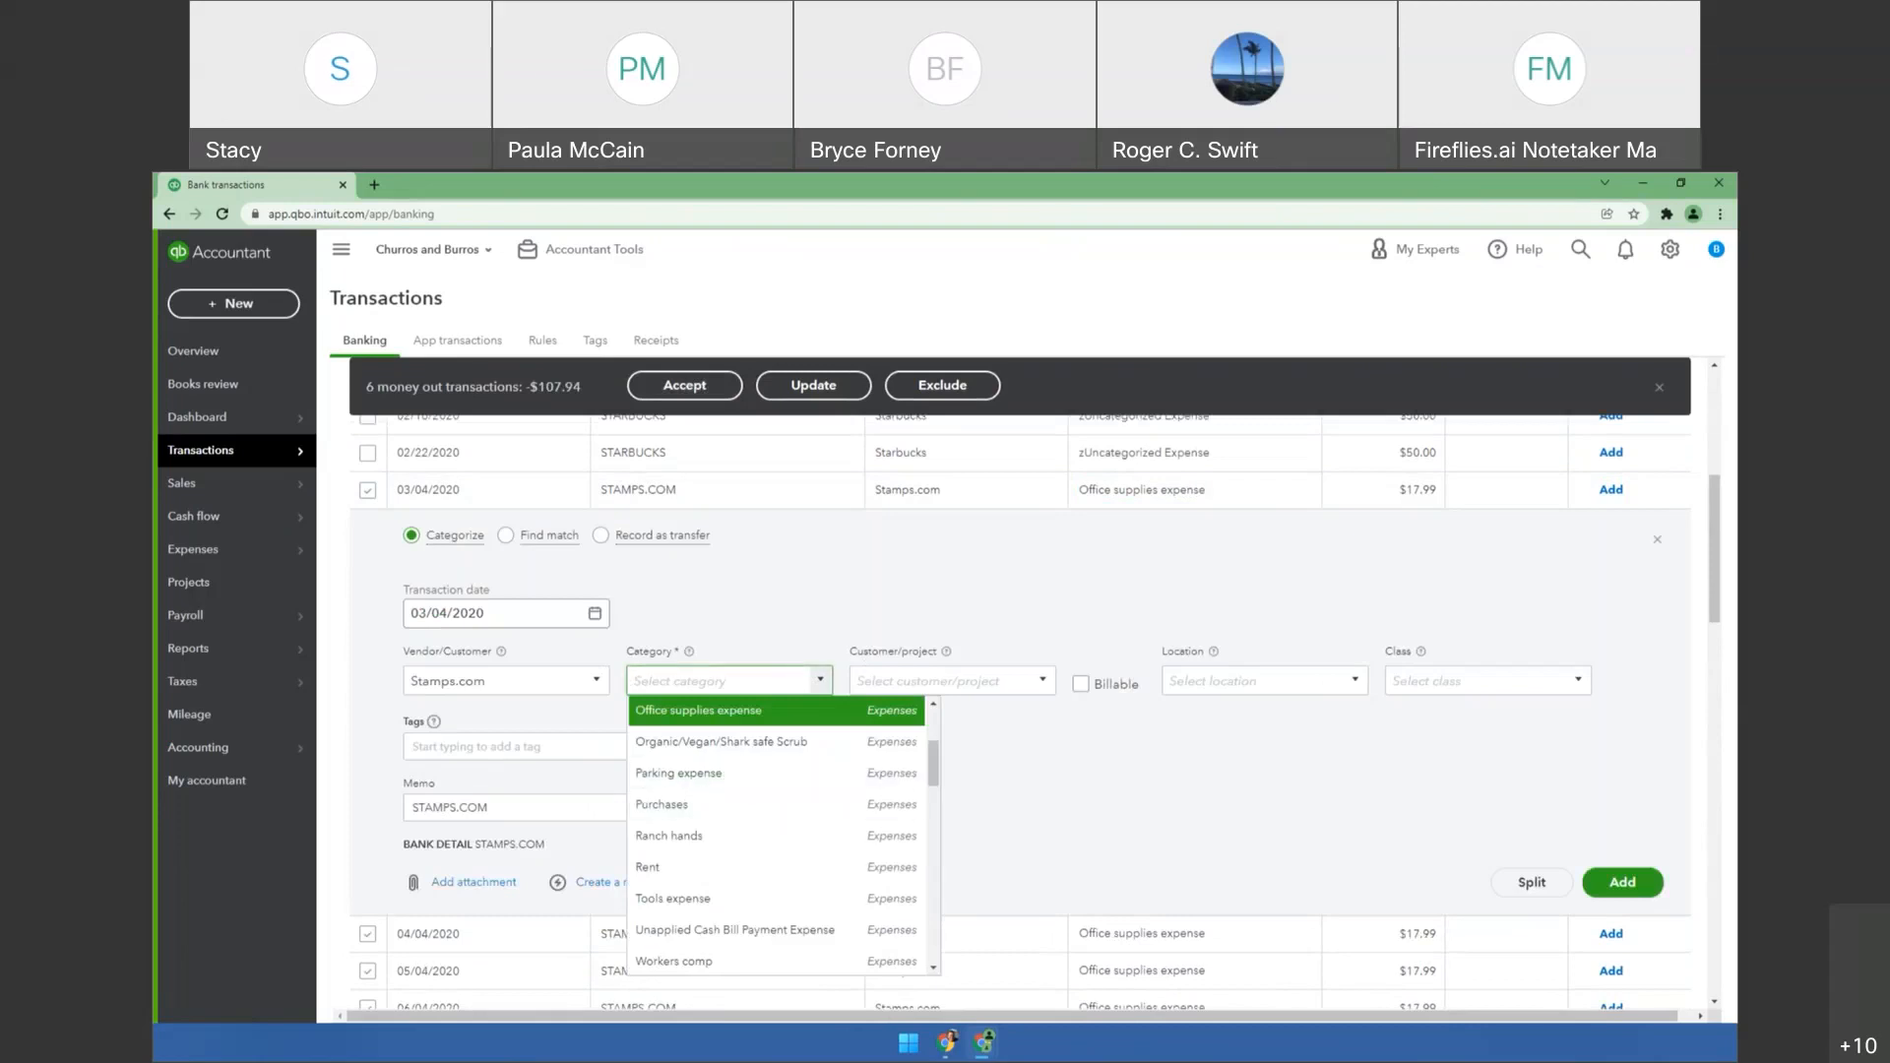
type("Postage")
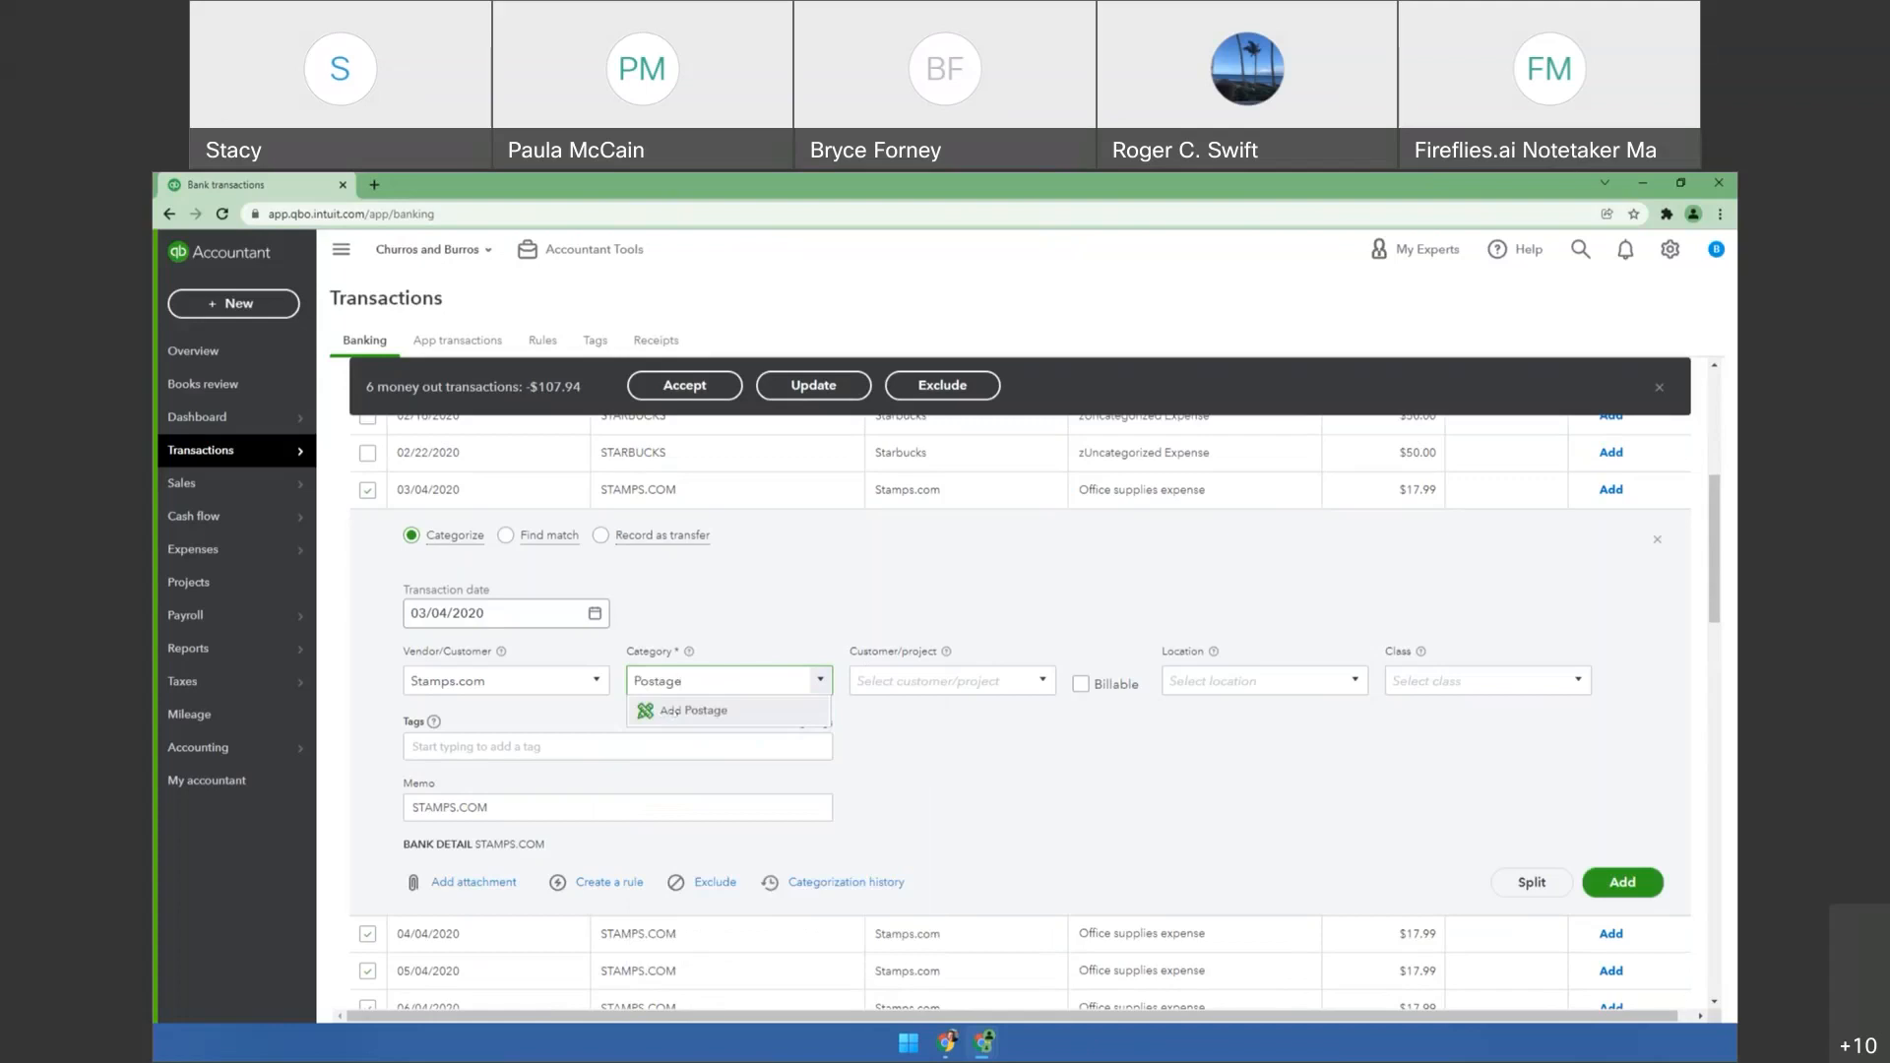
left_click(680, 710)
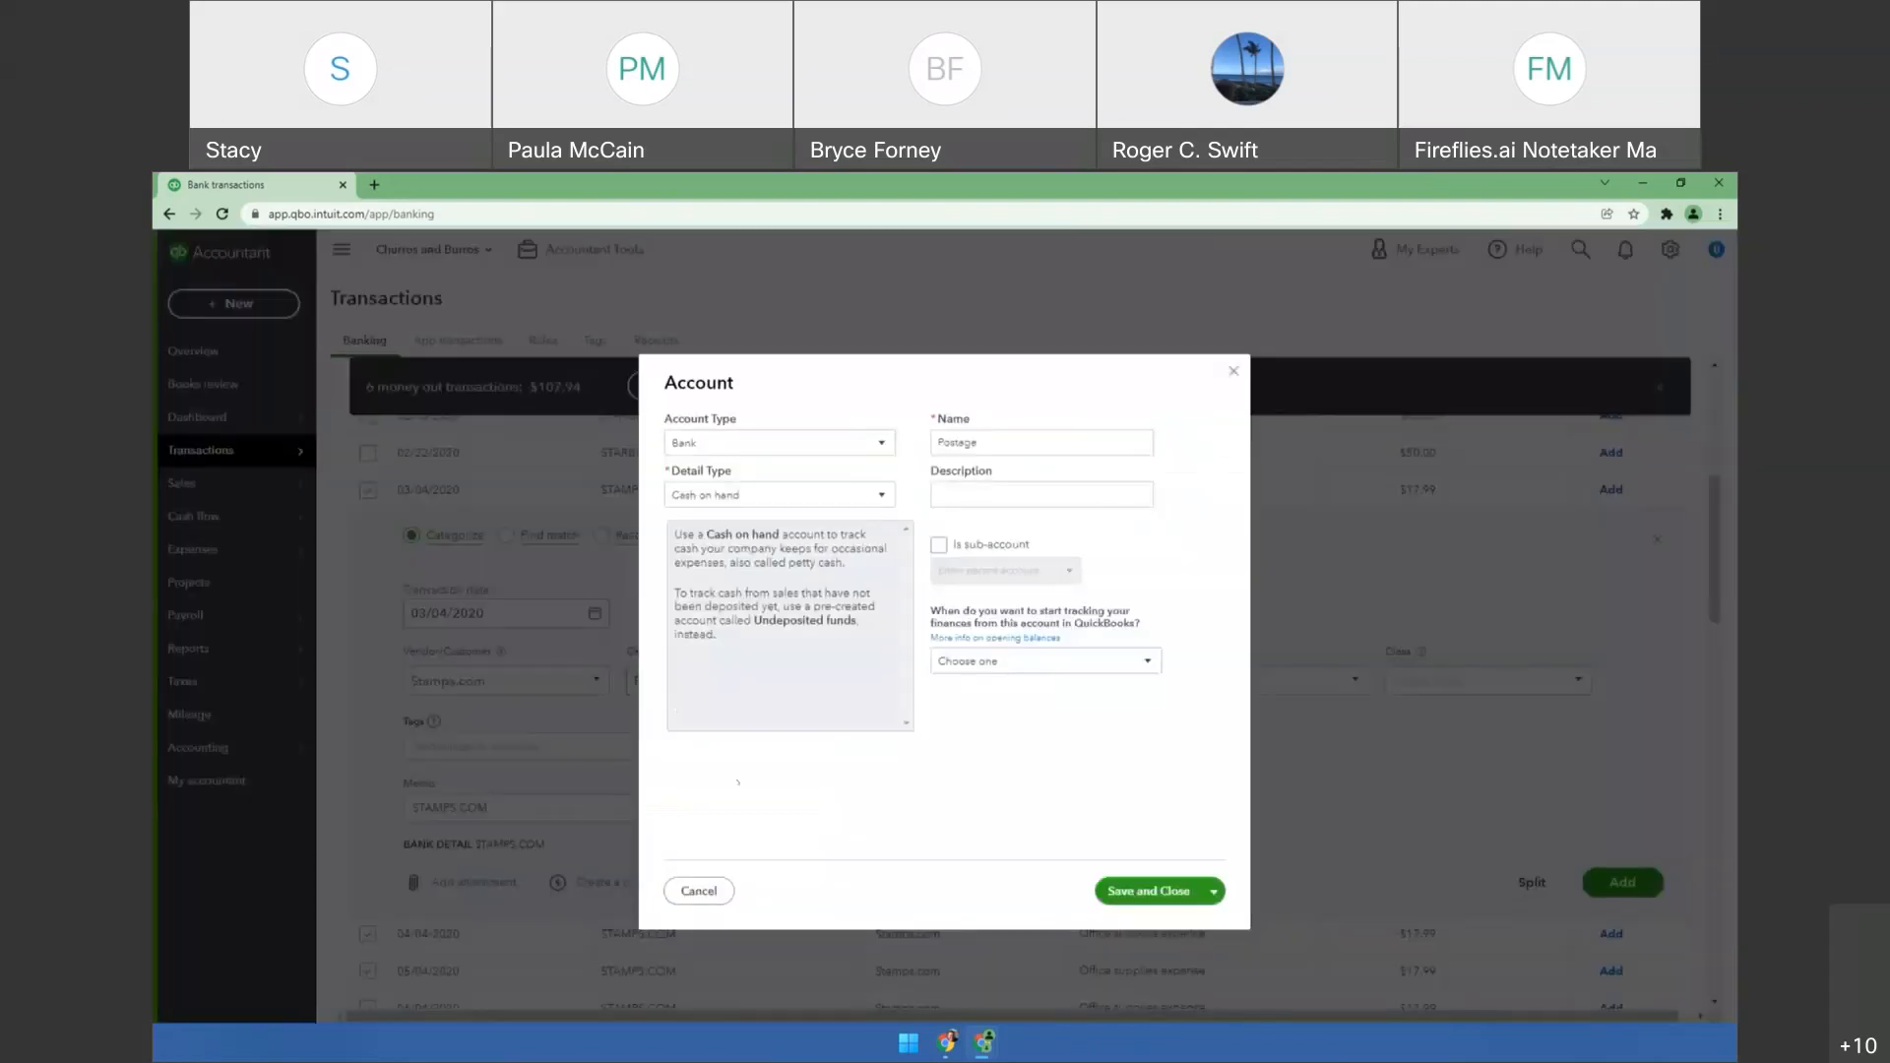
Set the Postage account's type to Expenses and its detail type to Office/General Administrative Expenses.
left_click(882, 443)
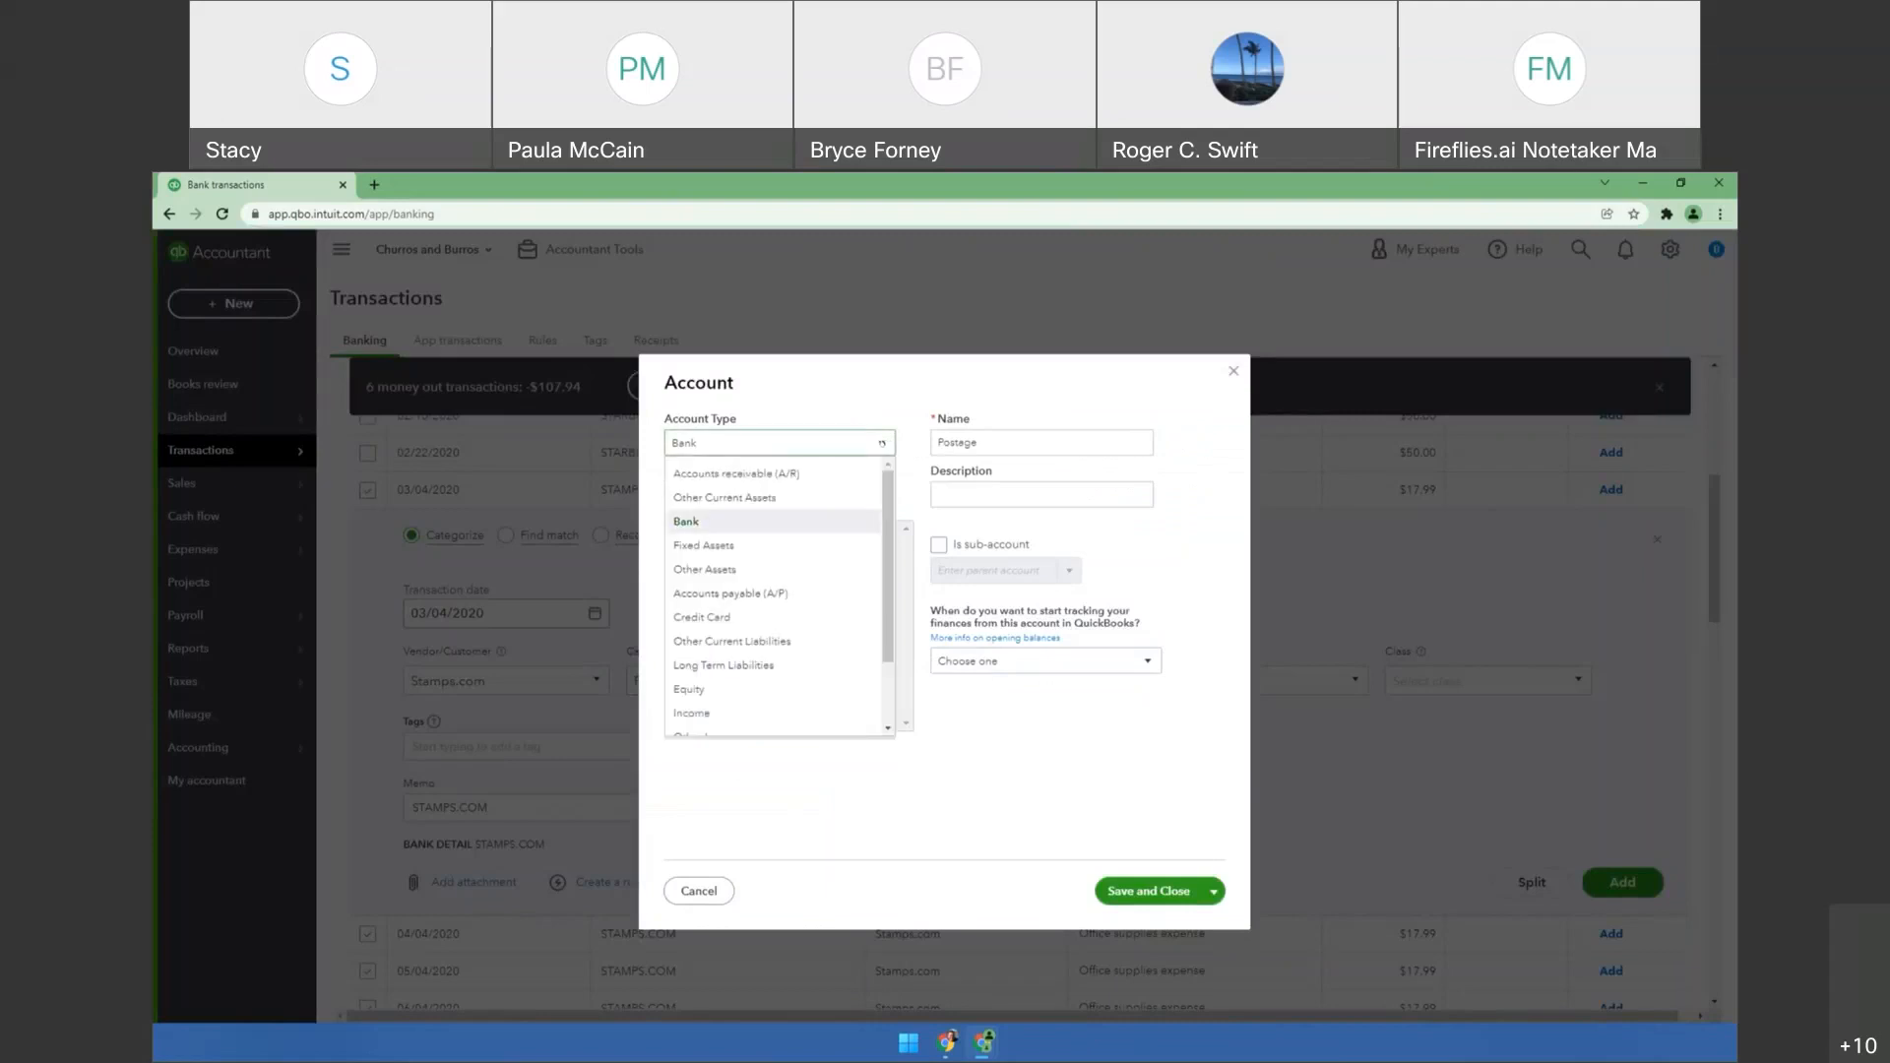
scroll(887, 601, "down", 2)
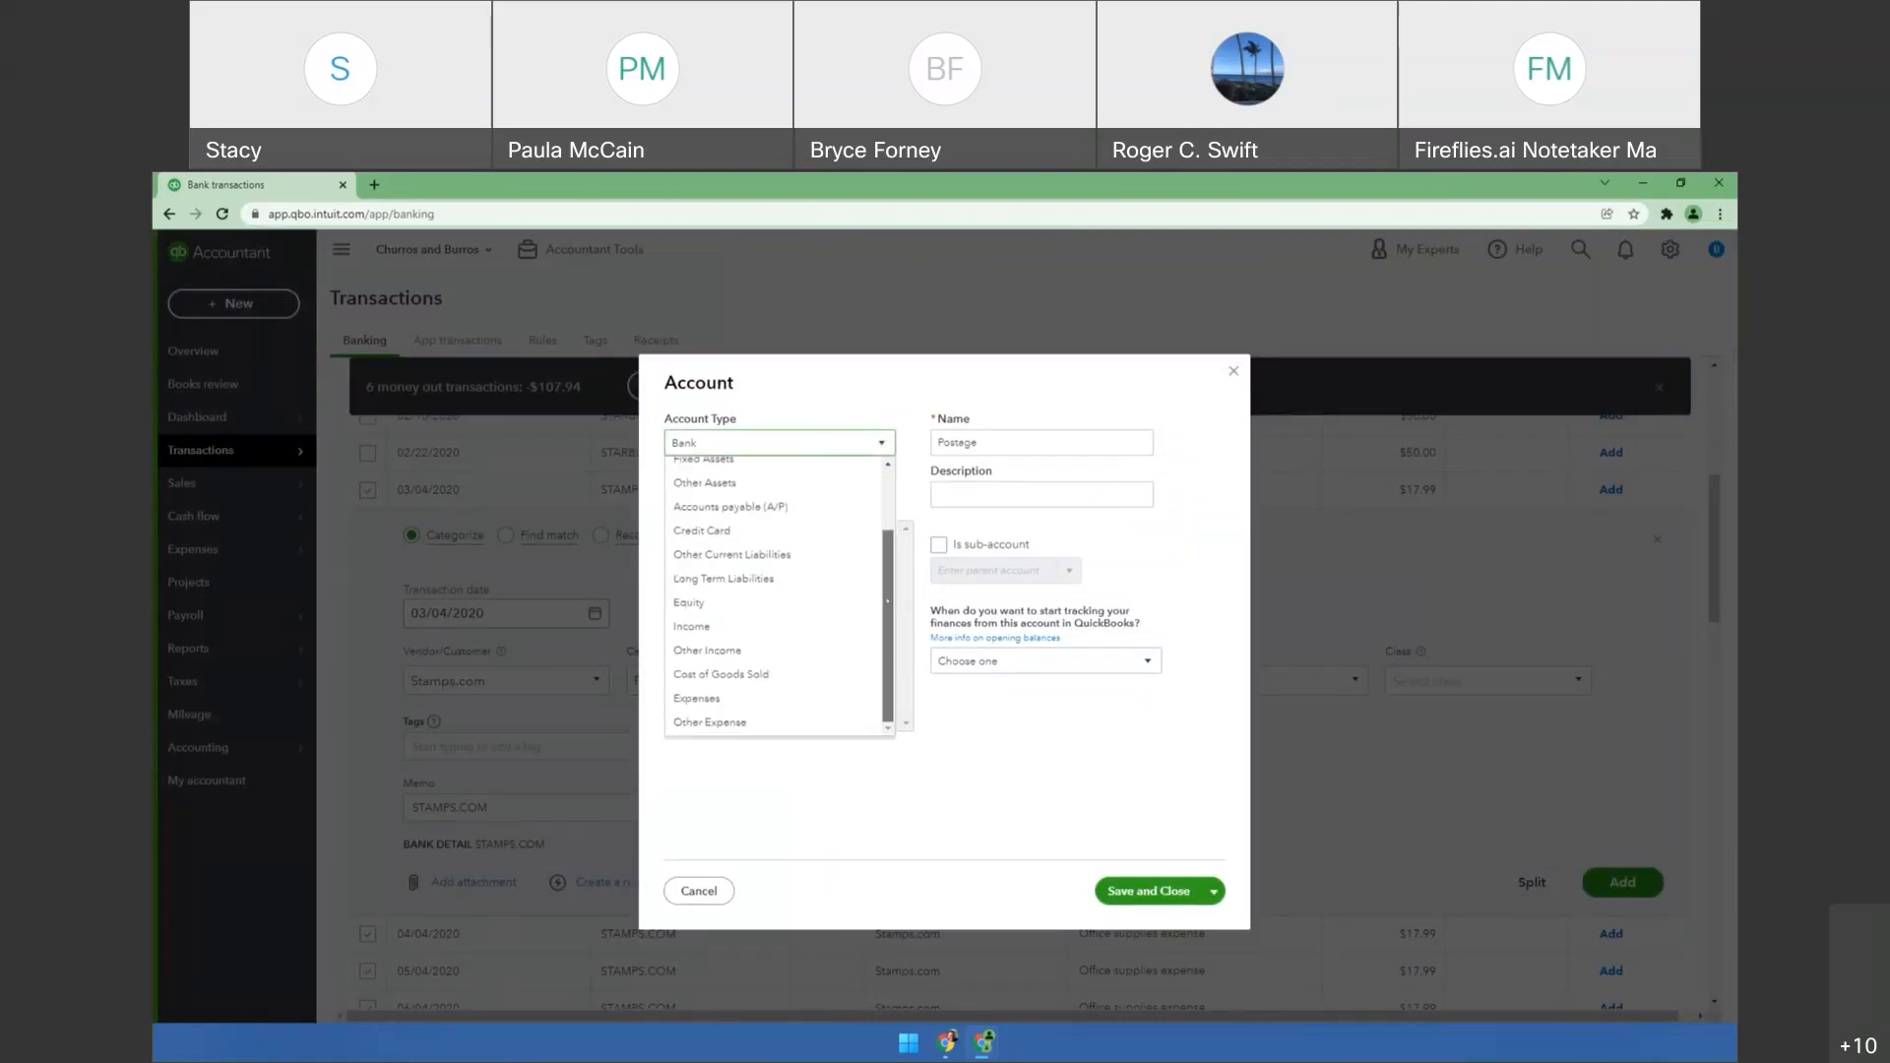
left_click(704, 698)
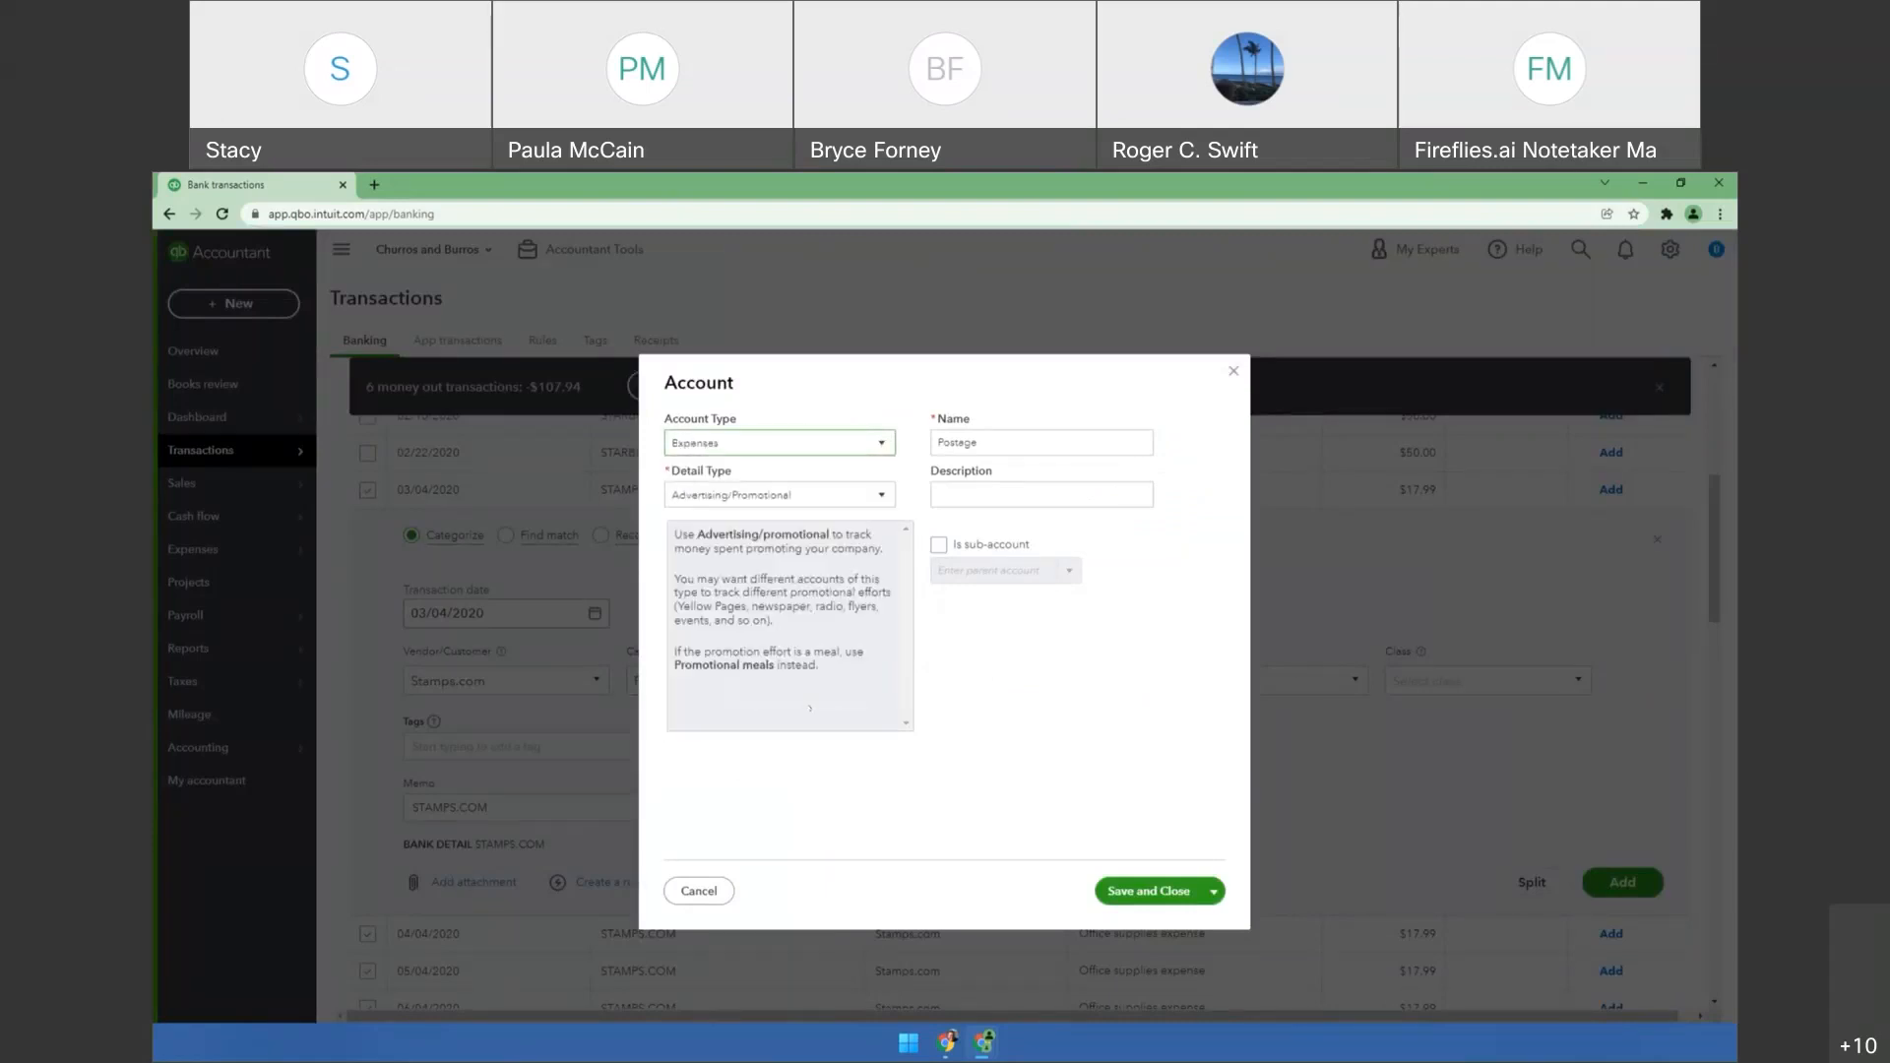
left_click(876, 496)
left_click_drag(892, 566, 892, 675)
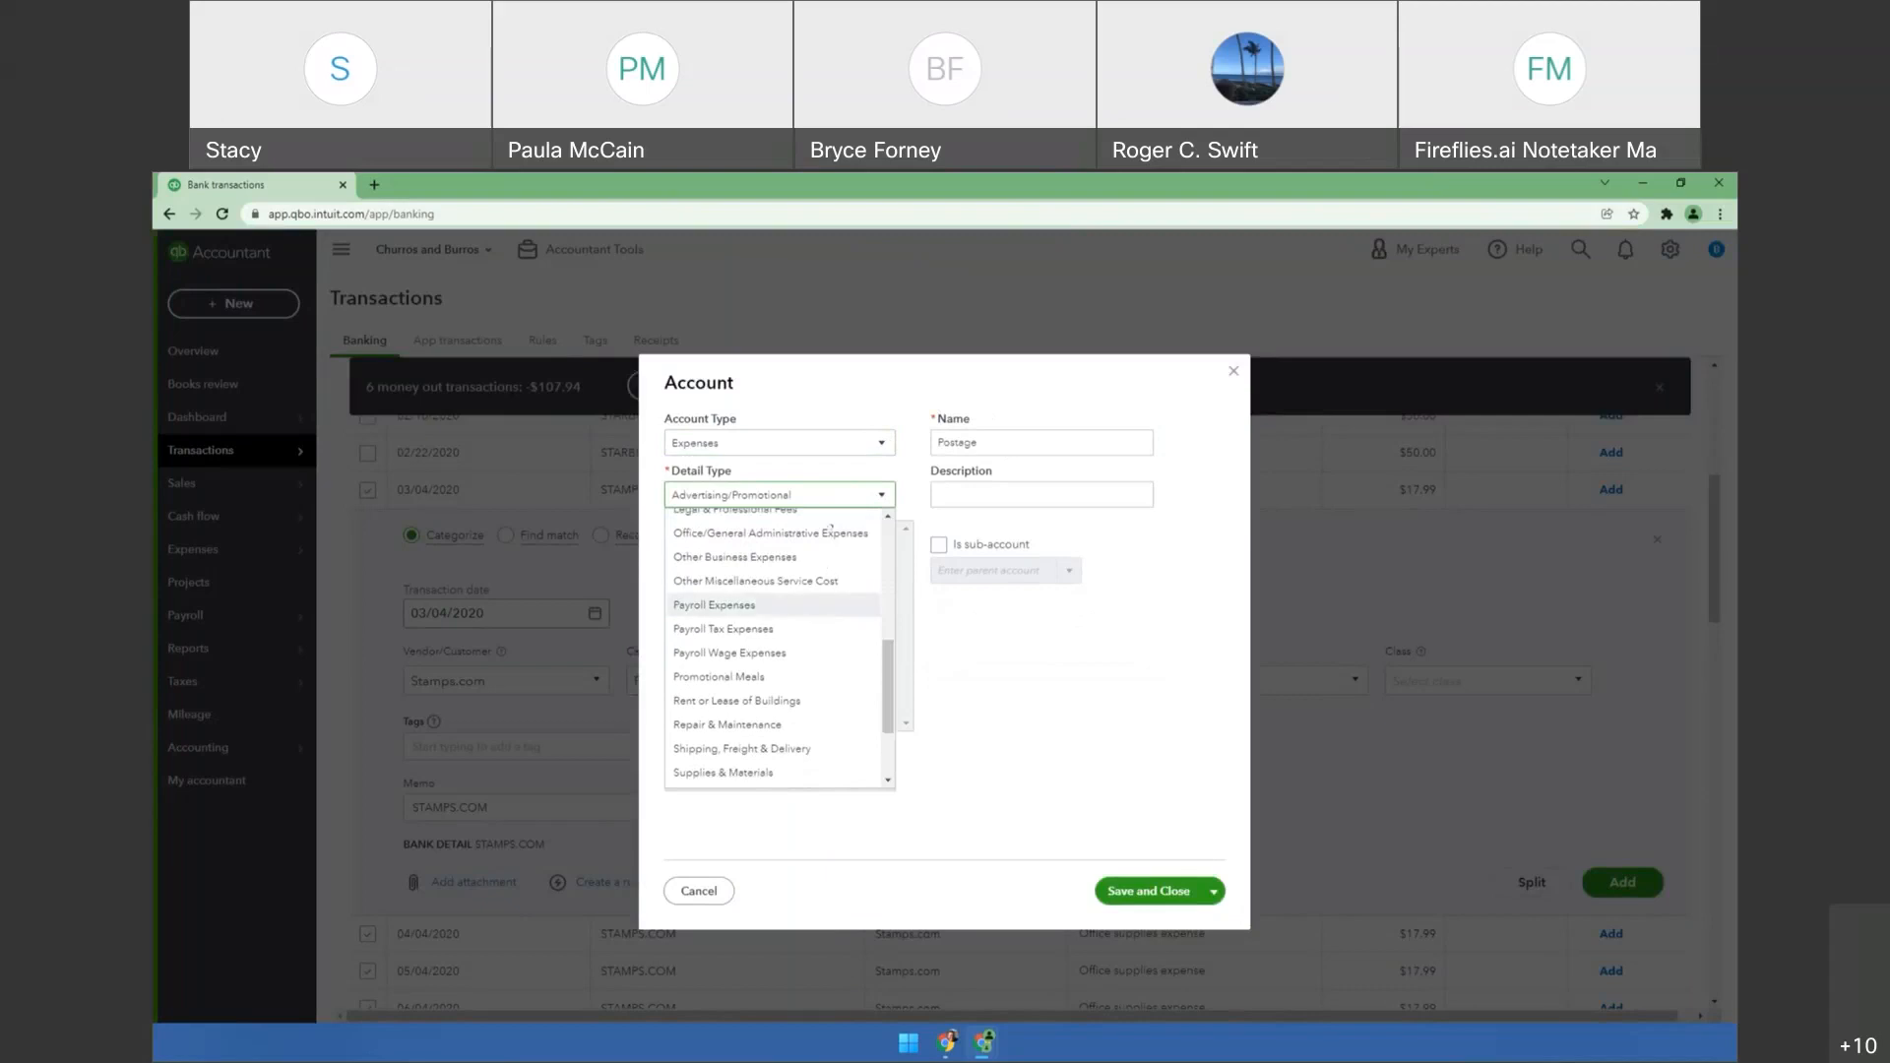
left_click(824, 534)
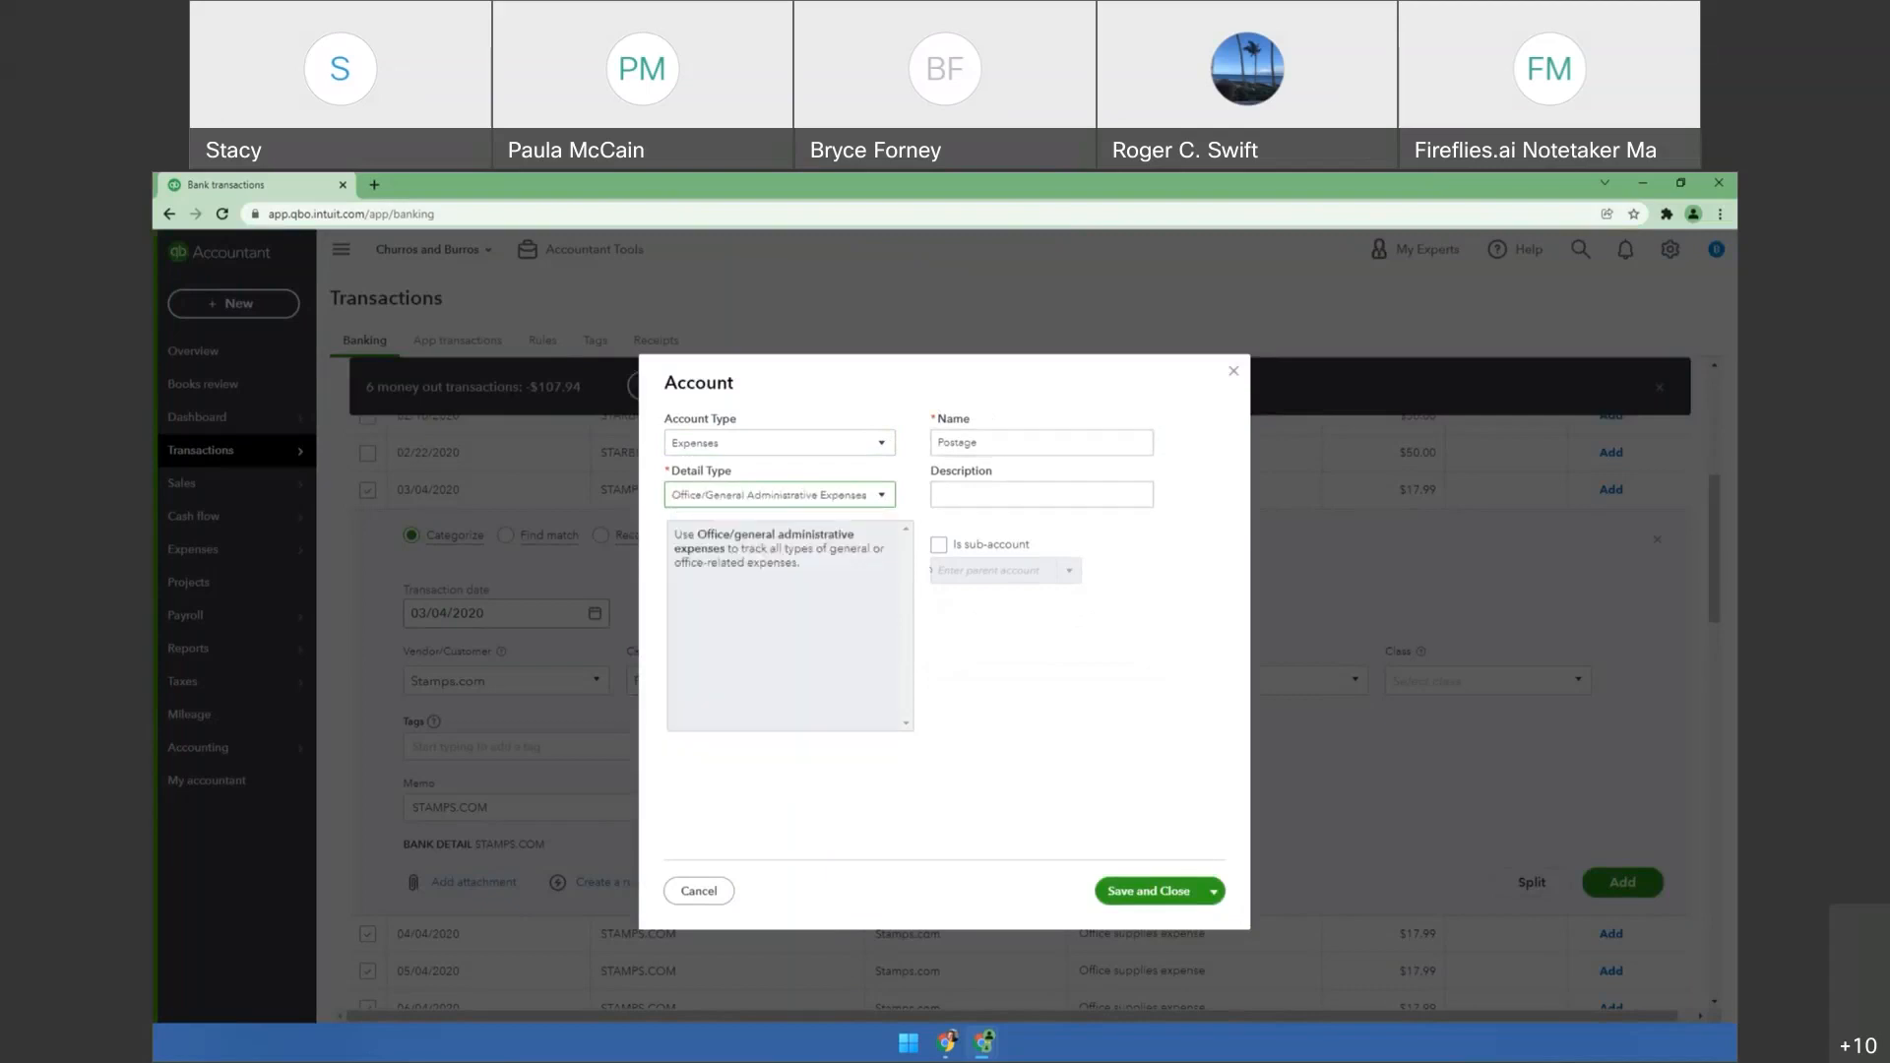
Make Postage a sub-account of Office supplies expense and save the new account.
left_click(938, 545)
type("cffice supplies expens")
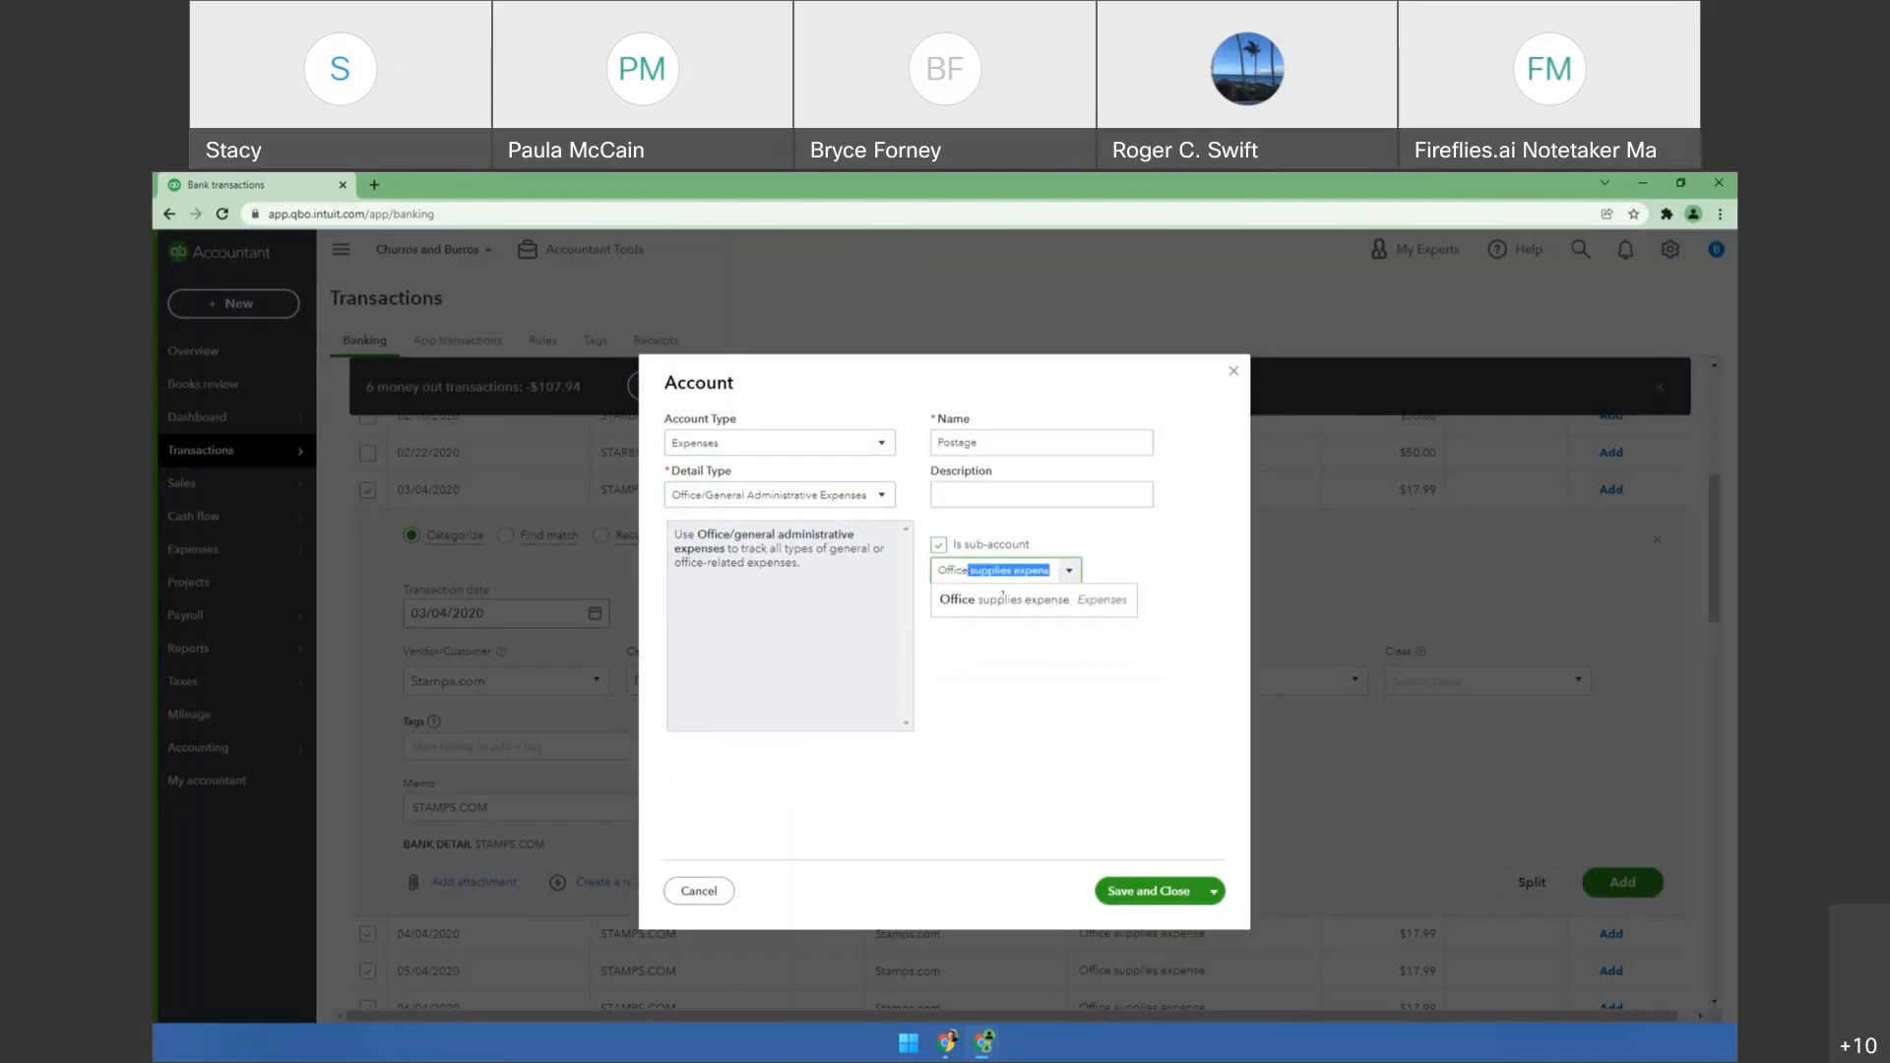
left_click(1002, 597)
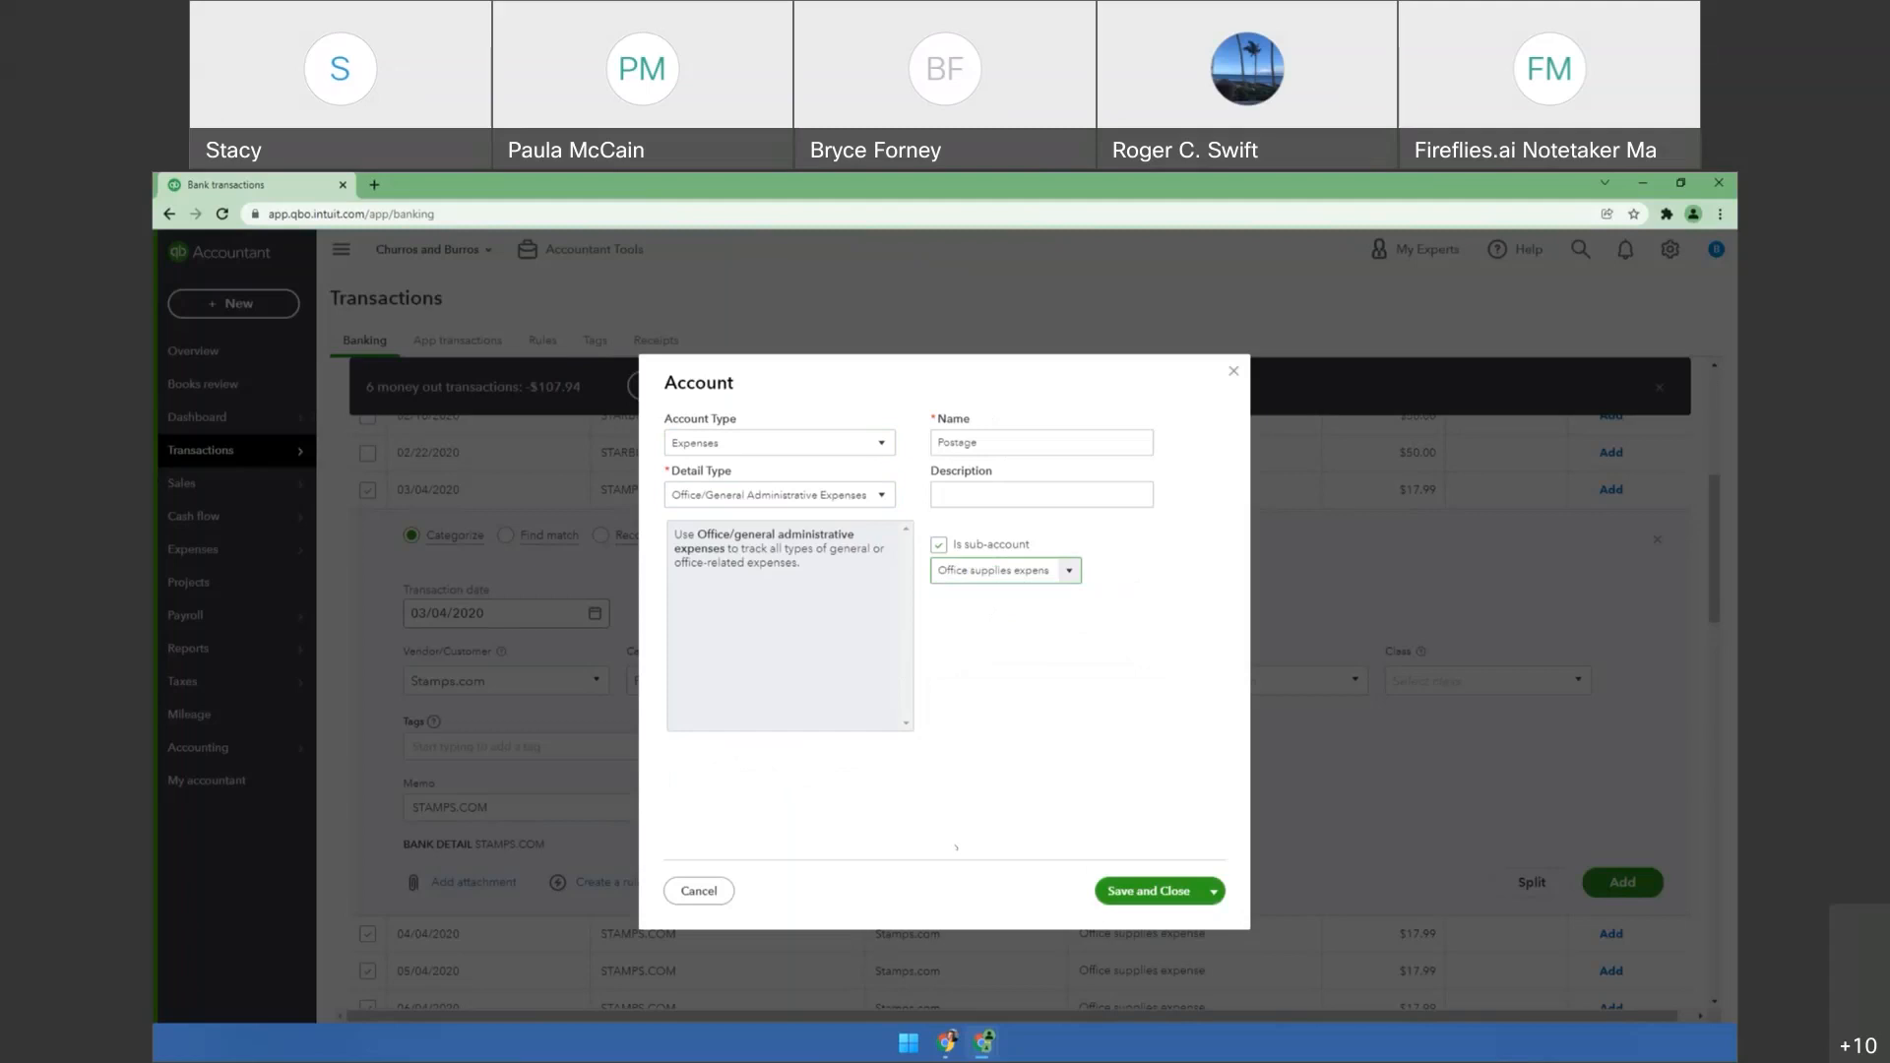
left_click(1159, 892)
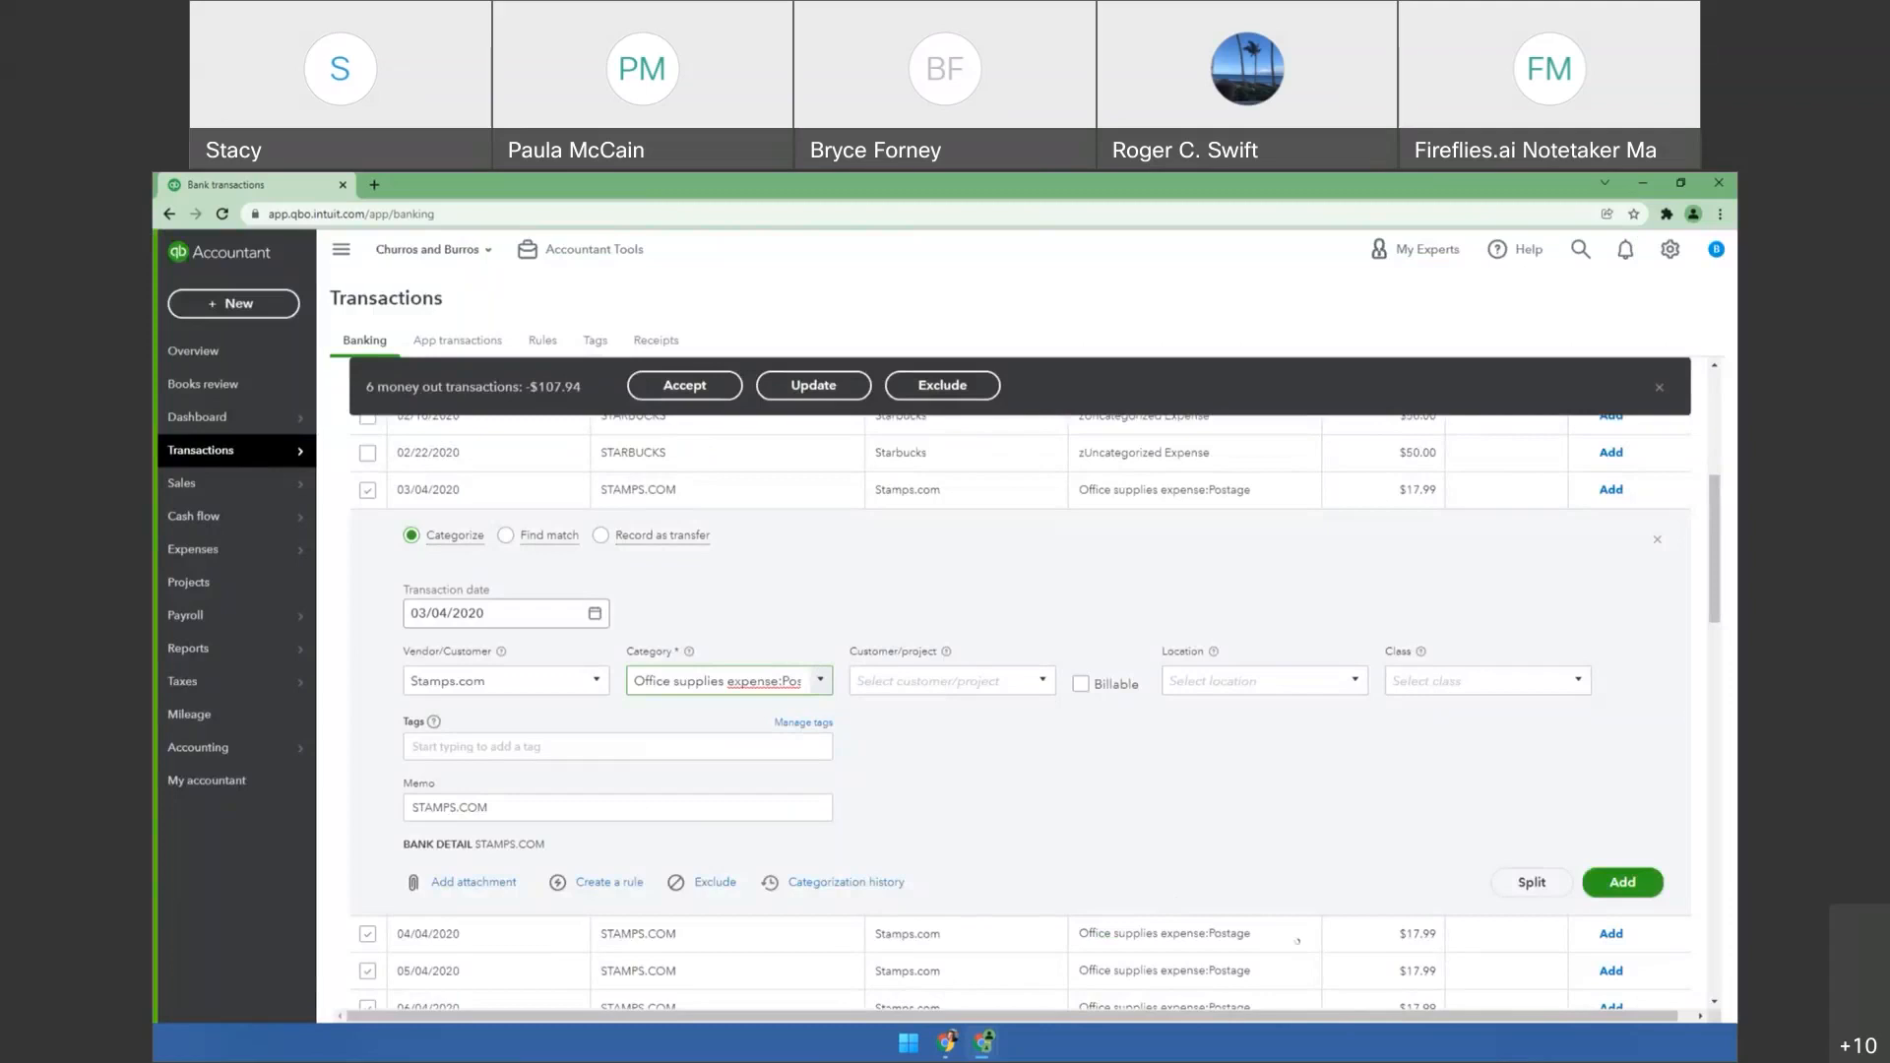
Check the category shown on each of the selected Stamps.com transactions.
scroll(1452, 793, "down", 2)
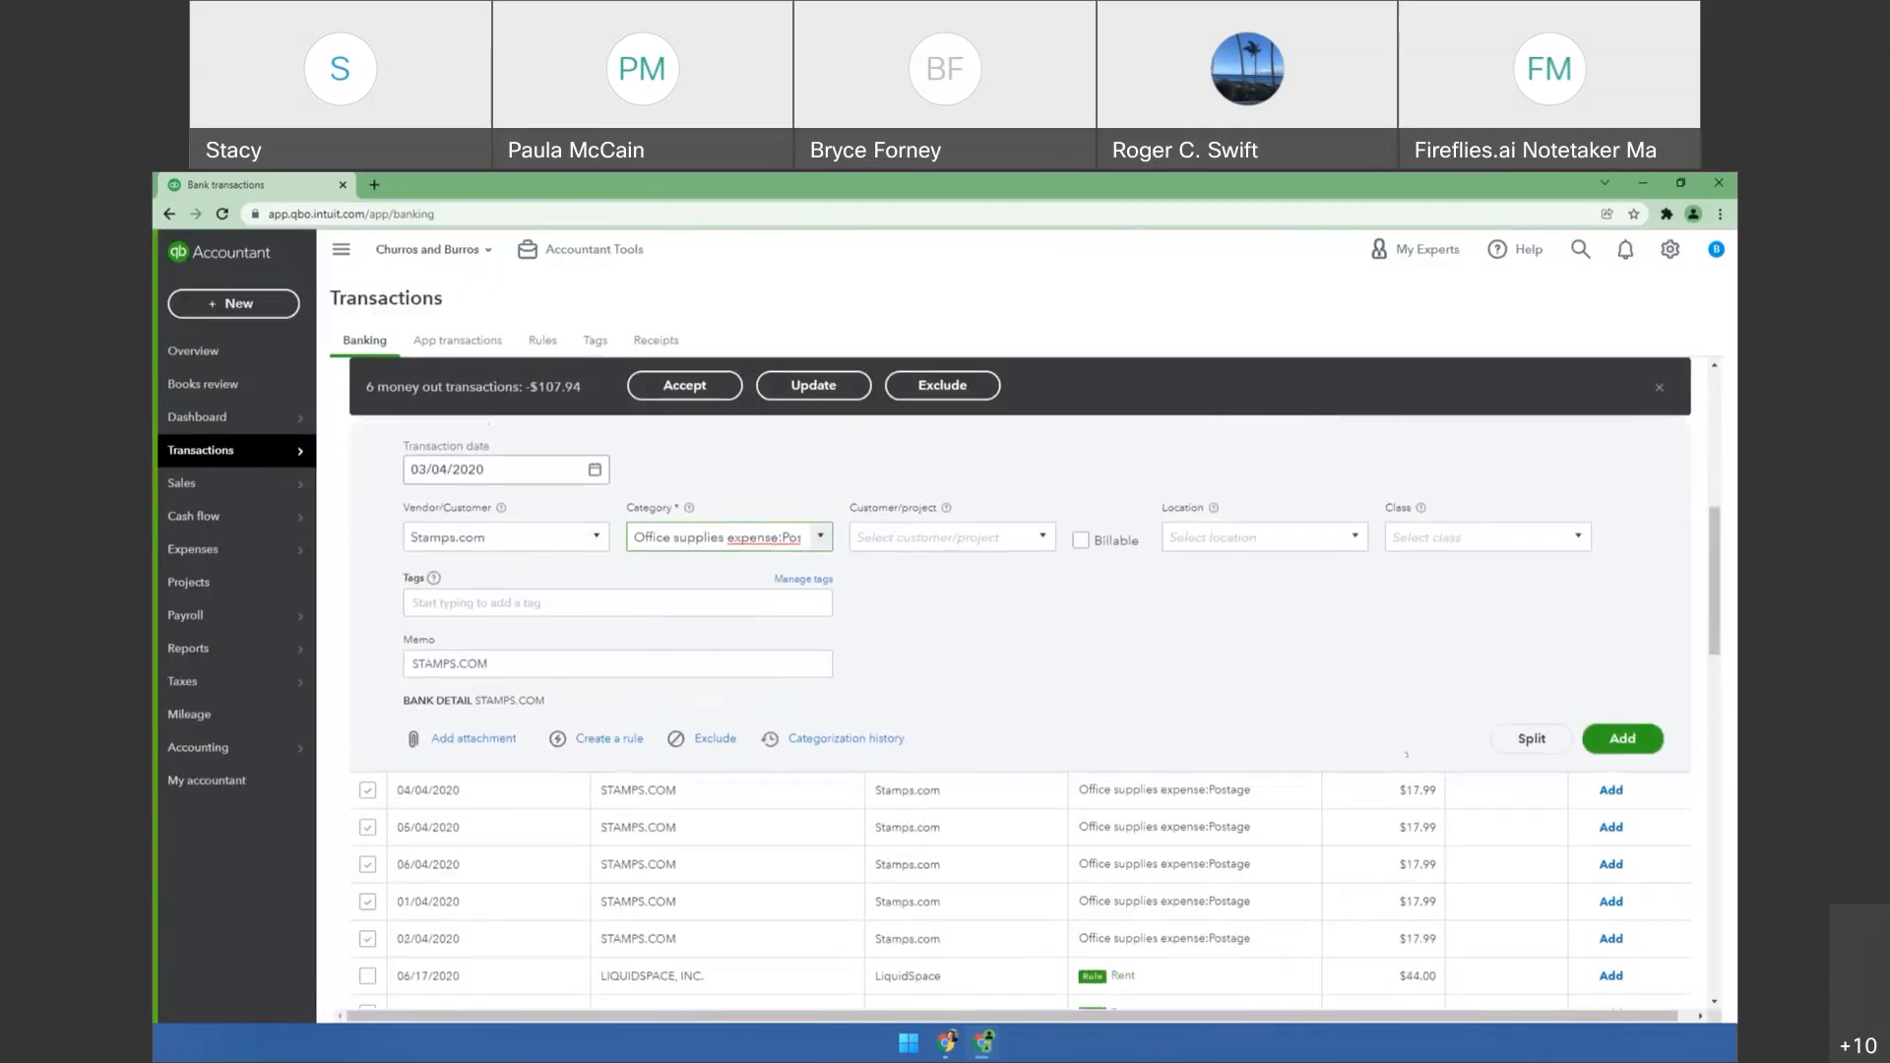
scroll(1381, 757, "up", 4)
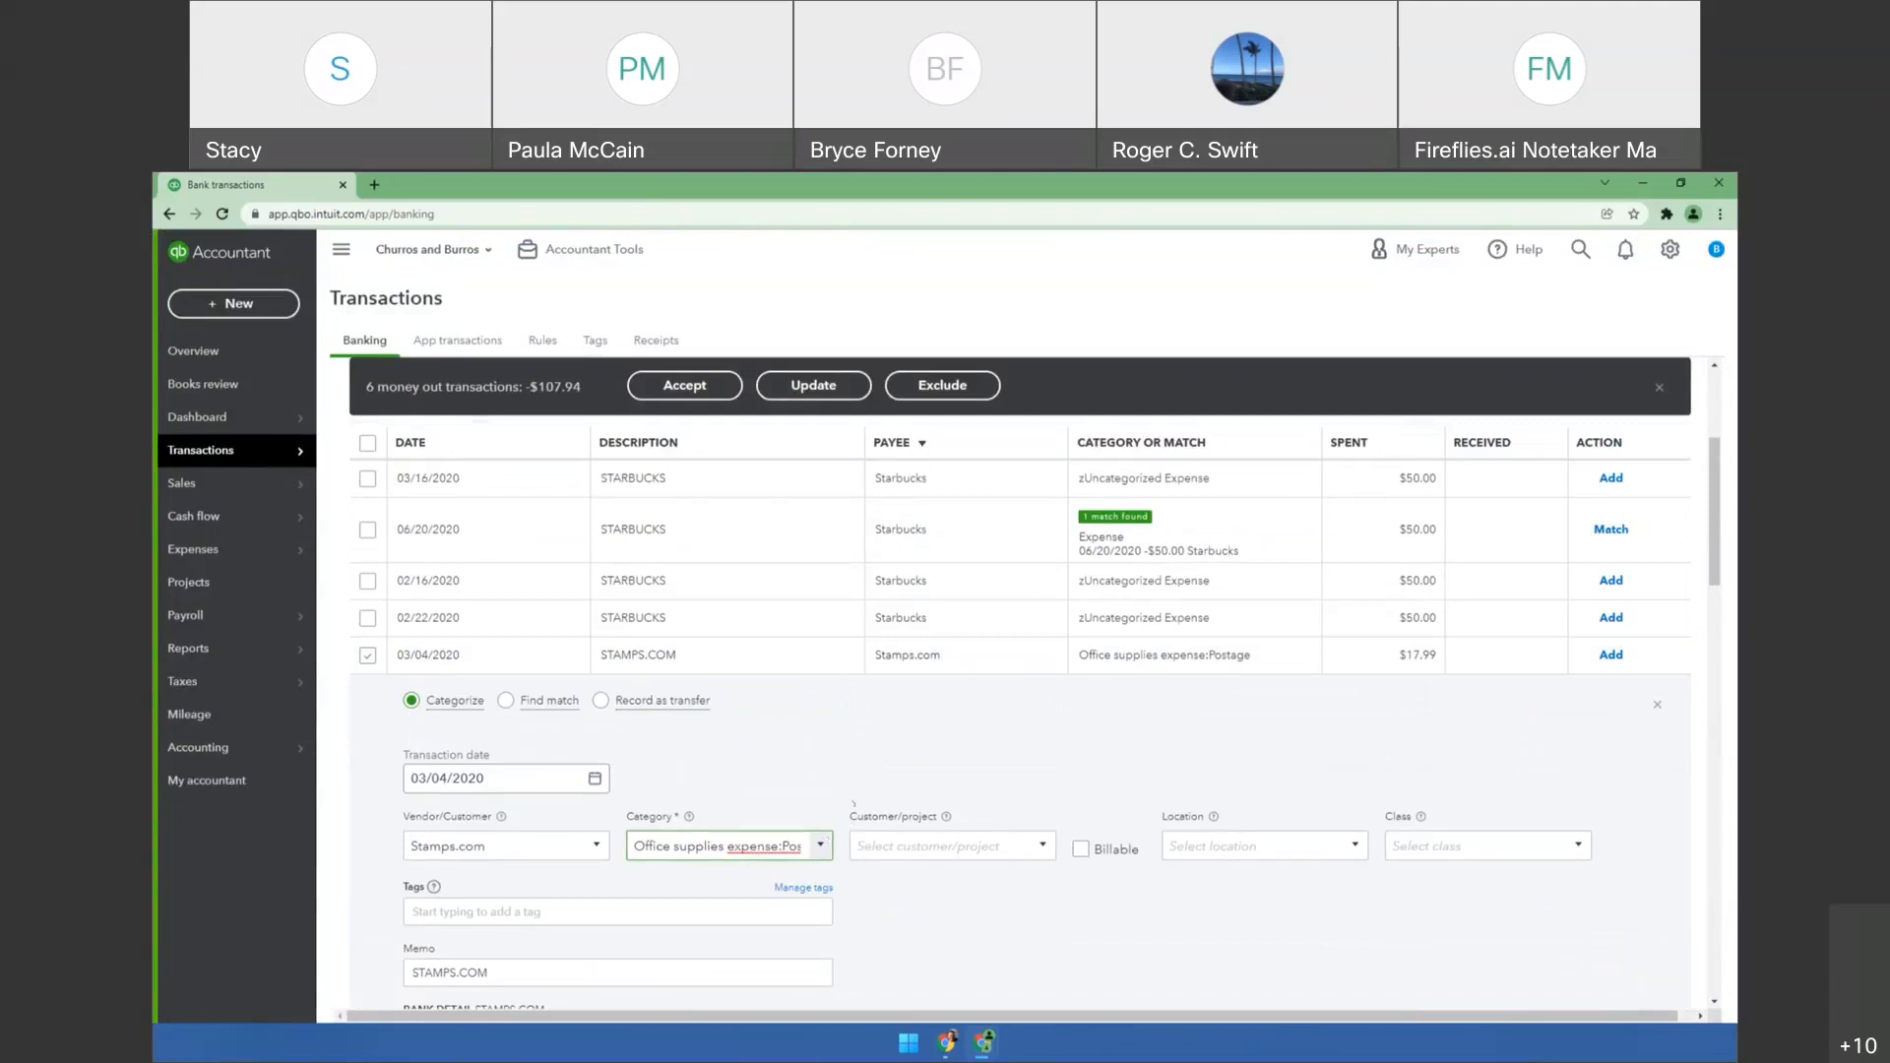
scroll(747, 716, "down", 2)
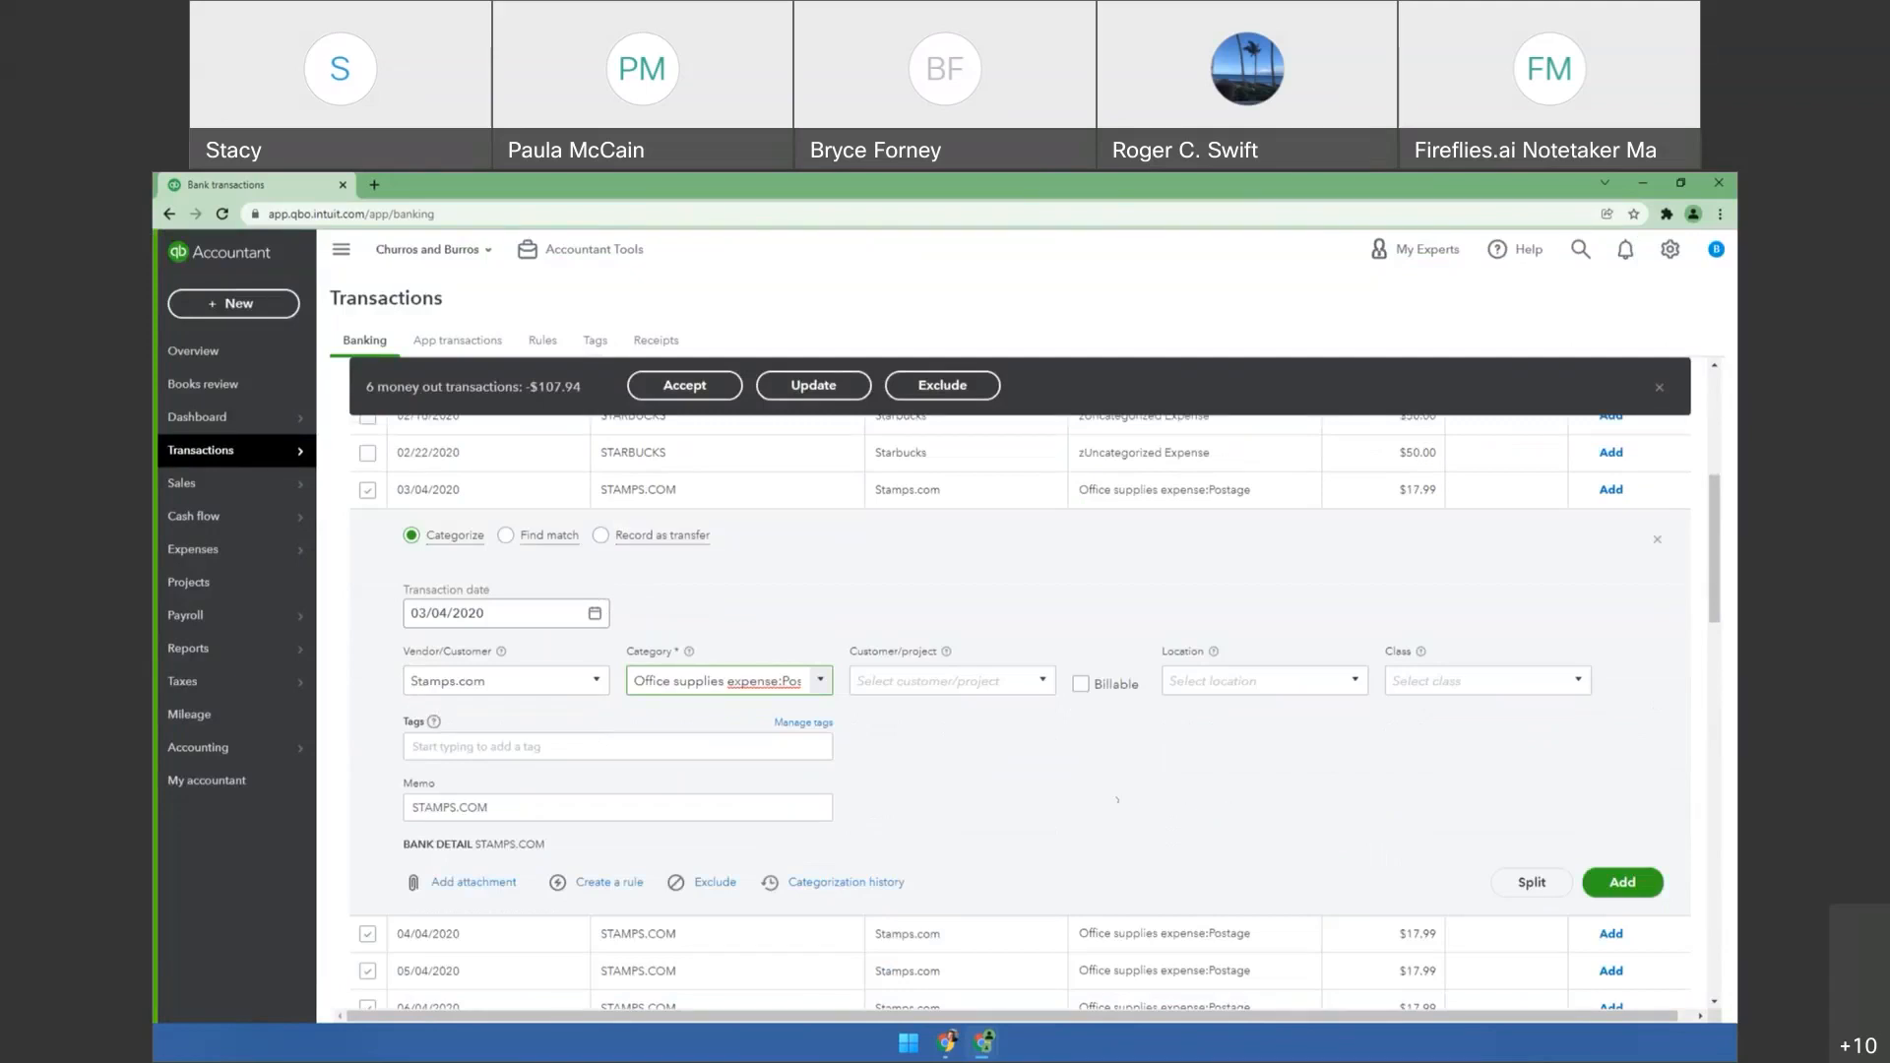
scroll(1118, 799, "down", 2)
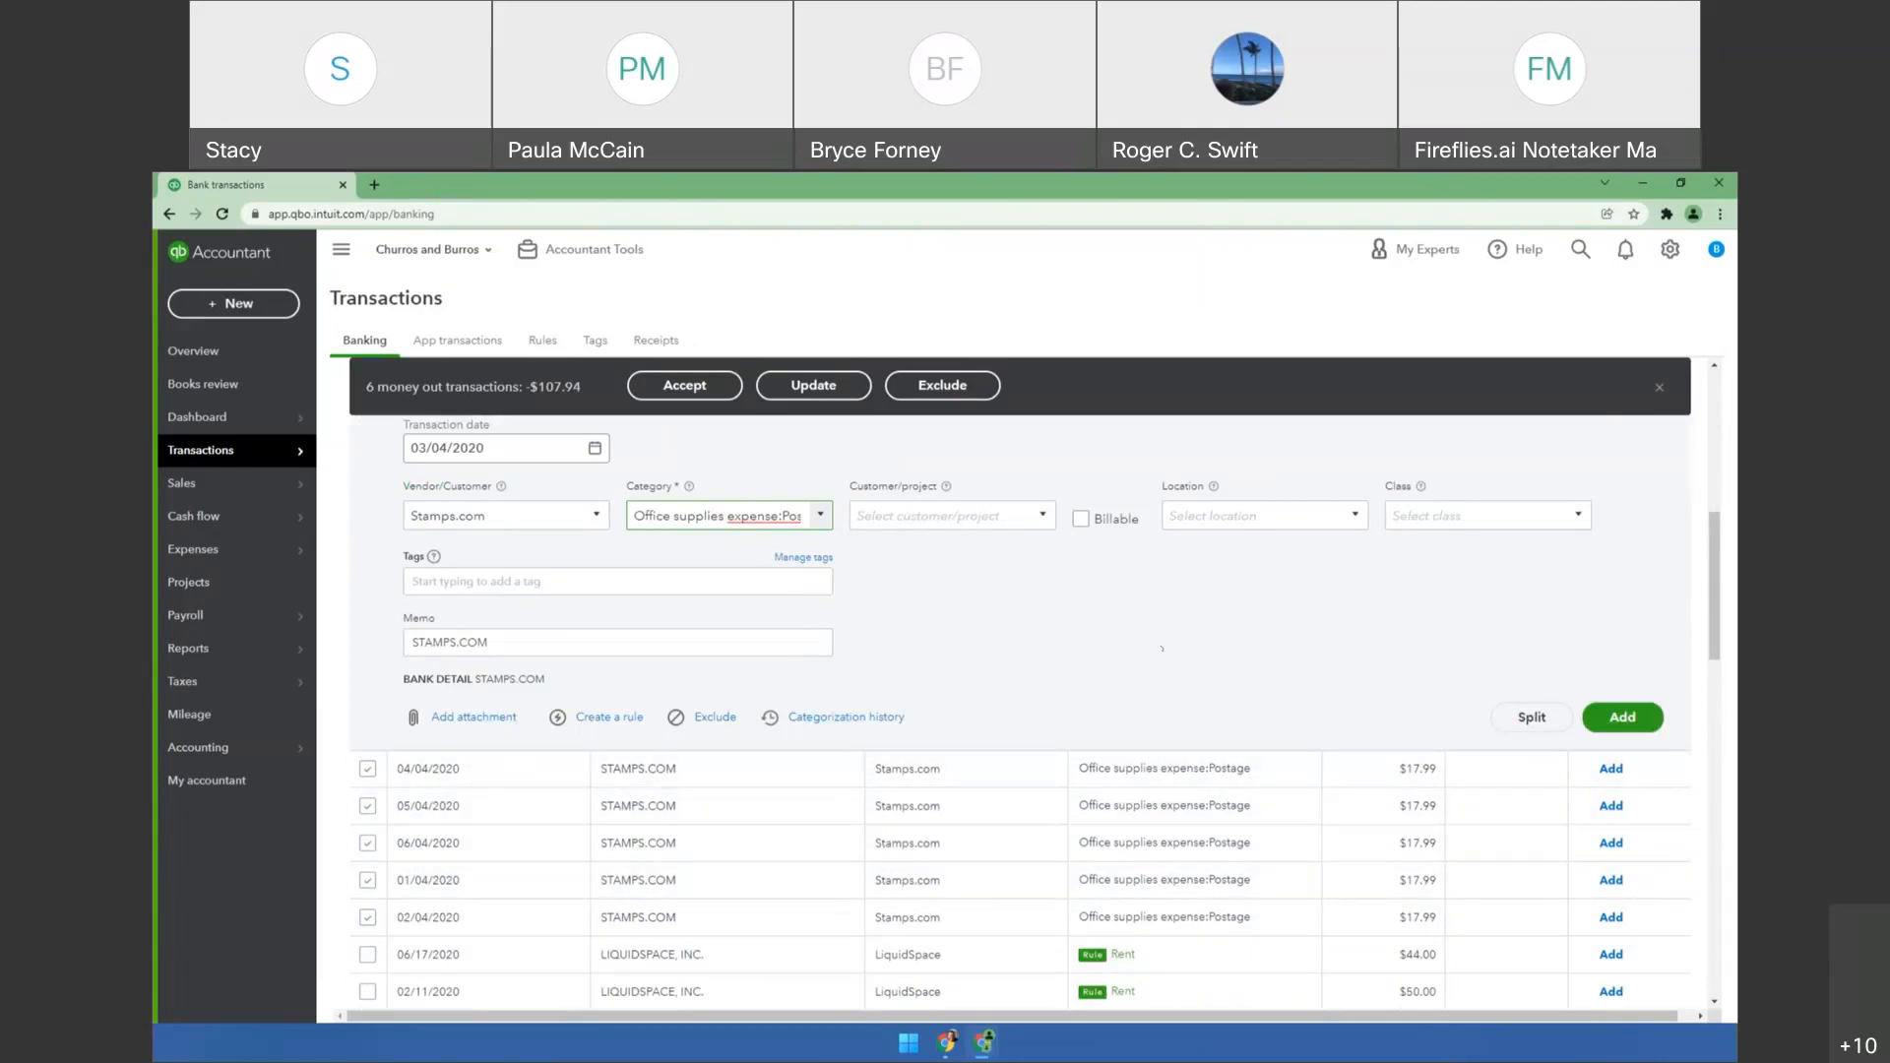
scroll(1182, 743, "up", 4)
scroll(969, 751, "down", 2)
scroll(964, 706, "down", 2)
scroll(945, 704, "up", 5)
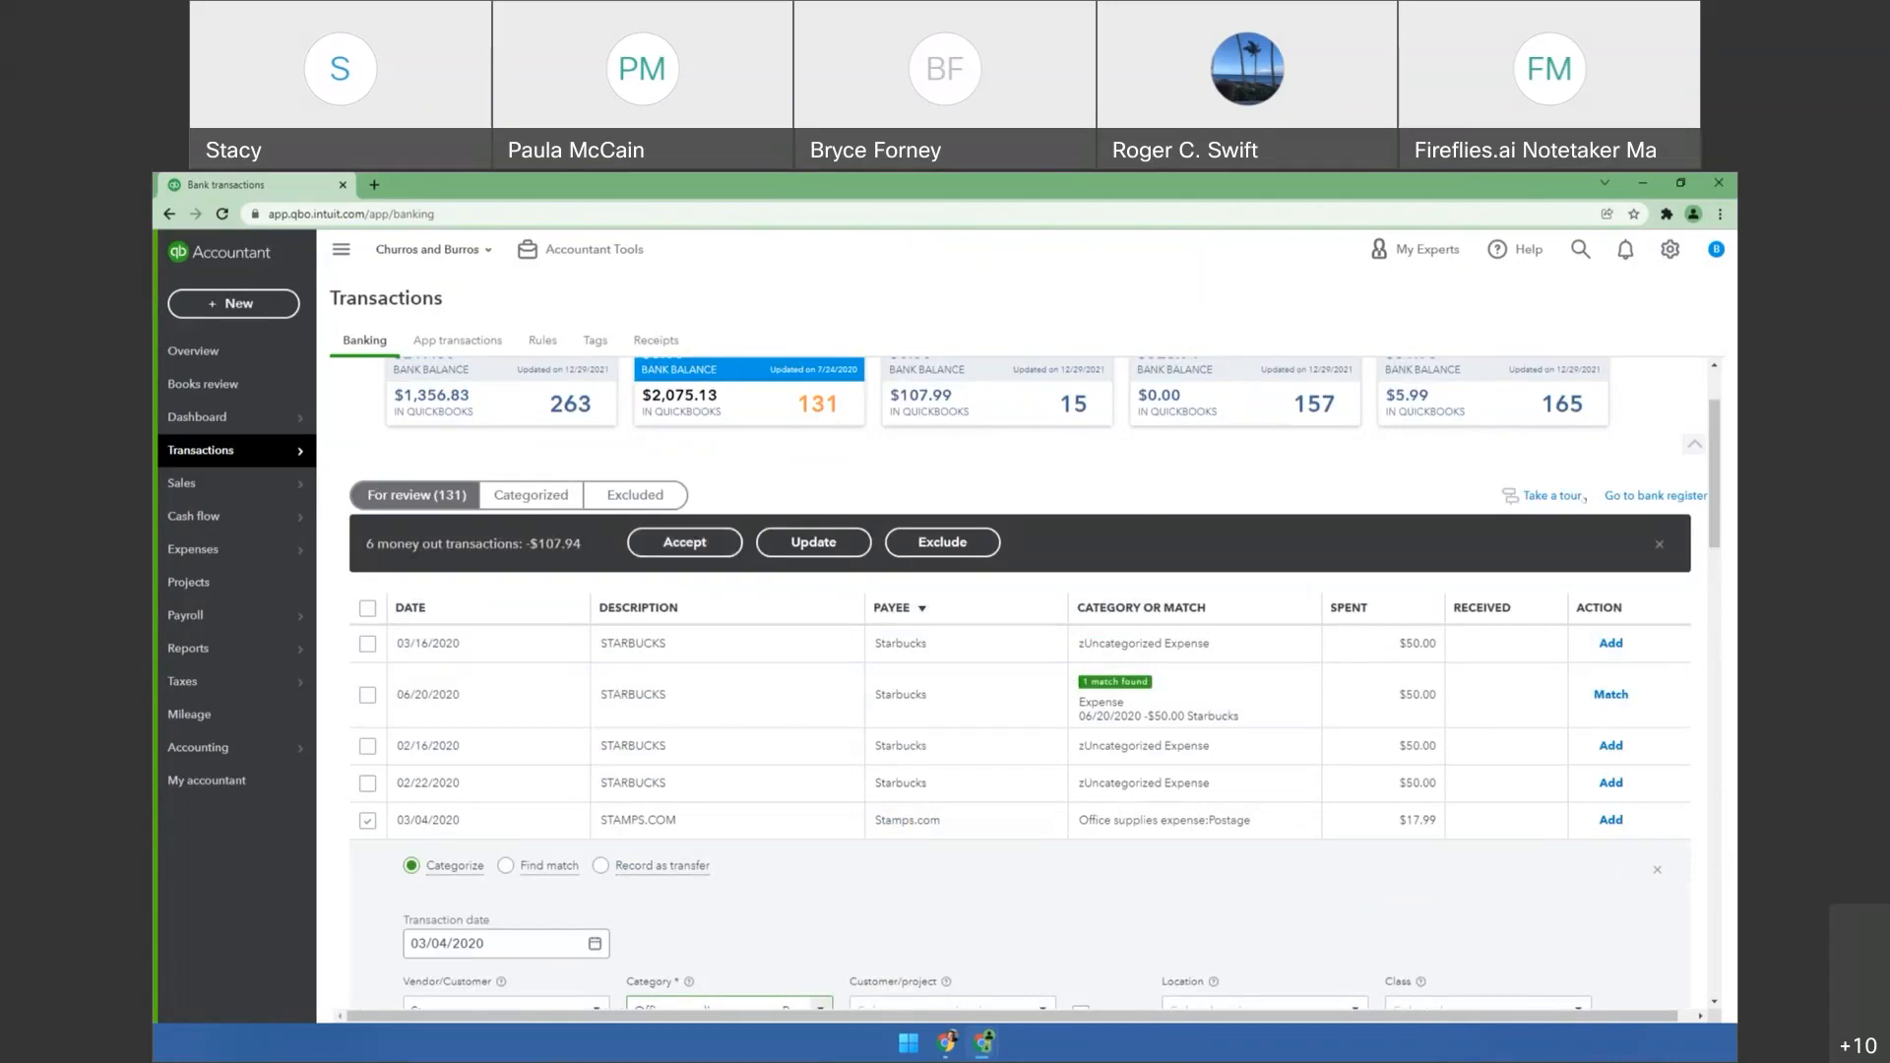
Clear the selection of the Stamps.com transactions and return to the open 03/04/2020 entry.
left_click(1659, 546)
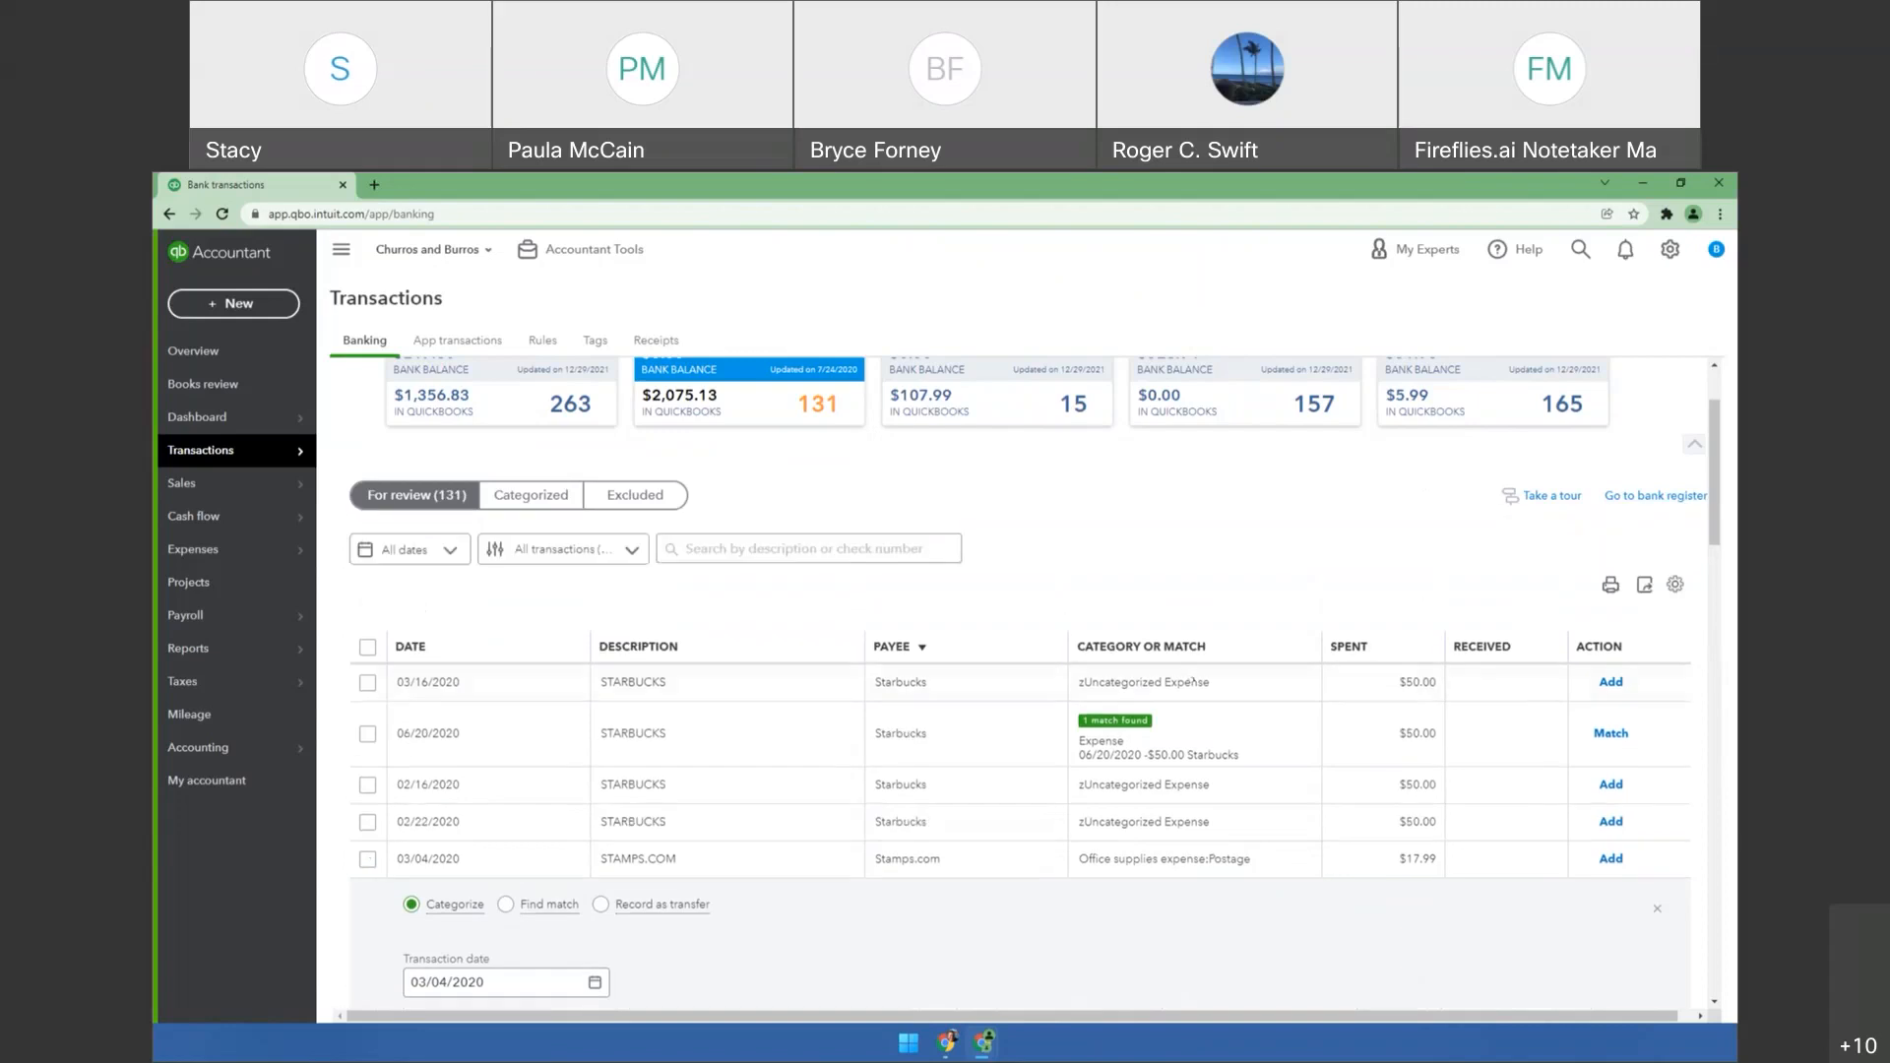
scroll(807, 453, "down", 5)
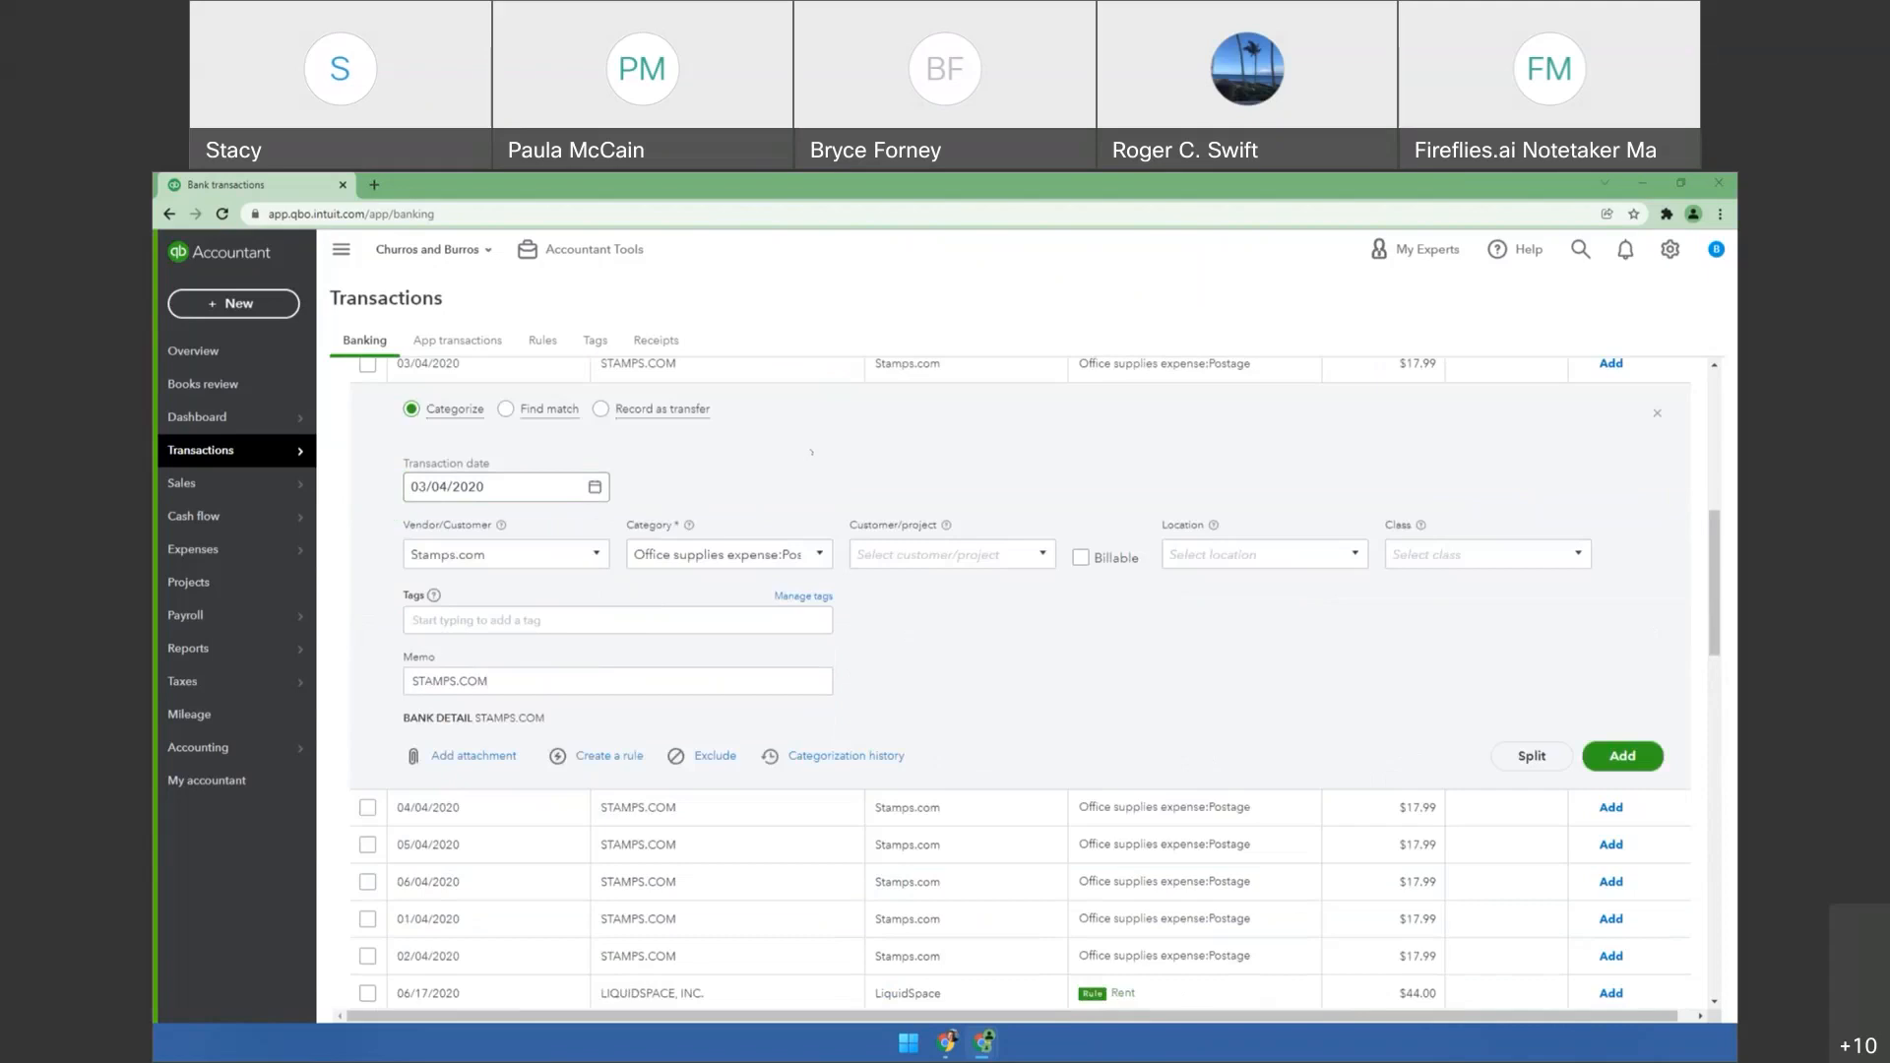
Open the transaction list's display settings and review the column, grouping, transaction detail and page size options.
key("alt+Tab")
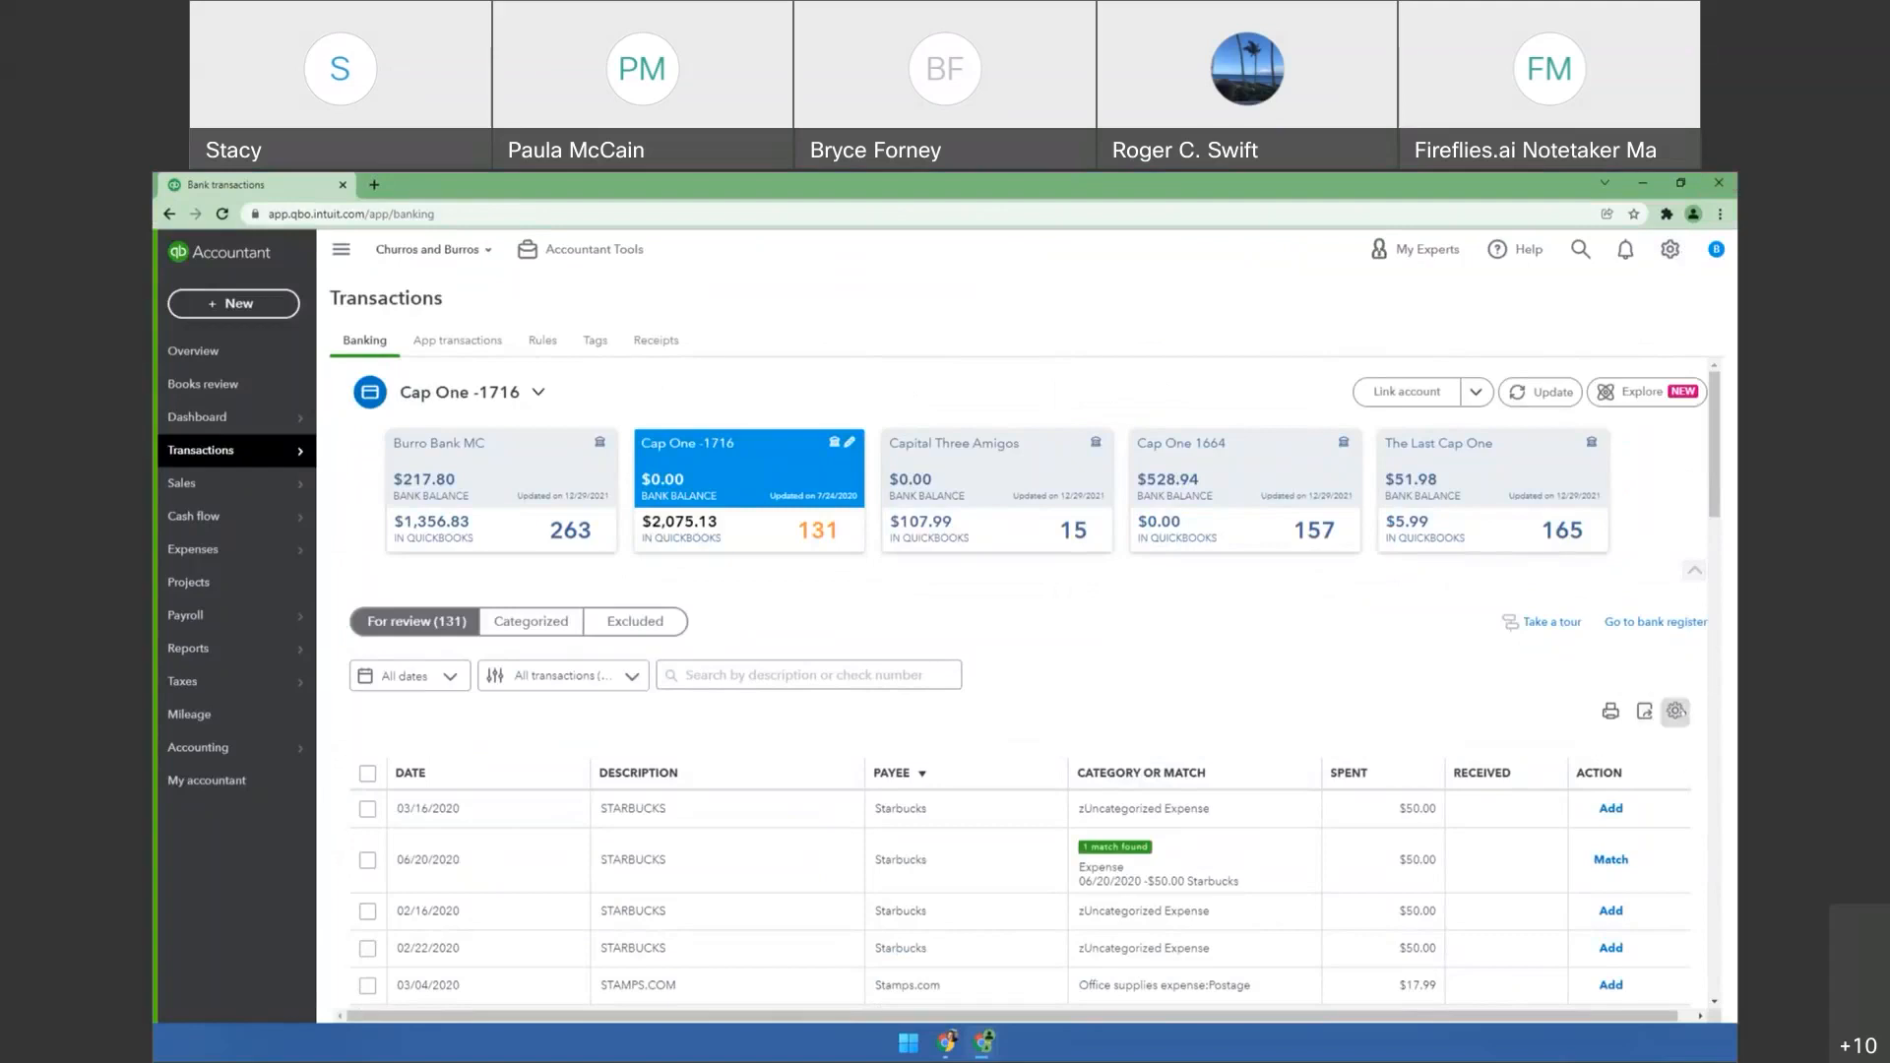
left_click(1676, 711)
scroll(1675, 711, "down", 3)
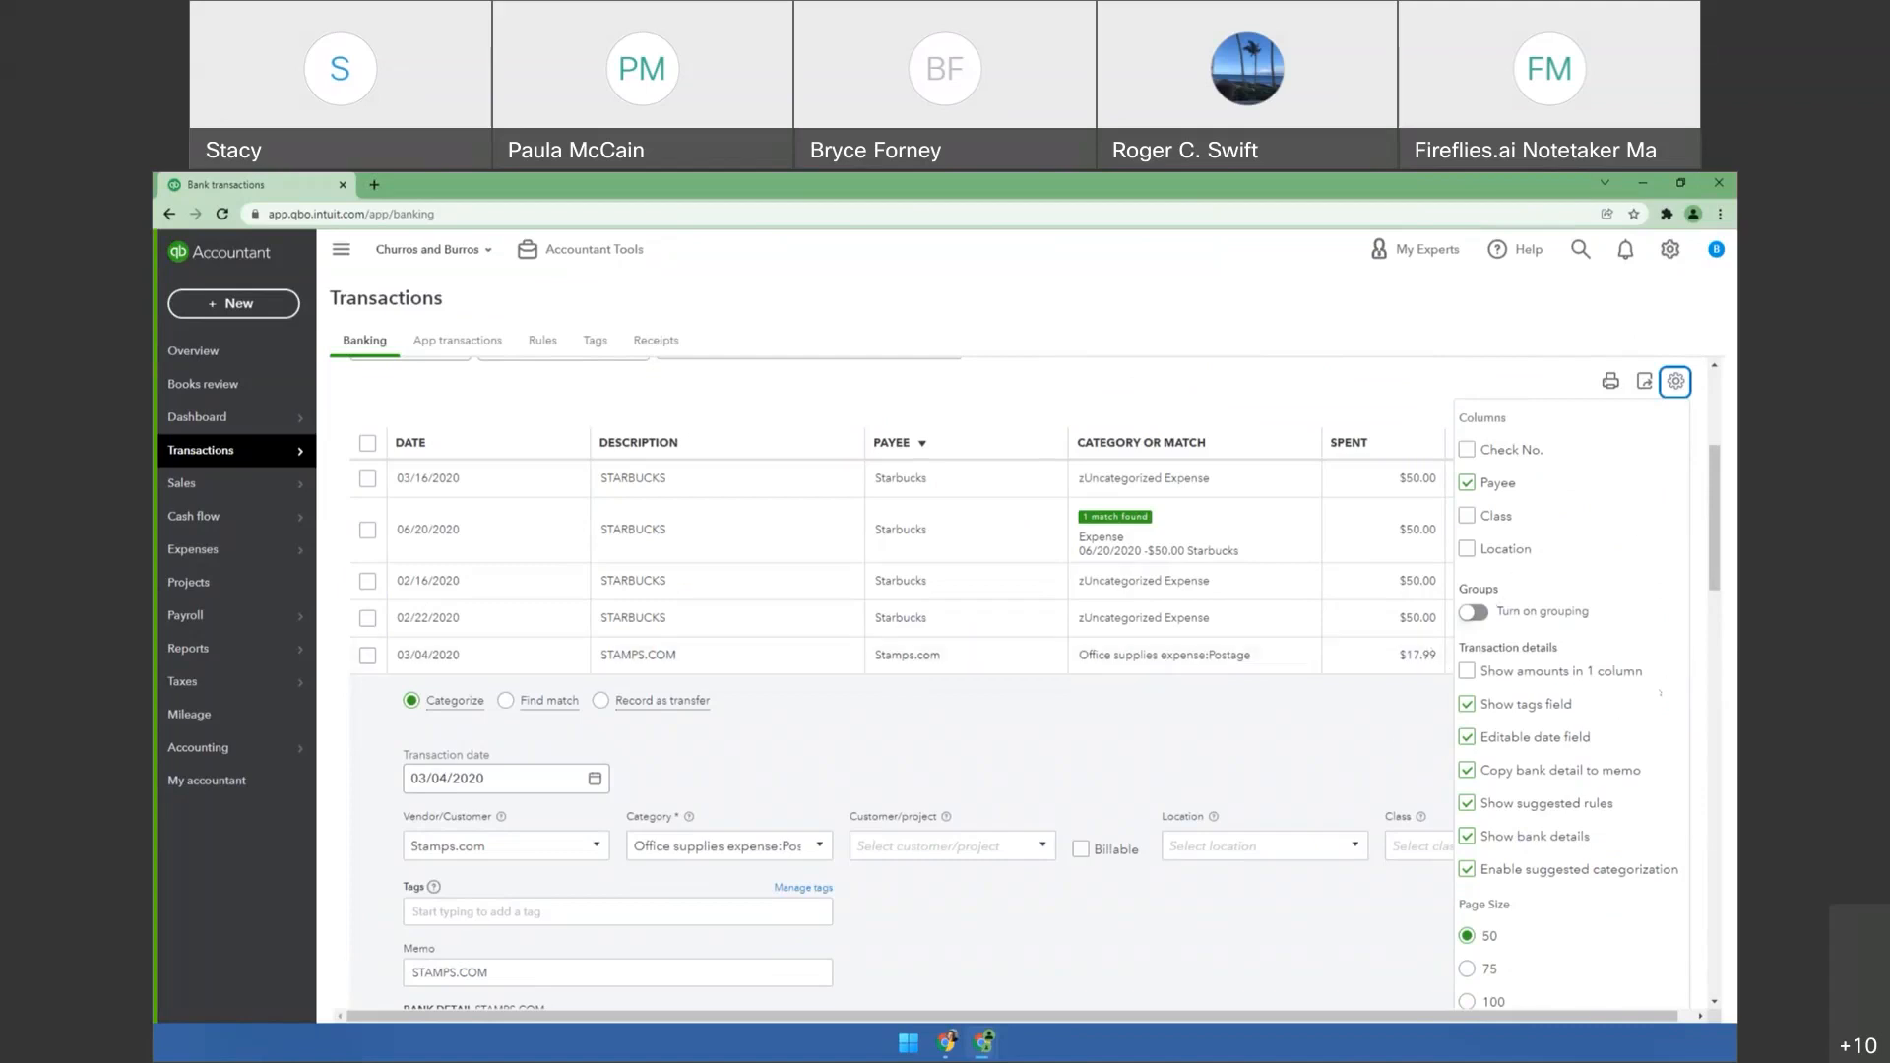
scroll(1658, 710, "down", 3)
scroll(1658, 711, "up", 3)
scroll(1506, 817, "down", 2)
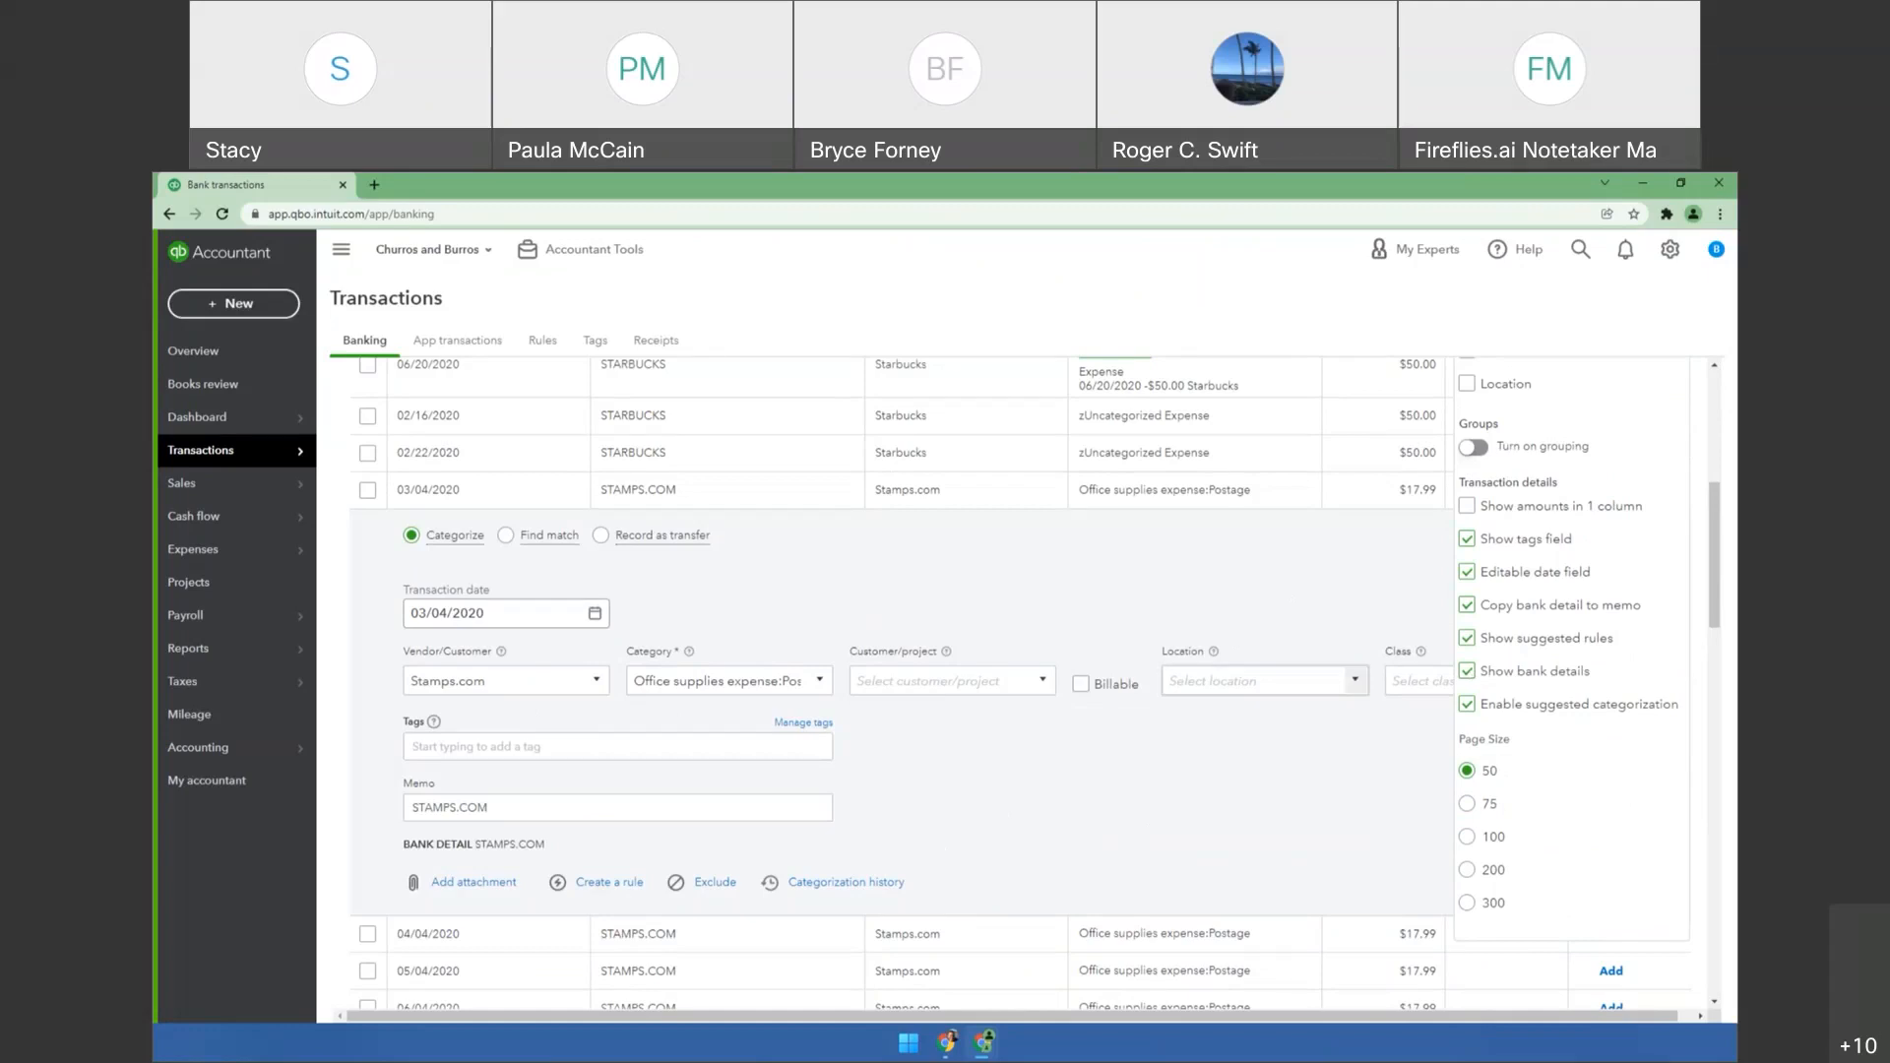
scroll(984, 689, "up", 3)
scroll(1122, 714, "down", 3)
scroll(1123, 714, "up", 2)
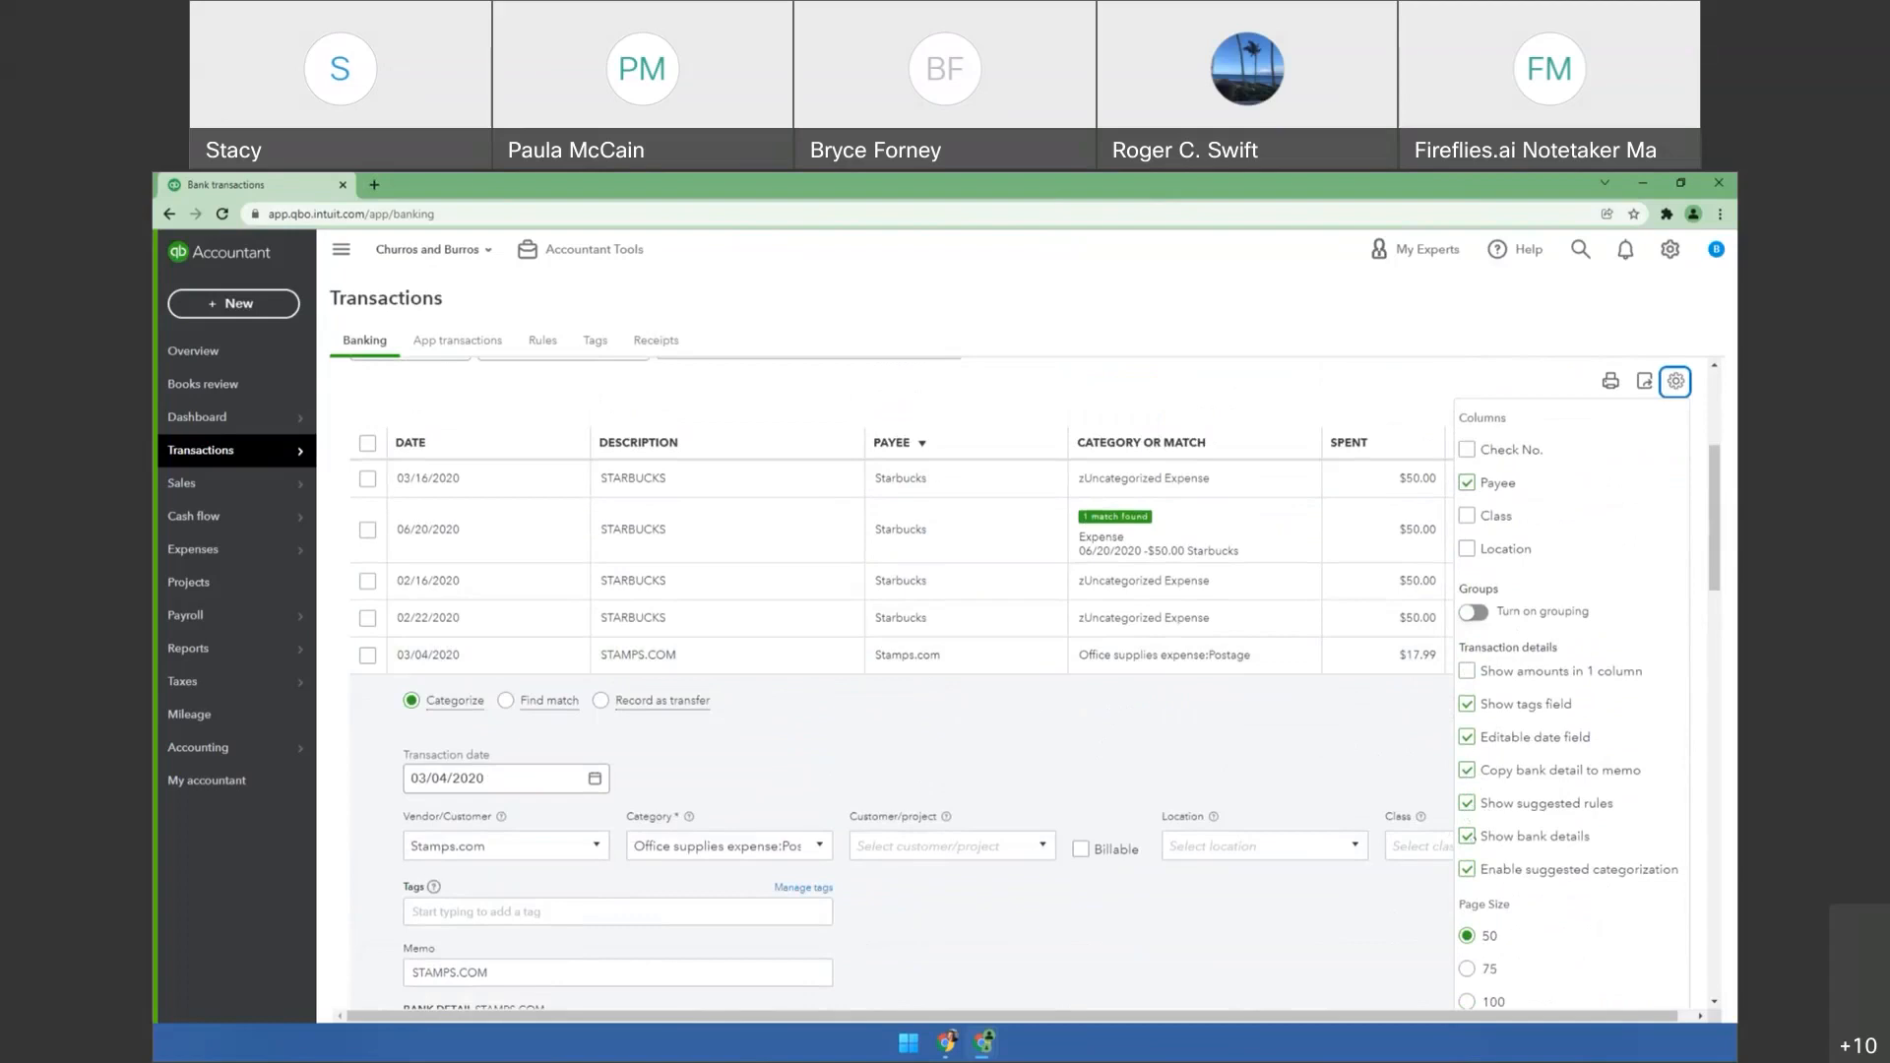
Turn off Show bank details to compare the transaction descriptions, and turn the option back on.
left_click(1467, 837)
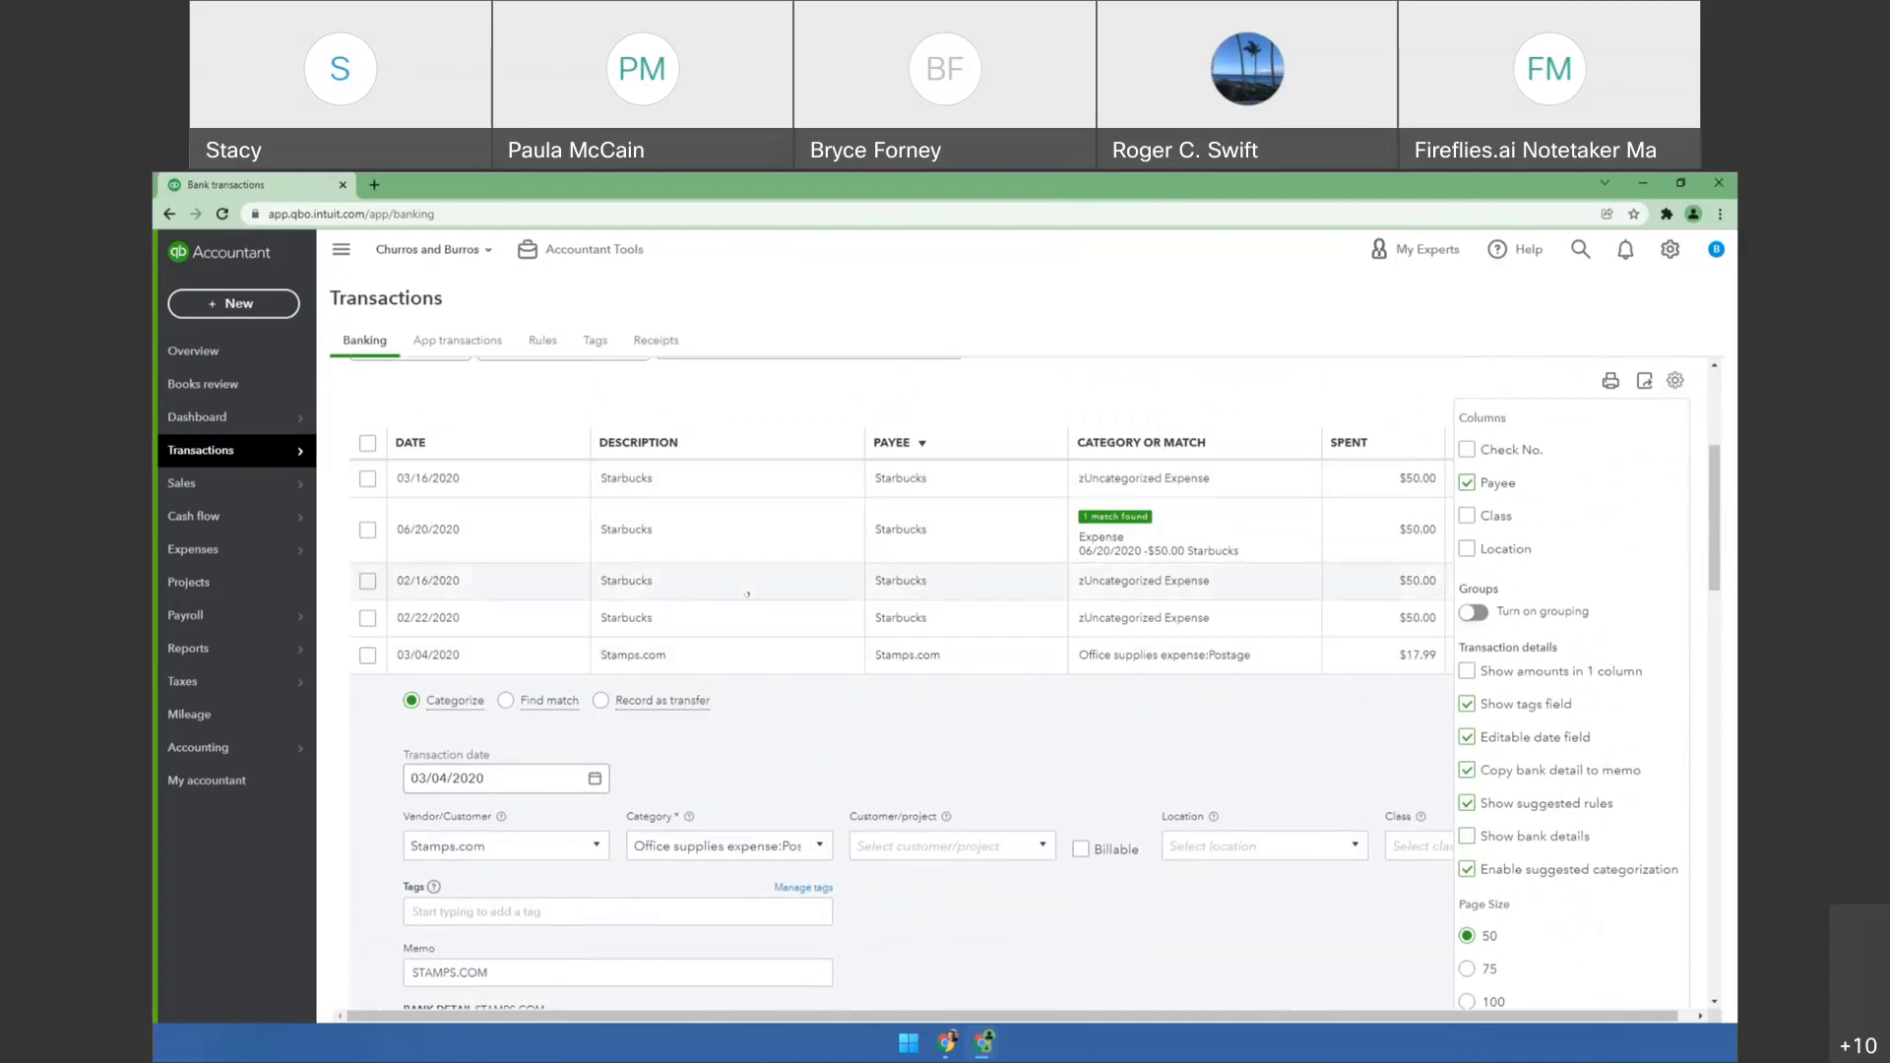
scroll(750, 640, "down", 3)
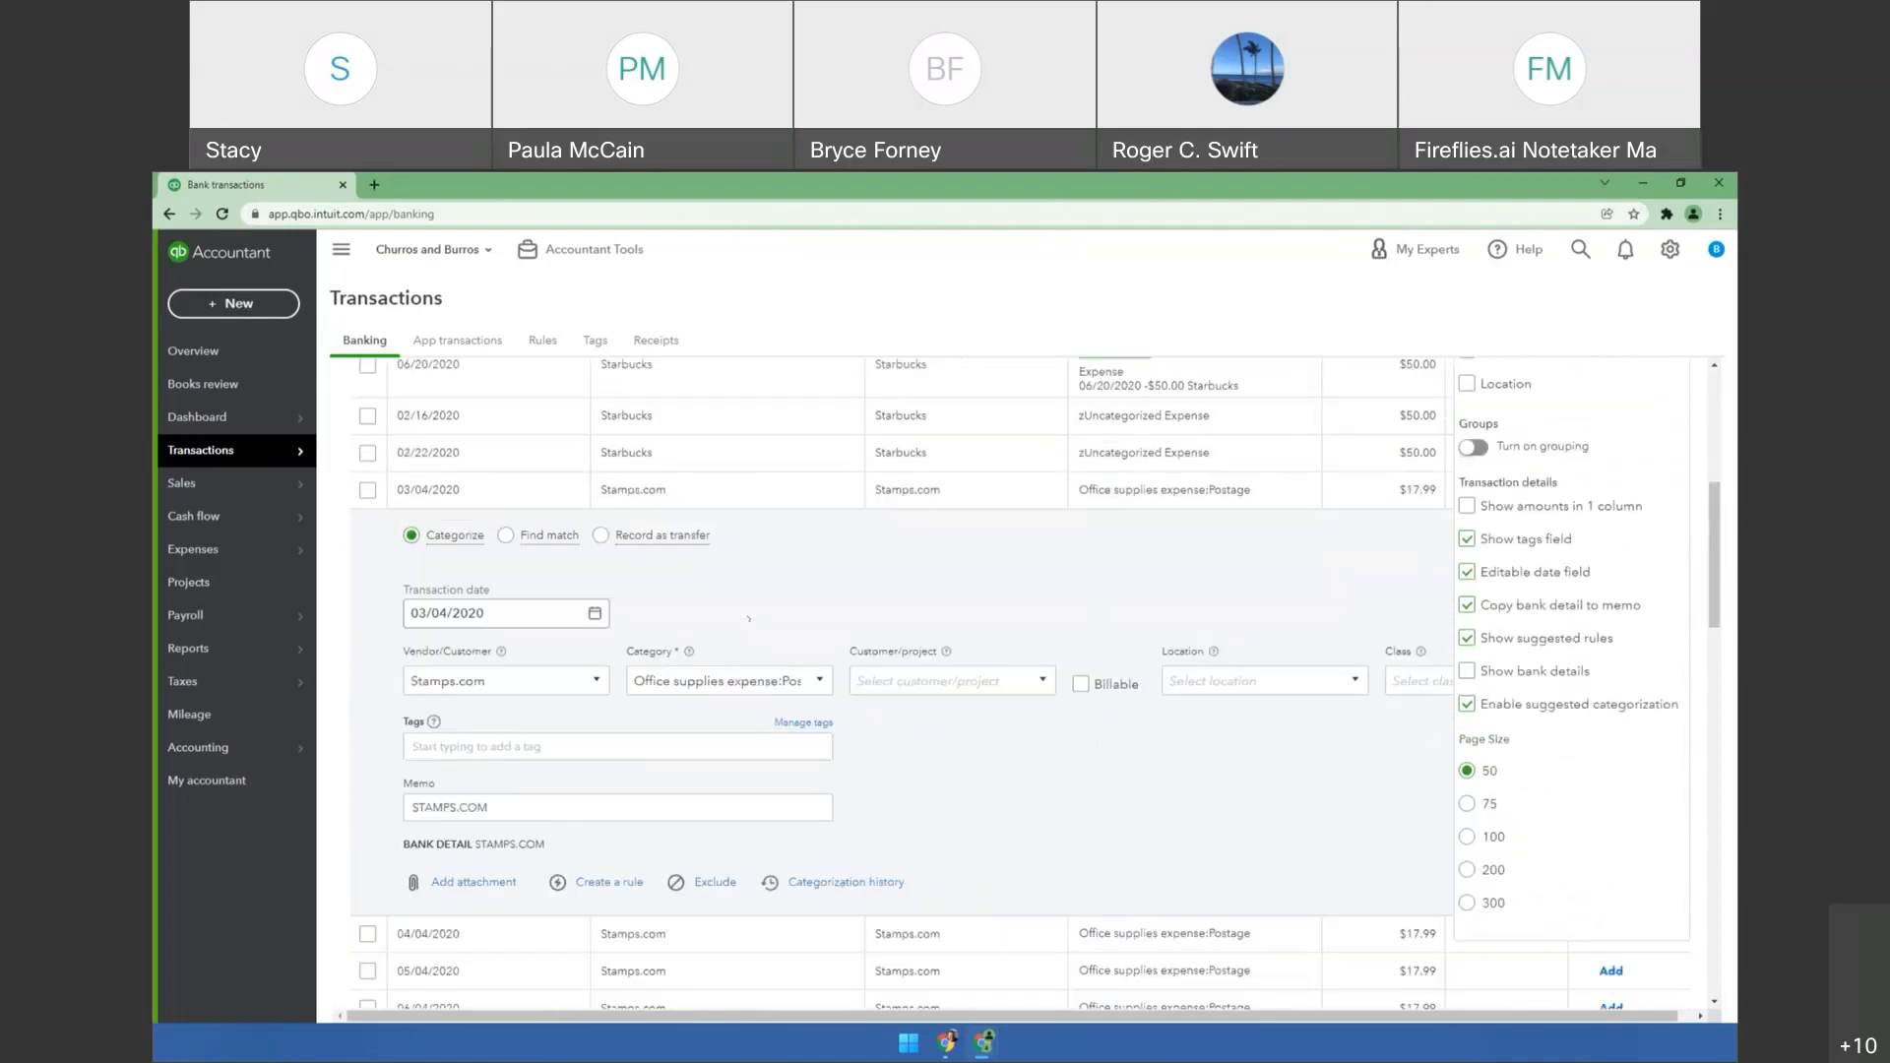
scroll(689, 512, "up", 3)
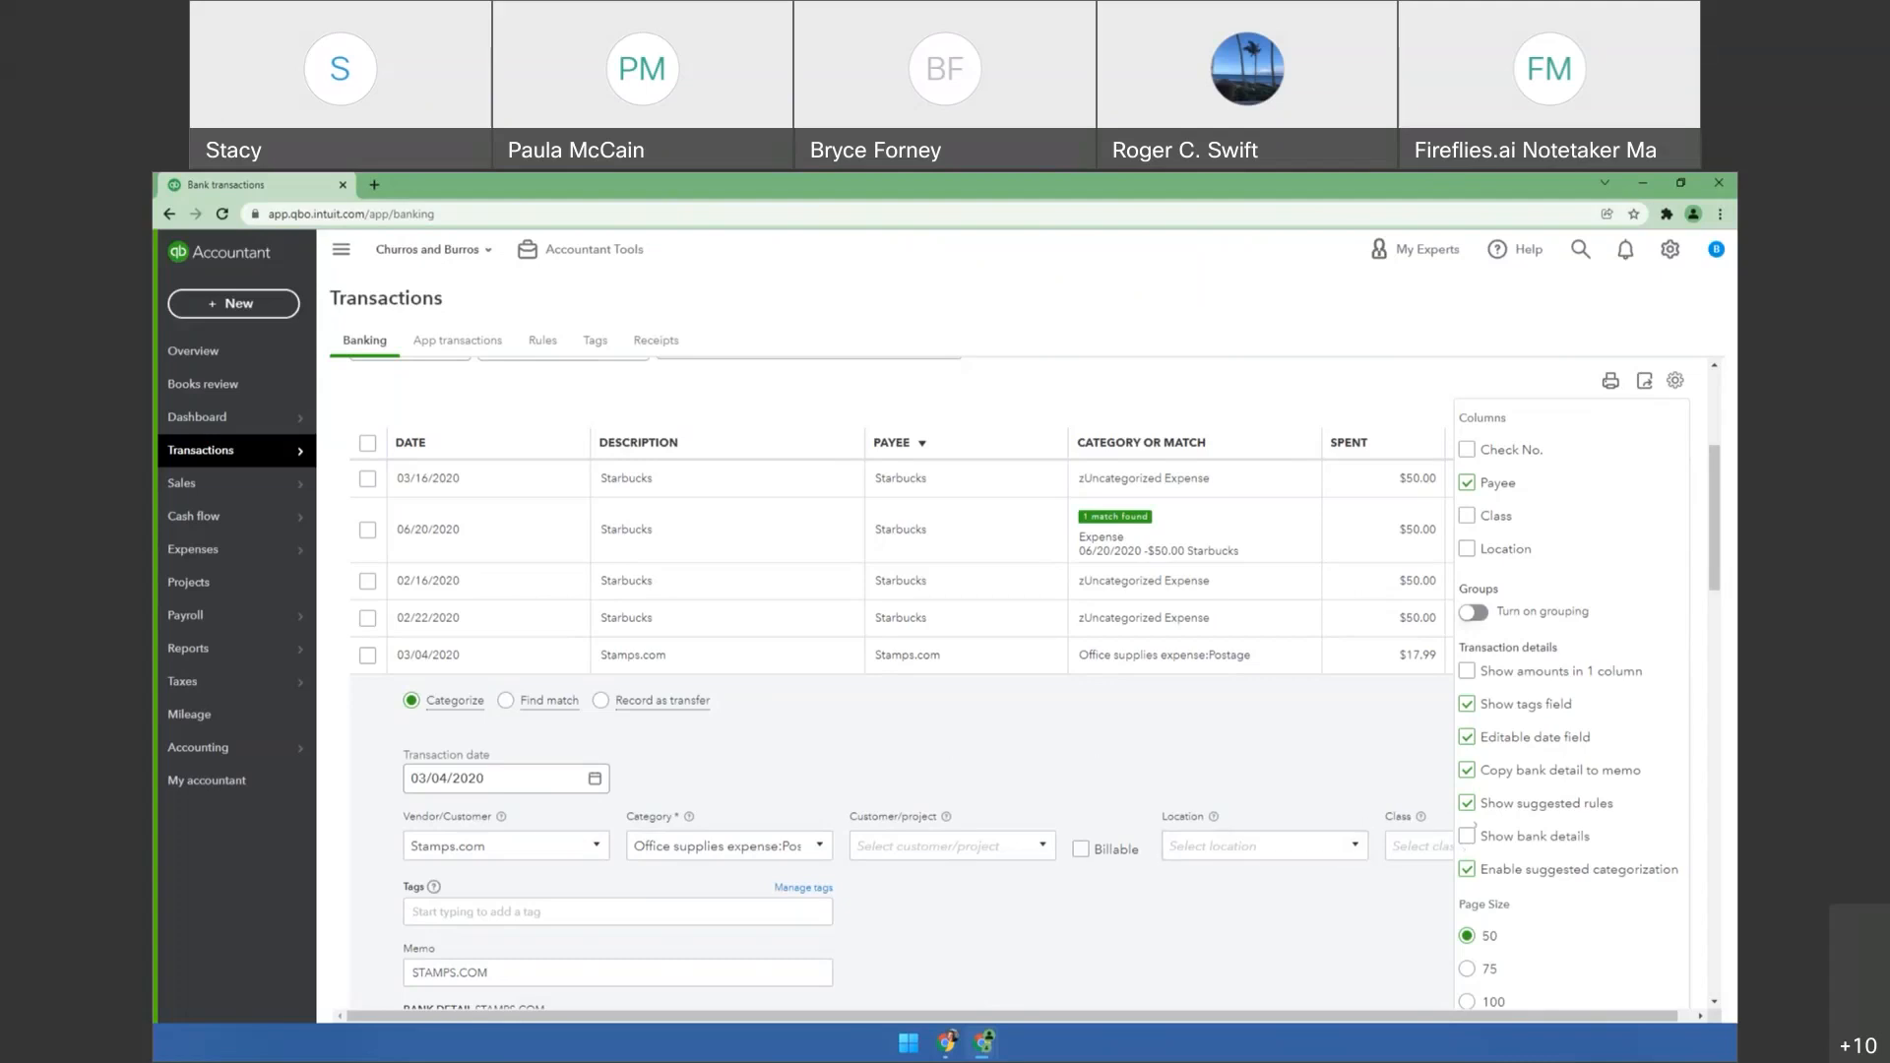
left_click(1467, 837)
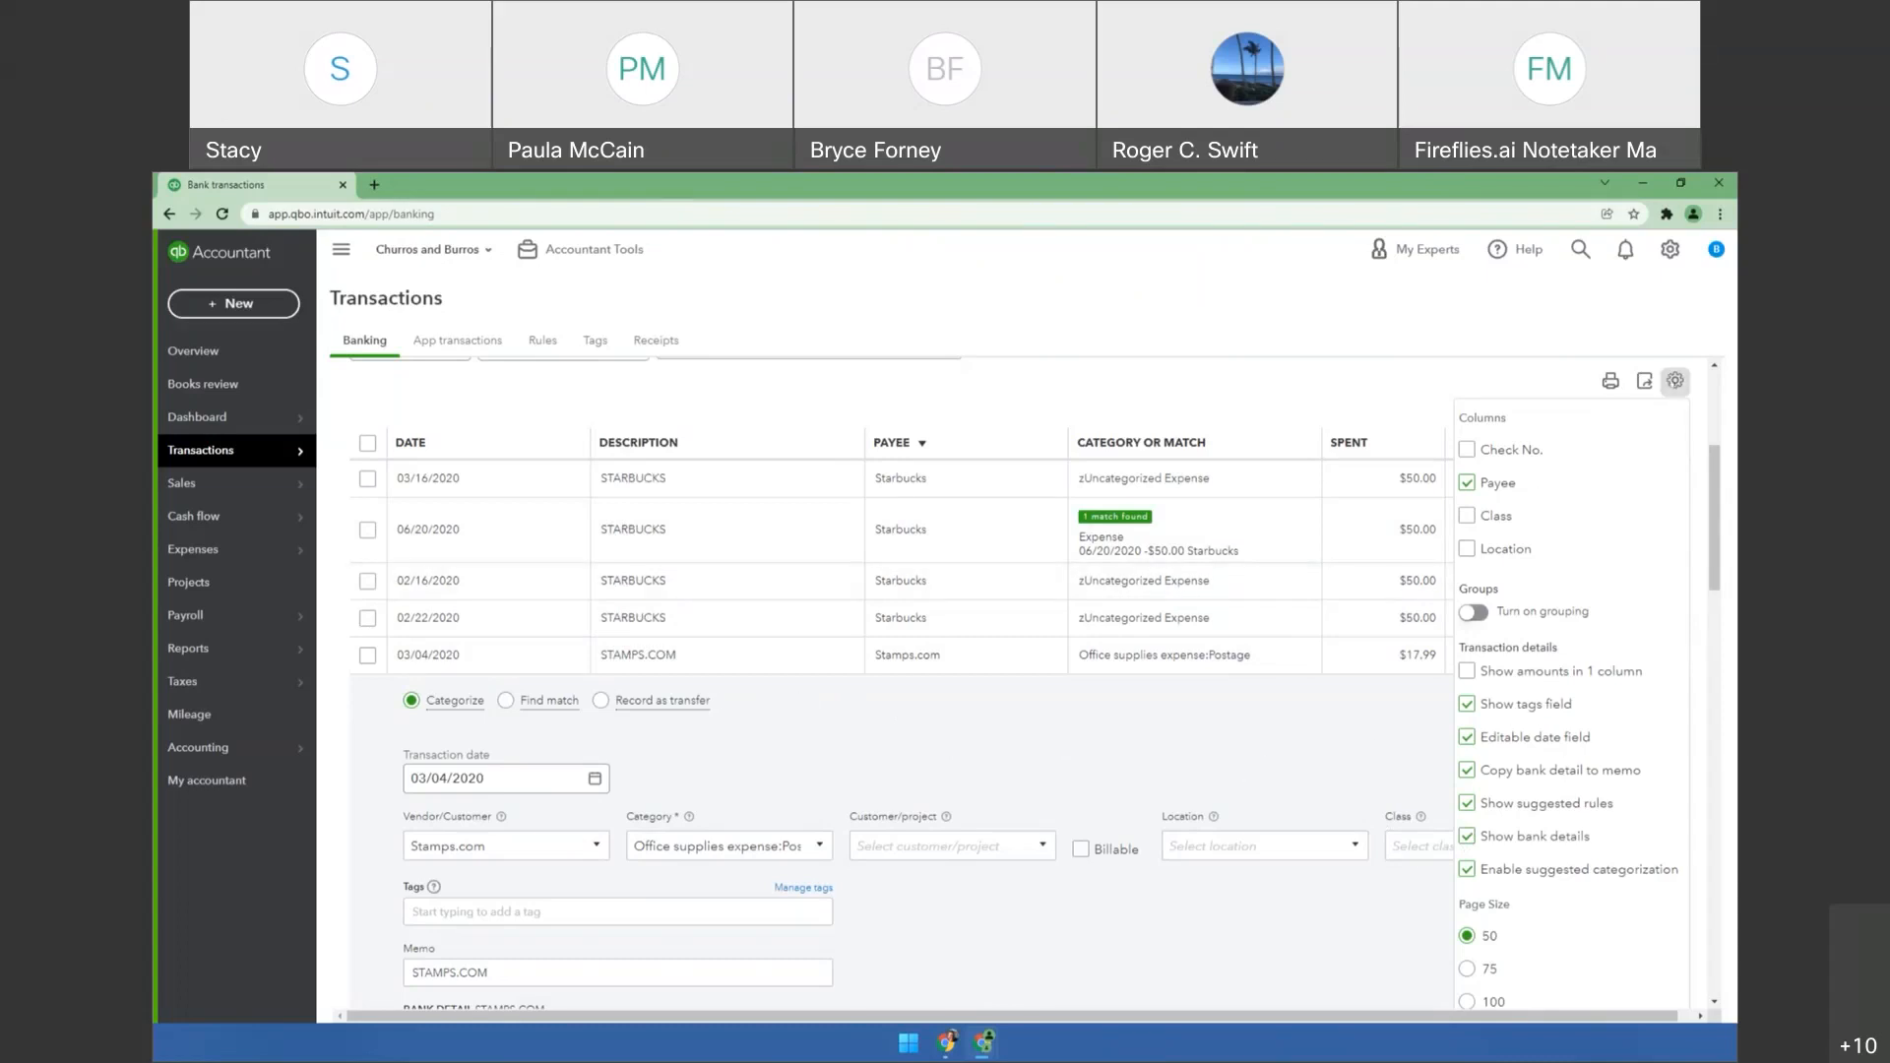
Close the display settings and sort the transactions for review by date, newest first.
left_click(1676, 380)
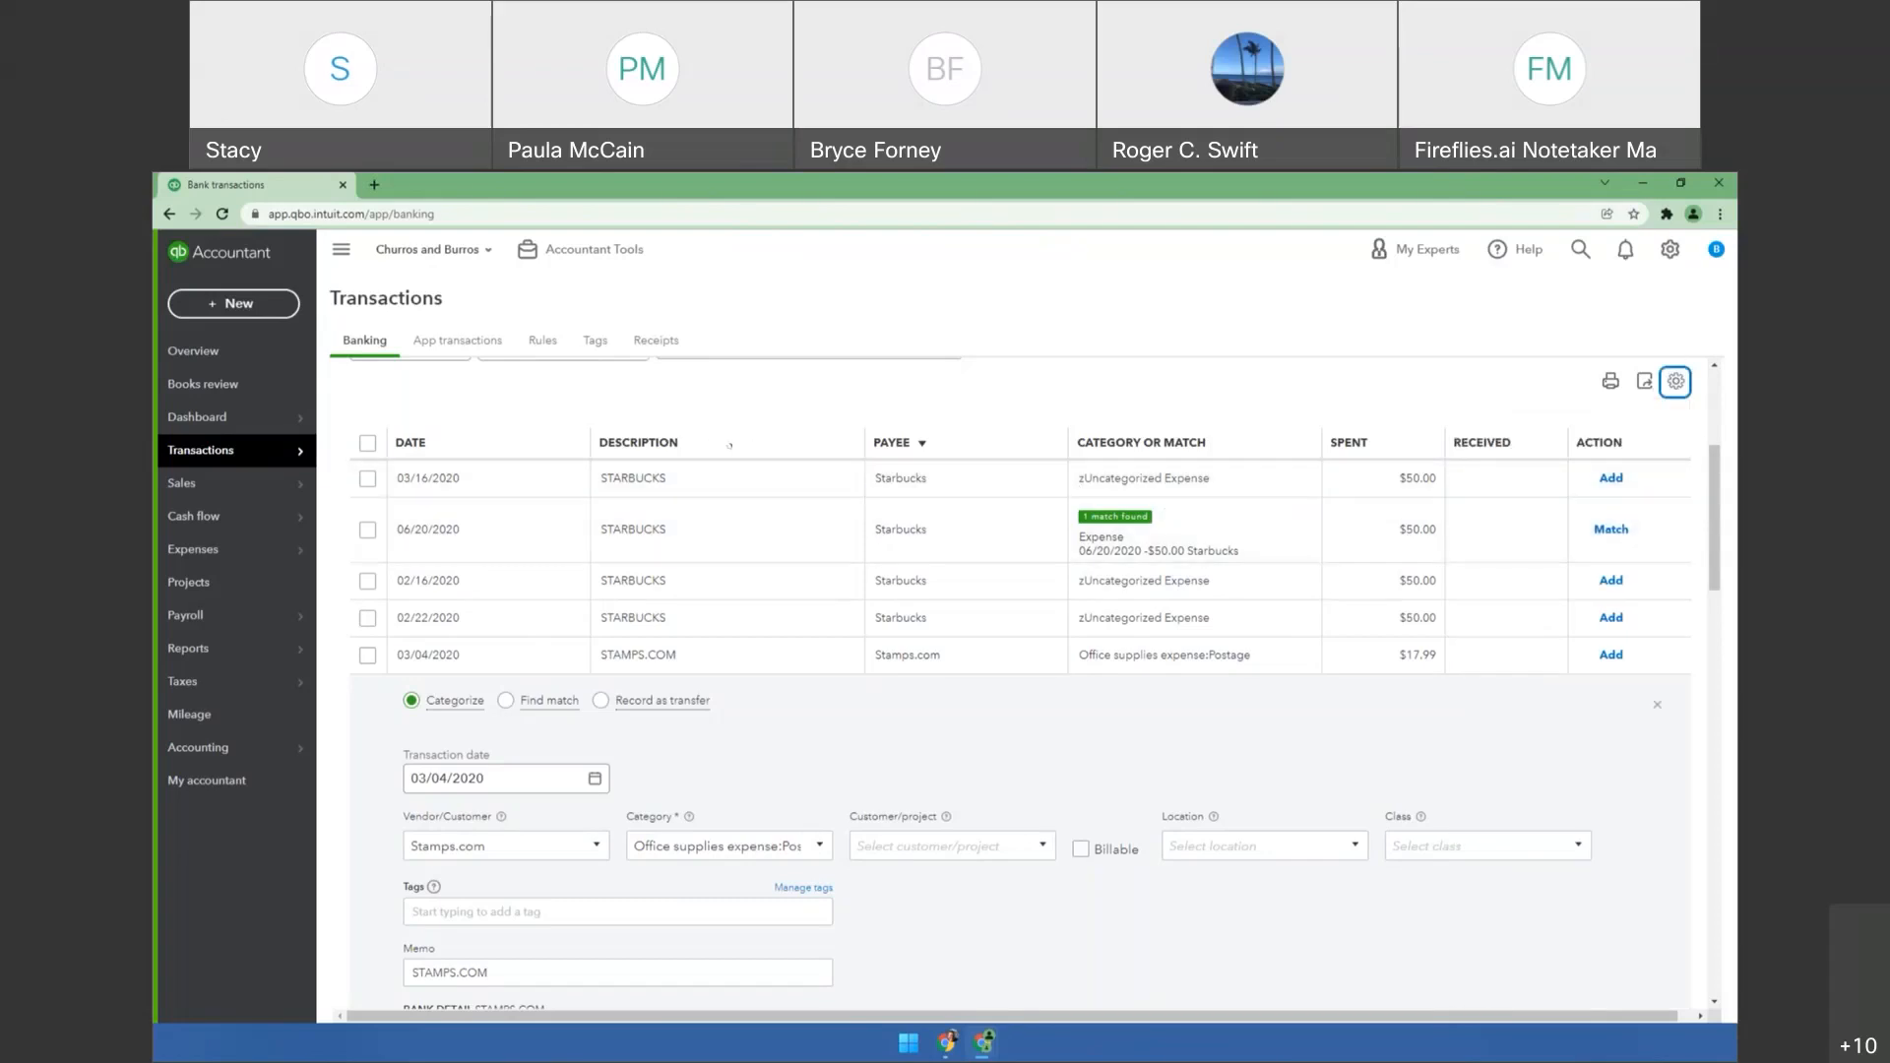
left_click(450, 434)
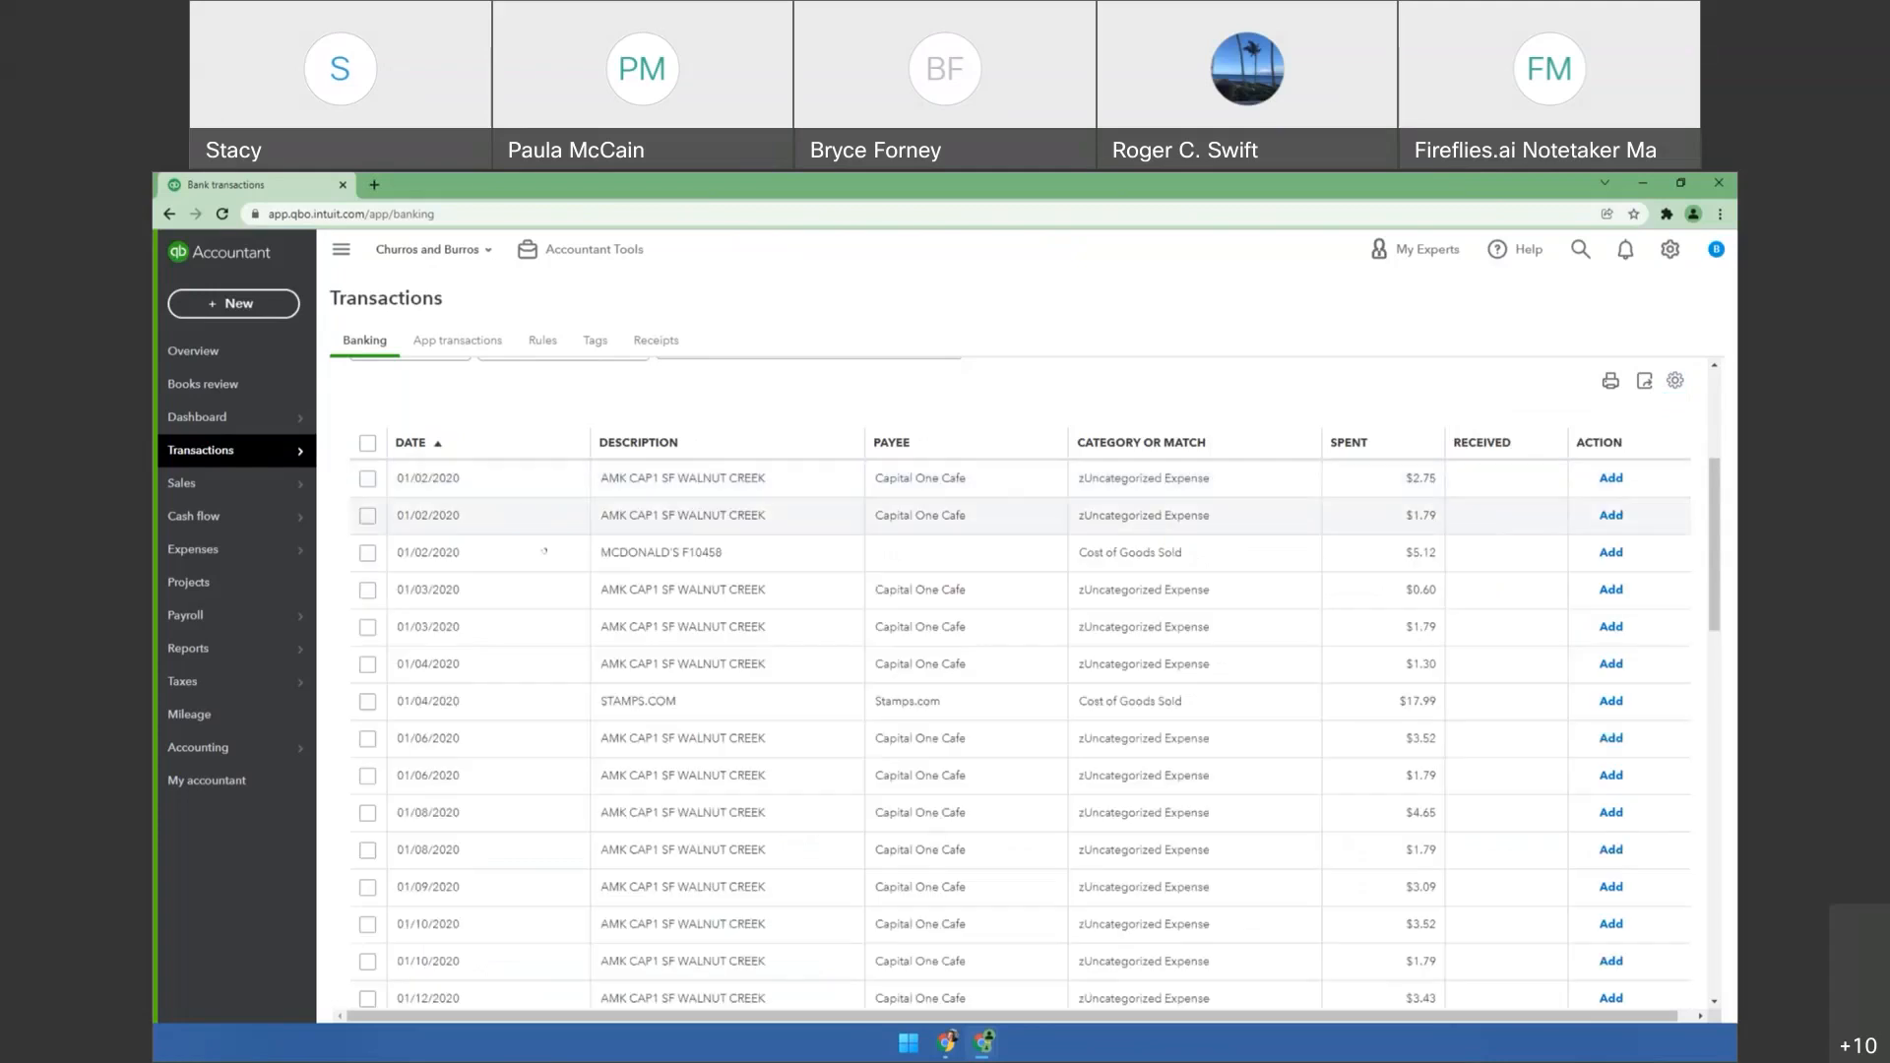
left_click(477, 448)
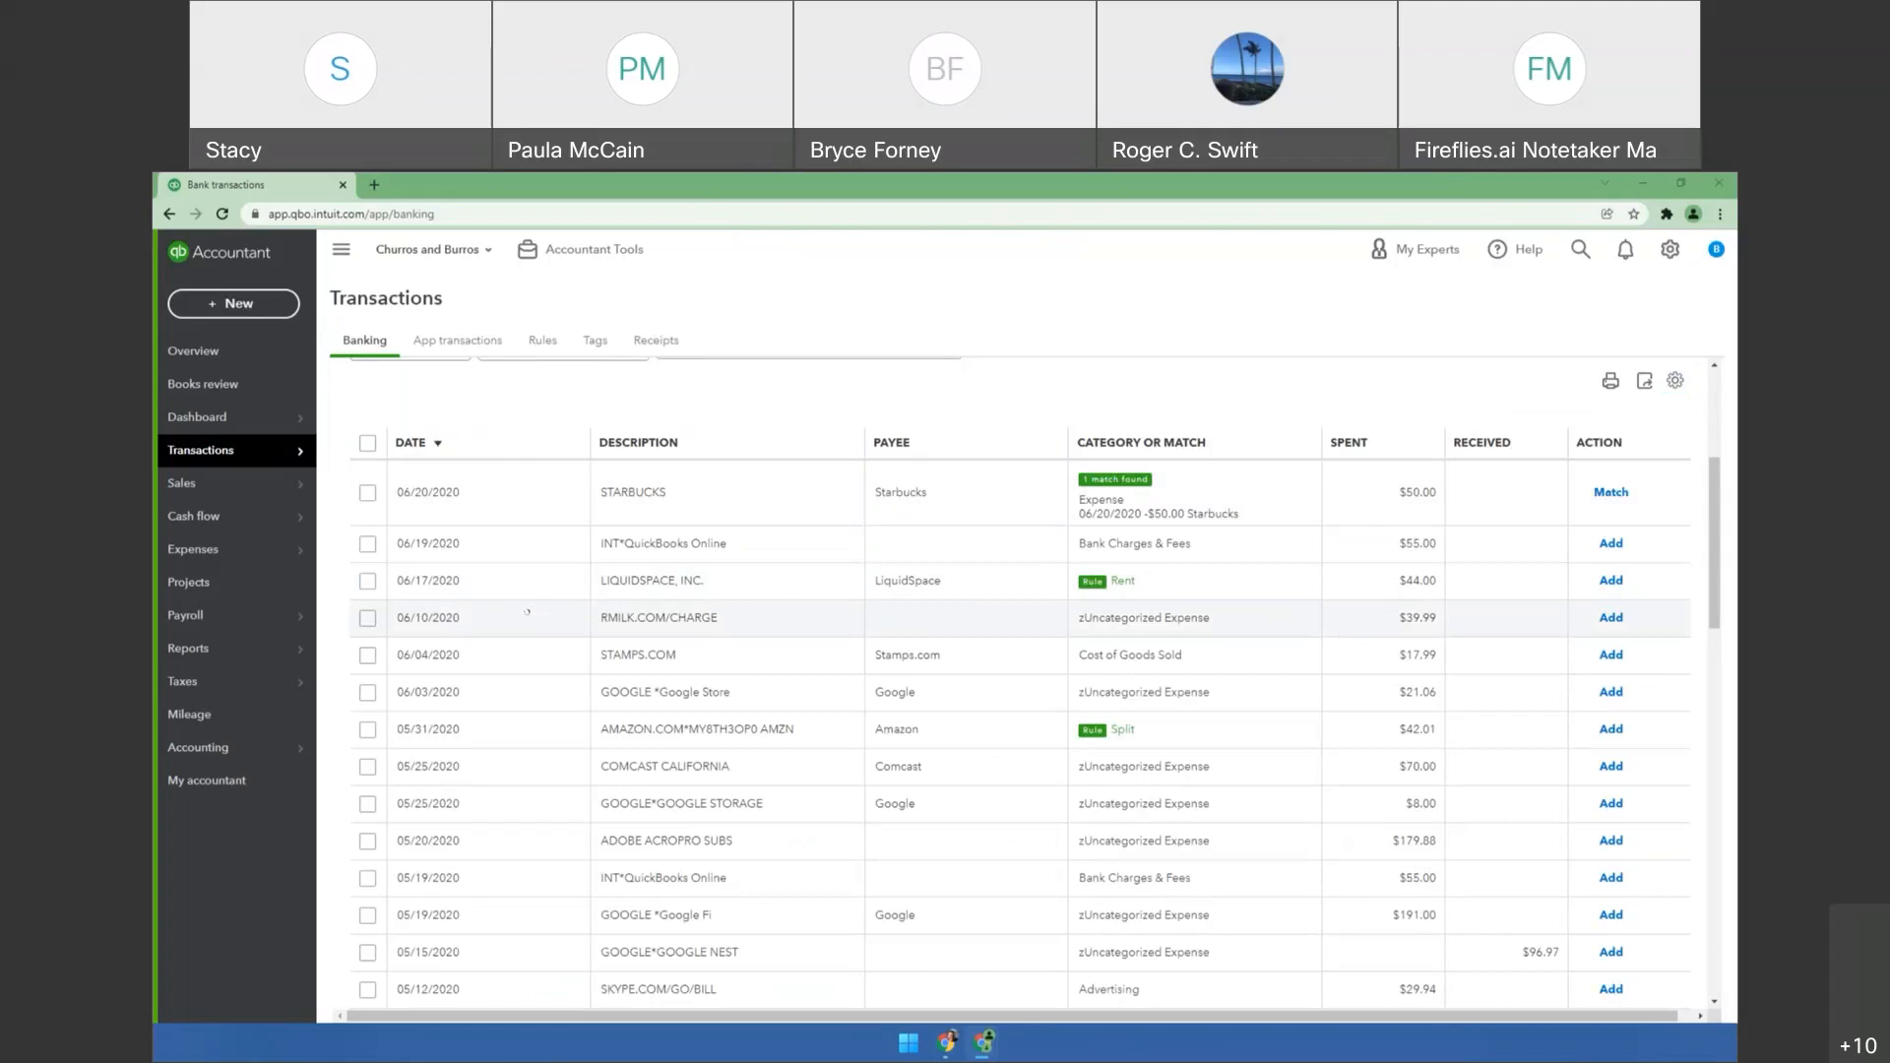
key("alt+Tab")
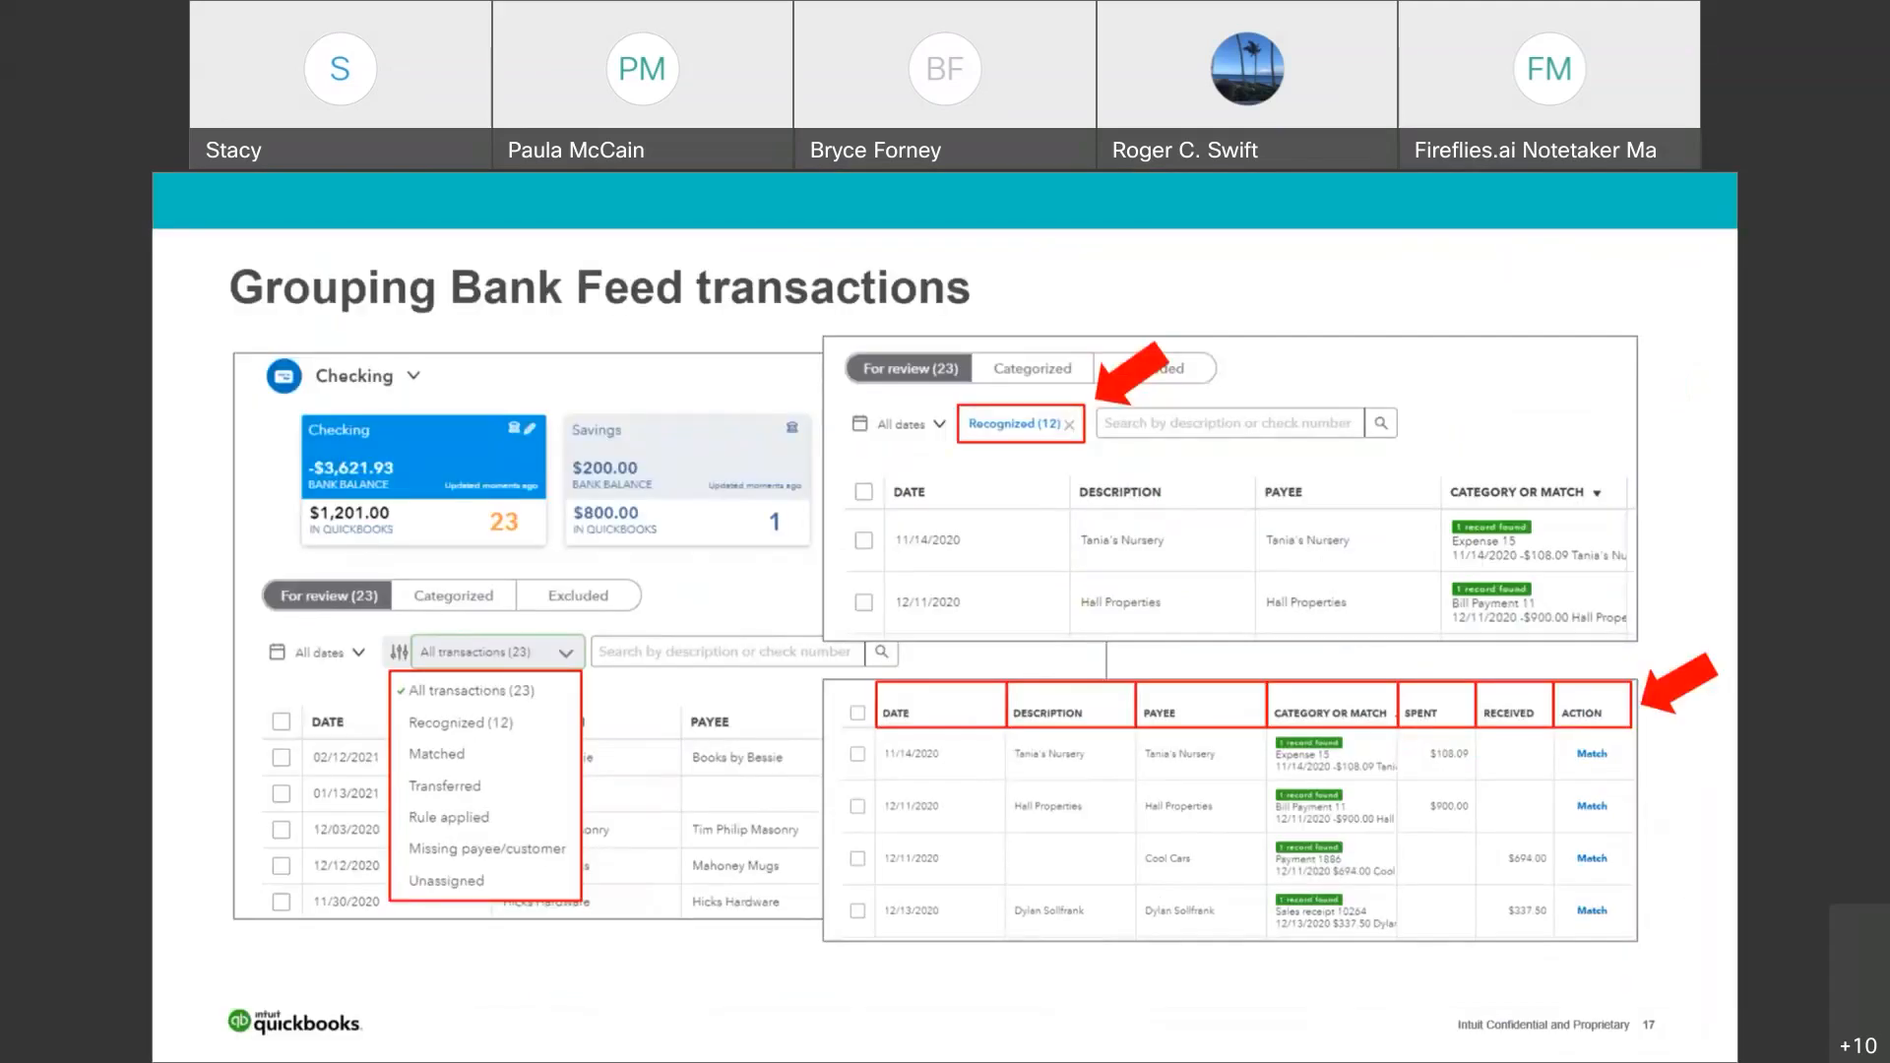
key("Right")
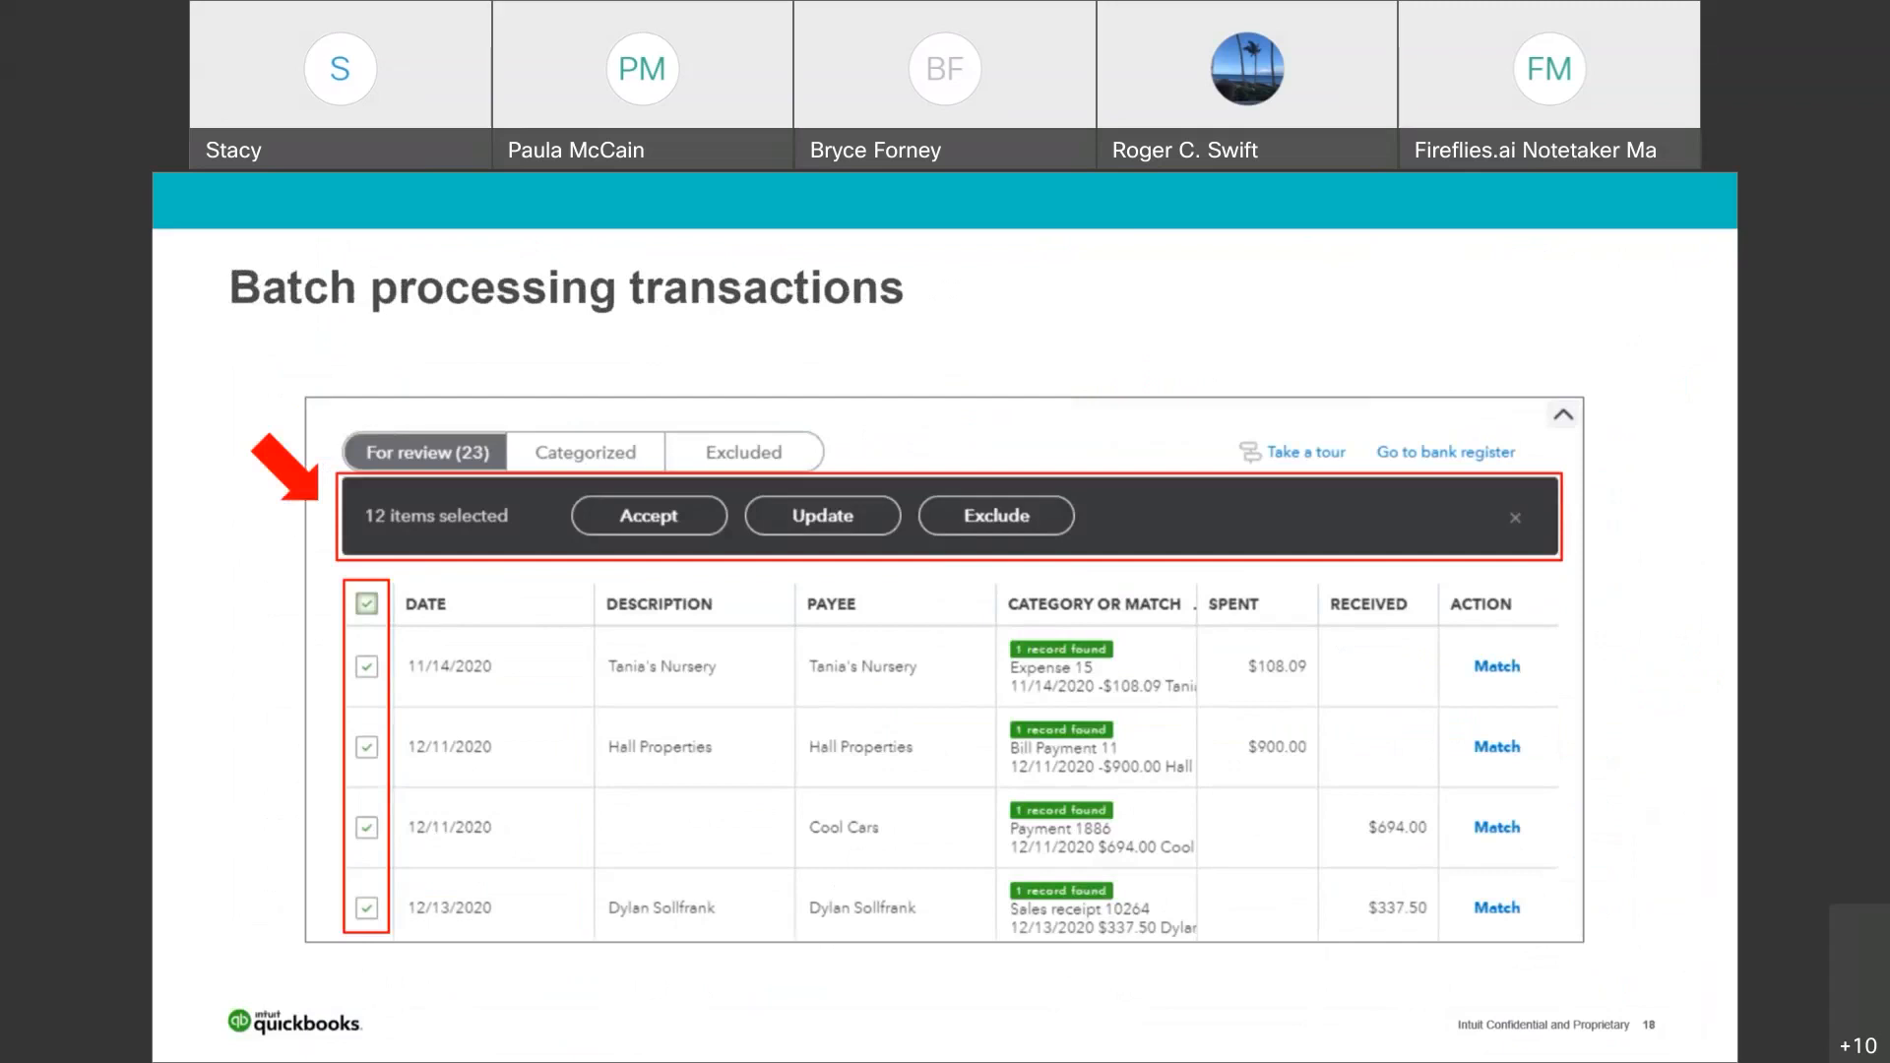
key("Right")
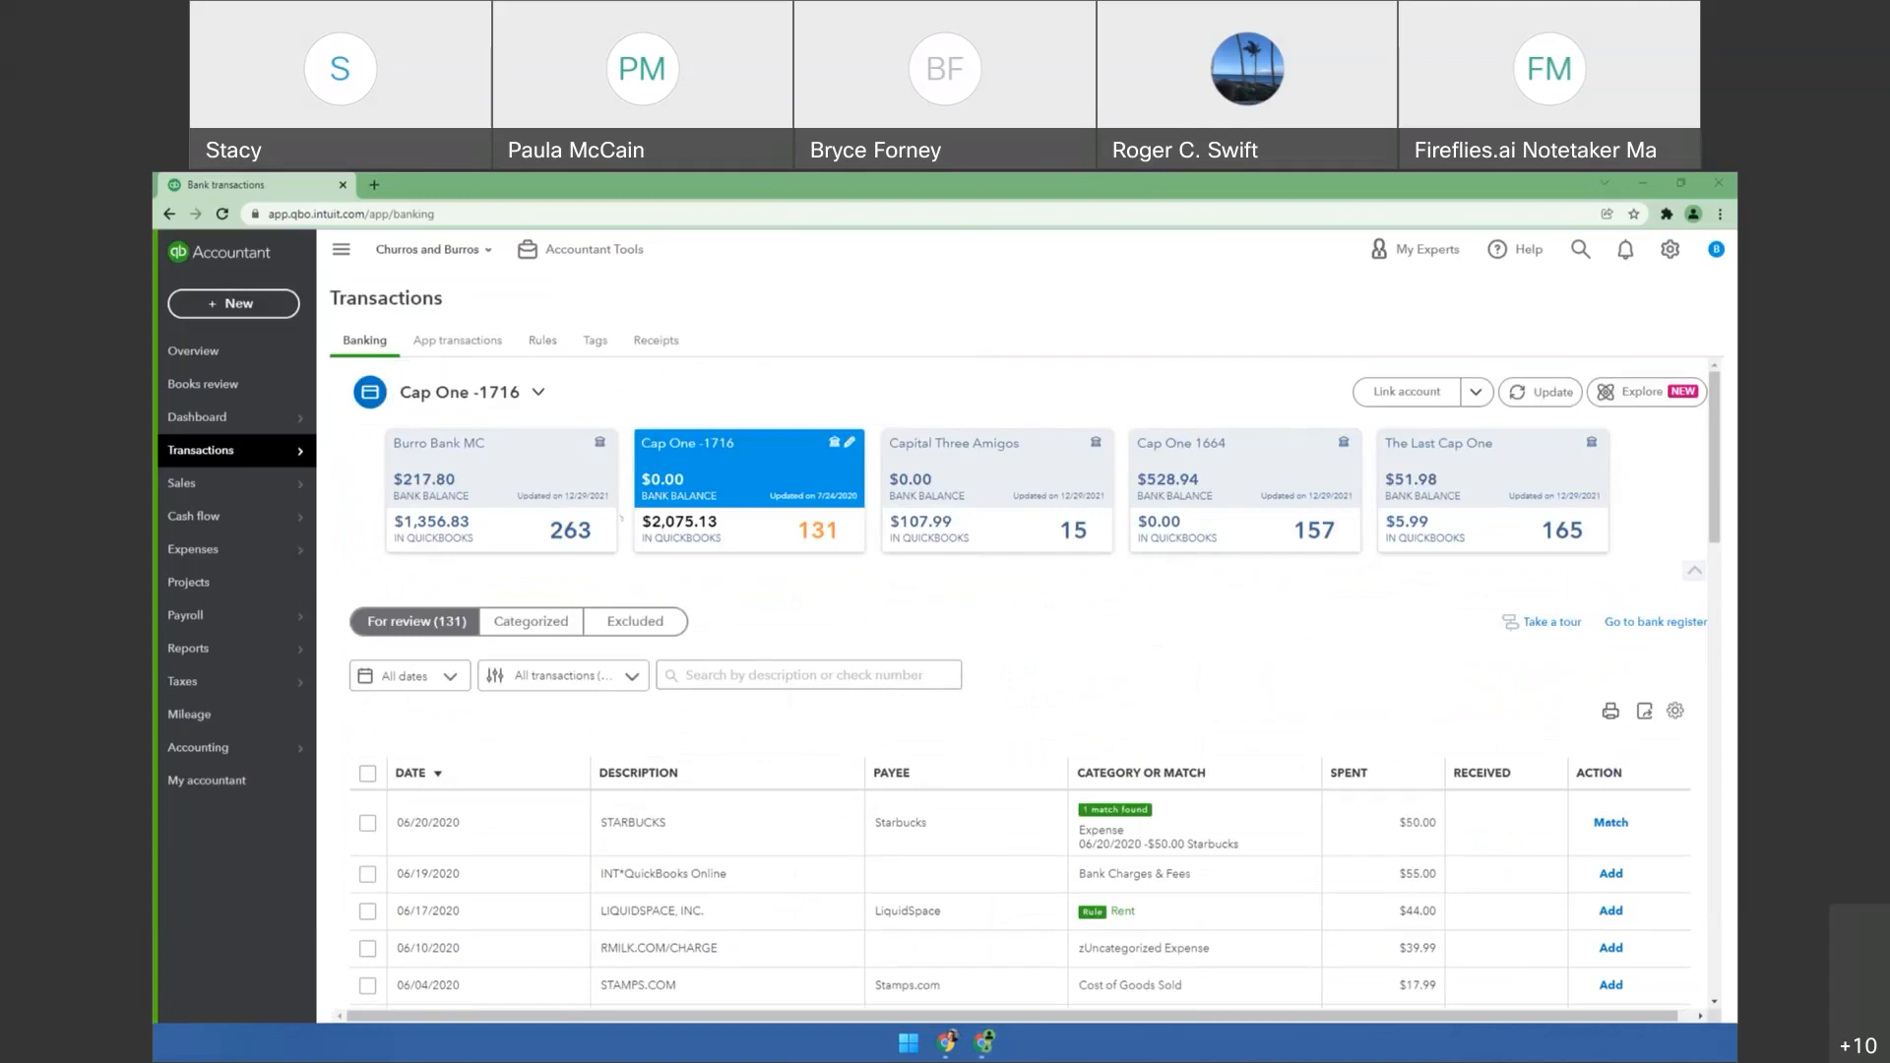
Go to the bank rules list of the Churros and Burros company.
left_click(542, 342)
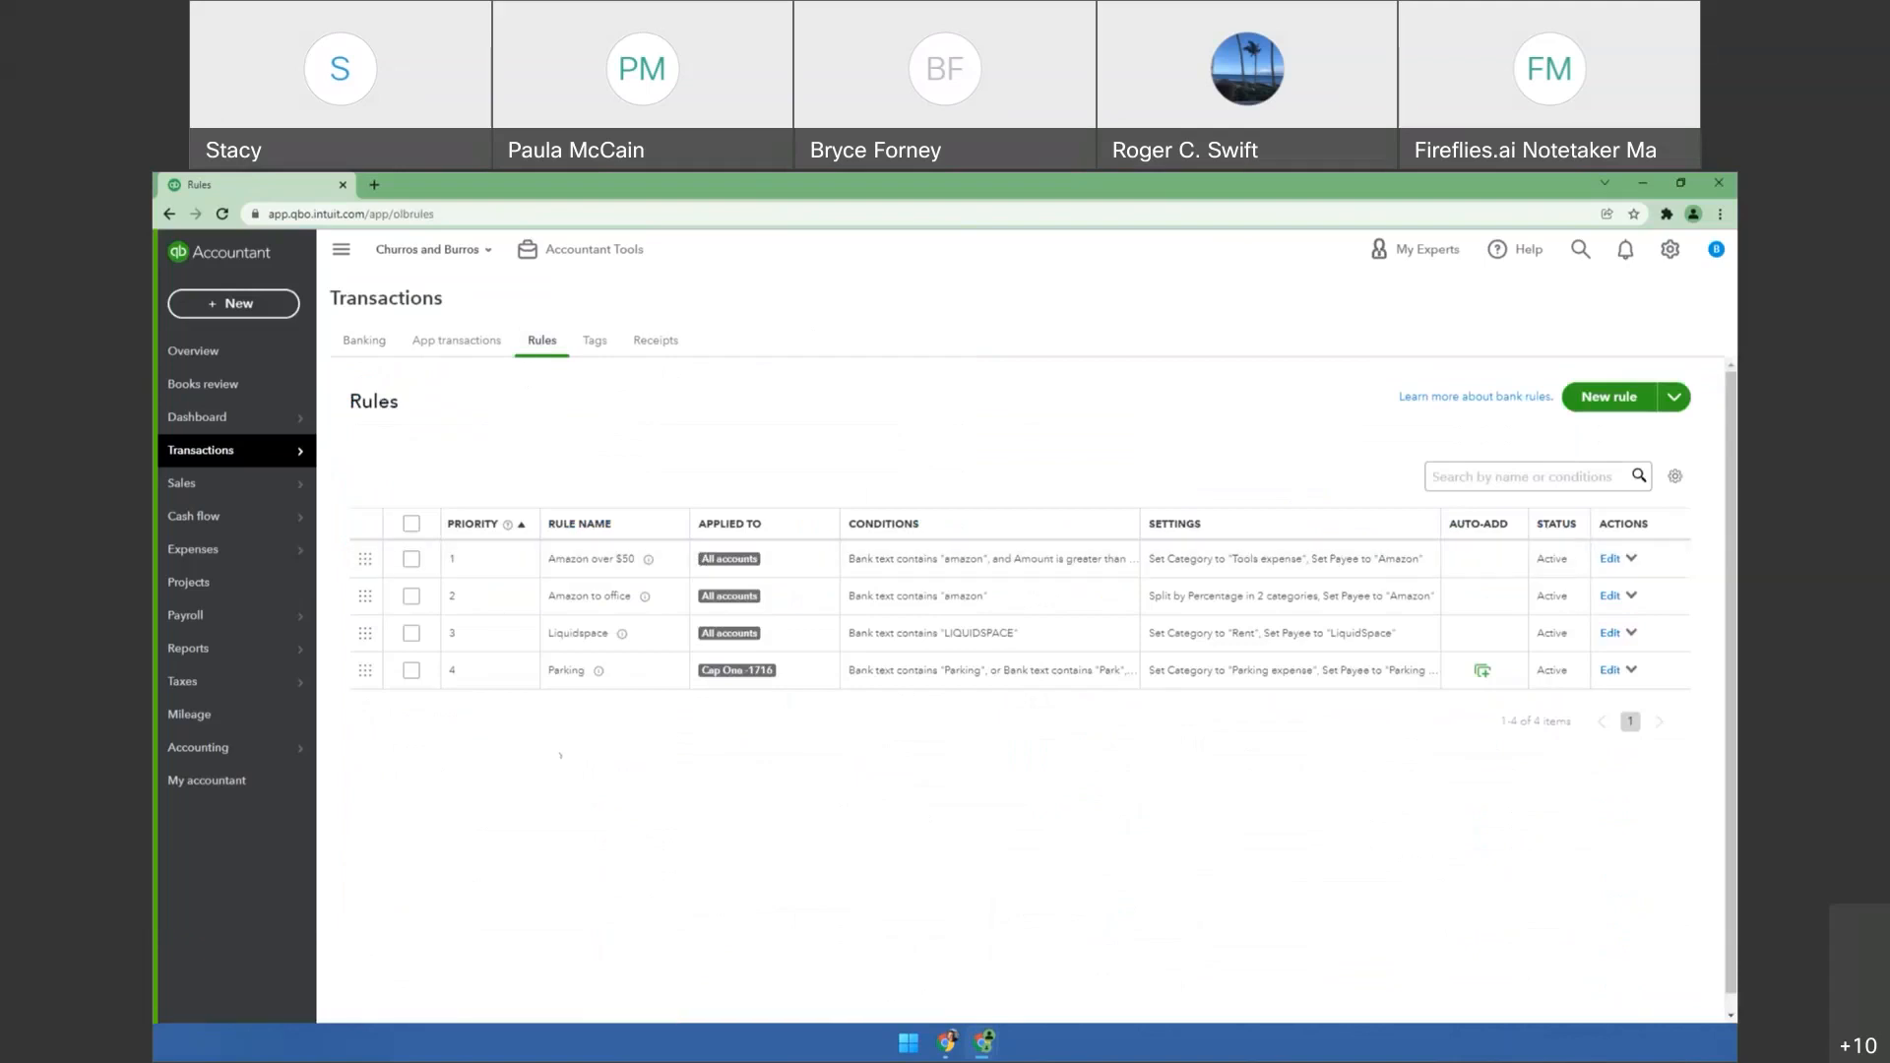
mouse_move(287, 446)
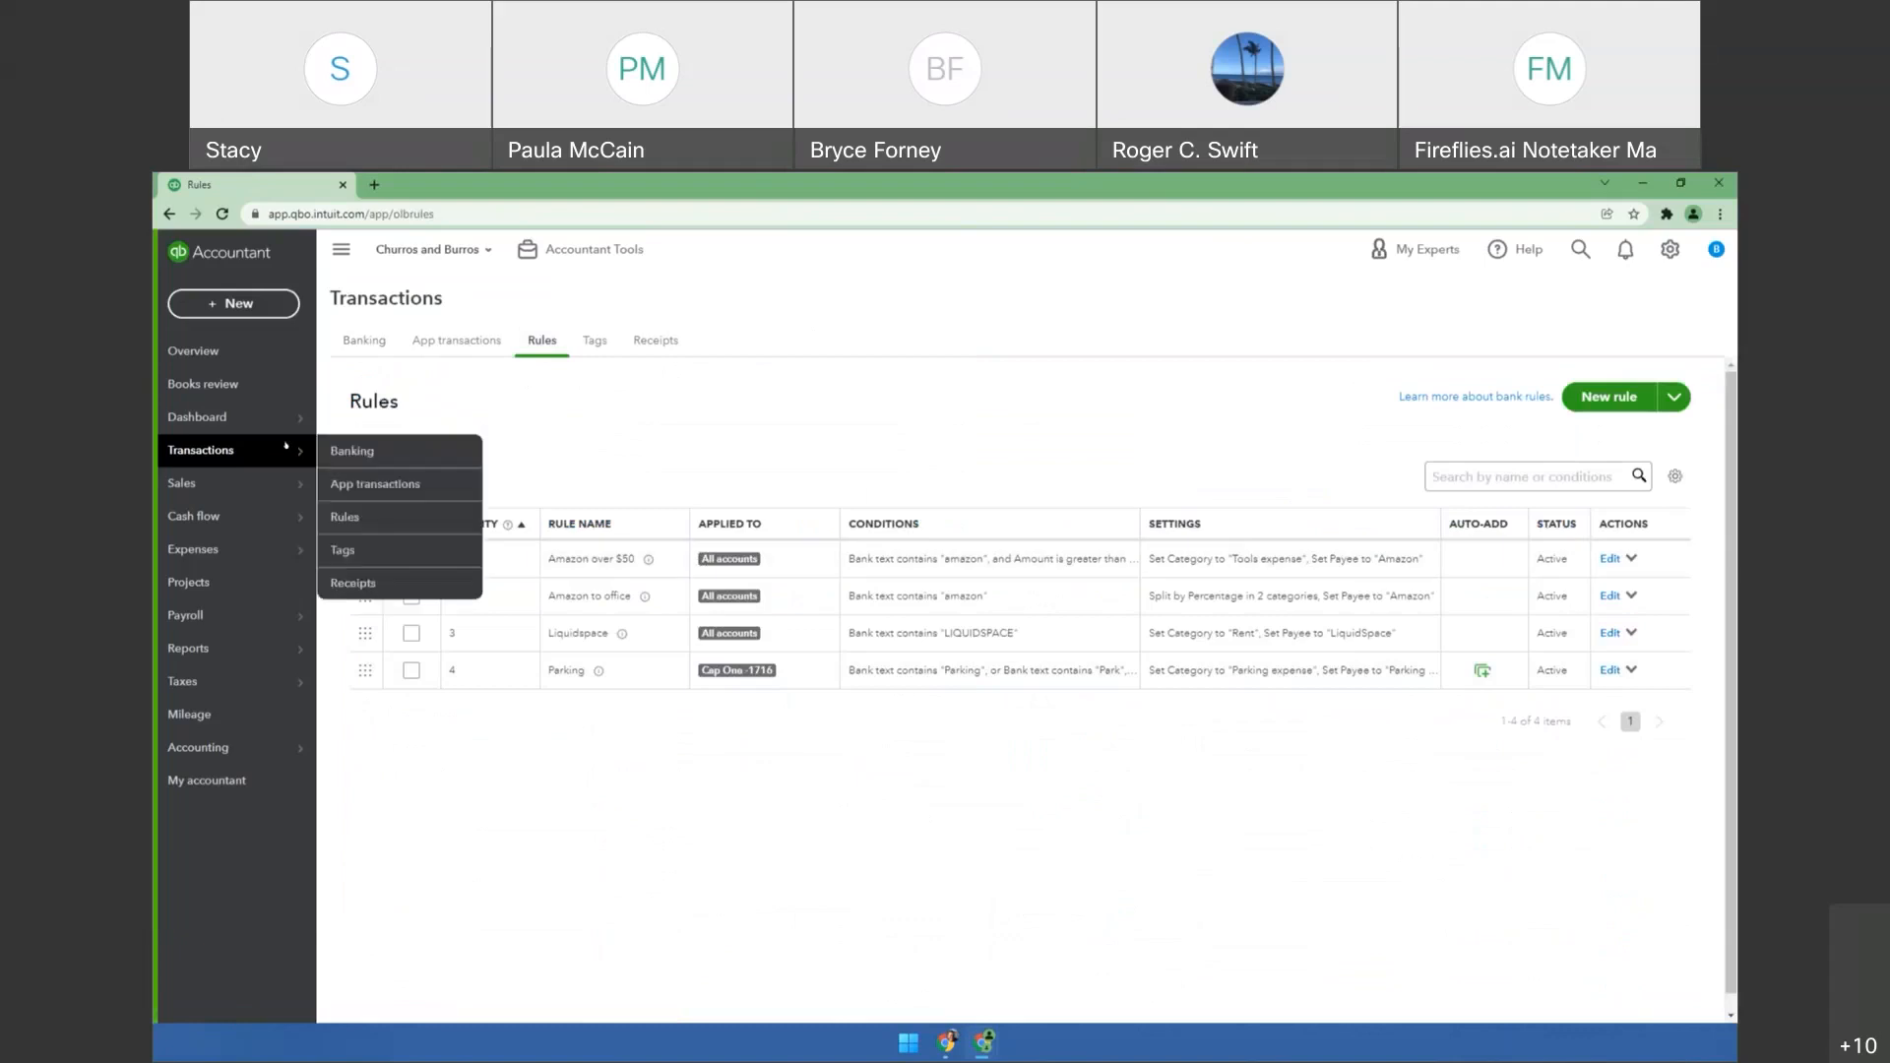
left_click(377, 522)
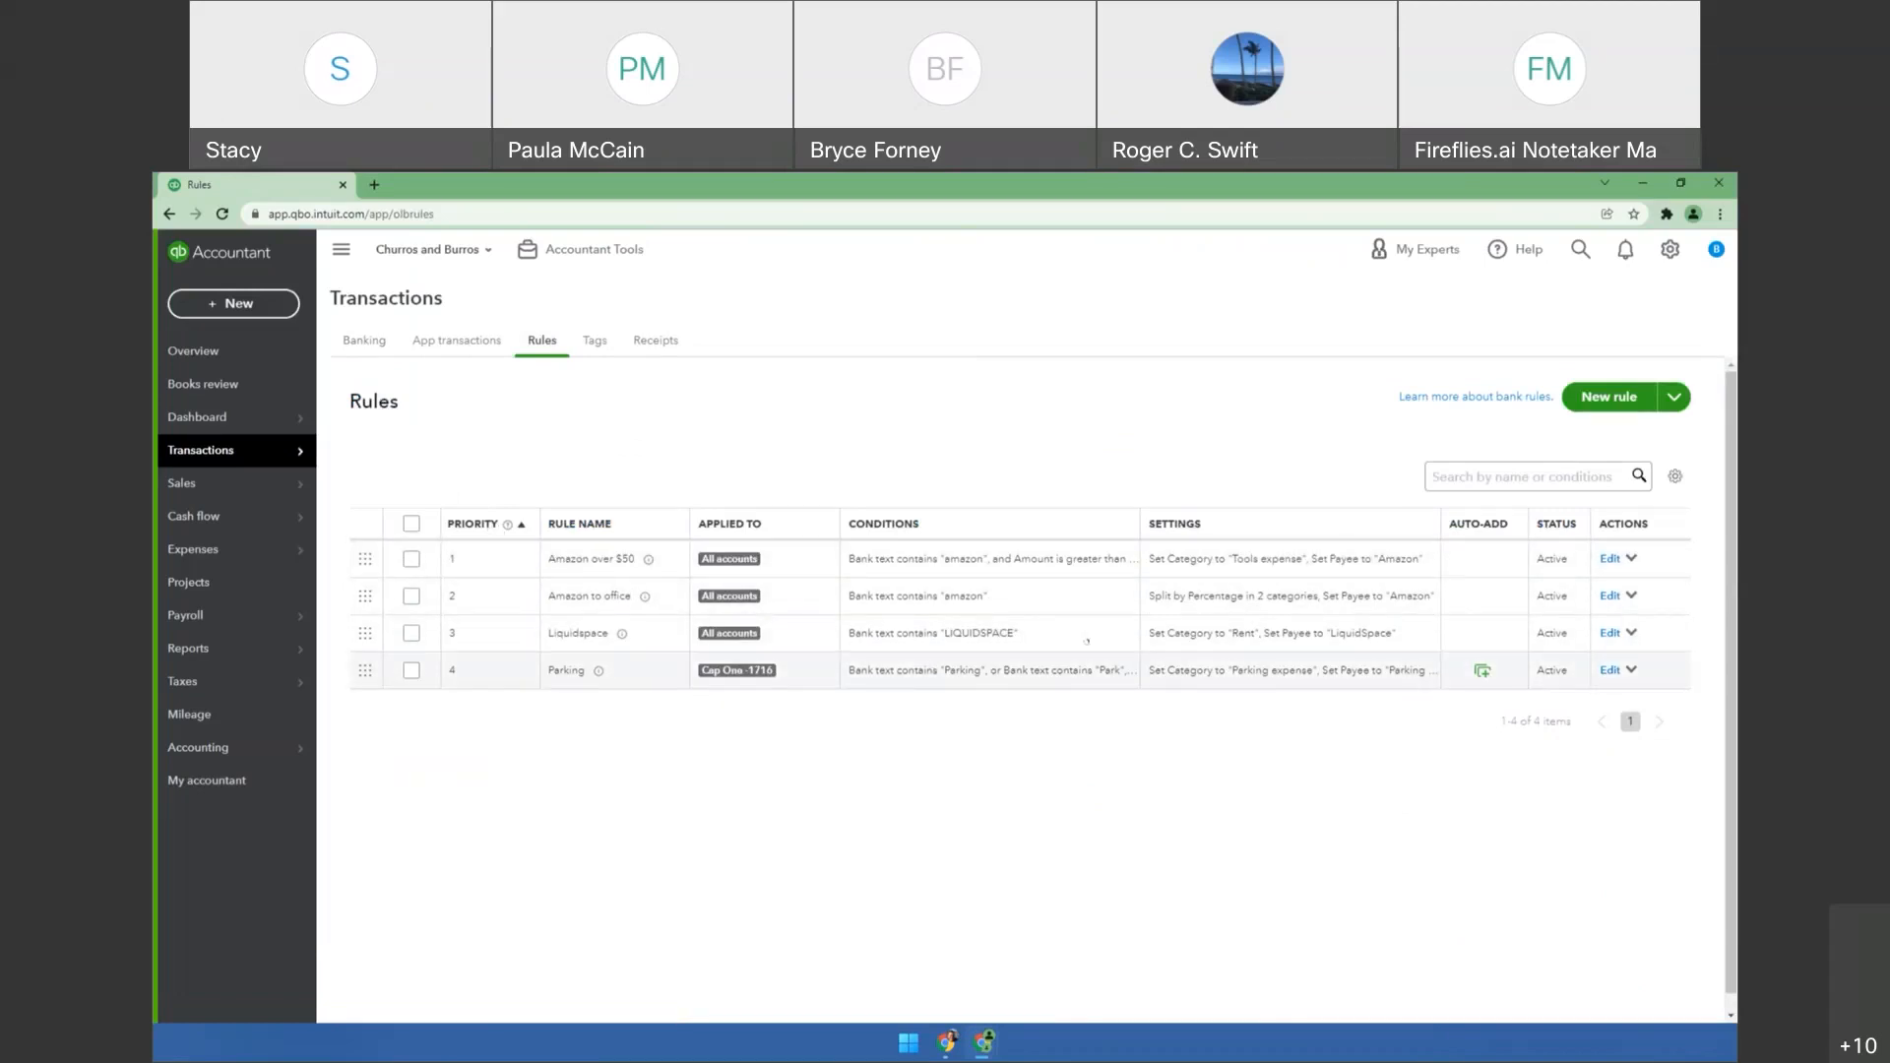
Open the Liquidspace rule for editing and check its name and the field choices of its bank text condition.
left_click(1610, 633)
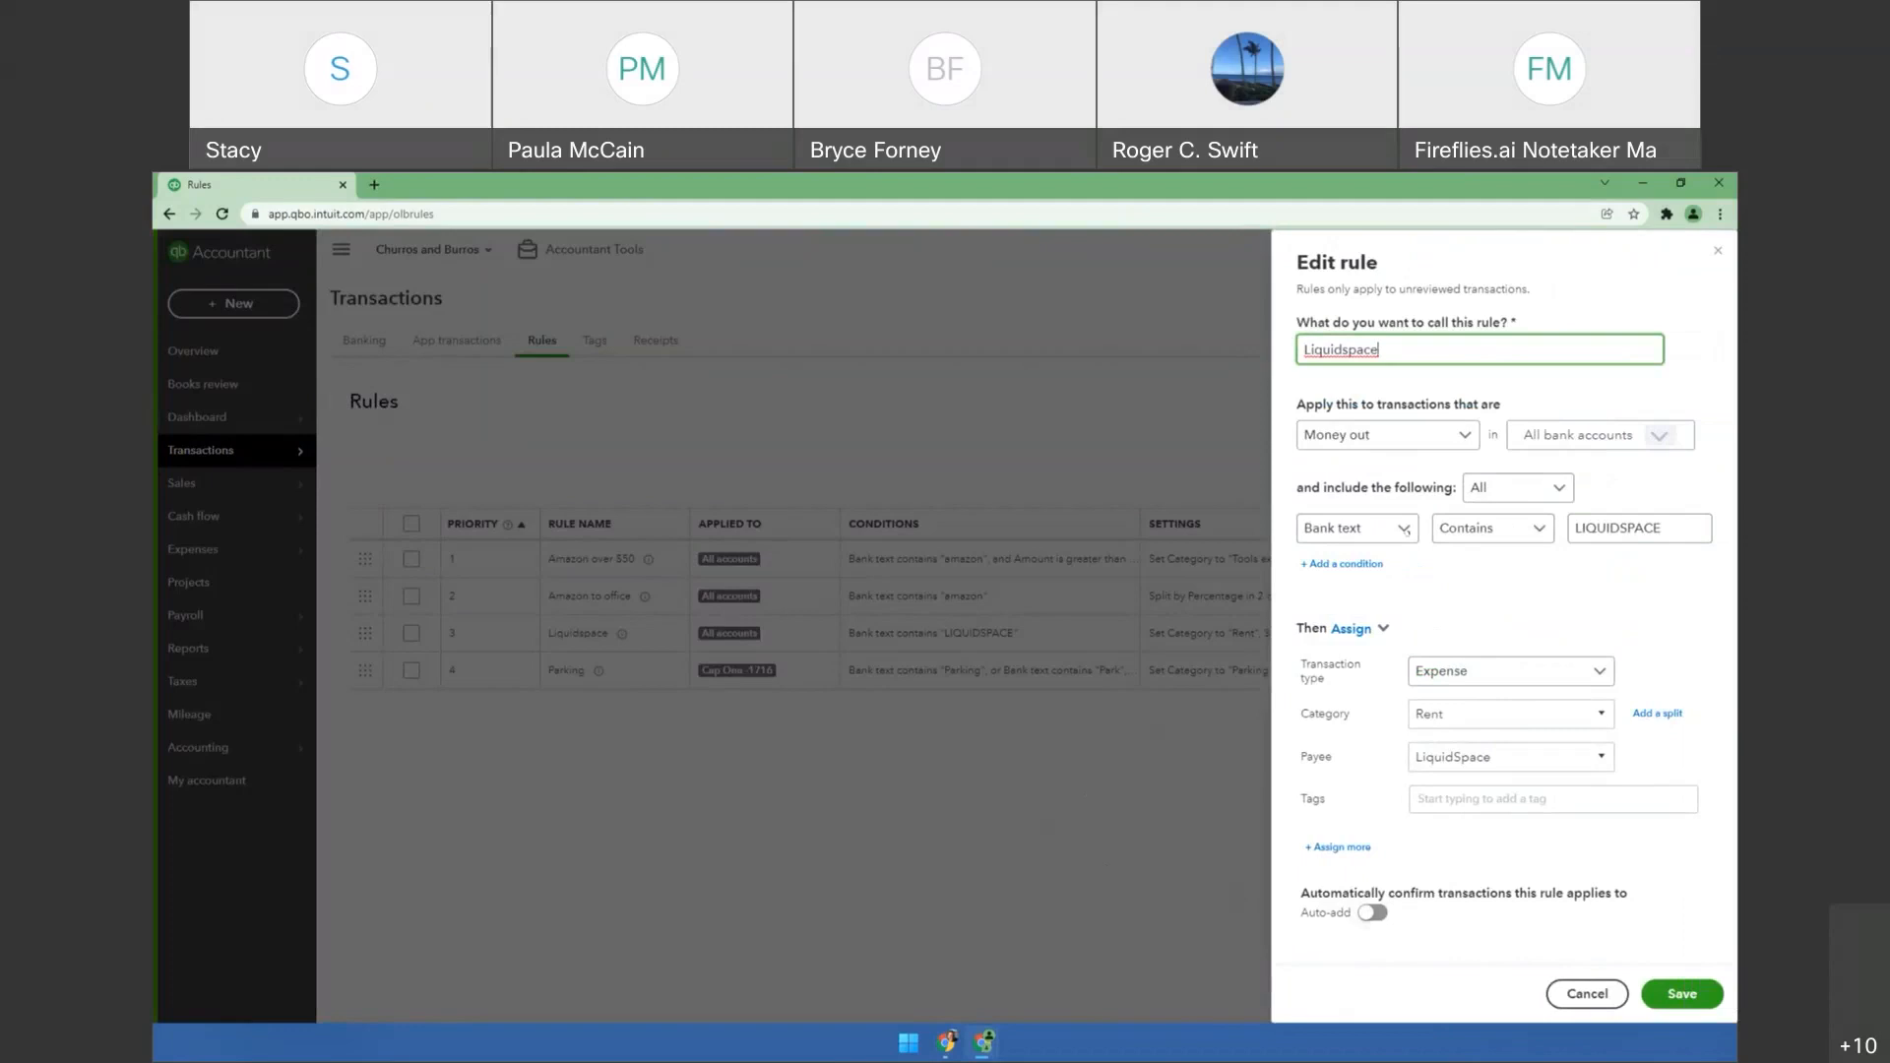
left_click(1405, 529)
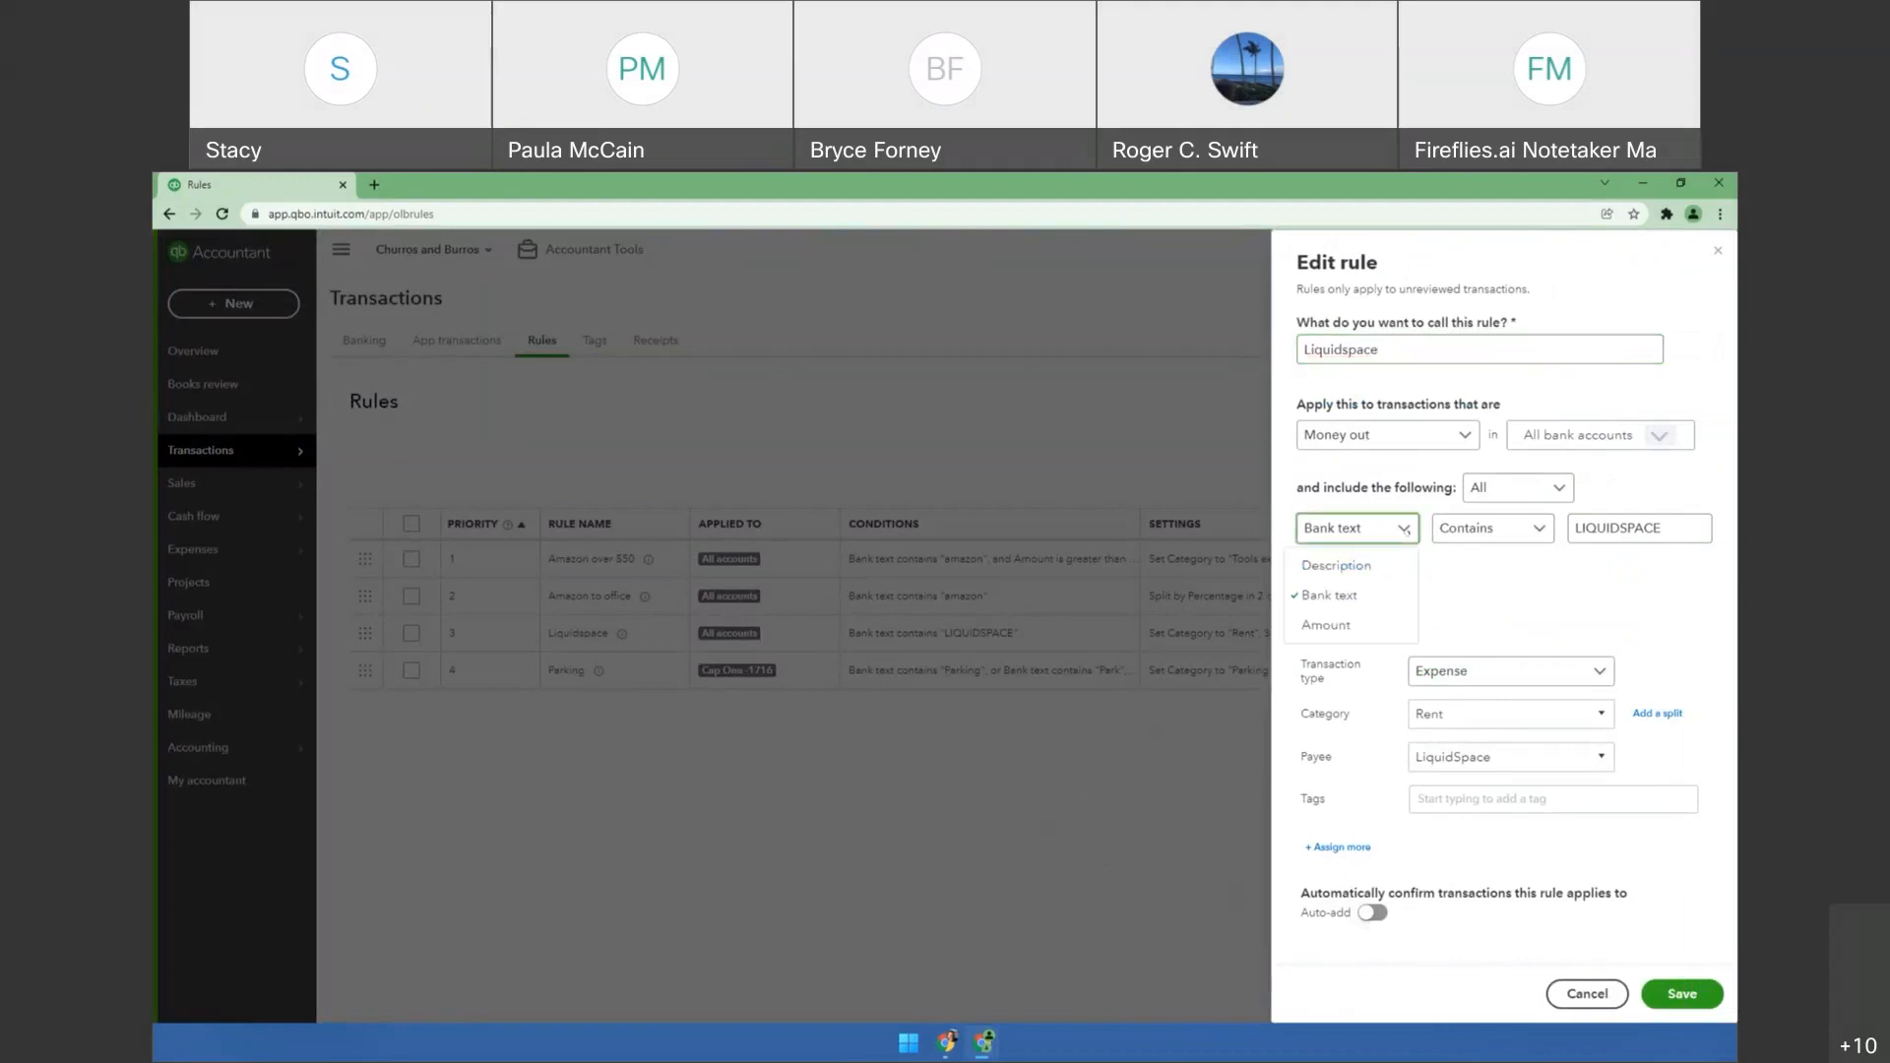
left_click(1405, 530)
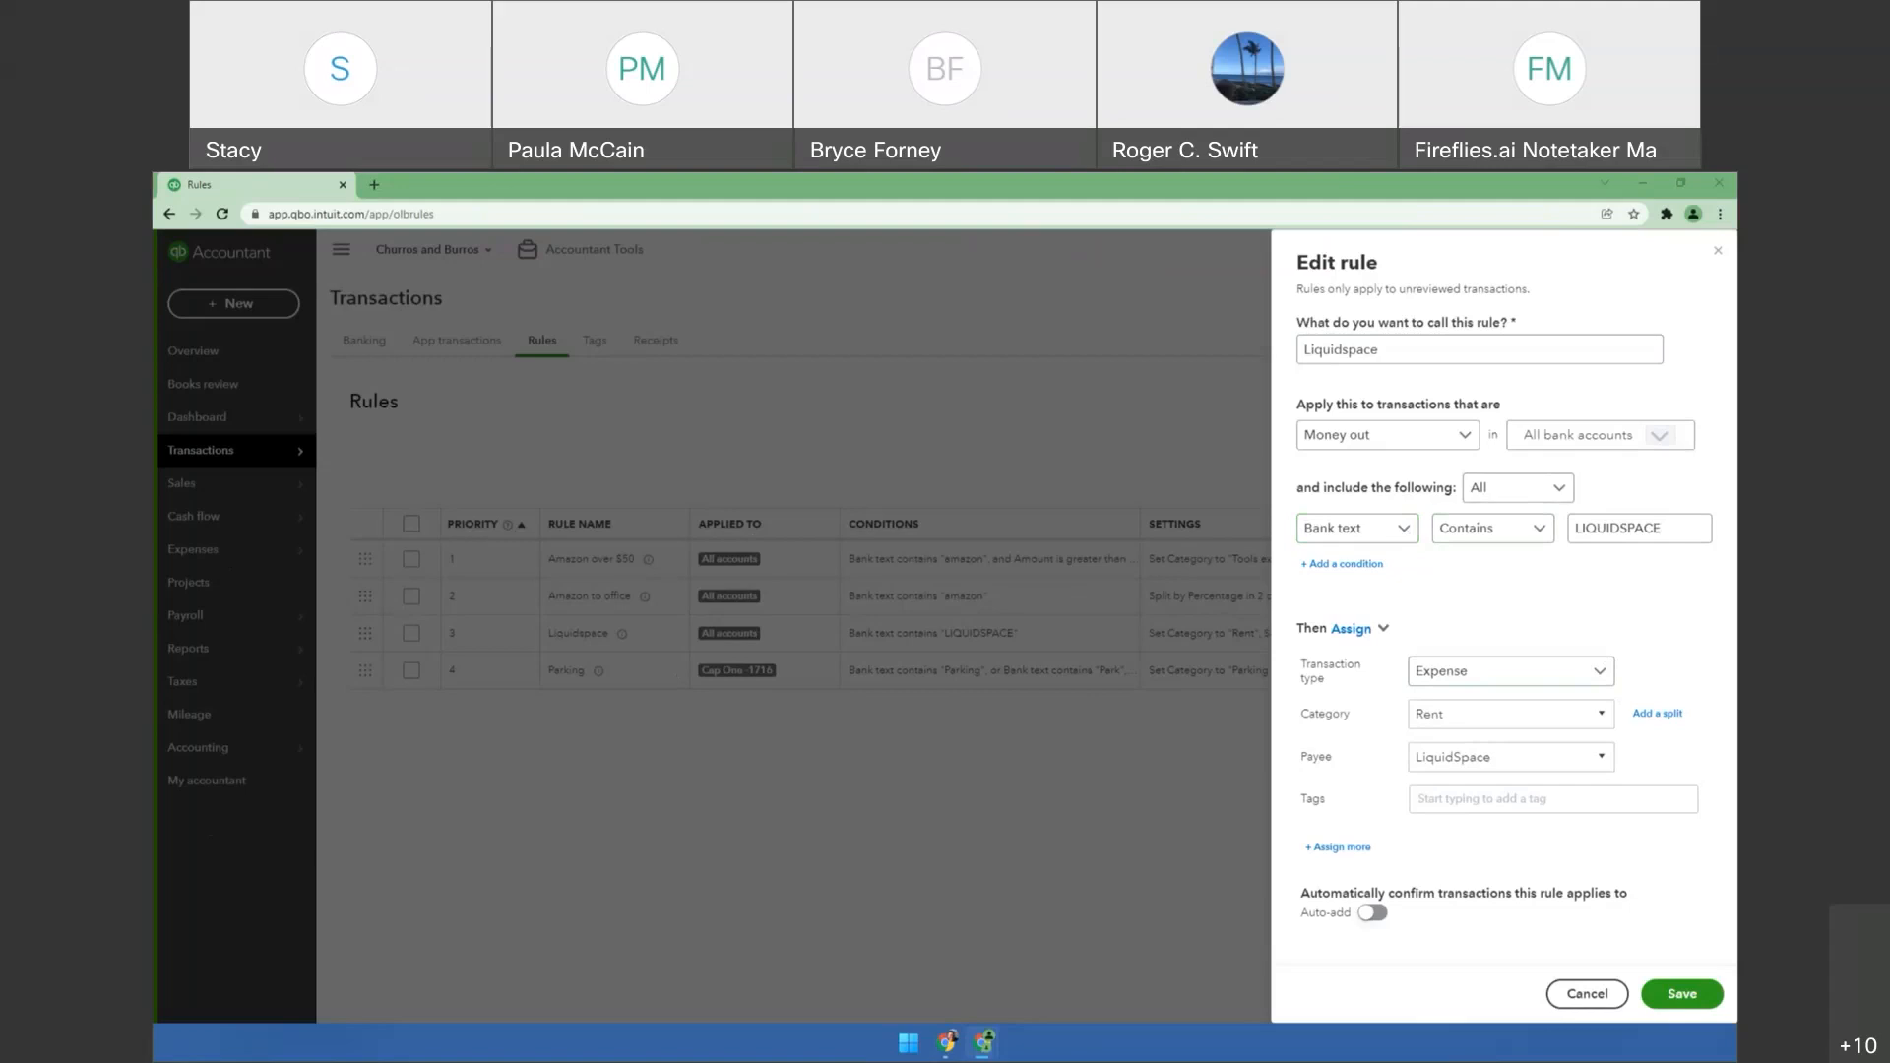
left_click(1416, 532)
left_click(1418, 535)
left_click(1417, 351)
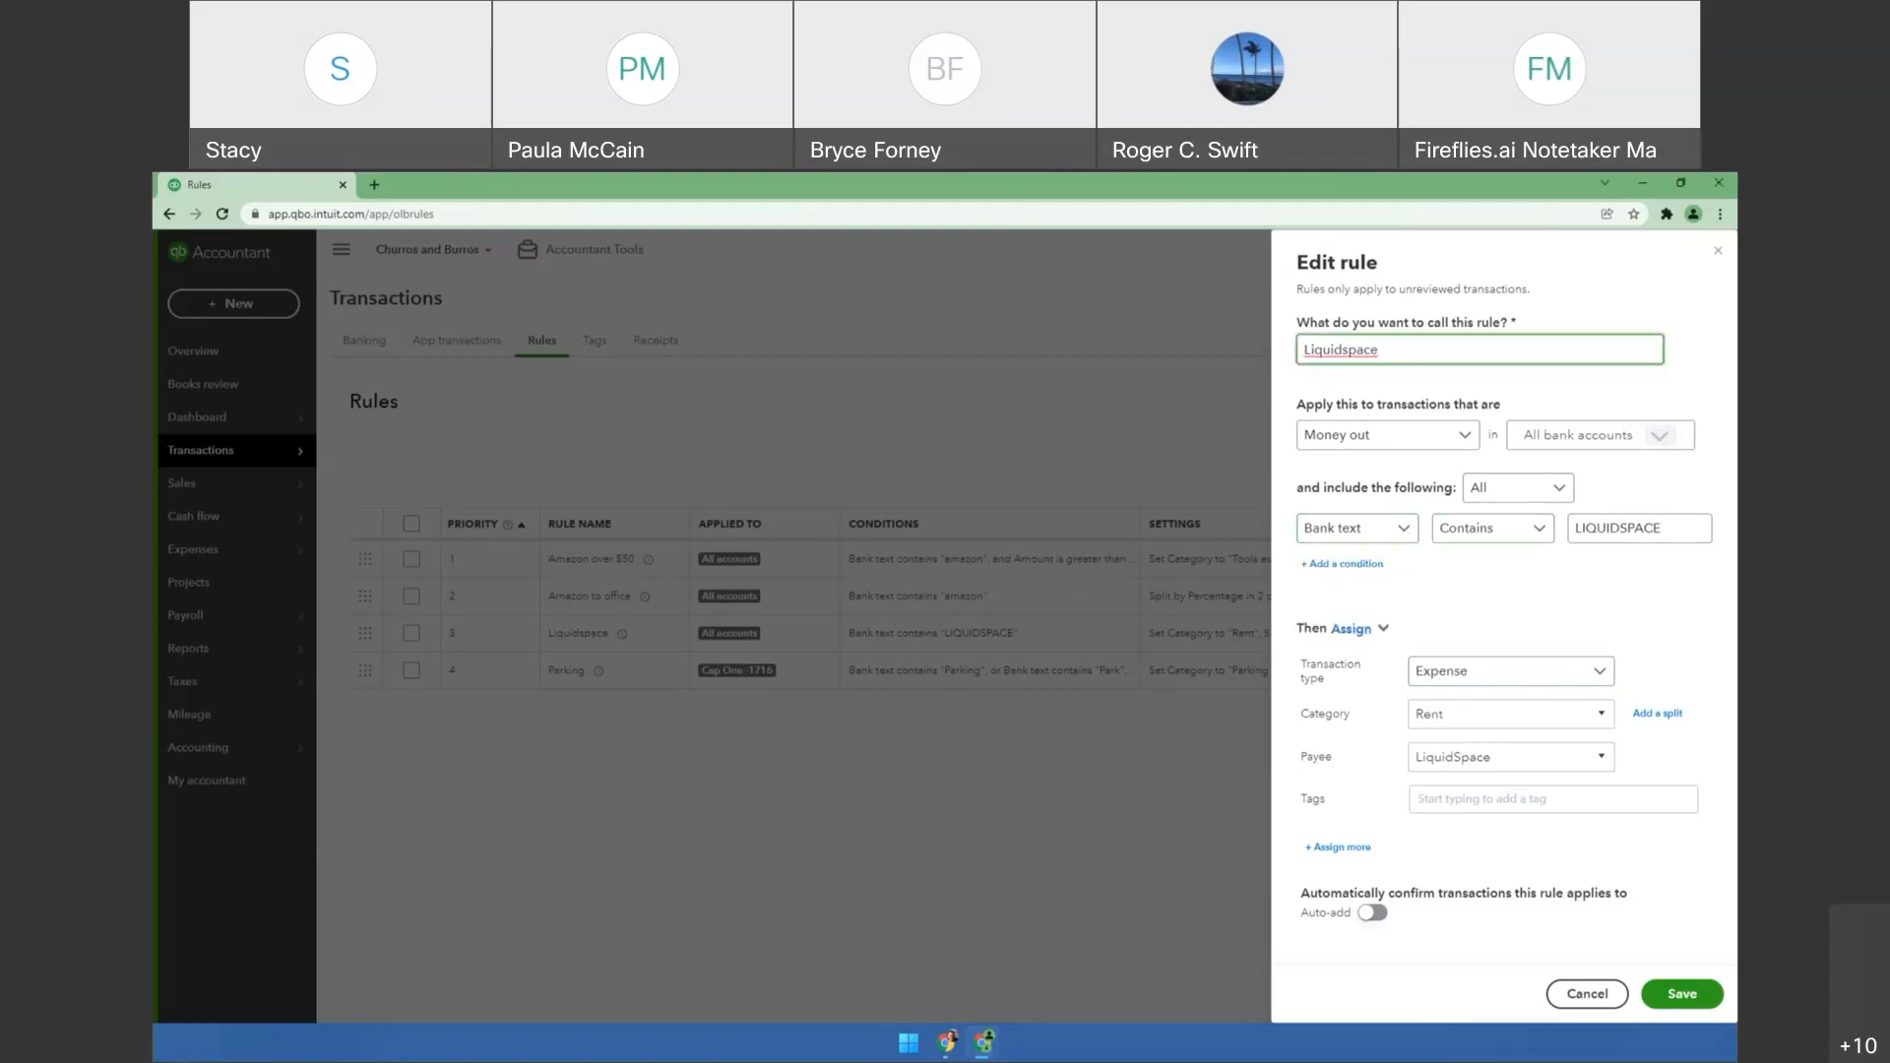
Check the Liquidspace rule's money in or out choices and the bank accounts it can apply to.
left_click(1454, 436)
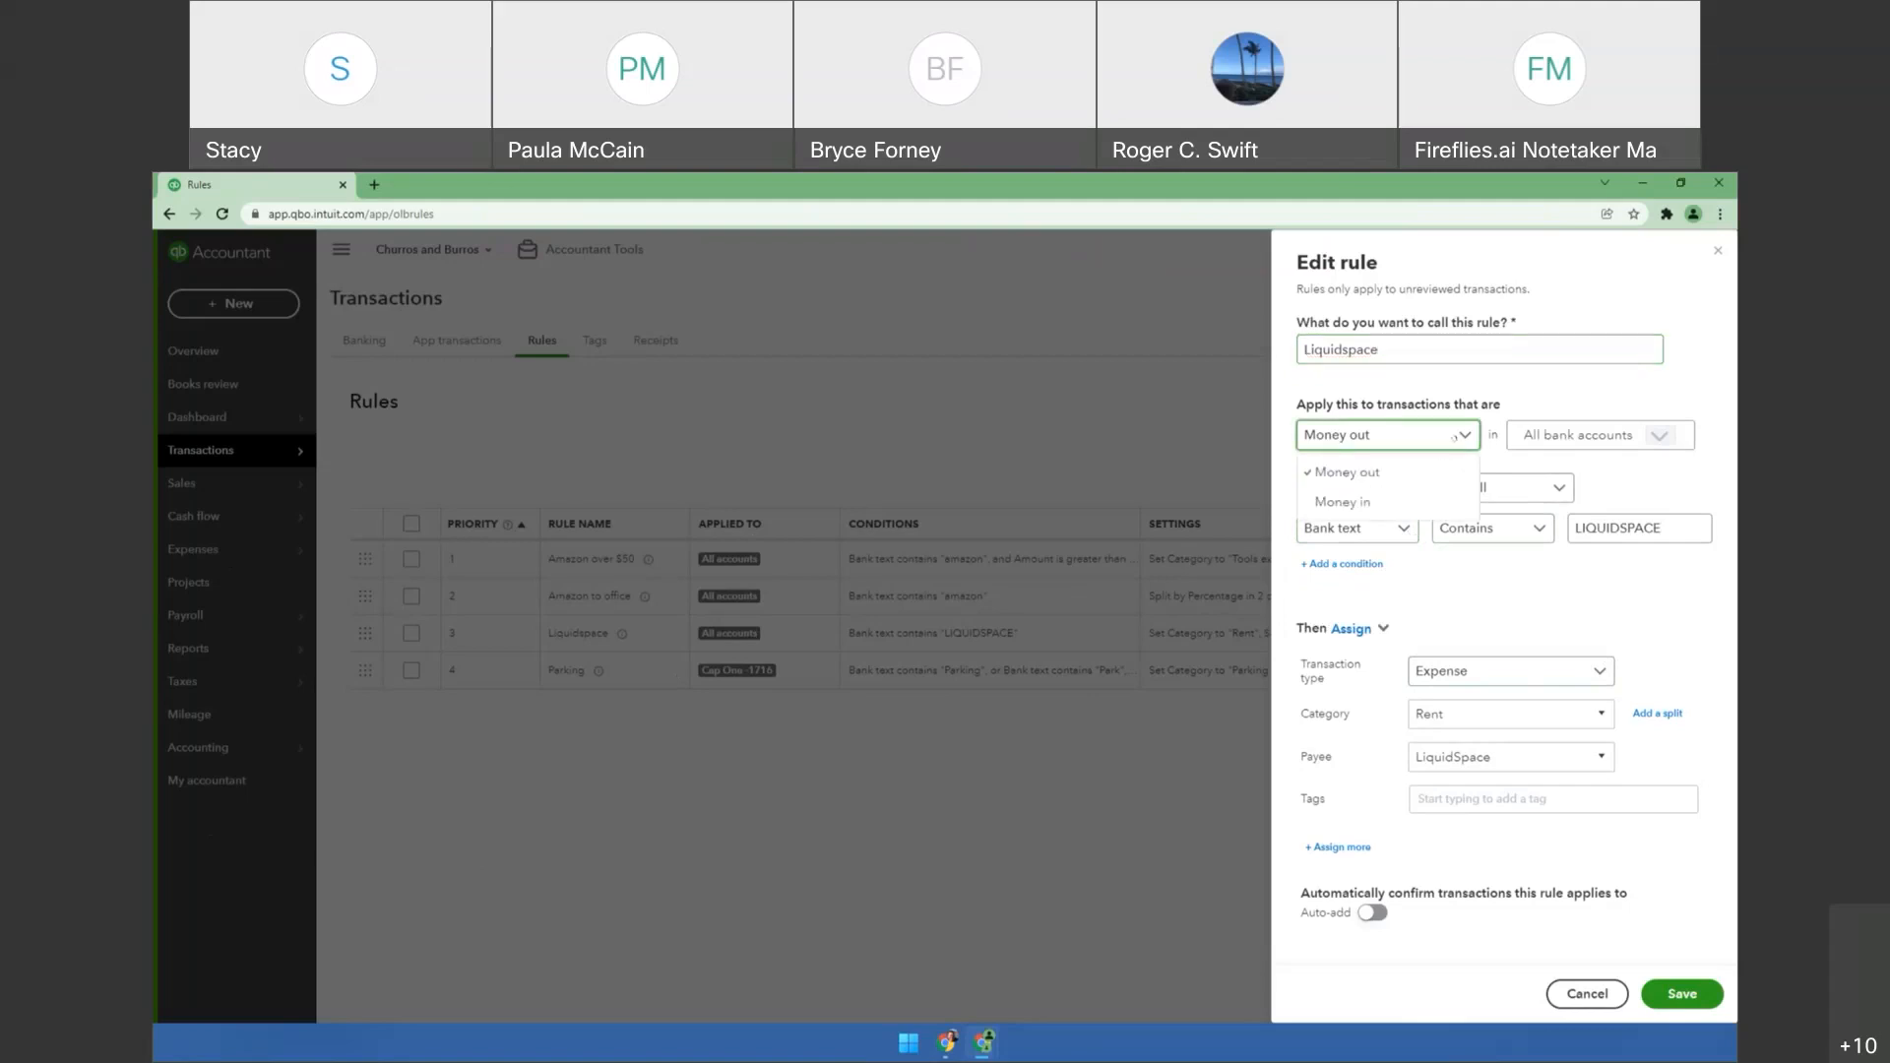
left_click(1455, 436)
left_click(1662, 437)
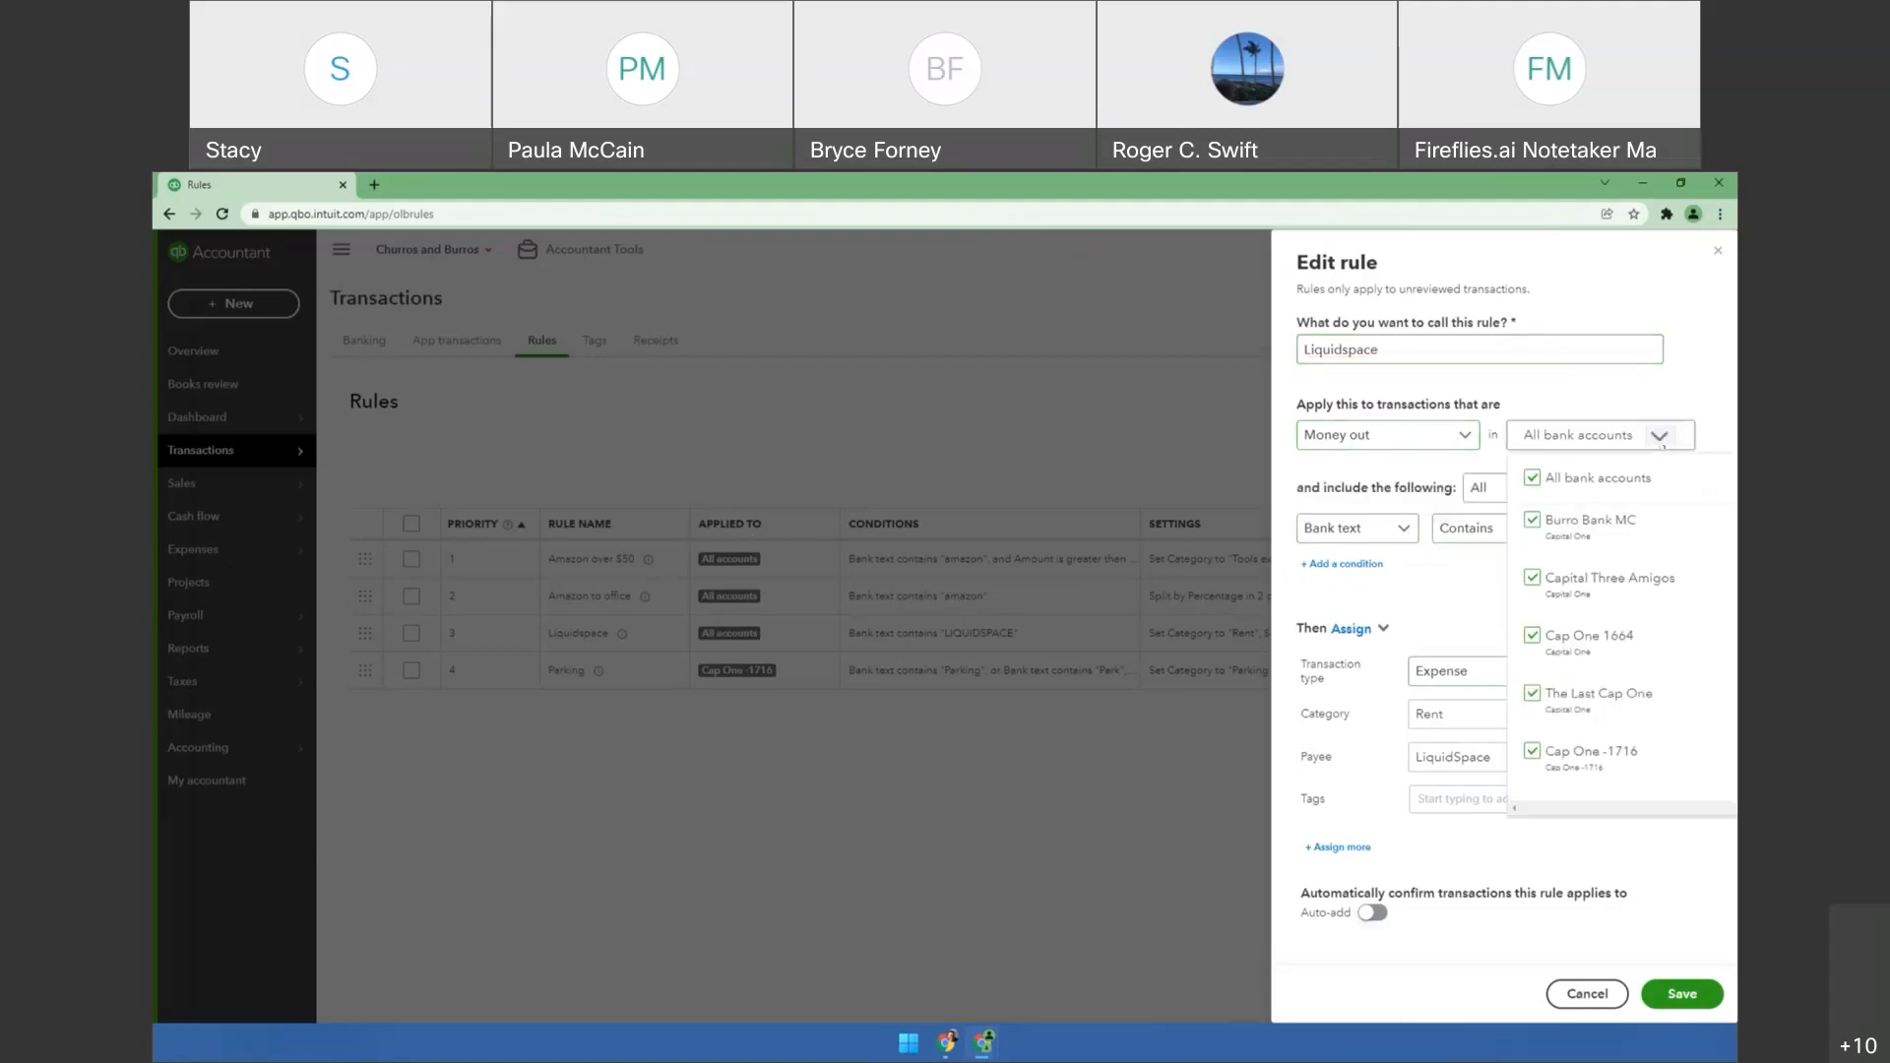
left_click(1661, 437)
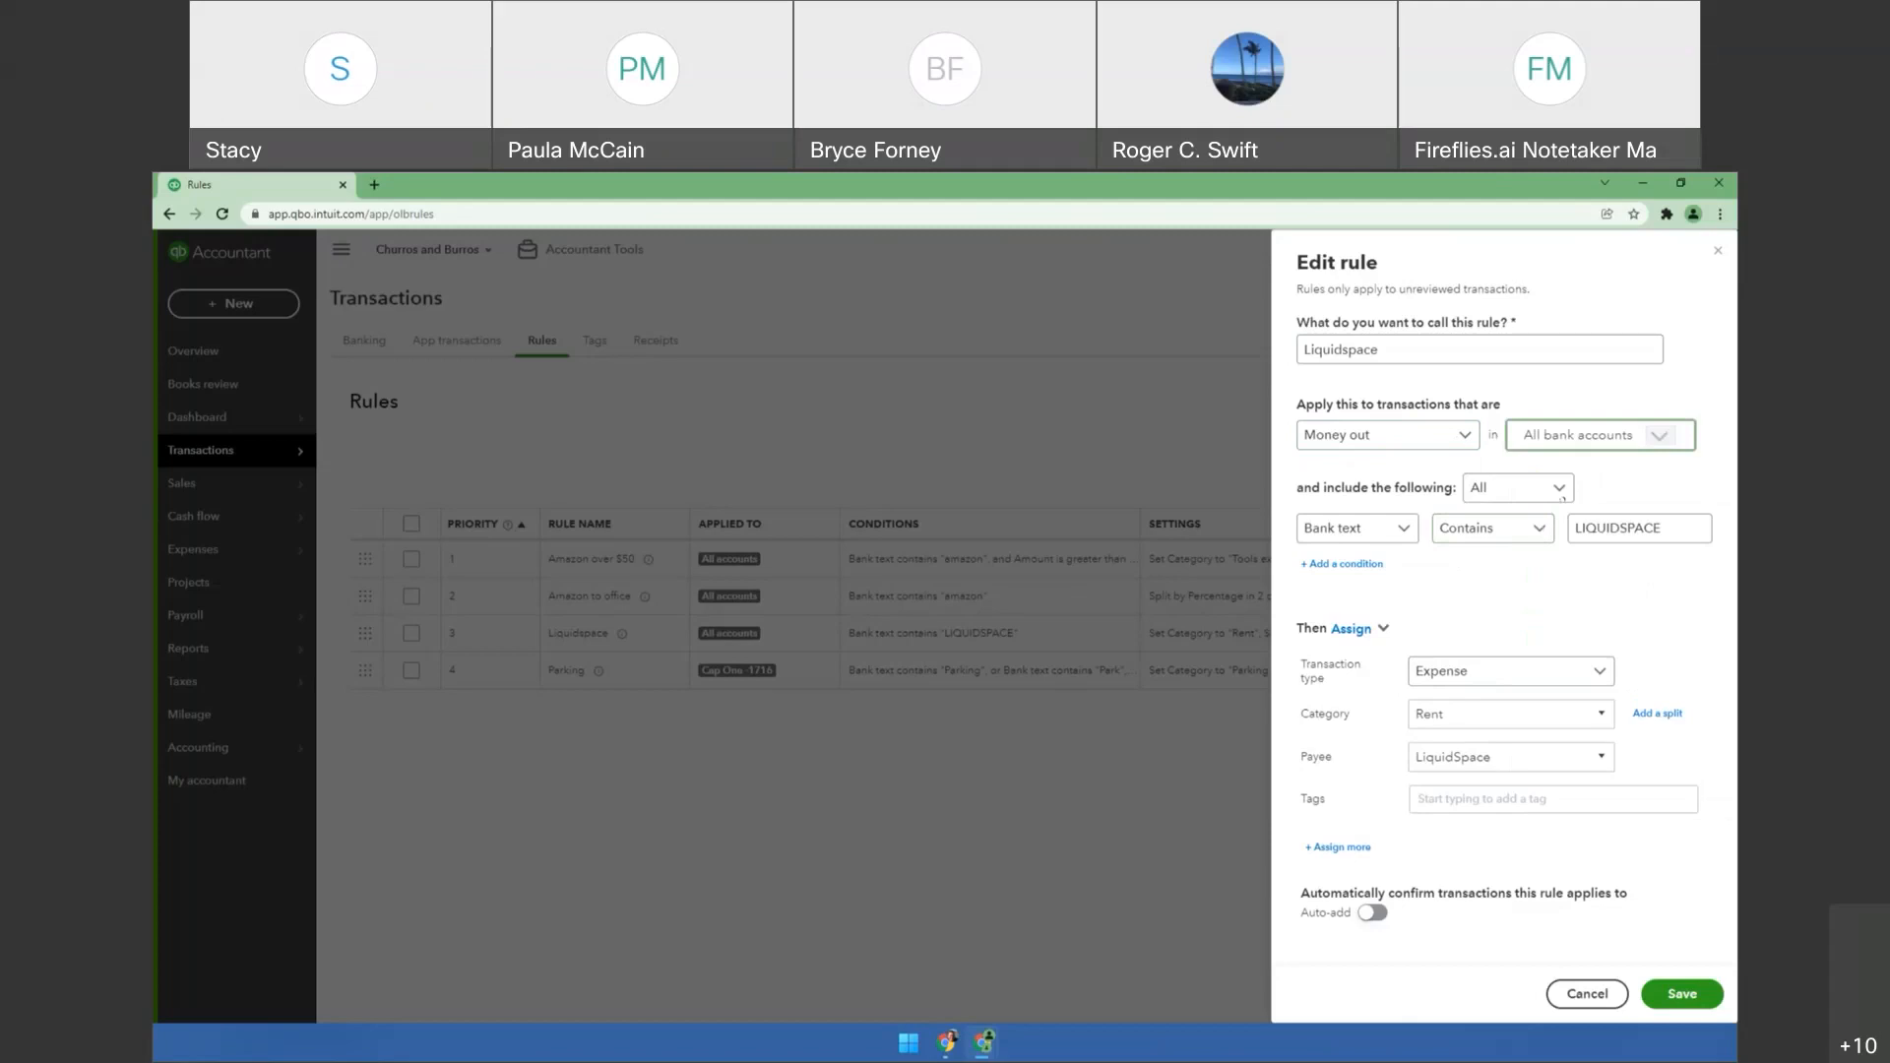
Review the rule condition's field choices, its comparison operators and the text it matches.
left_click(1405, 534)
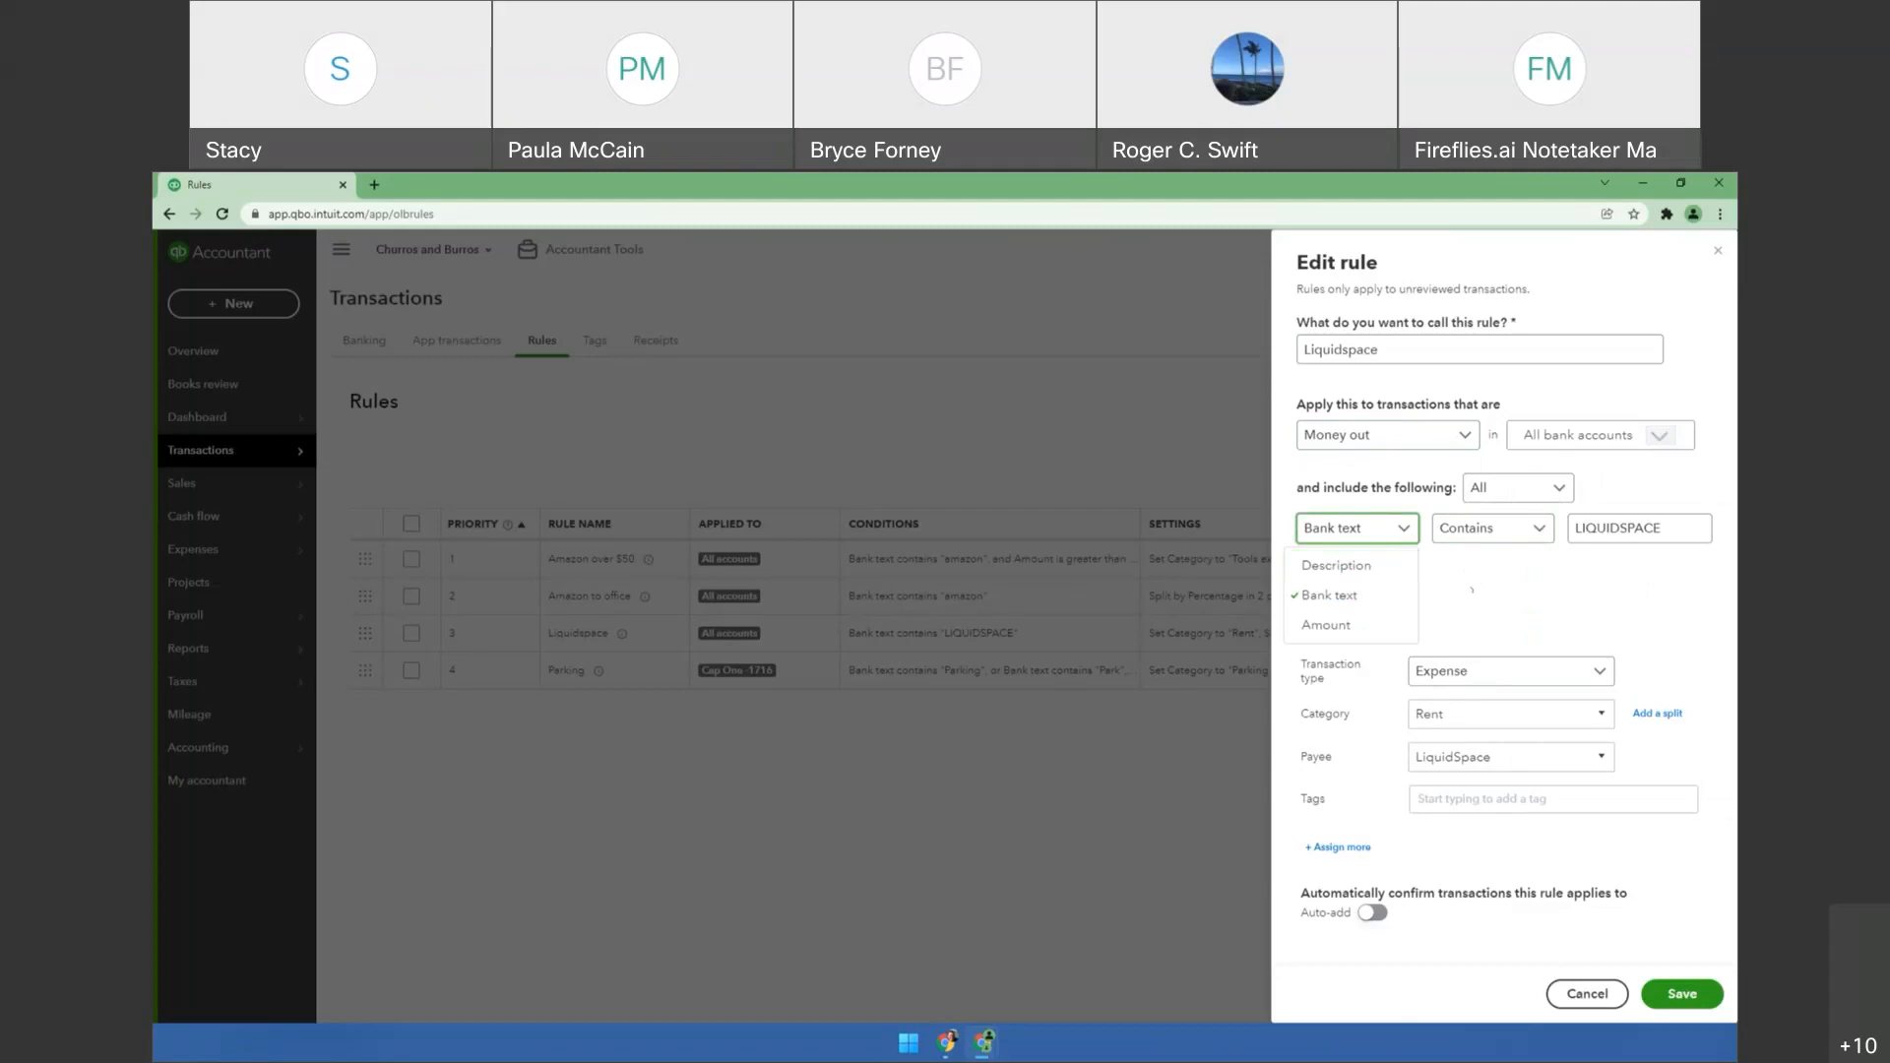
key("Escape")
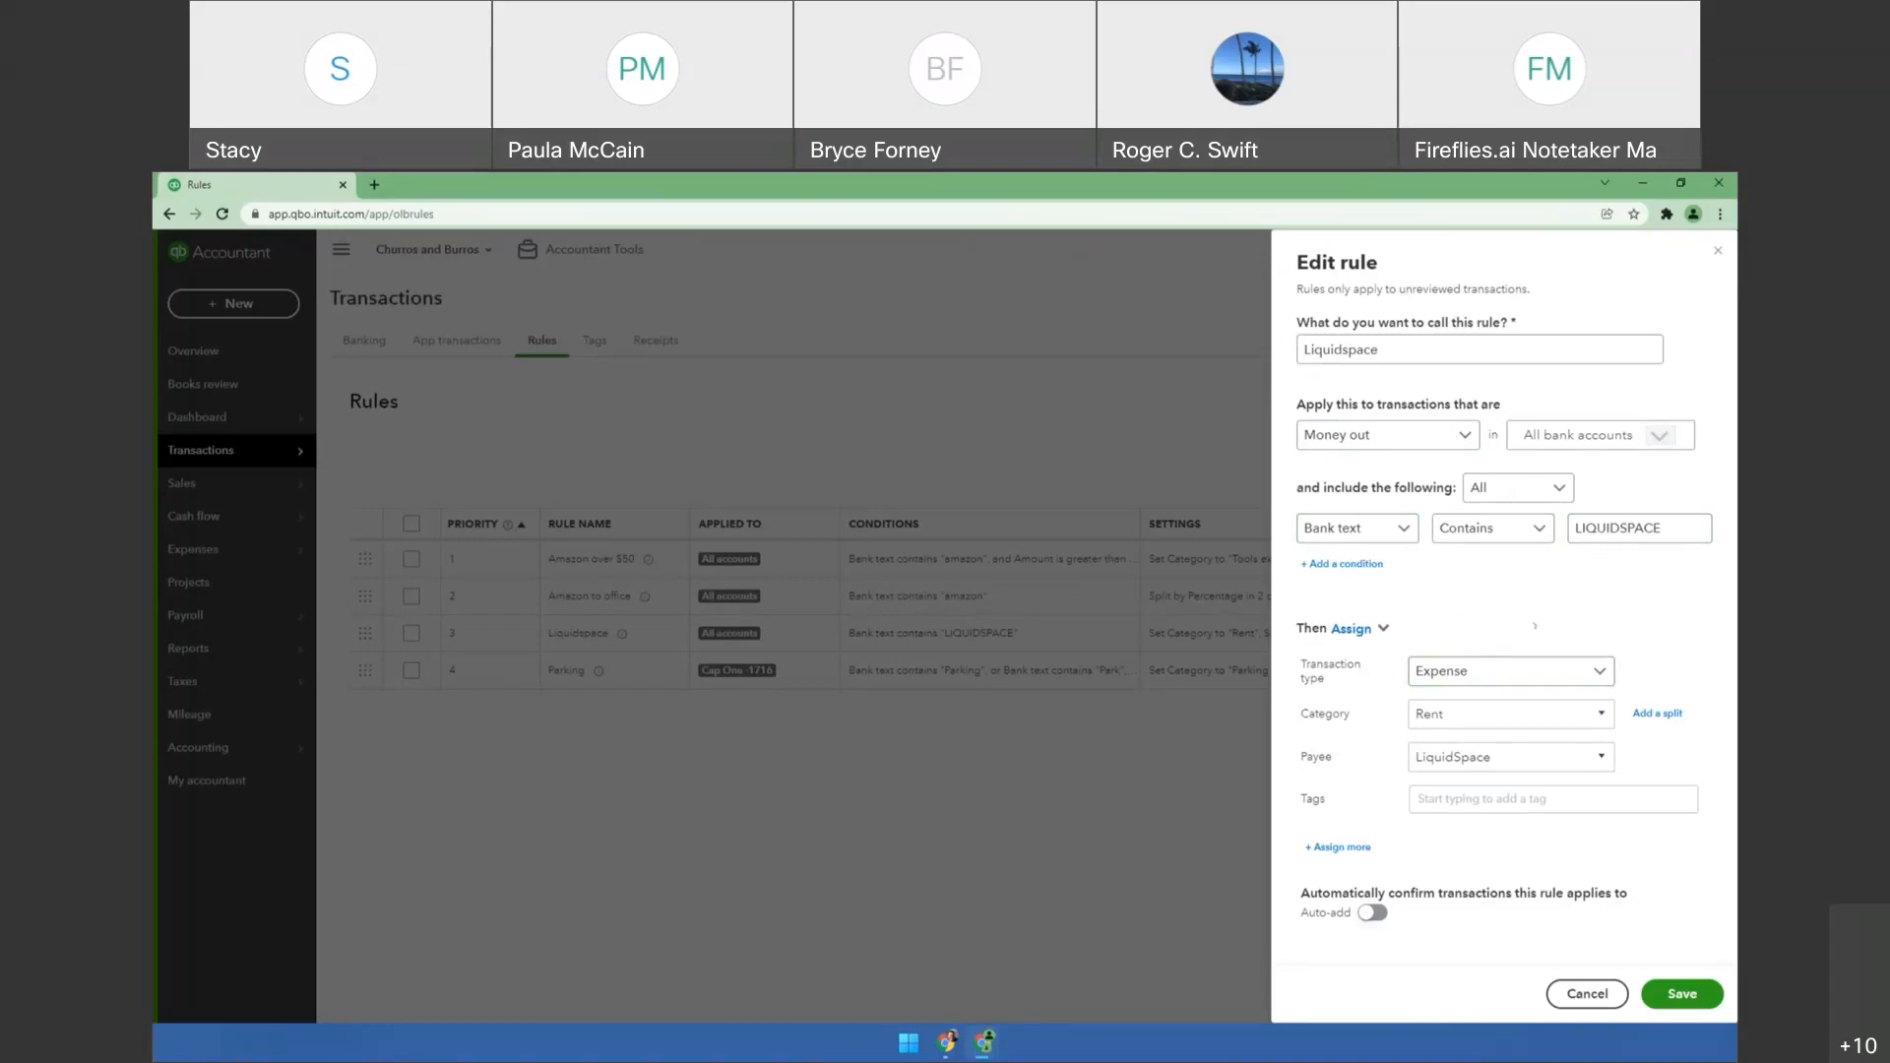
left_click(1540, 530)
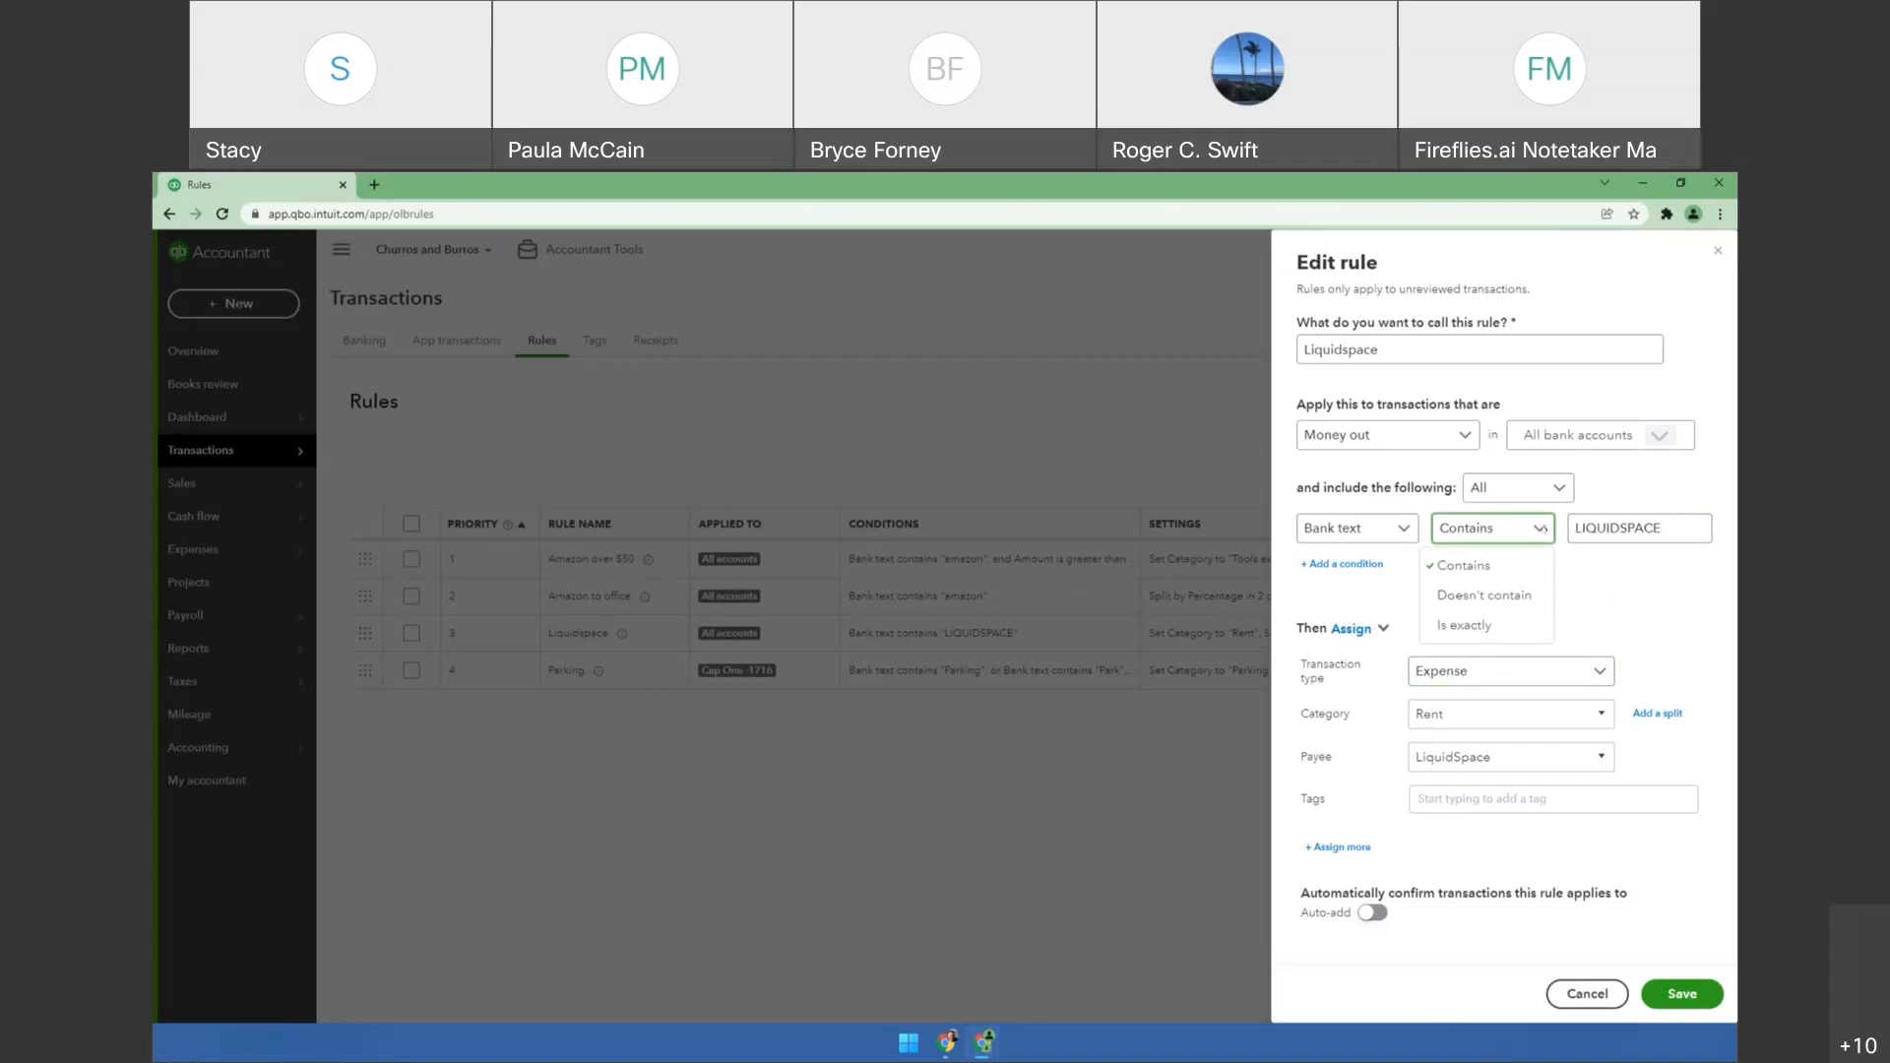
left_click(1674, 529)
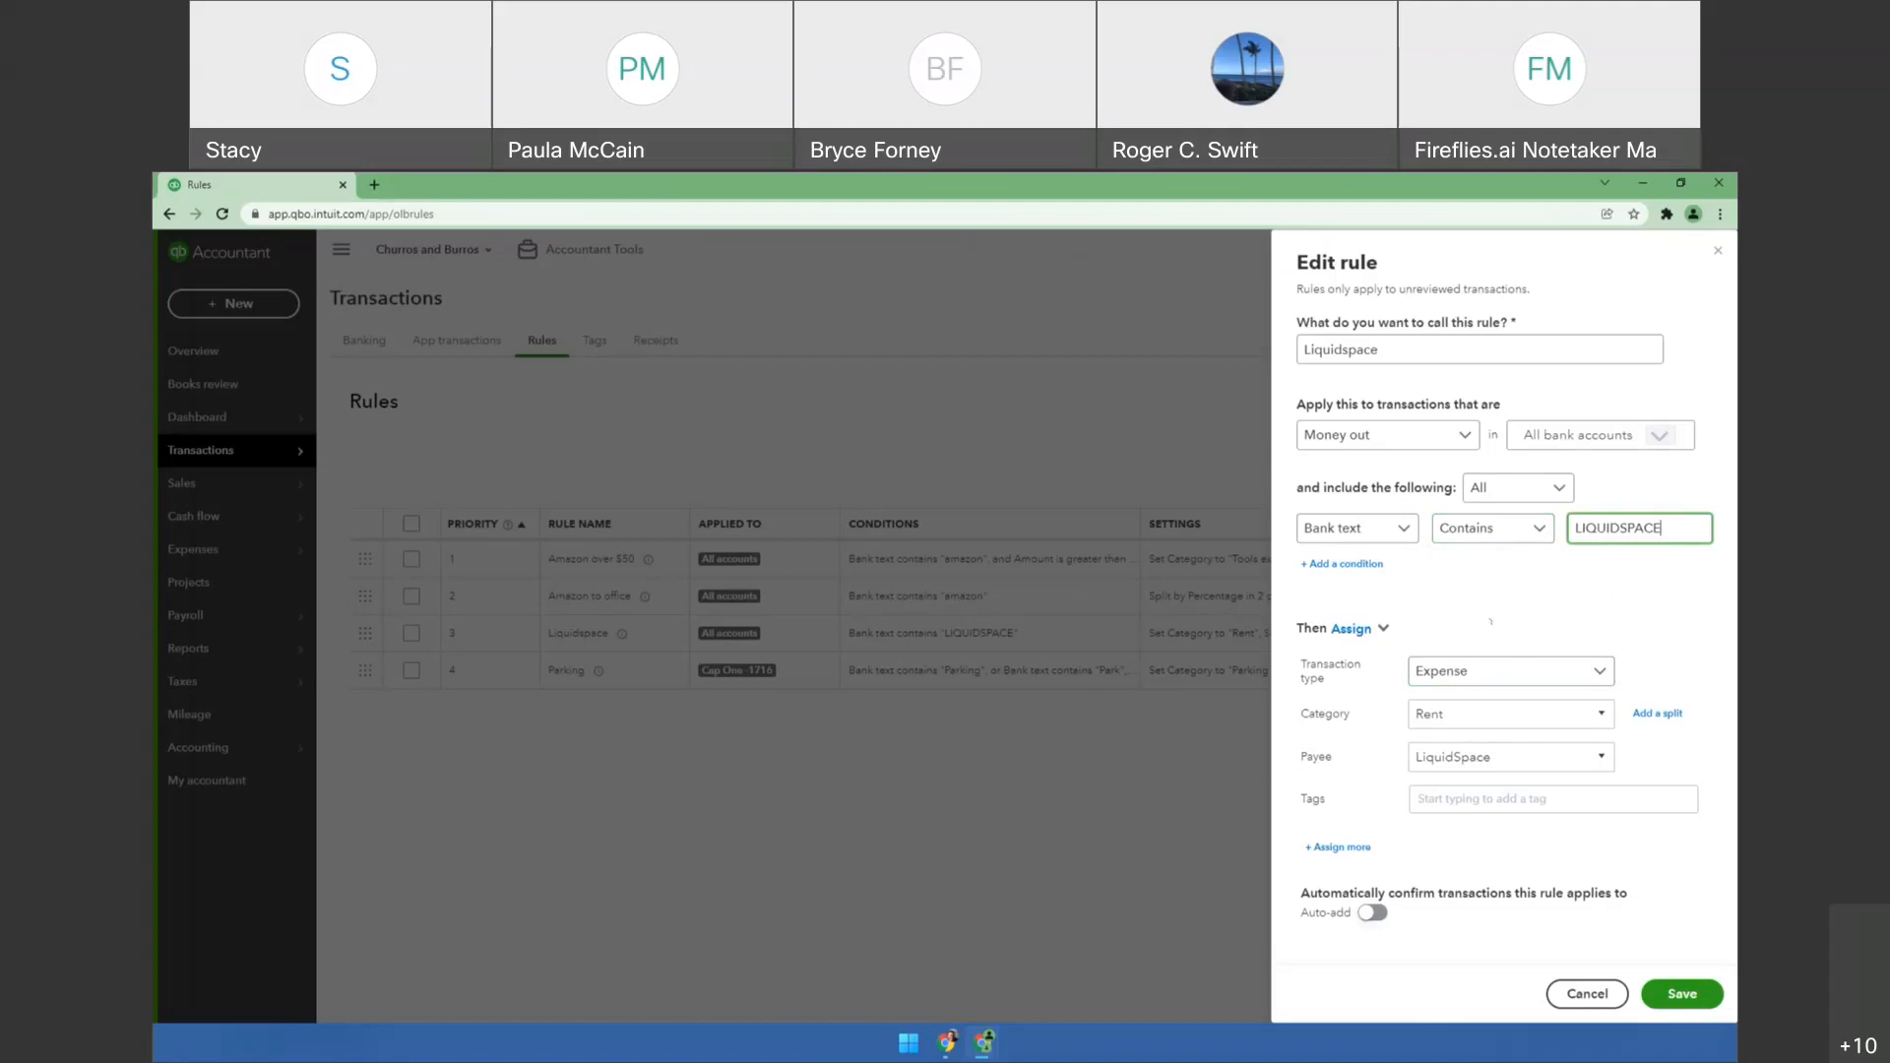
Review the transaction type, category and payee choices that the Liquidspace rule assigns.
left_click(1584, 673)
left_click(1589, 686)
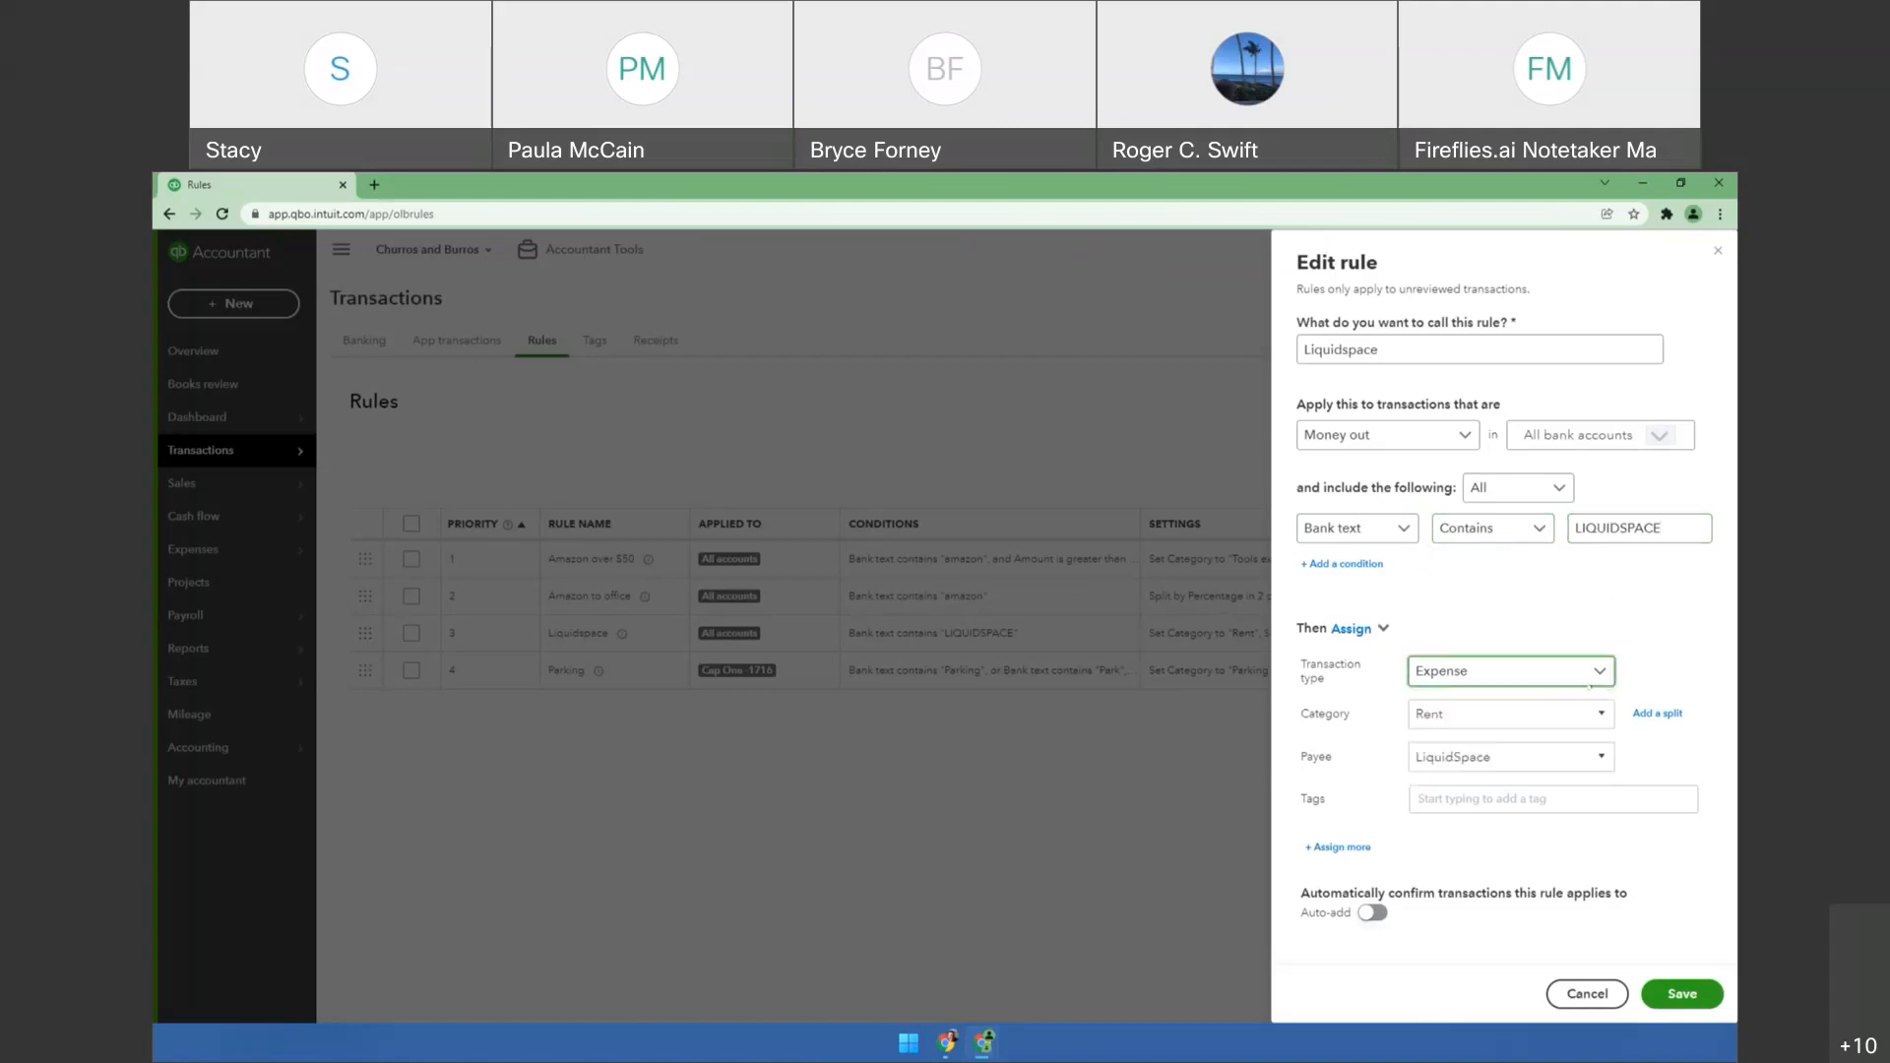
left_click(1604, 716)
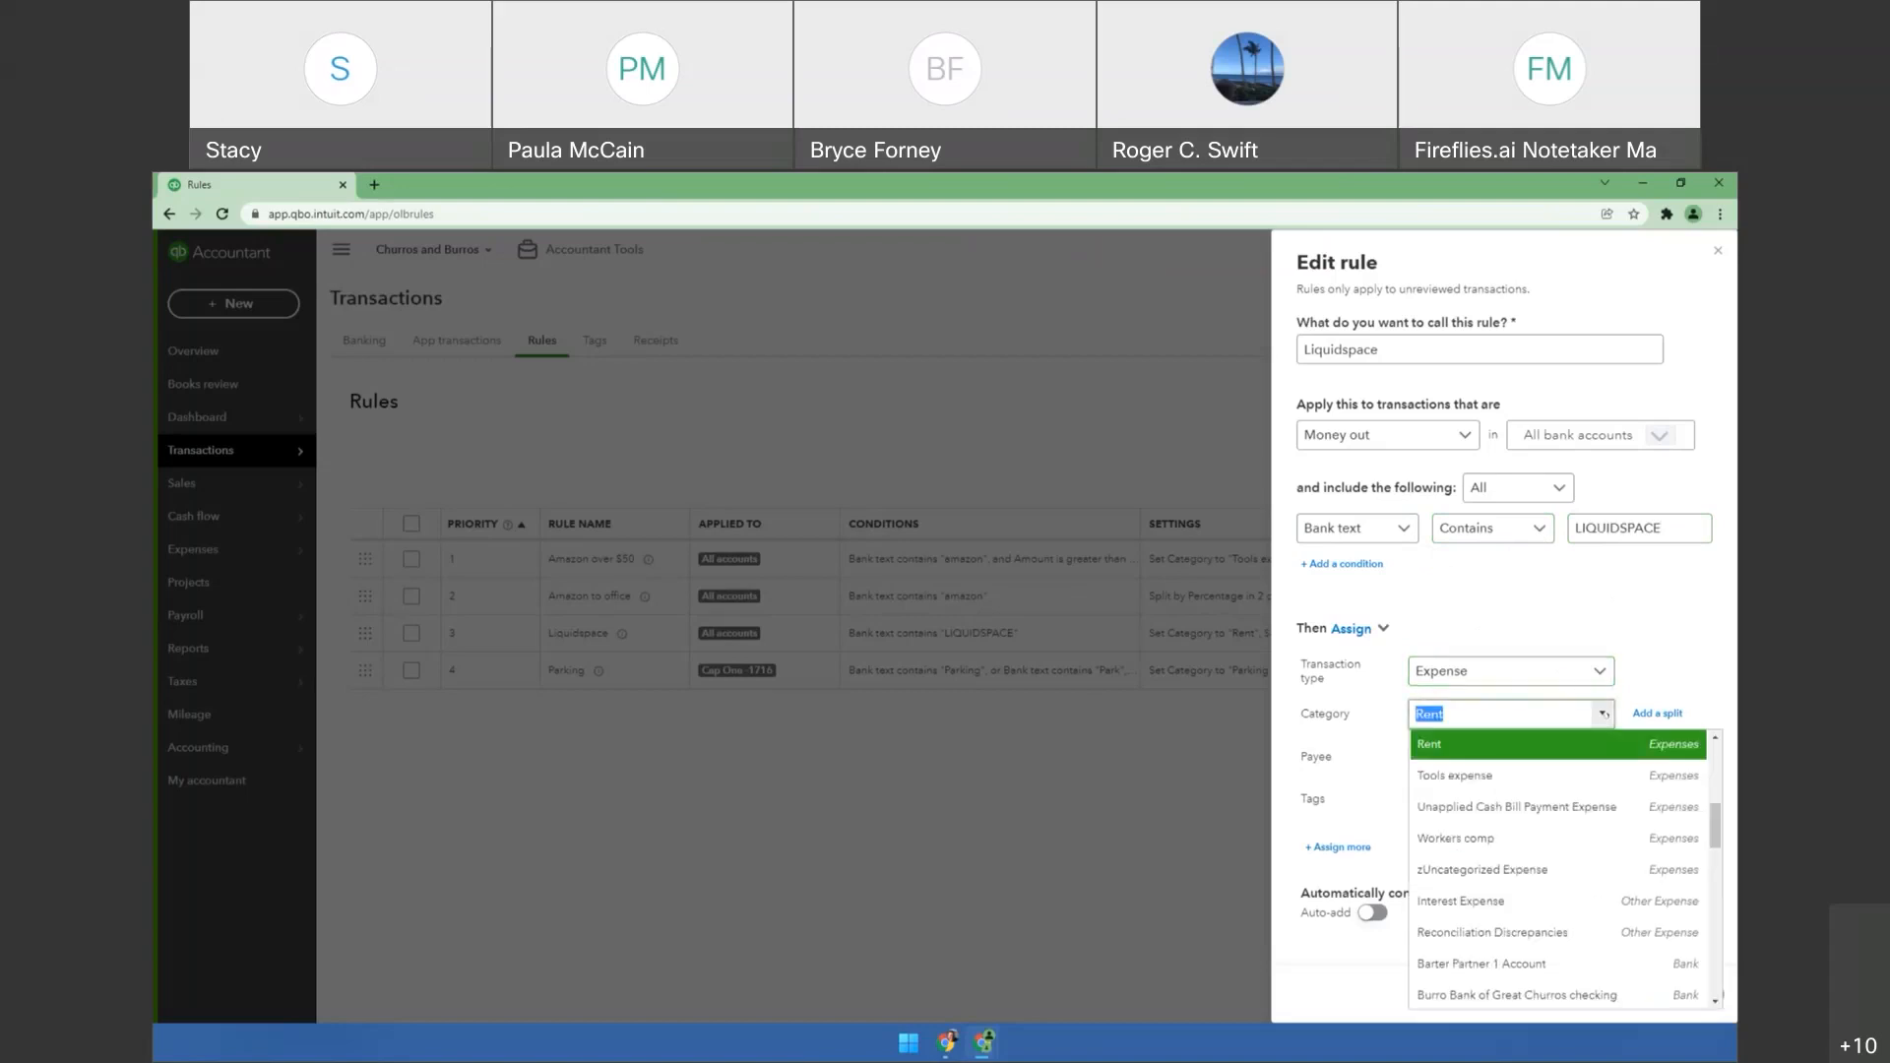
left_click(1605, 716)
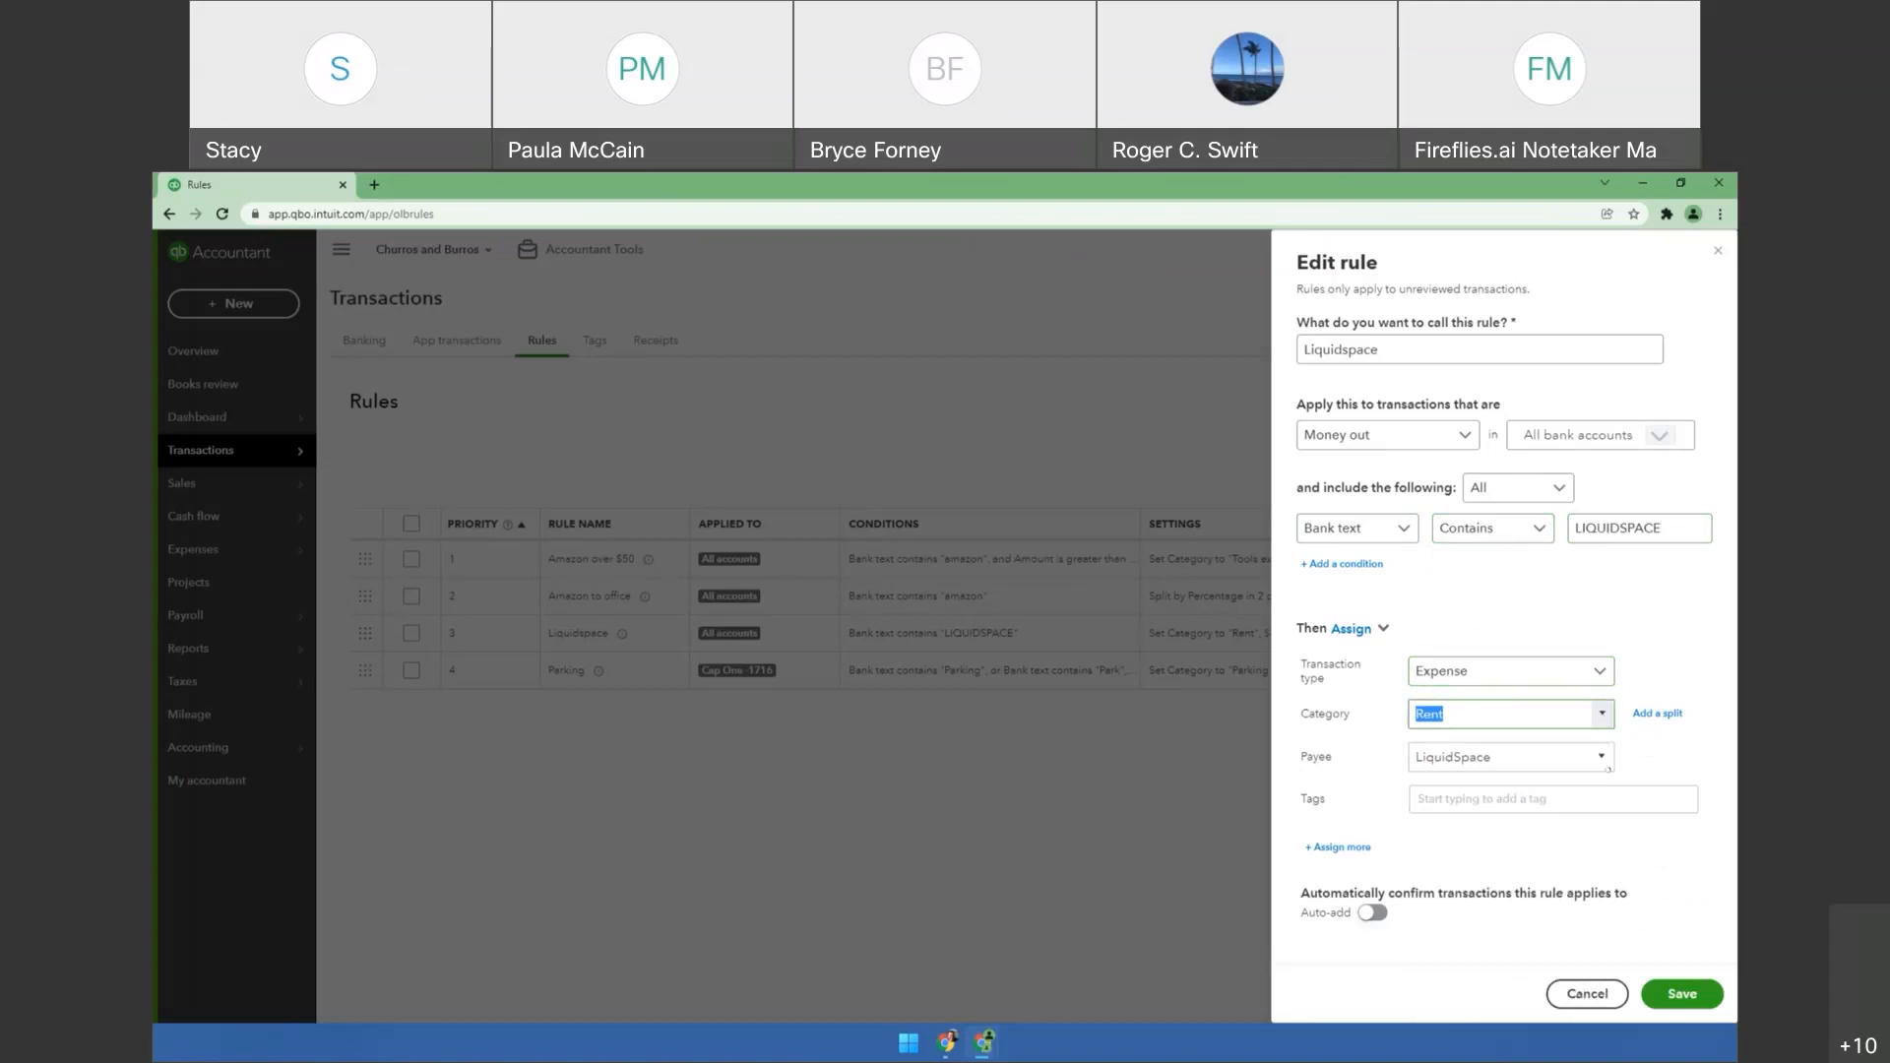
left_click(1605, 757)
left_click(1604, 757)
left_click(1650, 749)
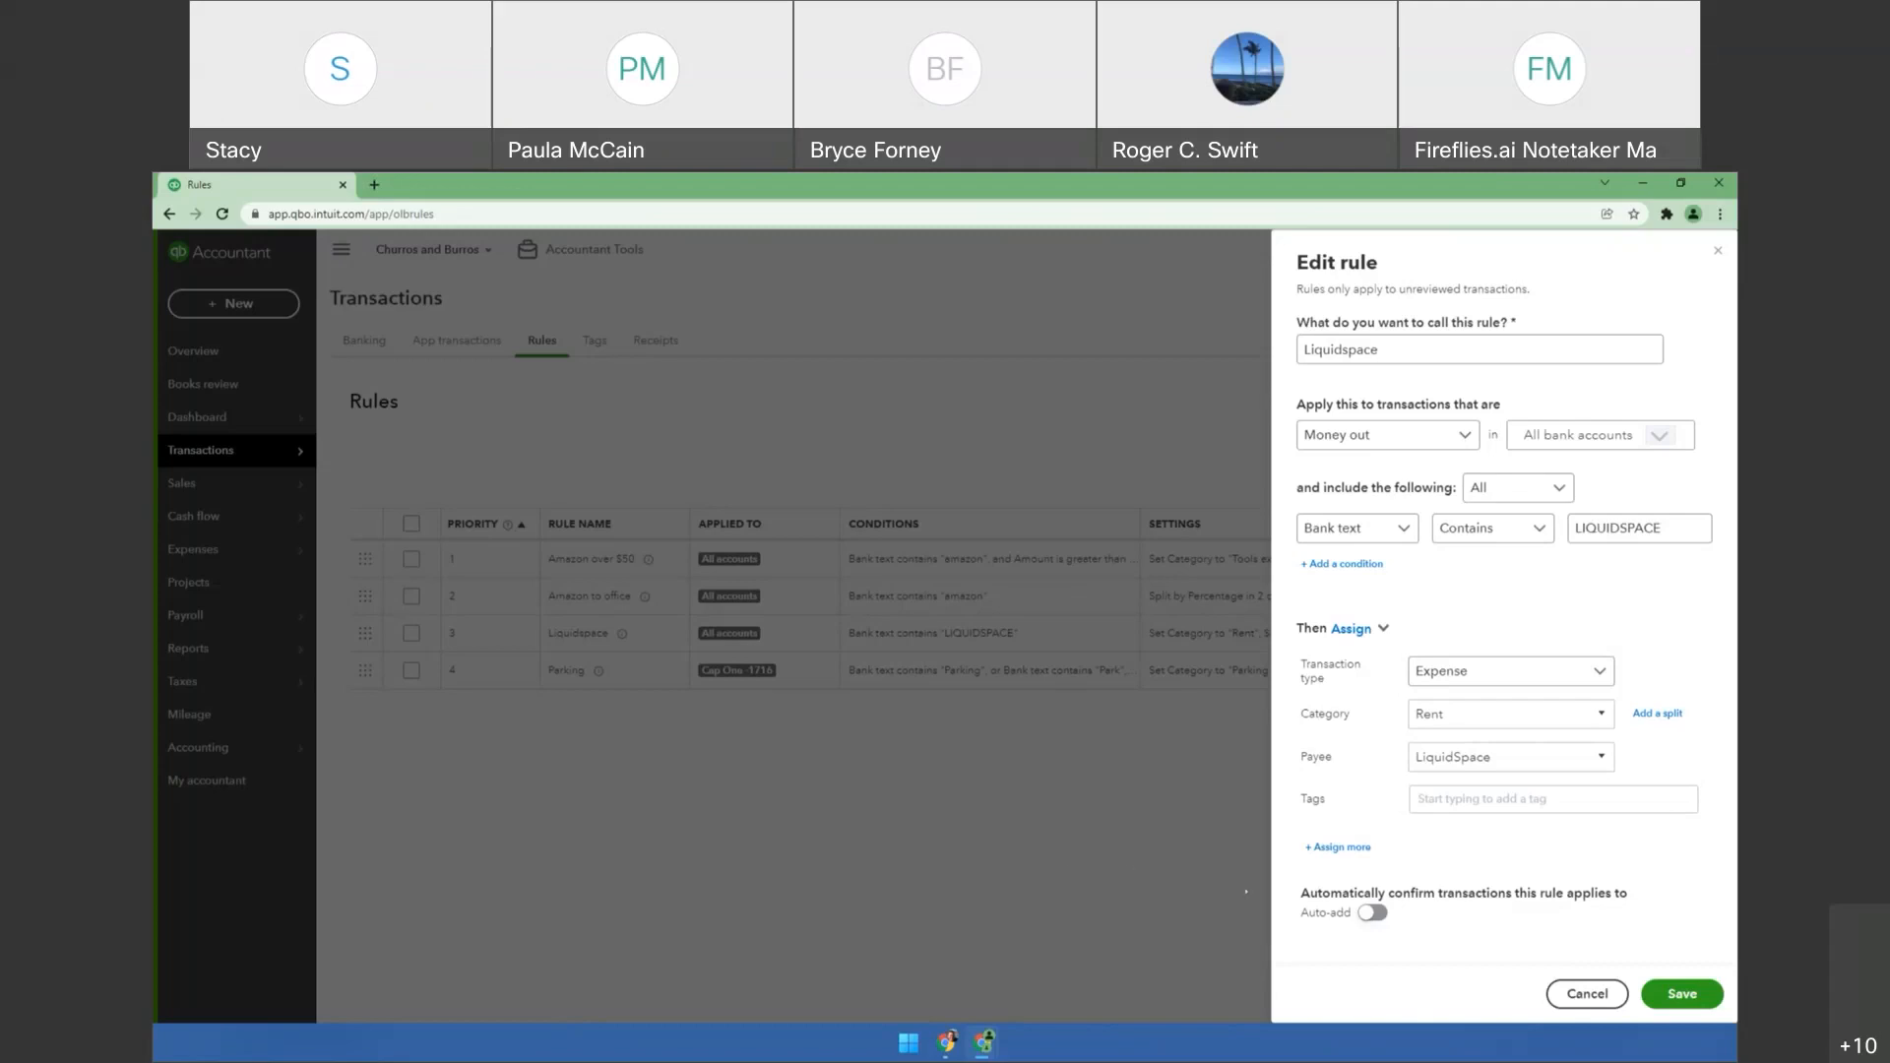
Close the Liquidspace rule without saving and look through the Cap One -1716 bank transactions for review.
left_click(1580, 997)
left_click(364, 340)
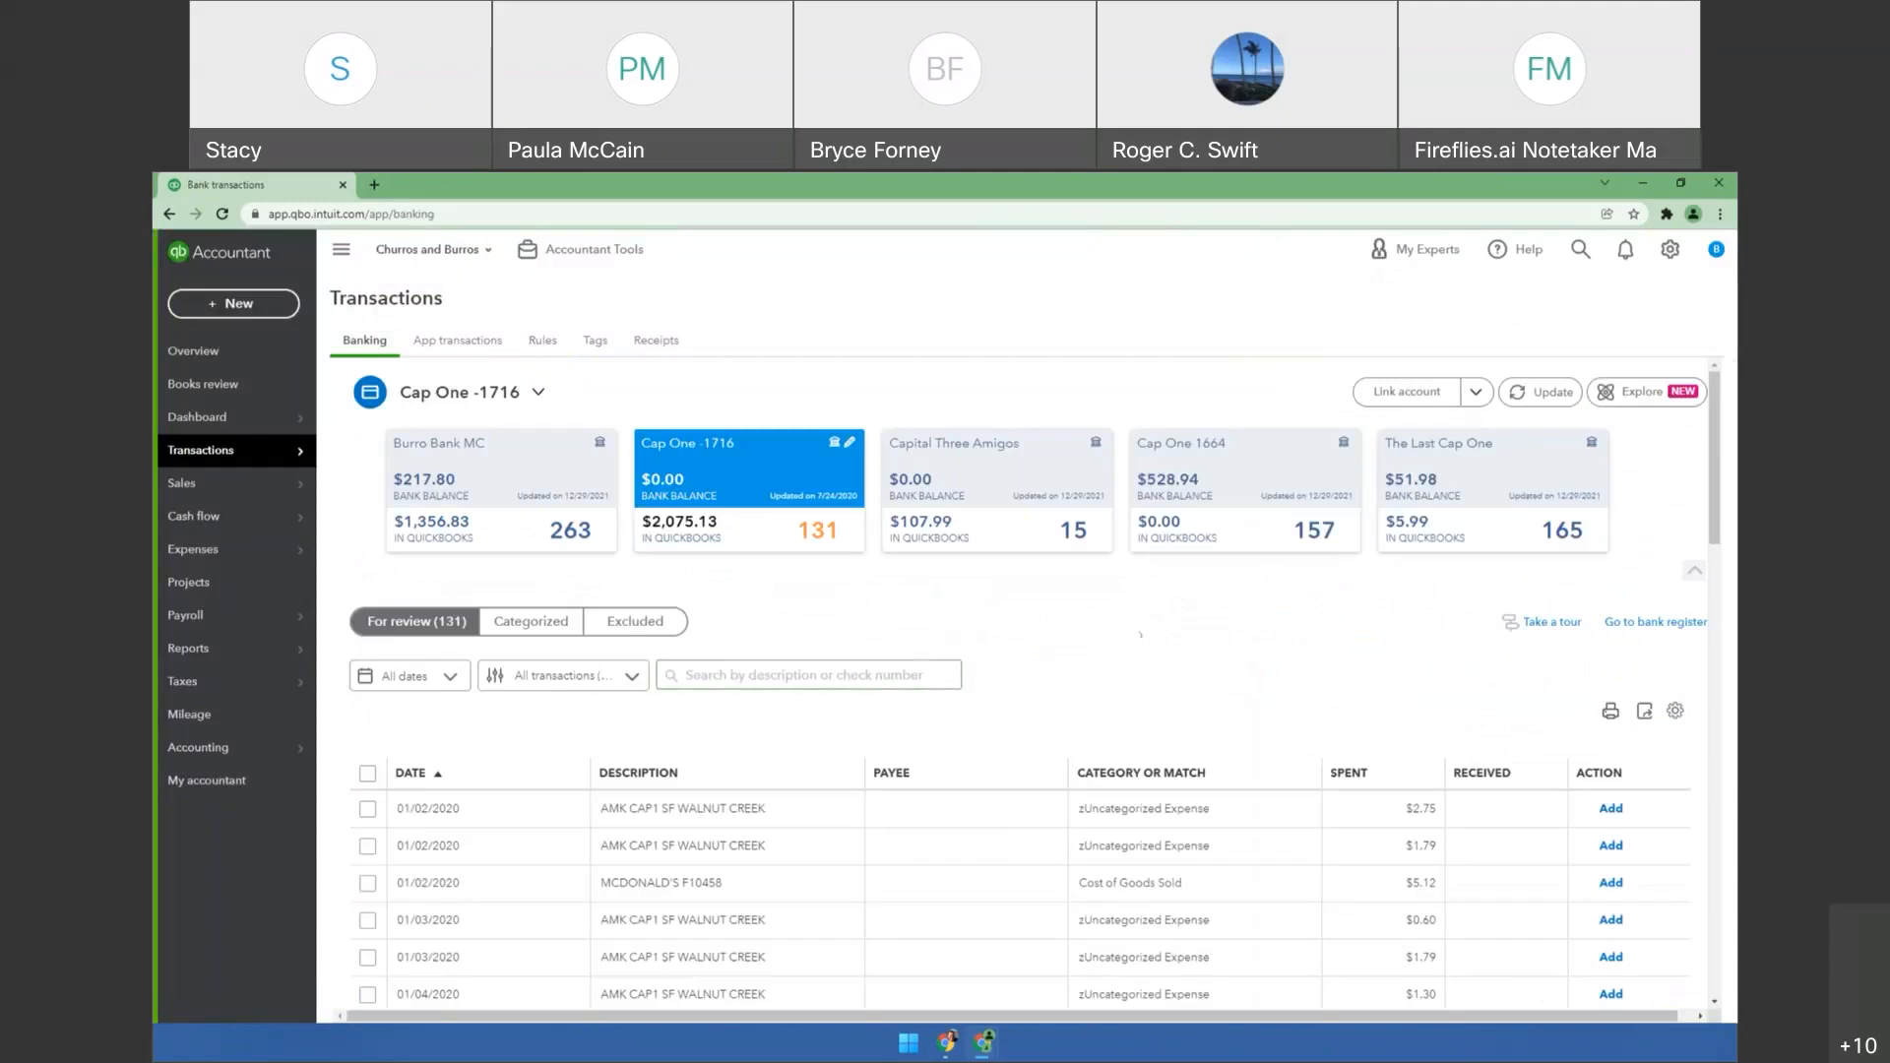
scroll(1140, 634, "down", 10)
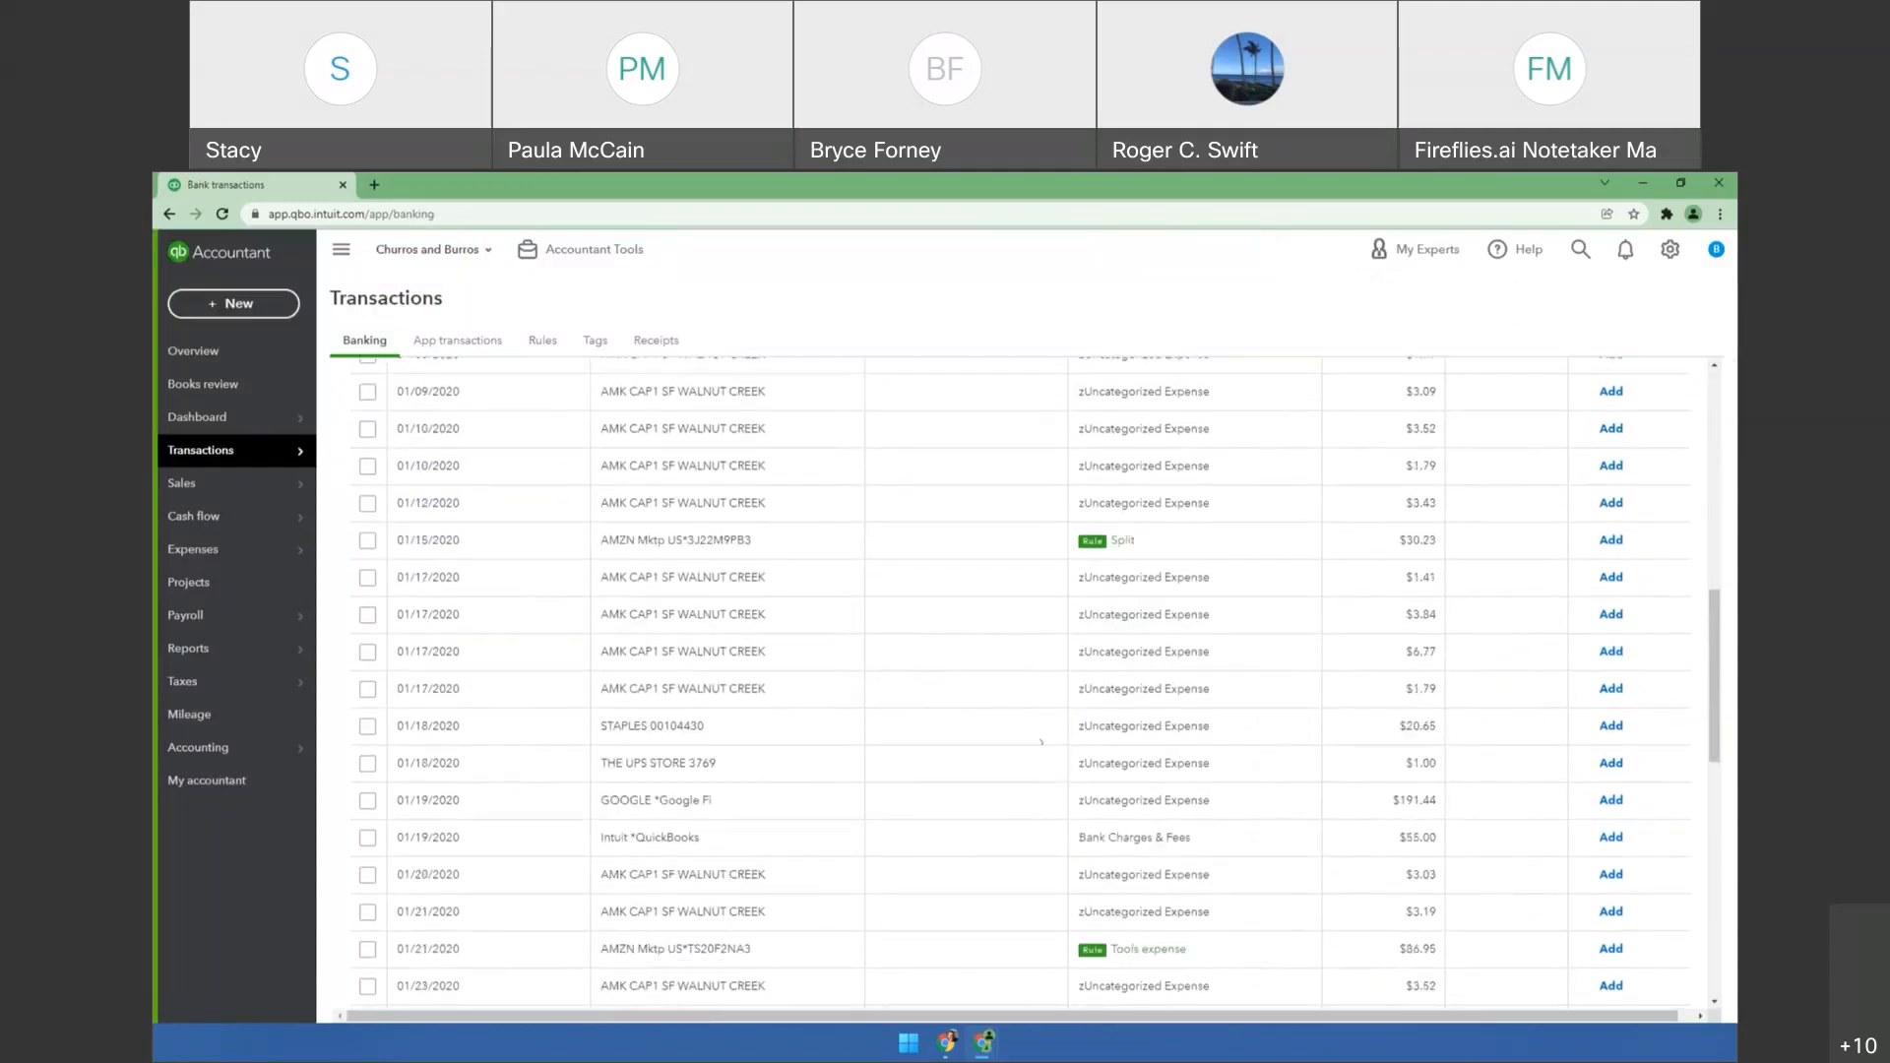
scroll(1024, 745, "down", 8)
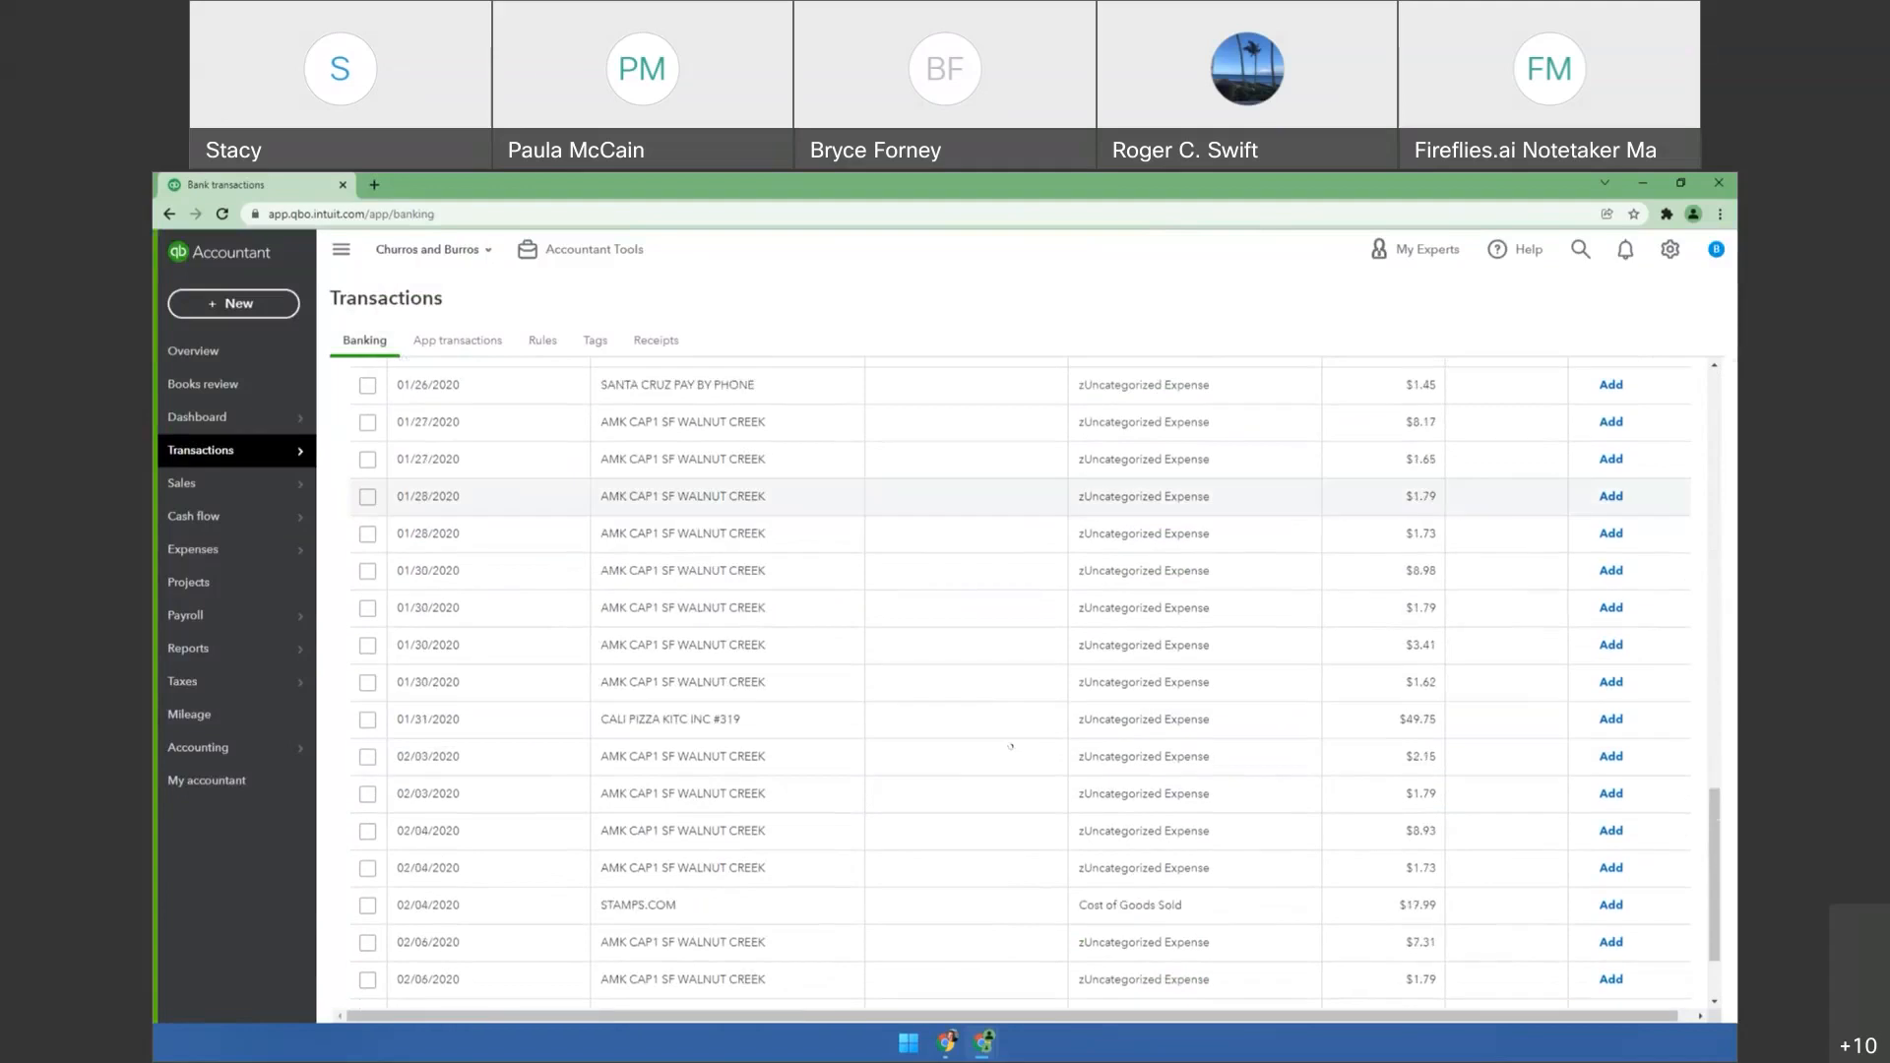
Look over the Cap One -1716 transactions for review once more and open the list of bank rules.
scroll(1004, 741, "up", 15)
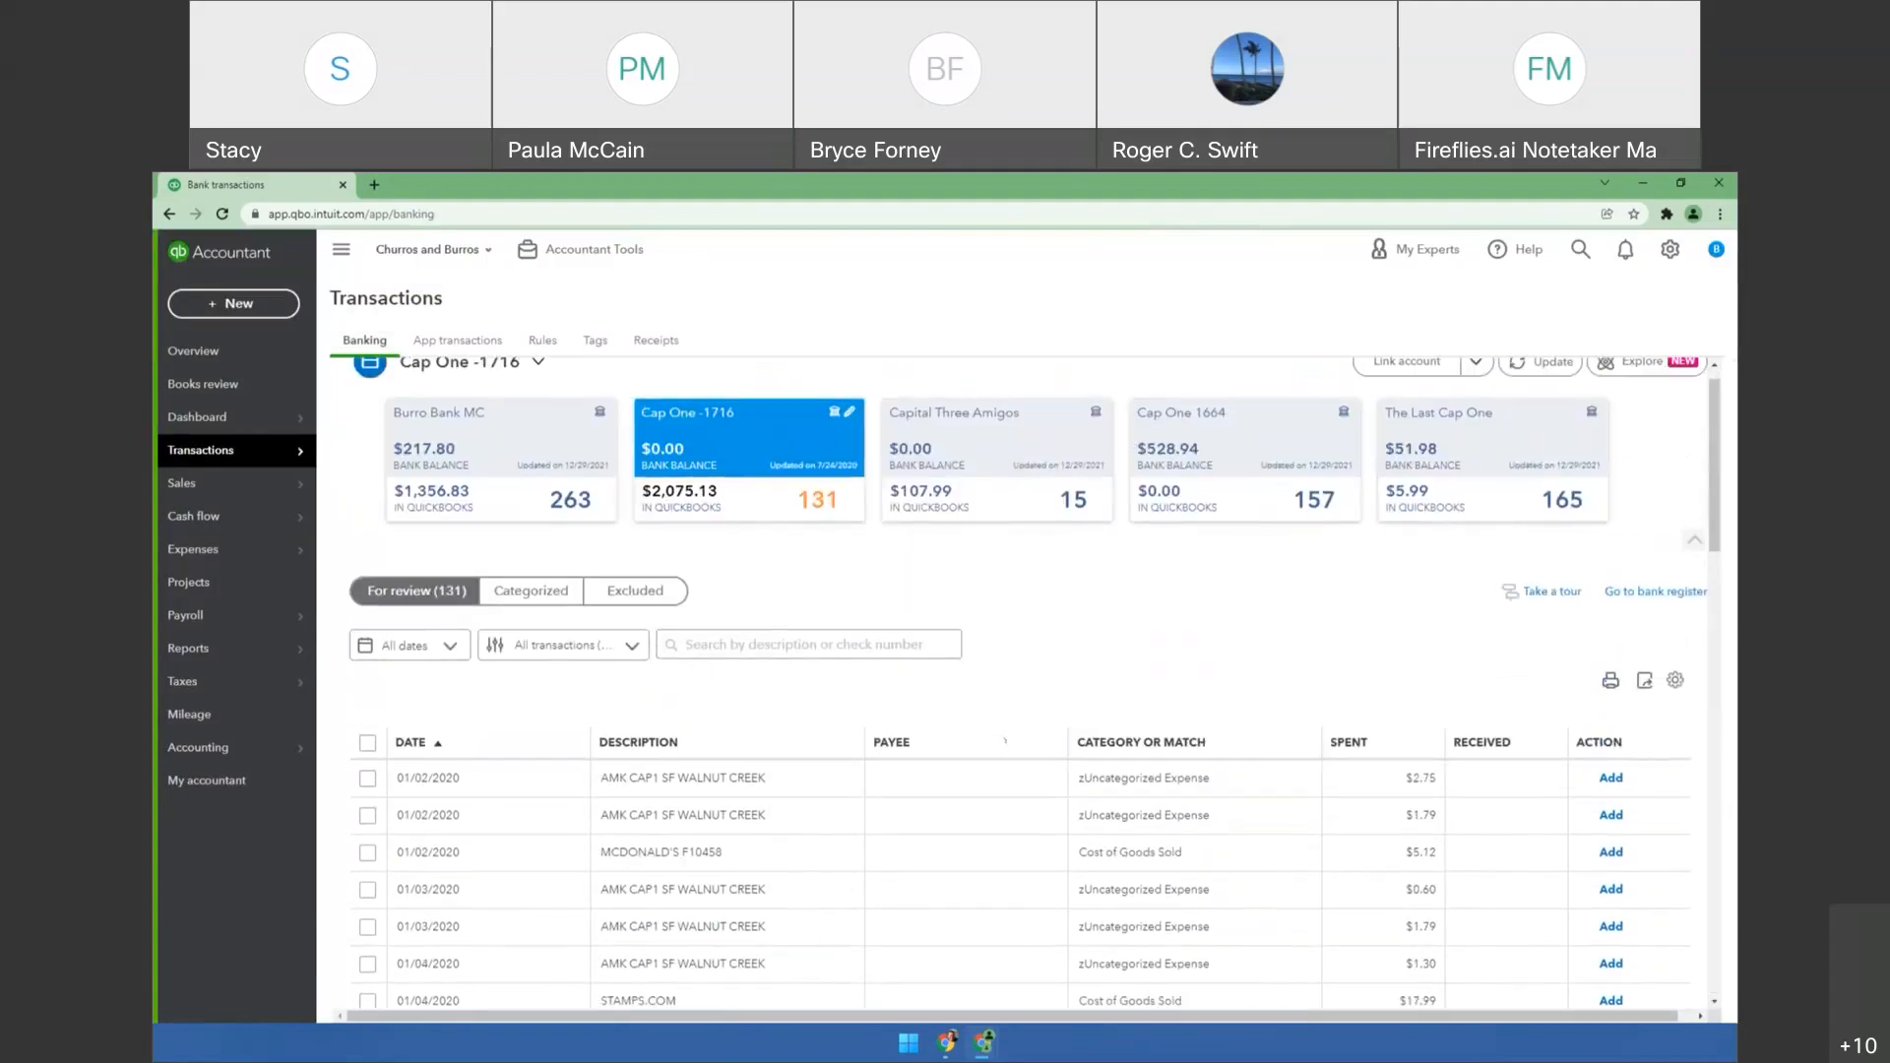
scroll(1004, 741, "down", 2)
scroll(1004, 741, "down", 5)
scroll(1004, 741, "up", 5)
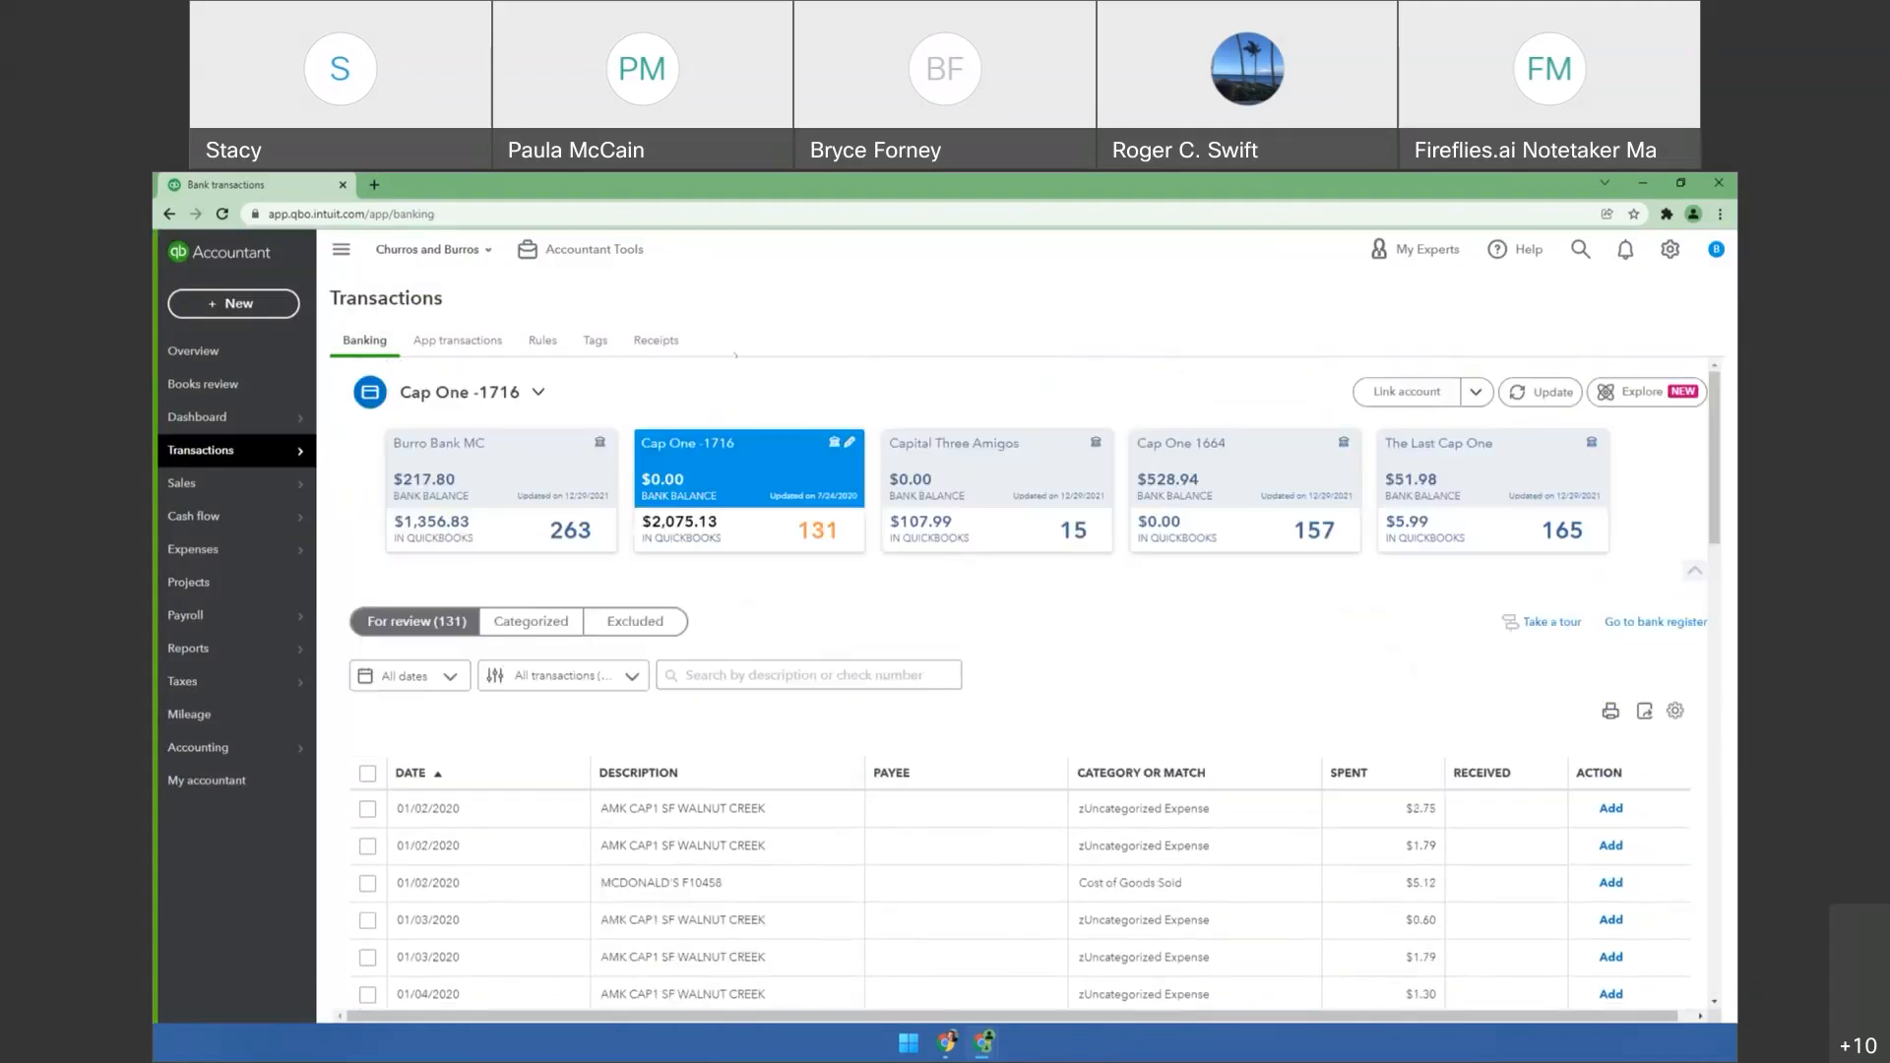
left_click(543, 340)
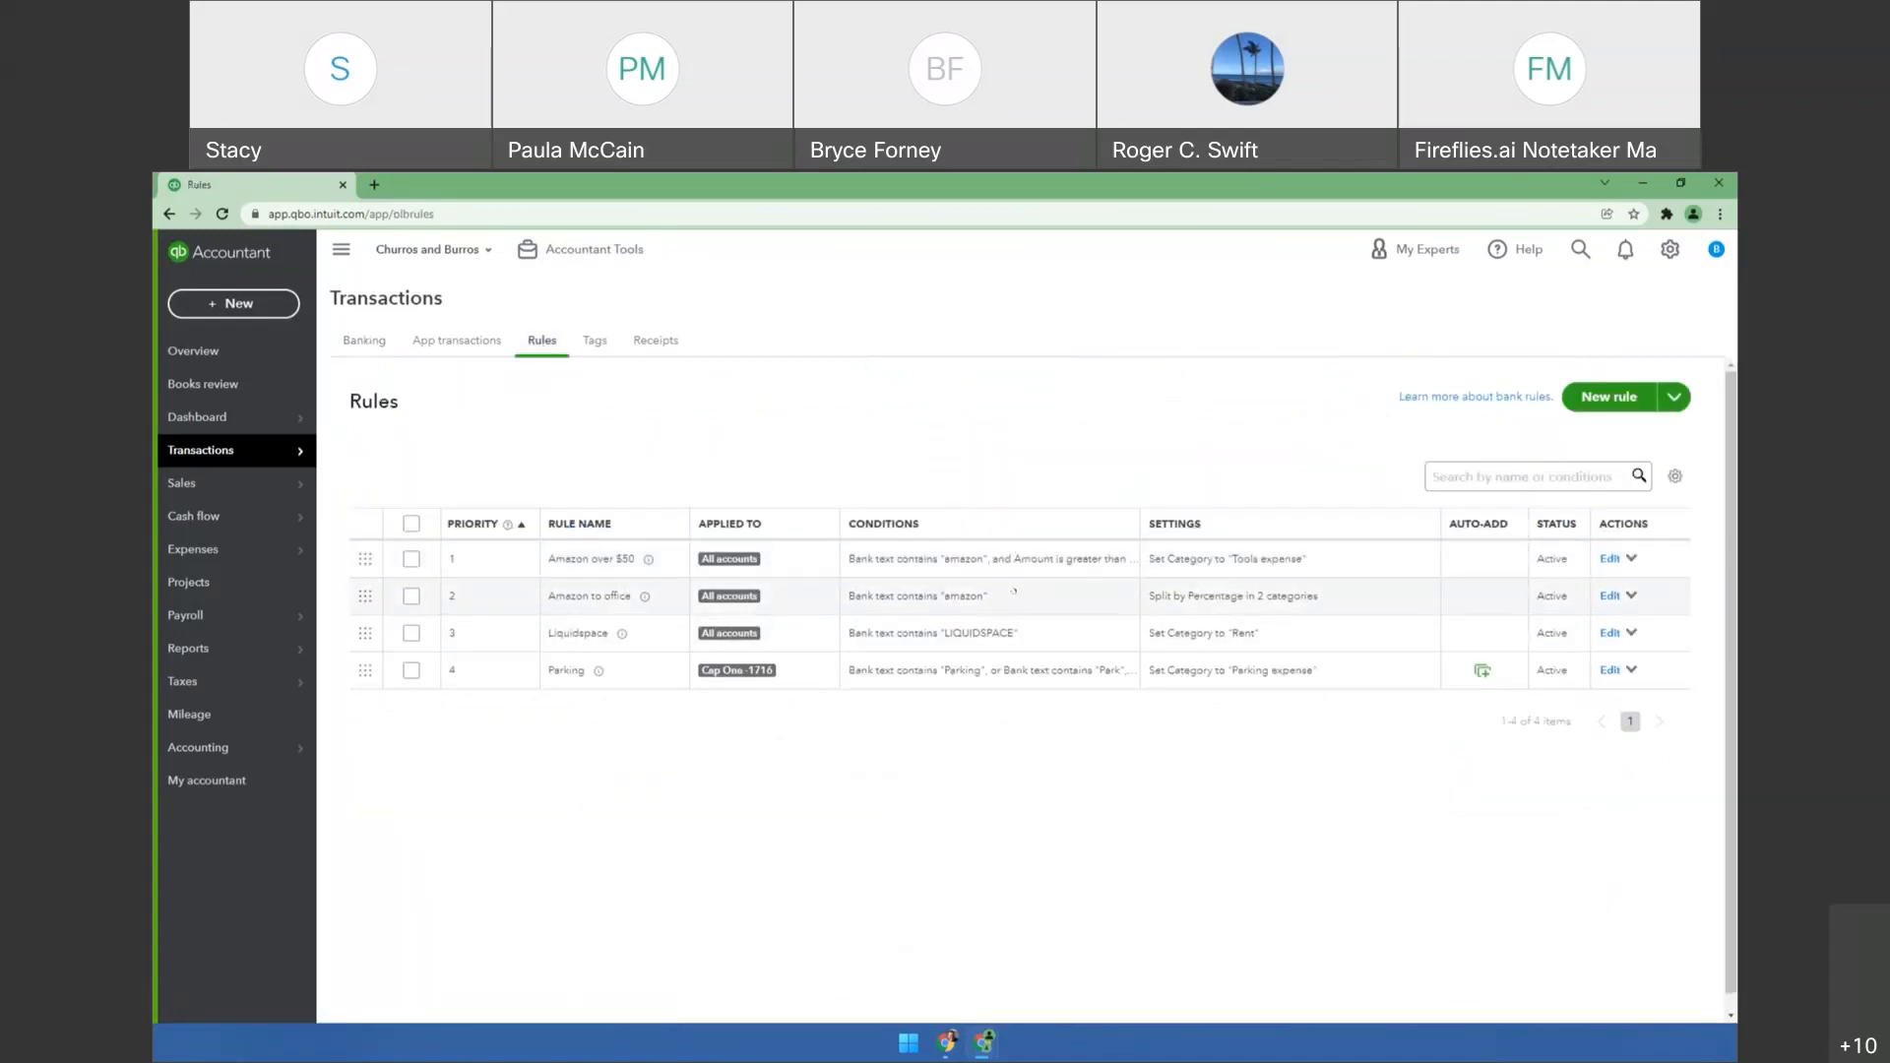
Review the Amazon over $50 rule's conditions and its All or Any matching choice, and close the rule without saving.
left_click(1611, 560)
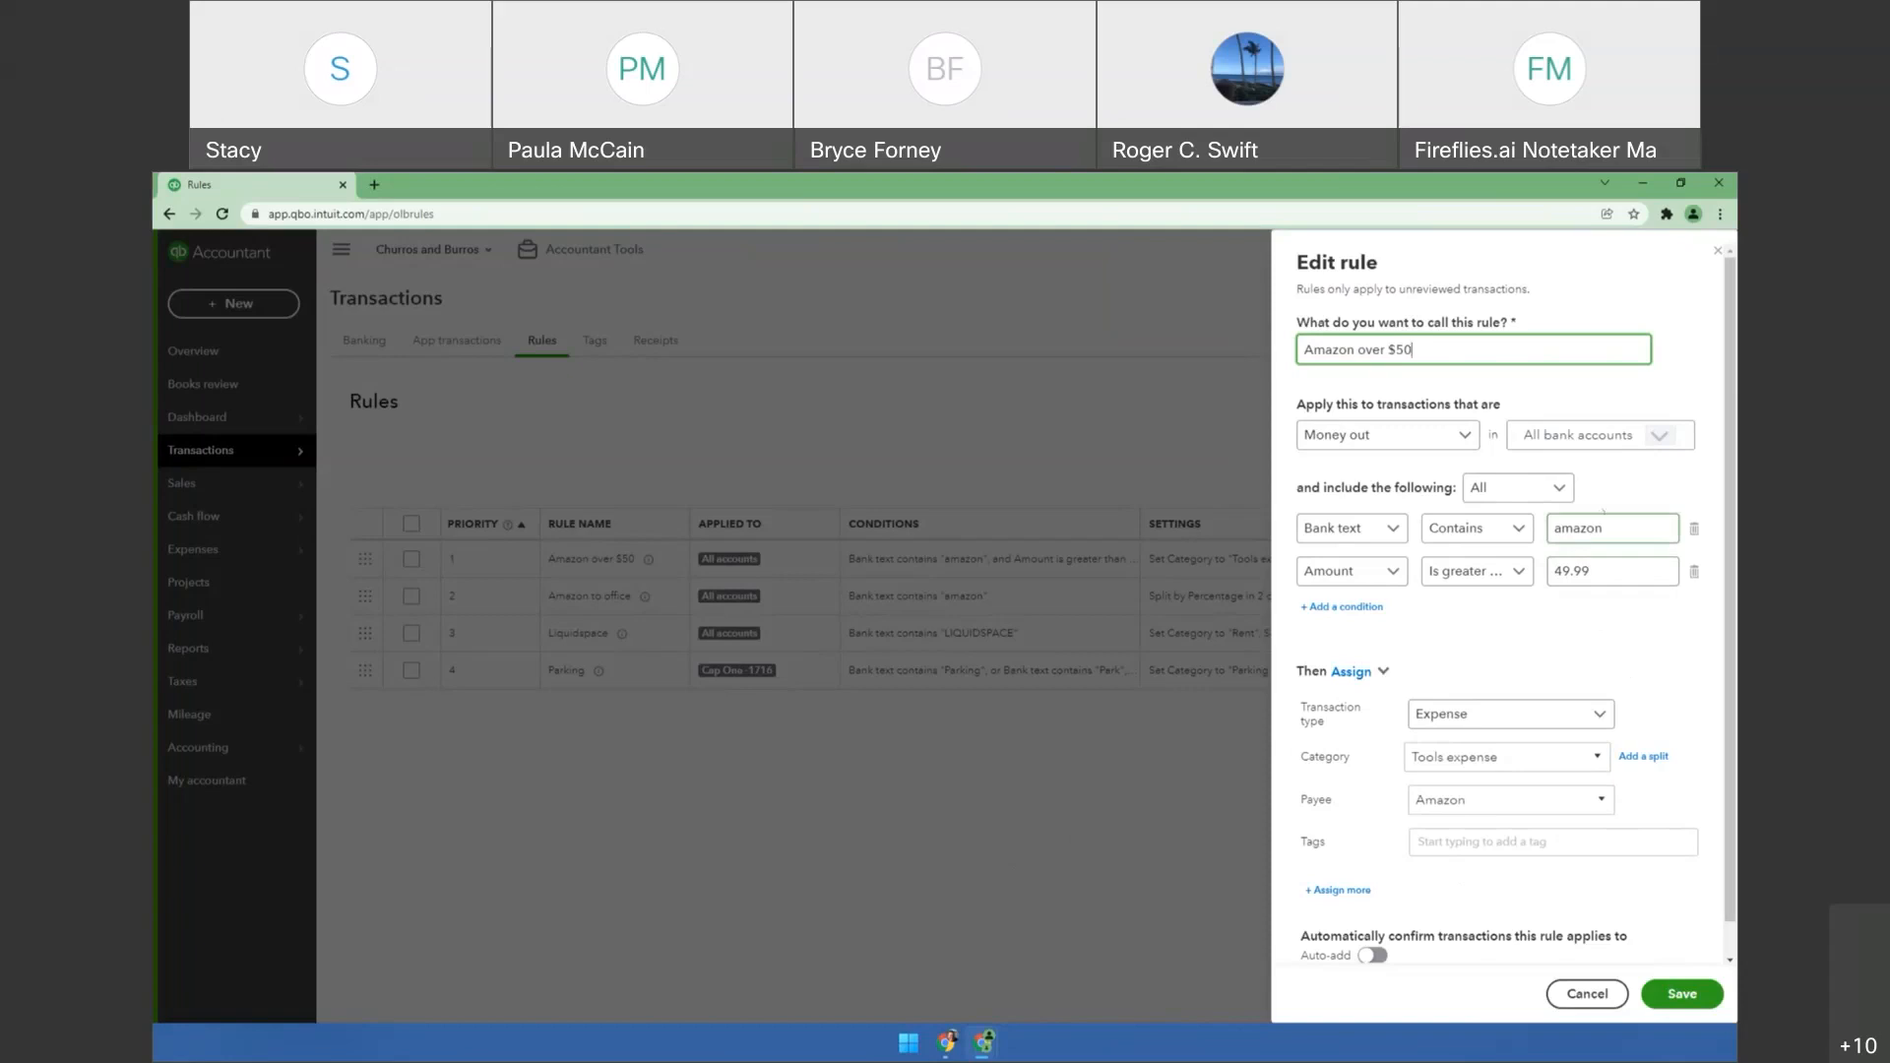
left_click(1568, 490)
left_click(1569, 490)
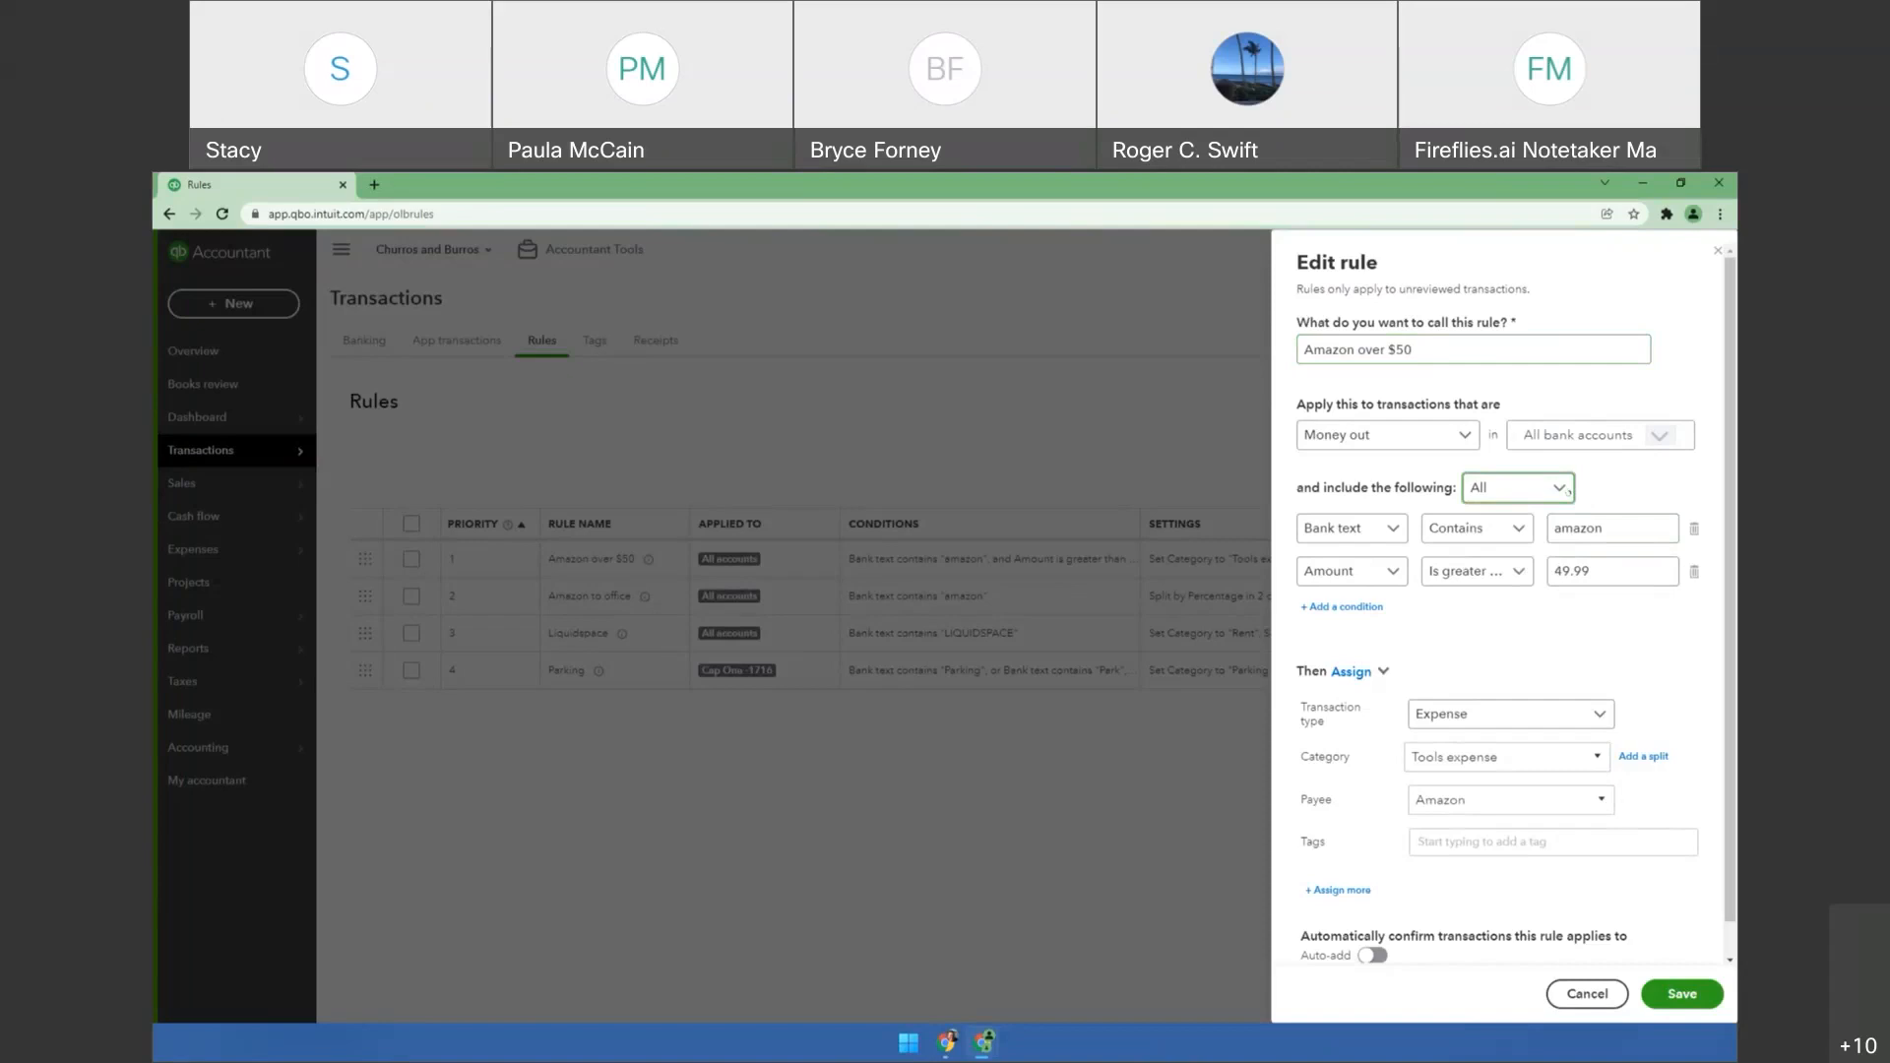
left_click(1569, 490)
left_click(1569, 490)
left_click(1718, 251)
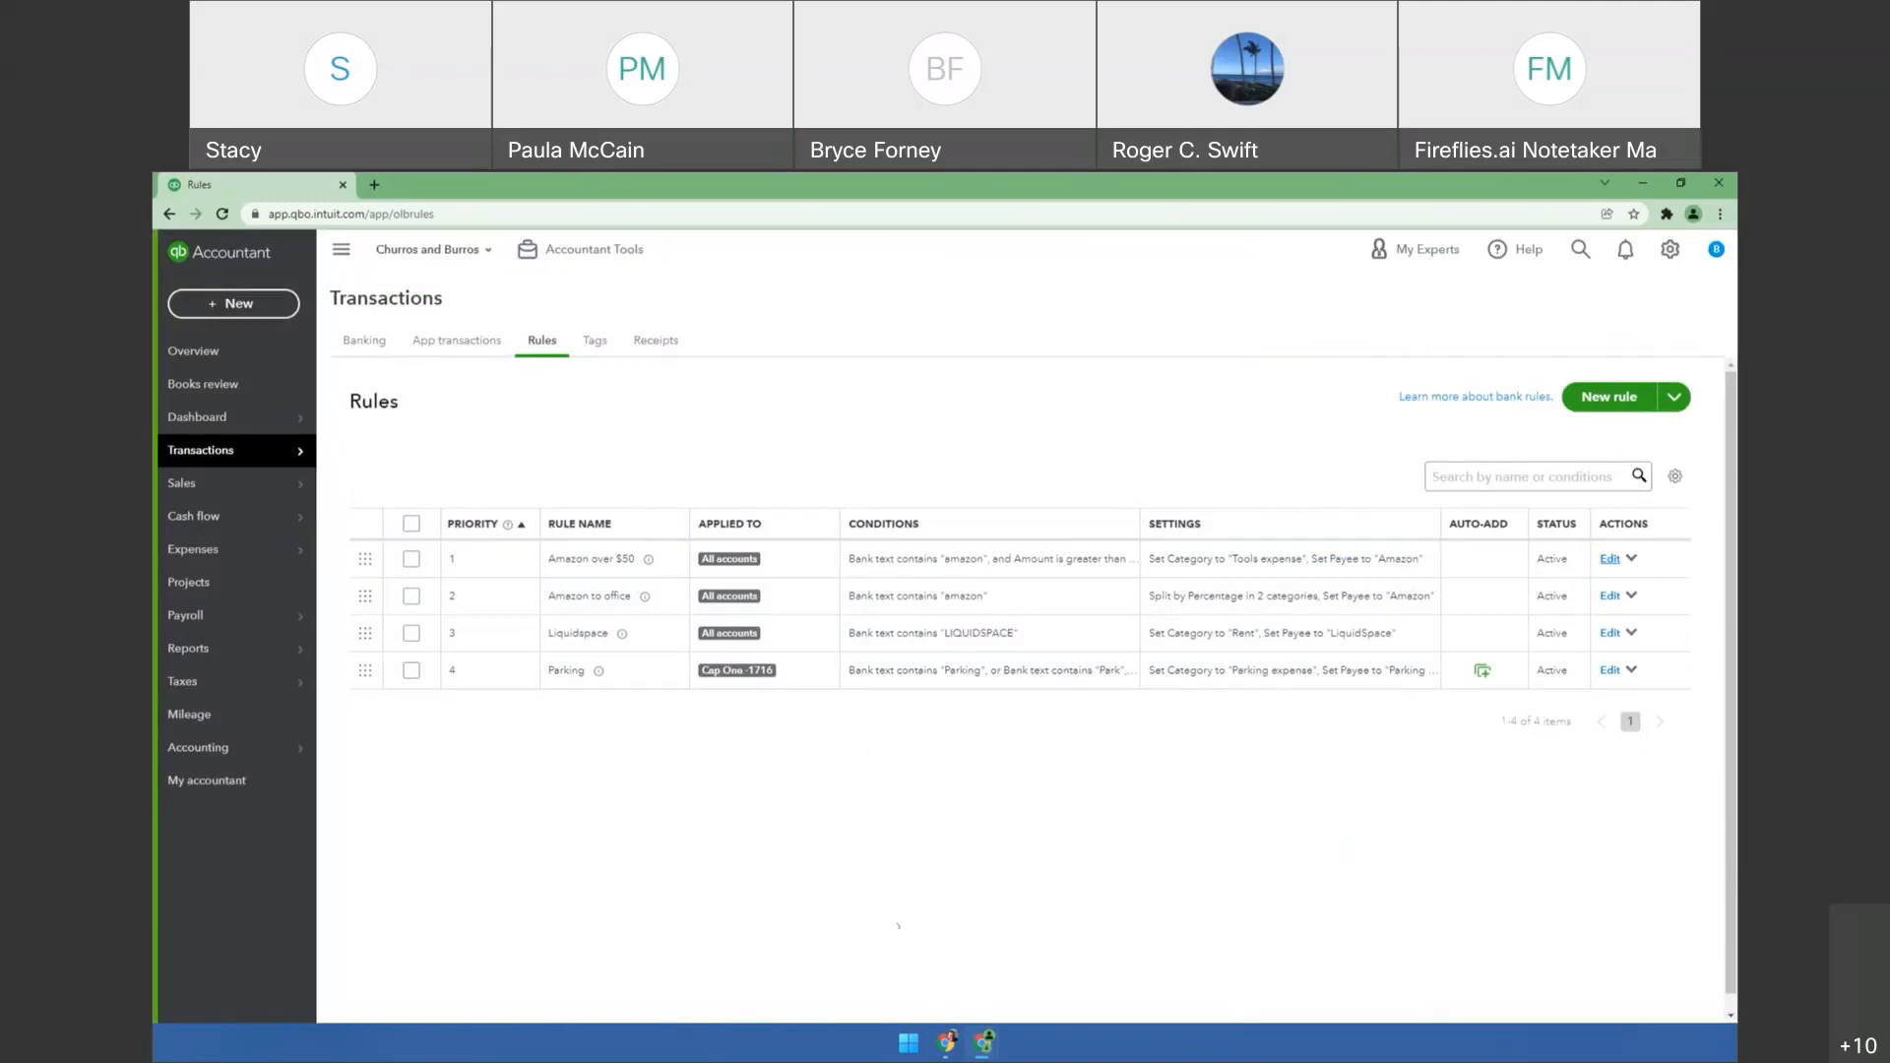
Review the Amazon to office rule's condition and percentage split, close it without saving and check the priority order of the rules.
left_click(1611, 597)
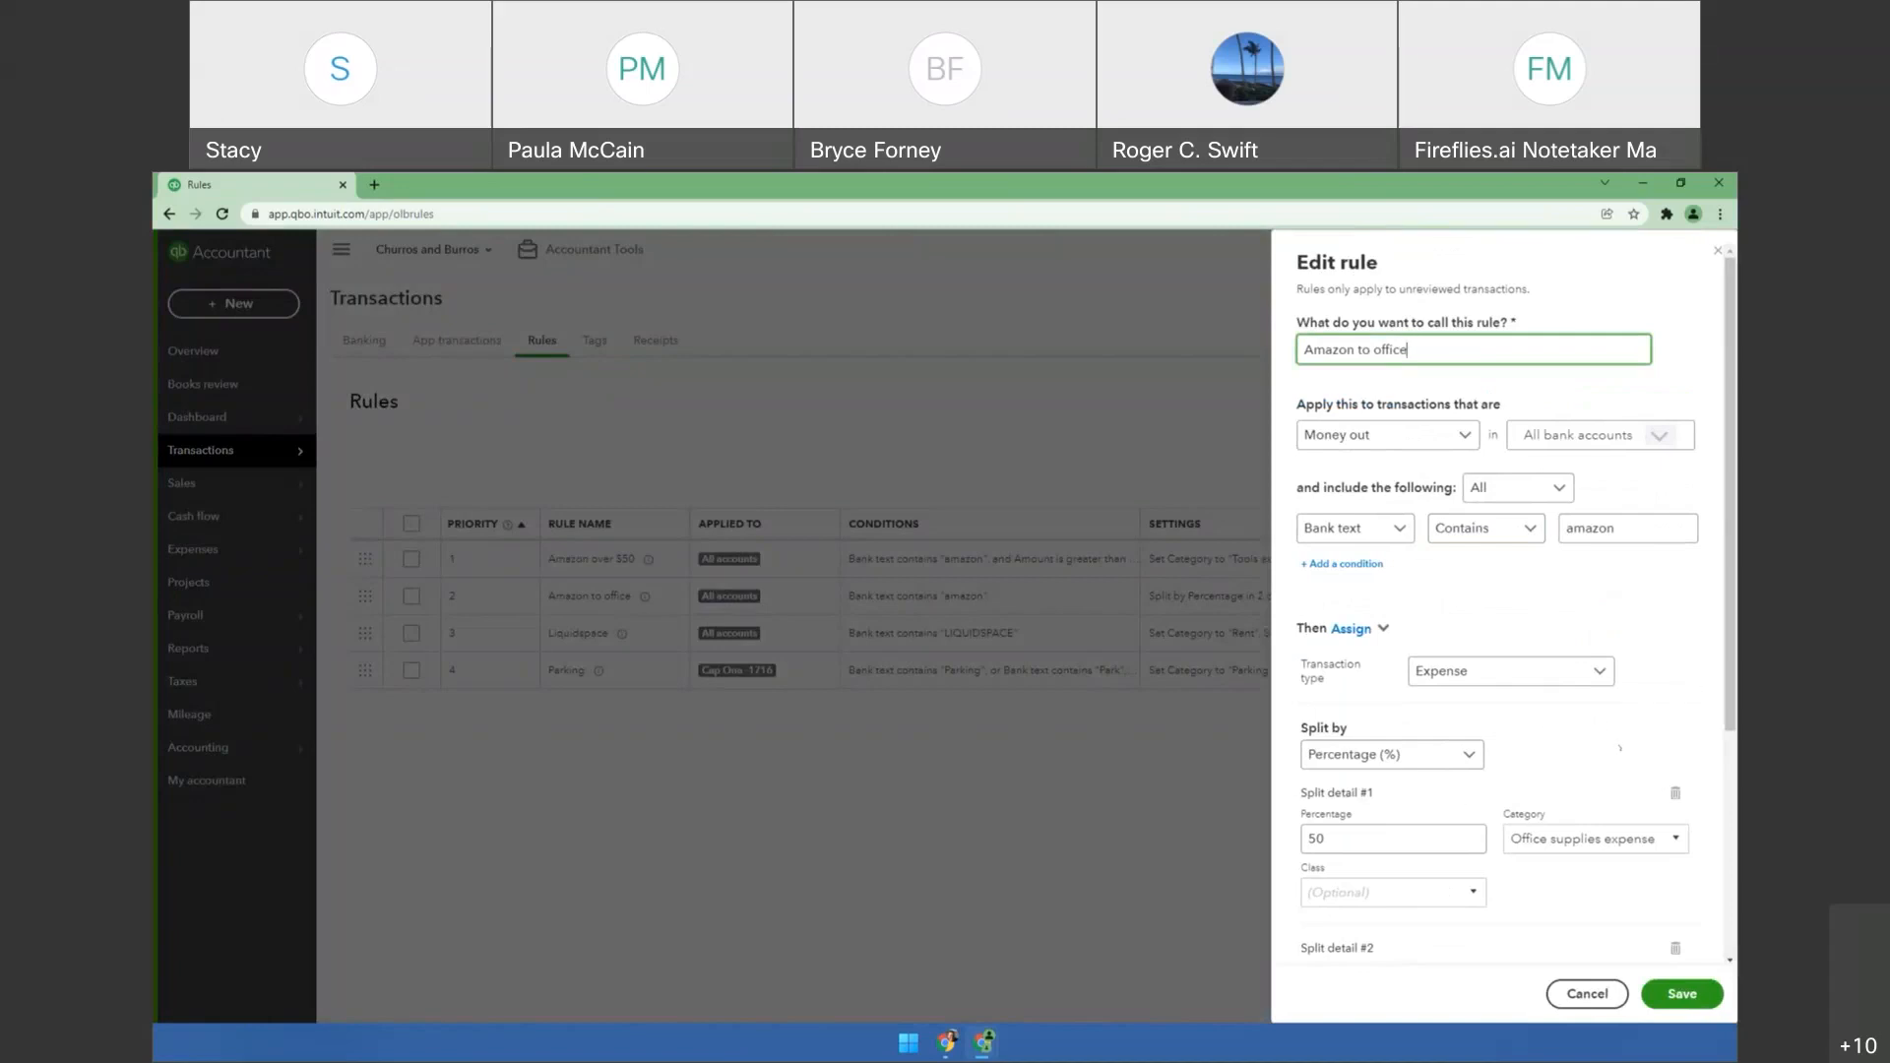
scroll(1619, 748, "down", 2)
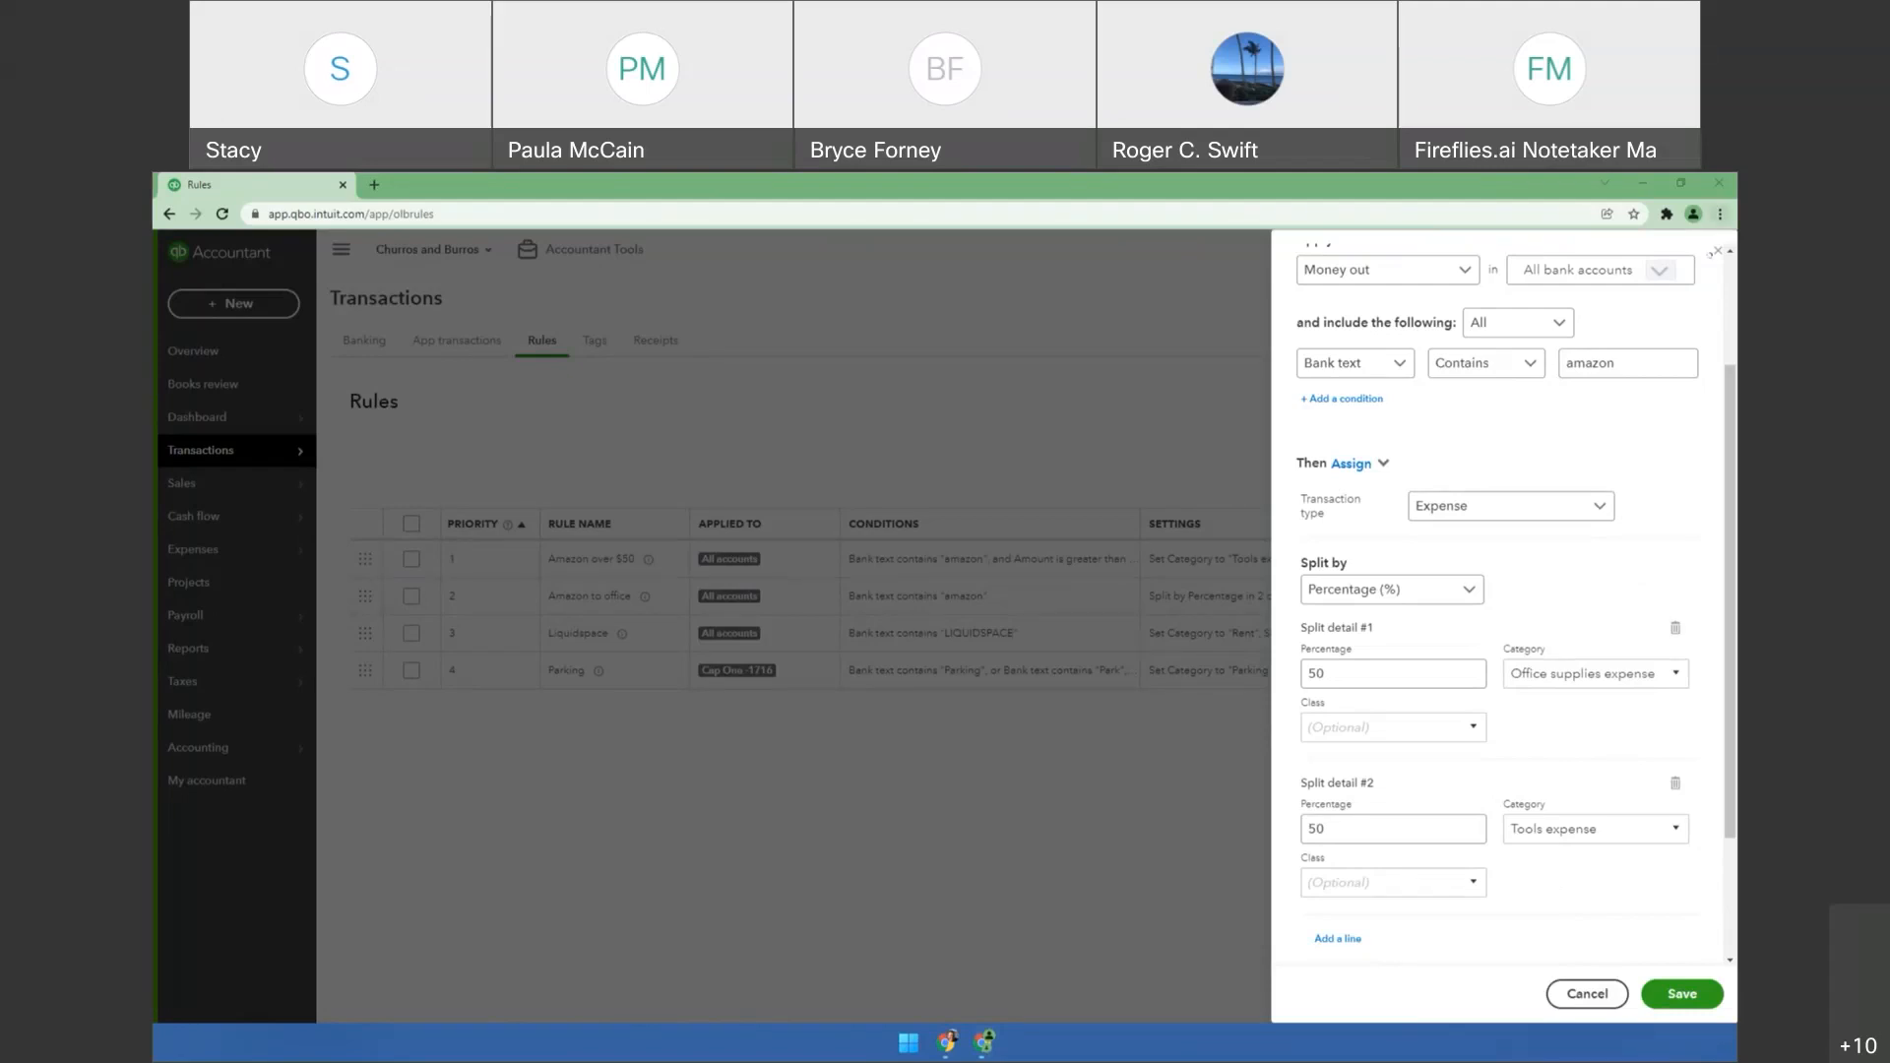
left_click(1719, 252)
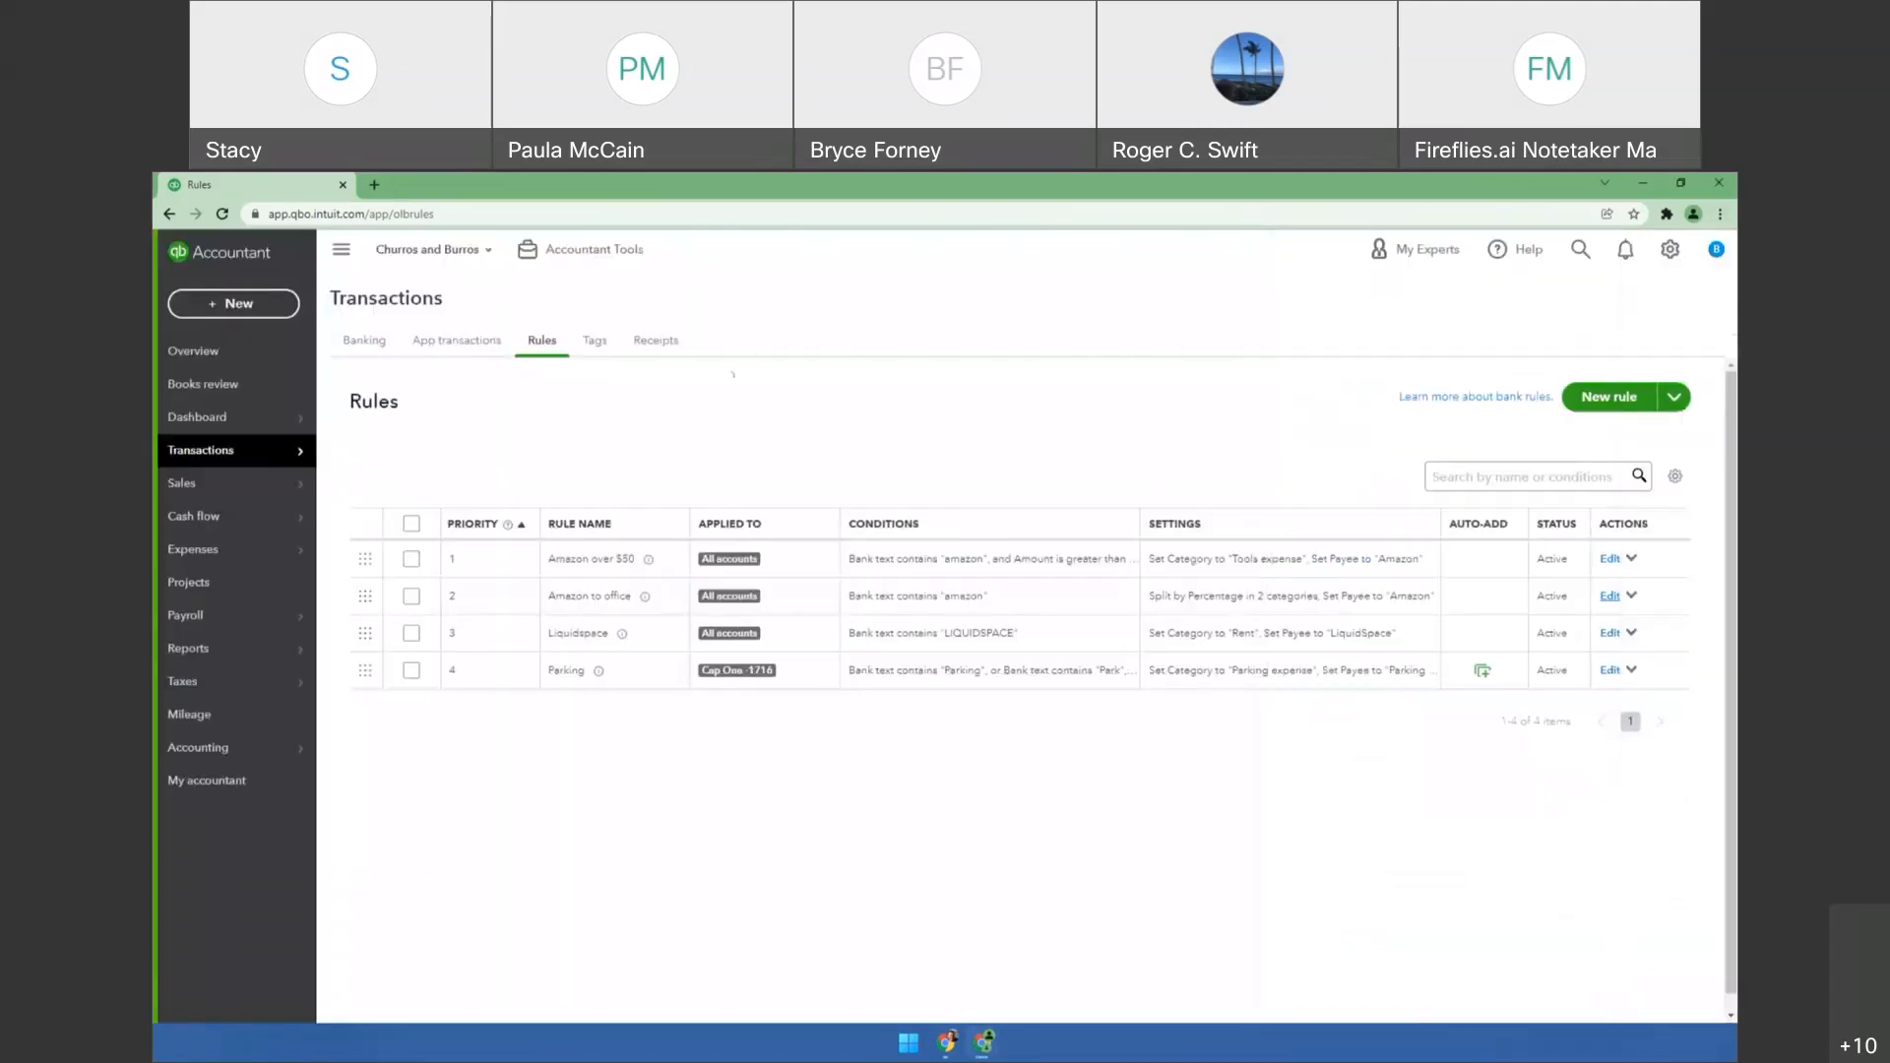
left_click(369, 341)
left_click(542, 339)
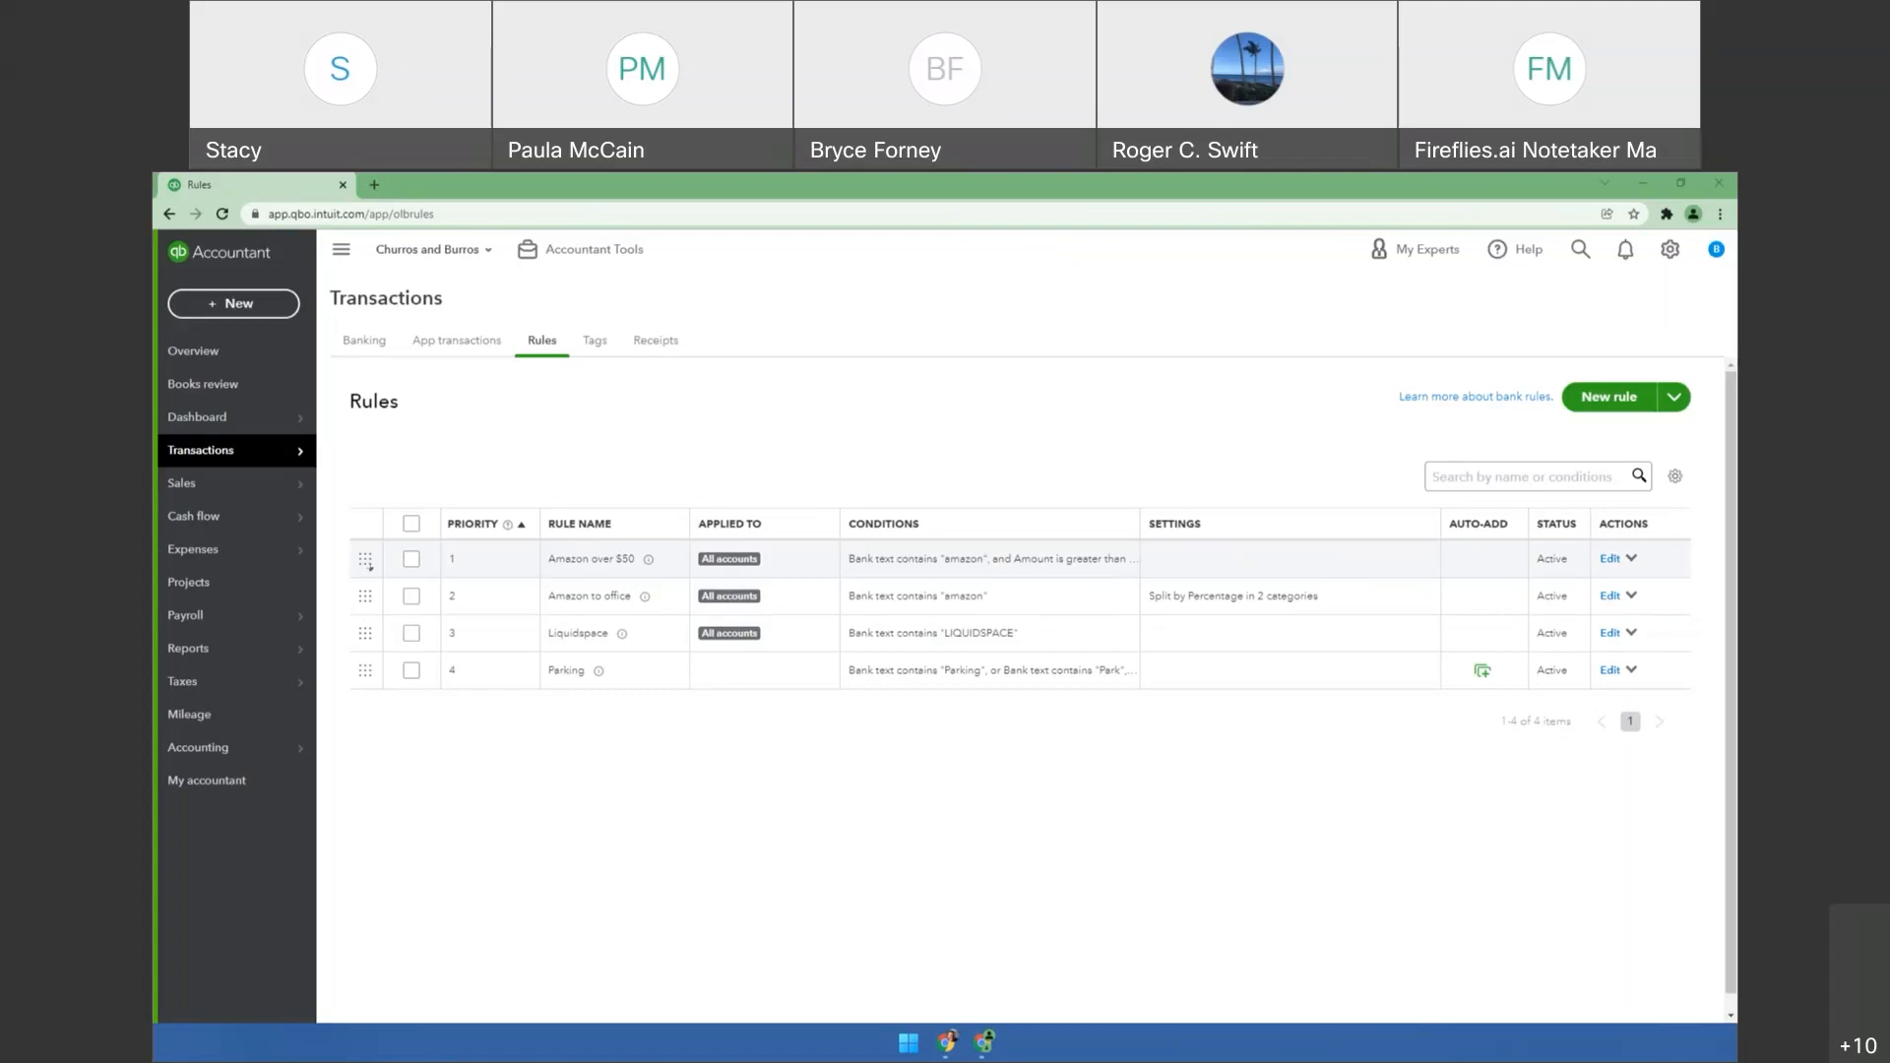
Look through the Cap One -1716 and Capital Three Amigos bank transactions for ones matched by a rule.
left_click(364, 340)
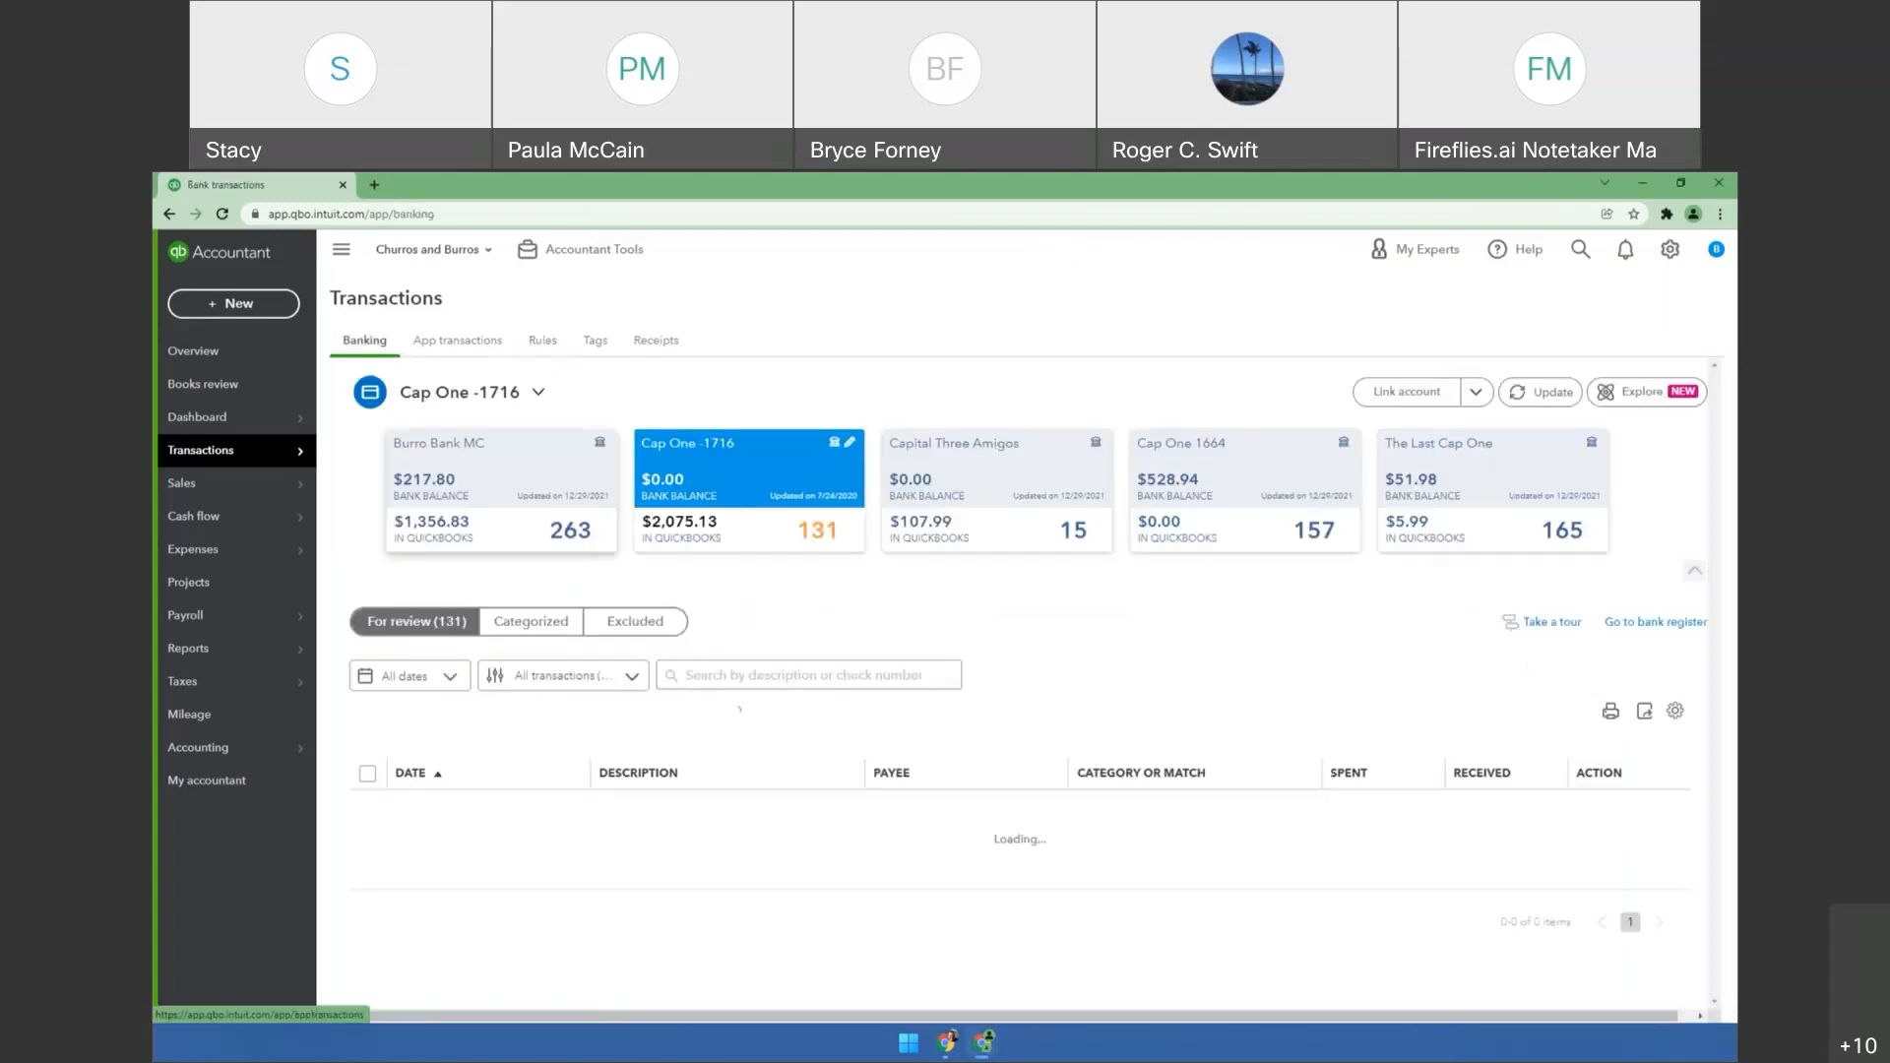
scroll(777, 649, "down", 10)
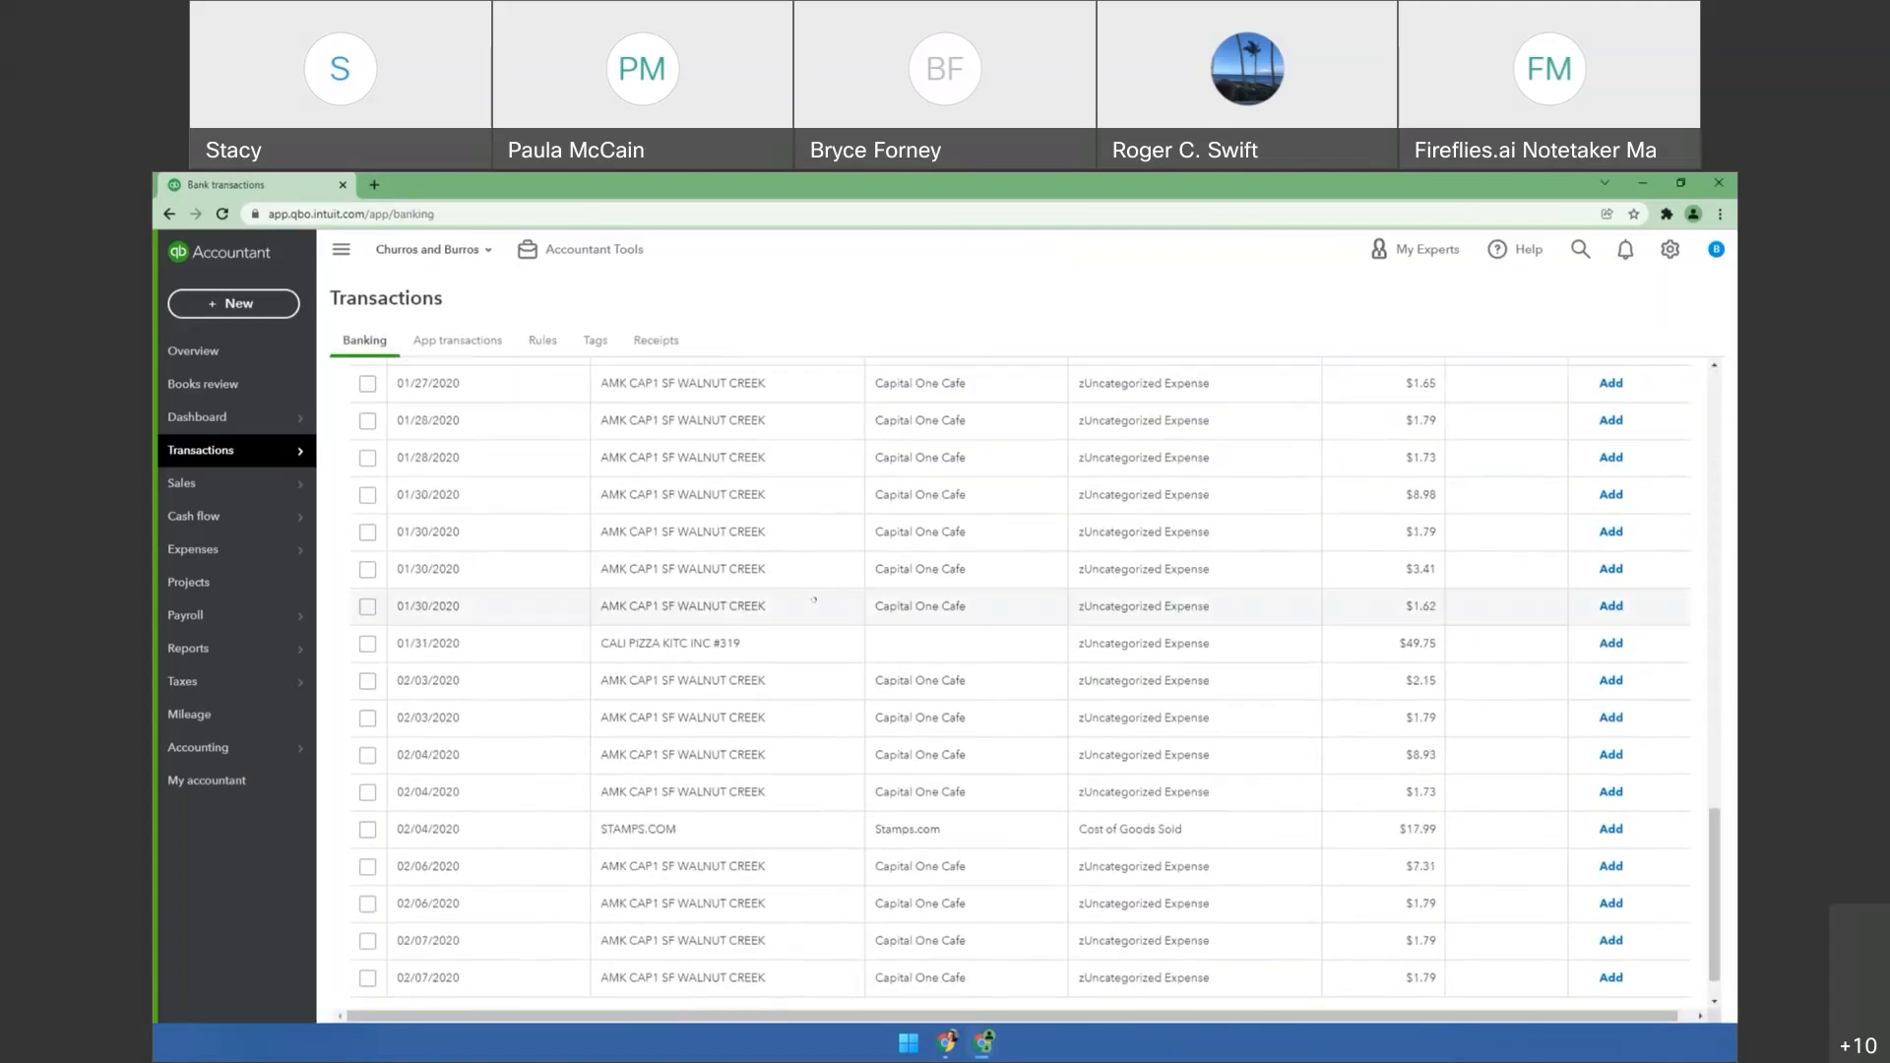
scroll(814, 600, "up", 10)
left_click(990, 514)
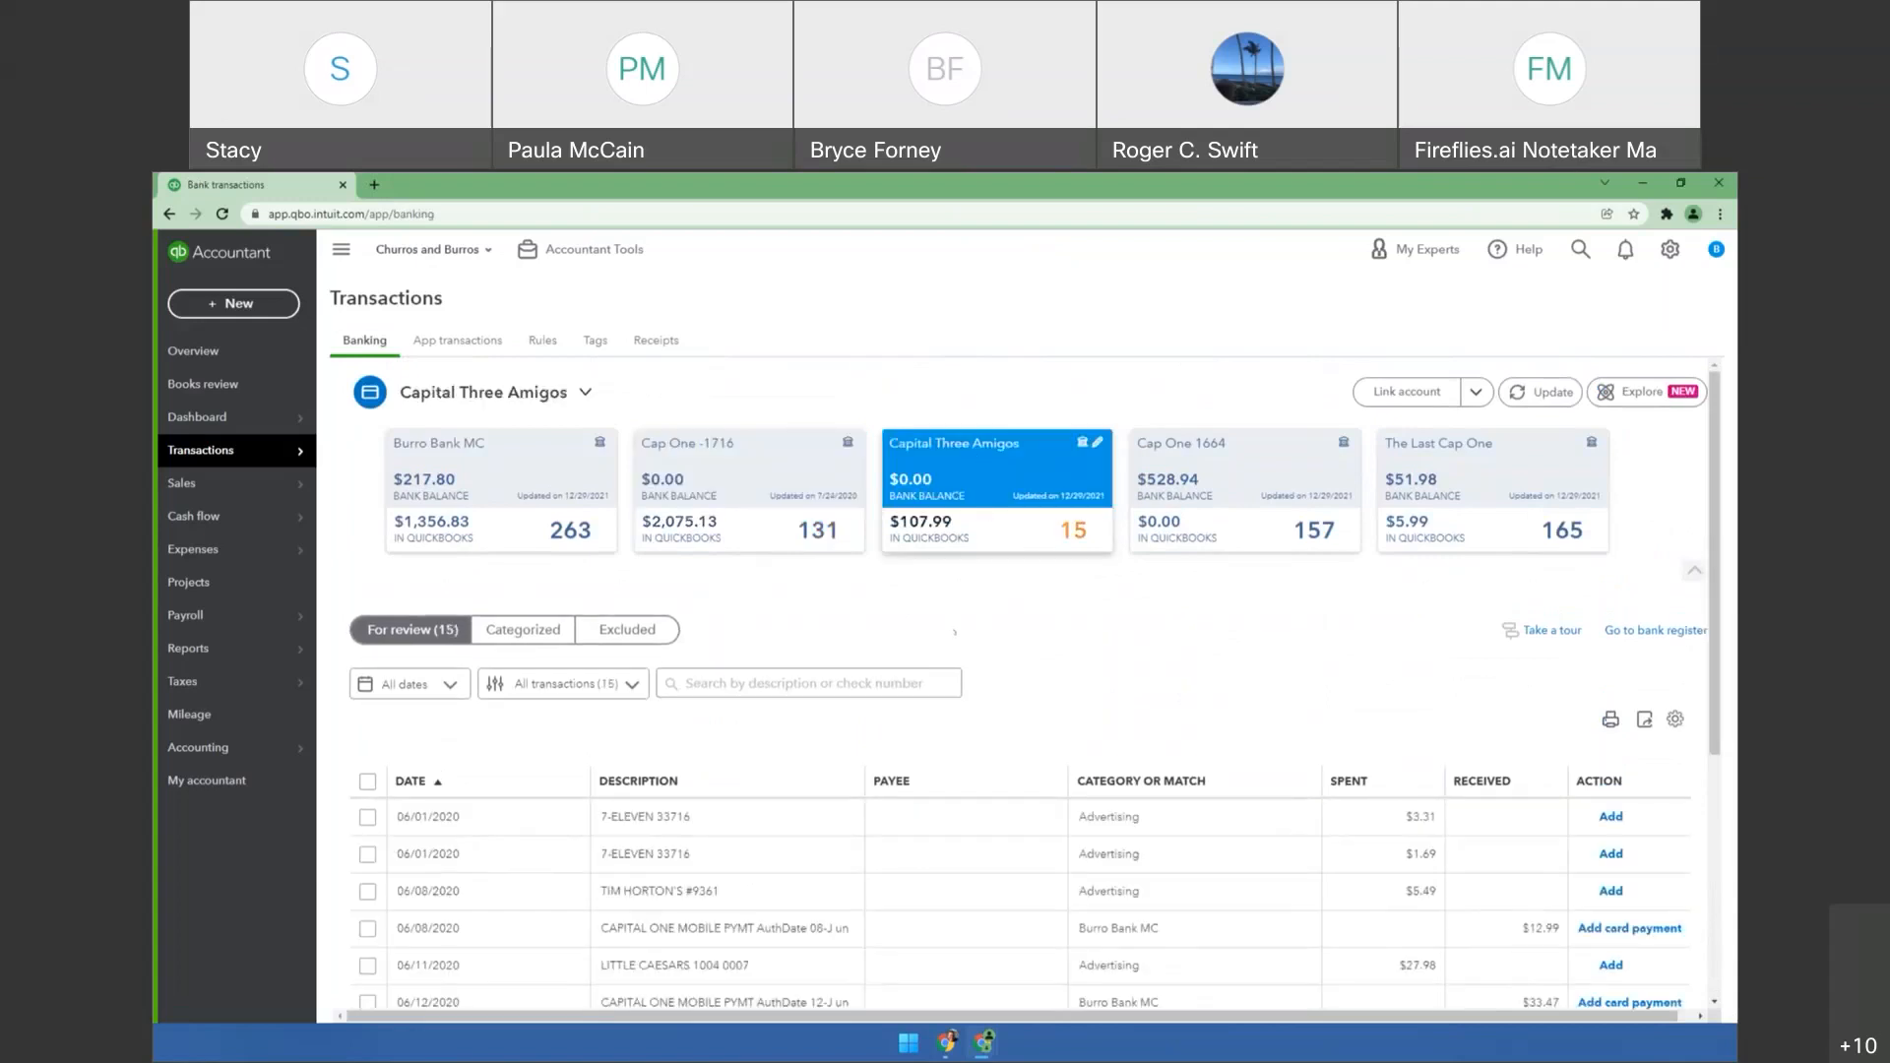
scroll(954, 631, "down", 5)
scroll(645, 556, "up", 5)
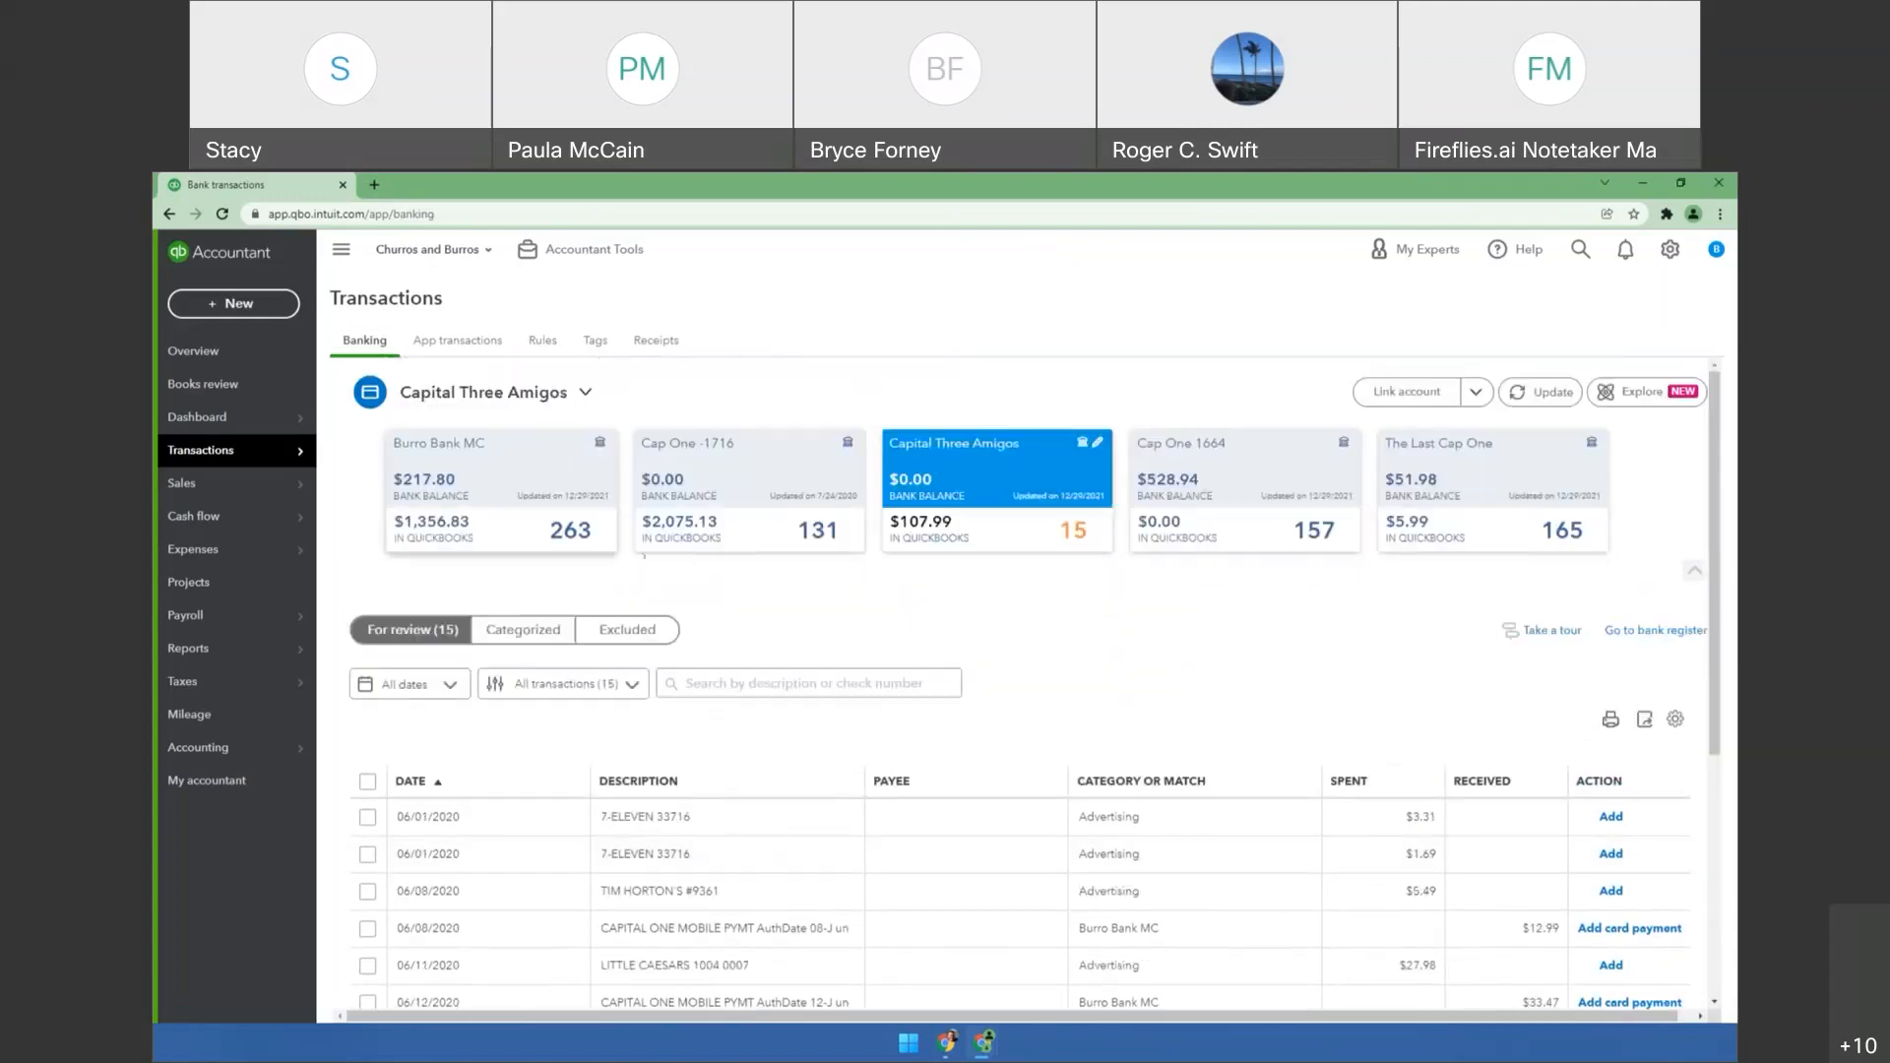
Open the Burro Bank MC transactions, sort them by category or match and look through them.
left_click(596, 532)
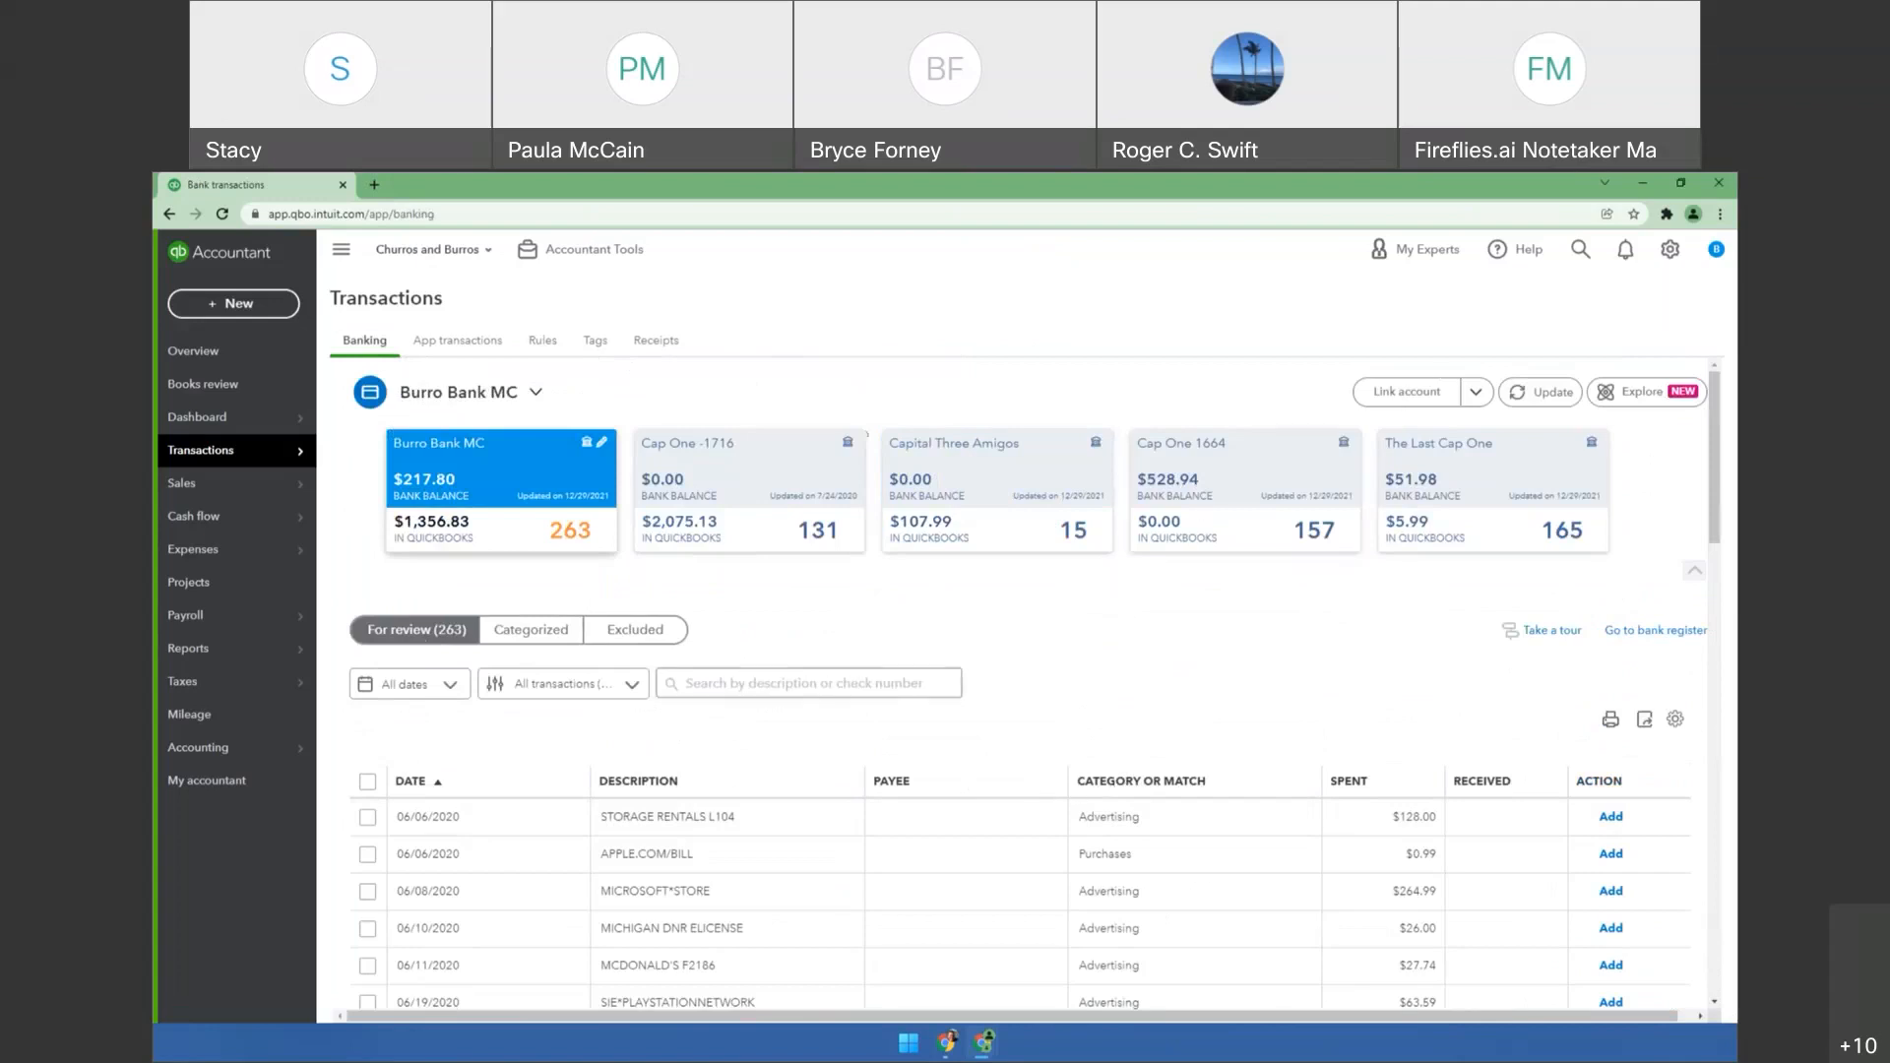
left_click(1164, 783)
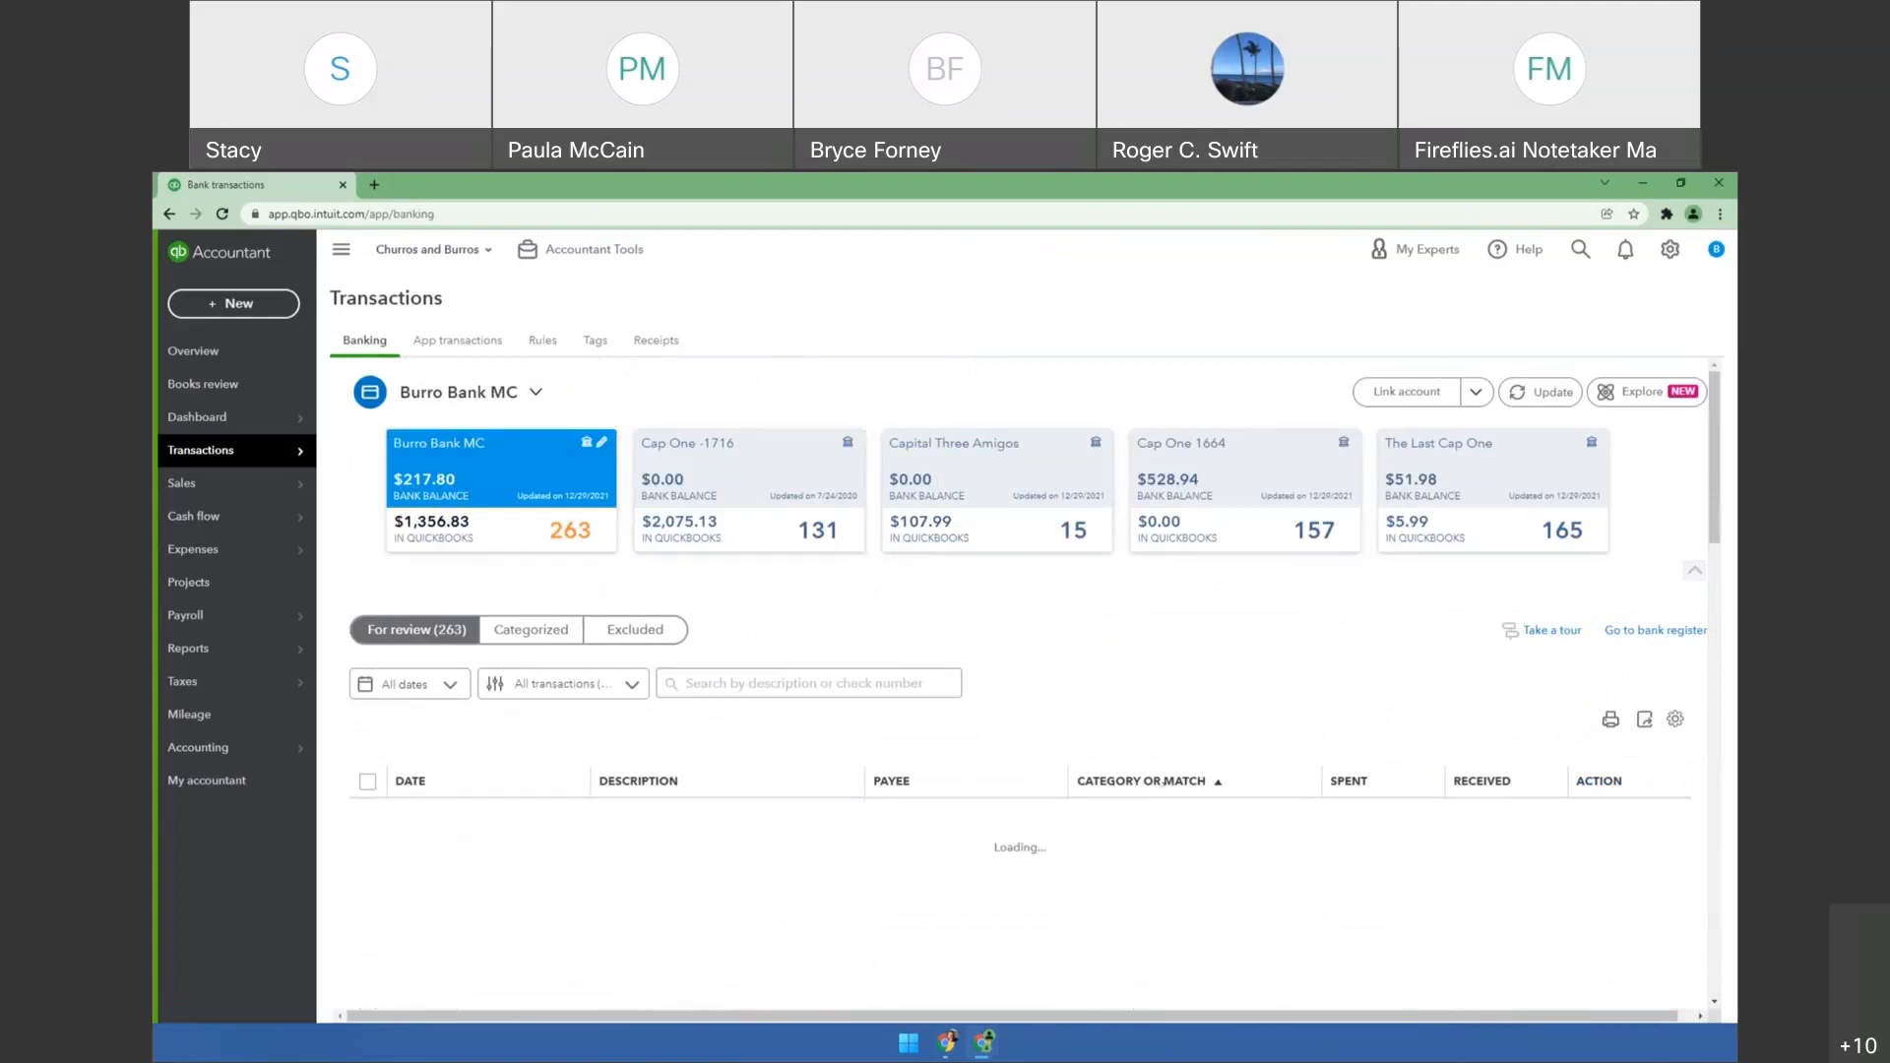
scroll(1160, 778, "down", 10)
scroll(1176, 719, "up", 10)
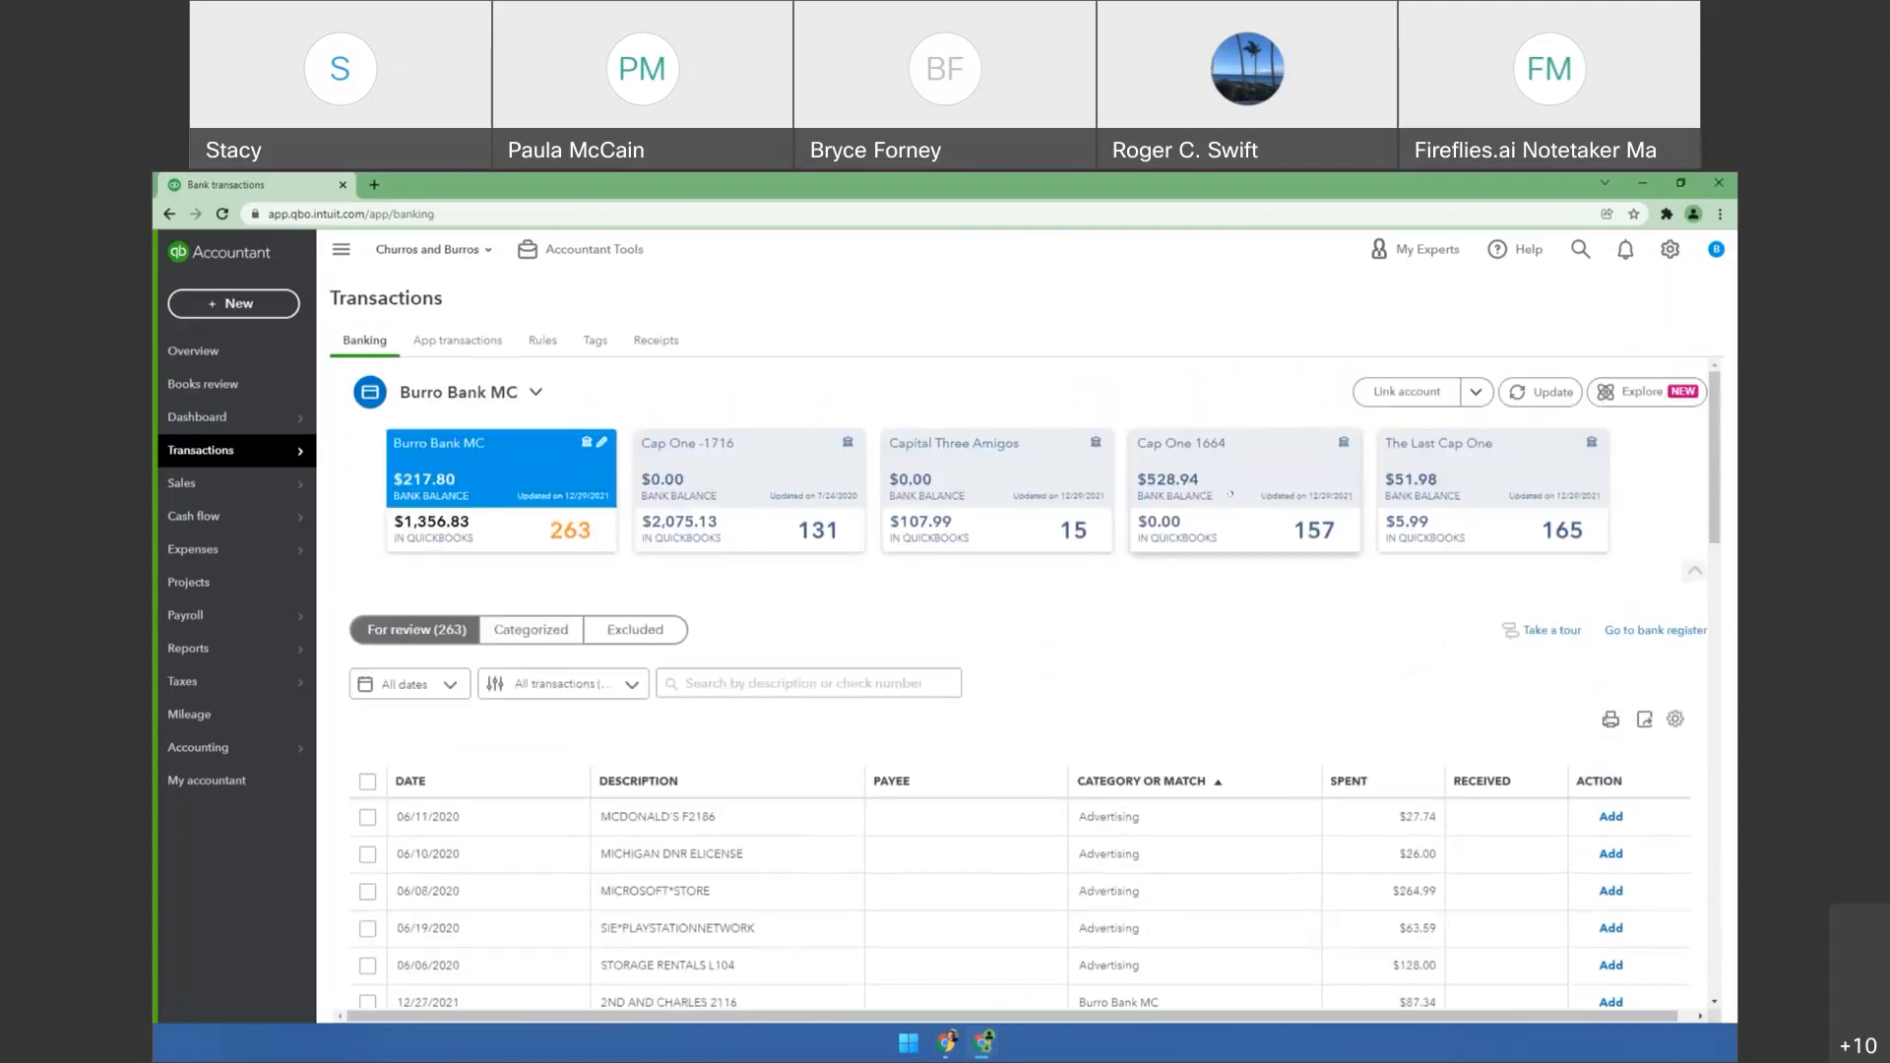
Open the Cap One 1664 account and examine how the Amazon rules categorize its transactions for review.
left_click(1230, 496)
scroll(1108, 740, "down", 4)
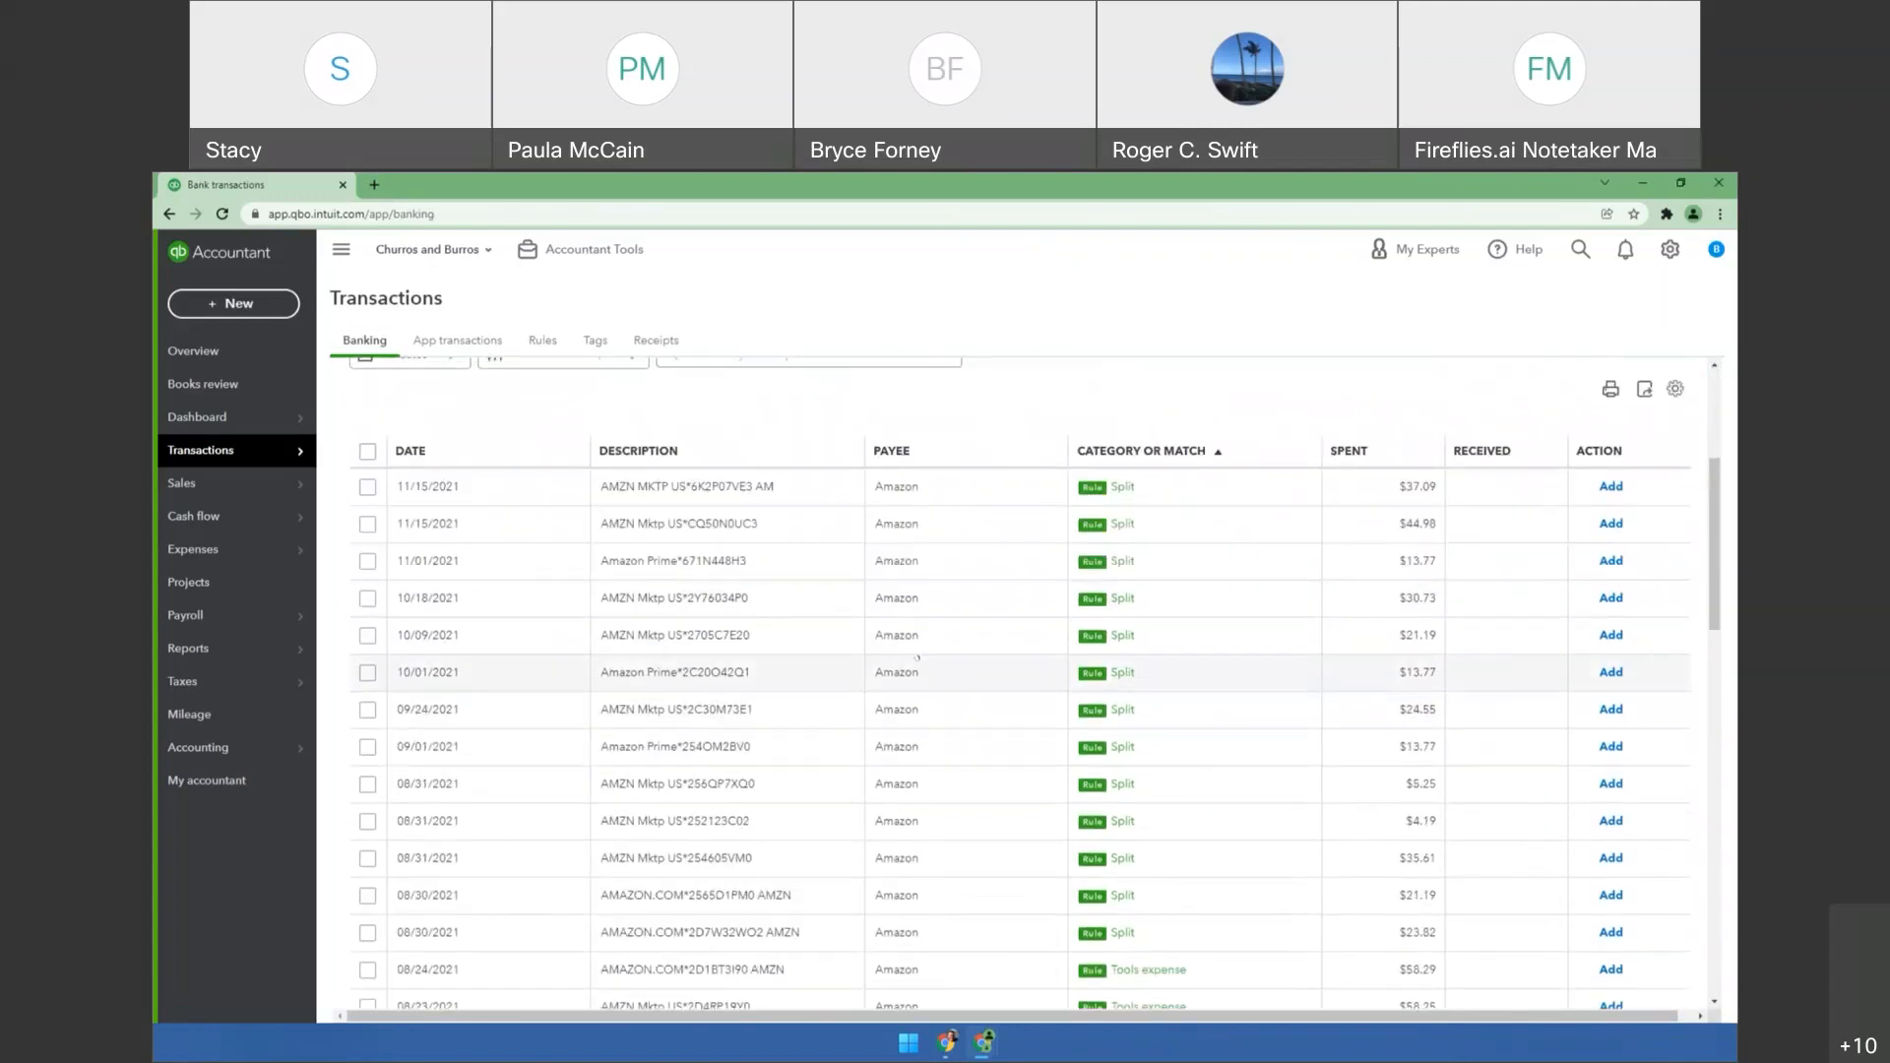
scroll(838, 605, "up", 2)
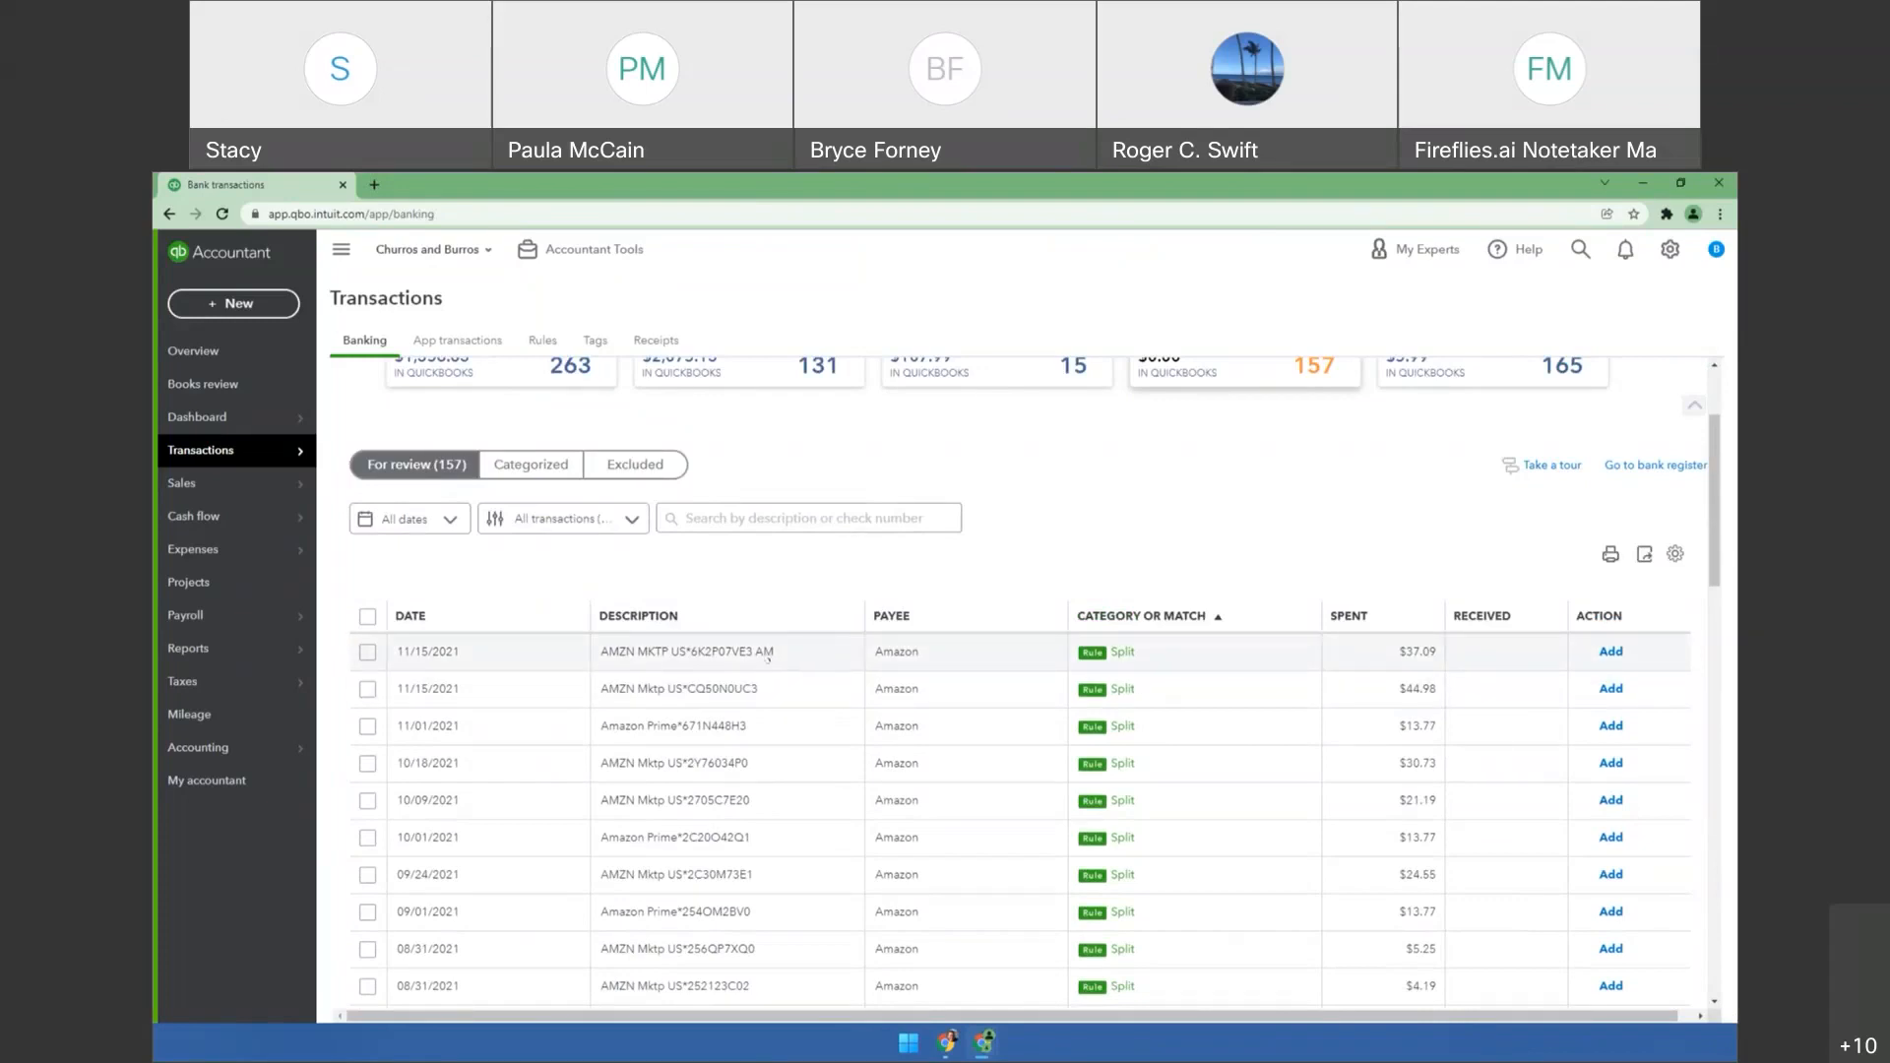
scroll(788, 655, "down", 2)
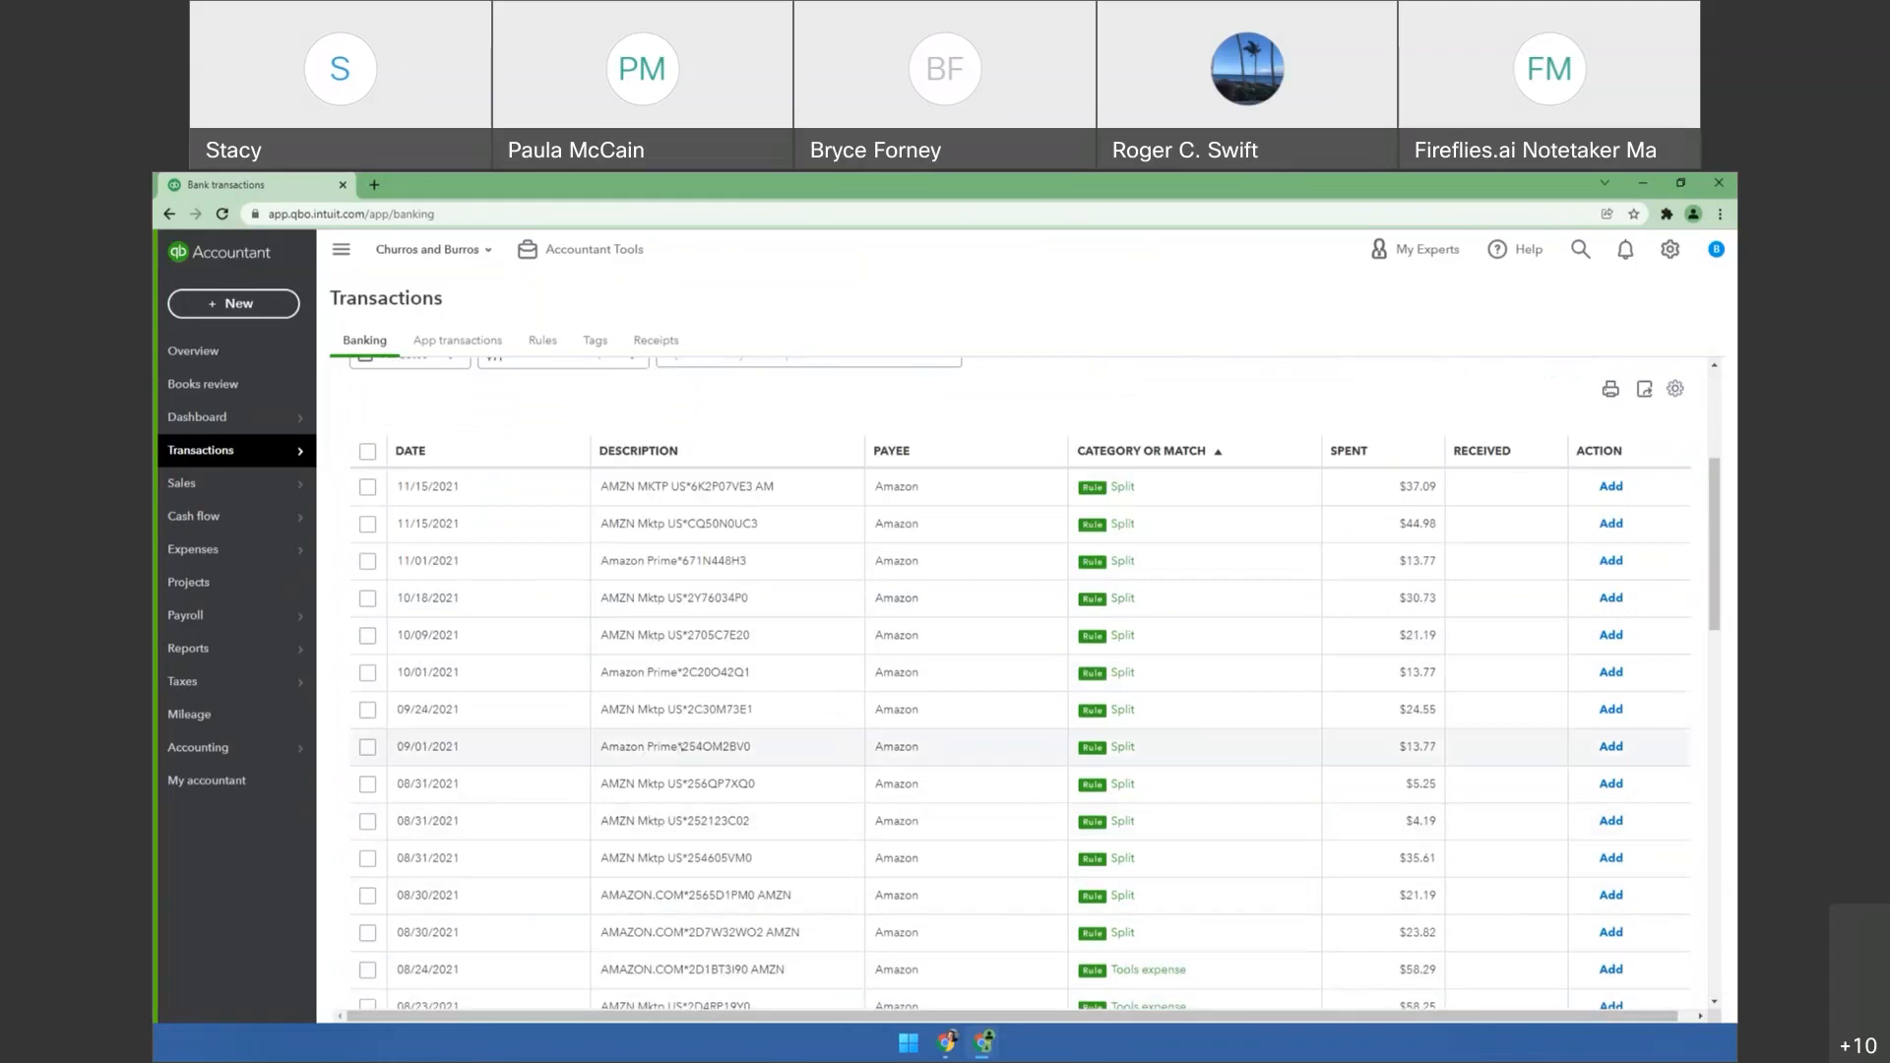
scroll(756, 676, "down", 4)
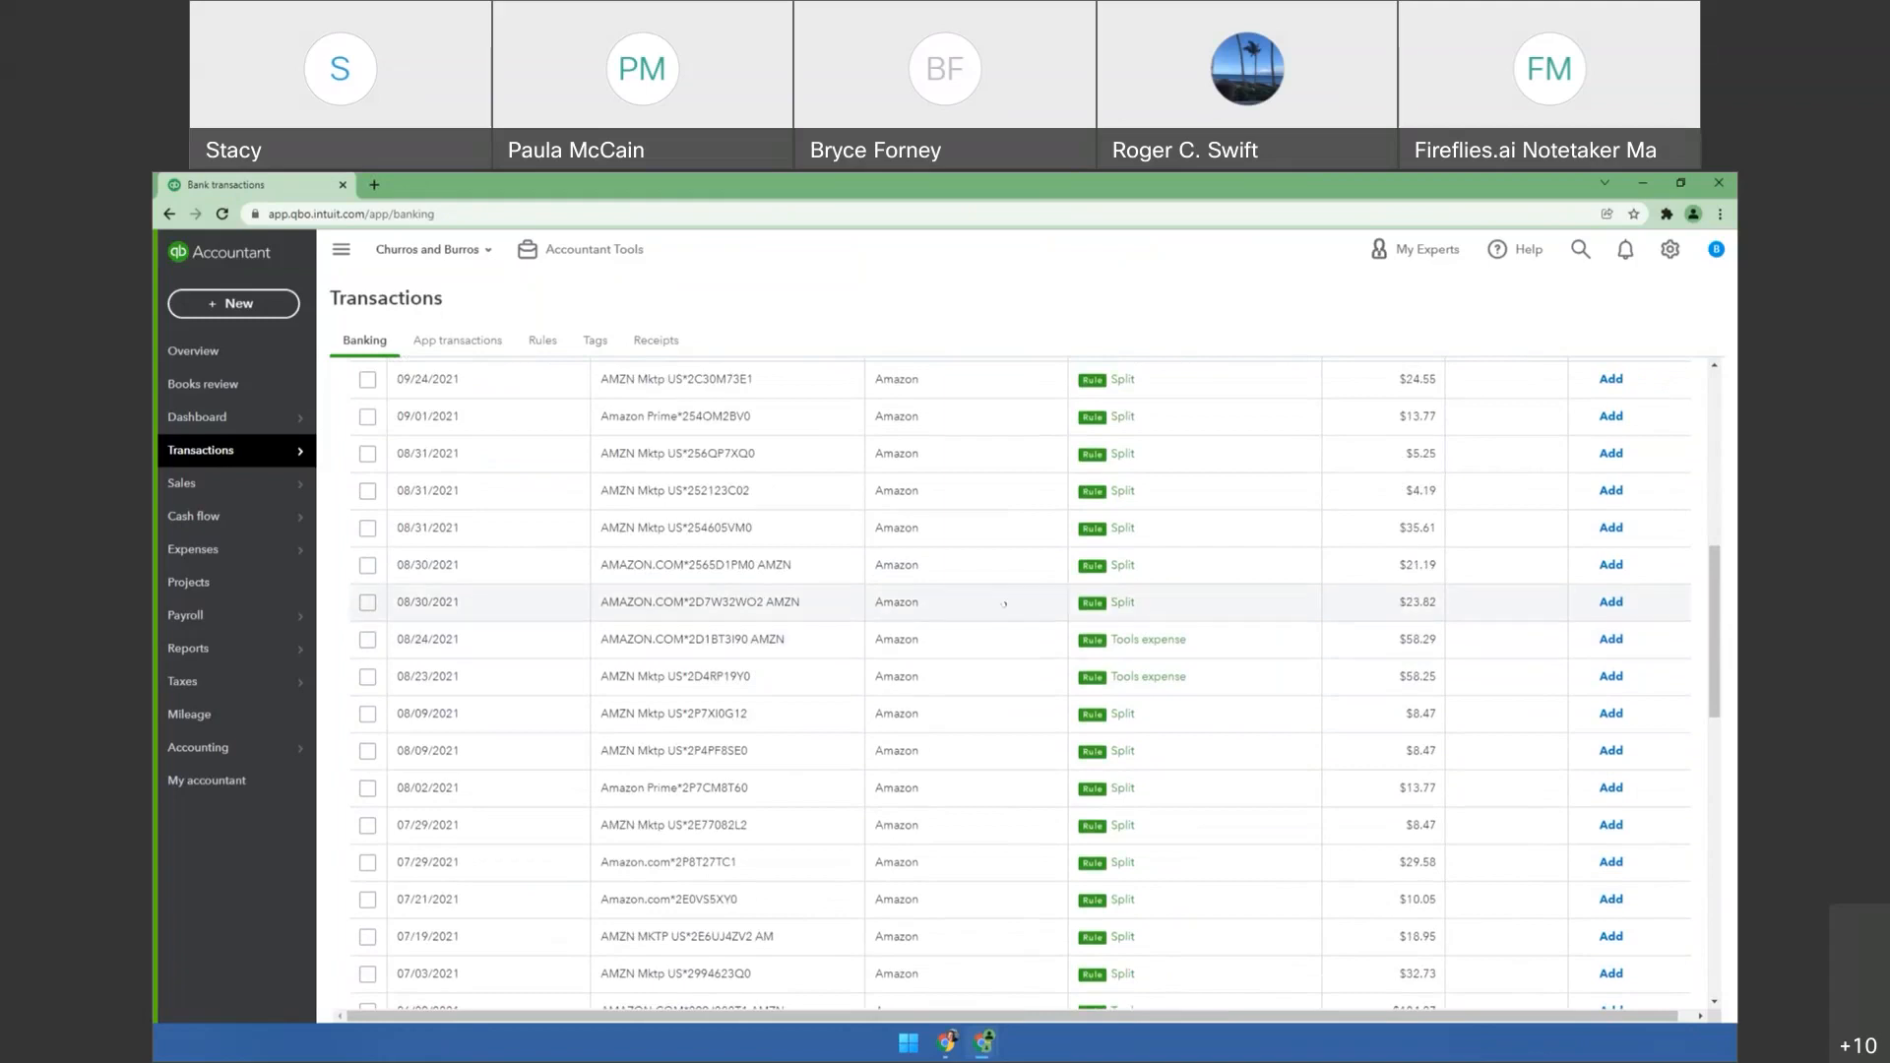
scroll(1213, 644, "up", 10)
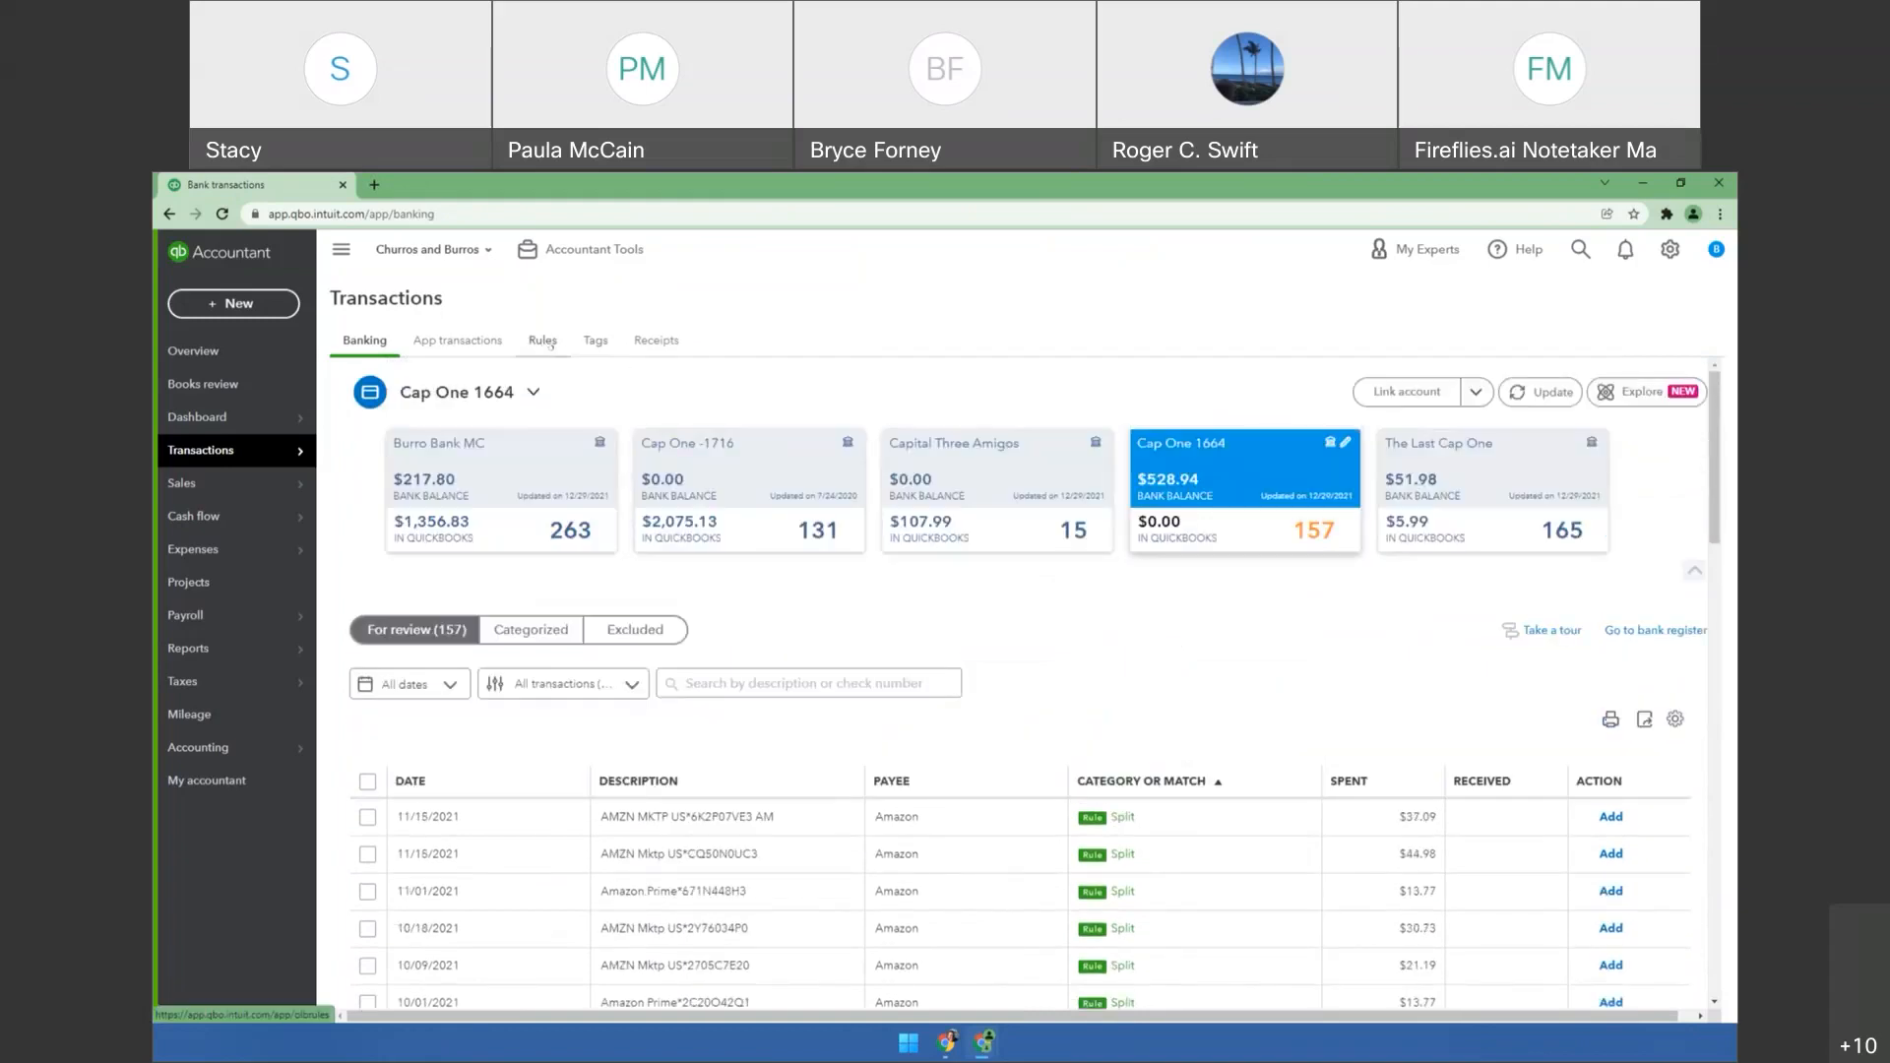
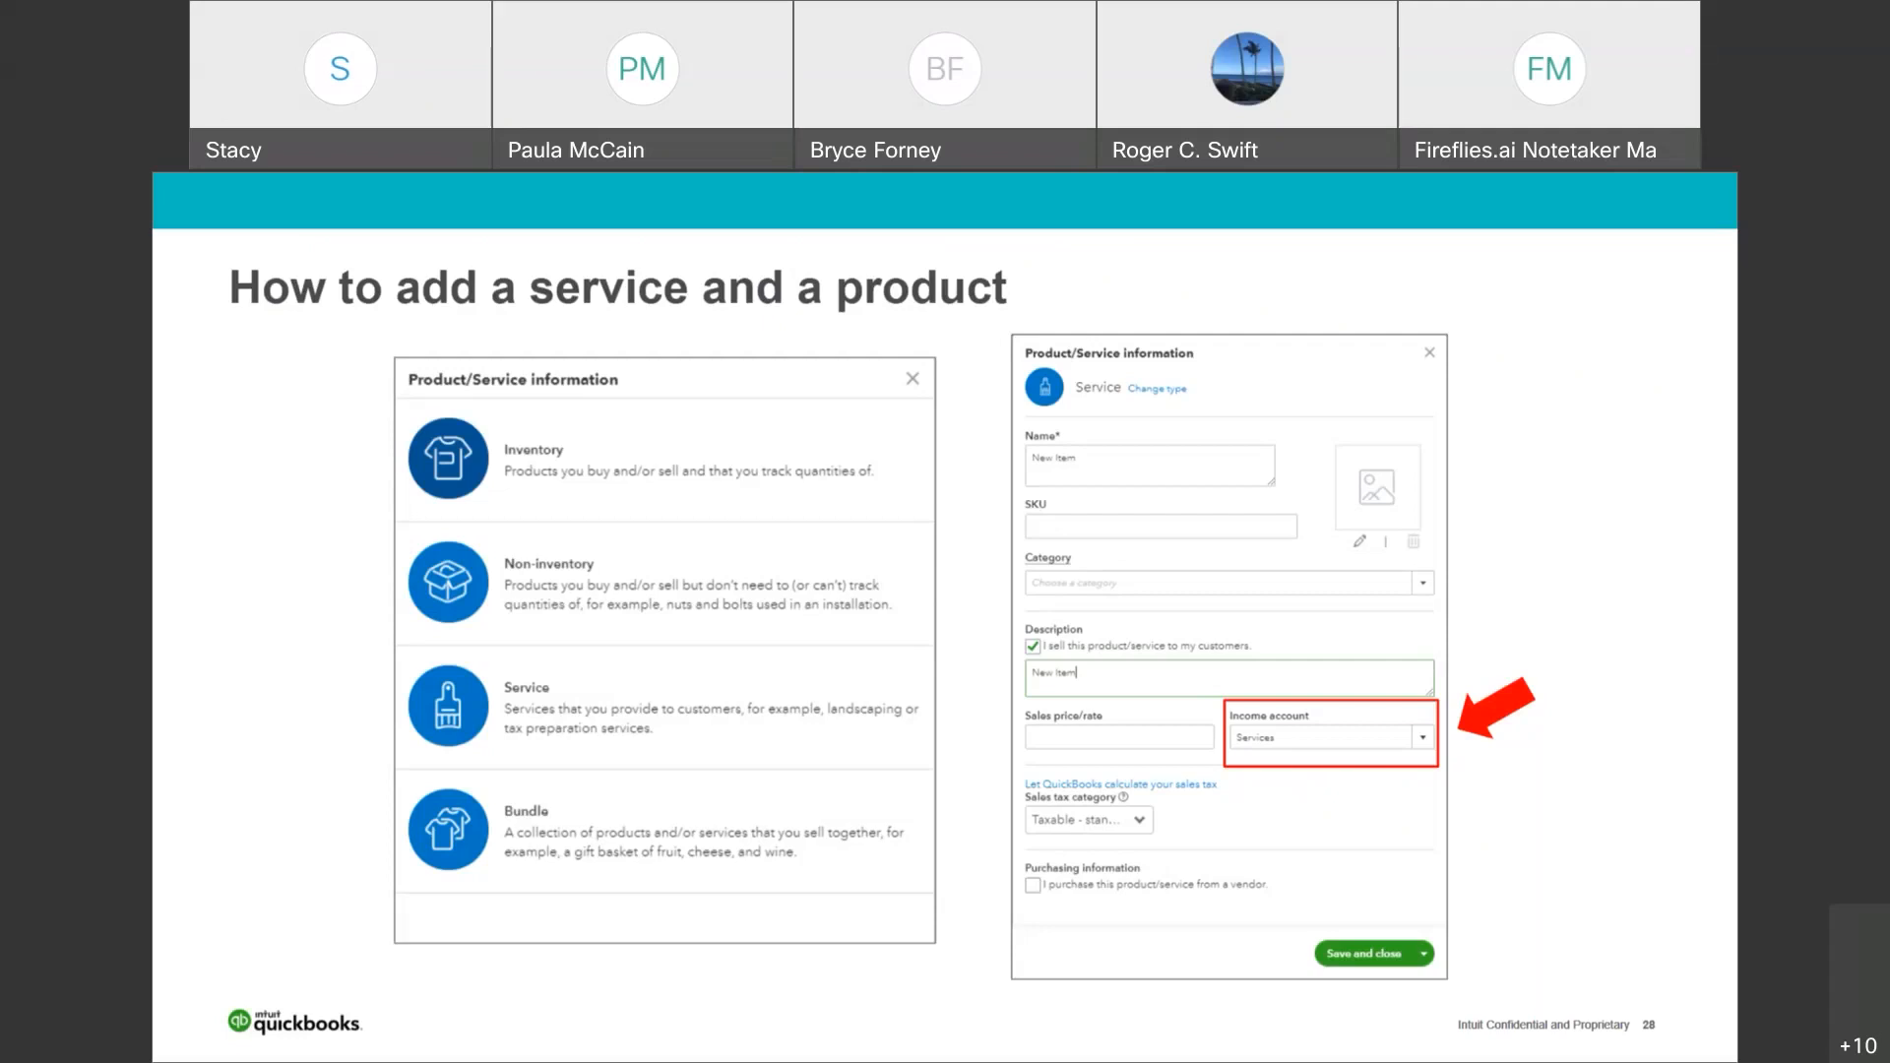
Switch from the slides to QuickBooks Online and open the products and services list.
key("alt+Tab")
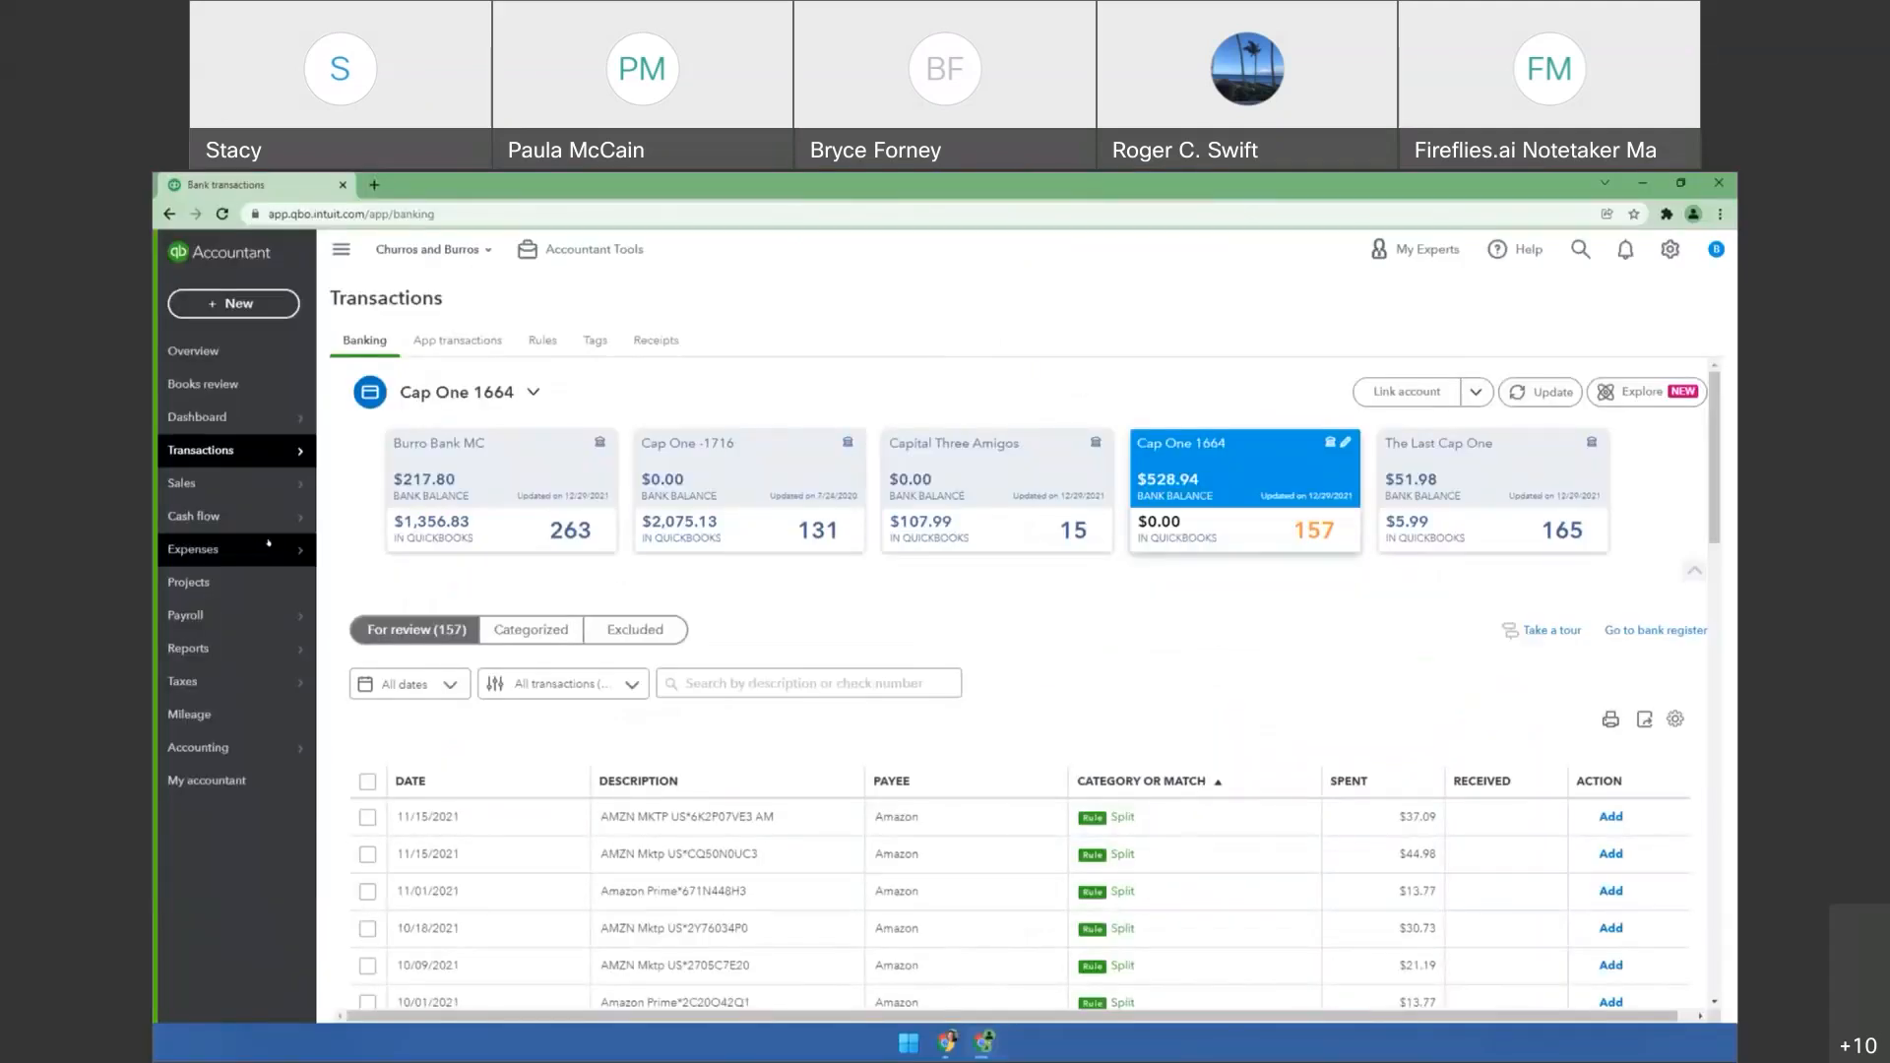
mouse_move(255, 491)
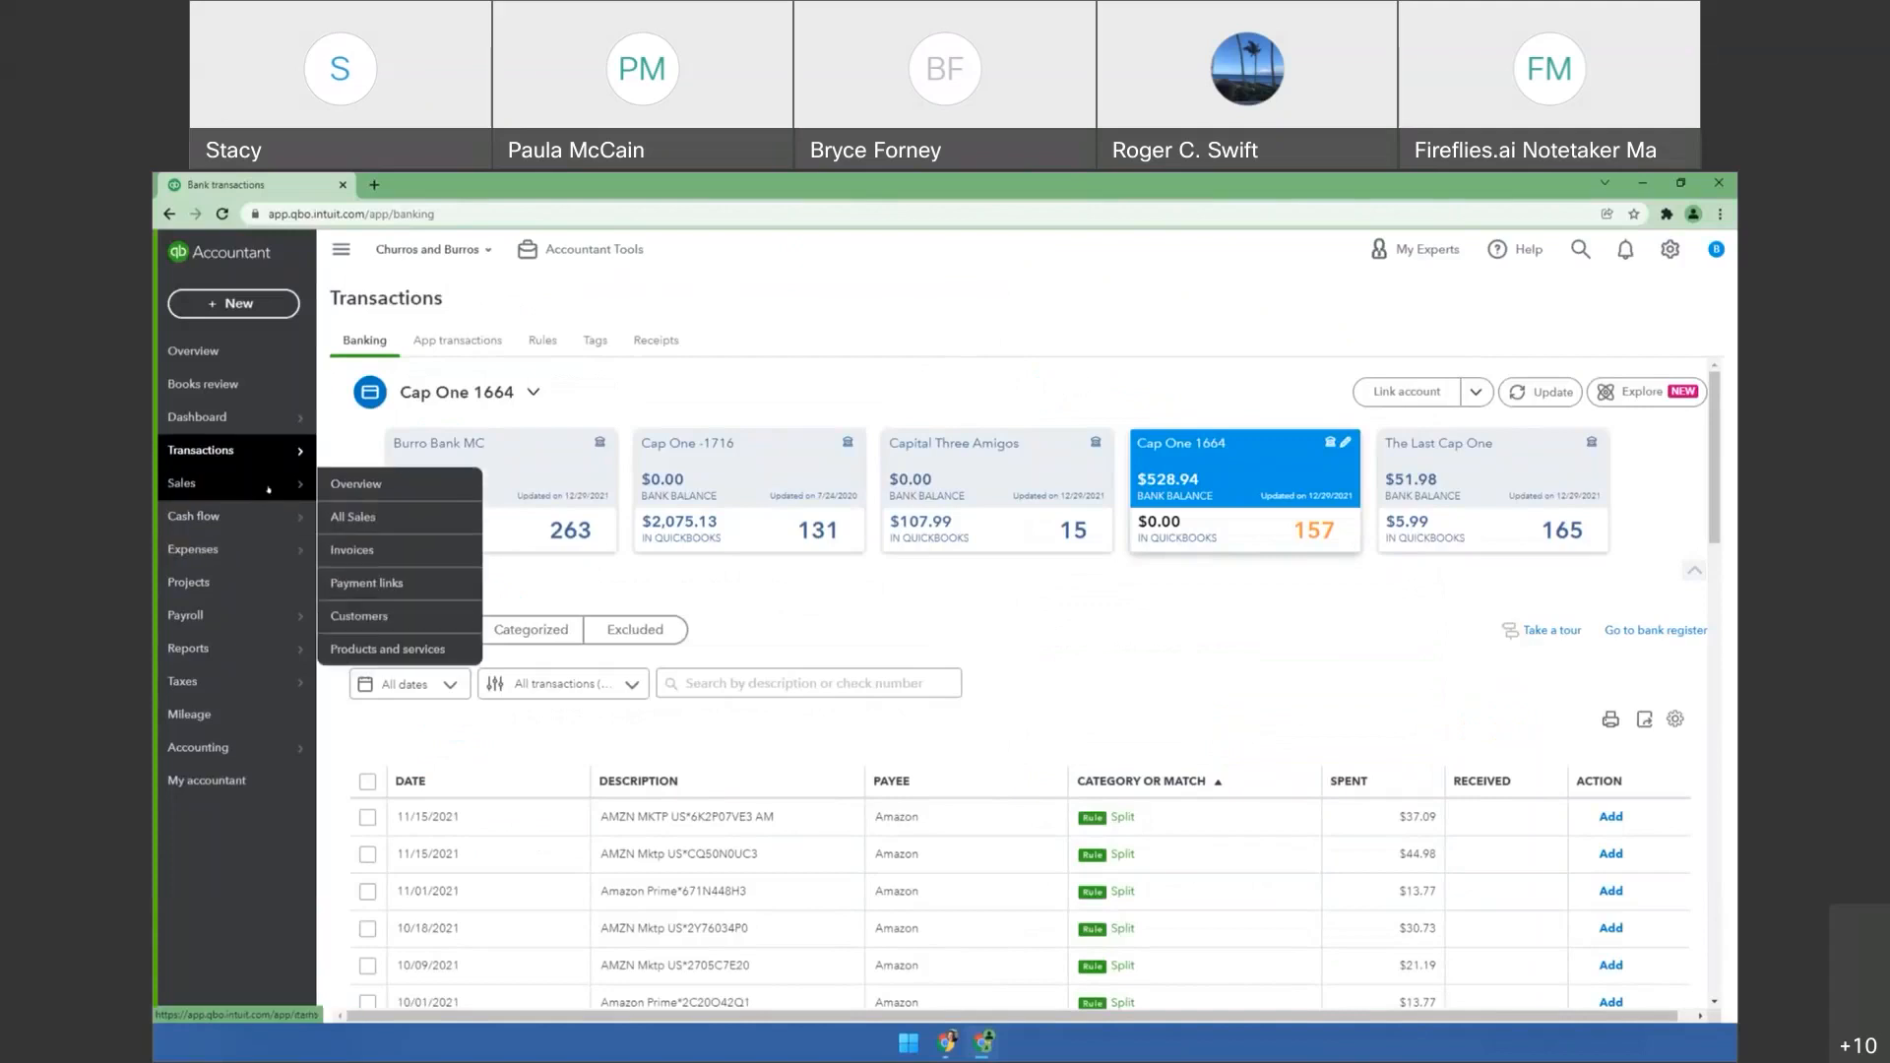
left_click(387, 649)
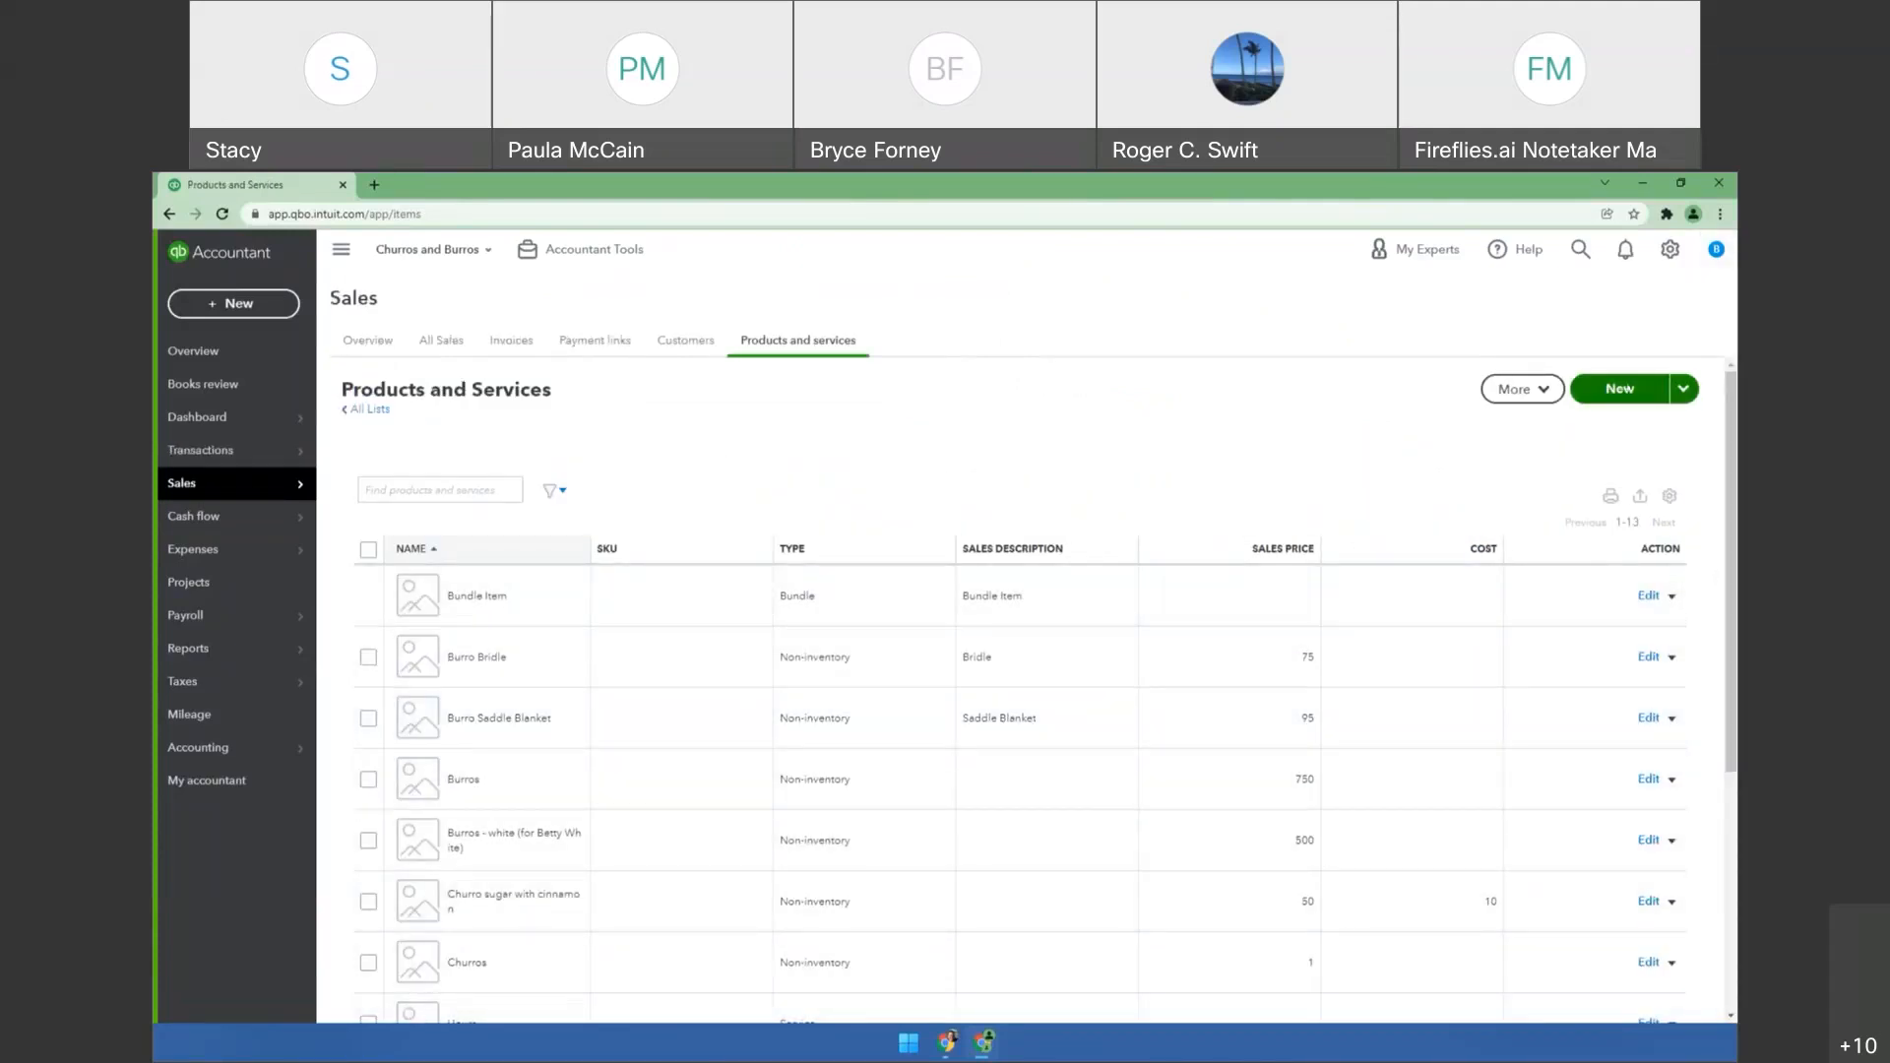
Start a new service item named Burro cleaning and check its category choices without assigning one.
left_click(1619, 389)
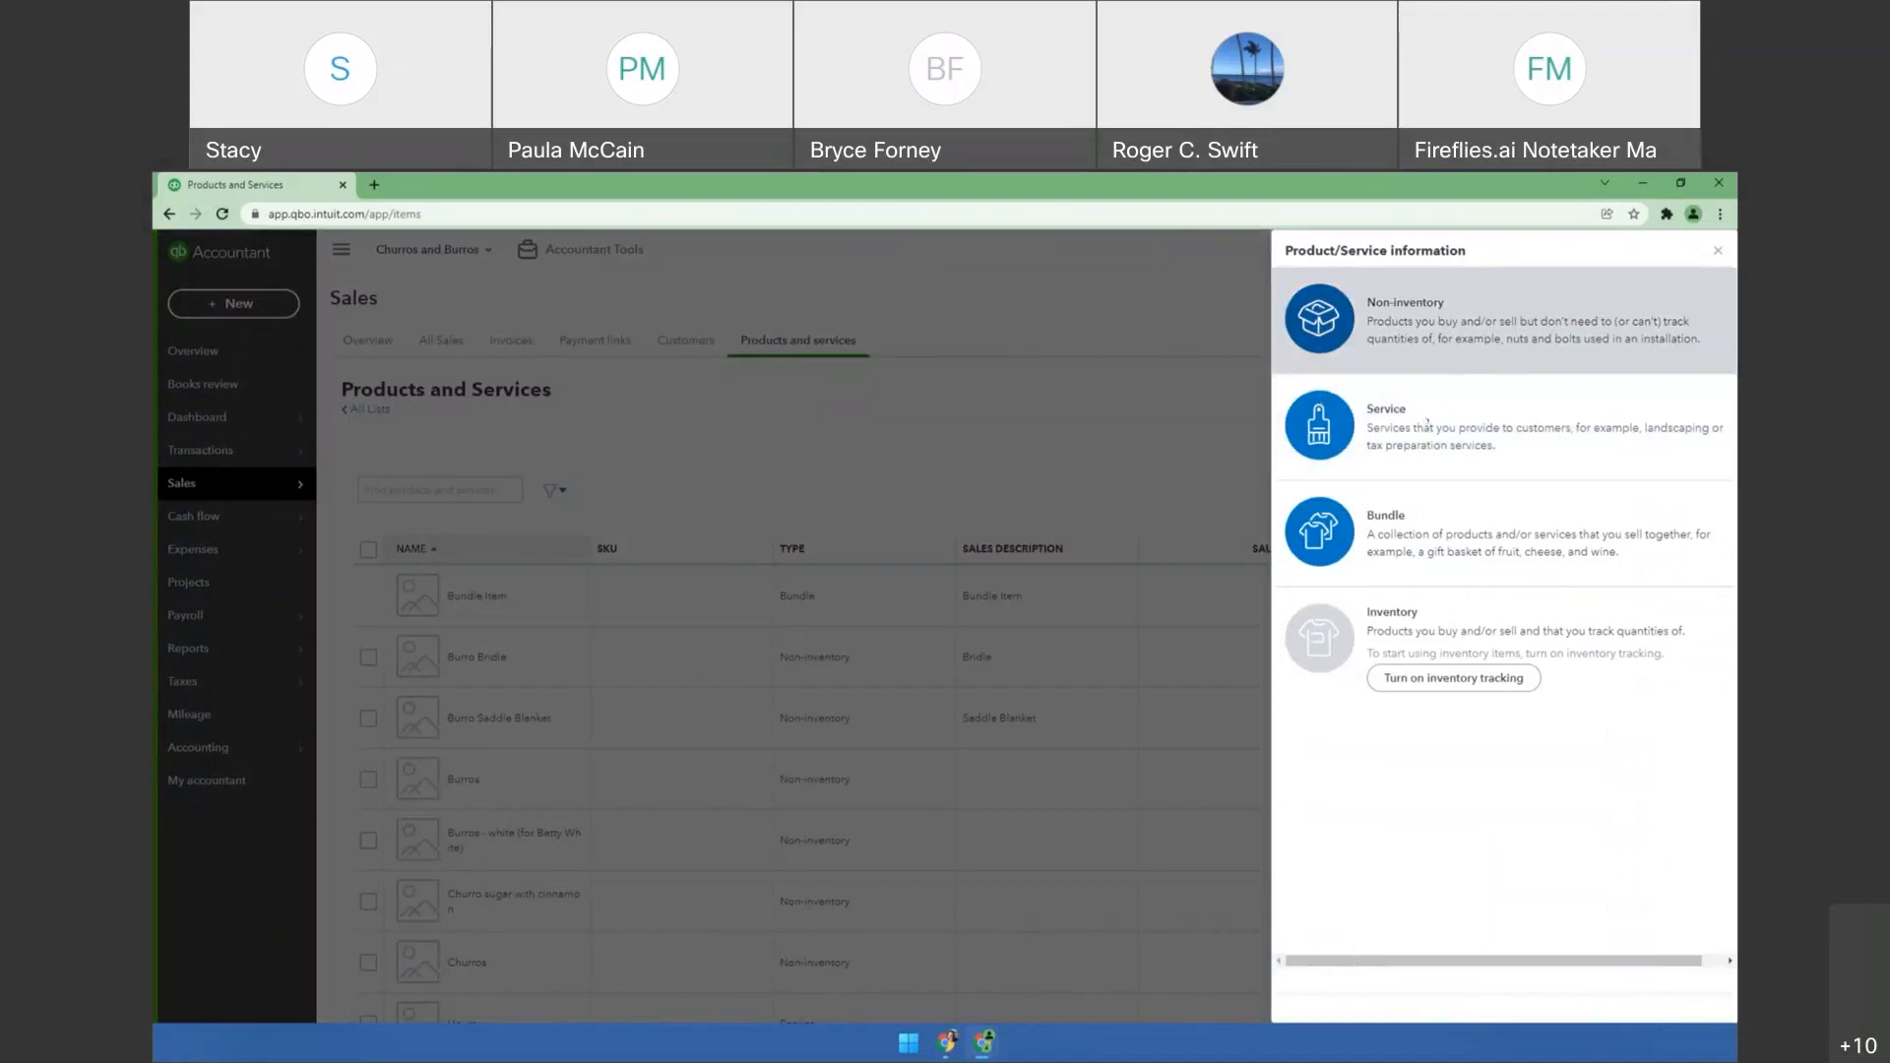
left_click(1437, 445)
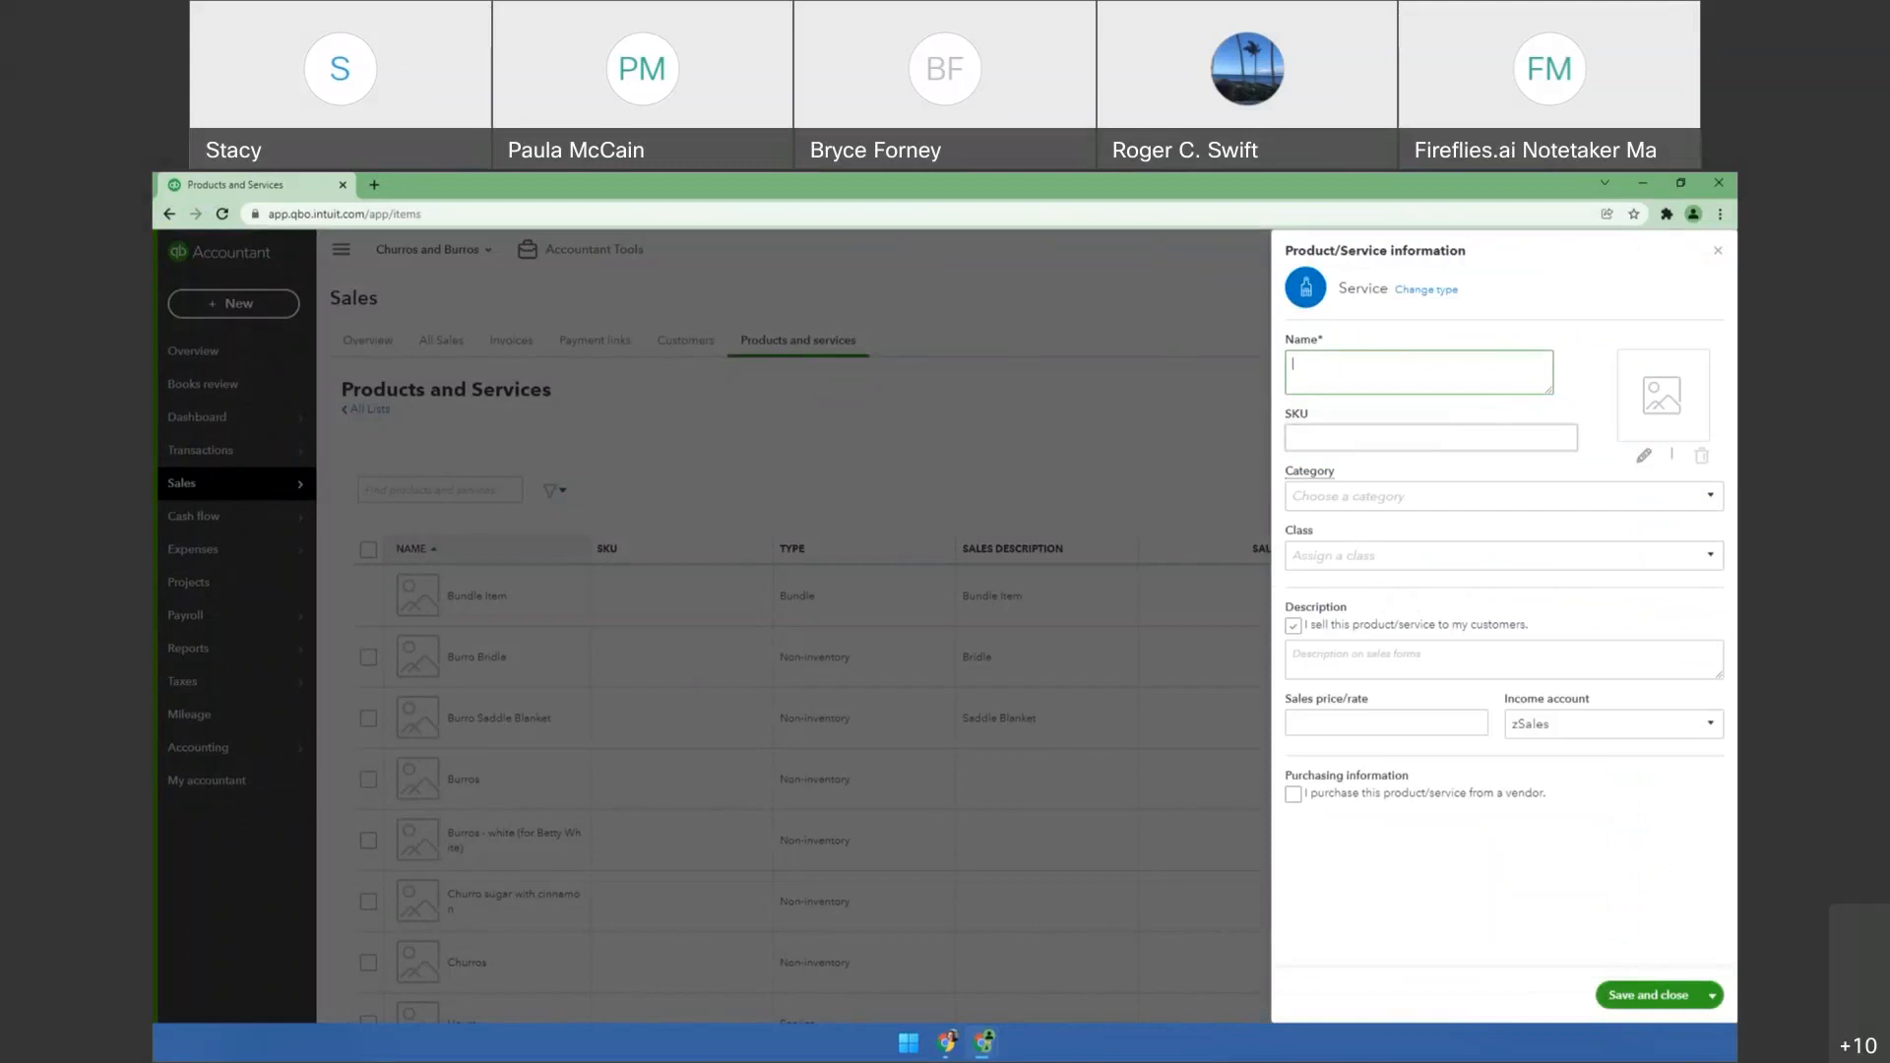
type("Burro cleaning")
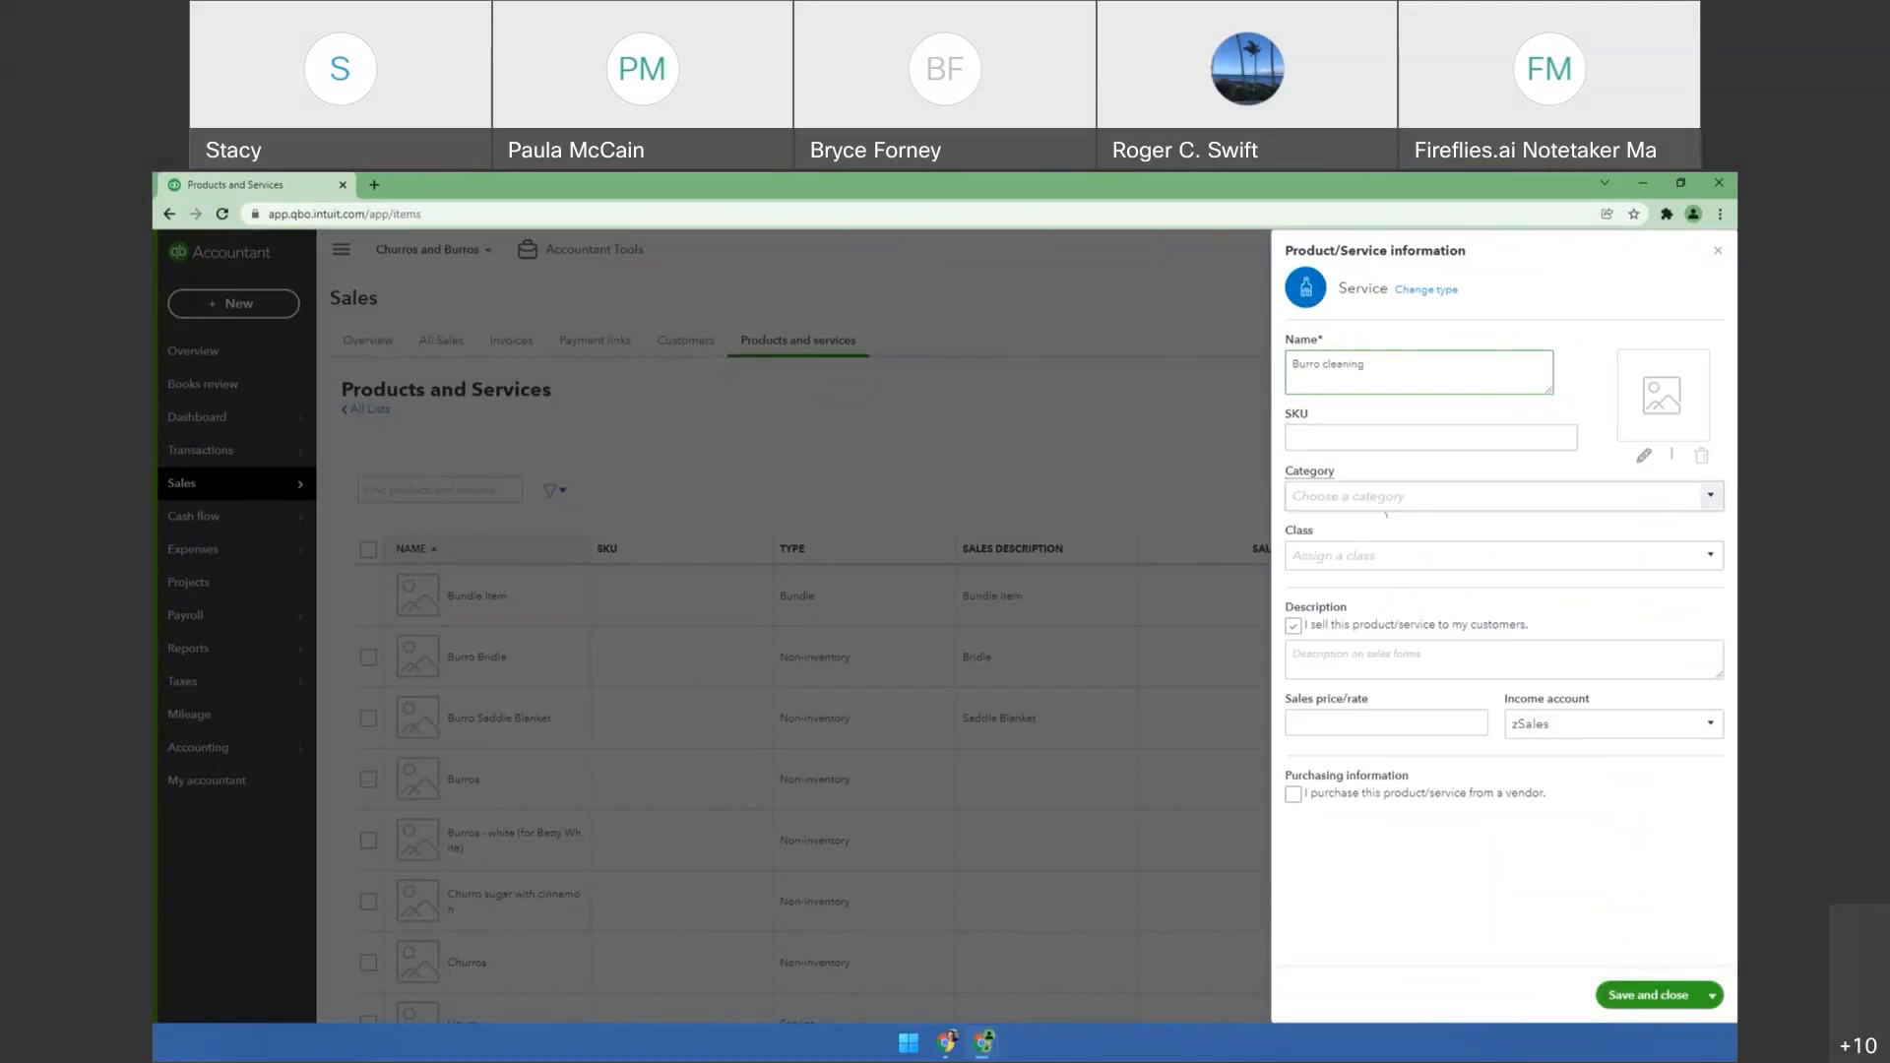
left_click(1713, 499)
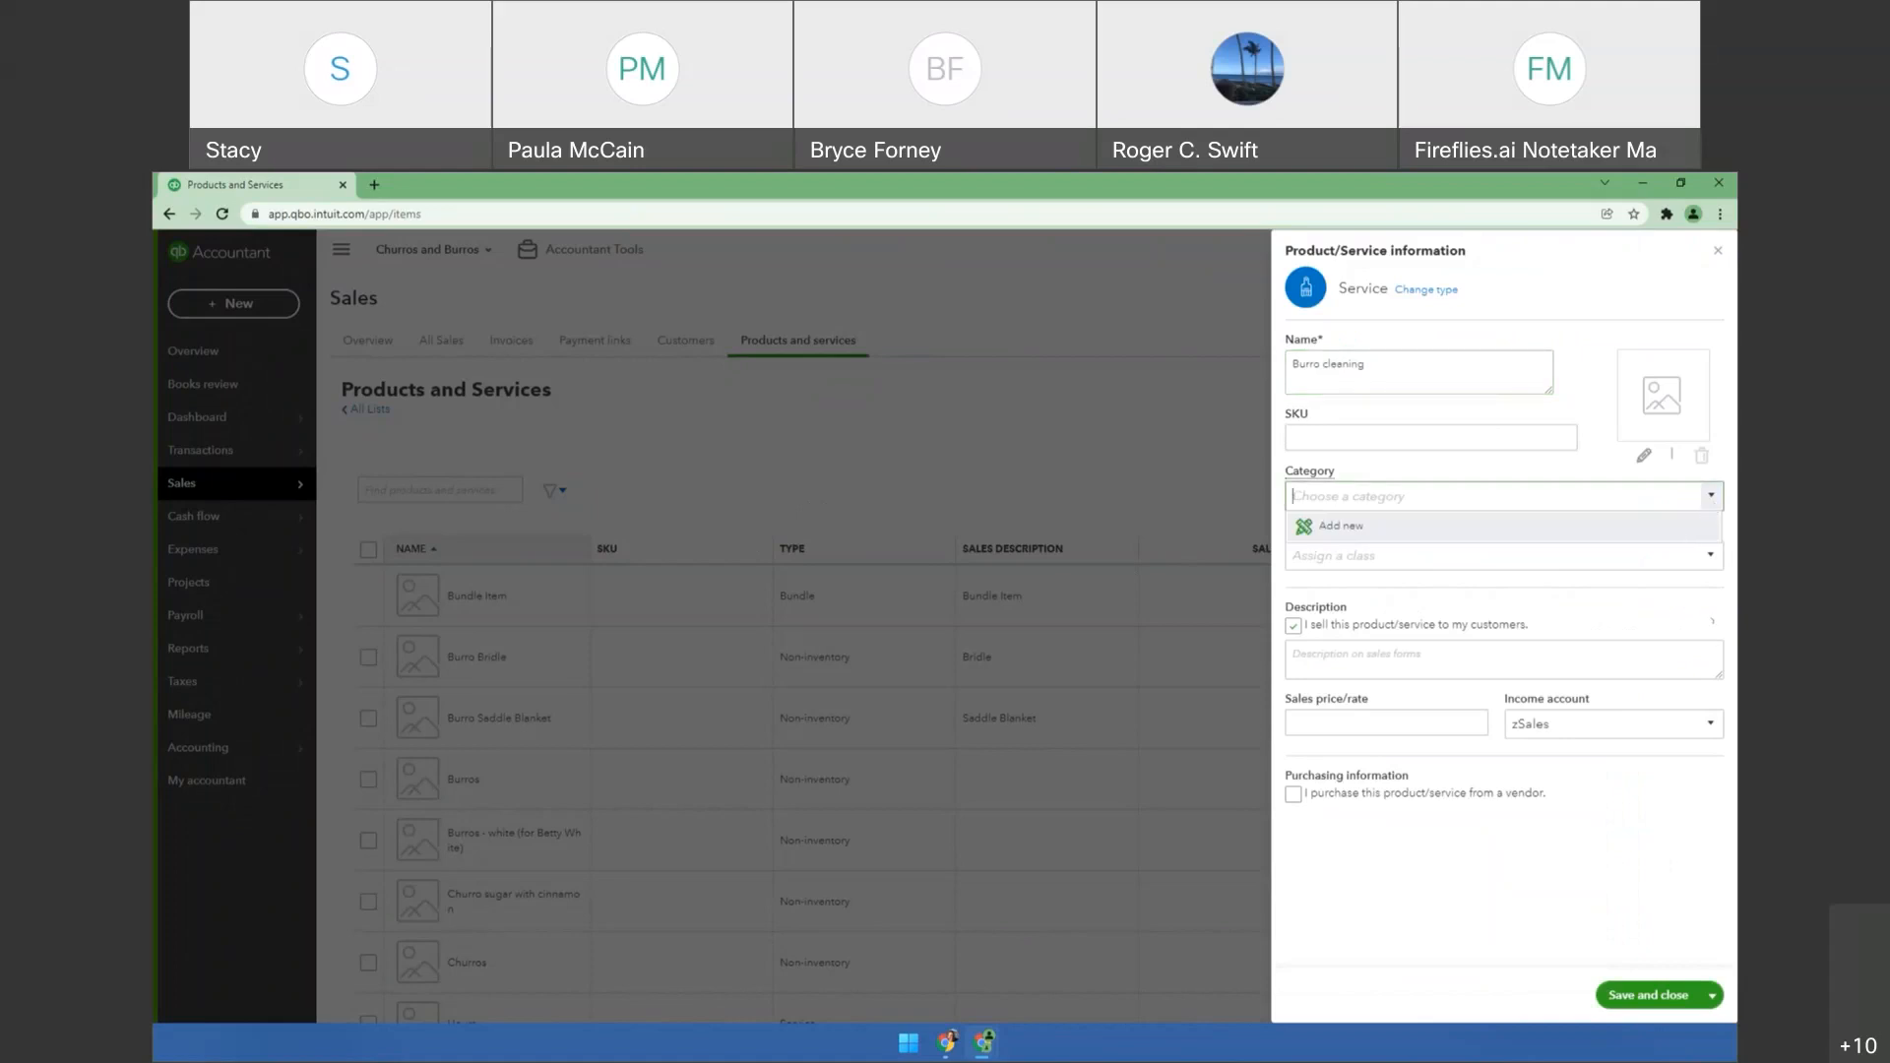
left_click(1713, 621)
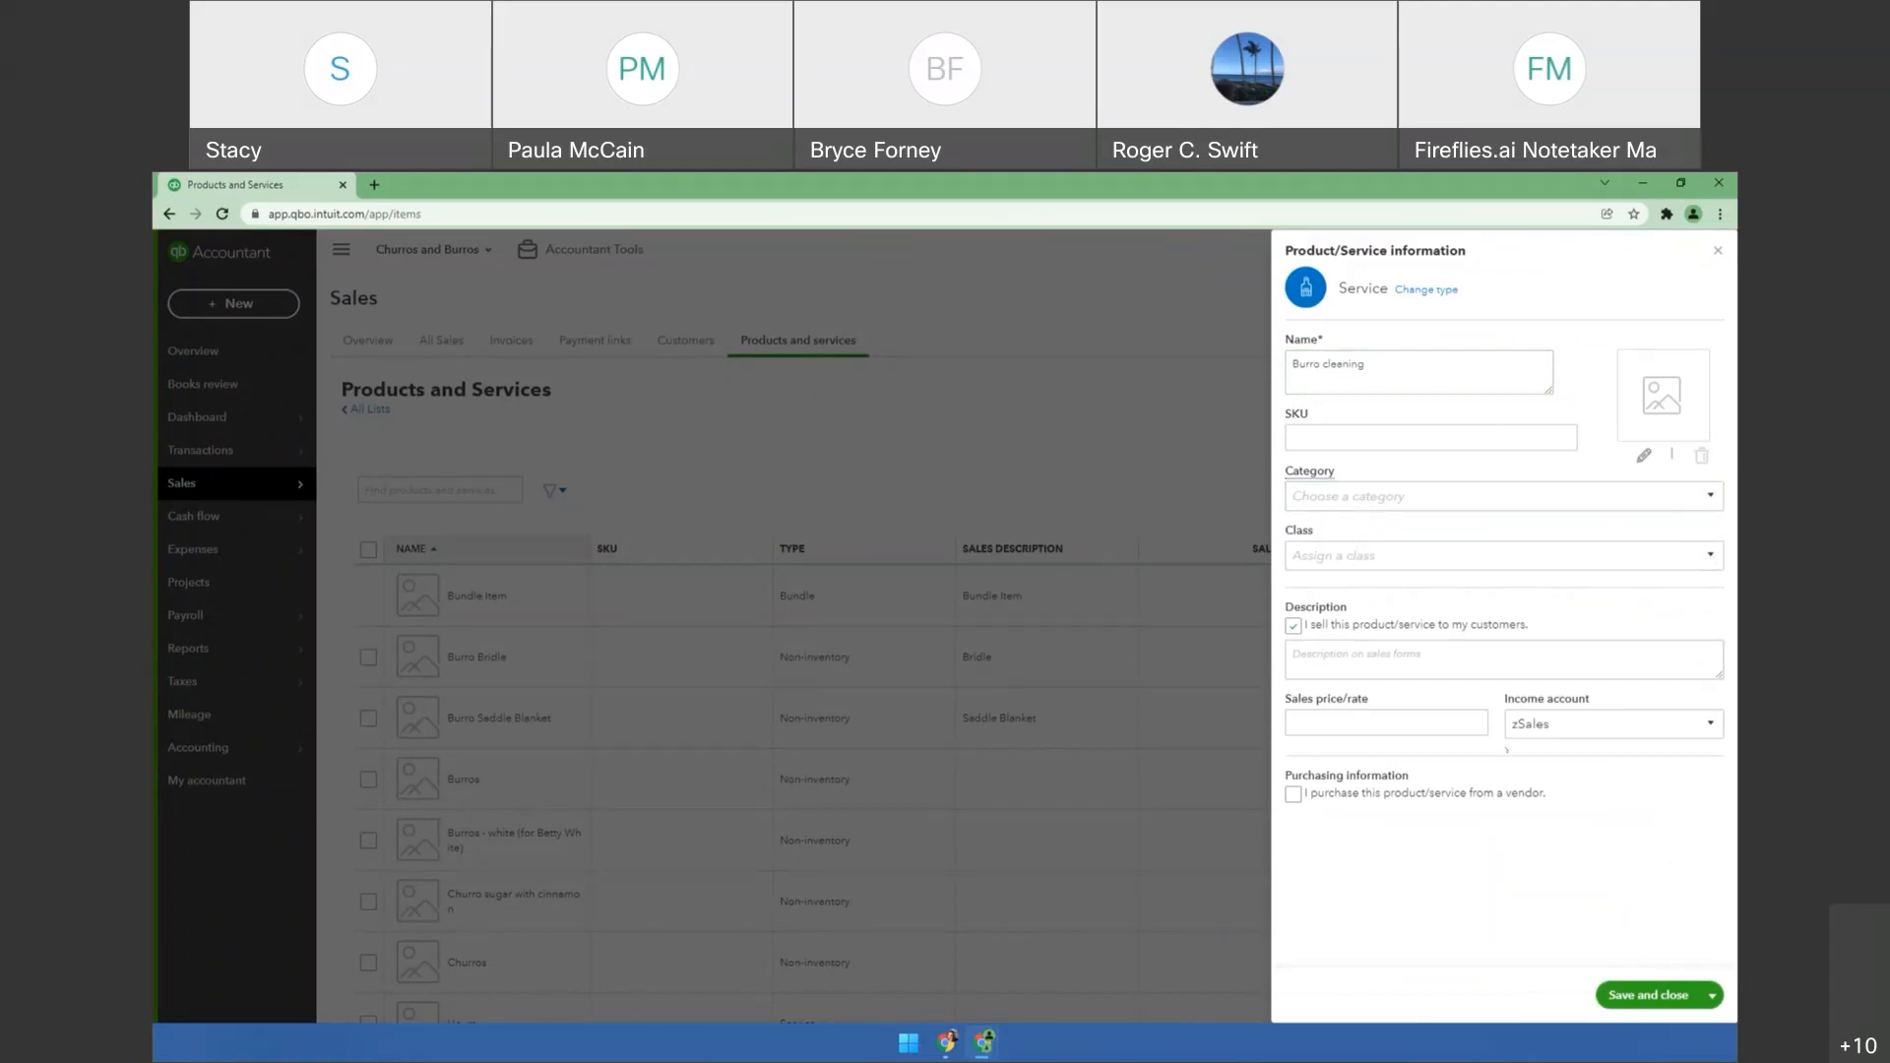
Set the Burro cleaning item's income account to Burros revenue/sales.
left_click(1713, 725)
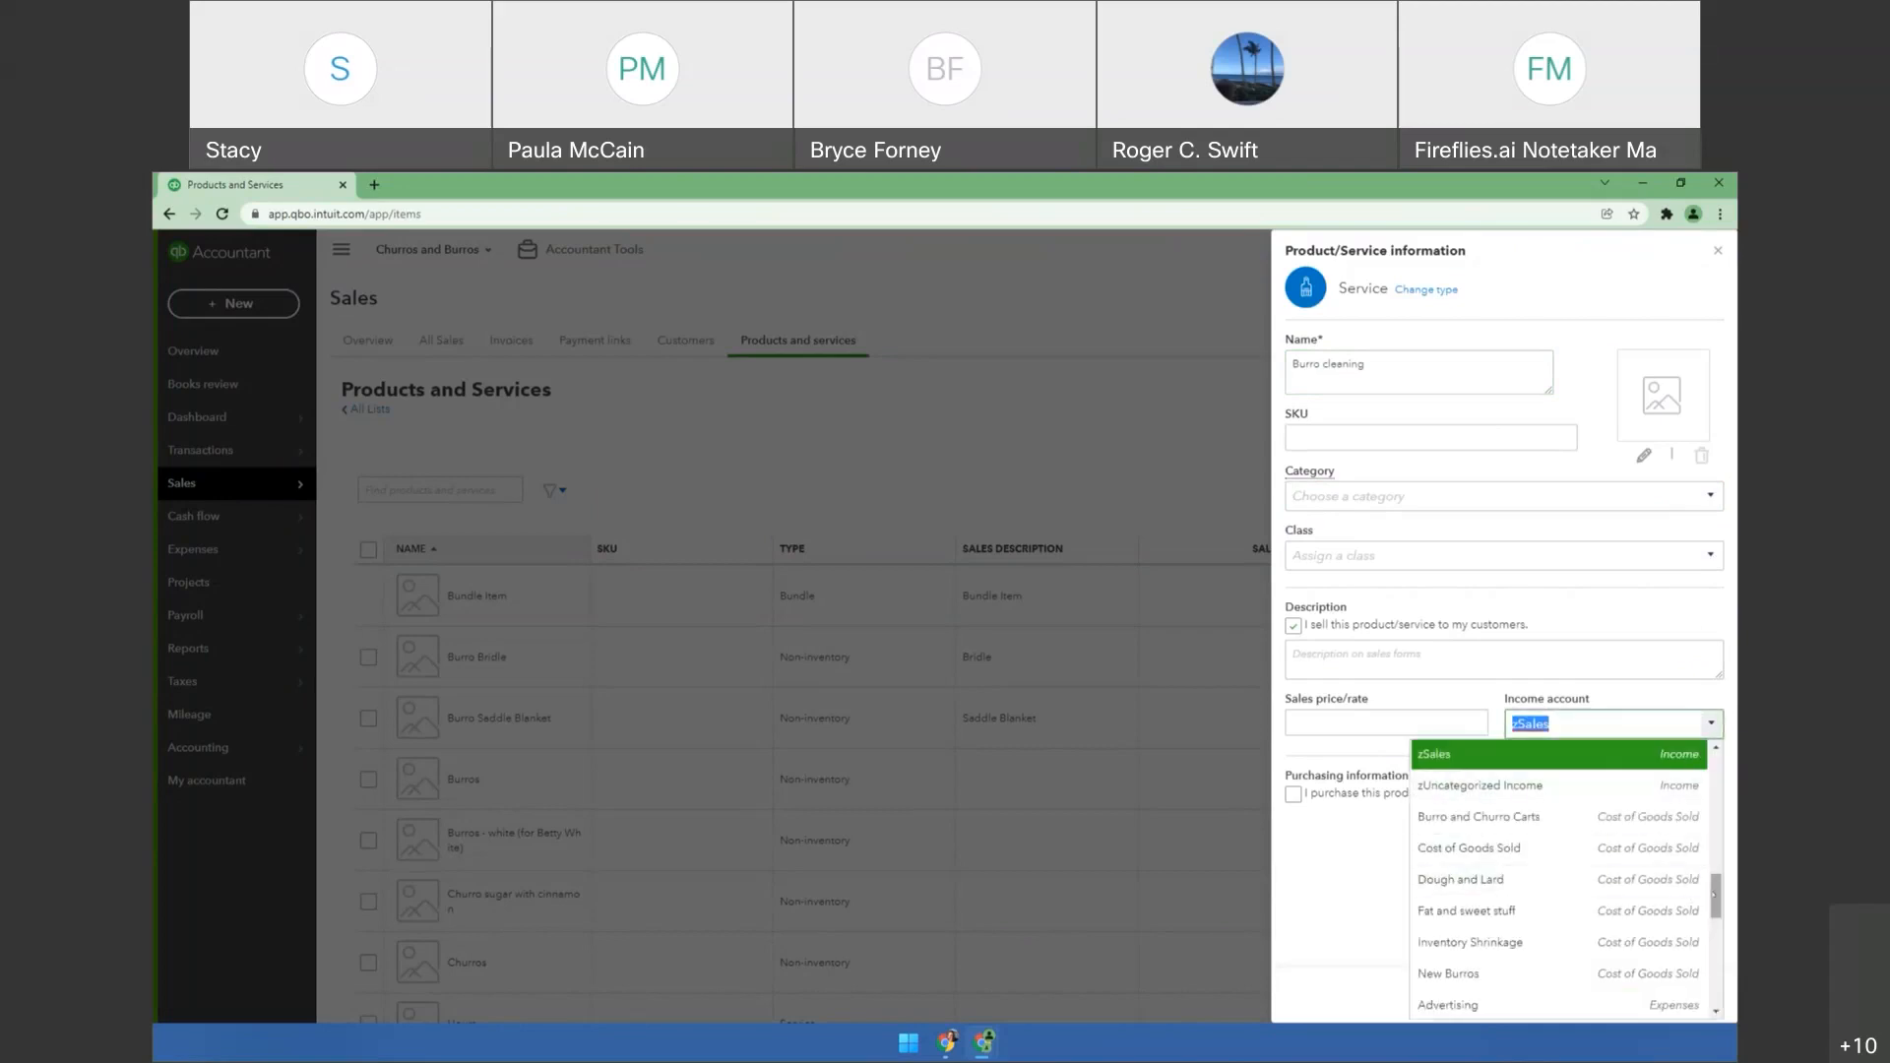
scroll(1714, 874, "up", 1)
scroll(1713, 870, "up", 1)
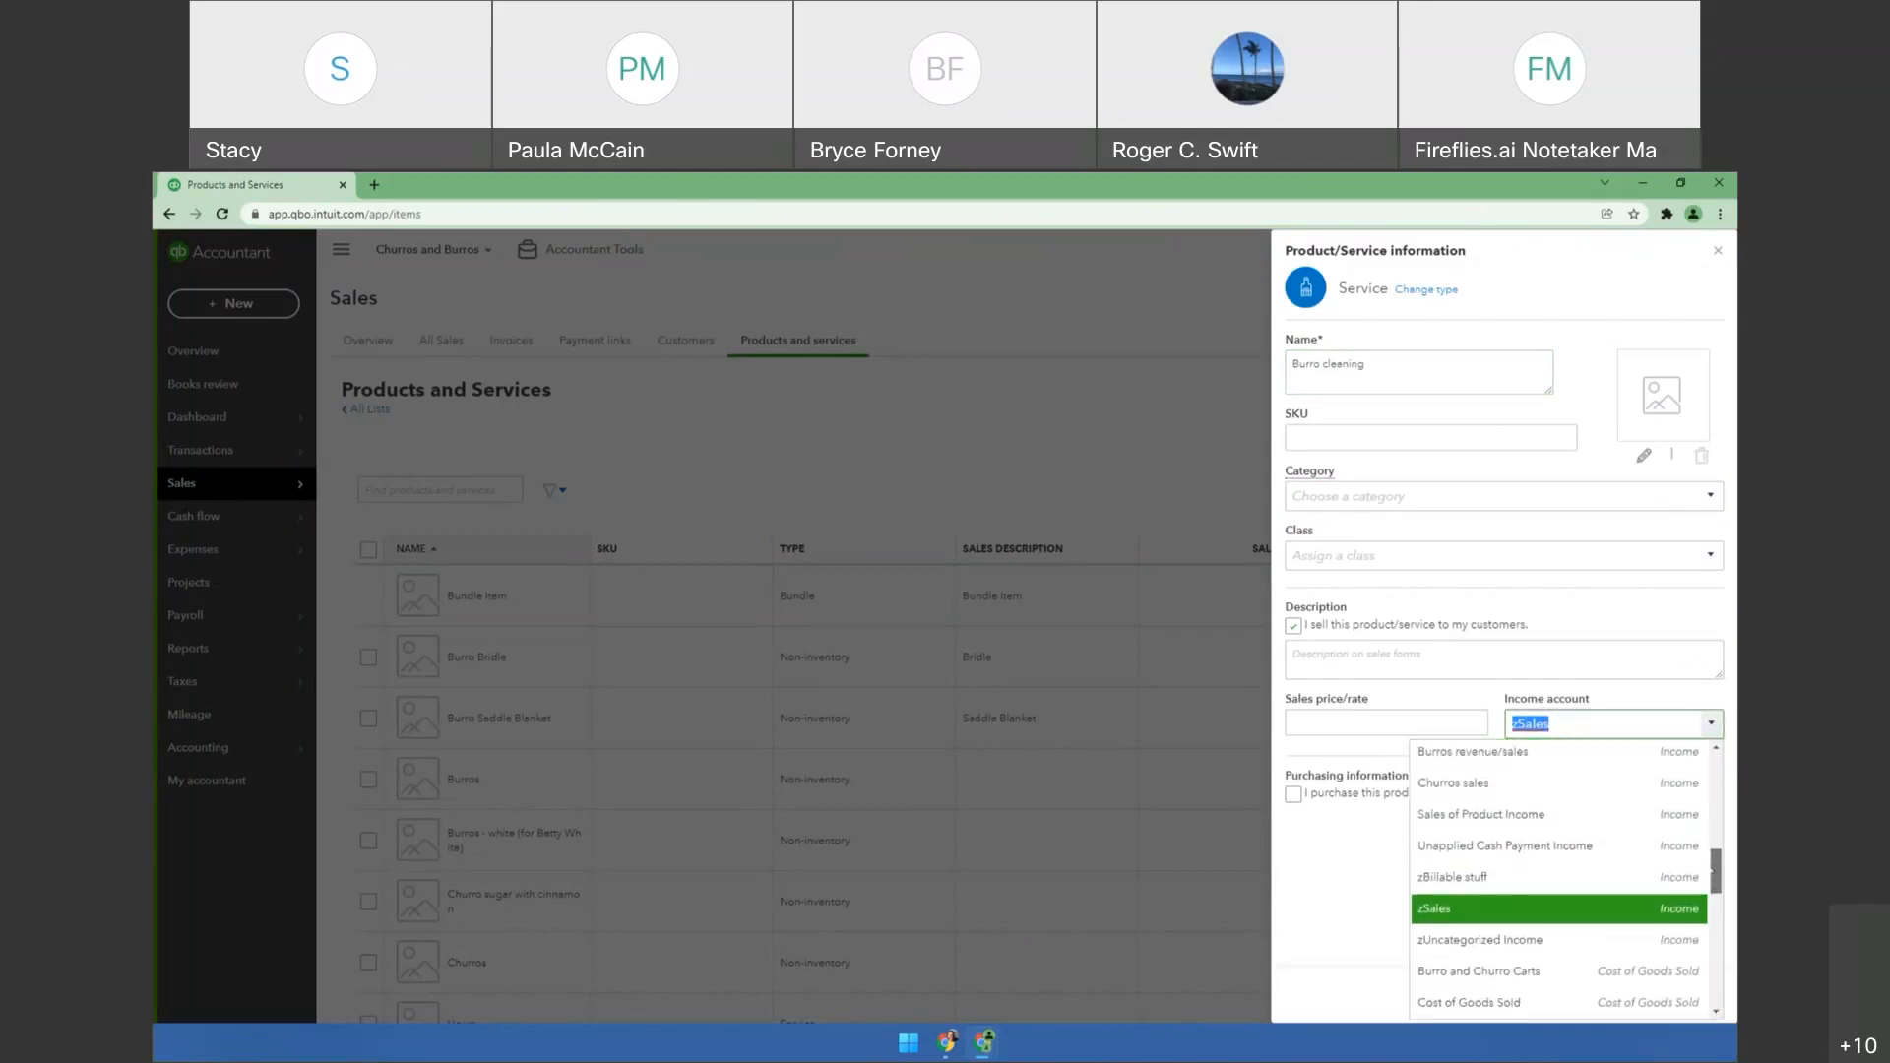
scroll(1713, 870, "up", 2)
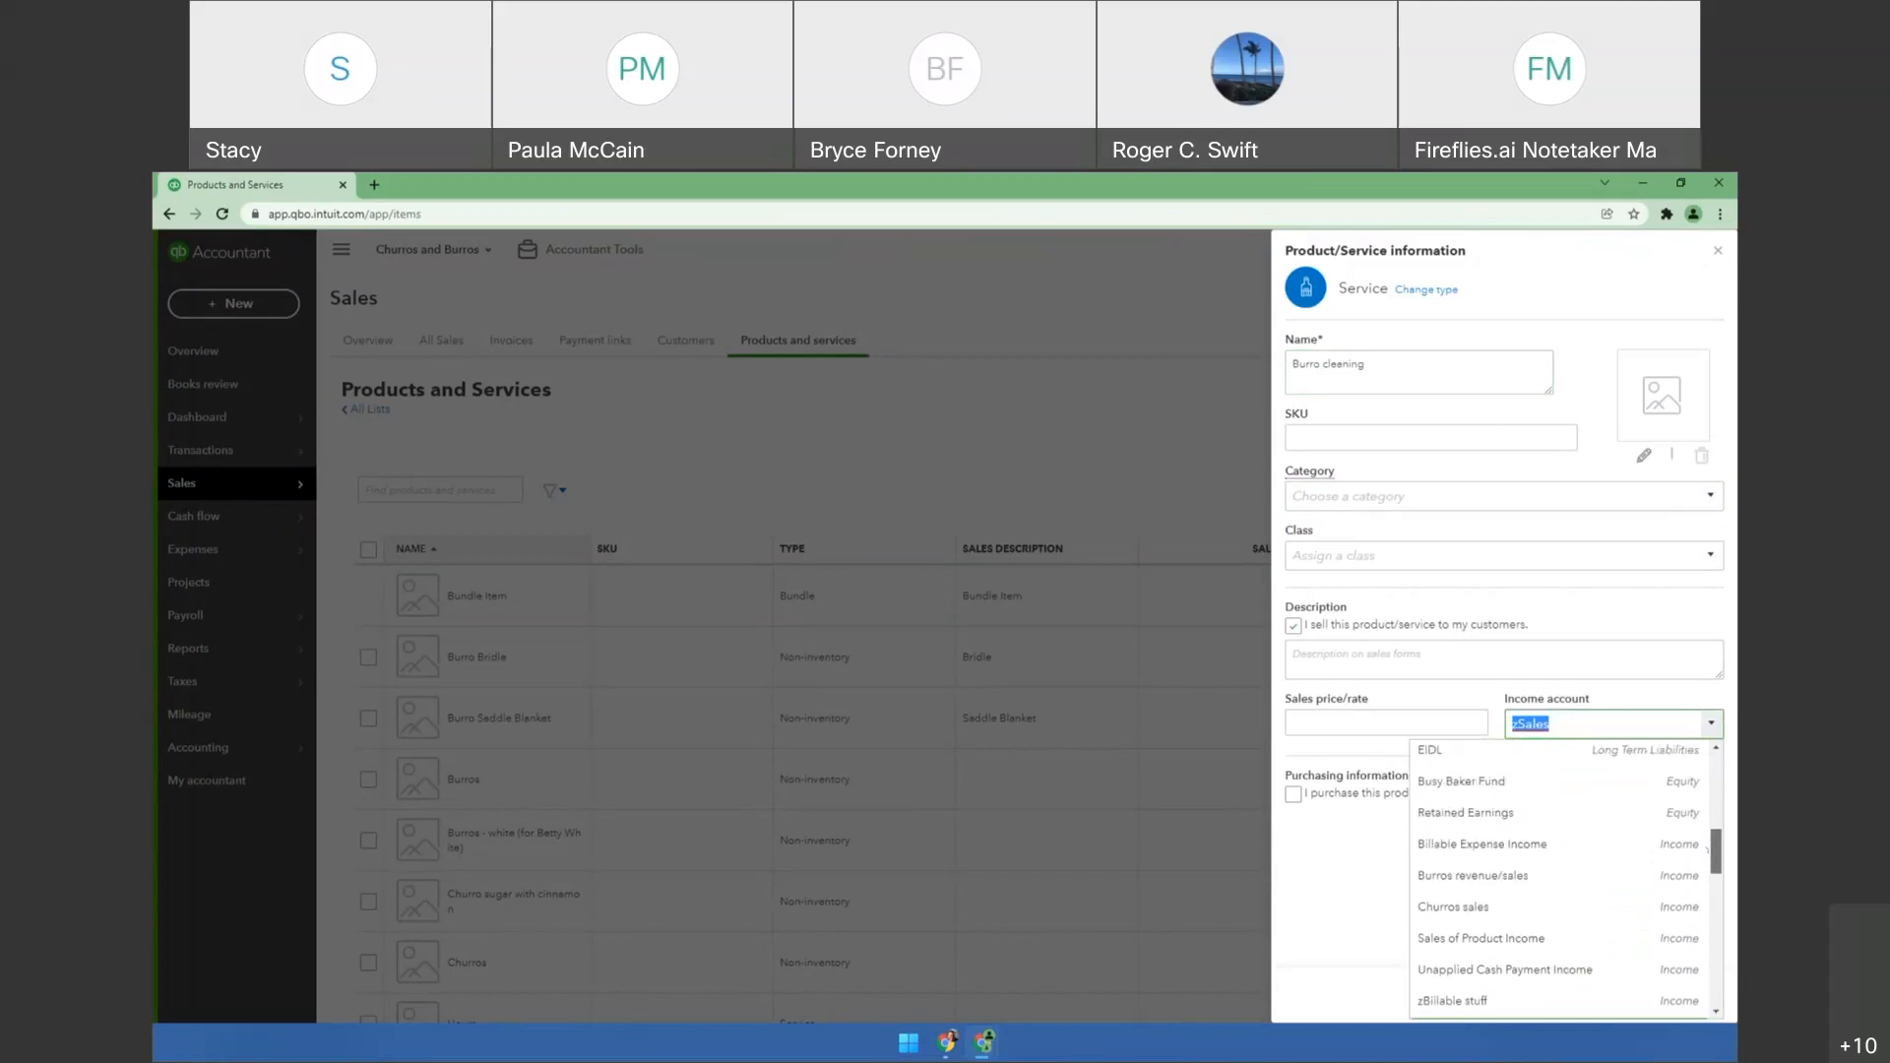
scroll(1709, 850, "down", 1)
scroll(1706, 860, "down", 2)
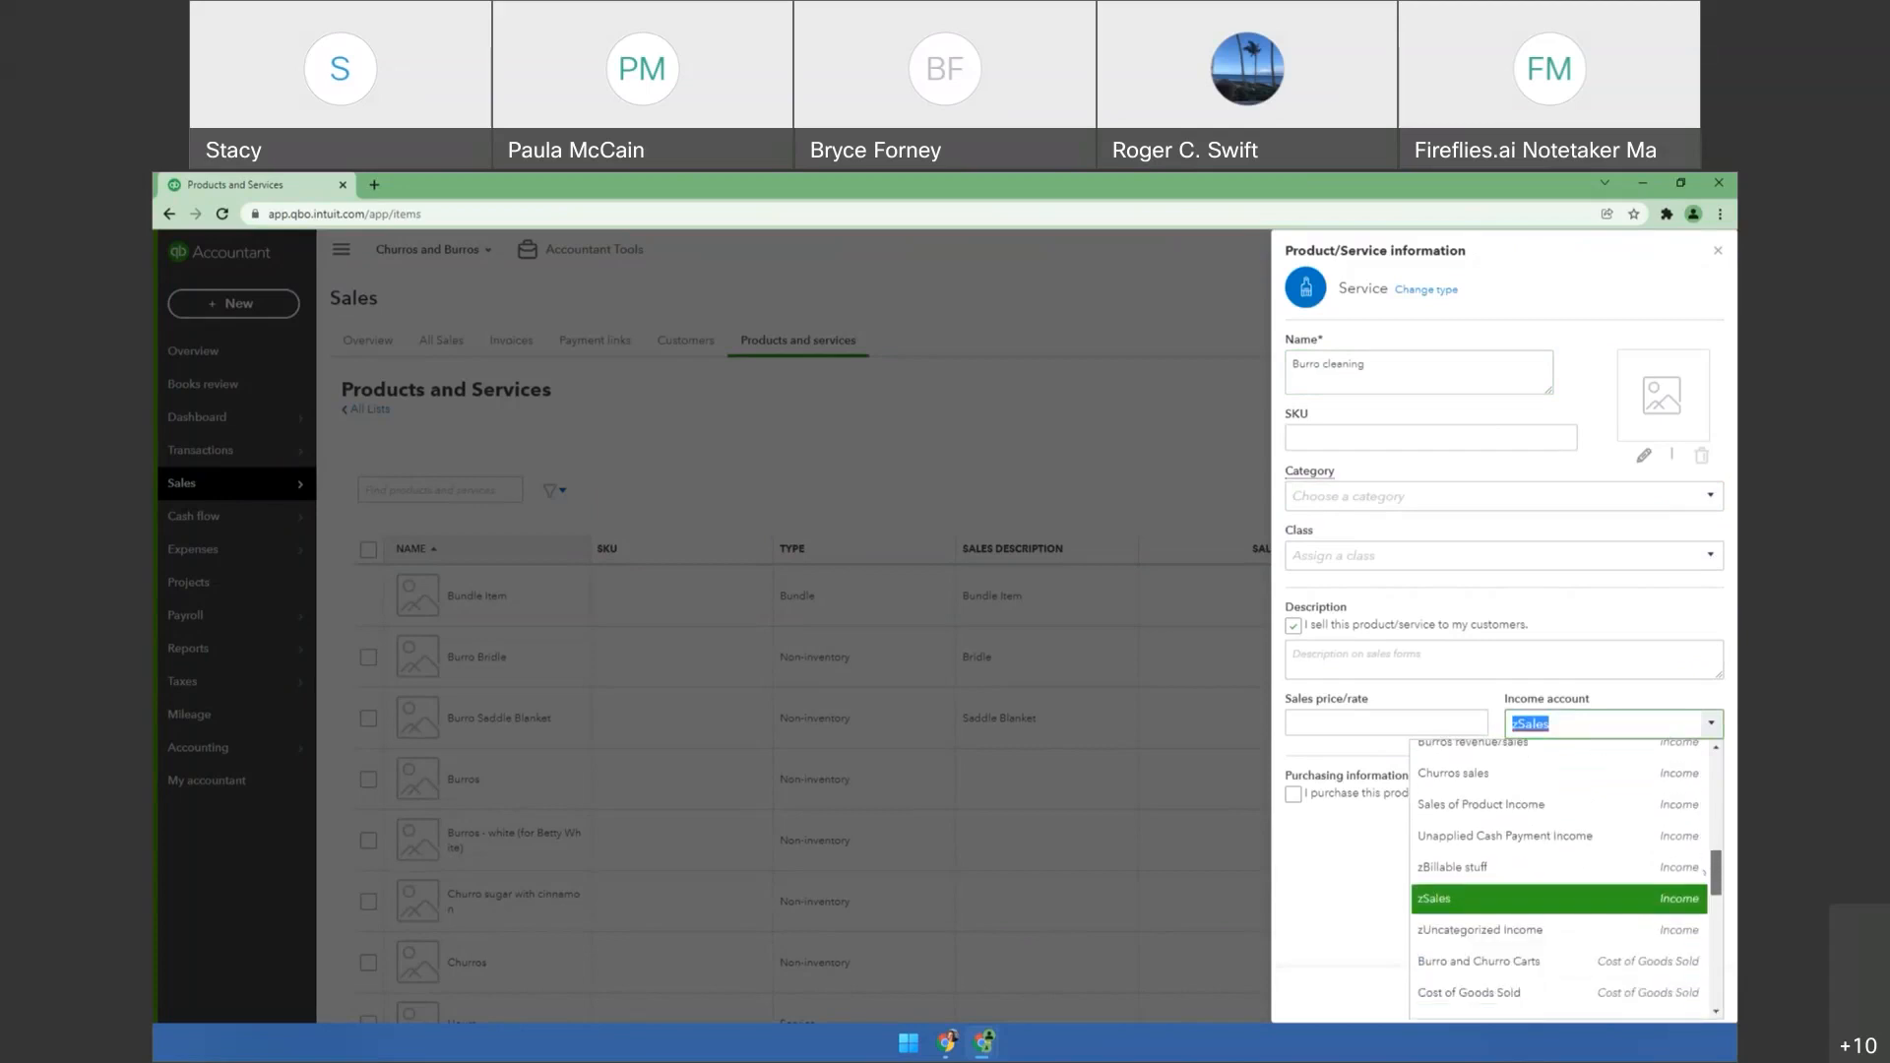
scroll(1709, 860, "up", 1)
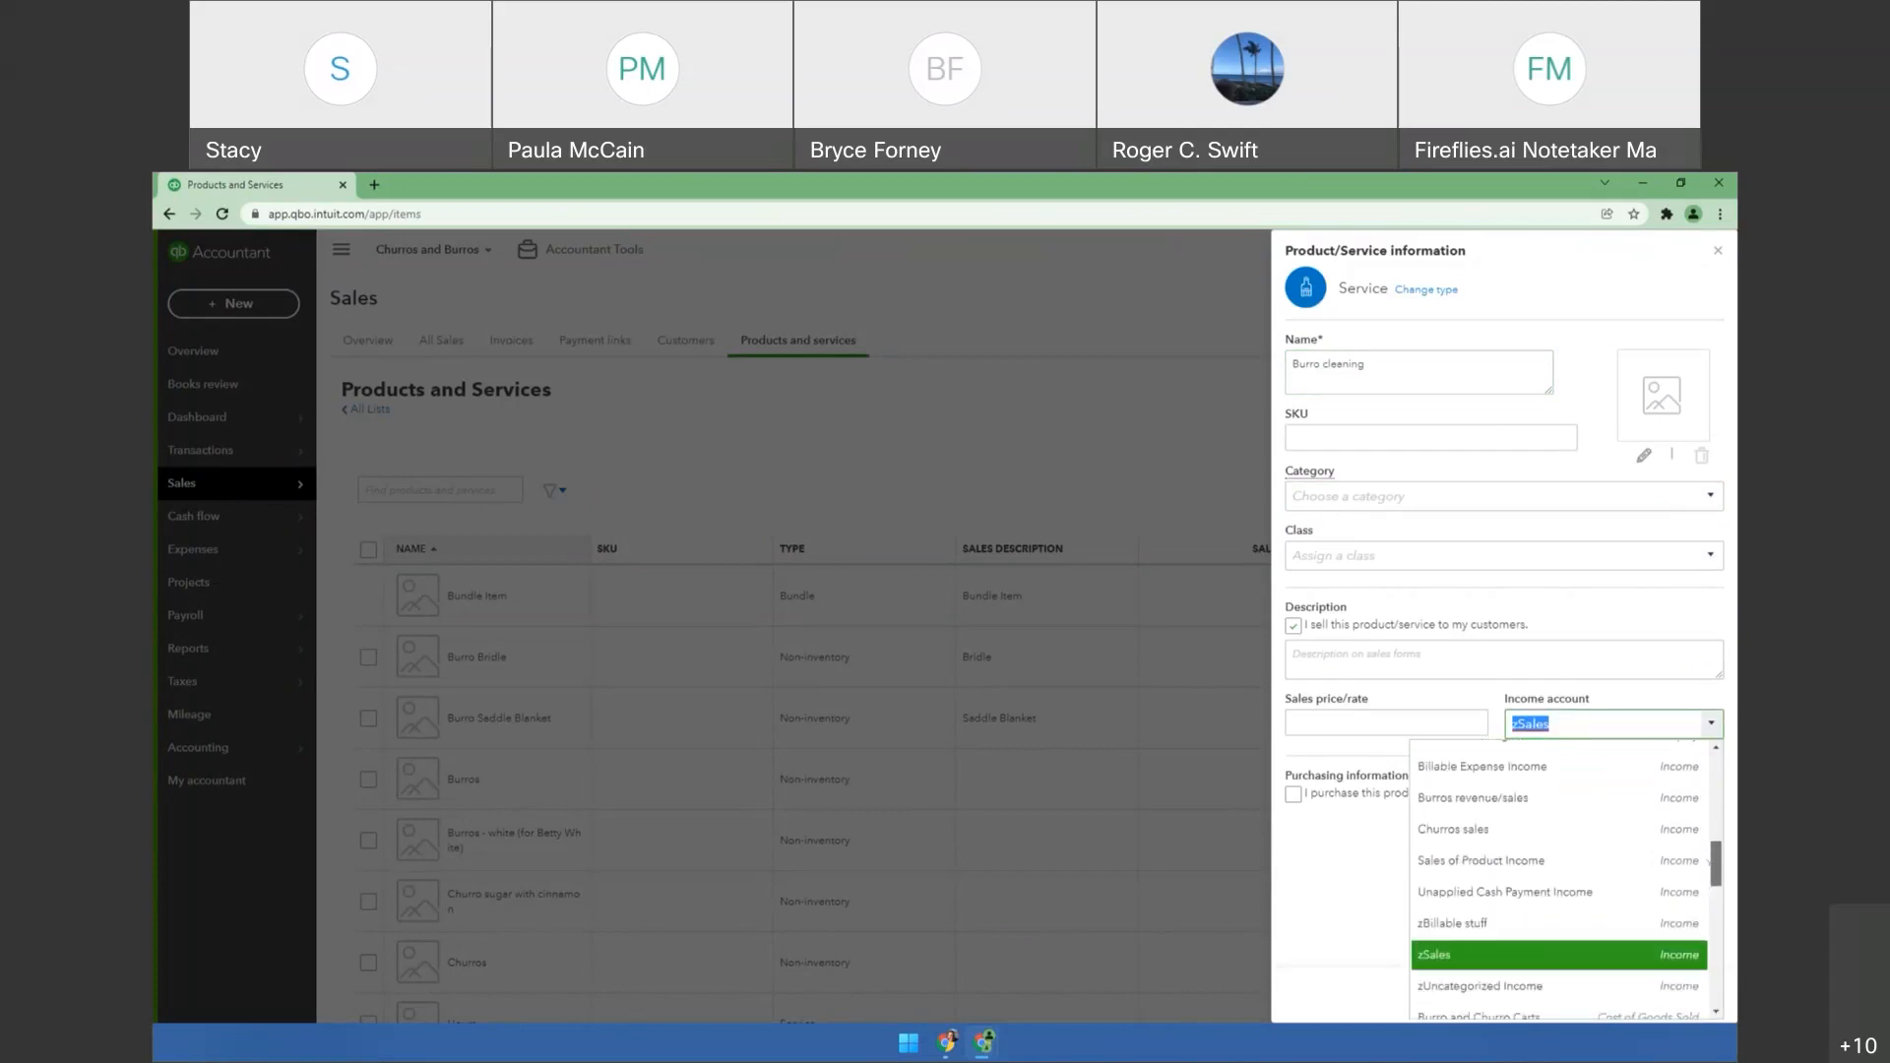
left_click(1493, 799)
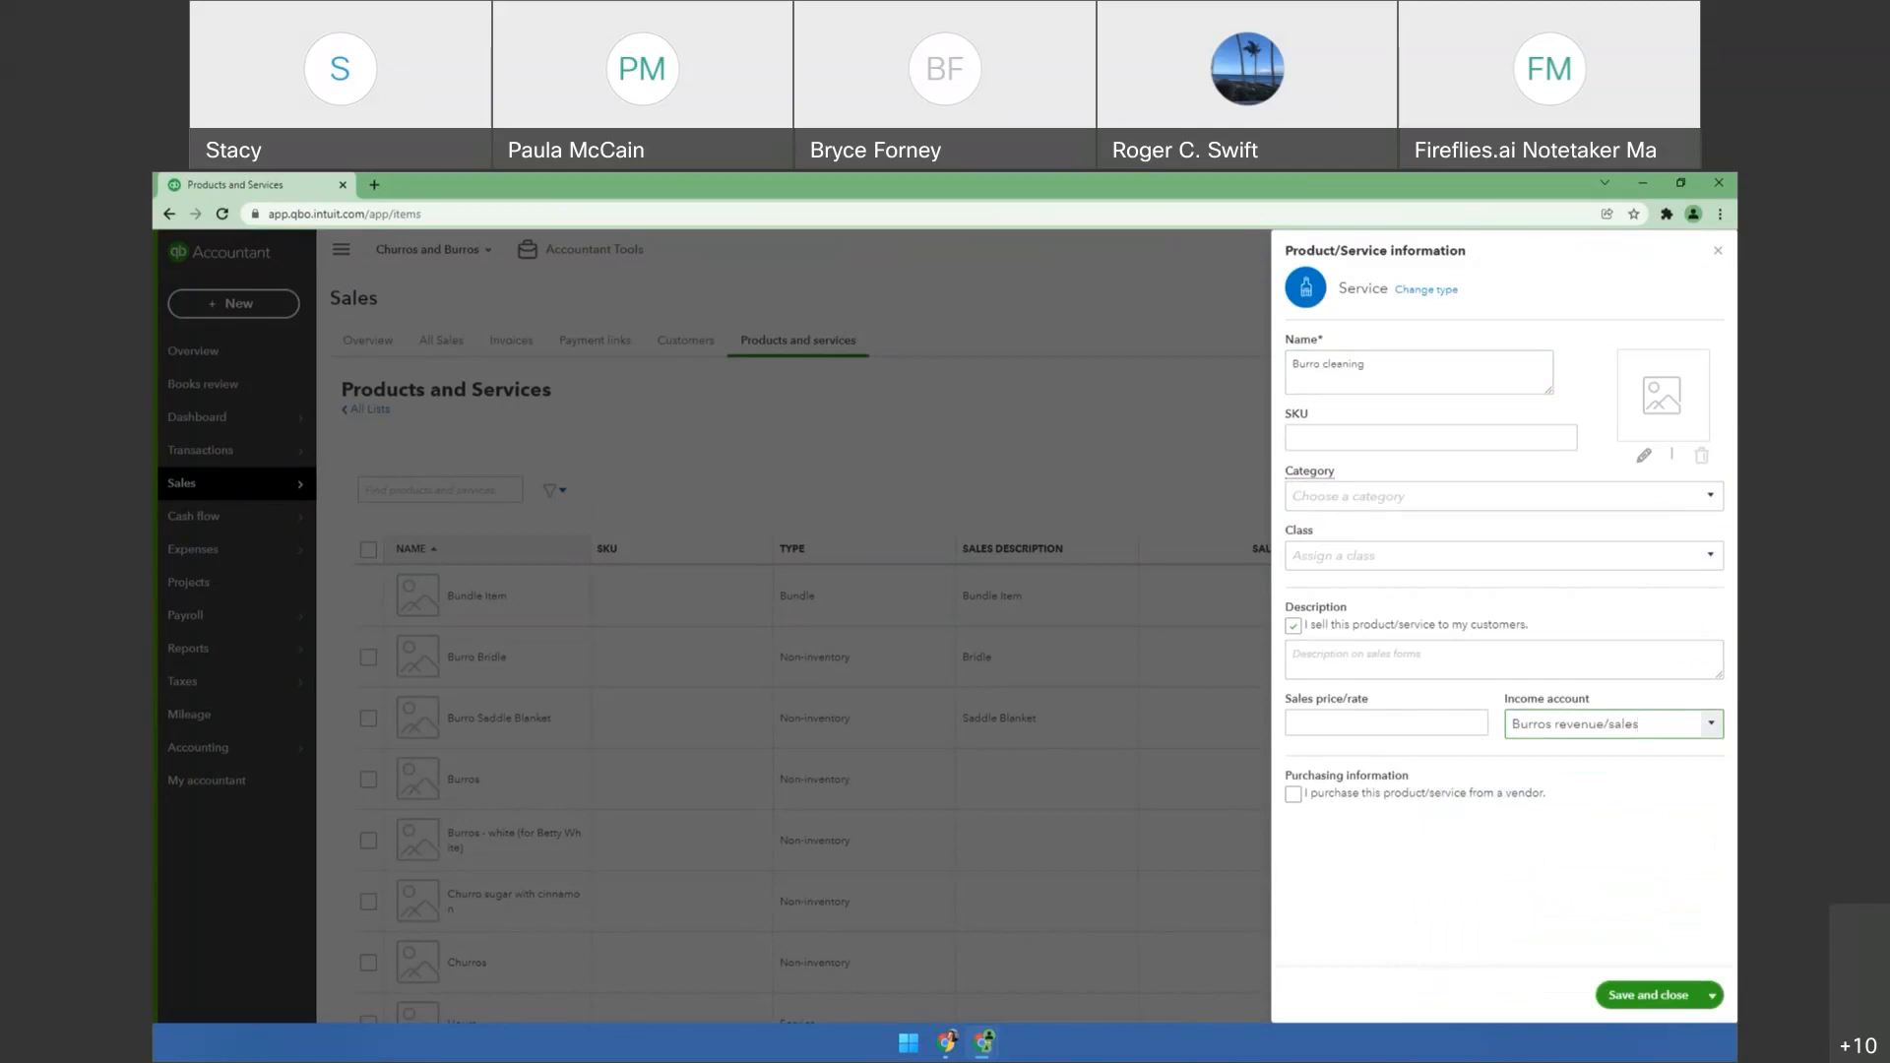
Set the item's sales price/rate to 300 and its sales description to "Burro cleaning - complete with undercarriage".
left_click(1480, 722)
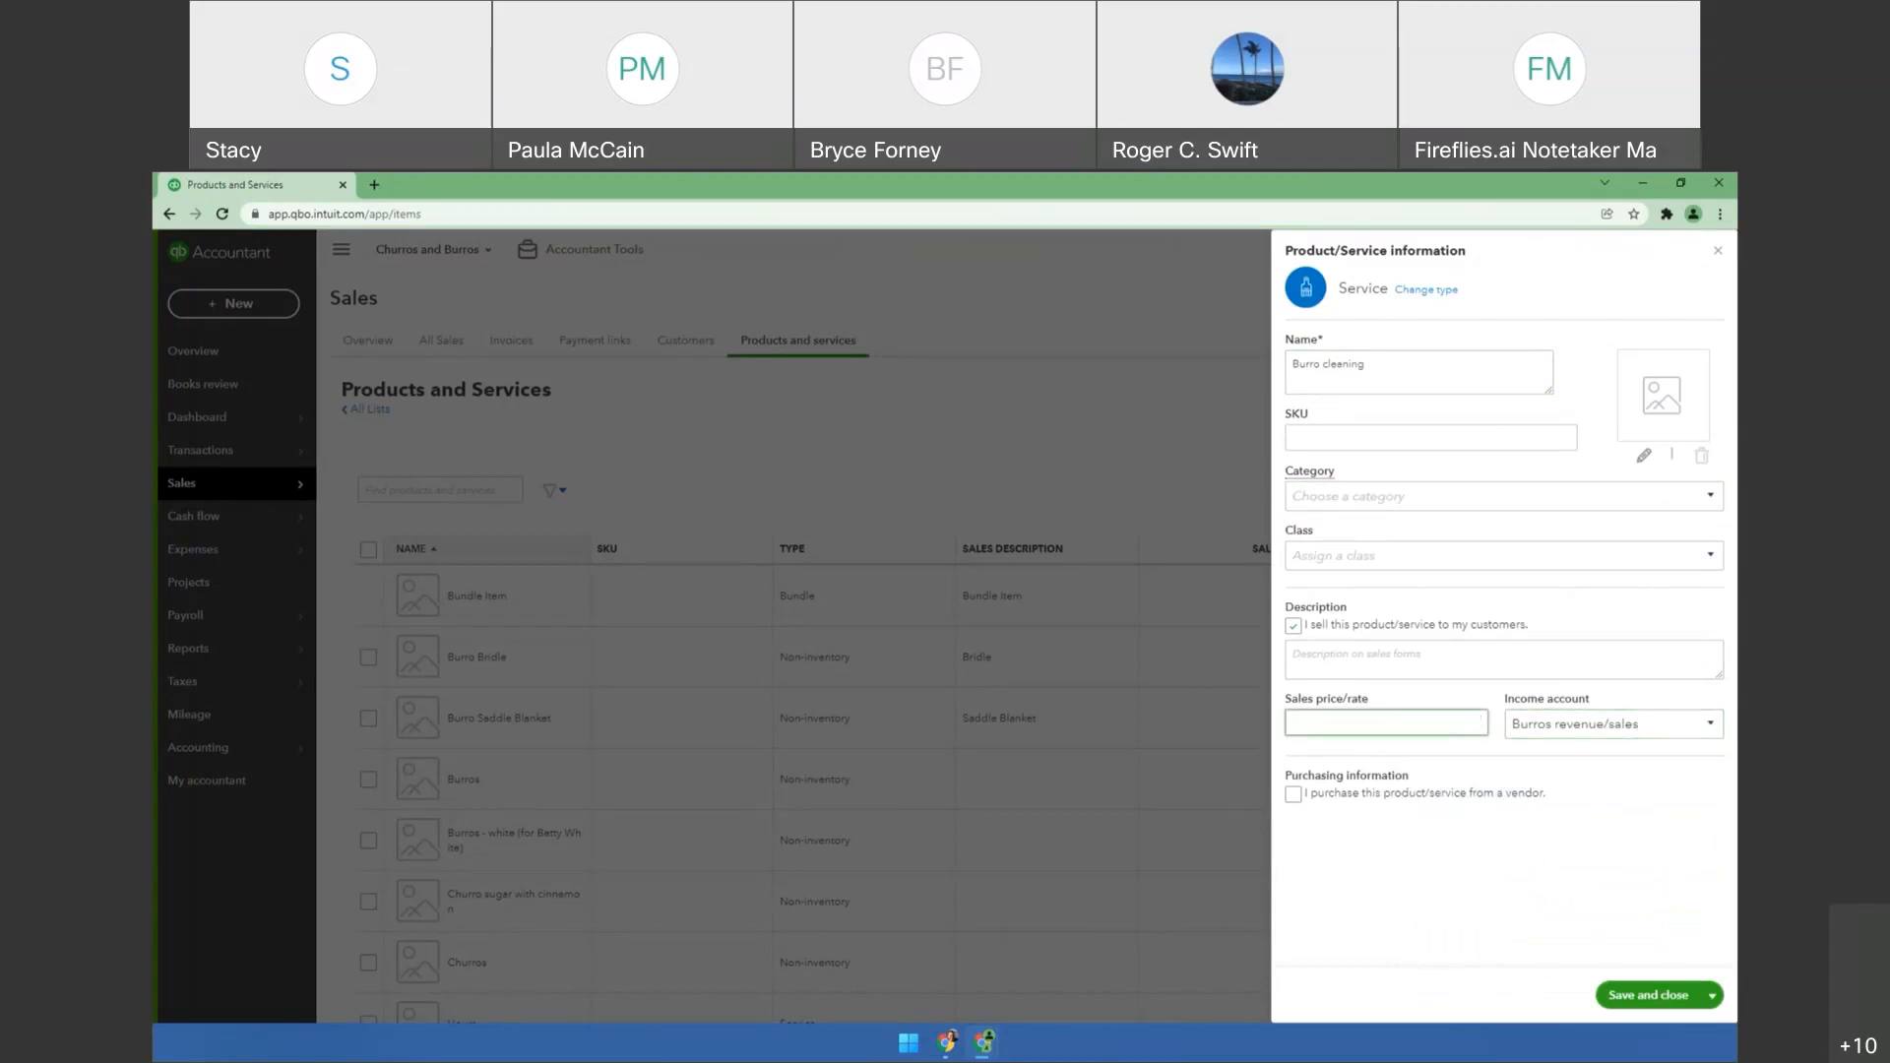
type("300")
key("Tab")
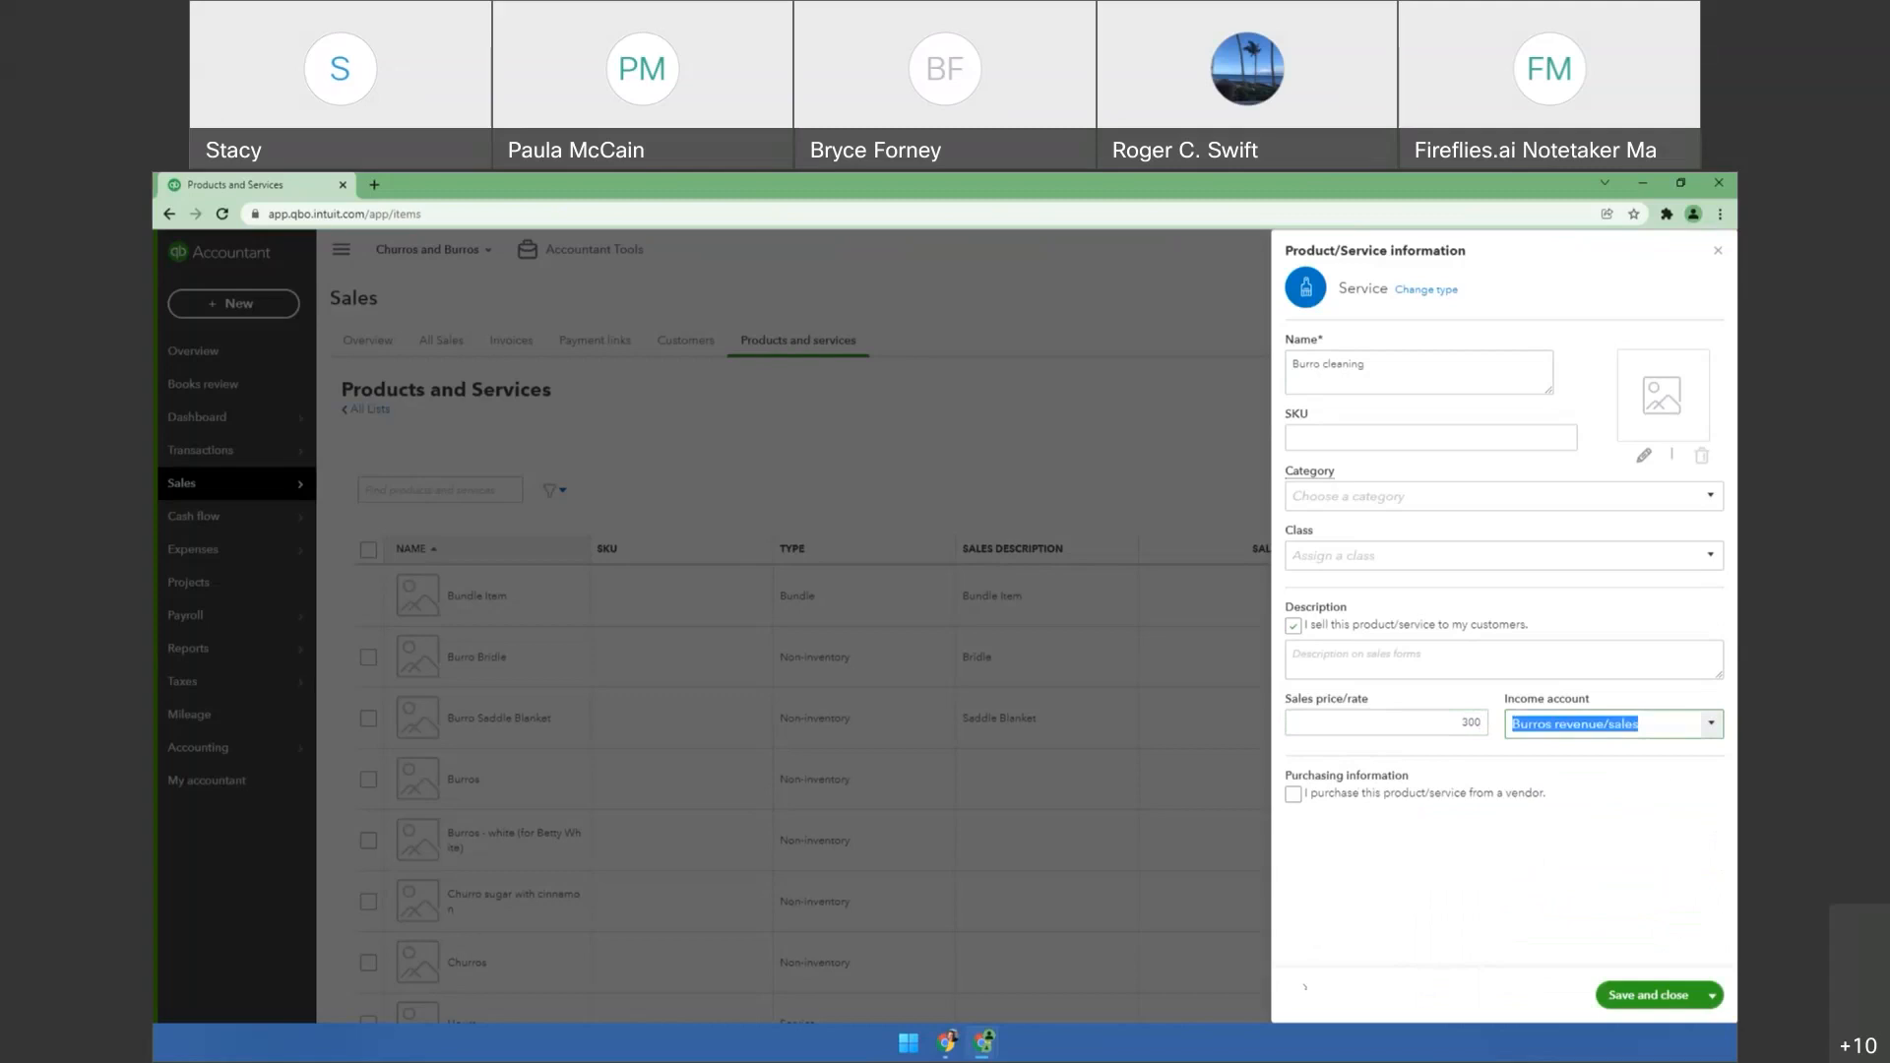
left_click(1386, 658)
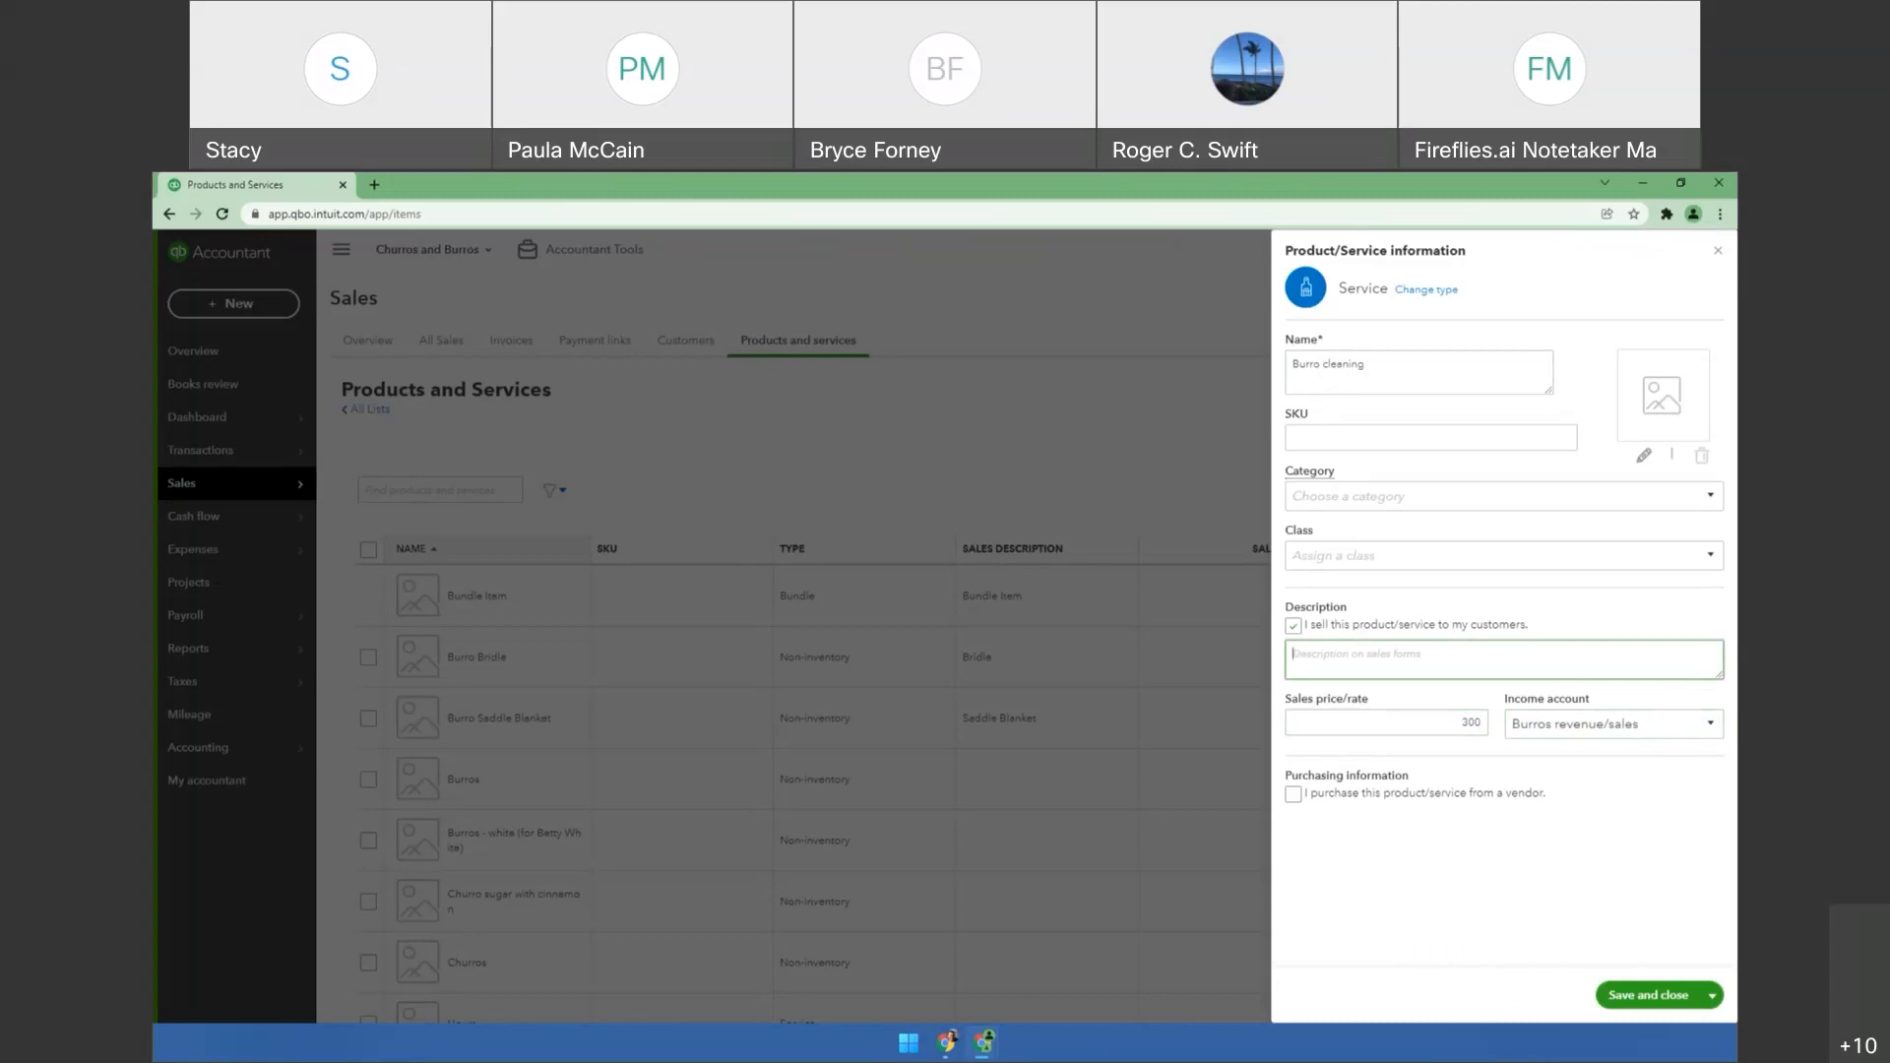
type("Burro cleaning - complete with undercarriage")
key("Tab")
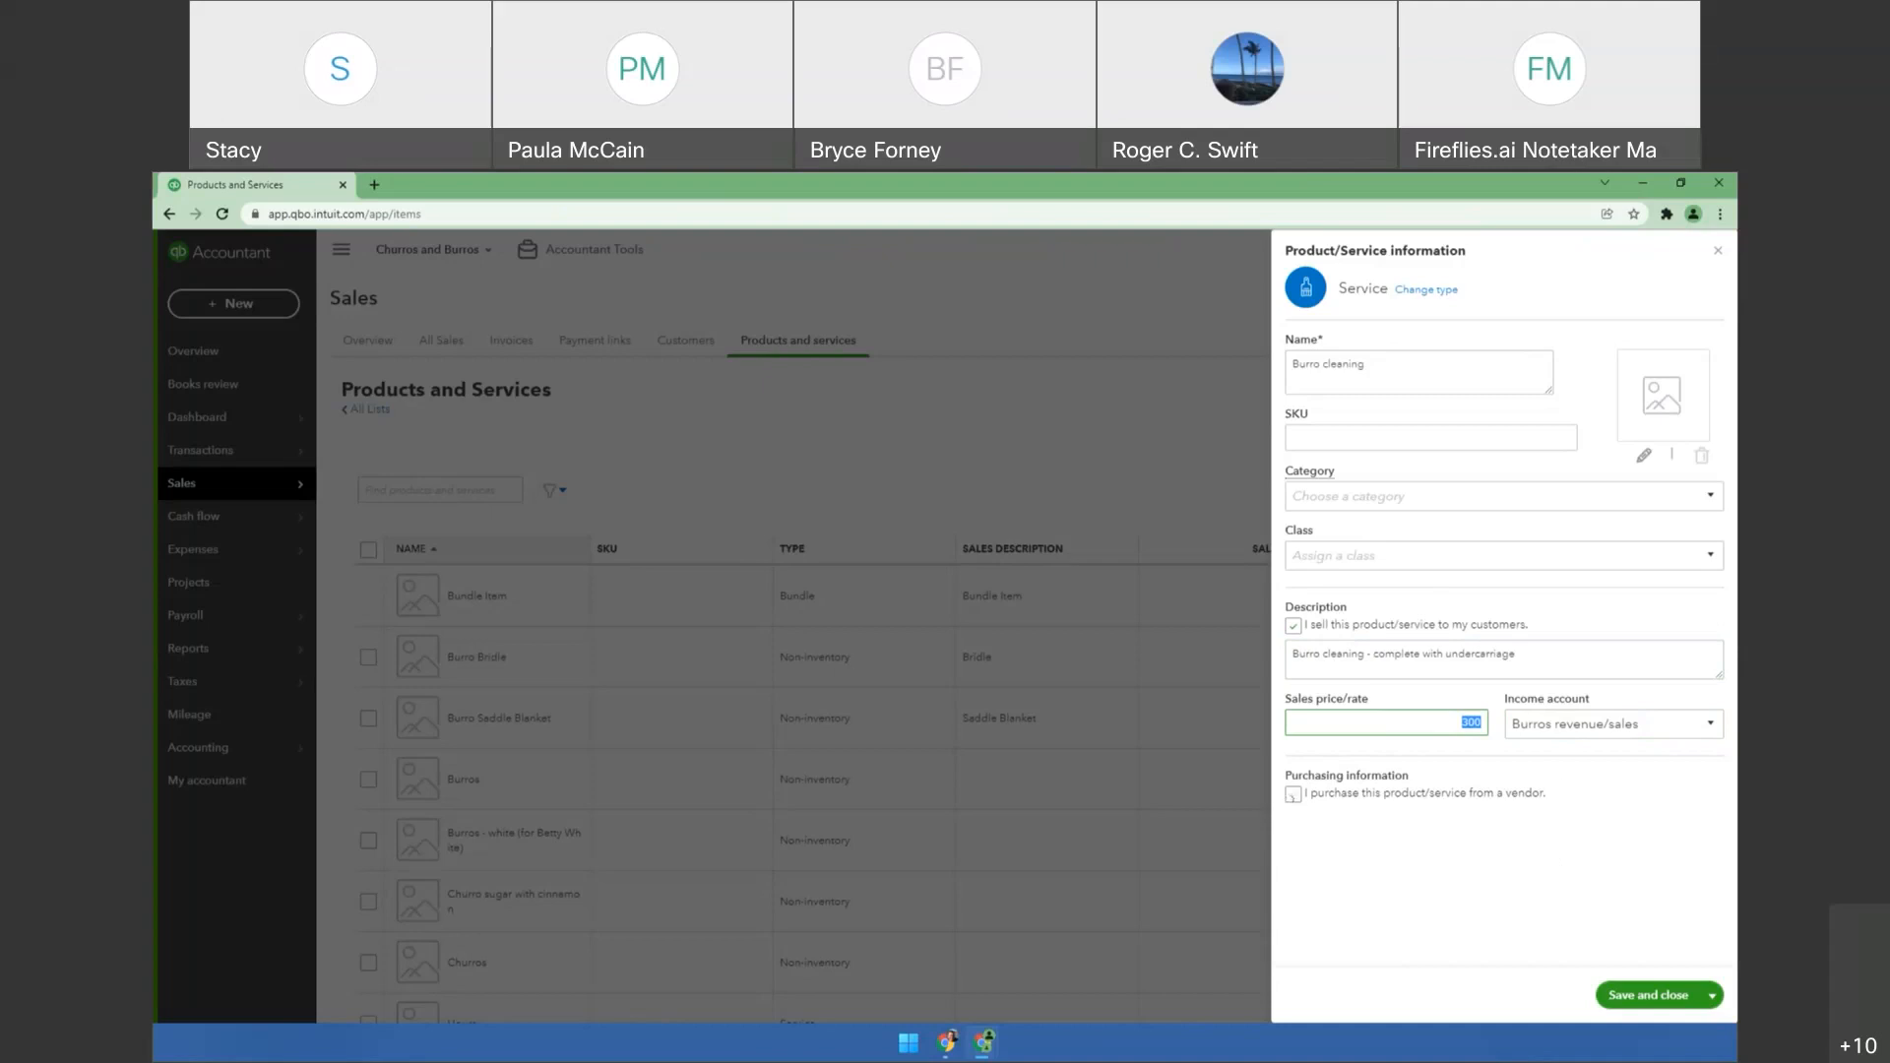
Preview the vendor purchasing fields, leave that option off, and save and close the Burro cleaning item.
left_click(1293, 794)
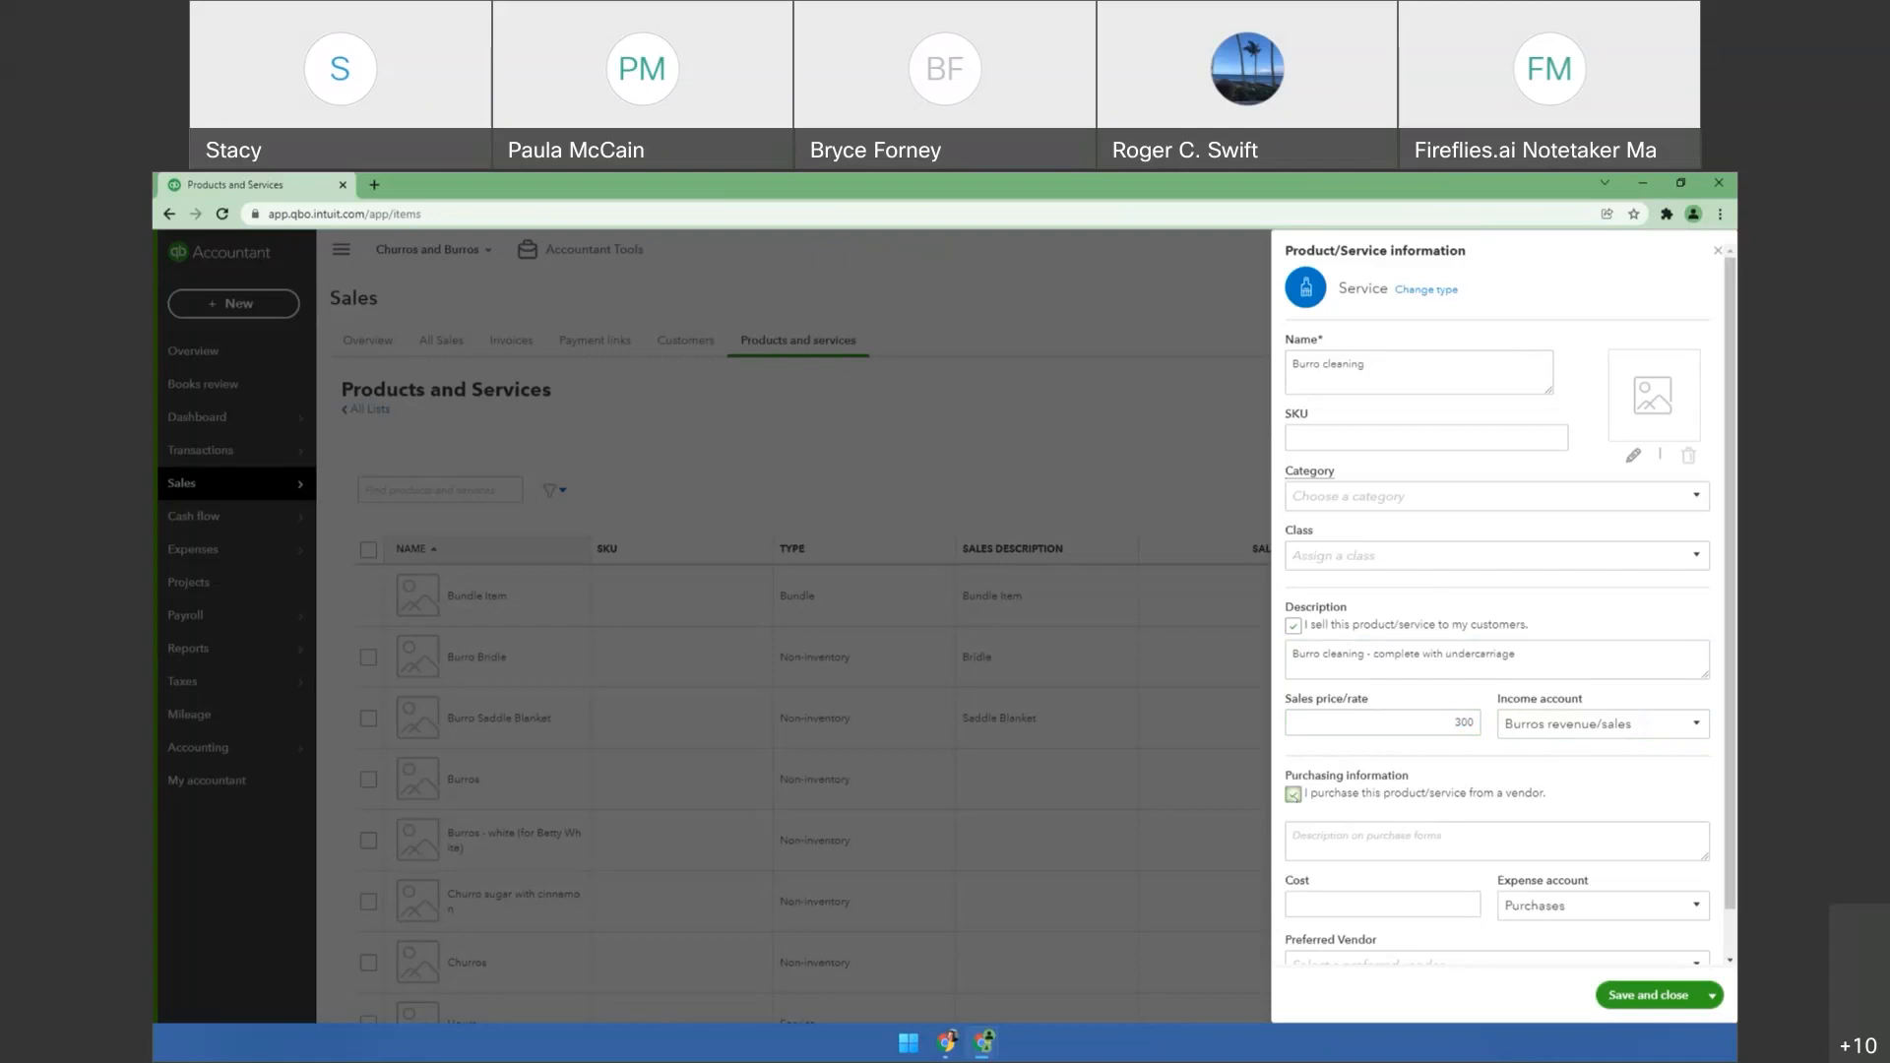
left_click(1294, 794)
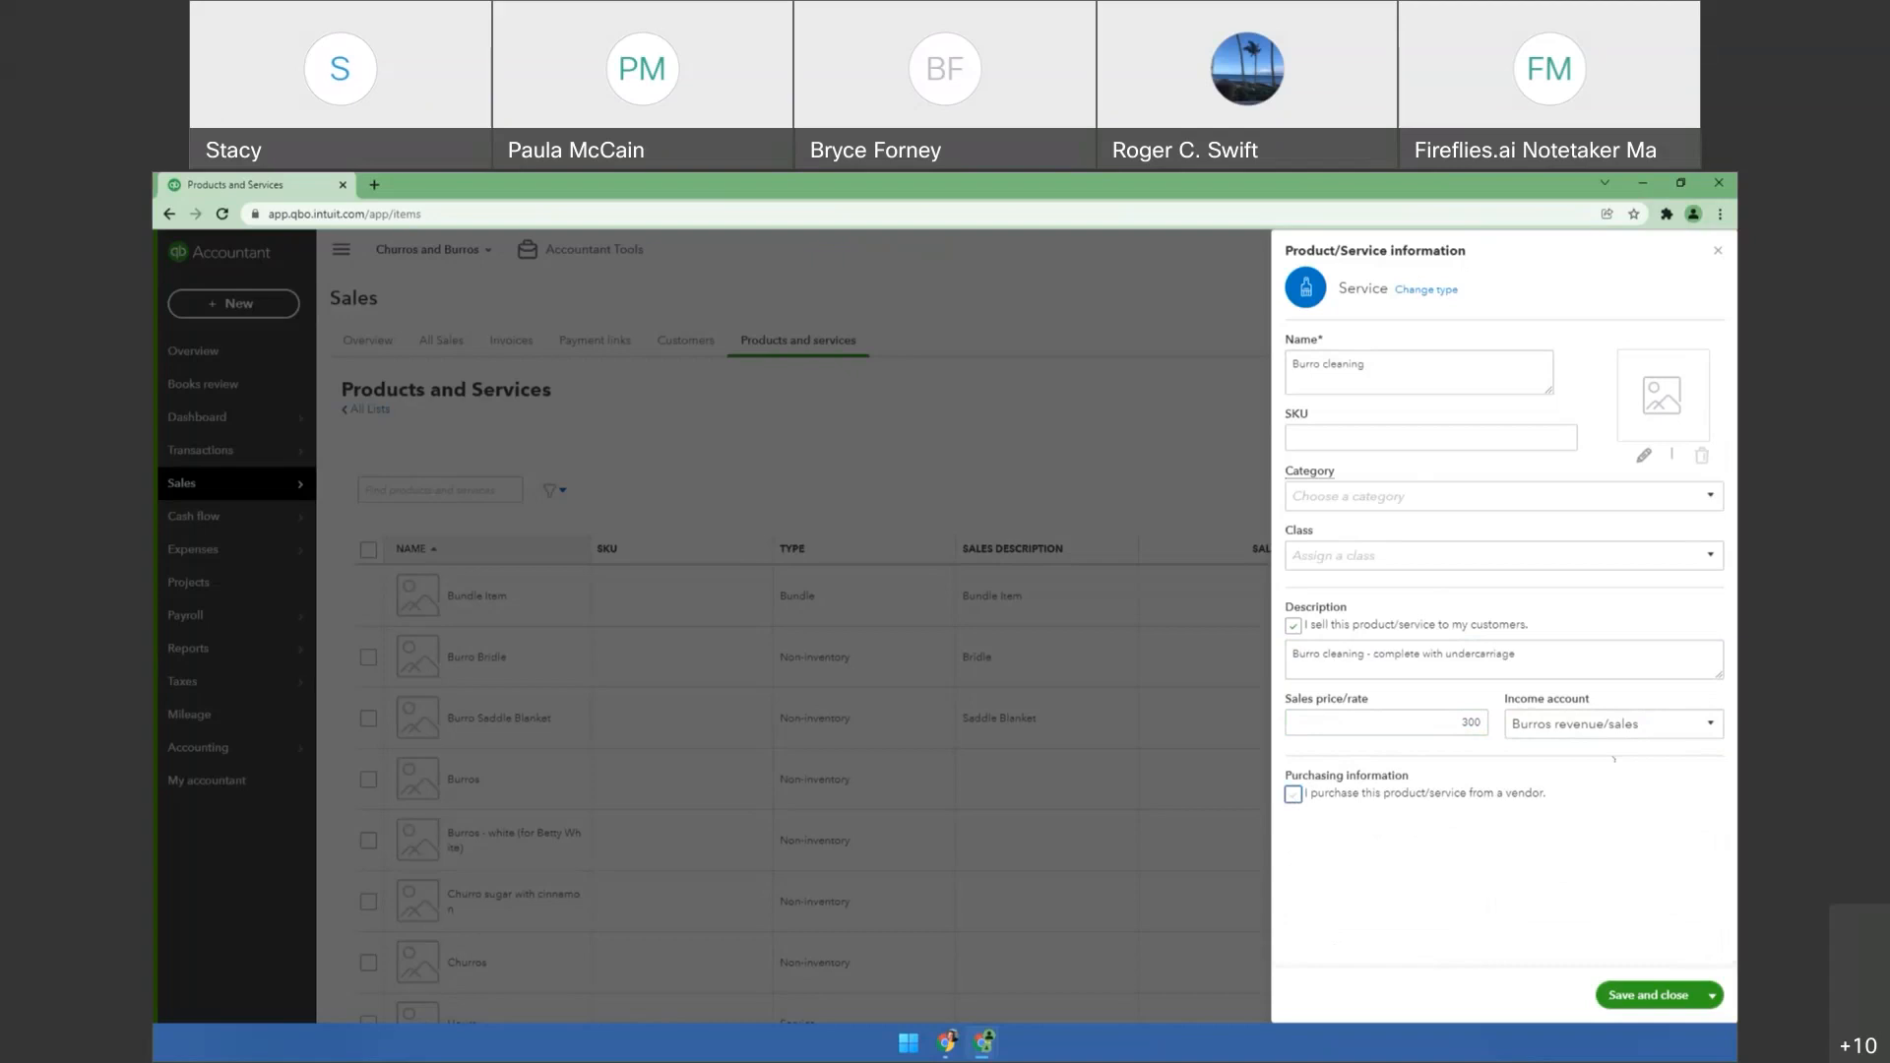
left_click(1657, 996)
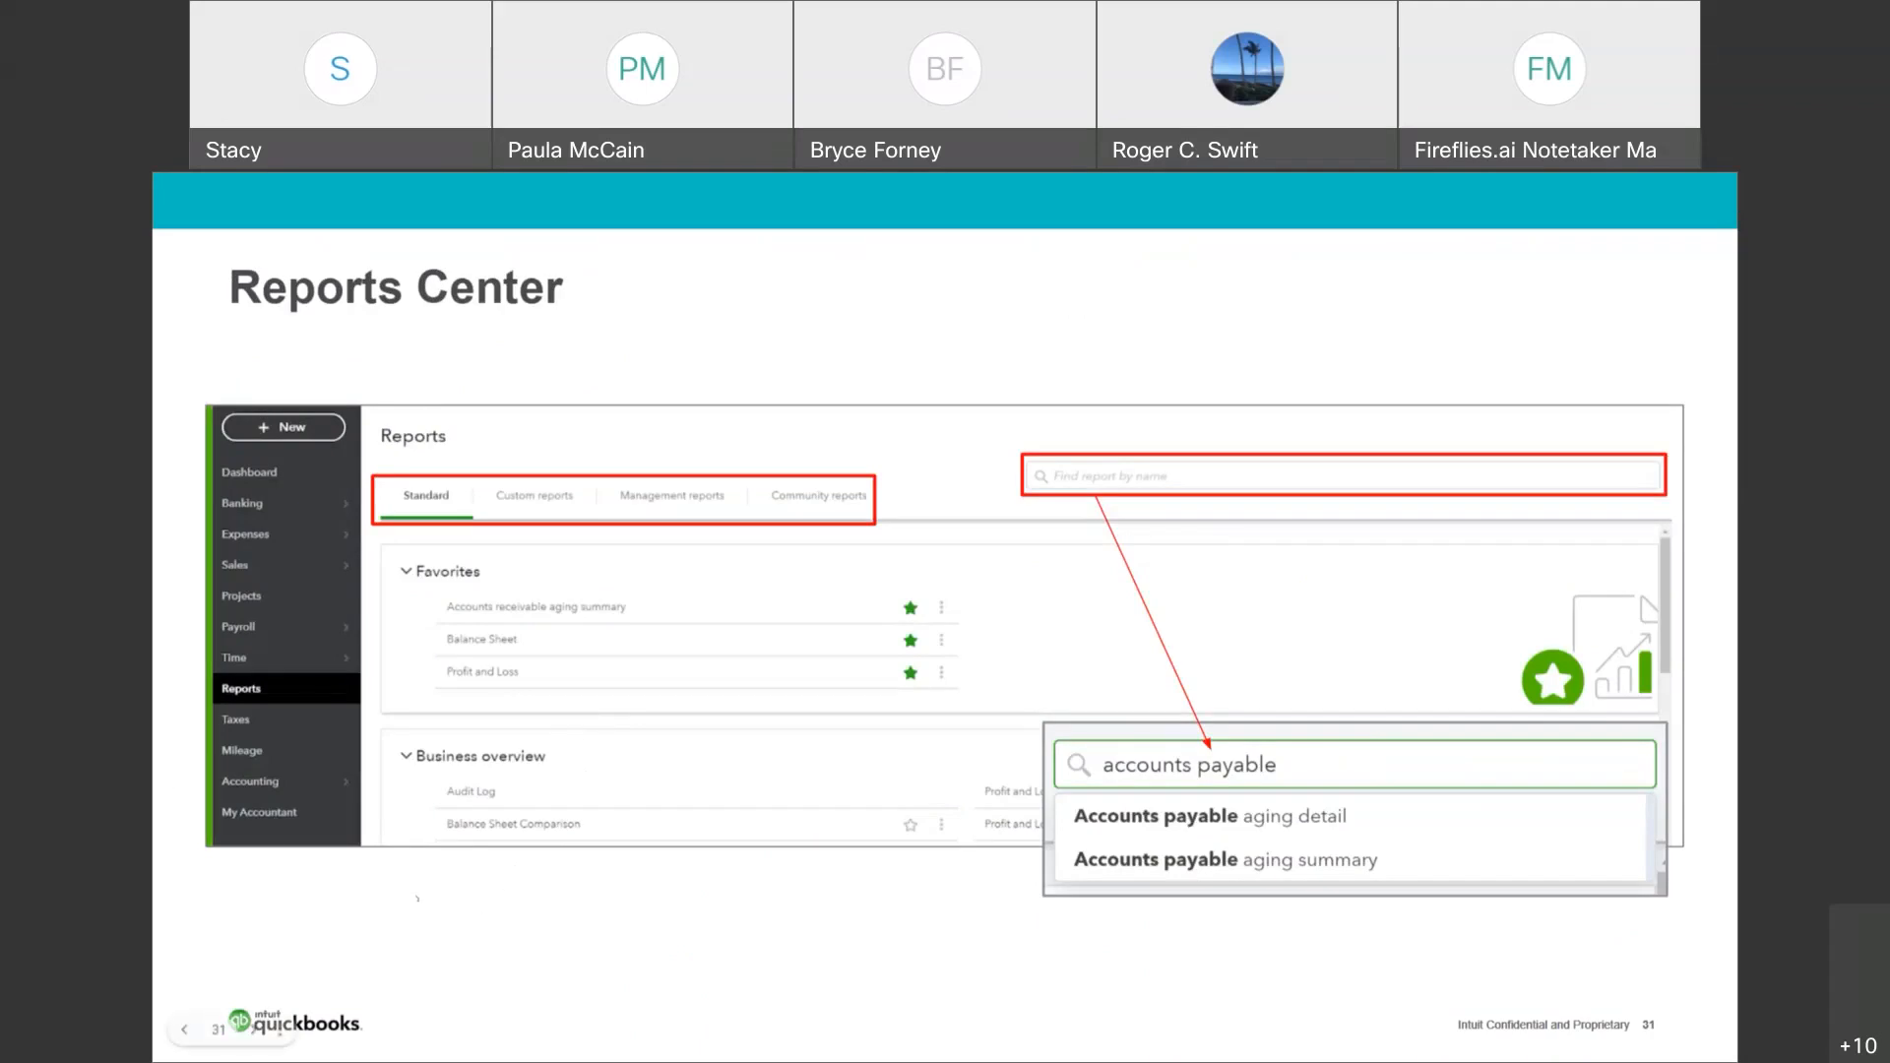
Switch from the slides to QuickBooks Online, open the reports list and remove Accounts receivable aging summary from the favorites.
key("alt+Tab")
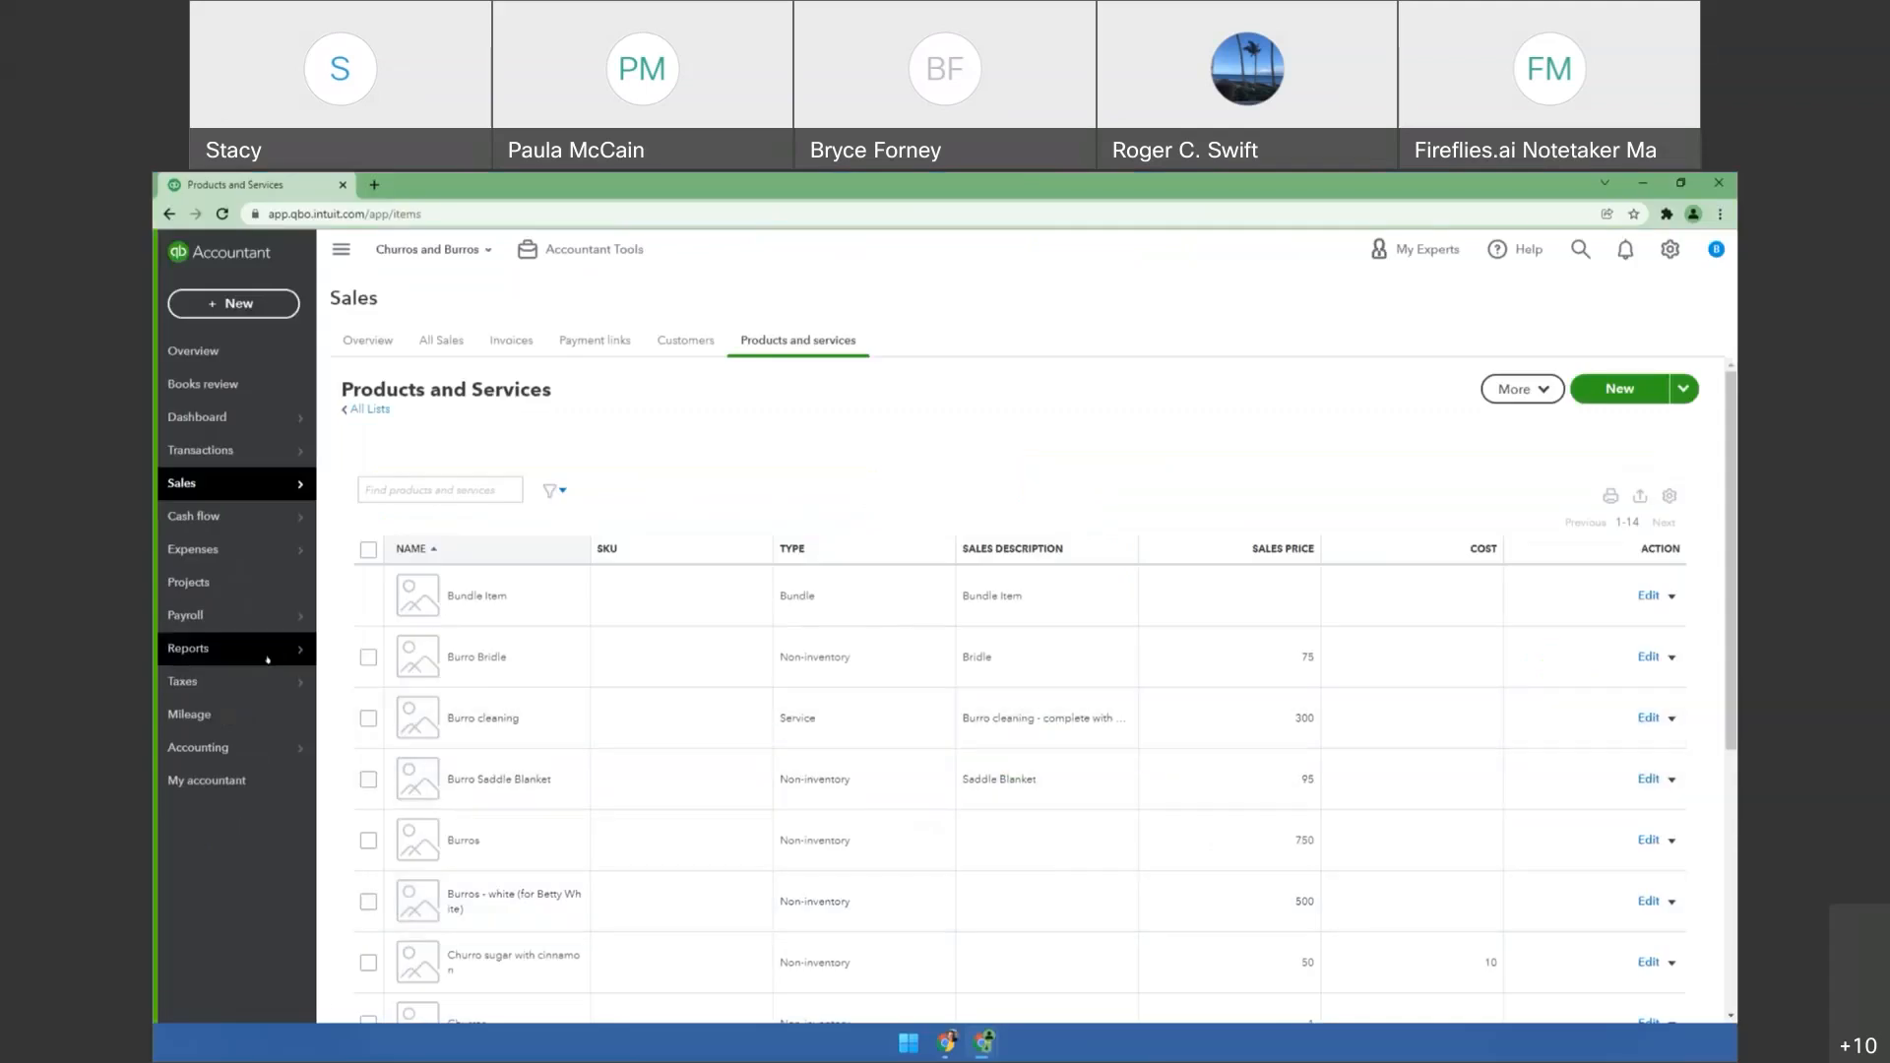
mouse_move(267, 656)
left_click(367, 647)
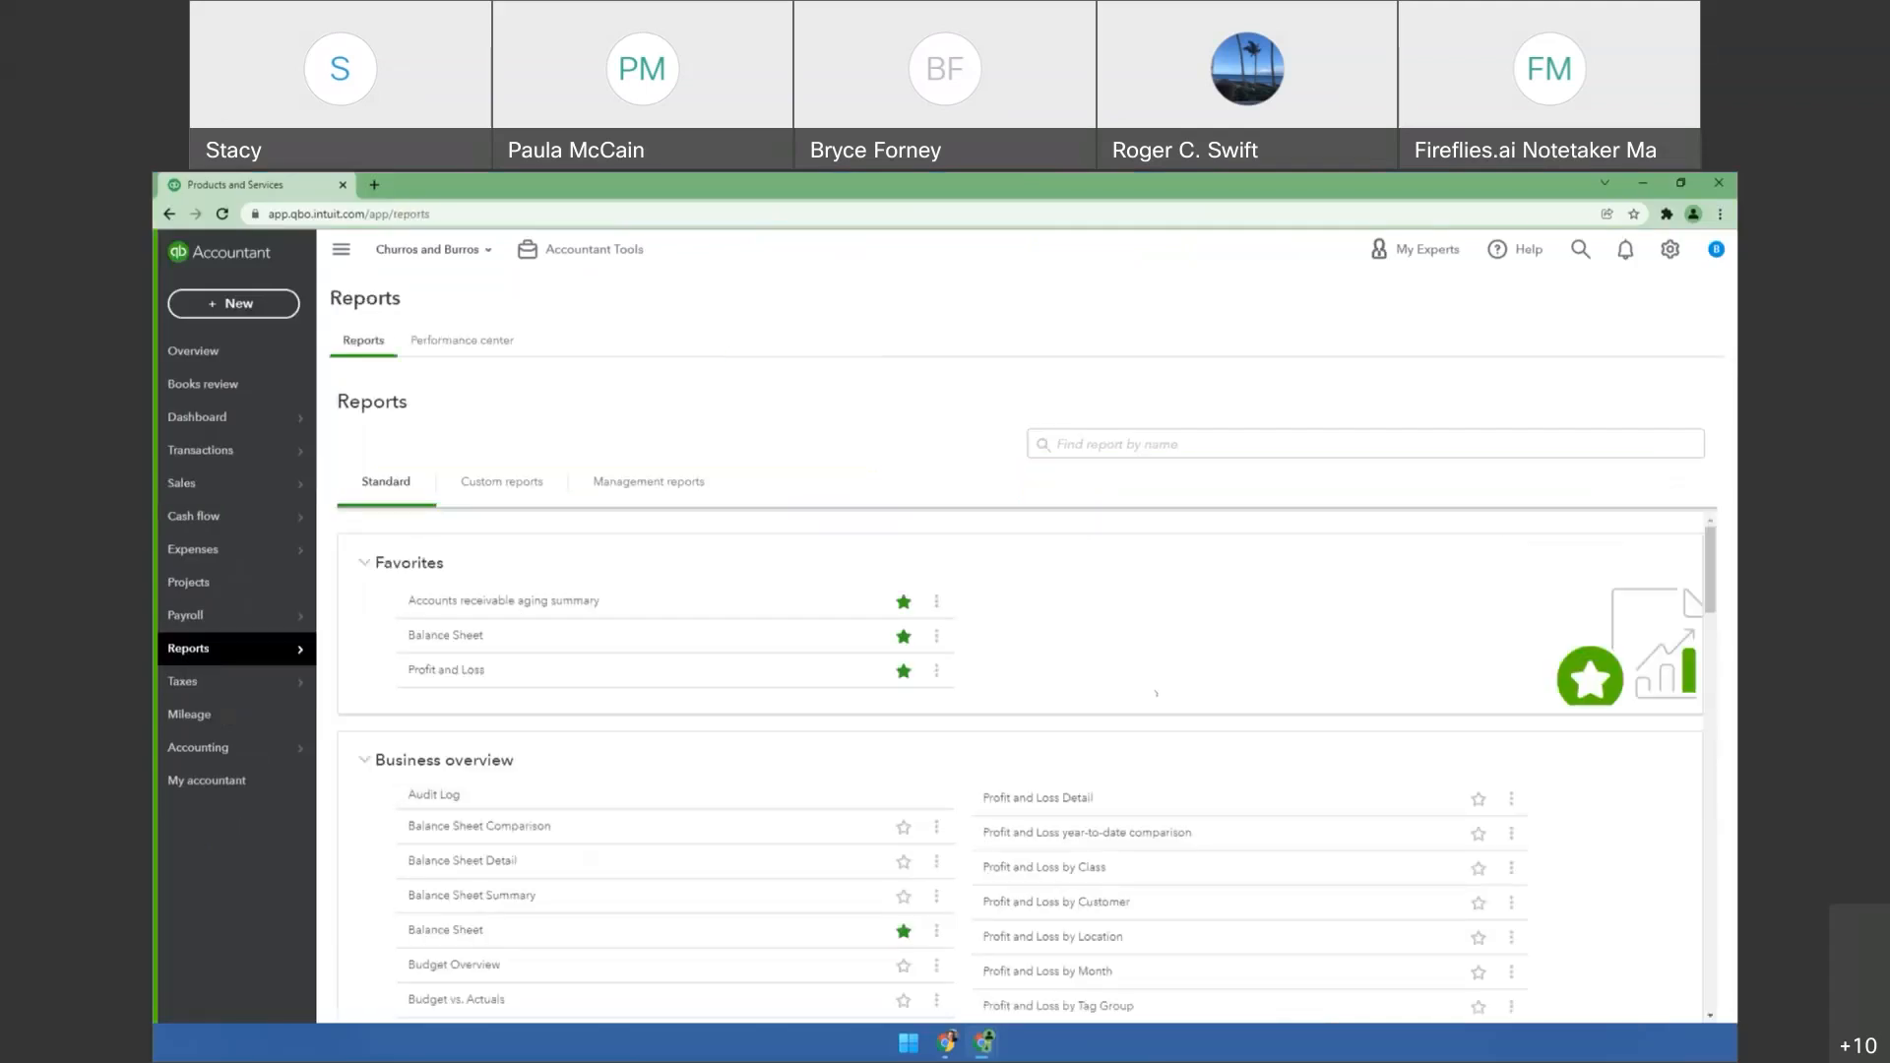
left_click(903, 601)
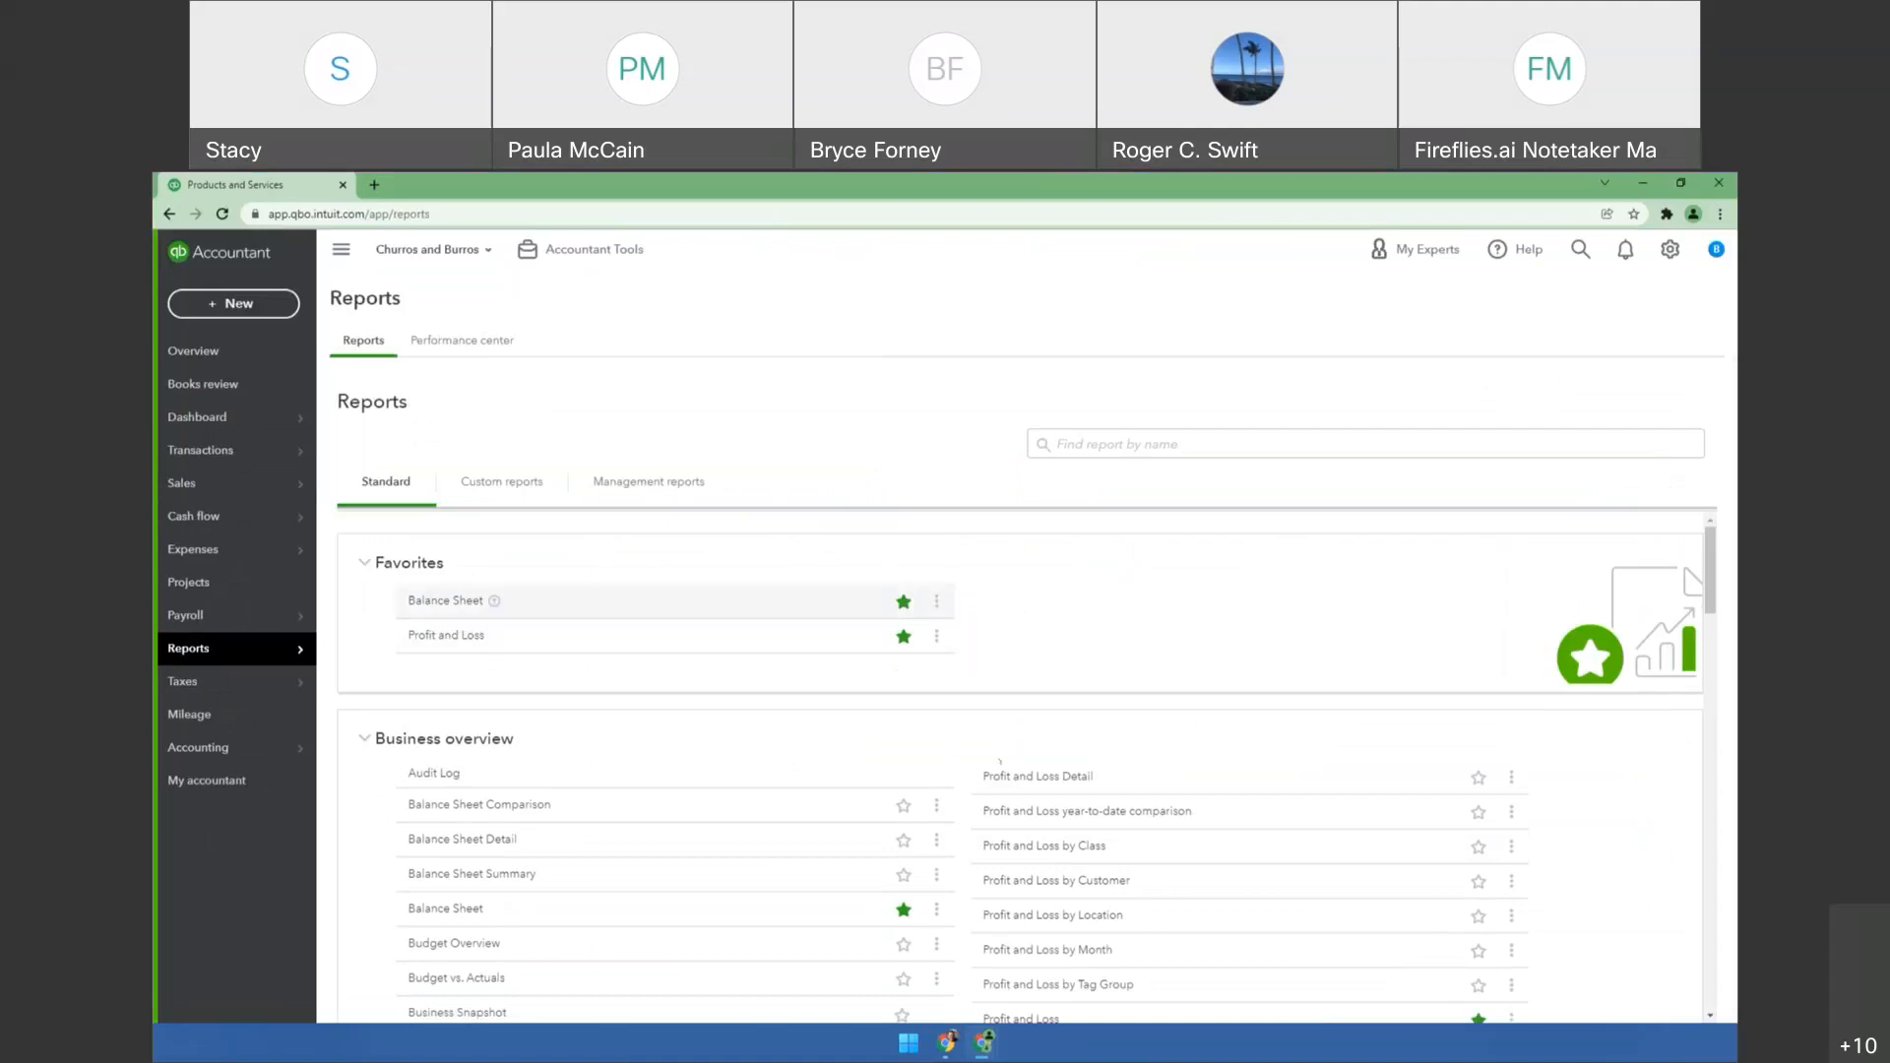
Search the reports for "sales", view the Sales by Product/Service Summary report and return to the report list.
scroll(999, 761, "down", 4)
scroll(1282, 760, "up", 2)
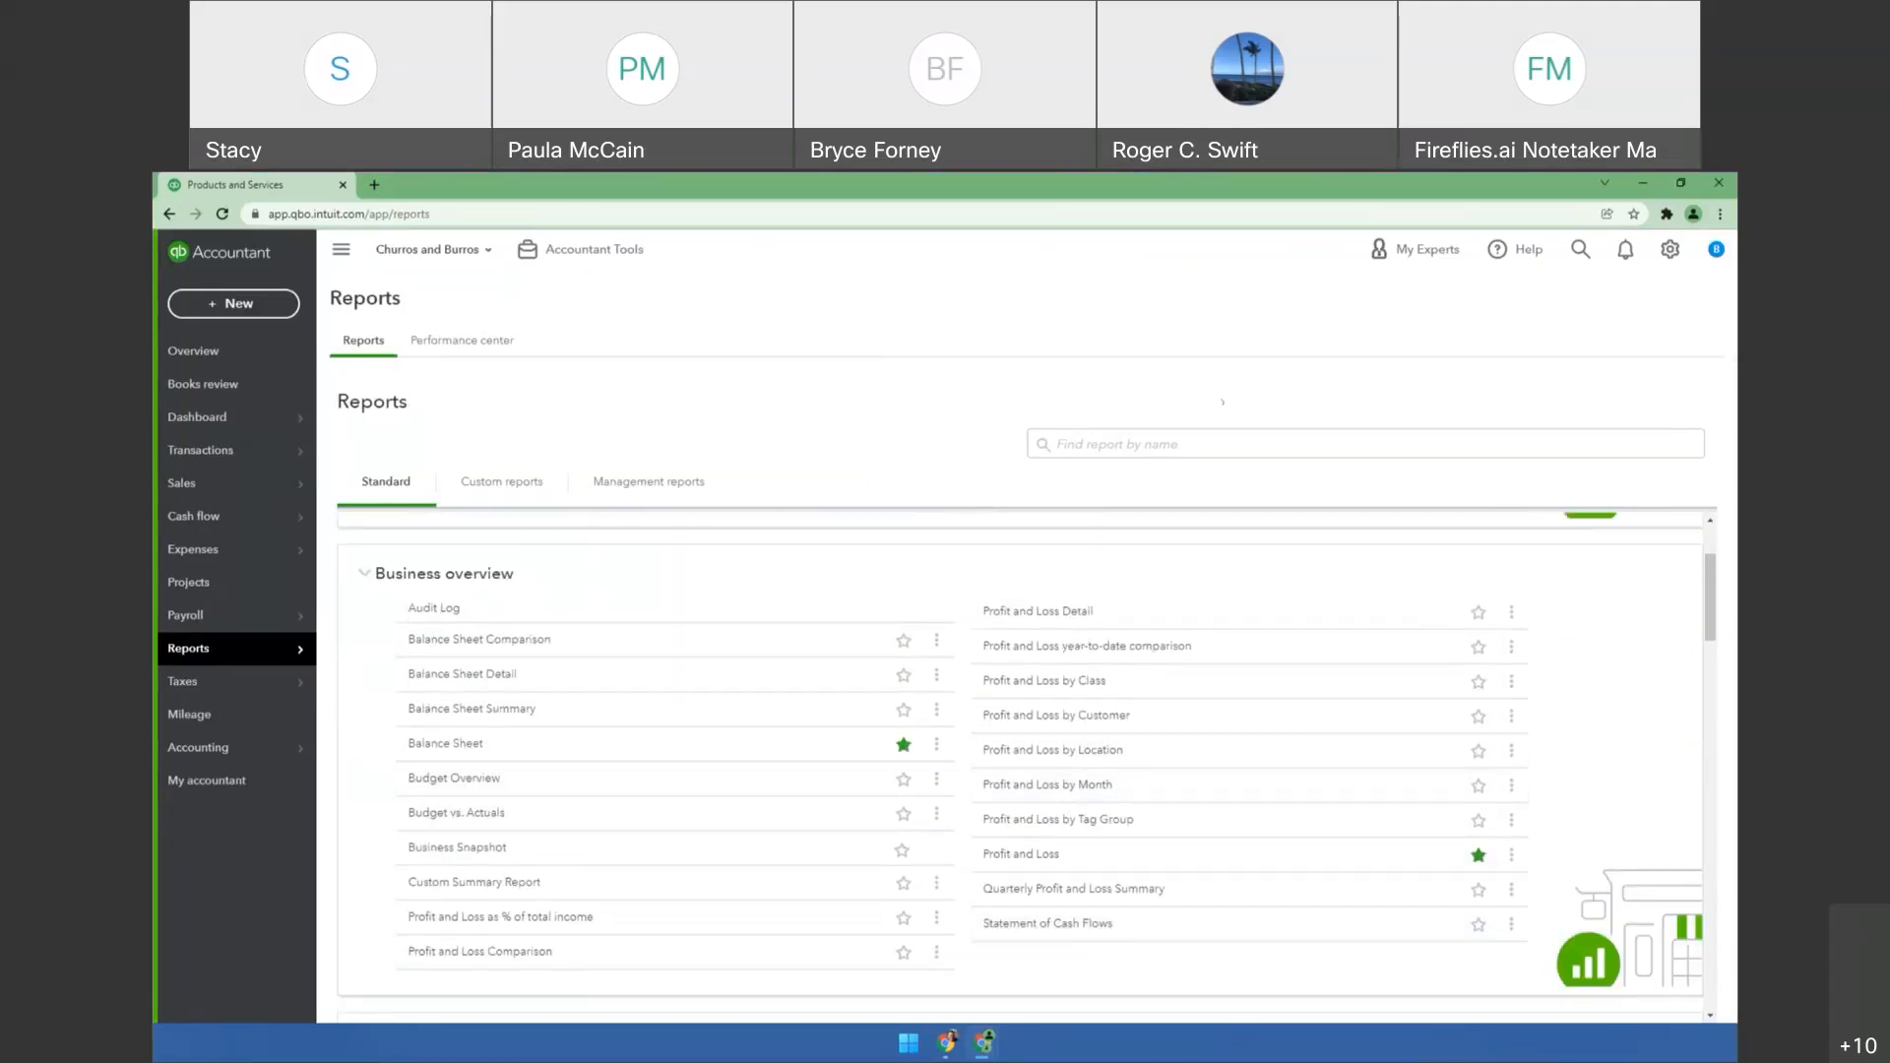
left_click(1280, 444)
type("sales")
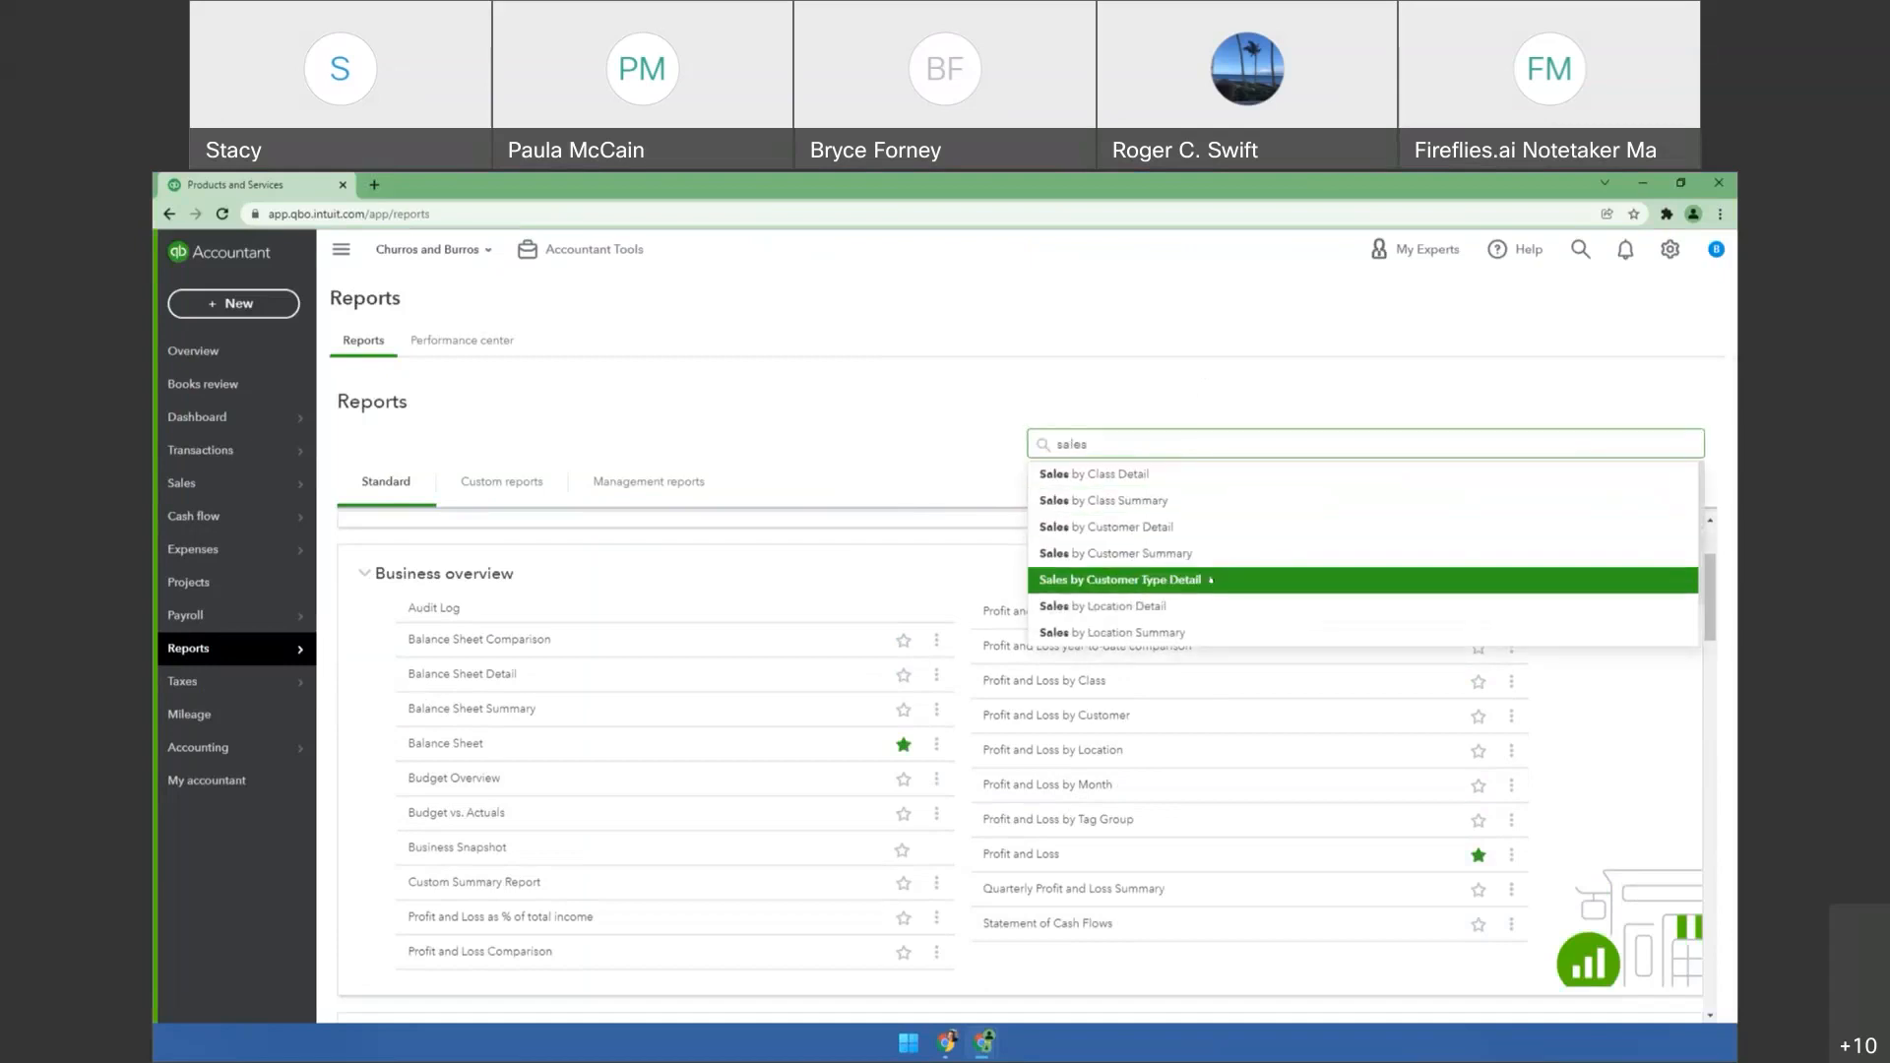
scroll(1205, 579, "down", 1)
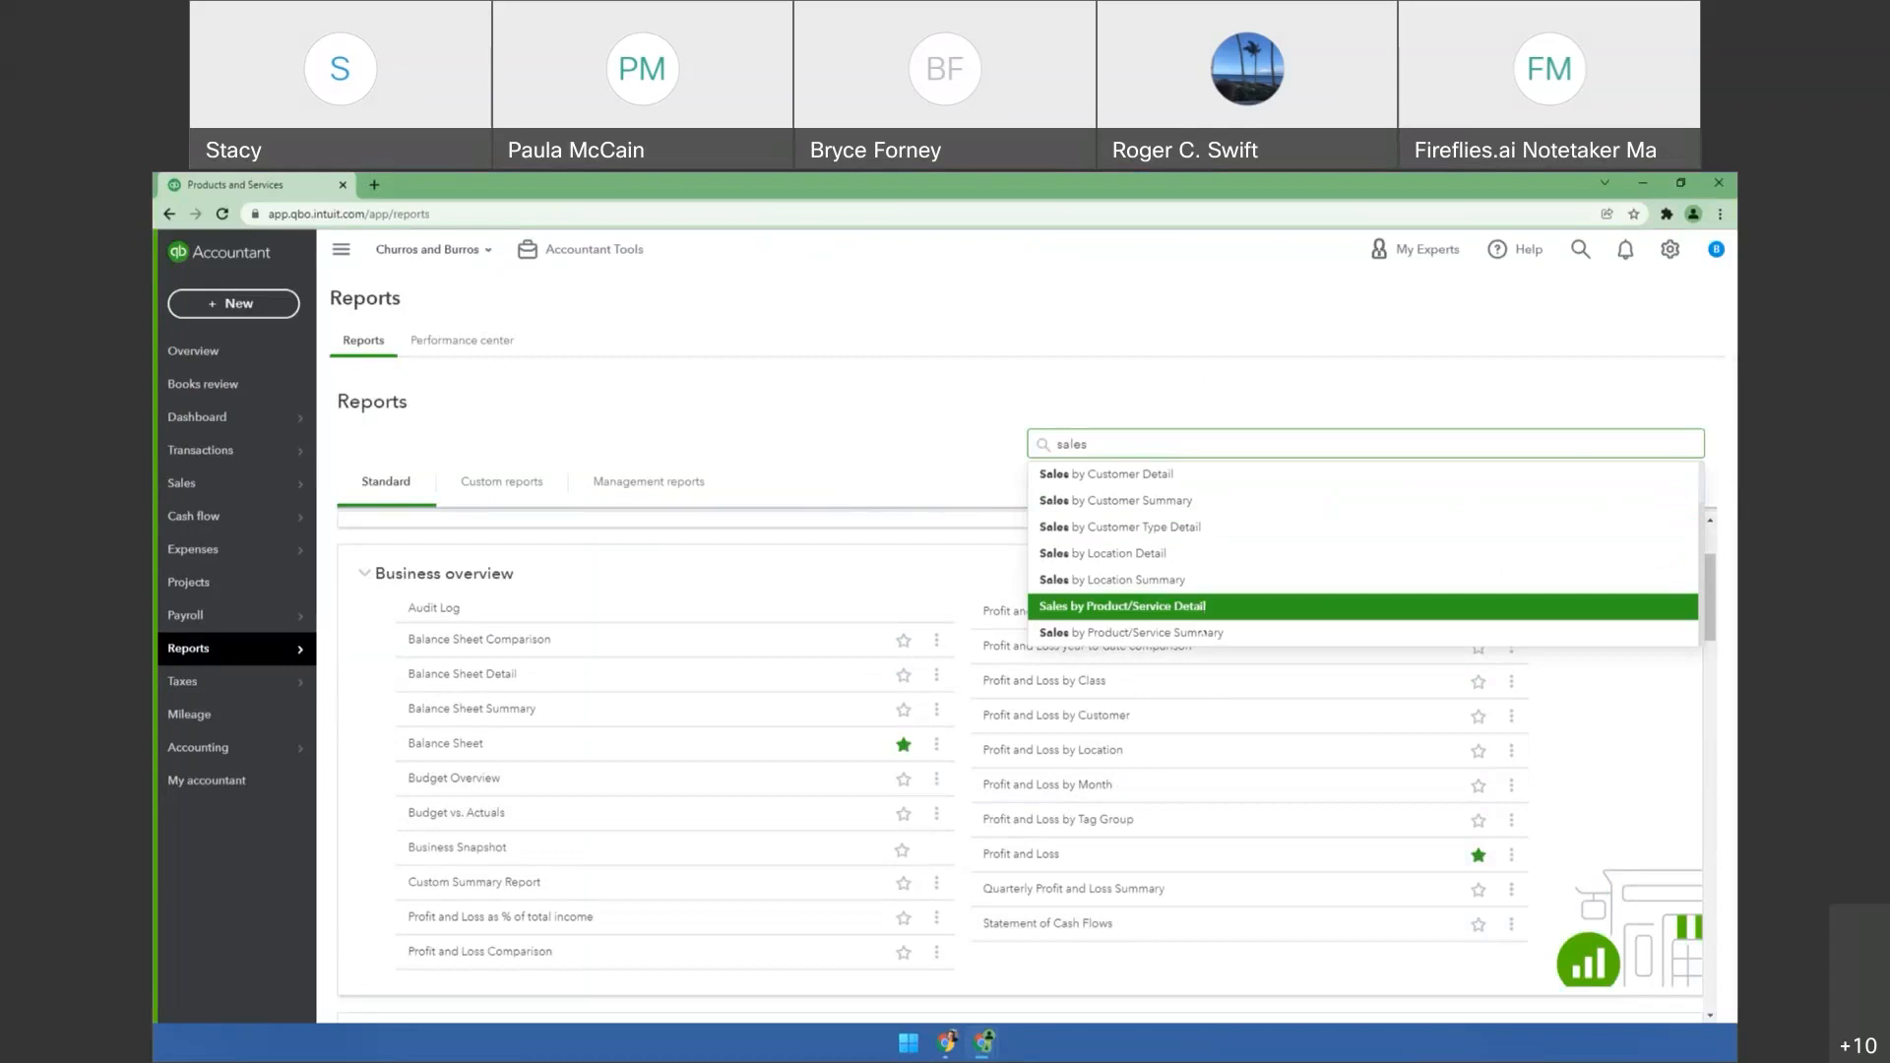
left_click(1205, 633)
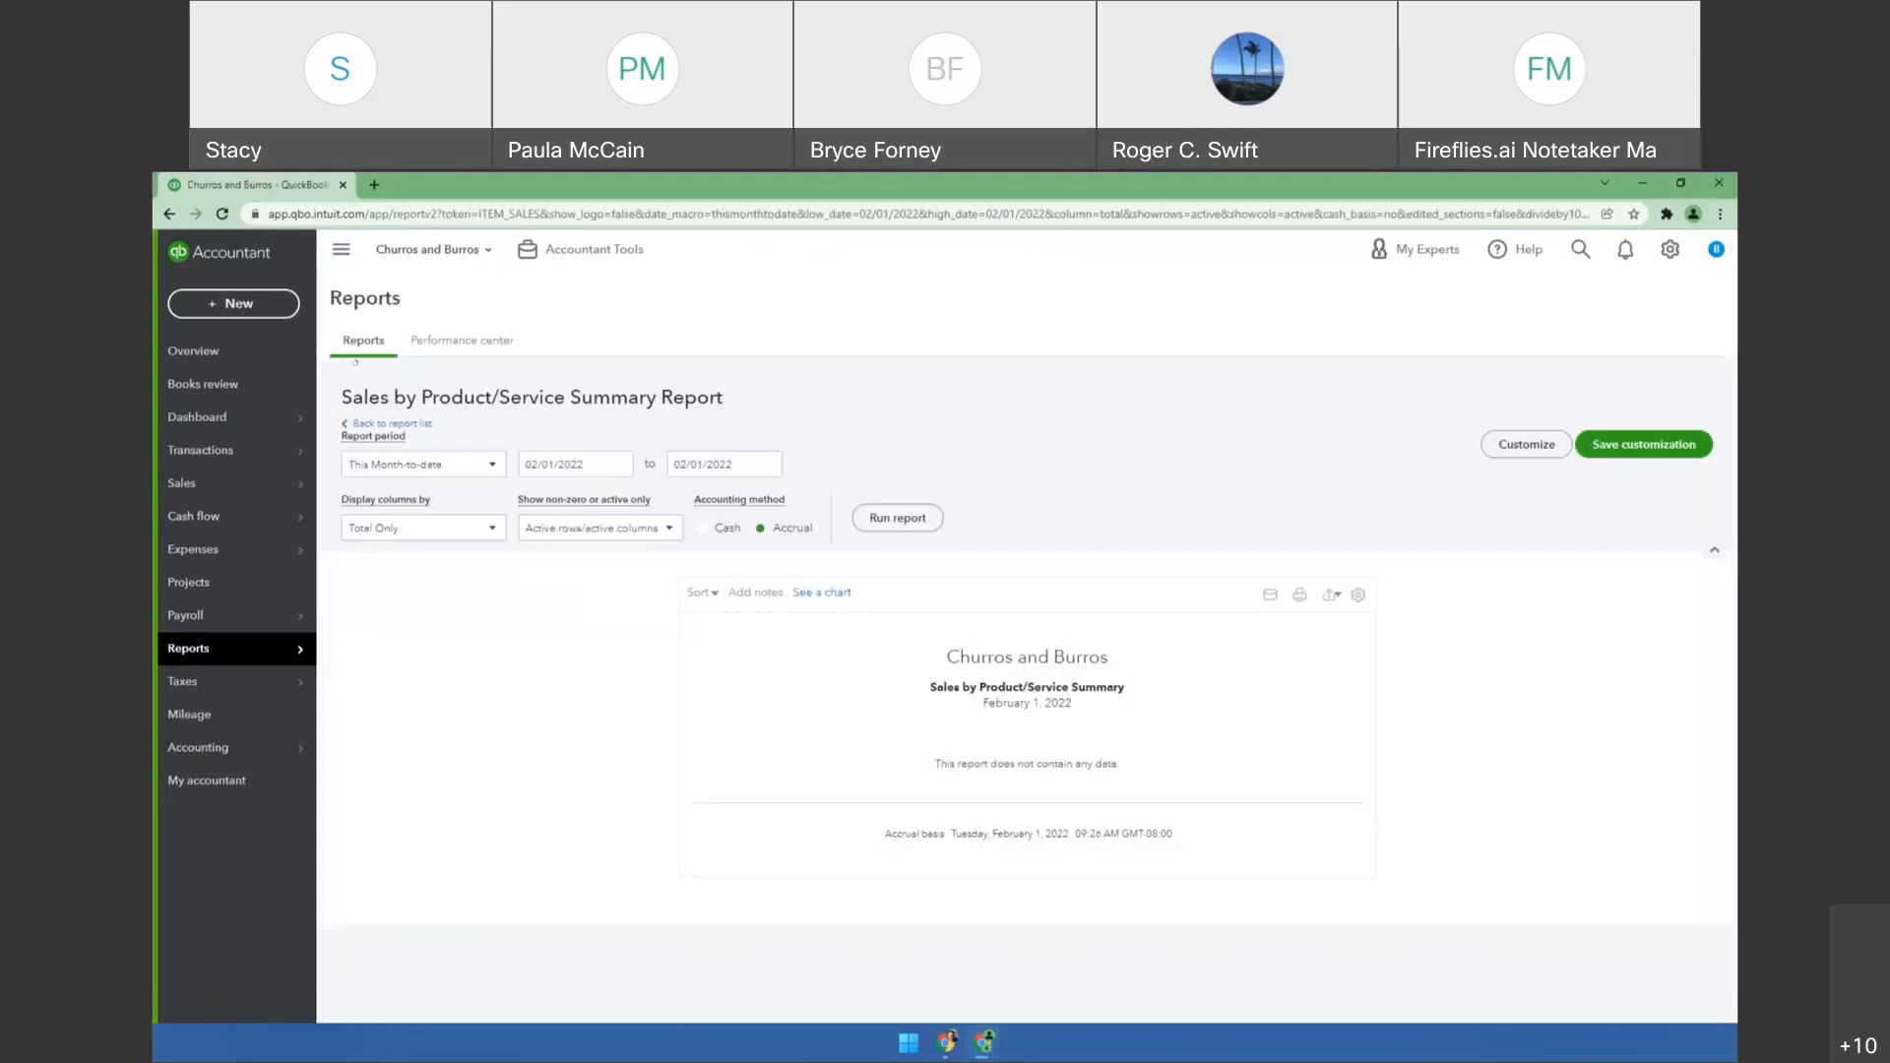
left_click(398, 426)
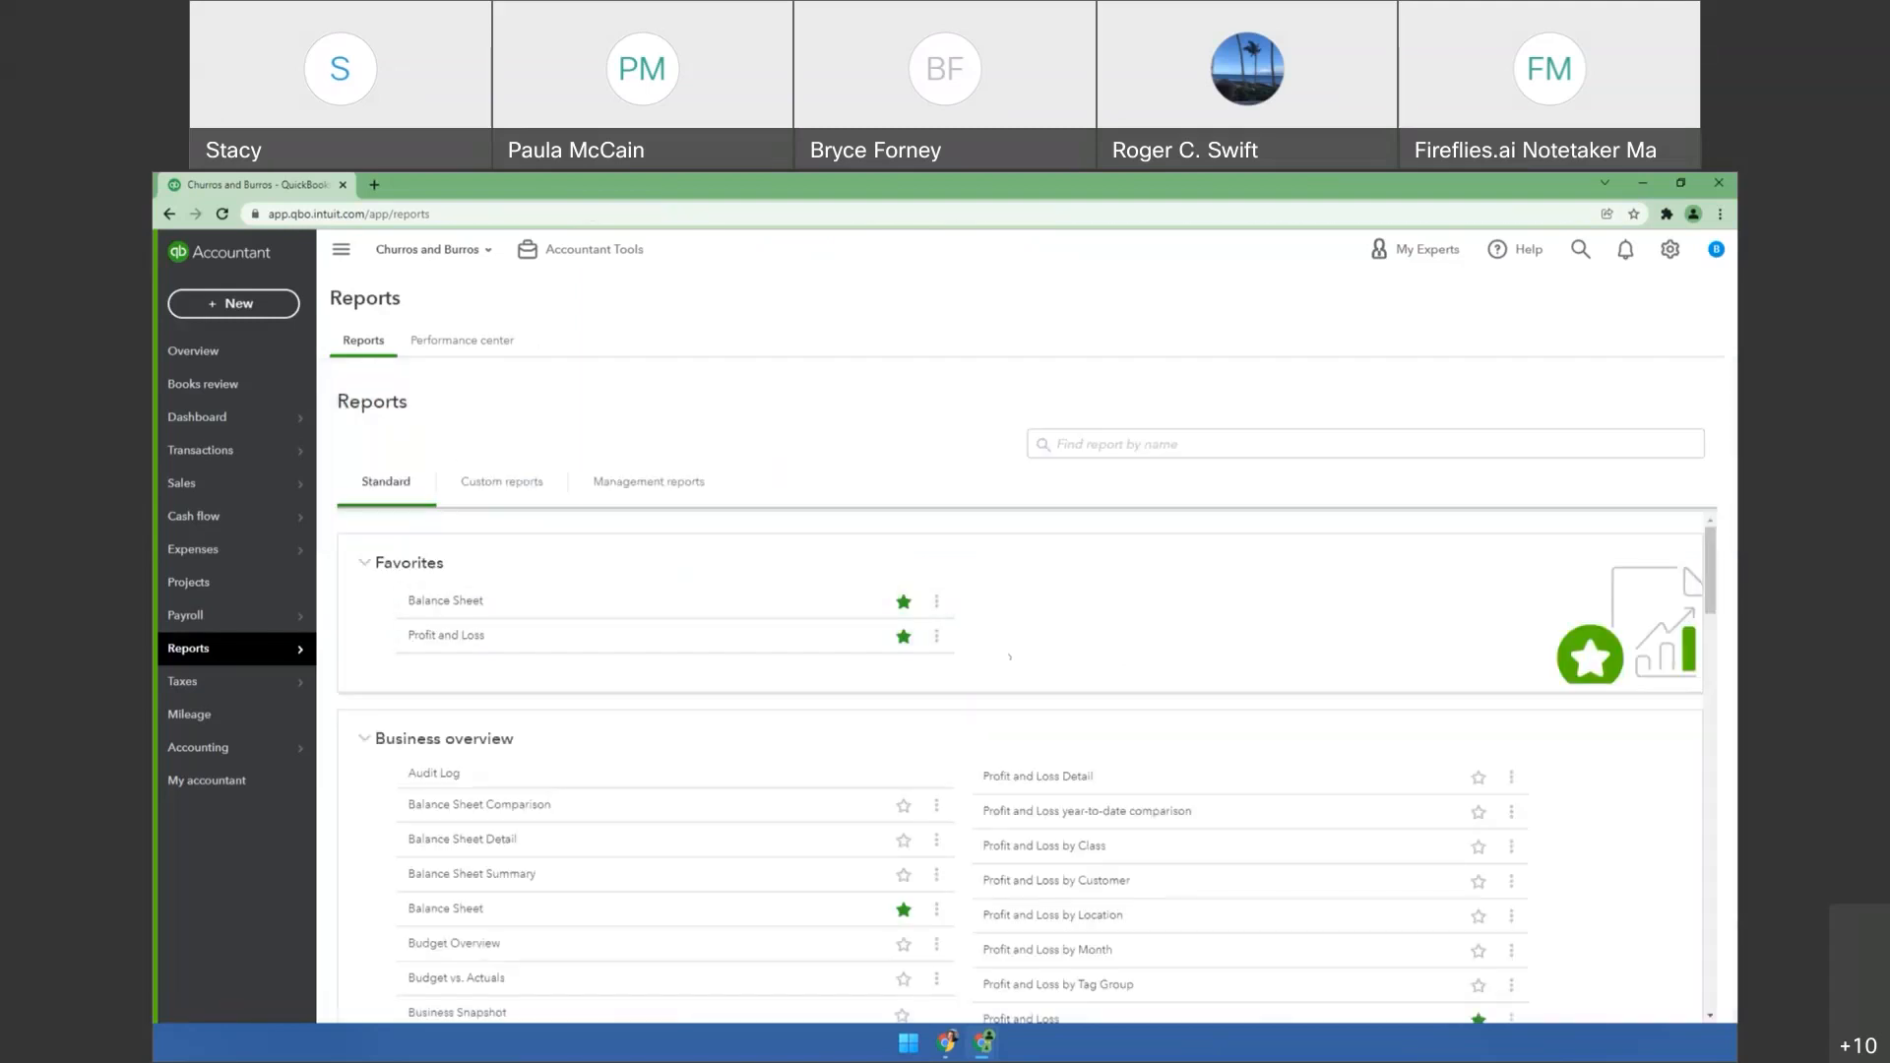
Add the Quarterly Profit and Loss Summary and Business Snapshot reports to the favorites.
scroll(1009, 656, "down", 3)
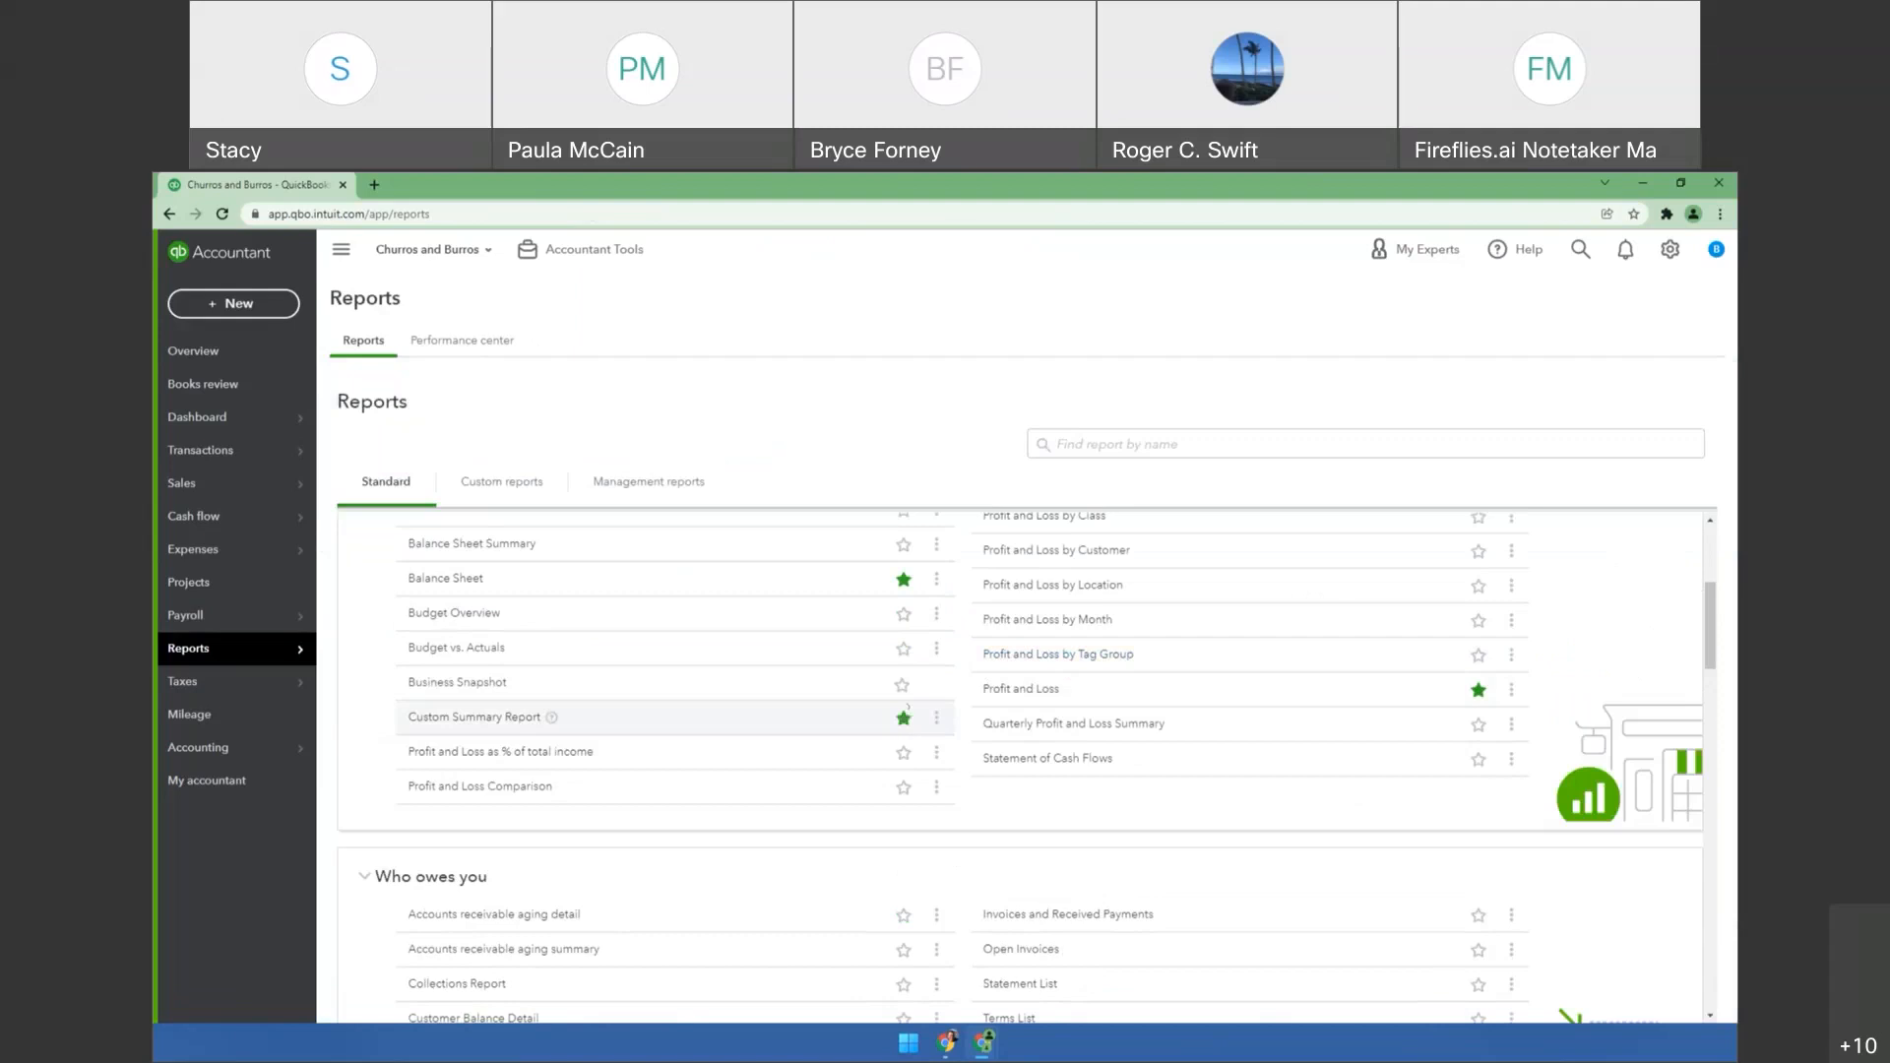
left_click(902, 685)
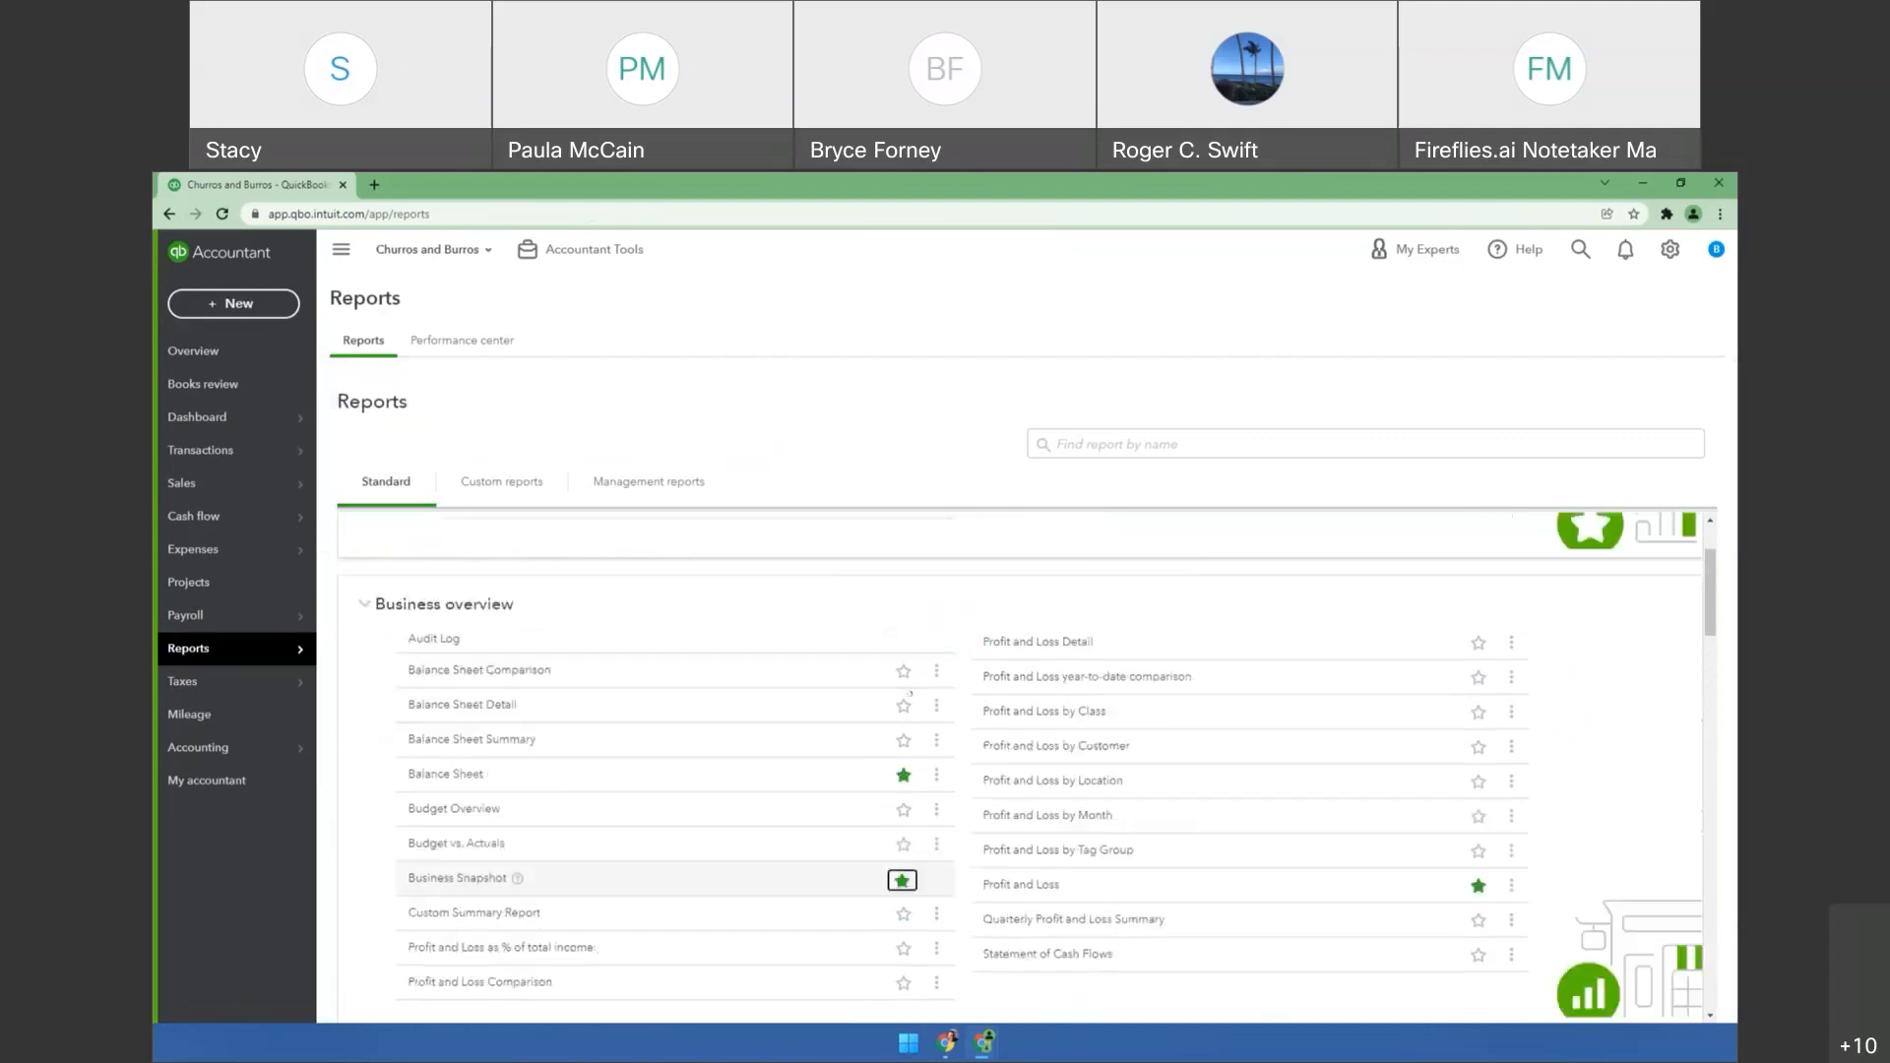
scroll(902, 754, "down", 2)
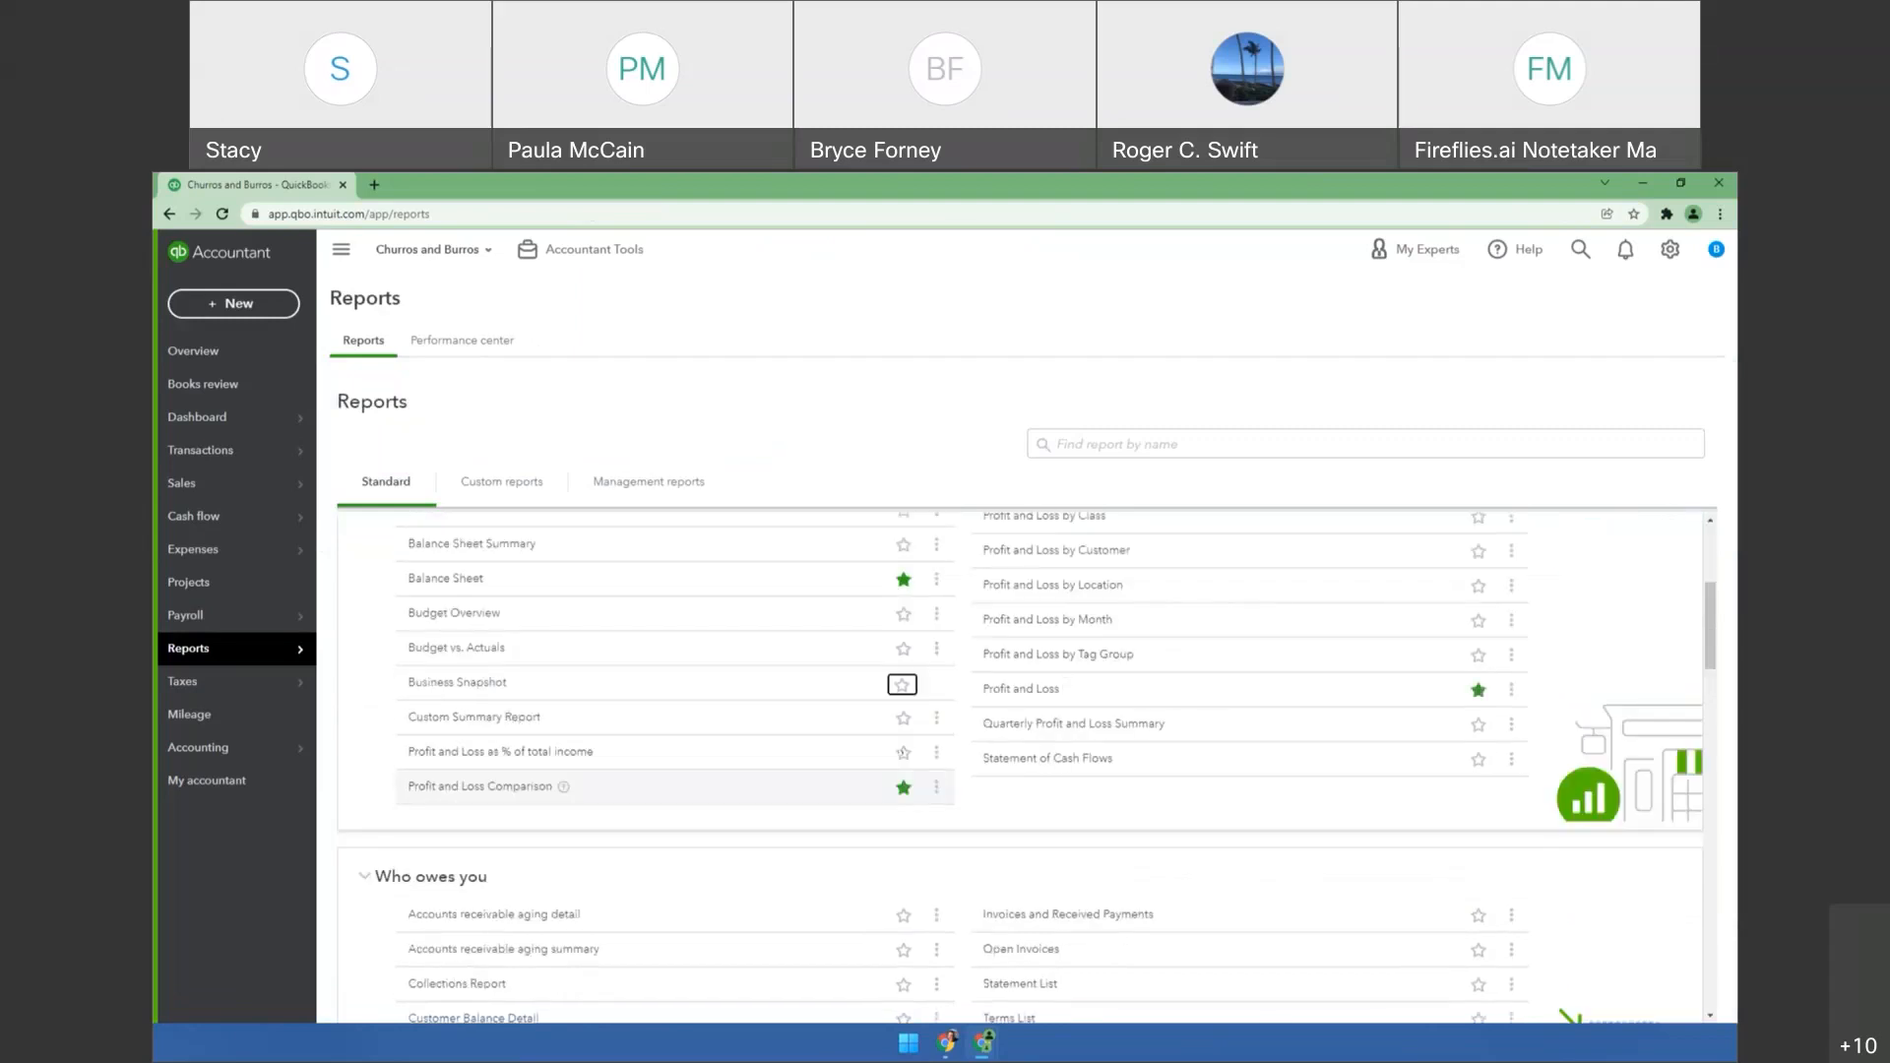
left_click(1479, 727)
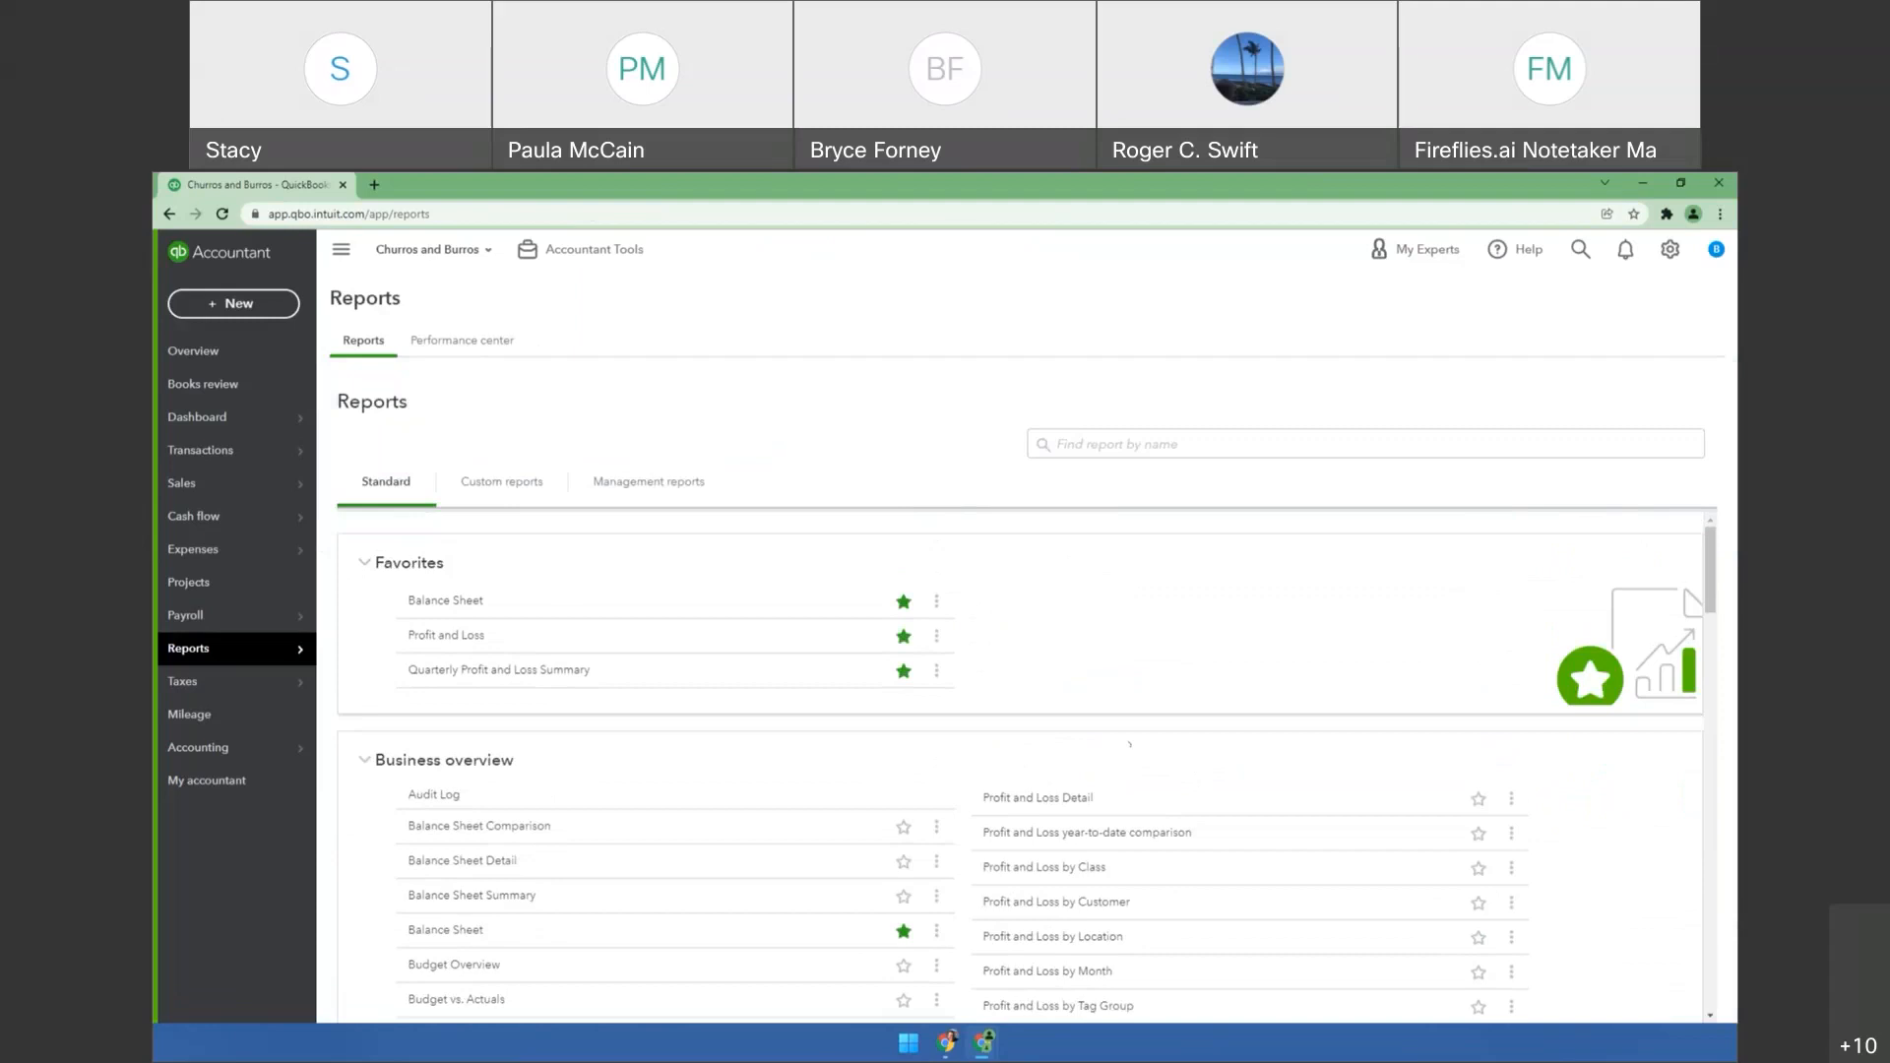
scroll(1129, 744, "down", 3)
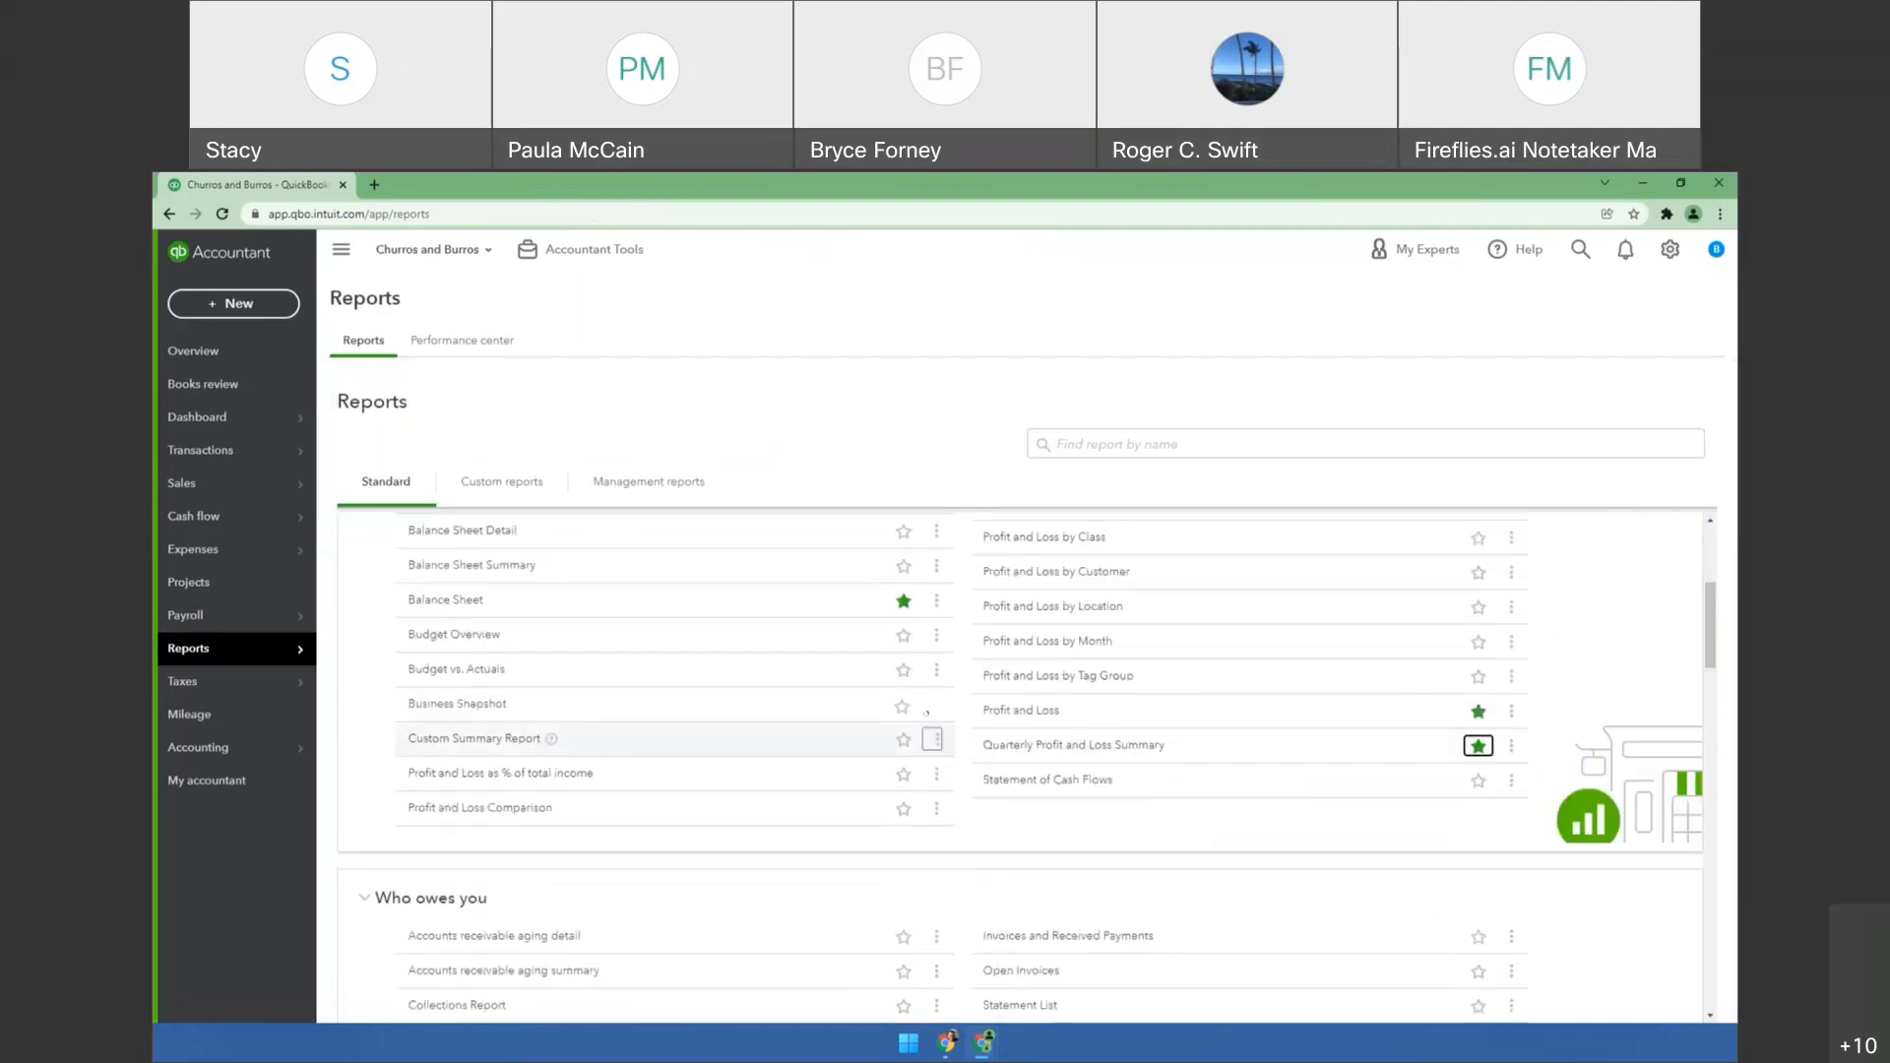
left_click(903, 706)
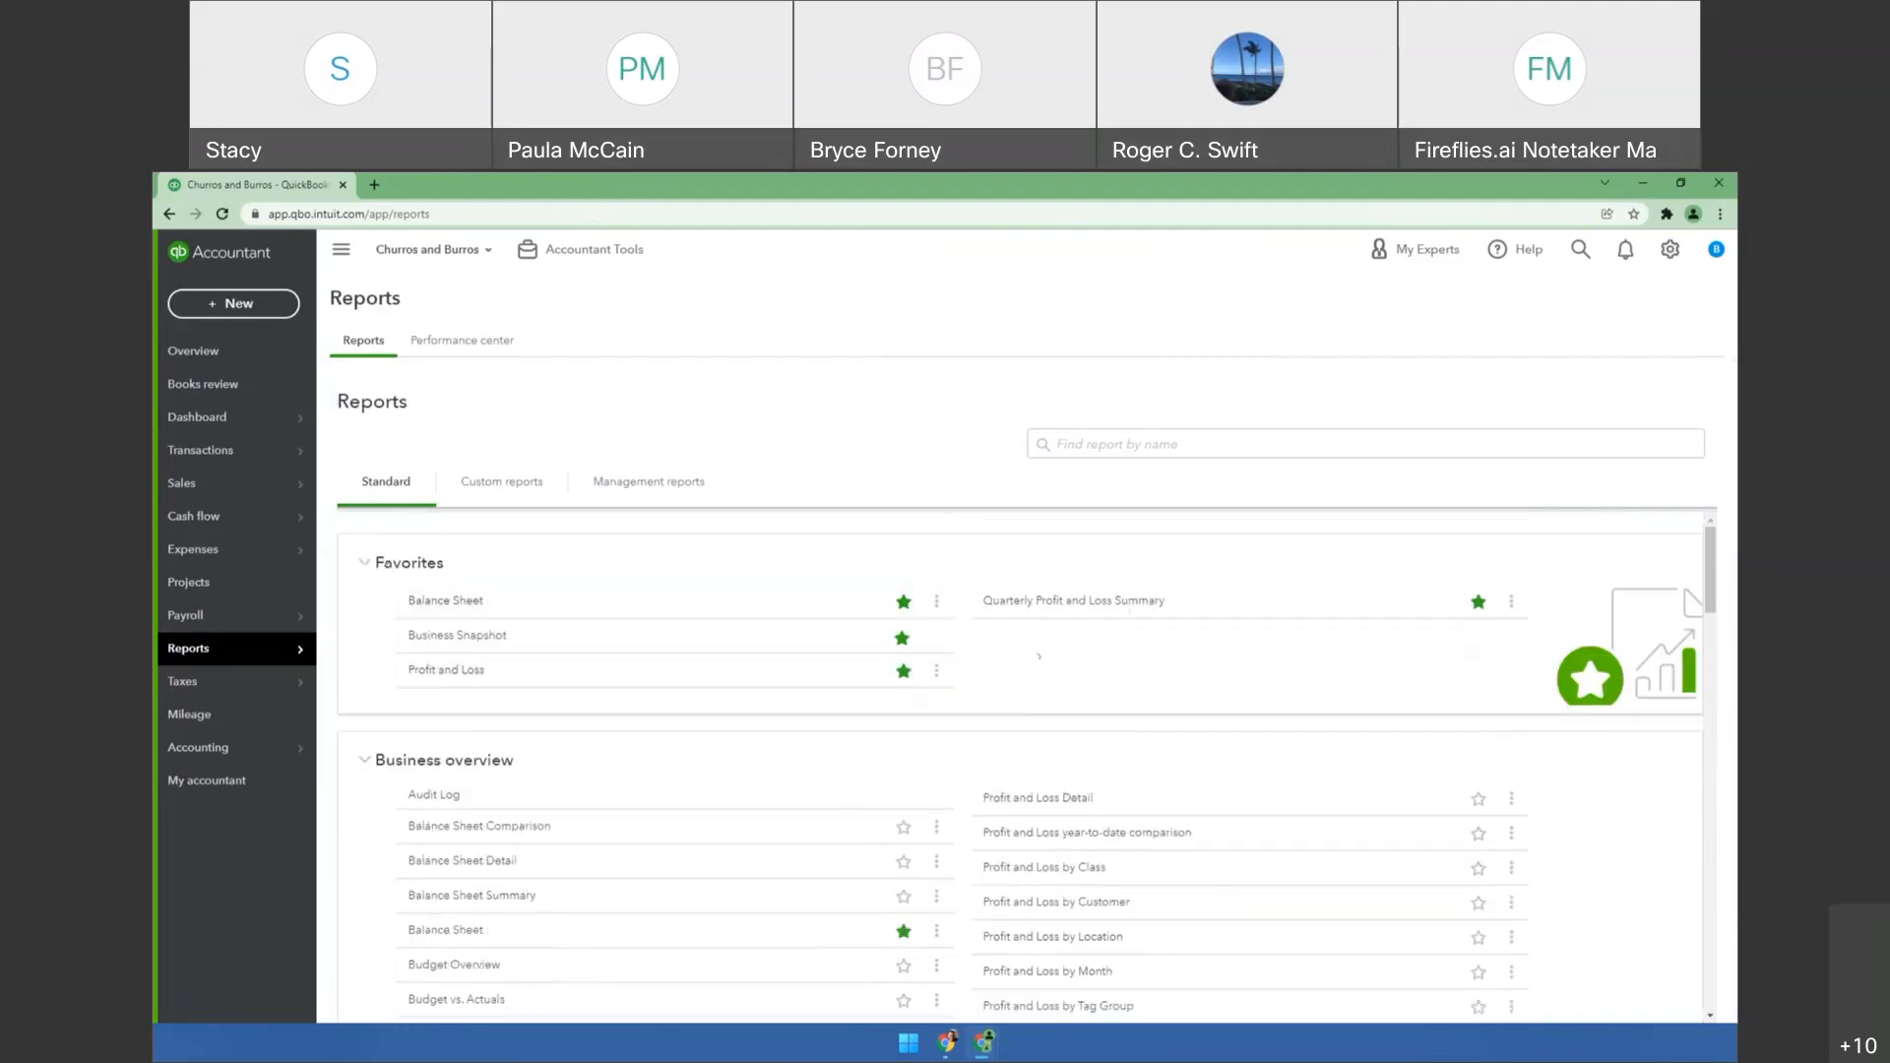
Open the Profit and Loss report from the favorites, look at it and return to the report list.
left_click(1094, 444)
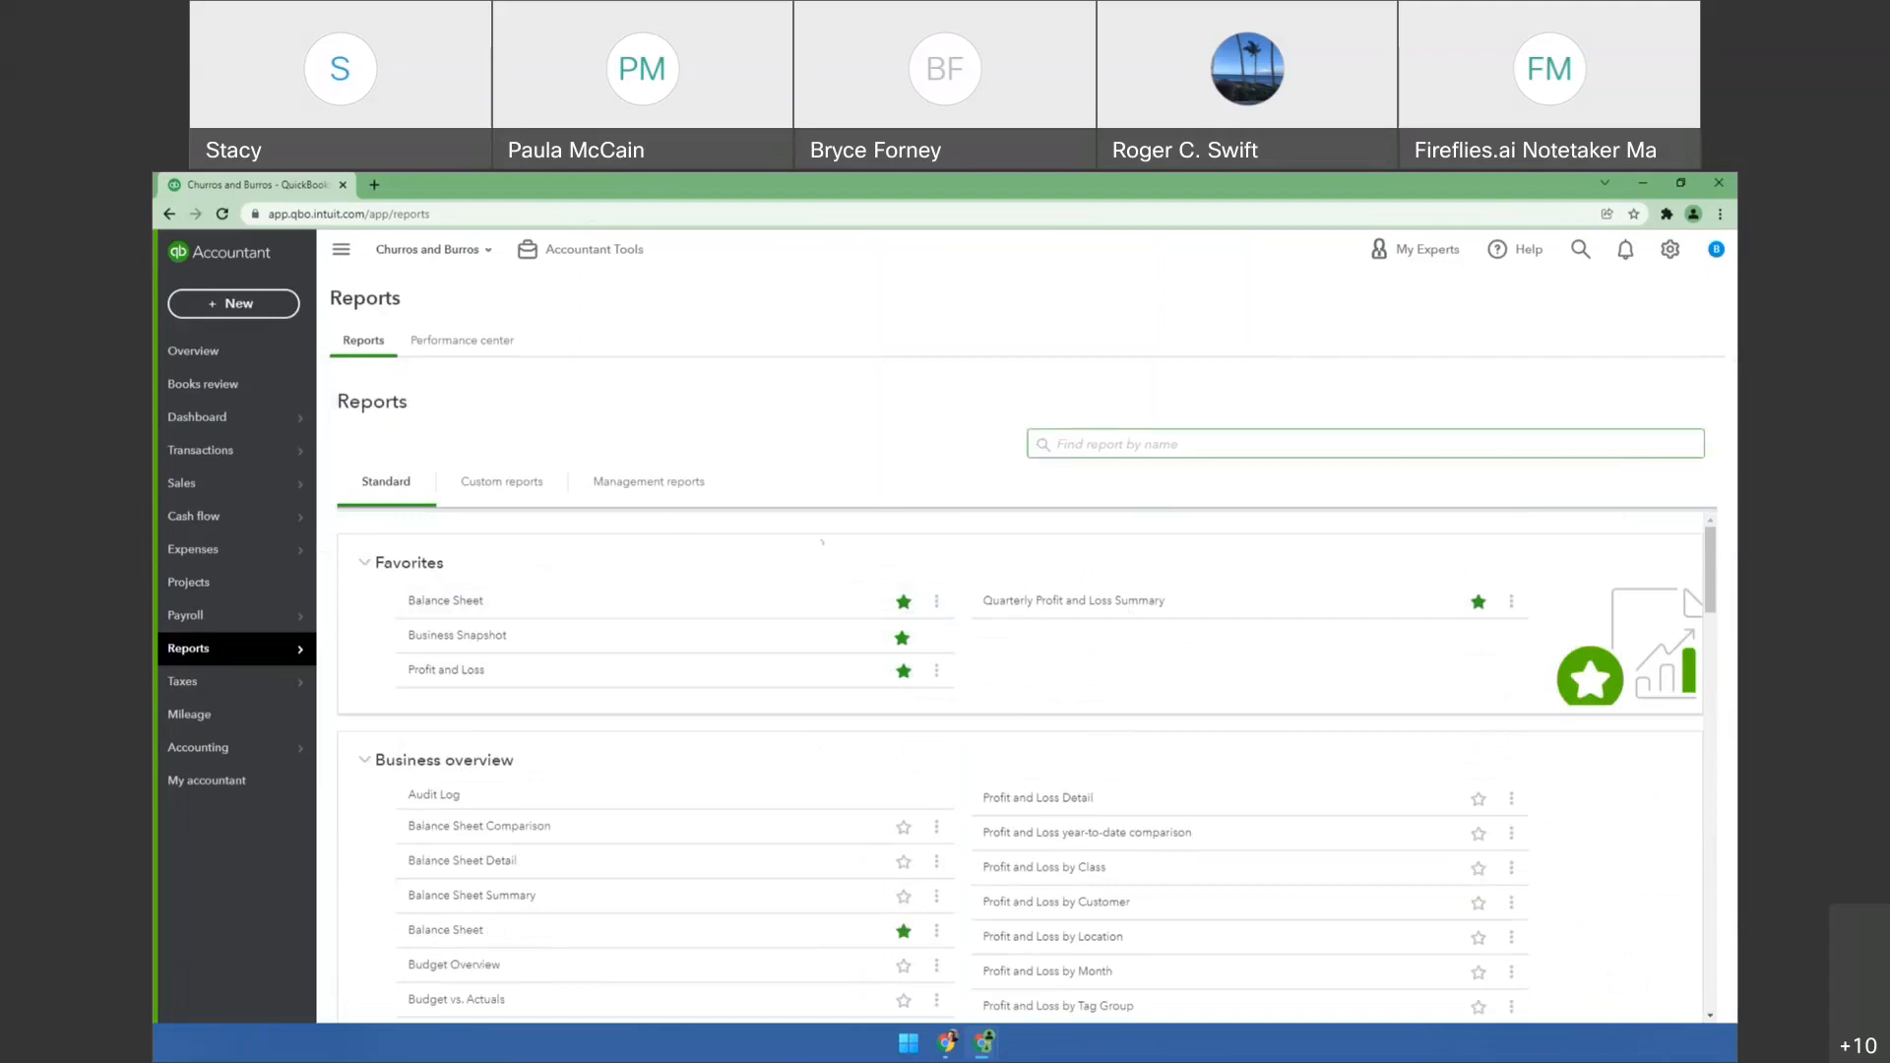
left_click(438, 672)
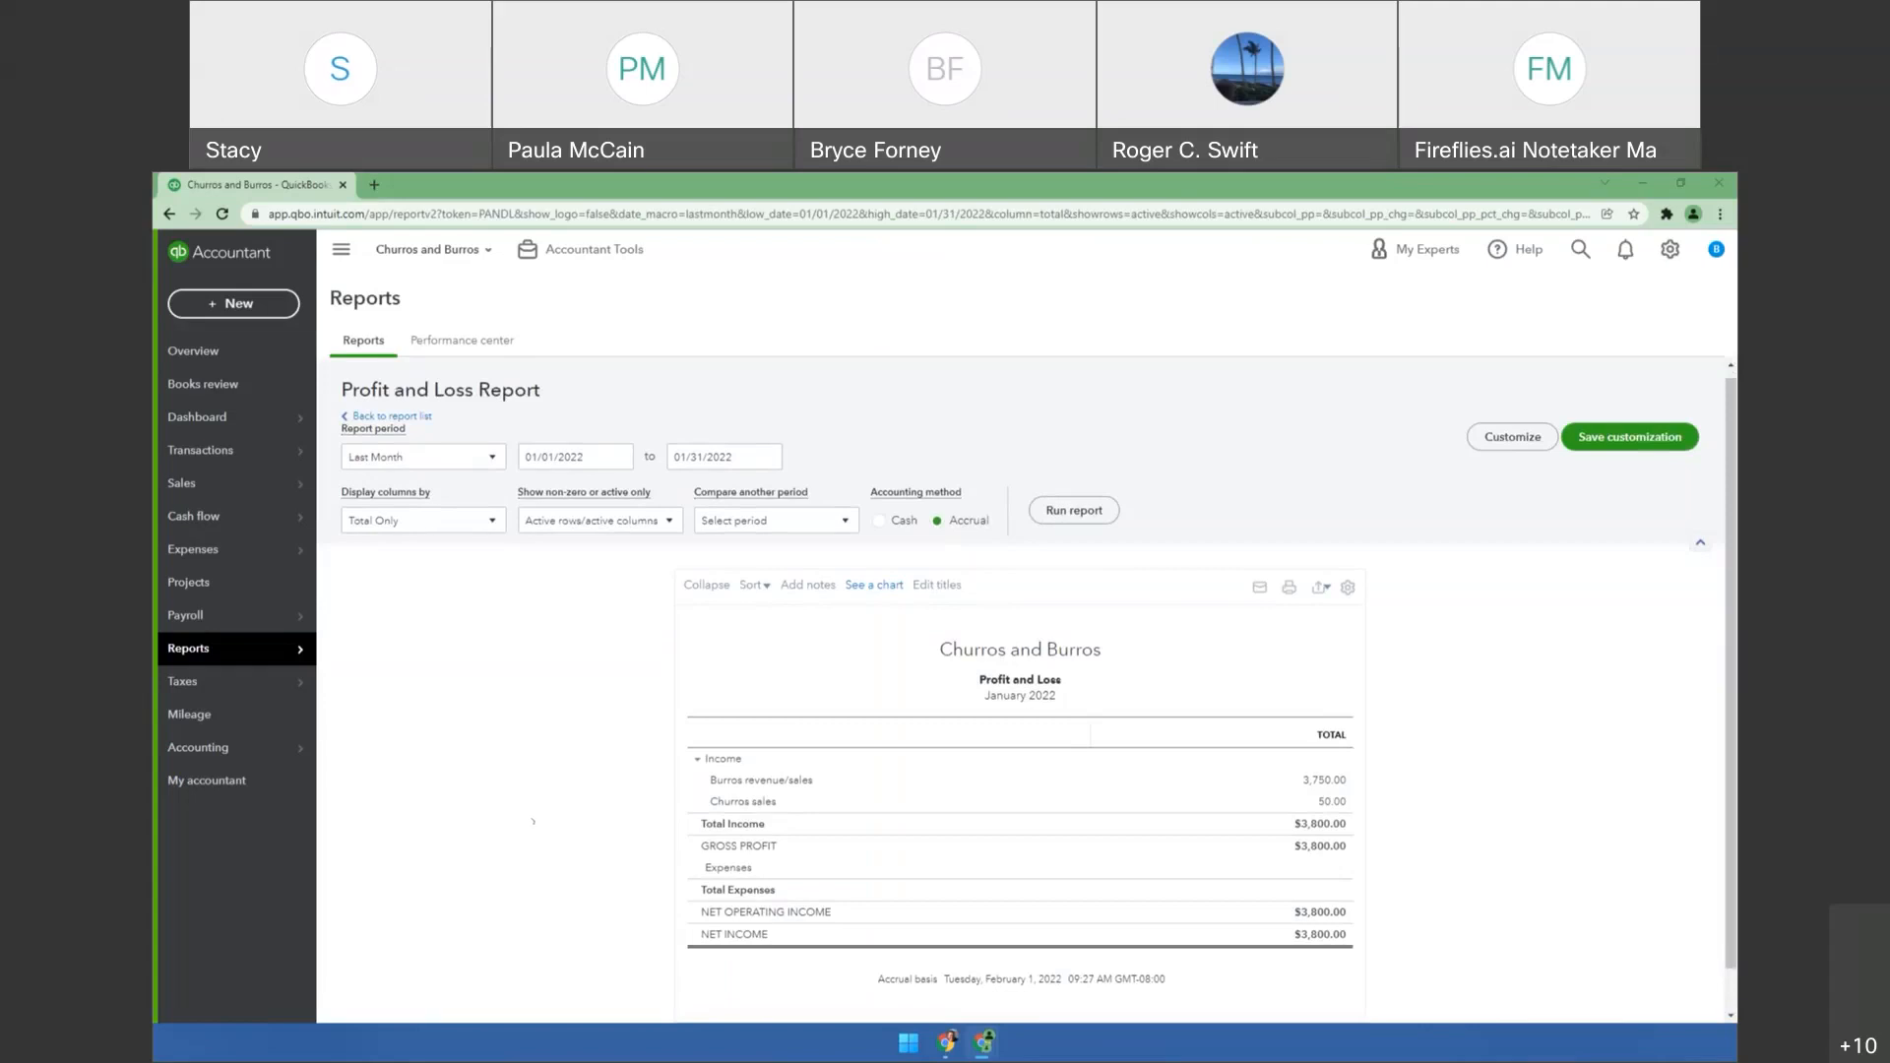
left_click(392, 415)
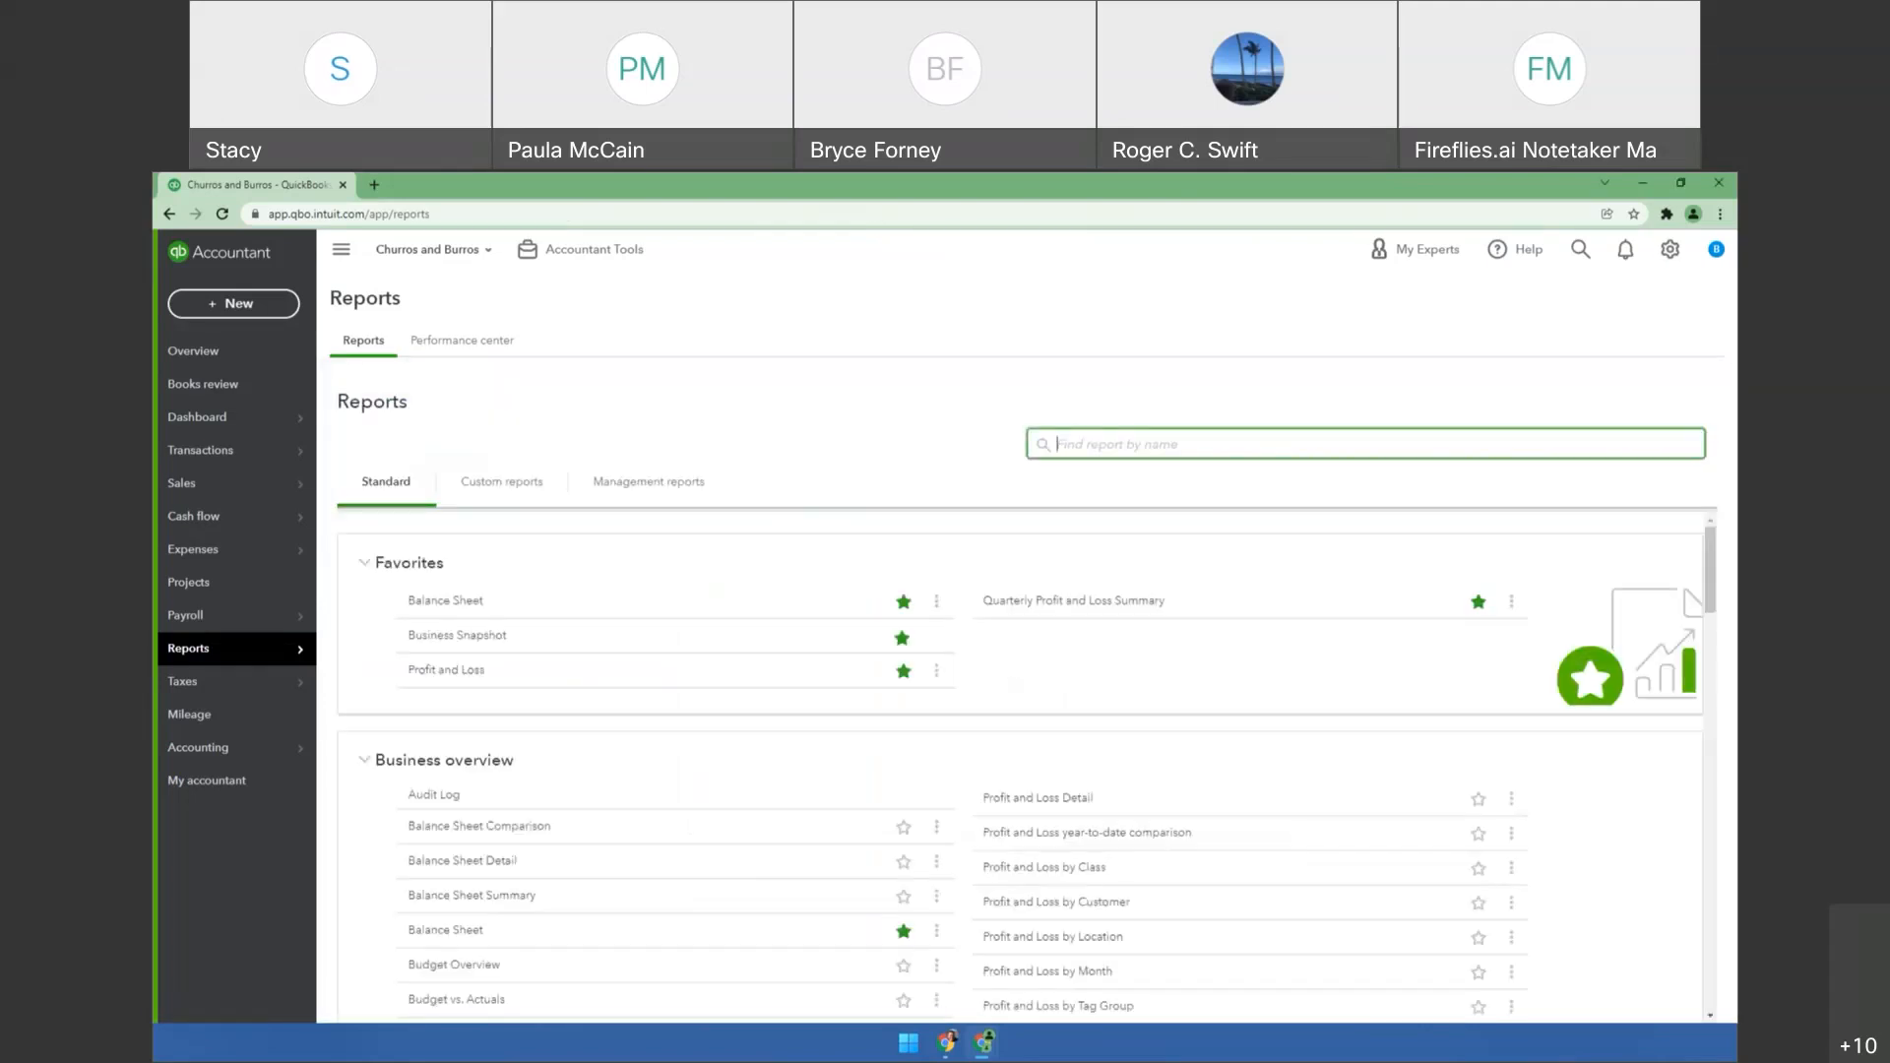
Find the Sales by Product/Service Summary report by searching "produ" and run it for All Dates.
type("produ")
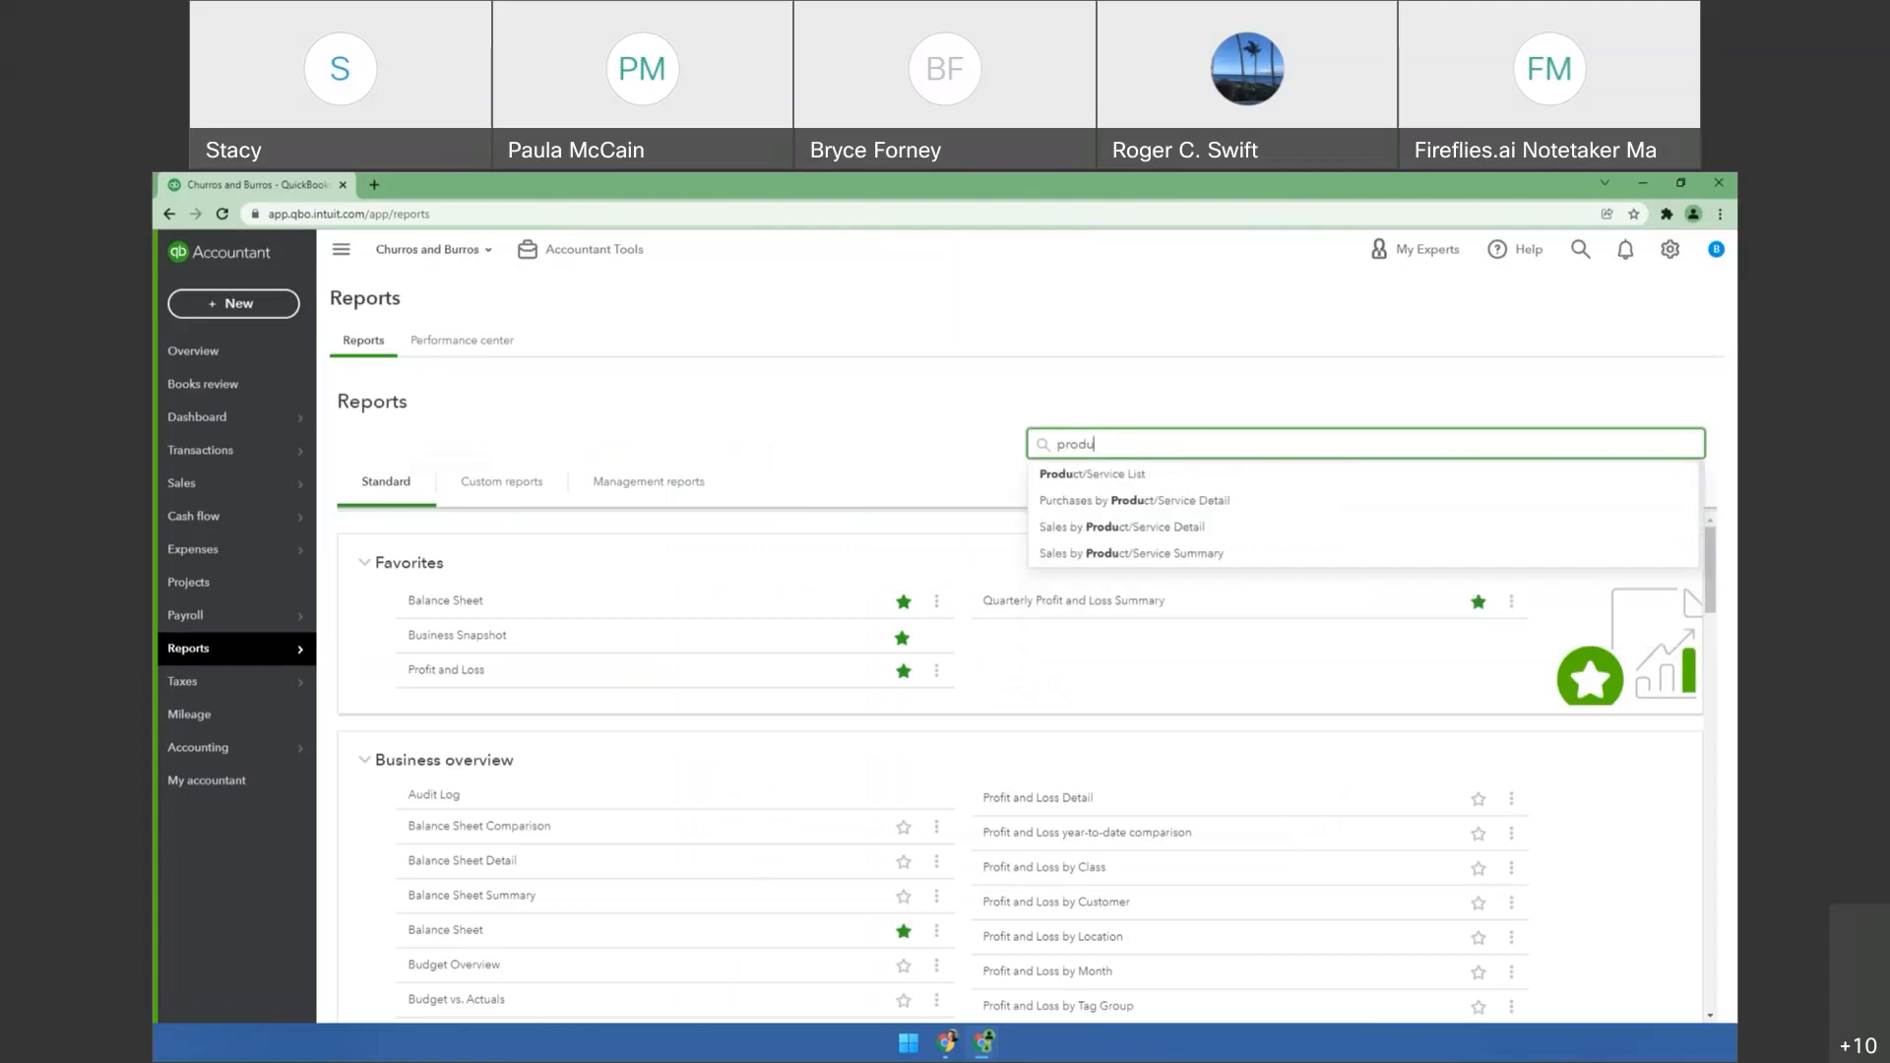
left_click(1087, 553)
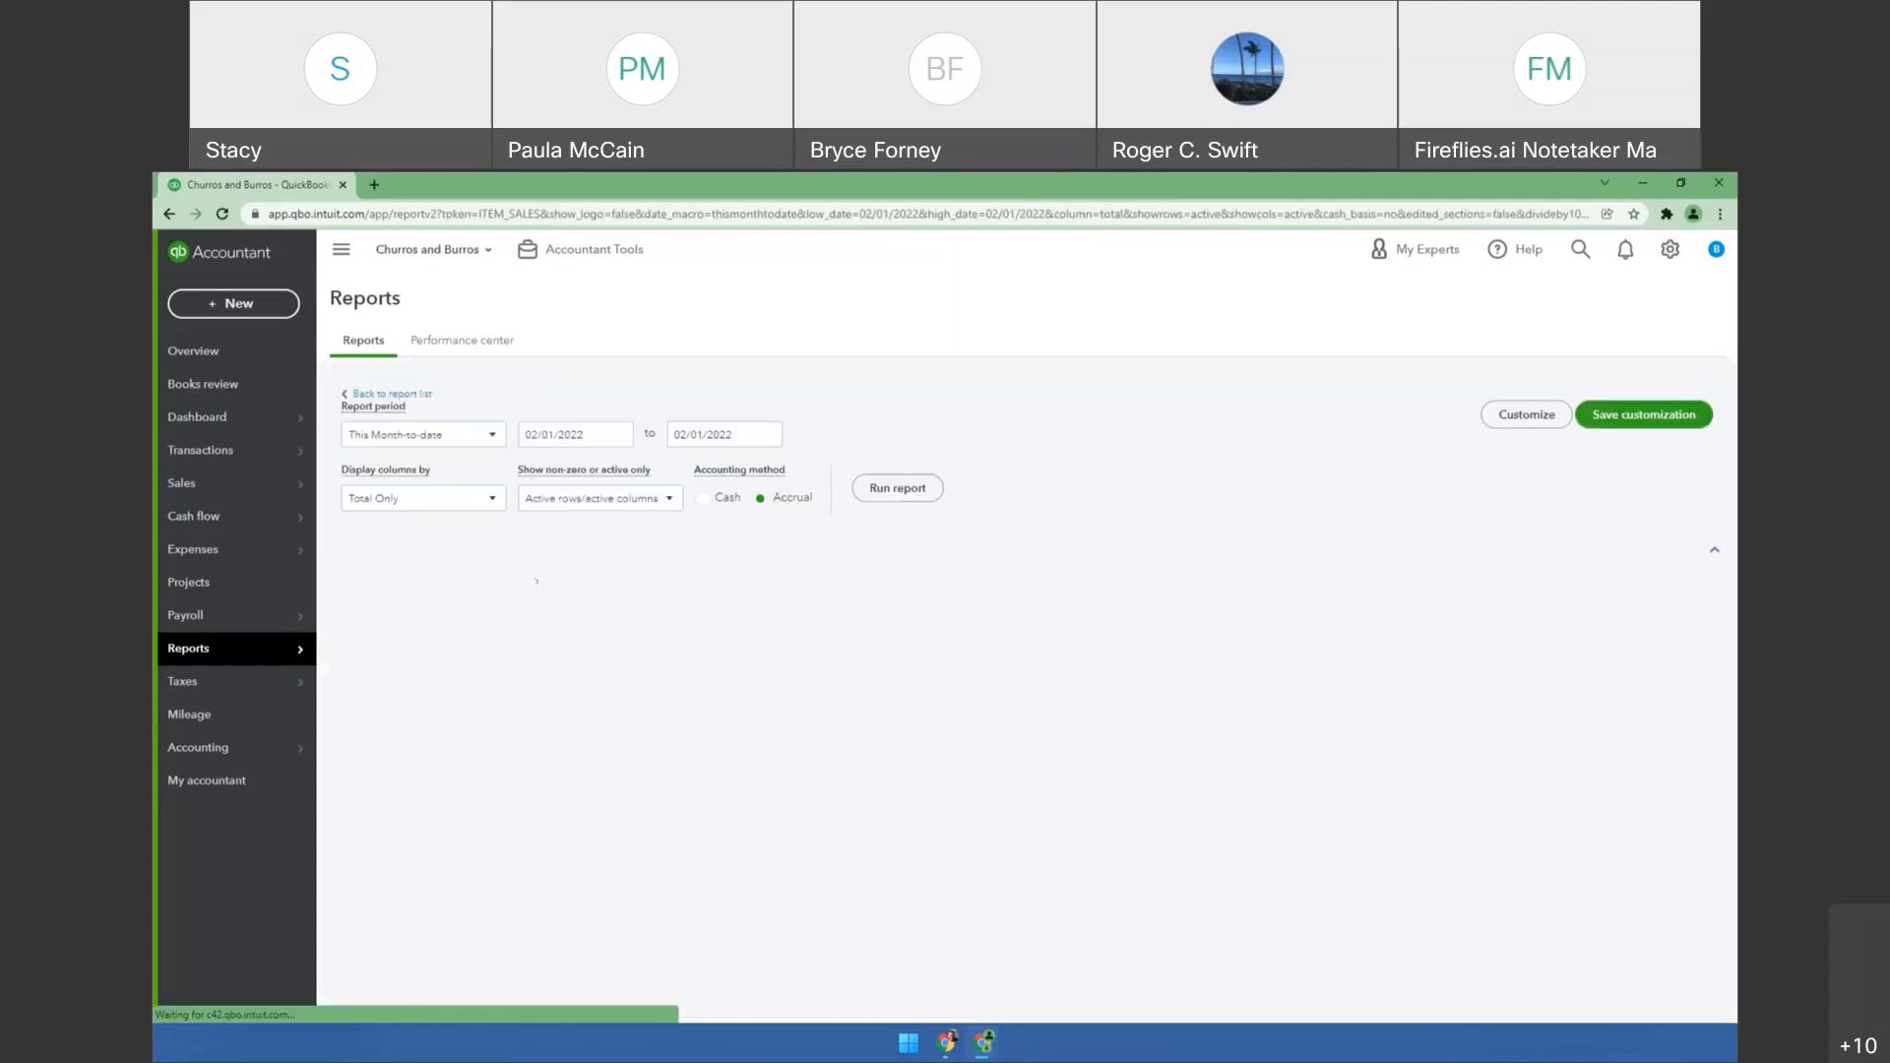
left_click(428, 462)
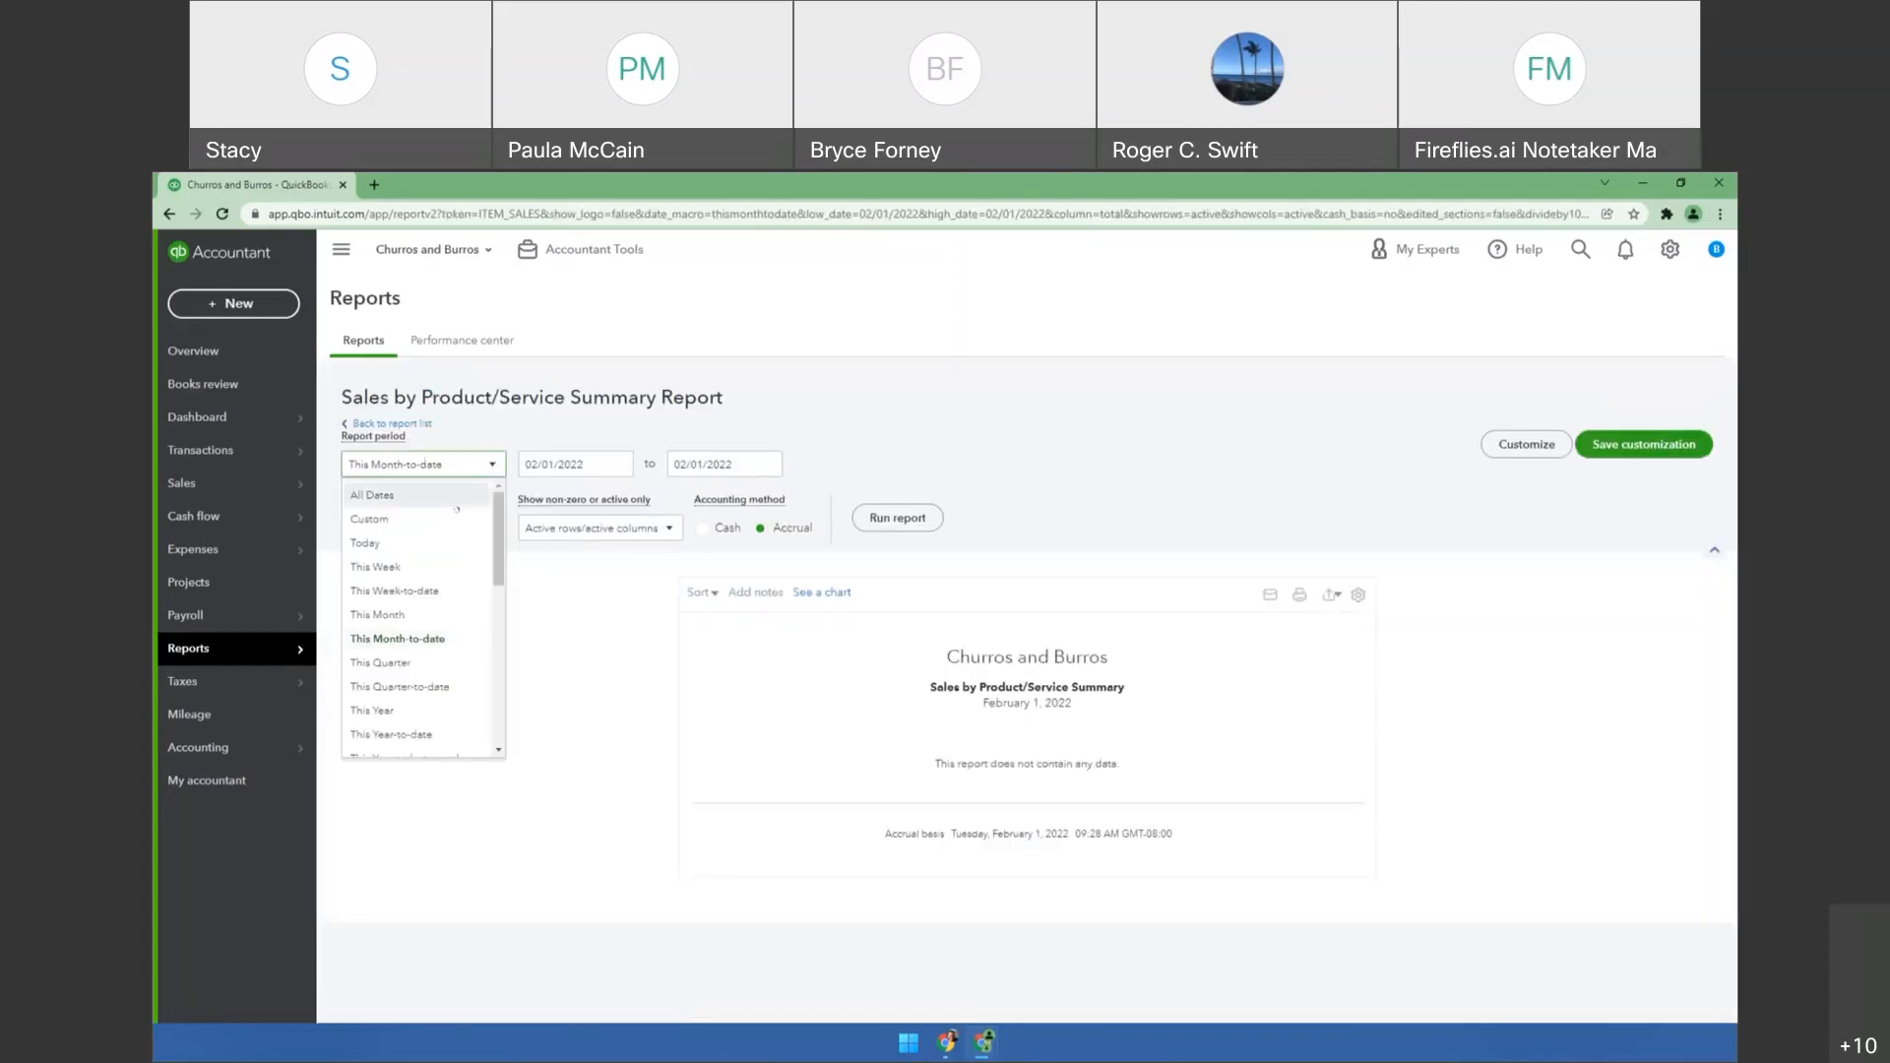
left_click(403, 497)
left_click(895, 517)
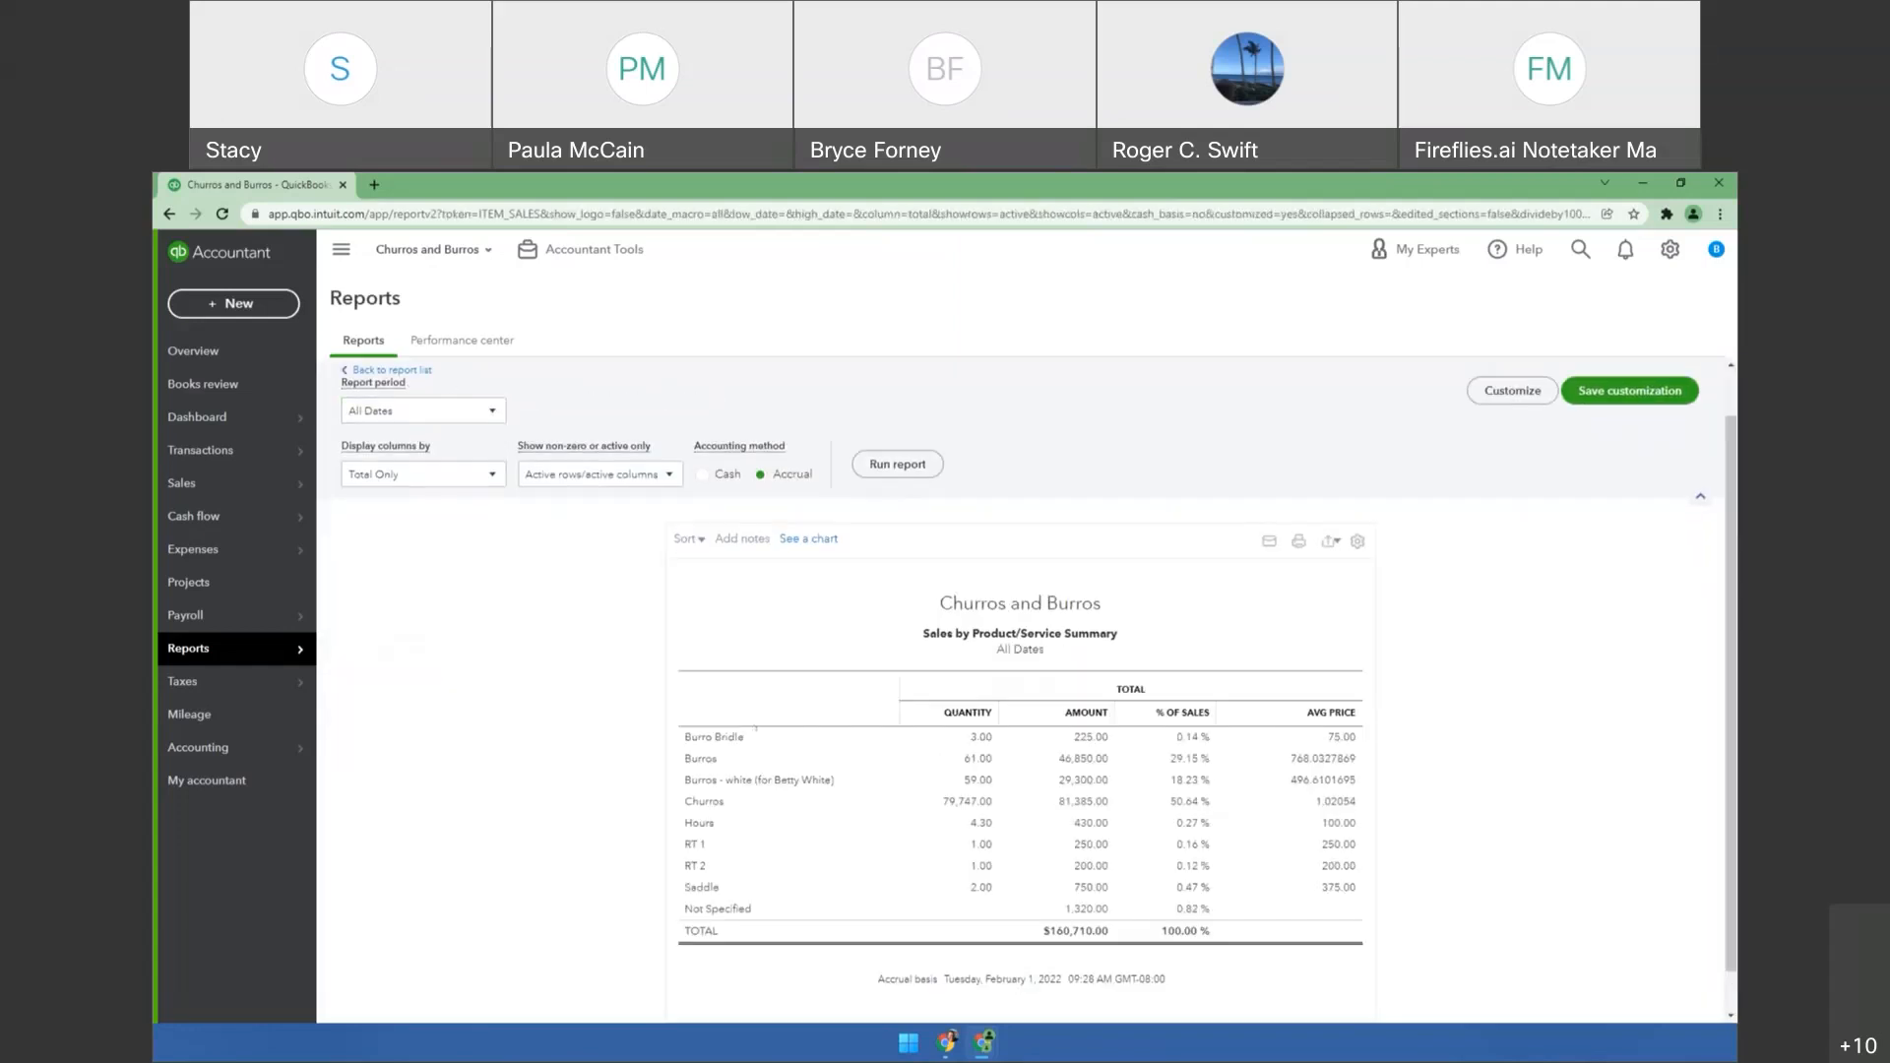
scroll(1594, 707, "down", 1)
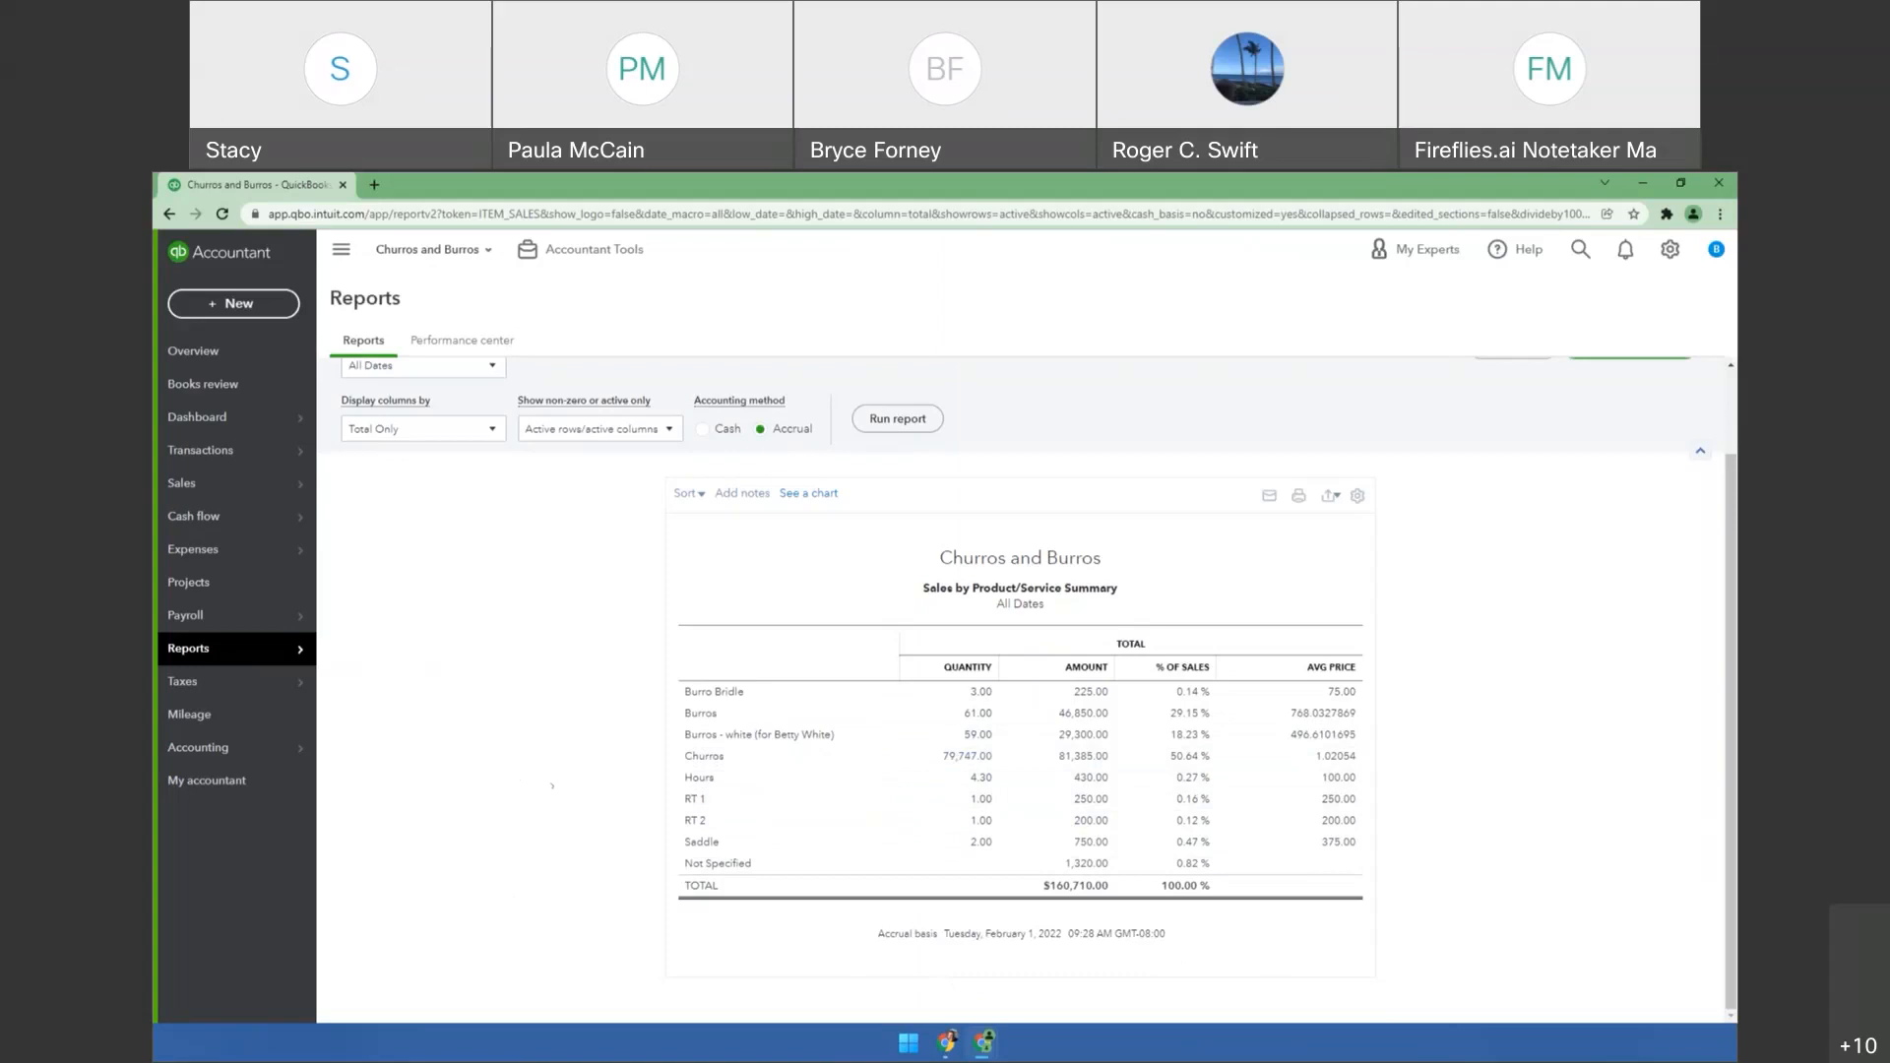
scroll(553, 786, "up", 1)
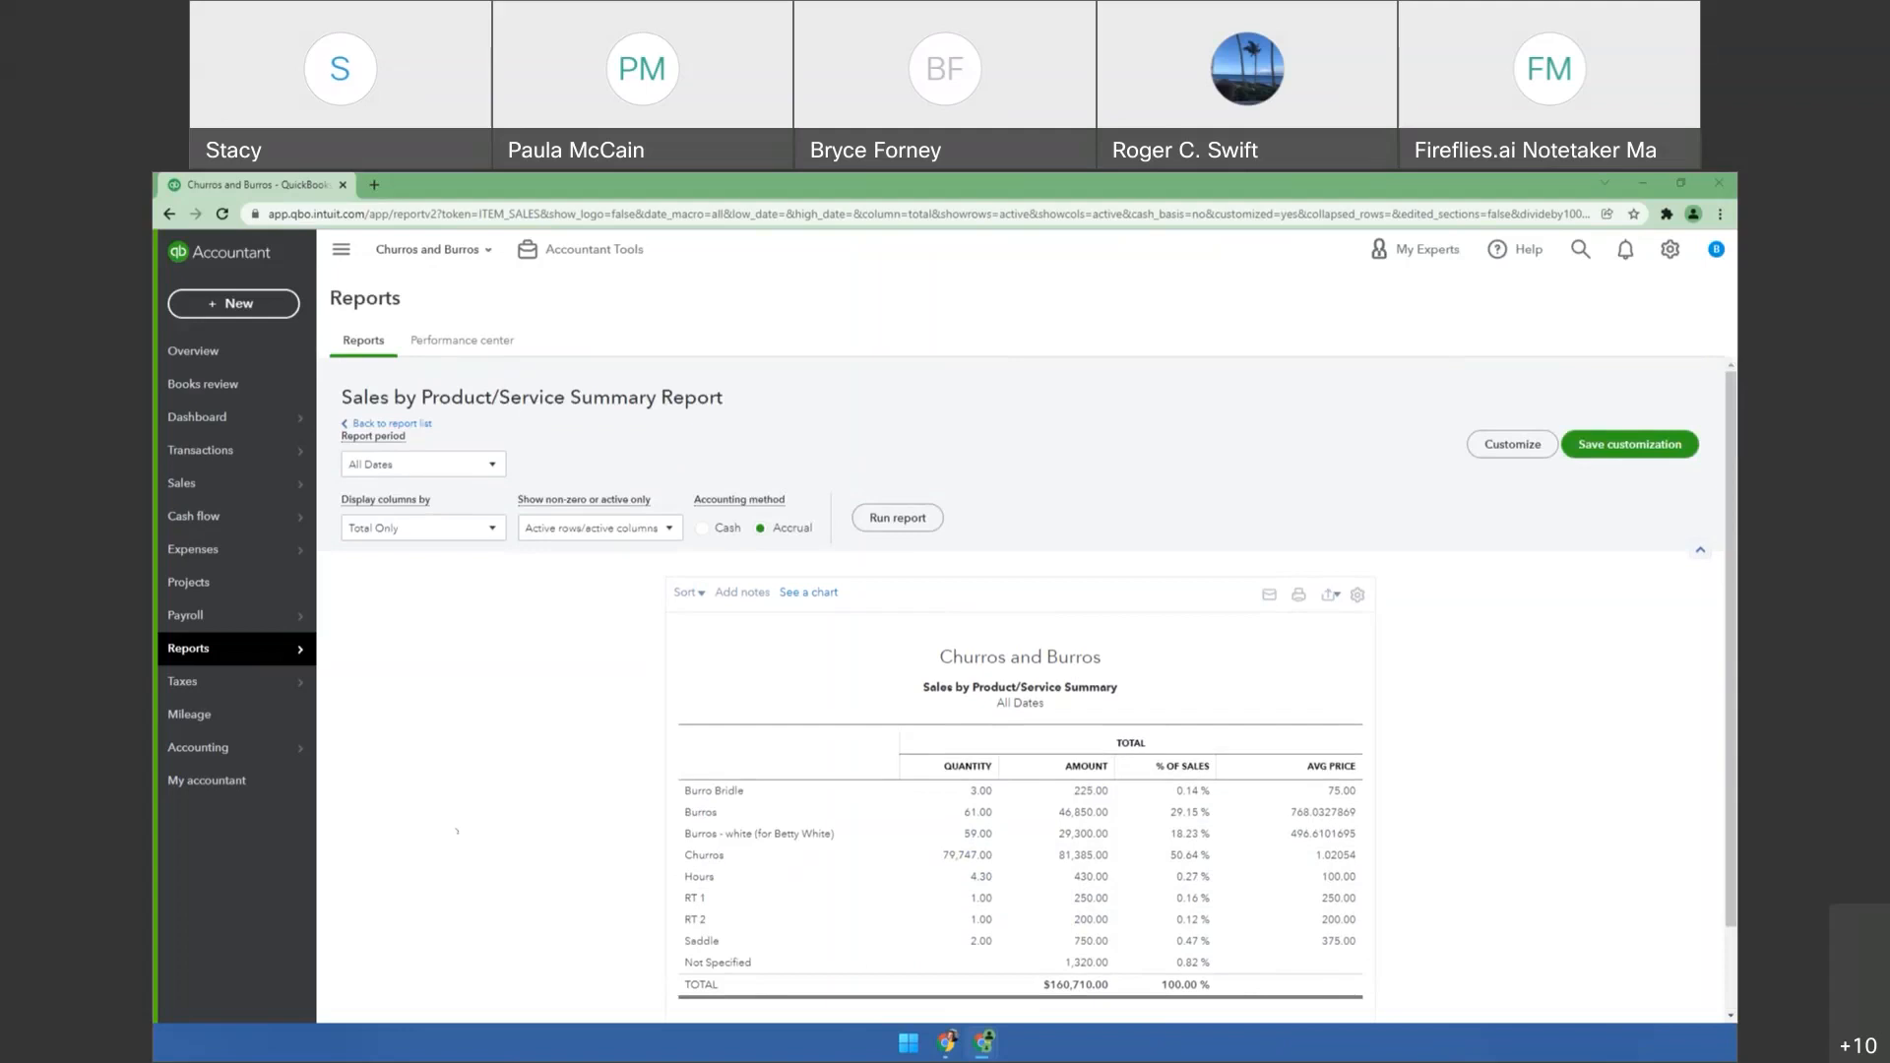
key("alt+Tab")
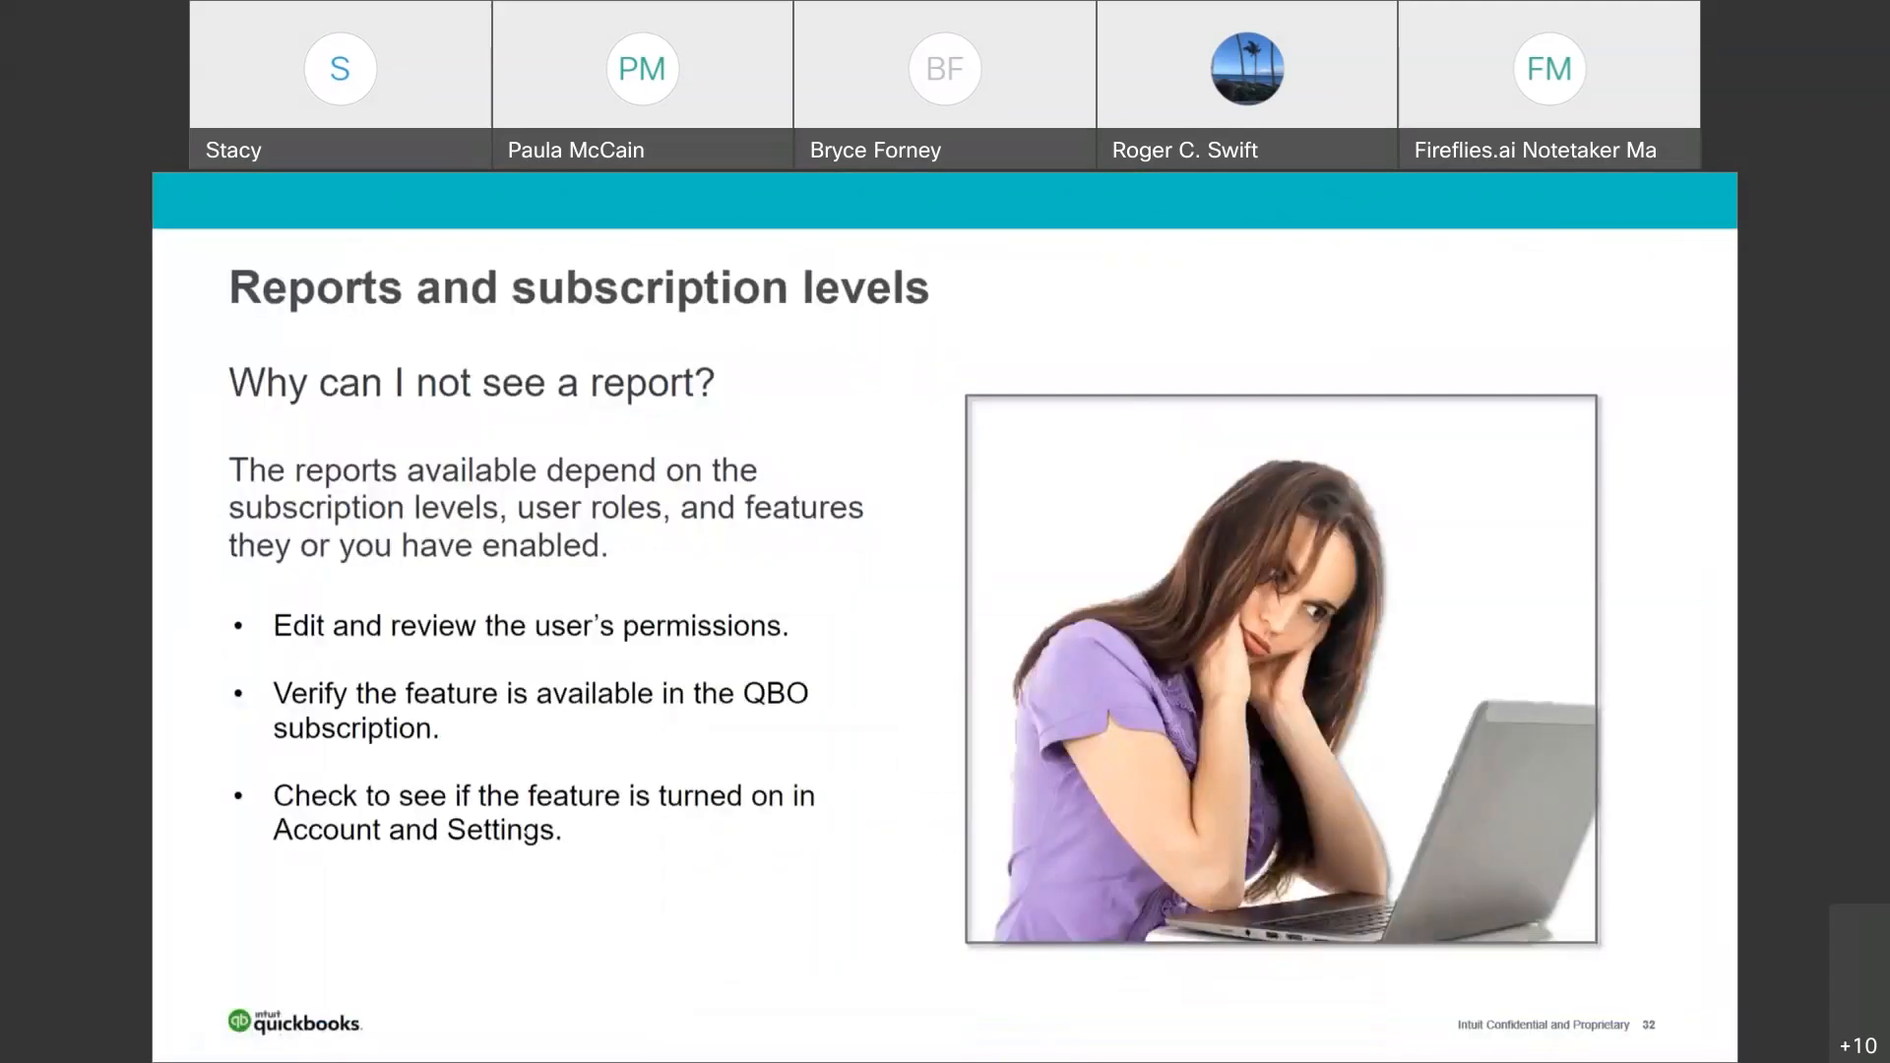
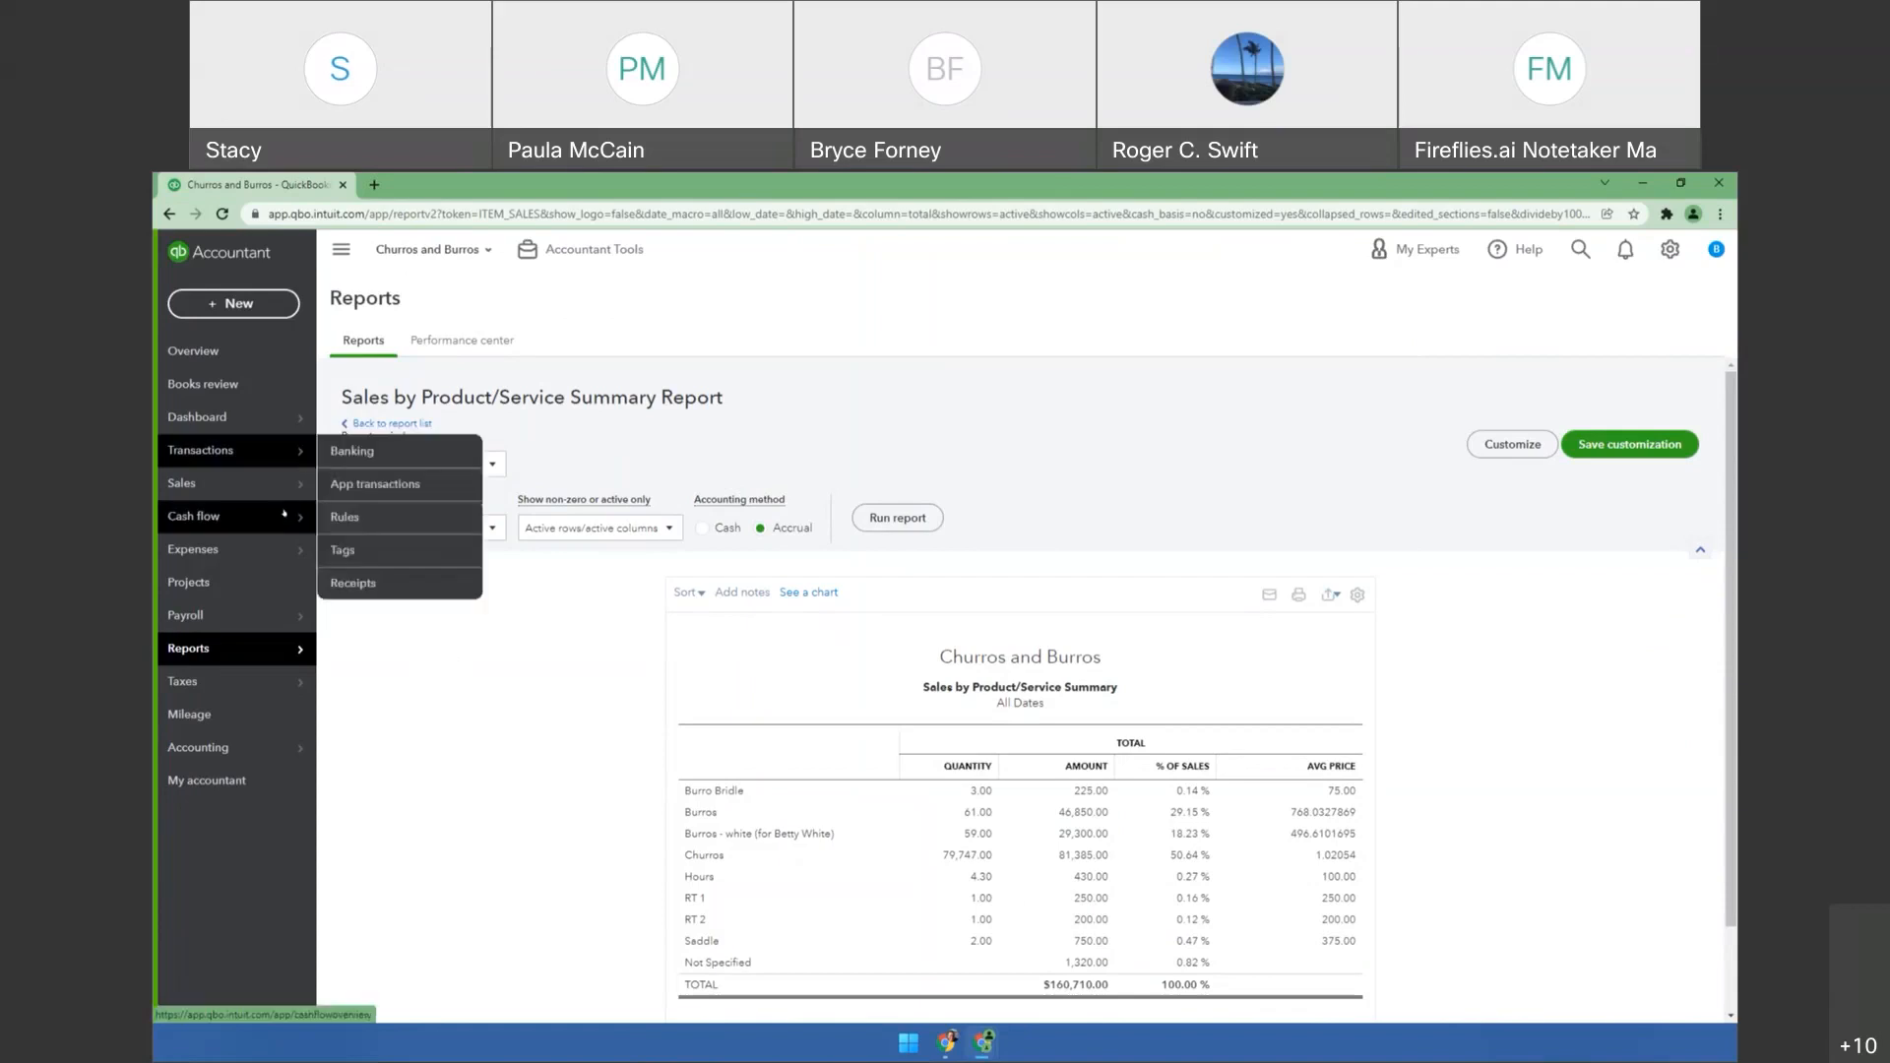
mouse_move(282, 485)
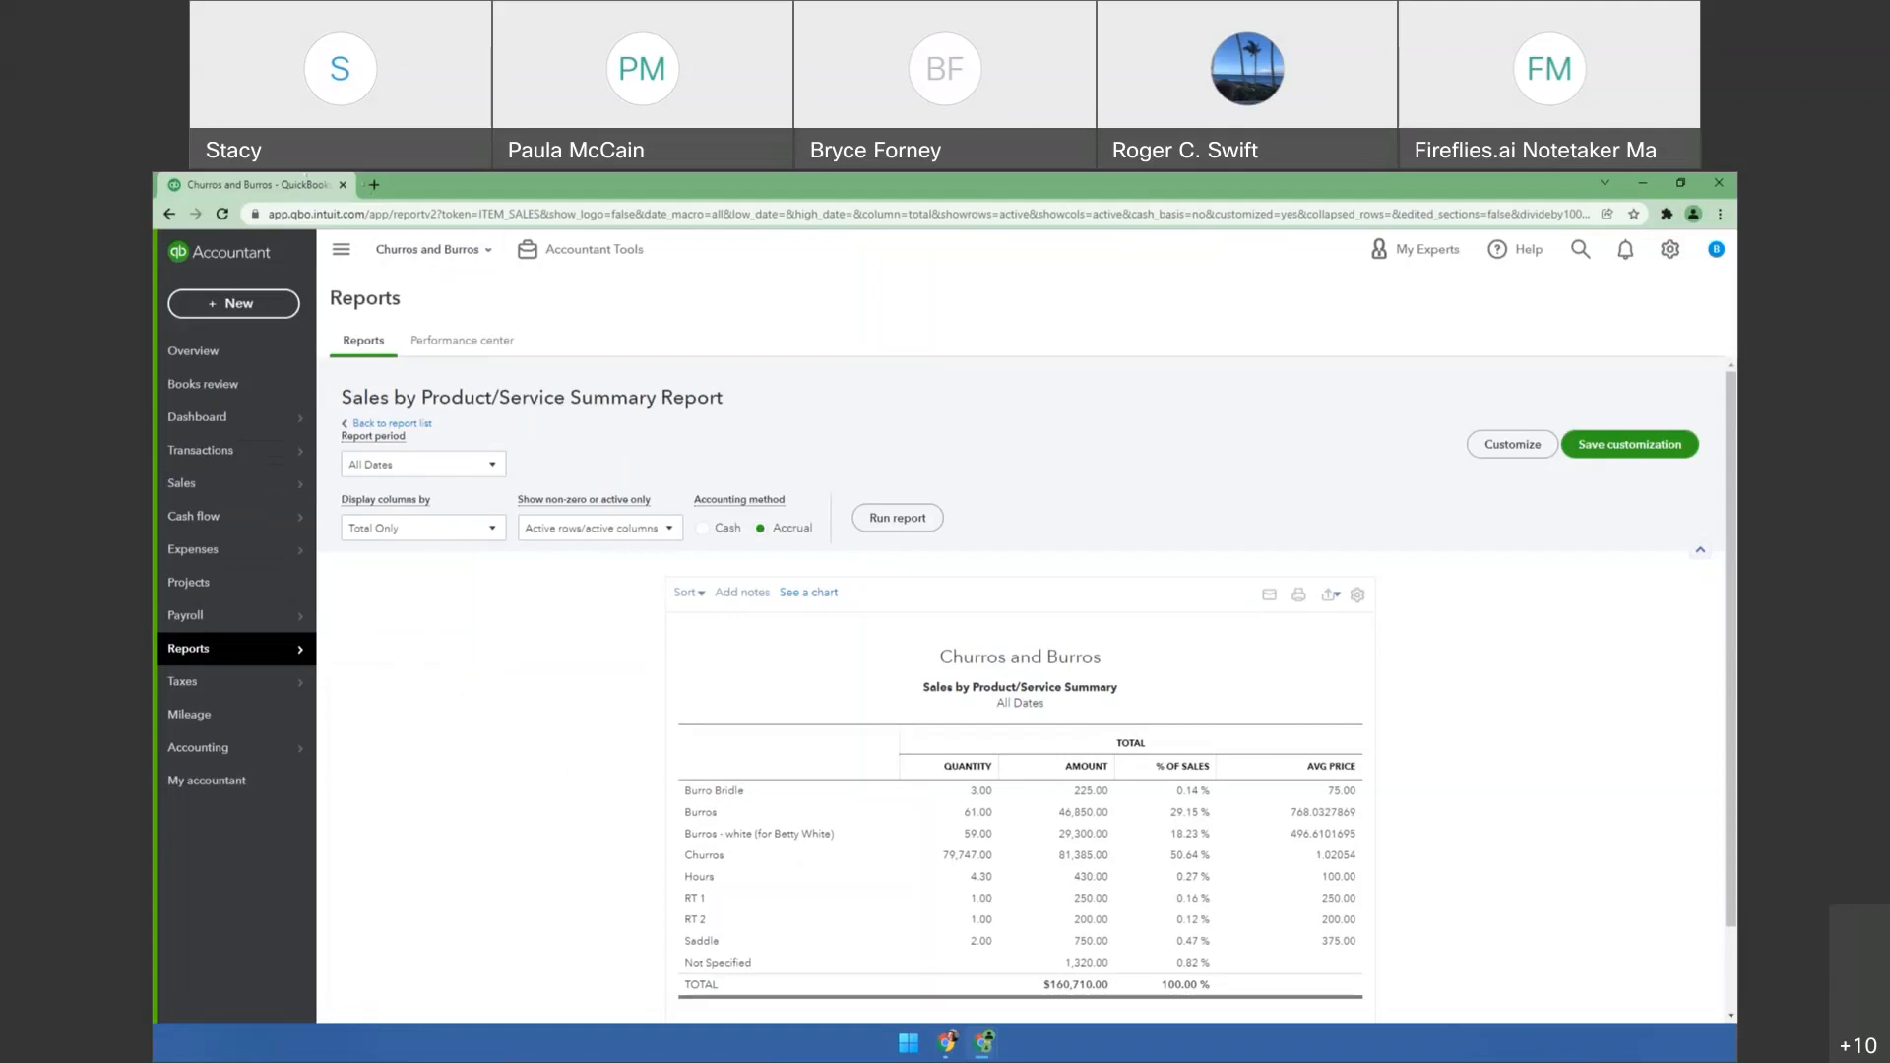
Duplicate the browser tab with the Sales by Product/Service Summary report and open the Dashboard in the copy.
right_click(293, 186)
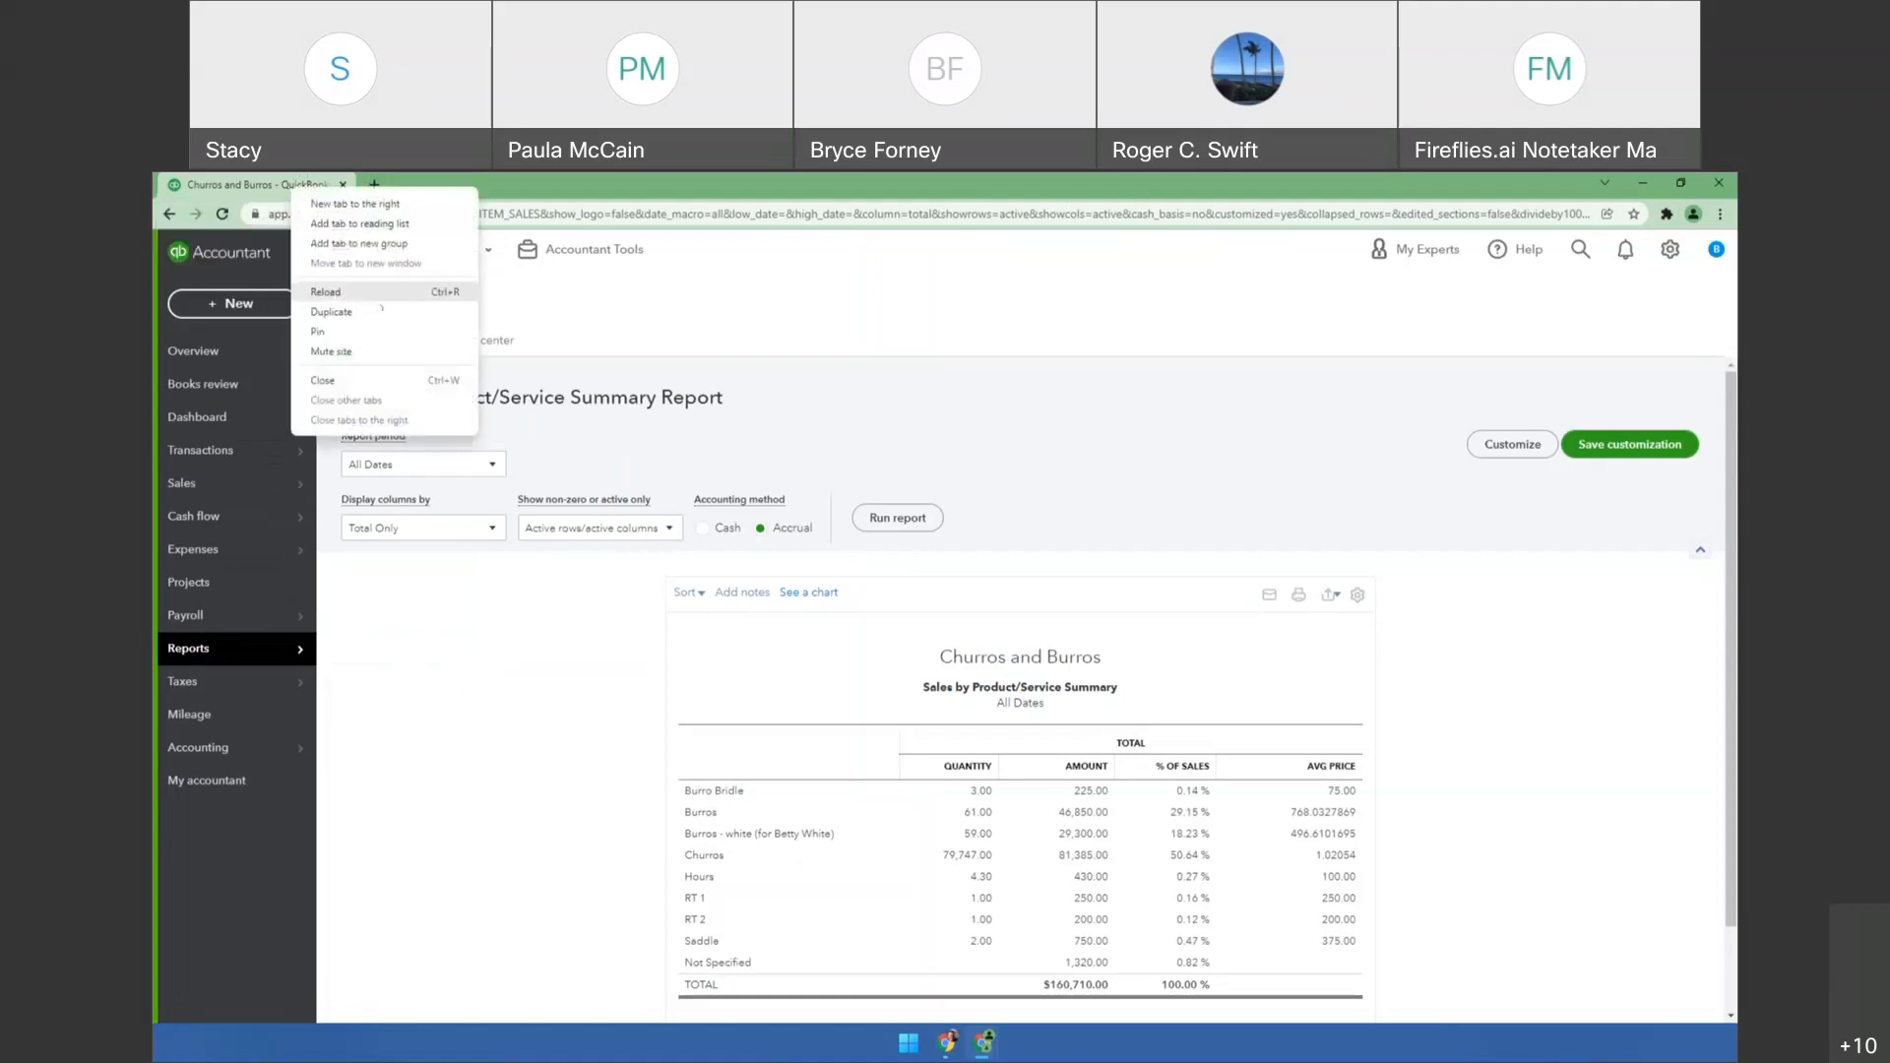
left_click(378, 312)
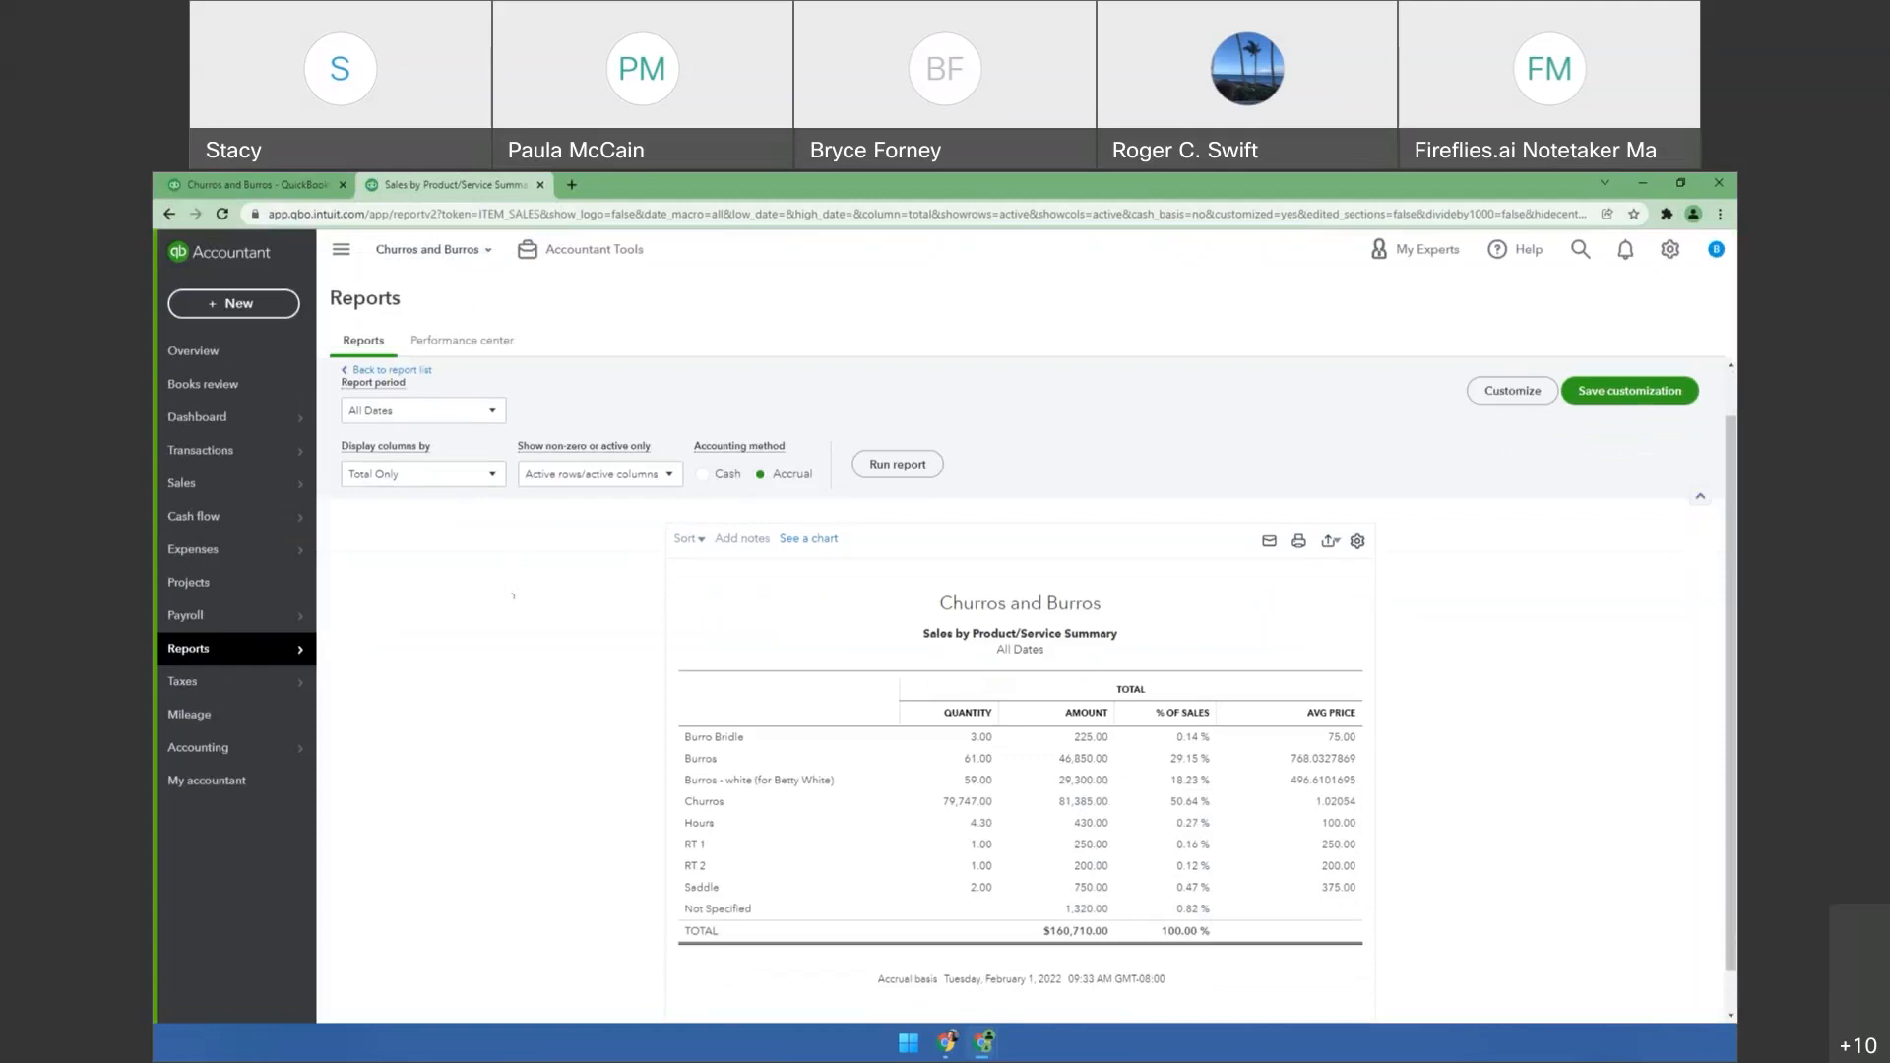
left_click(268, 420)
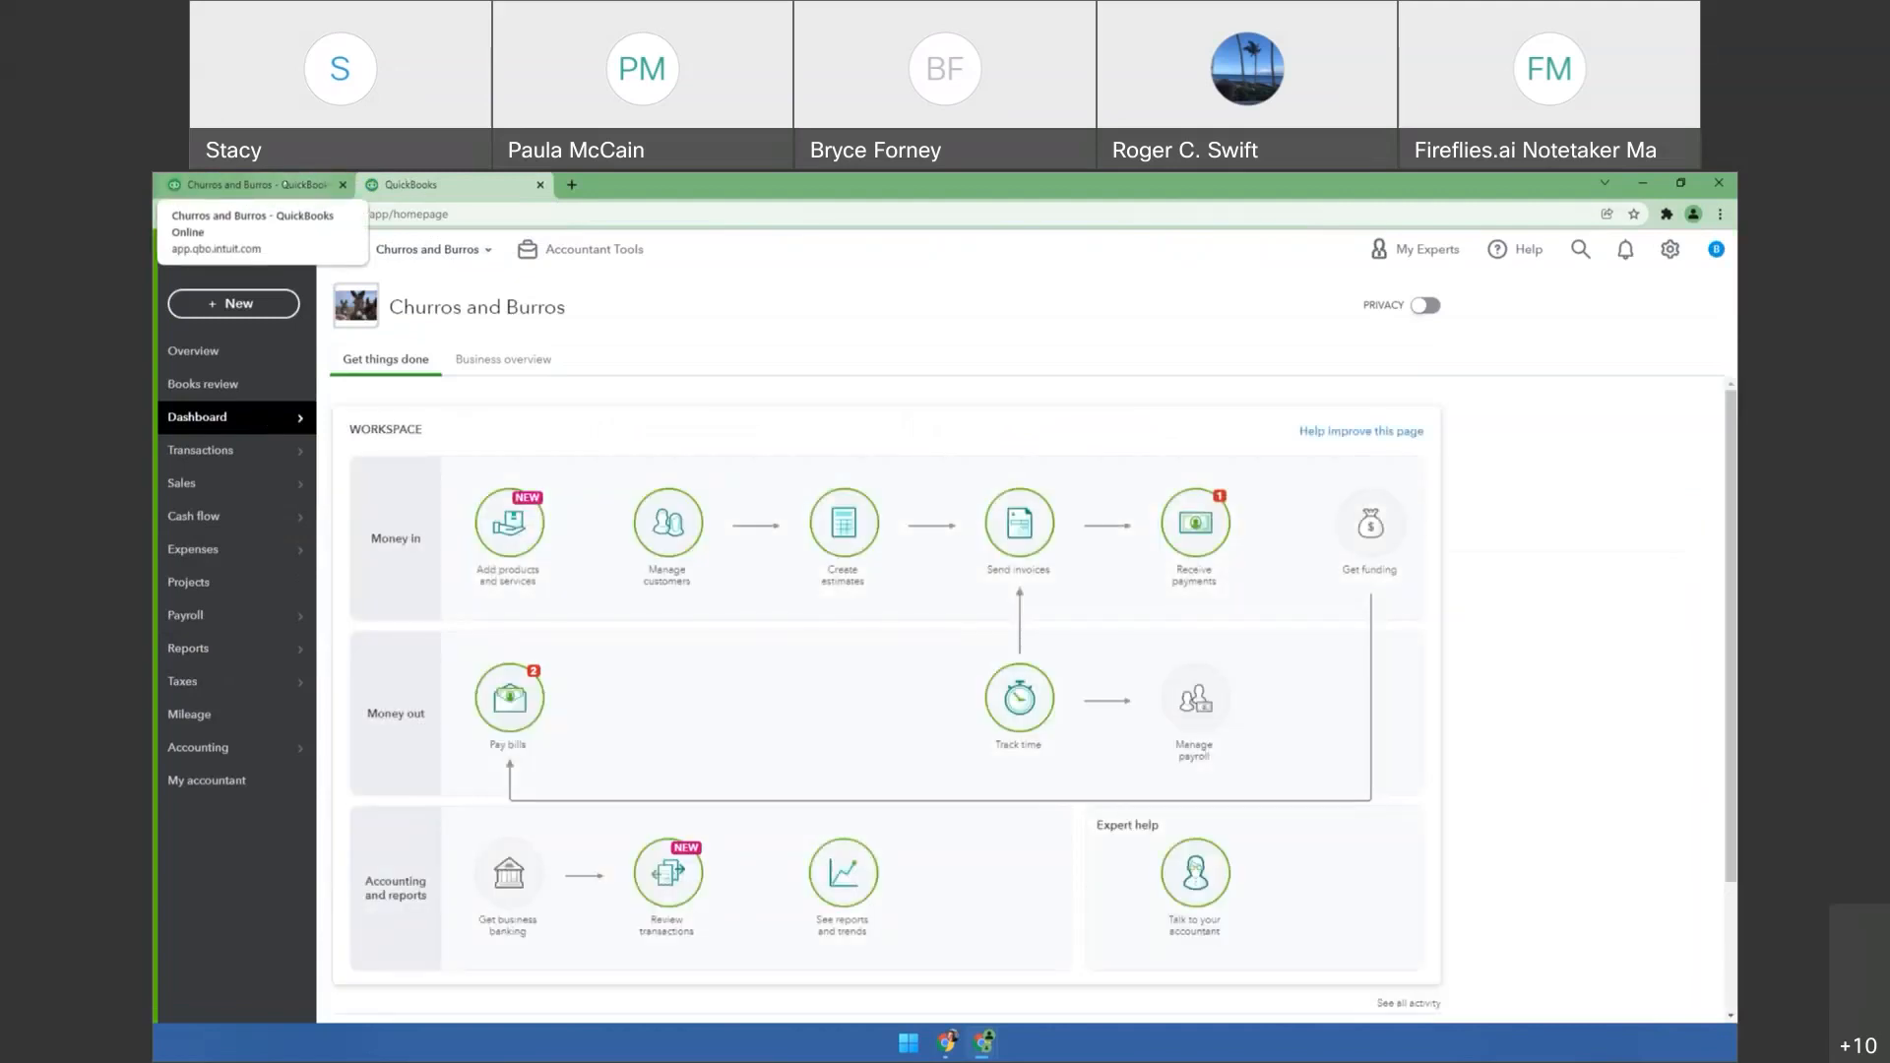
Compare the report tab with the Dashboard tab and look through the transaction types that can be newly created.
left_click(258, 185)
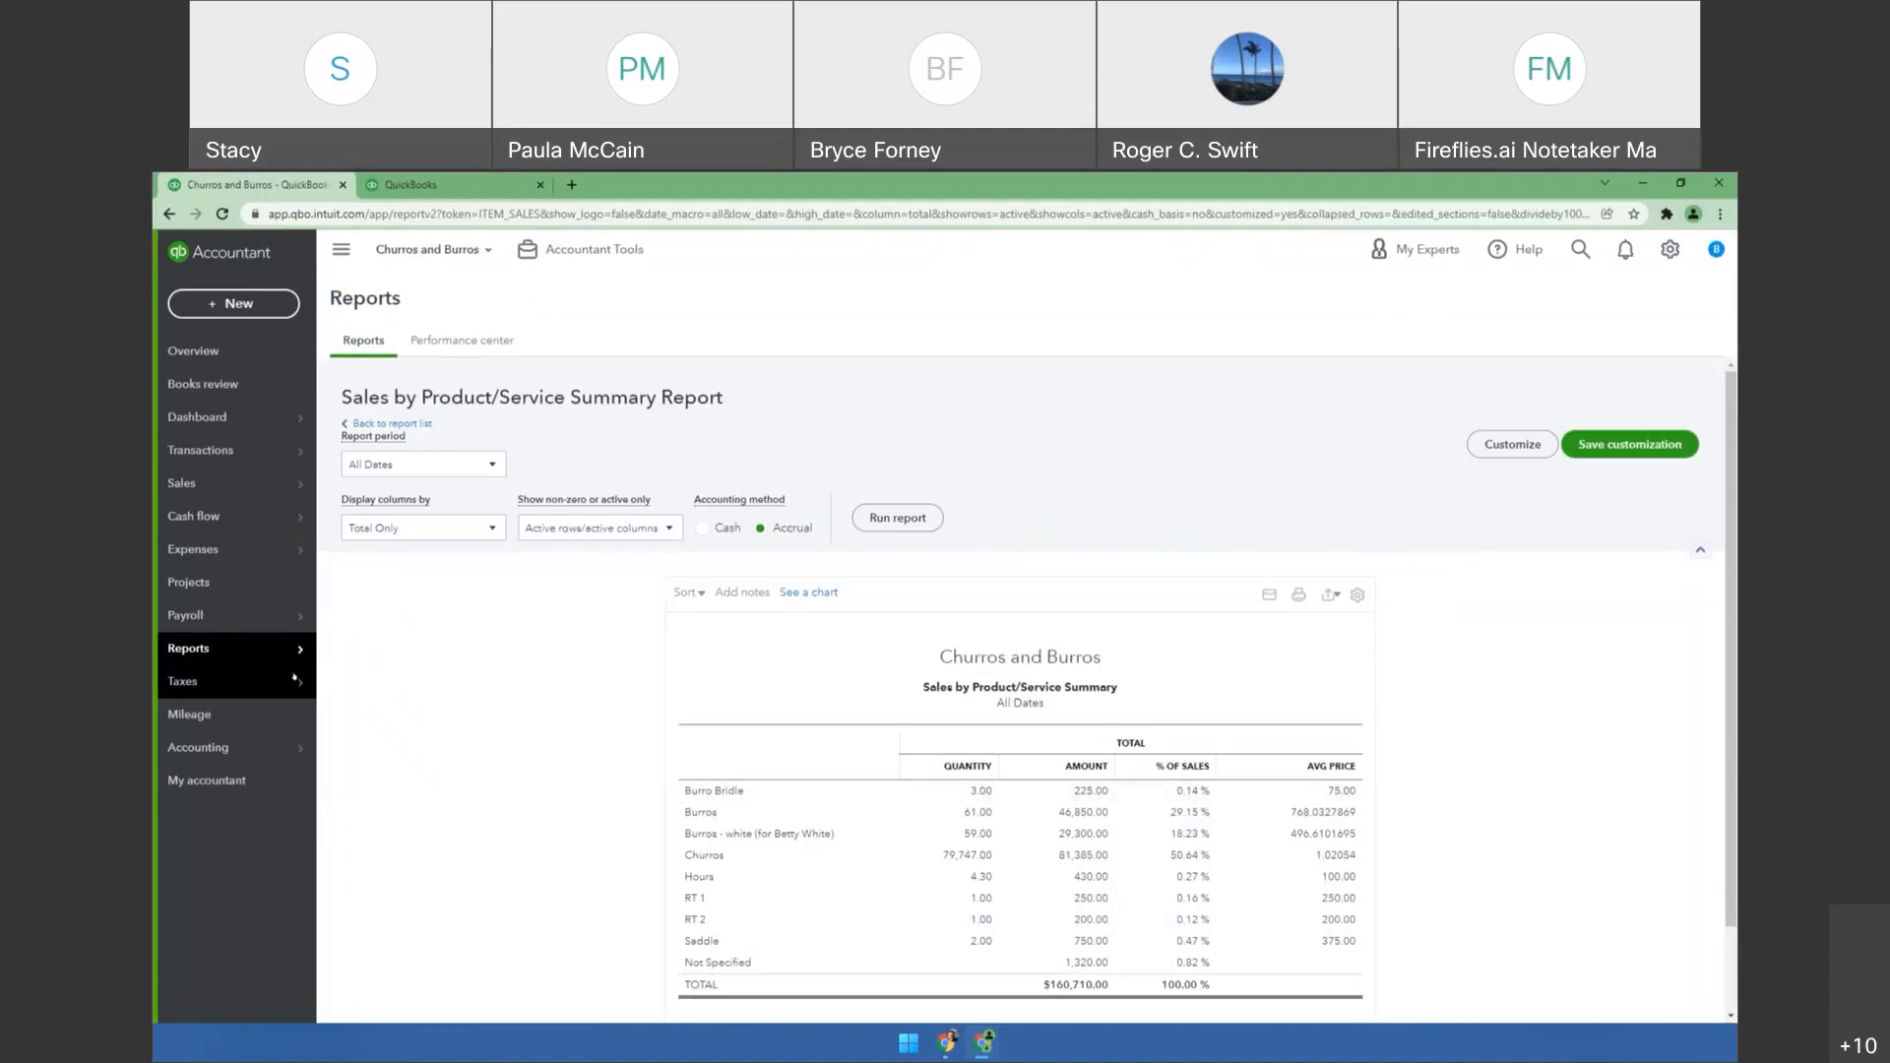
mouse_move(294, 677)
left_click(453, 185)
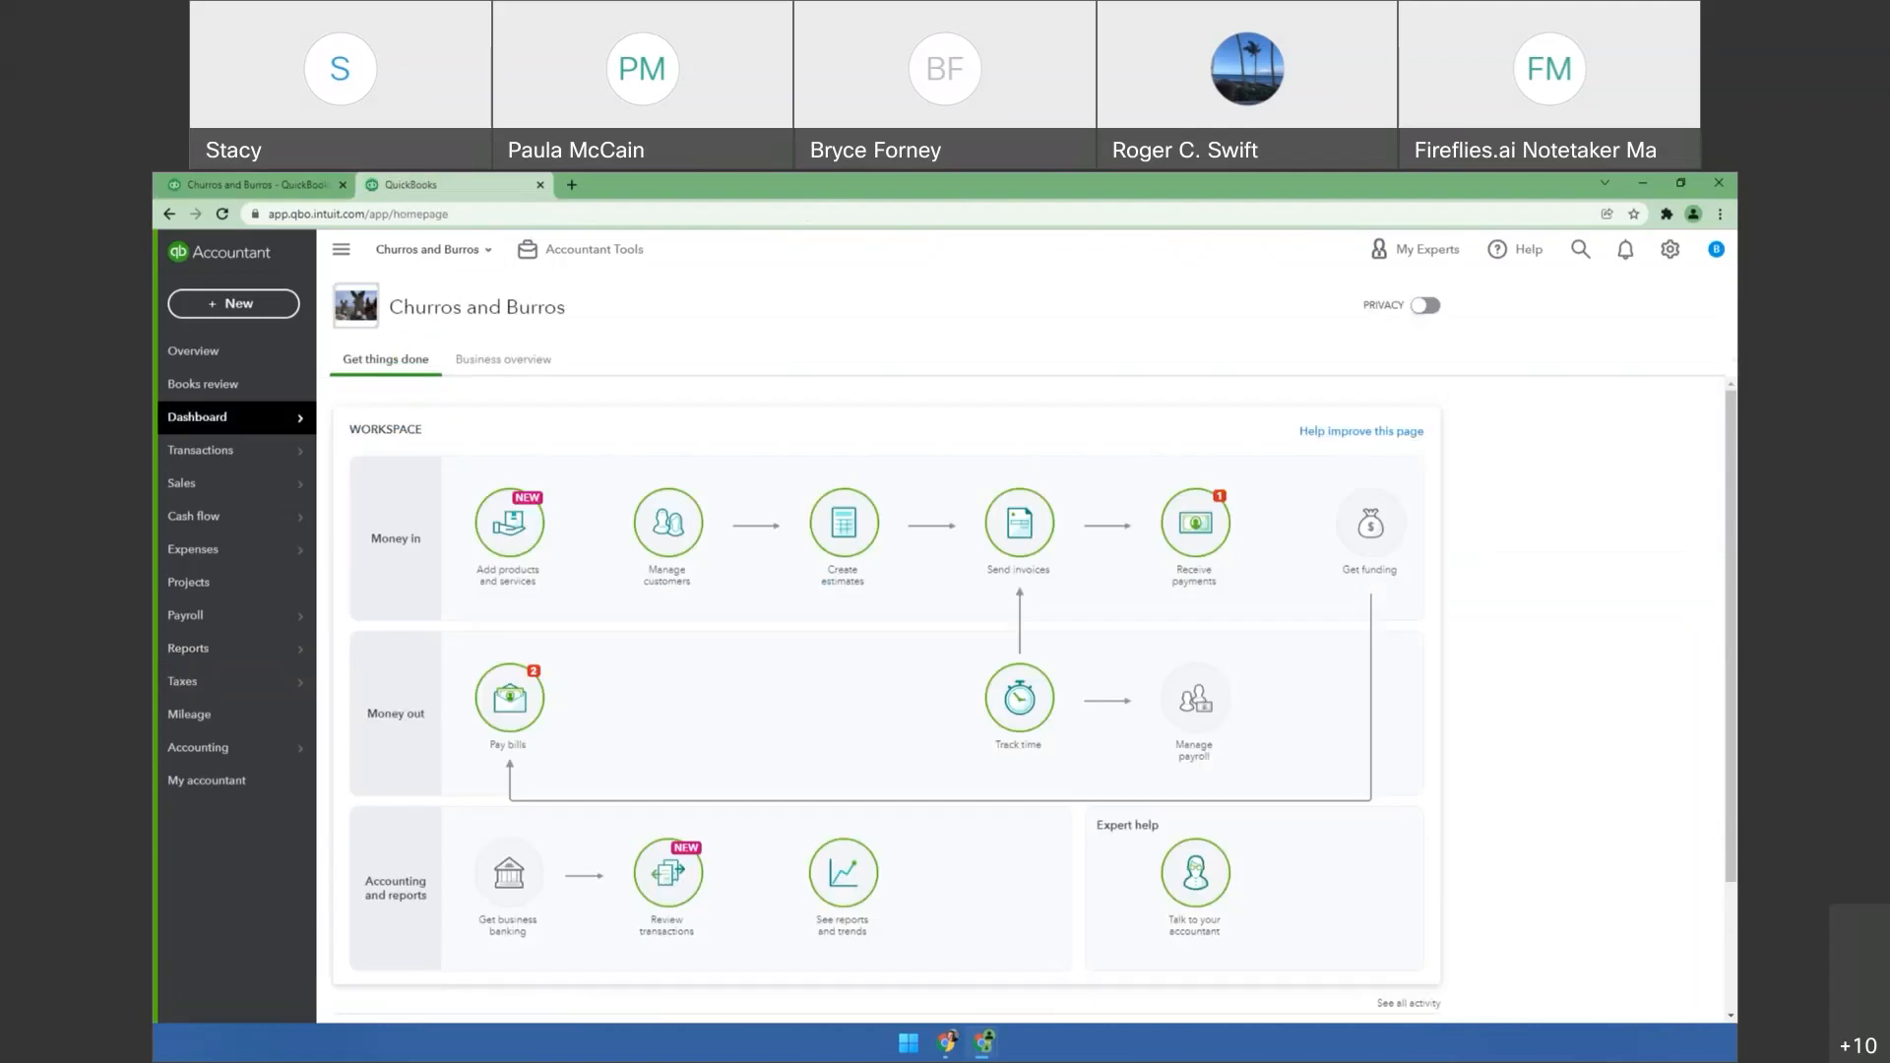
left_click(239, 303)
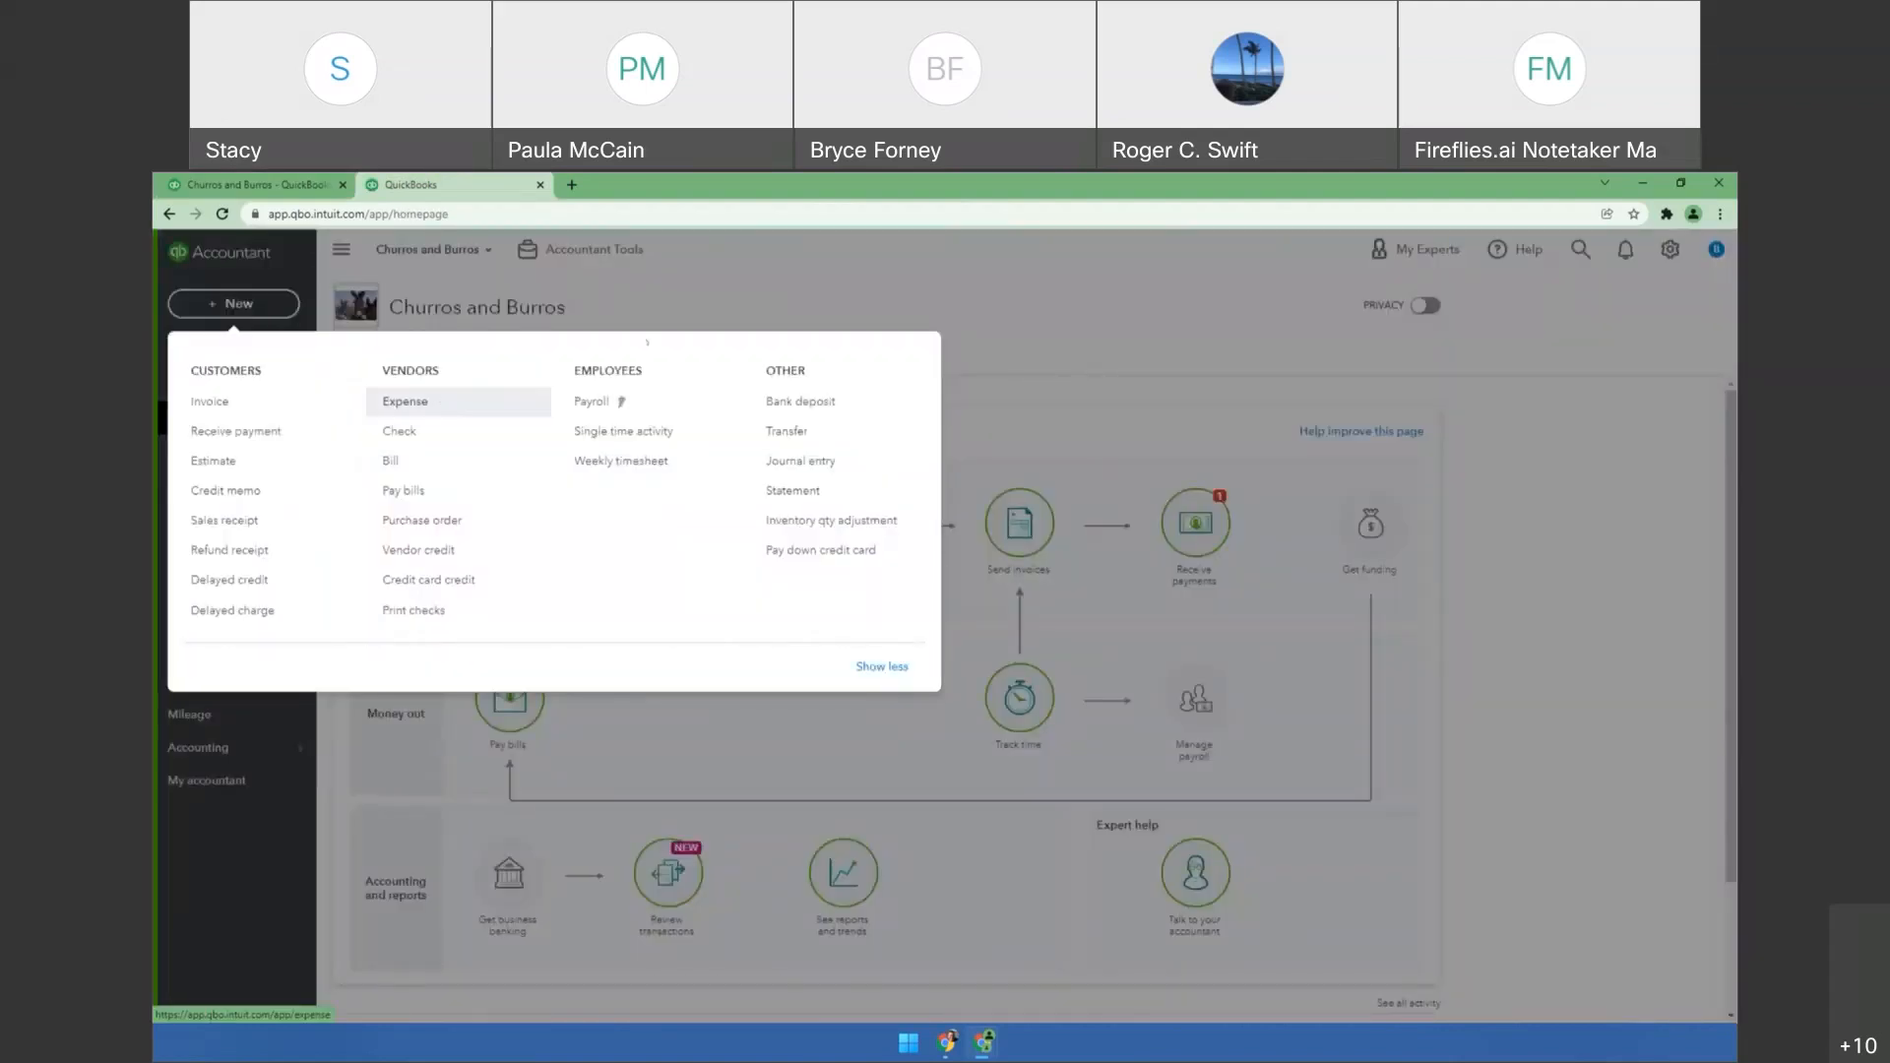
left_click(721, 305)
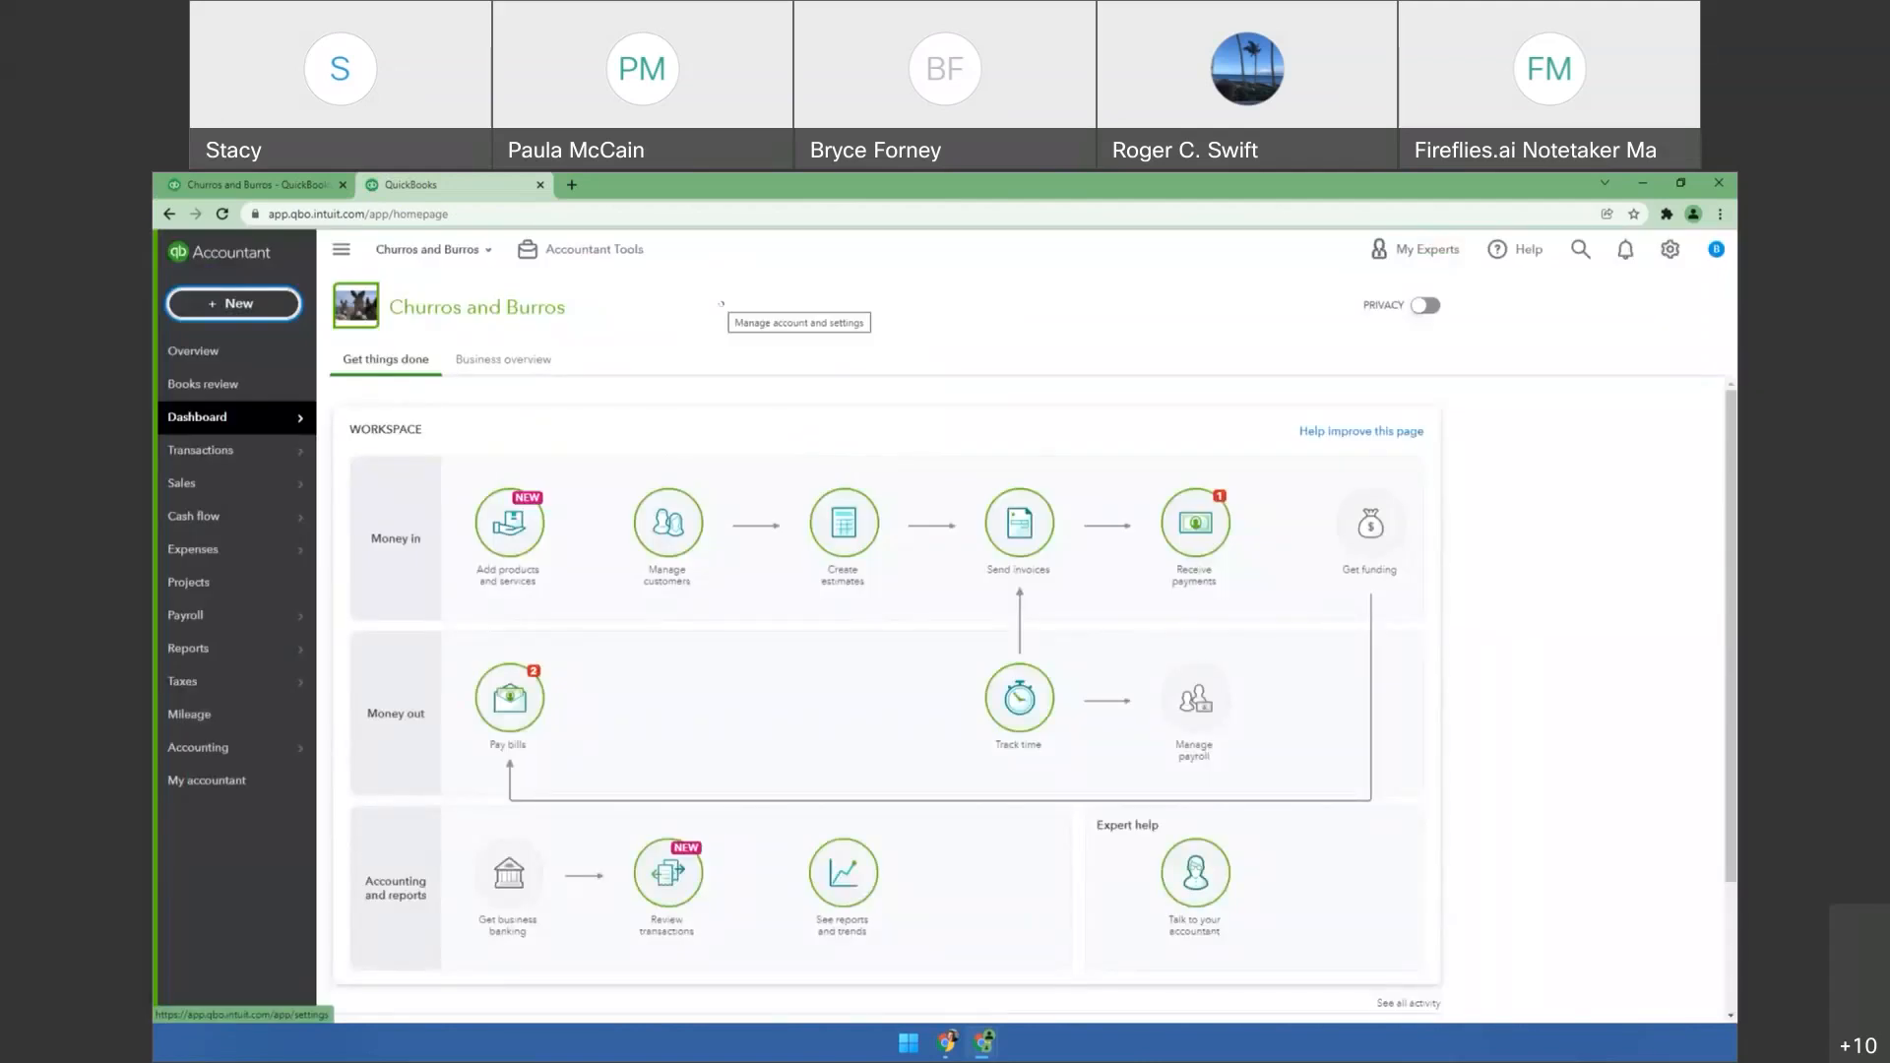
Duplicate the Dashboard tab, then return to the original Dashboard tab and open its Banking transactions page.
right_click(481, 182)
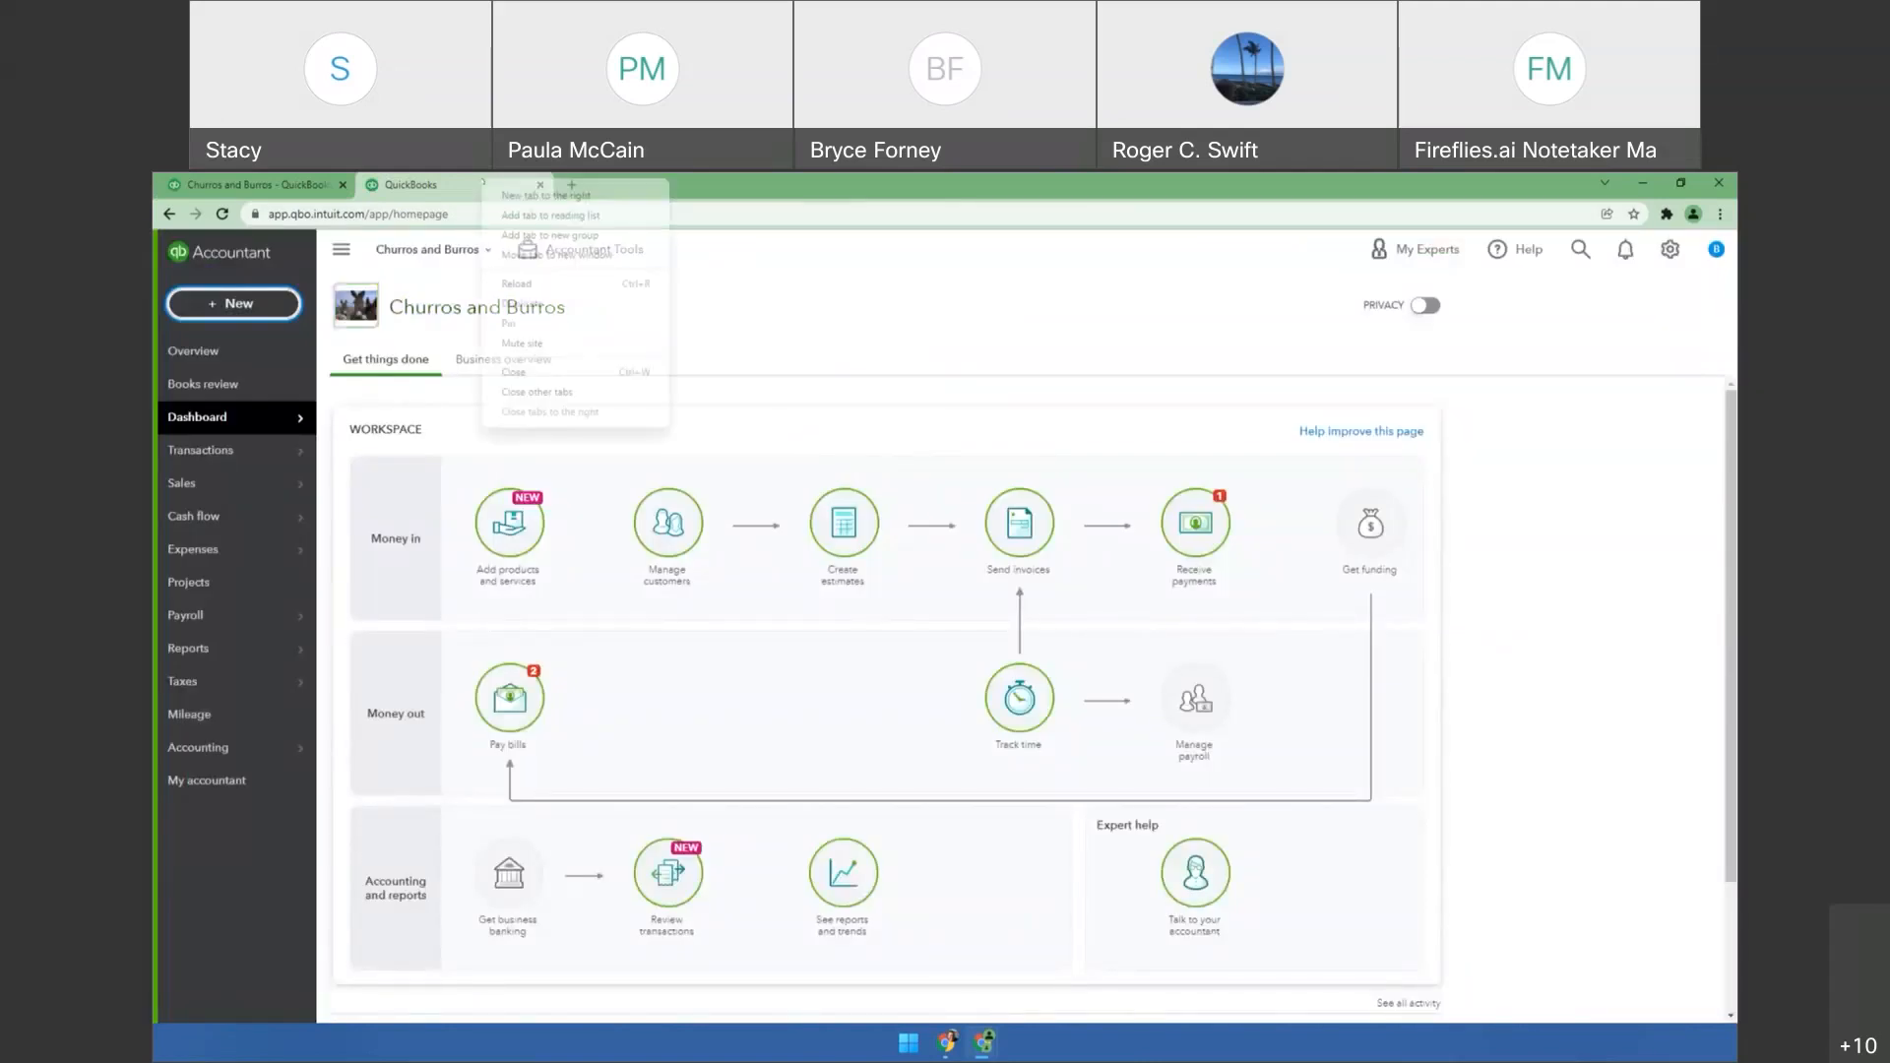
left_click(536, 303)
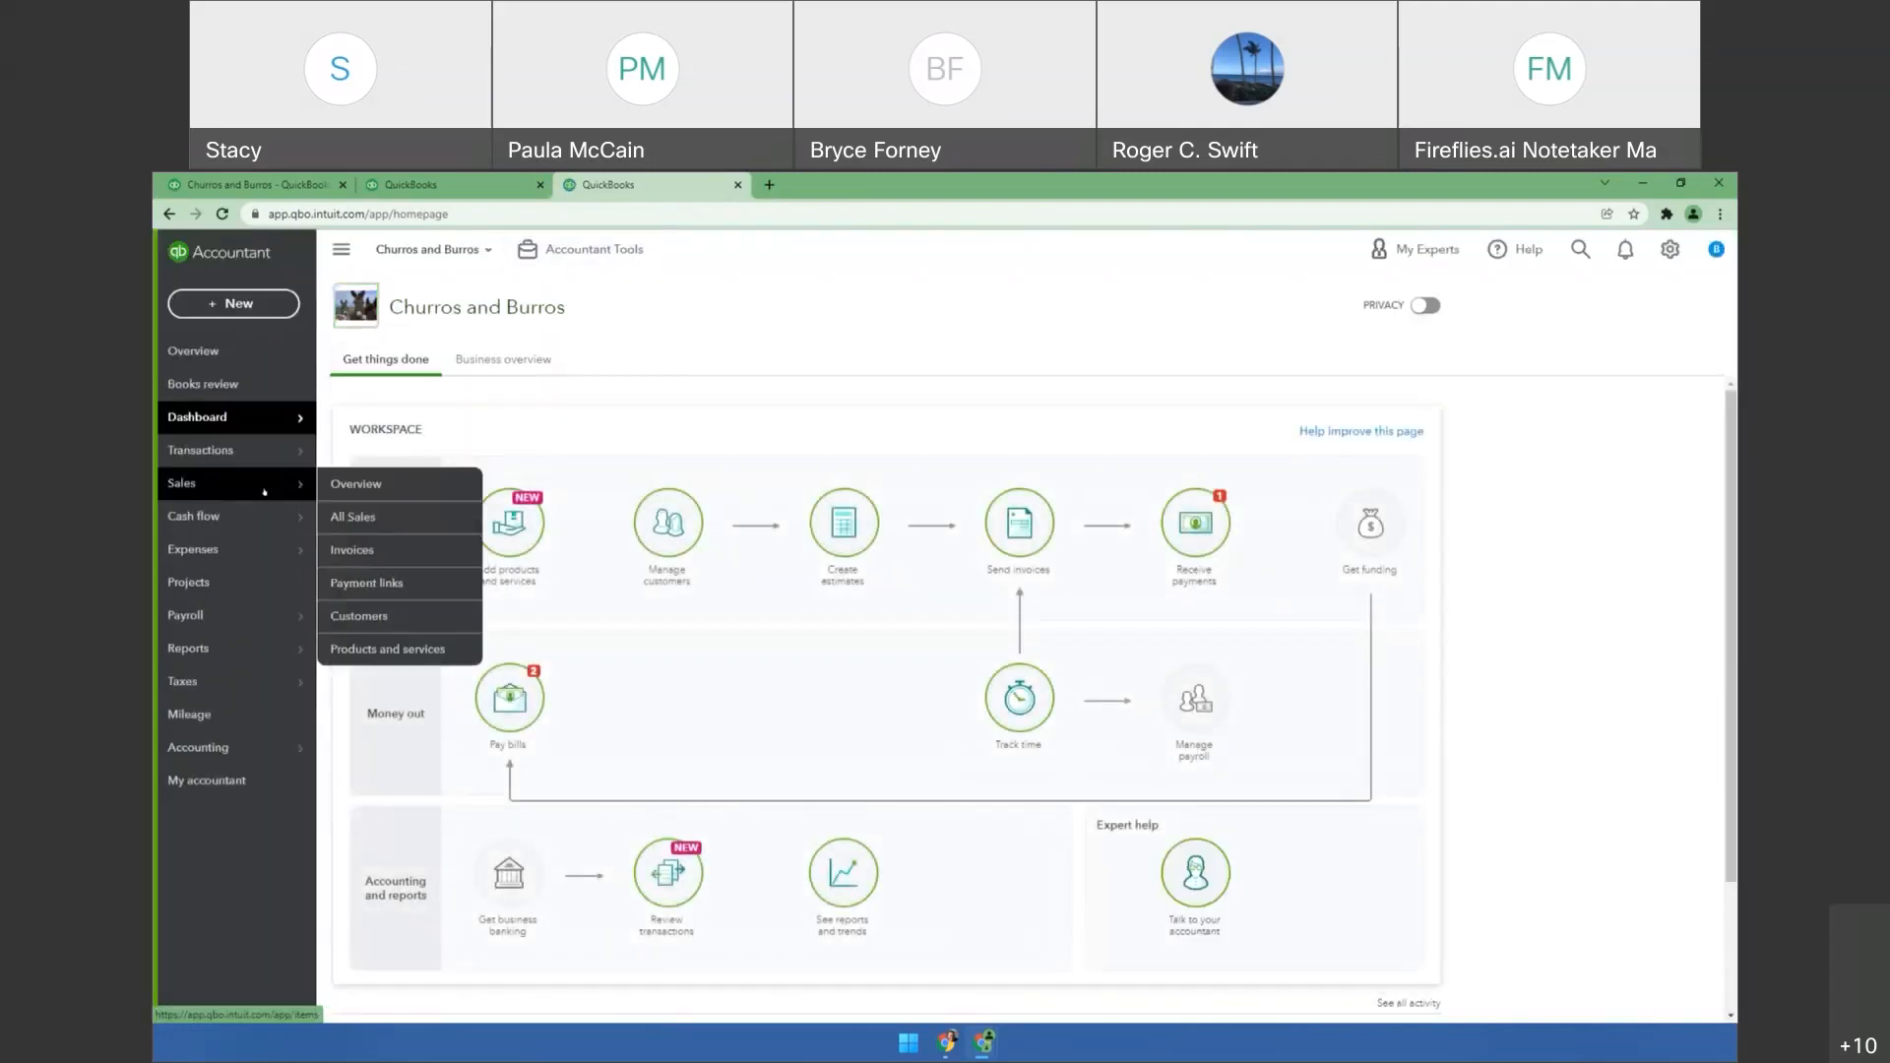
left_click(590, 250)
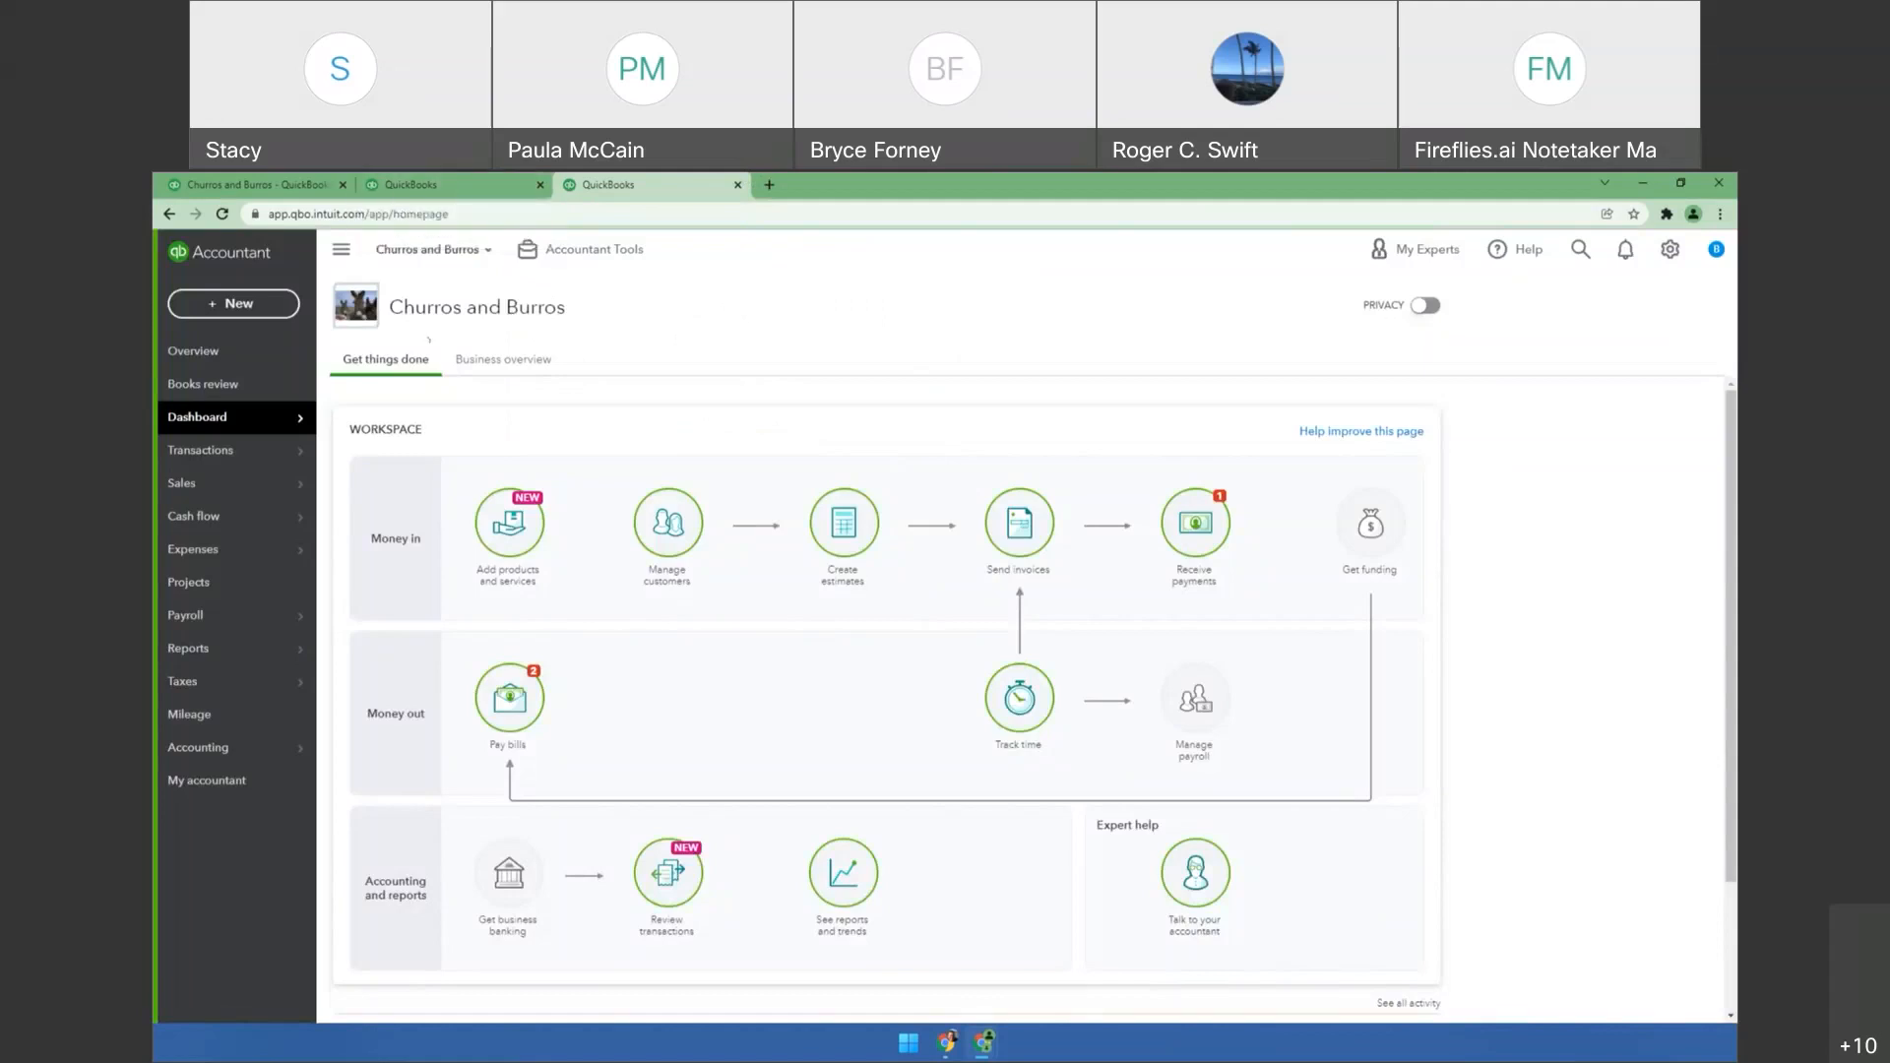
left_click(399, 185)
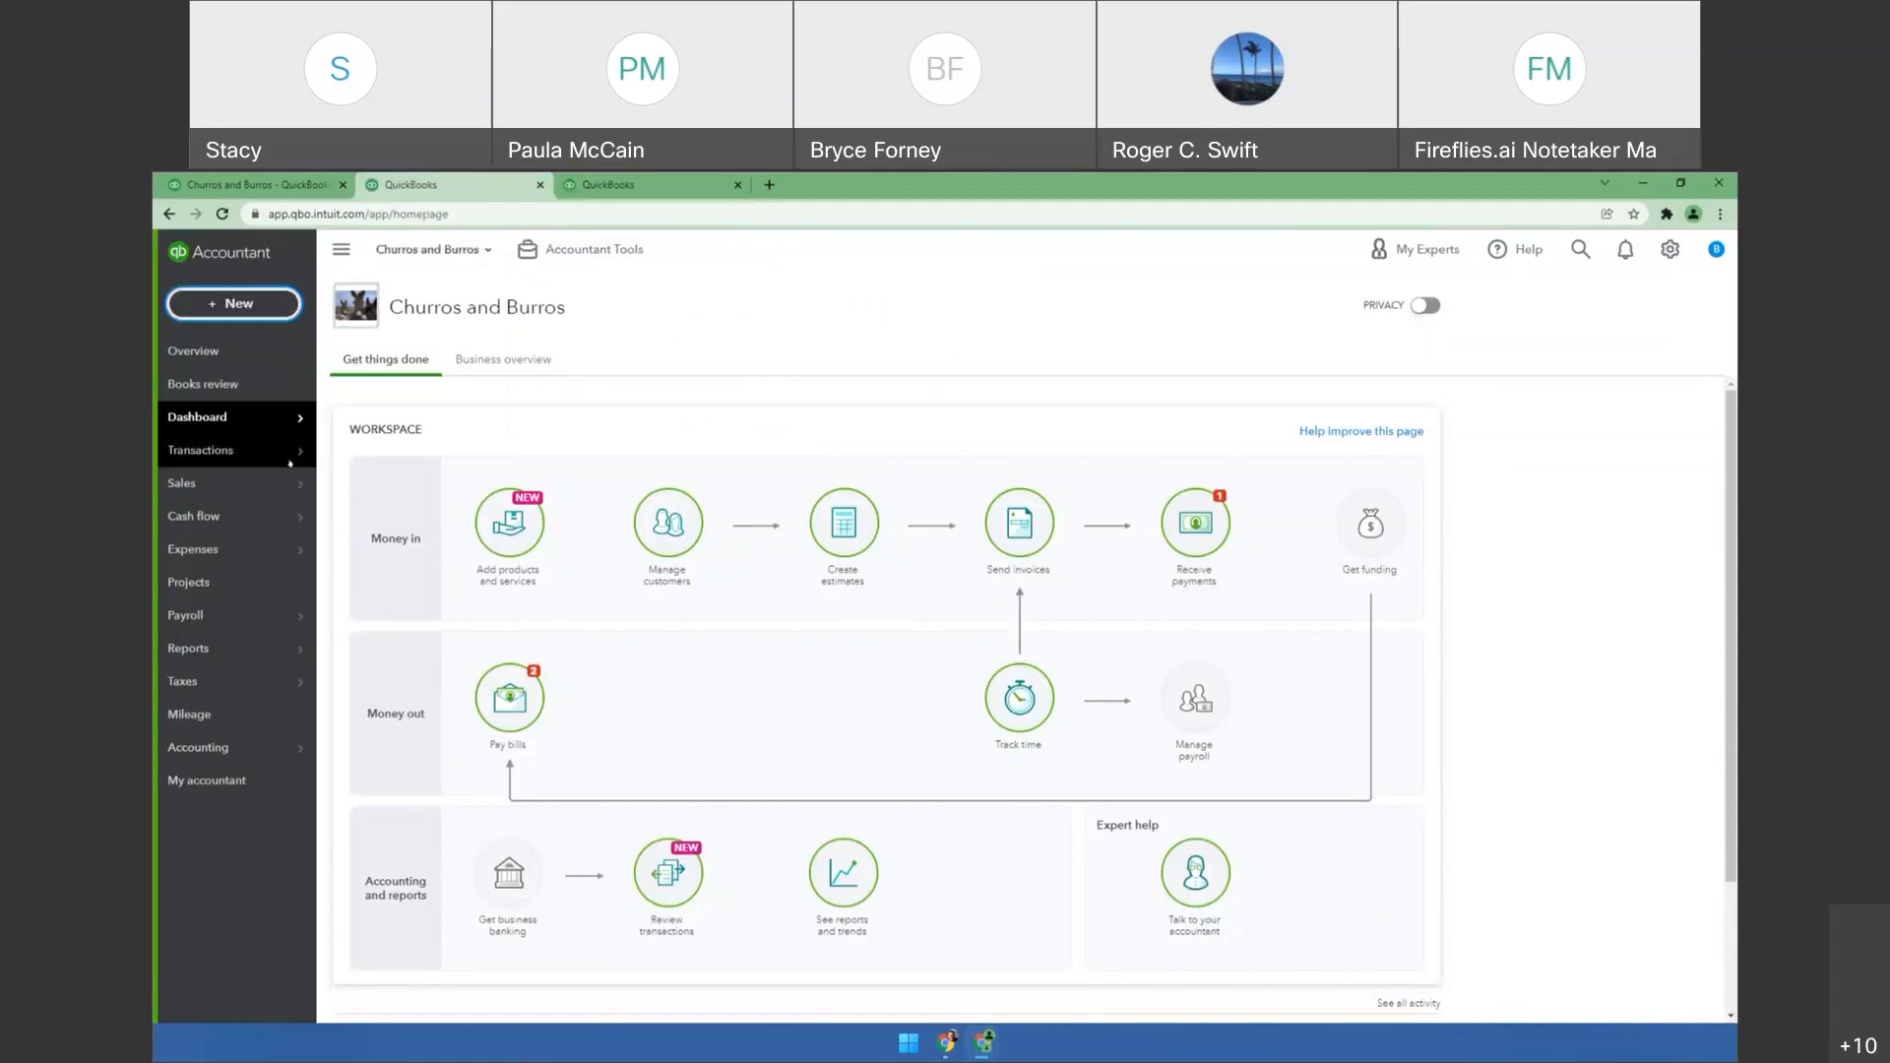
mouse_move(294, 452)
left_click(354, 452)
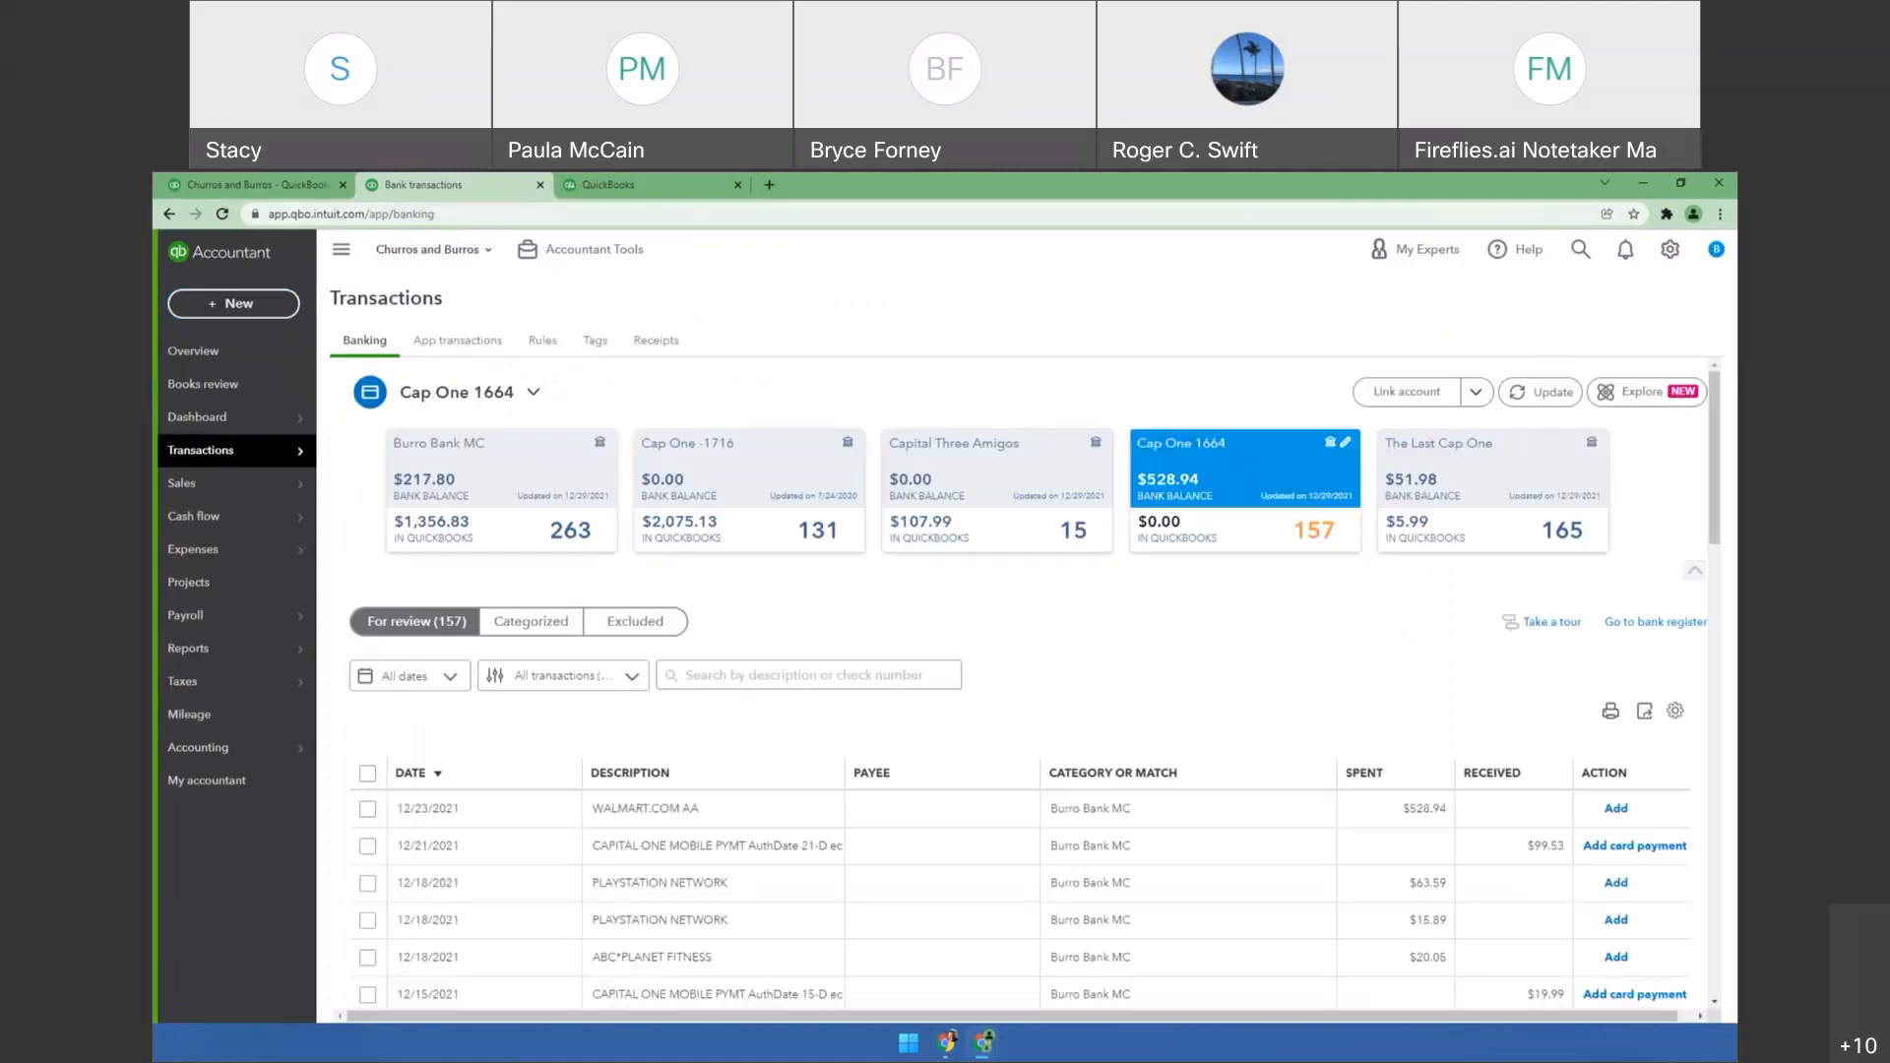
Open the Vendors list in the third browser tab and switch to the bank transactions tab and back.
left_click(630, 185)
mouse_move(287, 552)
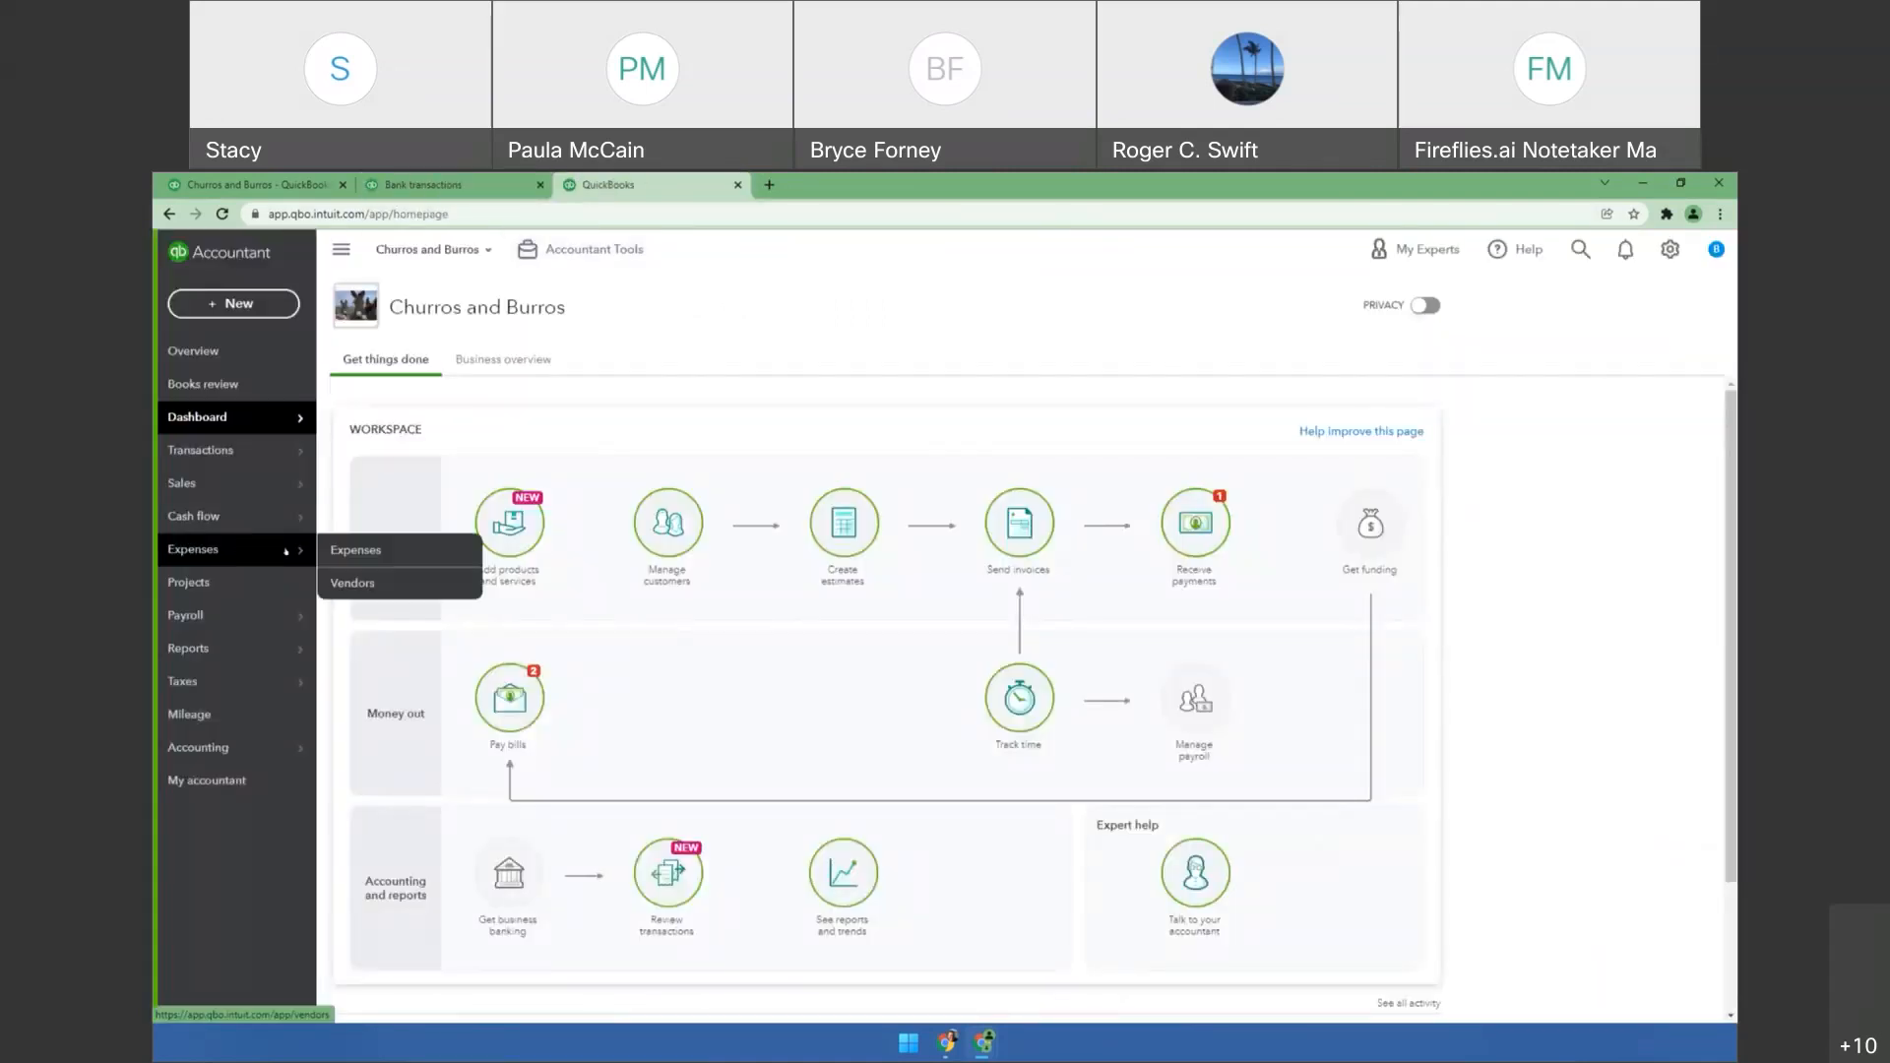
left_click(353, 582)
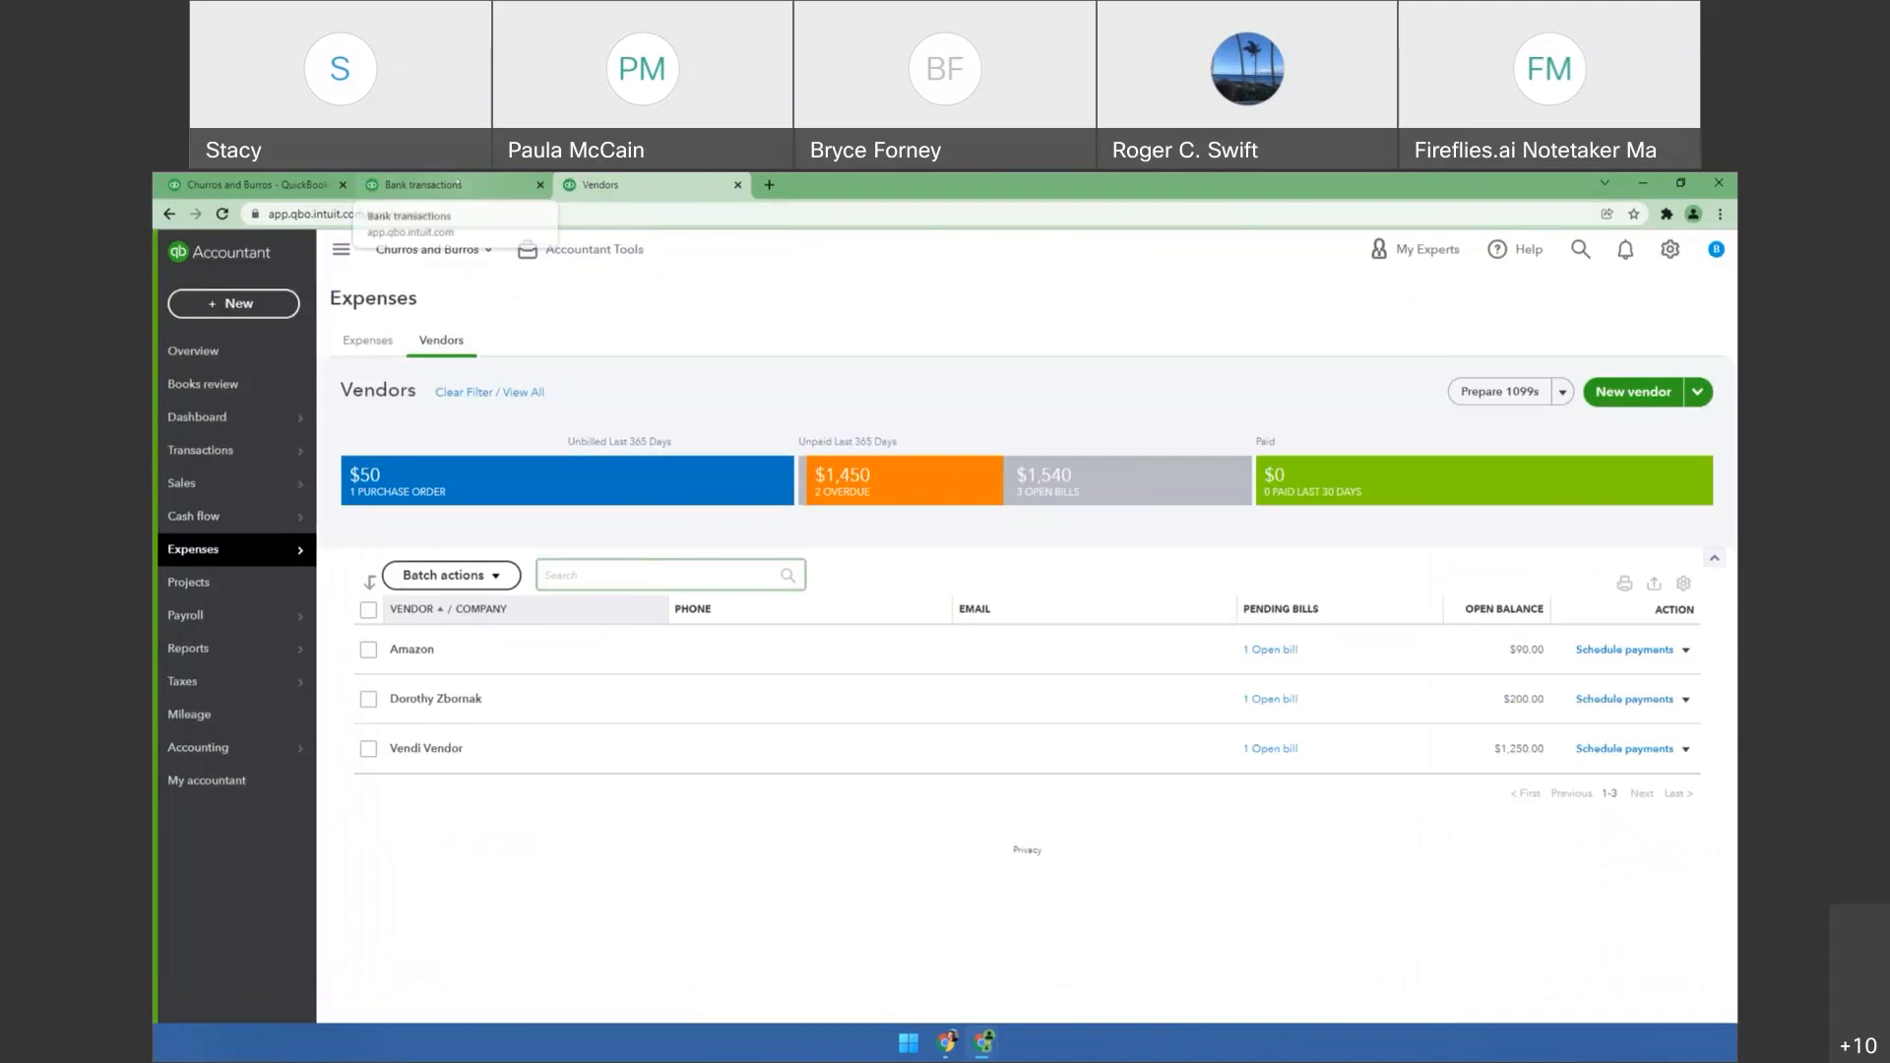
left_click(459, 185)
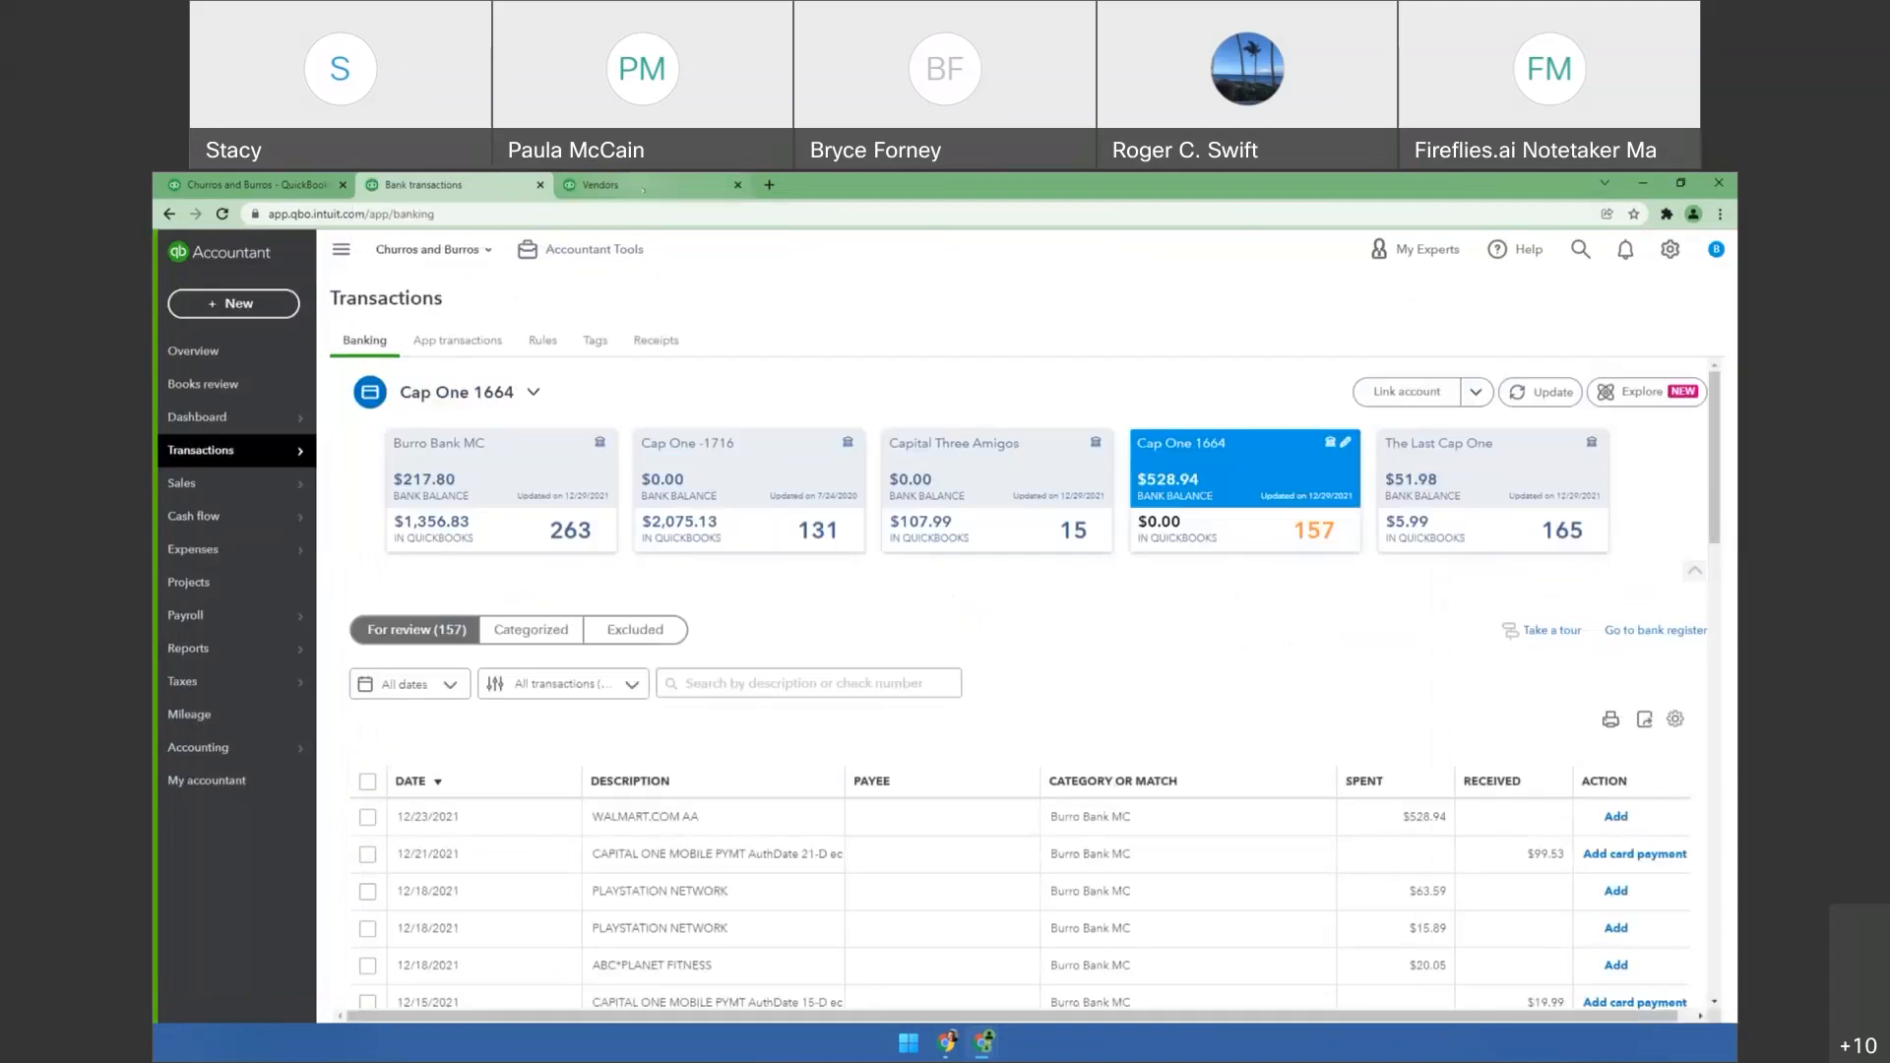
left_click(644, 189)
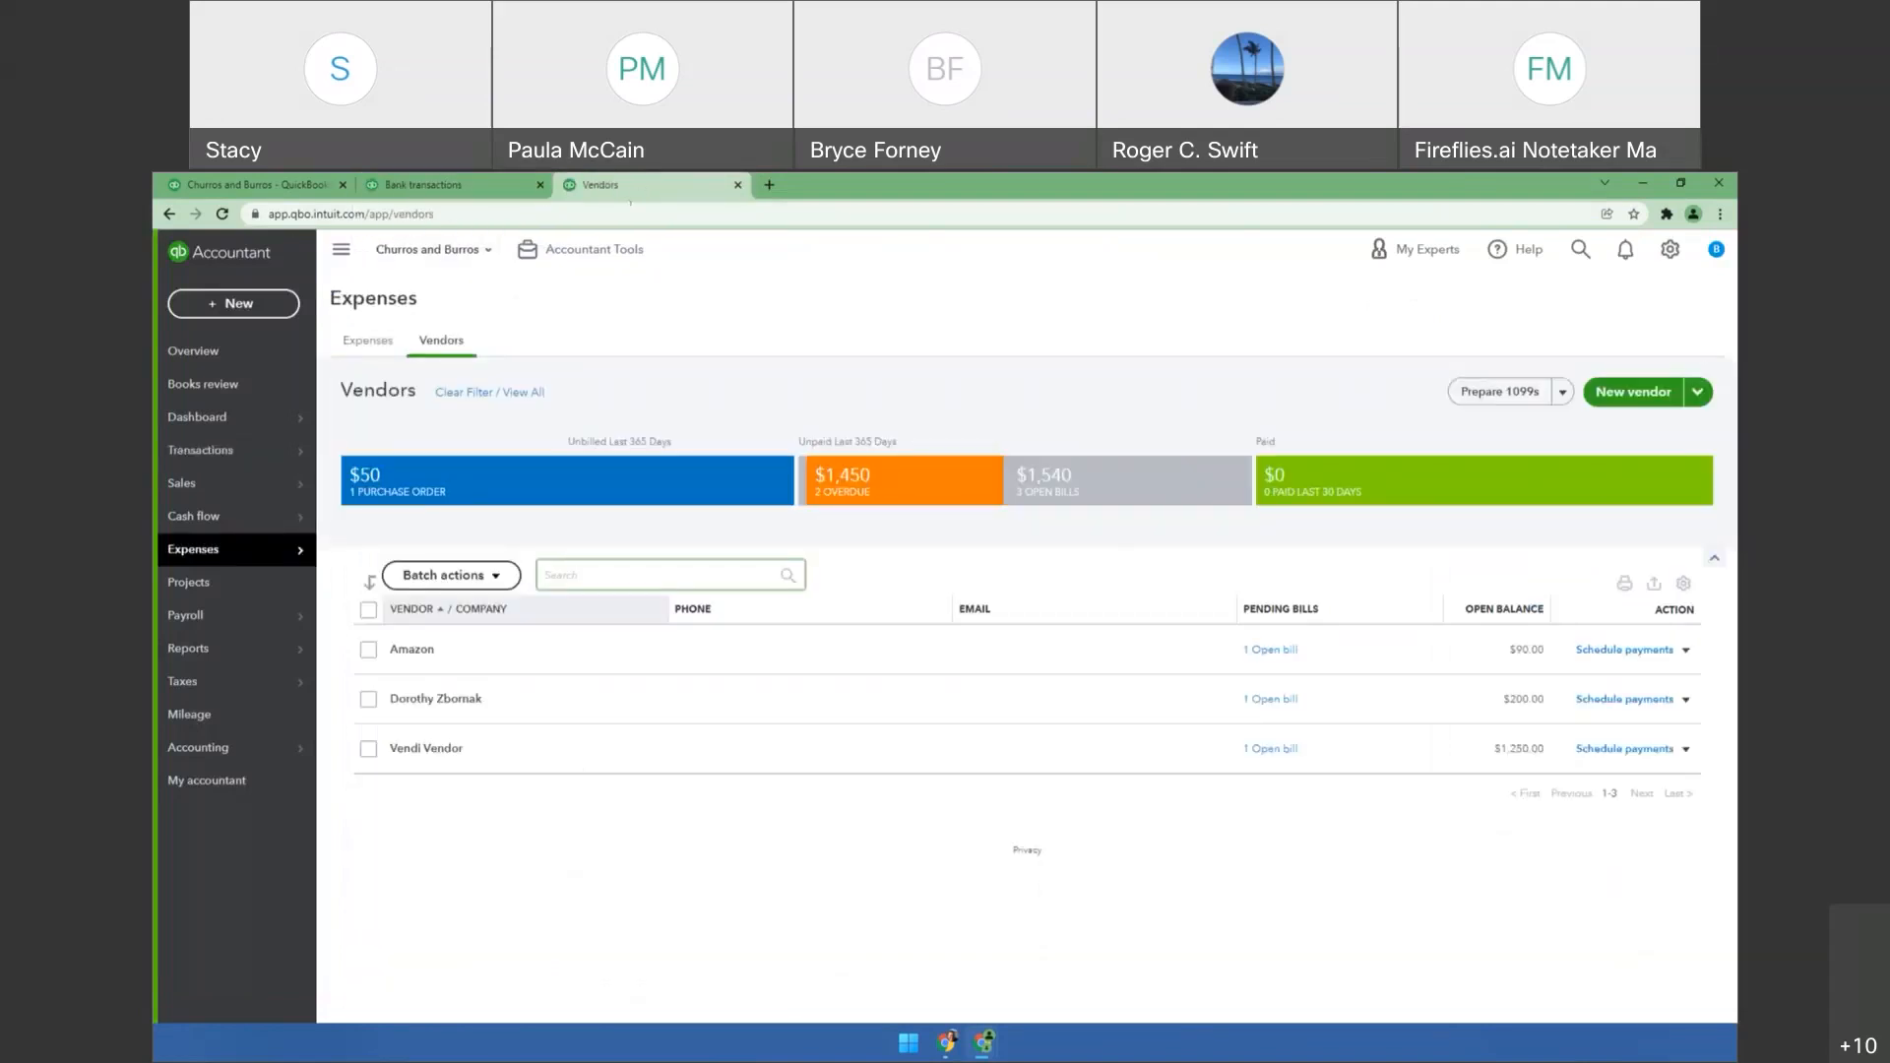
Duplicate the Vendors browser tab and open the Advanced Search page in the copy.
right_click(650, 190)
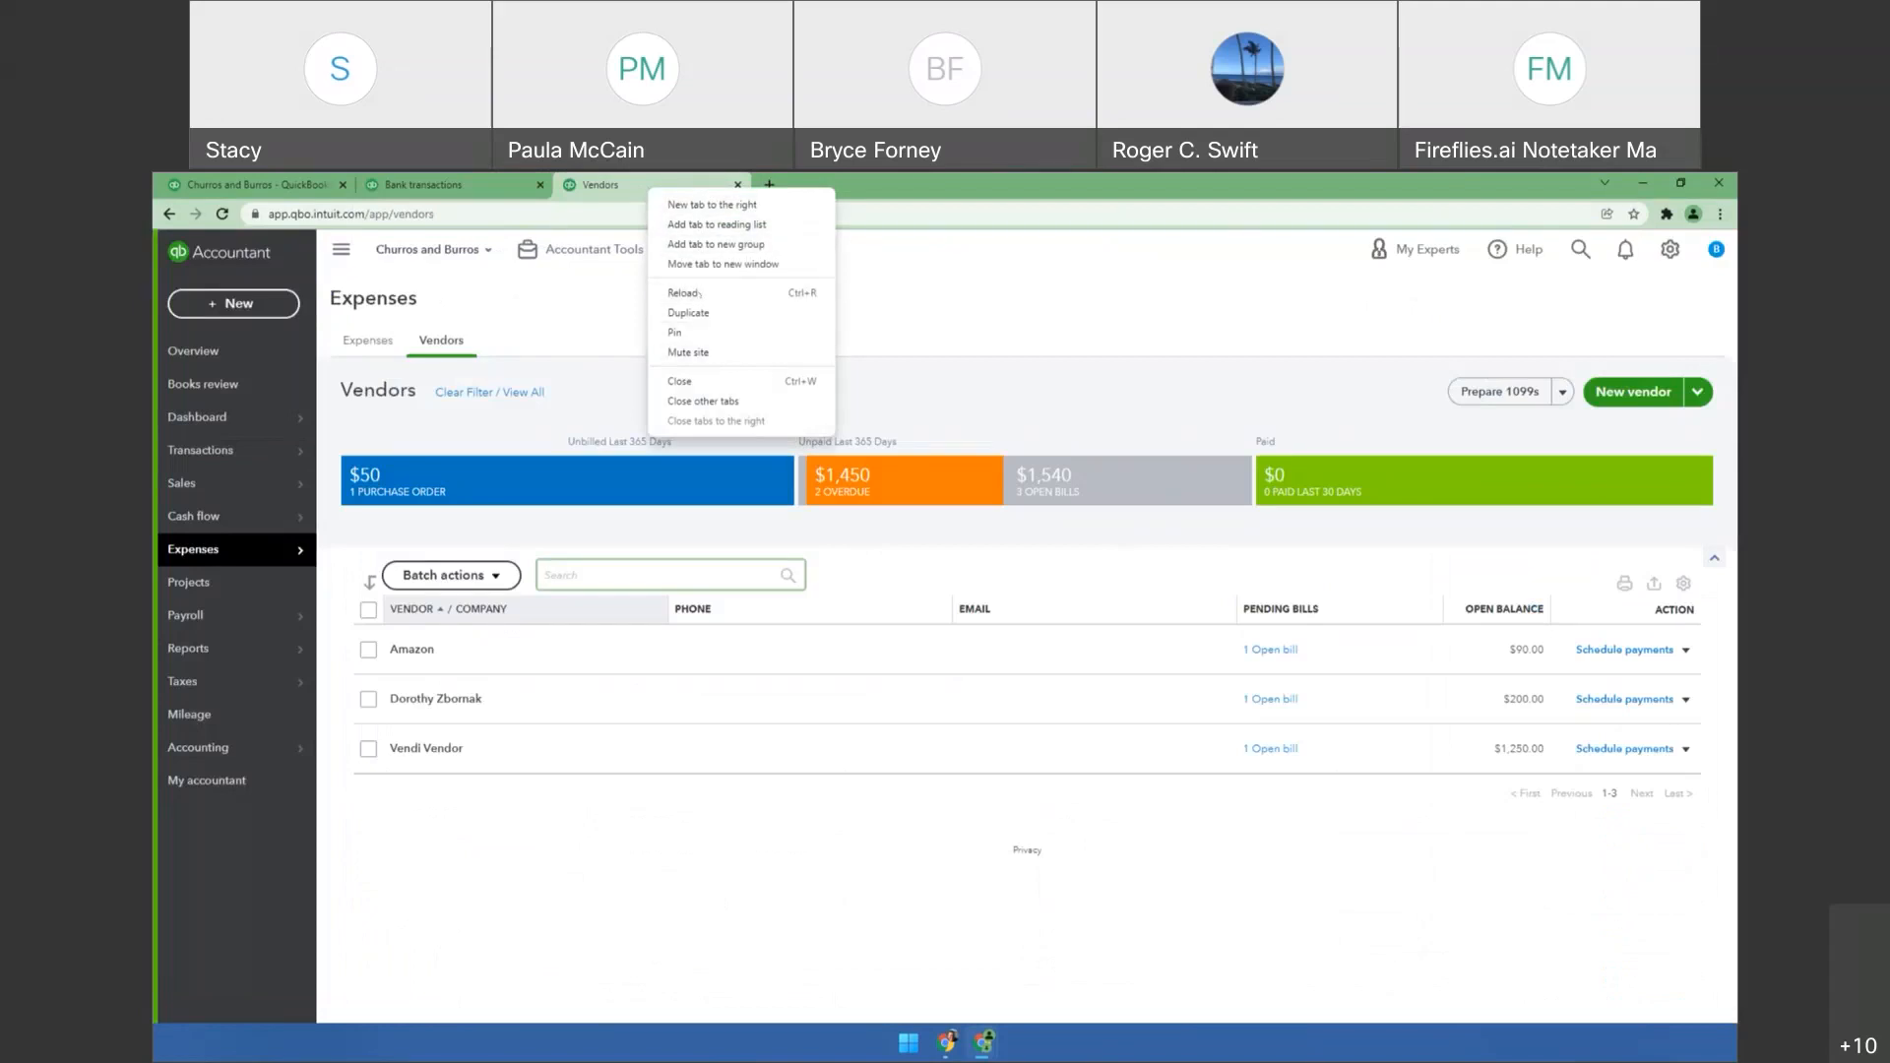
left_click(699, 312)
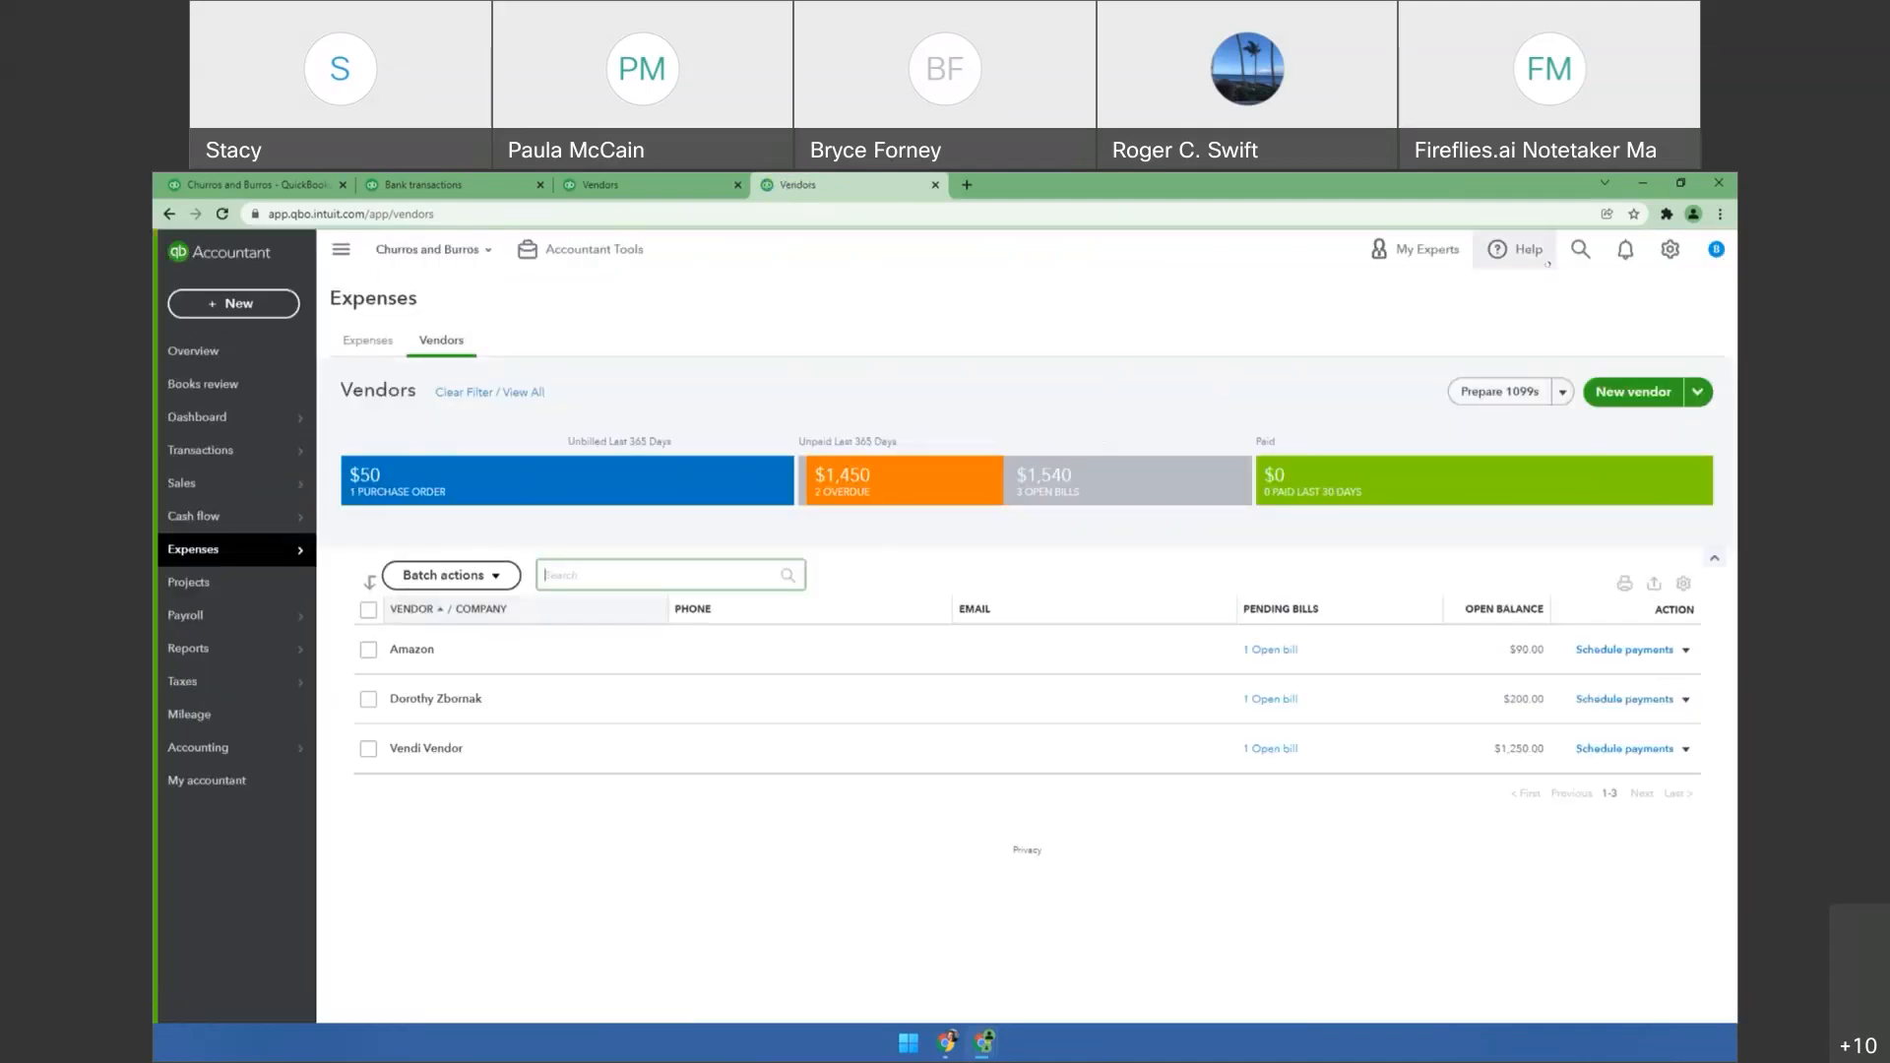
left_click(1581, 250)
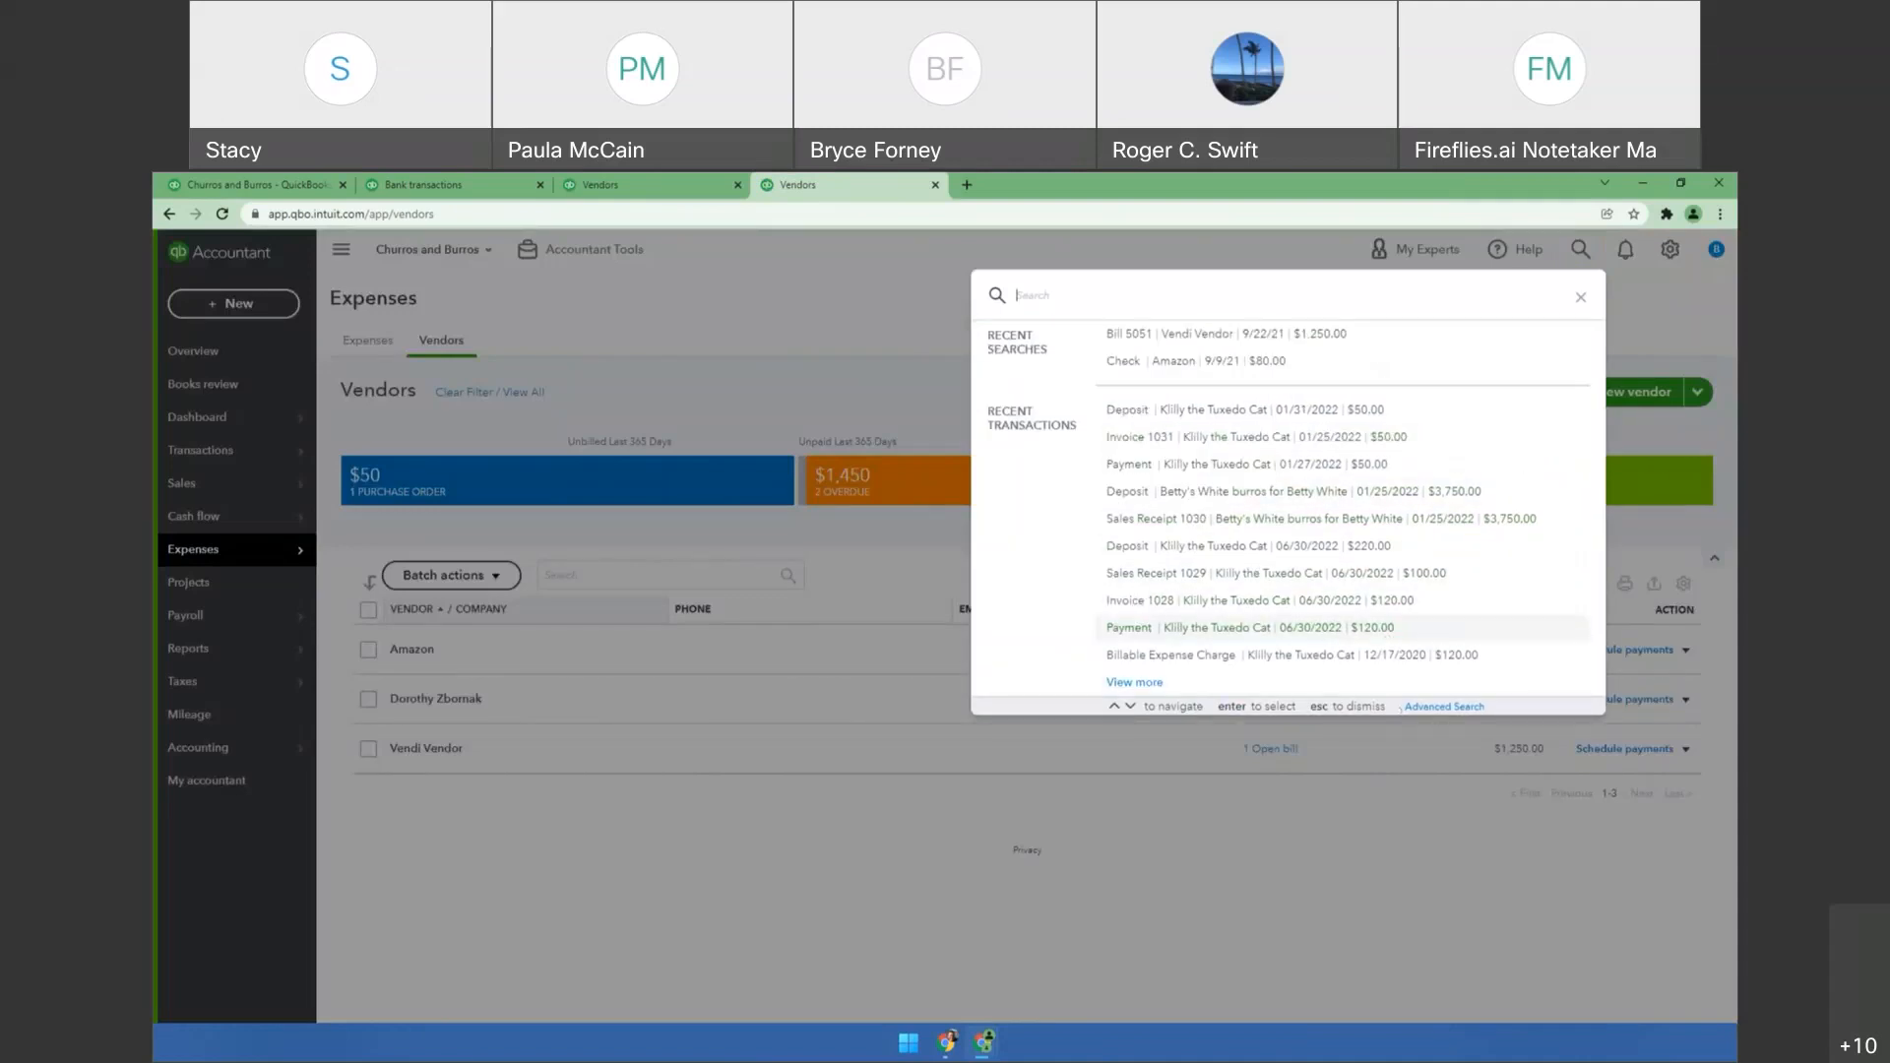
left_click(1412, 704)
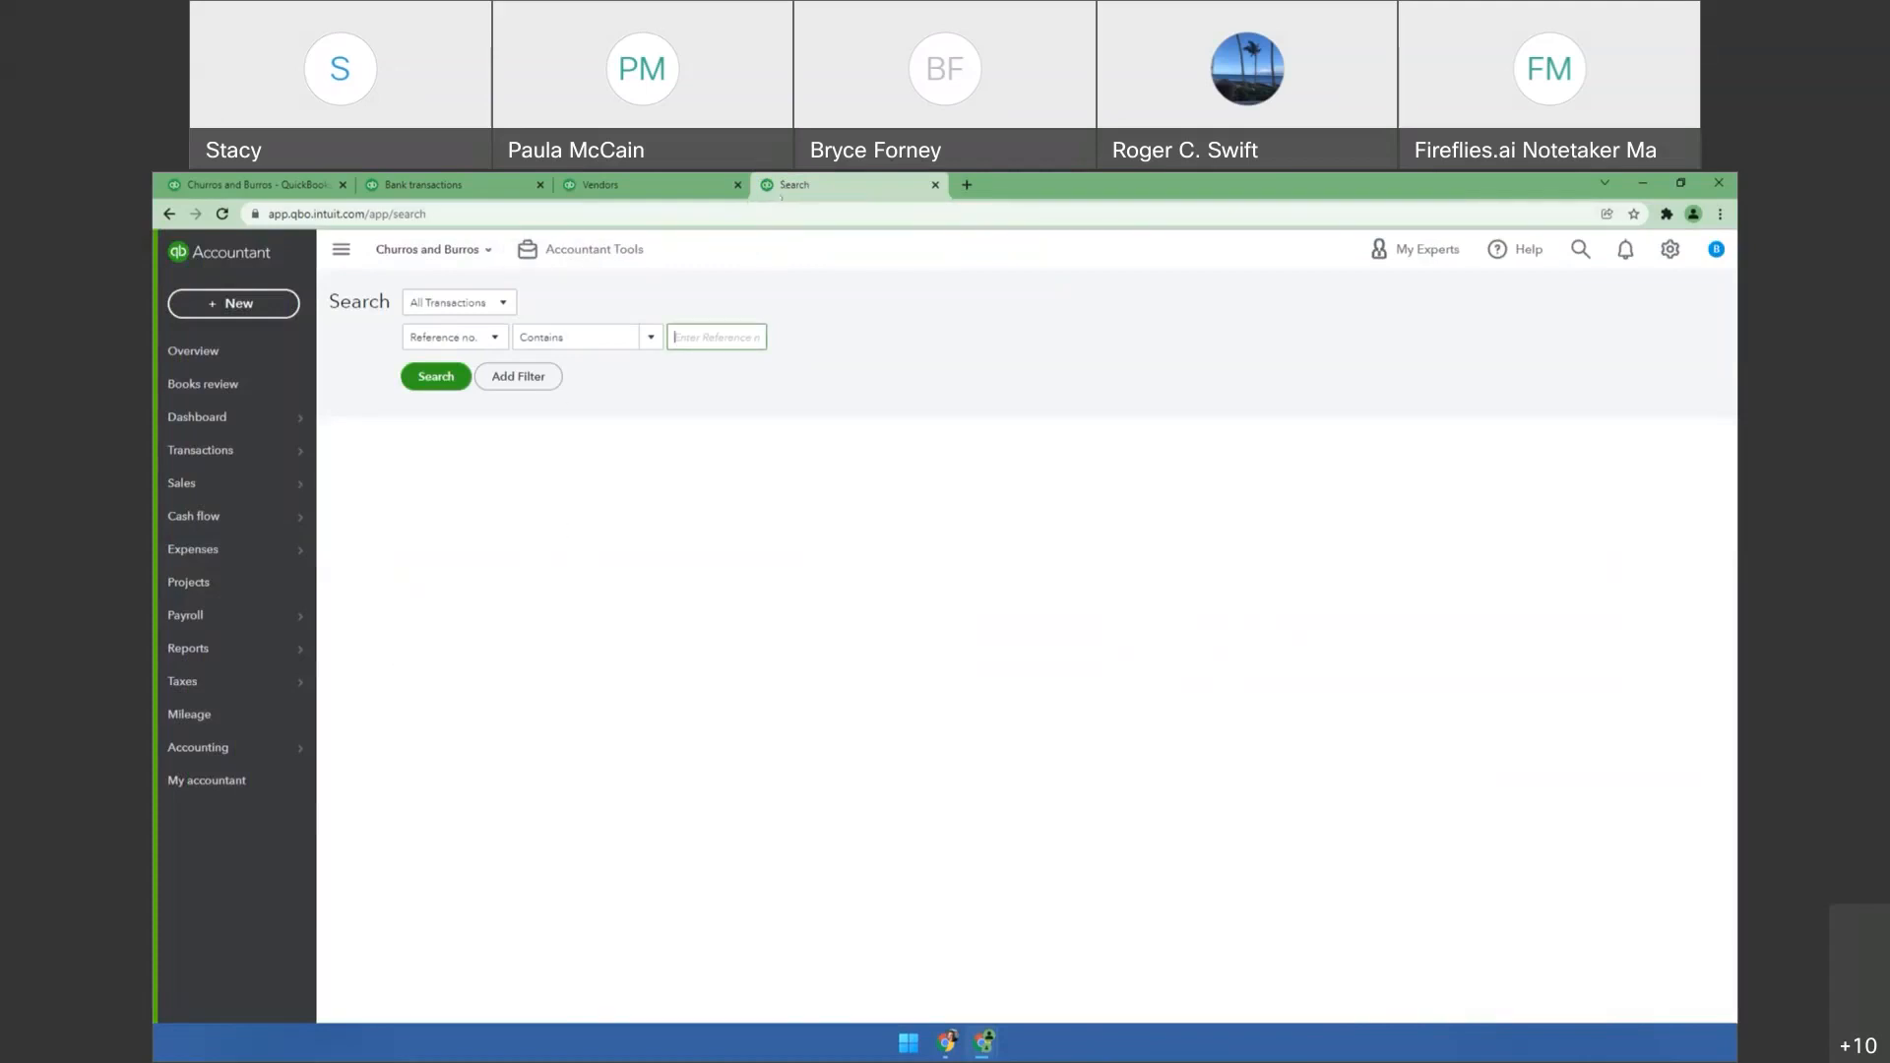
mouse_move(781, 189)
left_mouse_down()
mouse_move(761, 414)
mouse_move(971, 366)
mouse_move(719, 187)
mouse_move(779, 187)
left_mouse_up()
Open the Vendors page in two additional browser tabs using its links, and dismiss the tab-grouping tip.
mouse_move(205, 559)
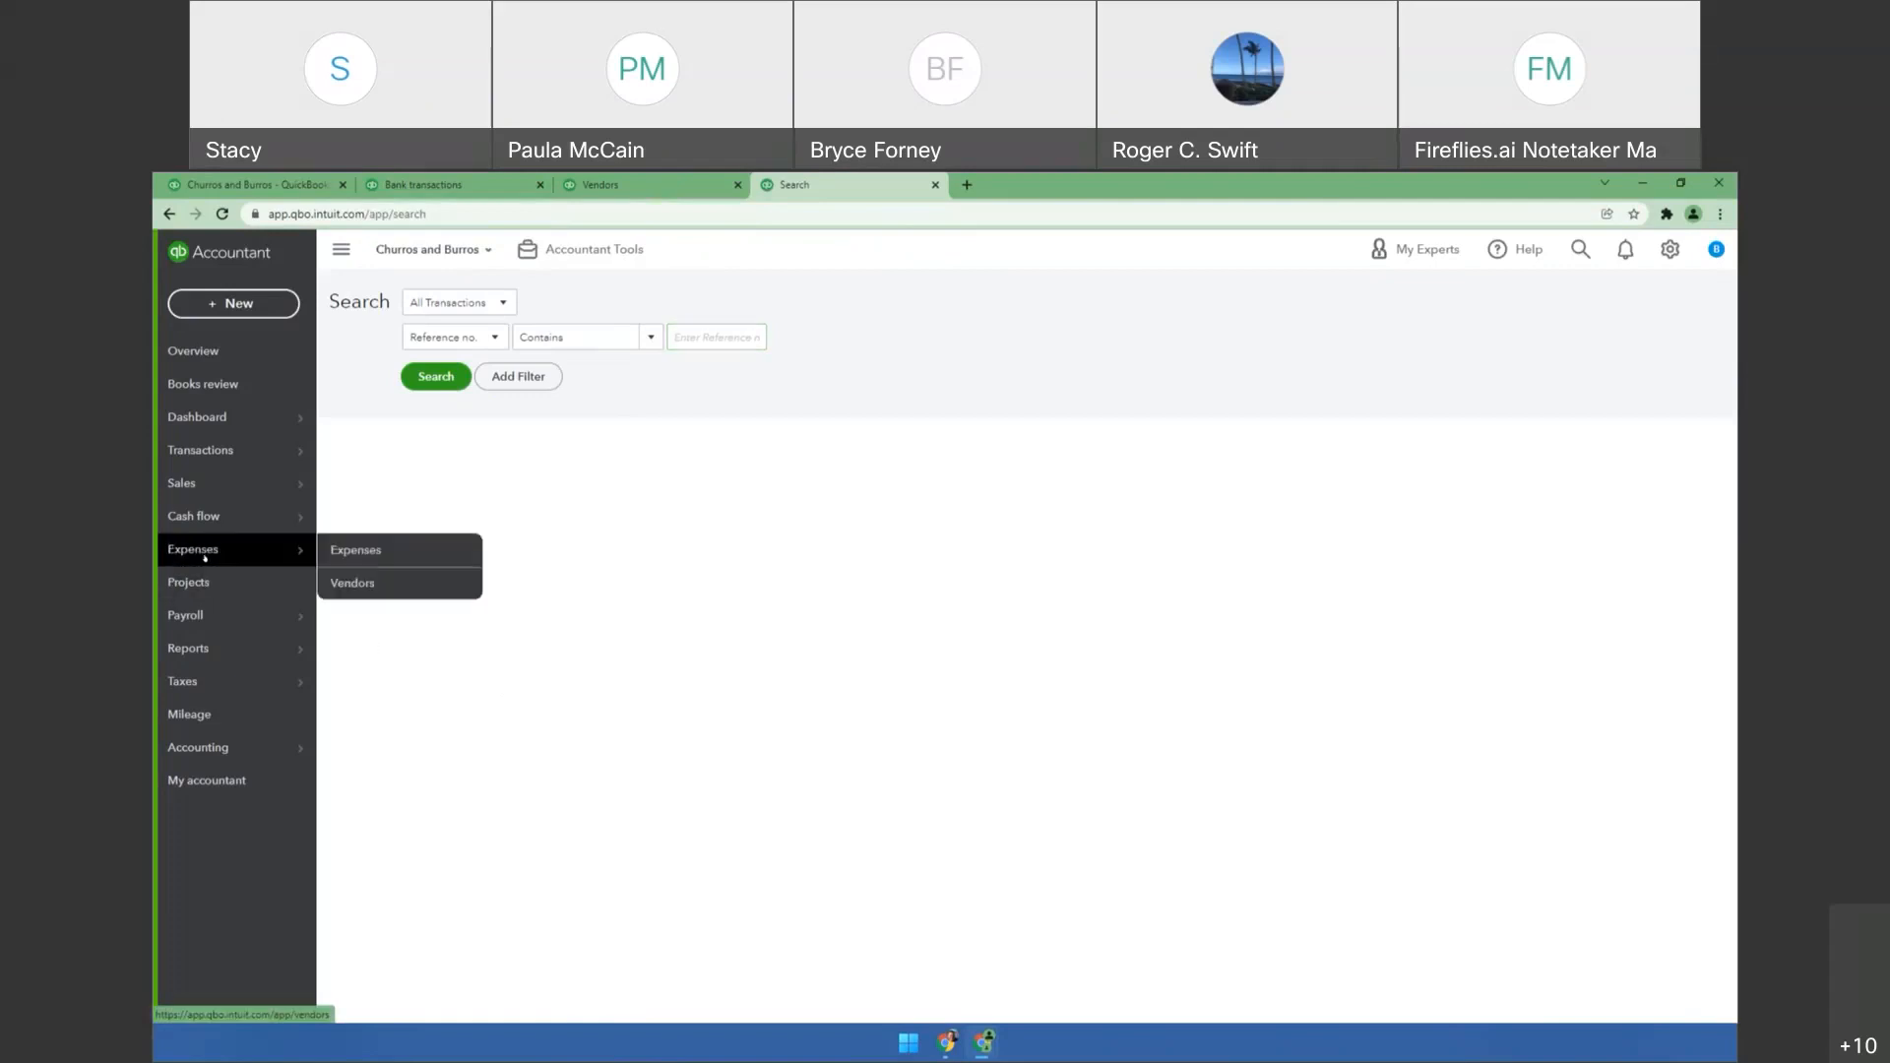
left_click_drag(204, 558, 1127, 186)
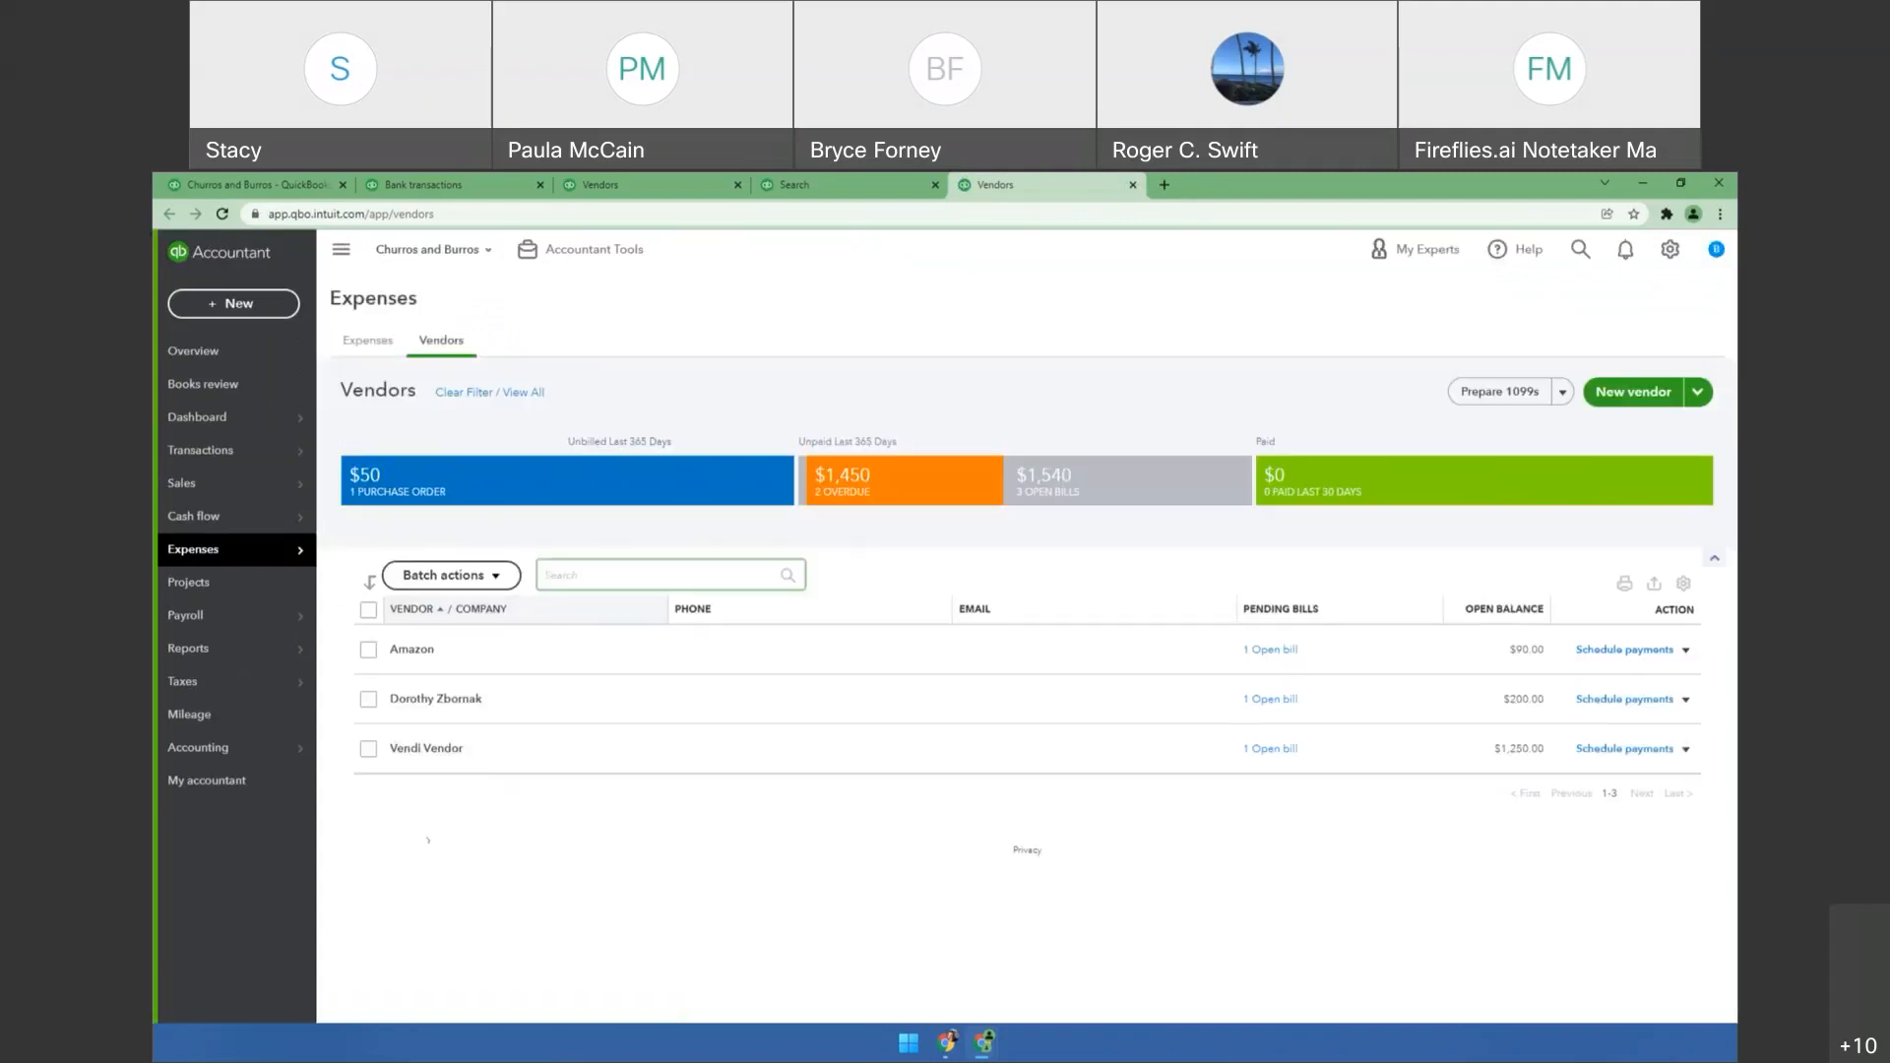
left_click(442, 340)
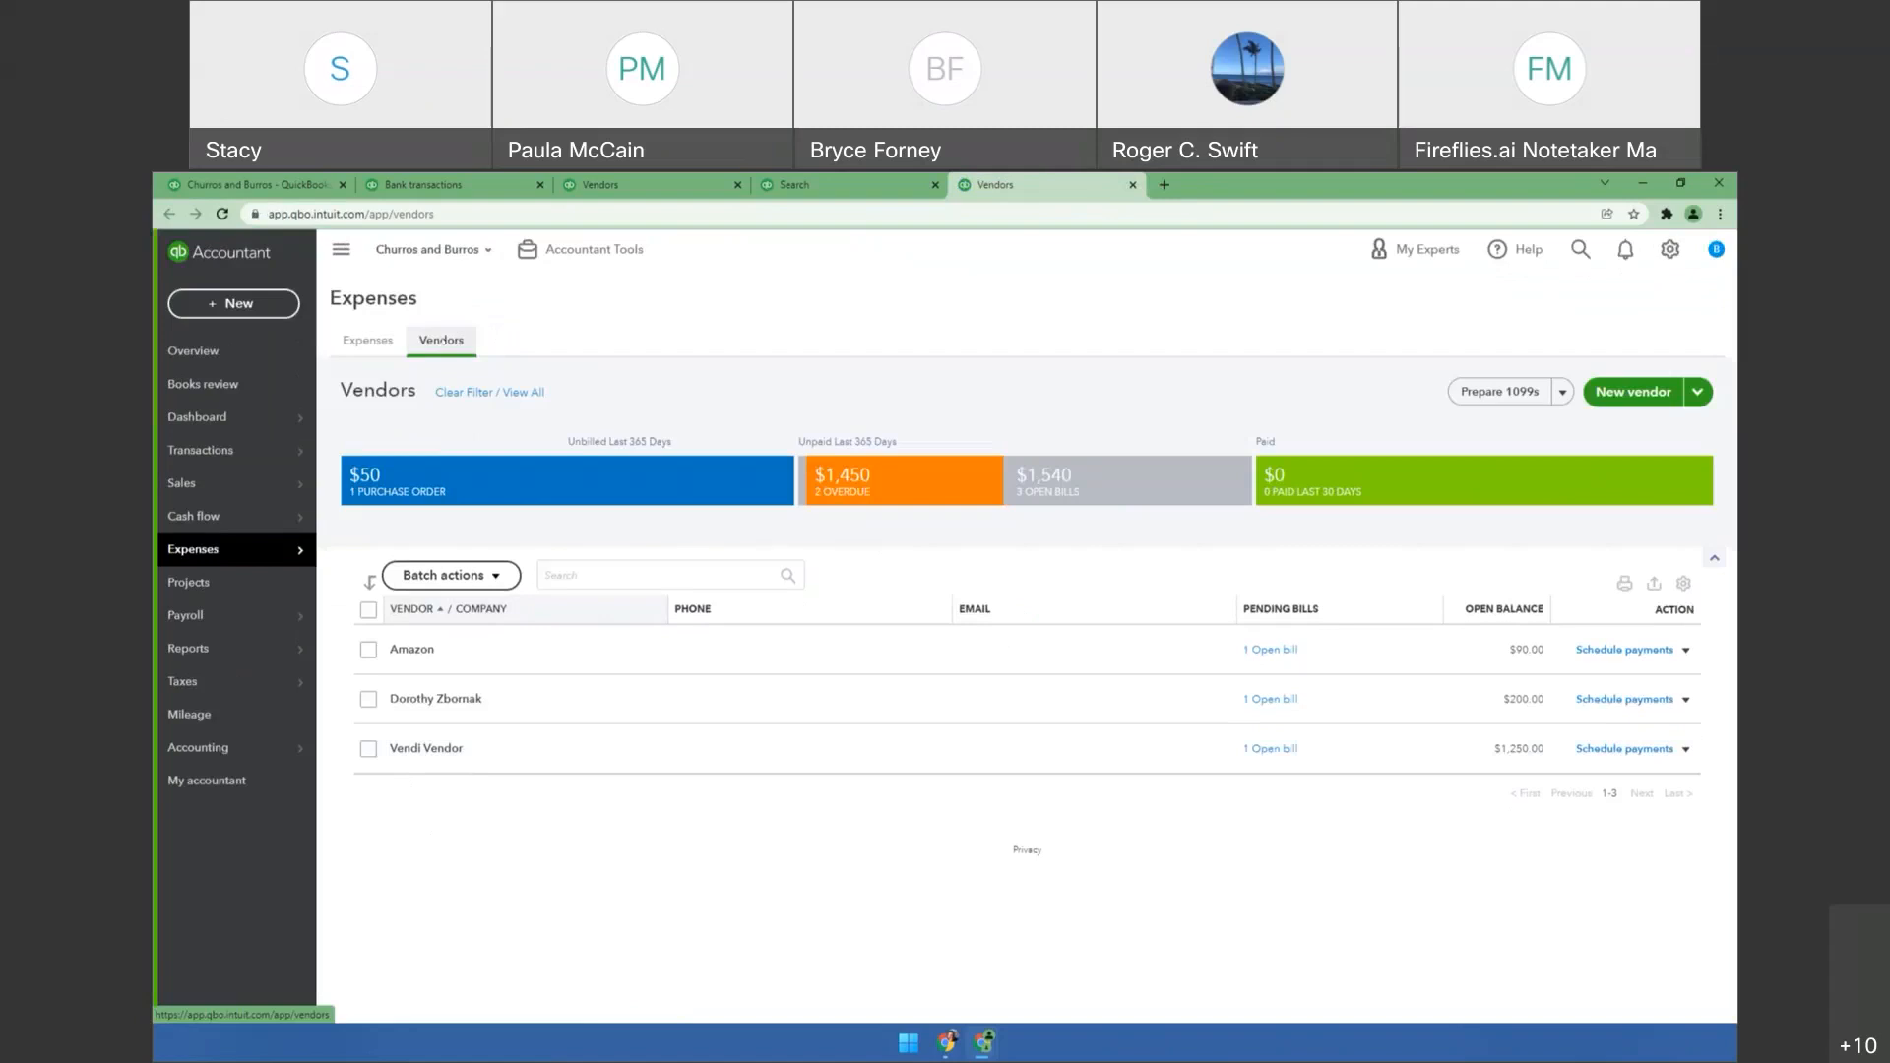
left_click_drag(1207, 184, 1211, 185)
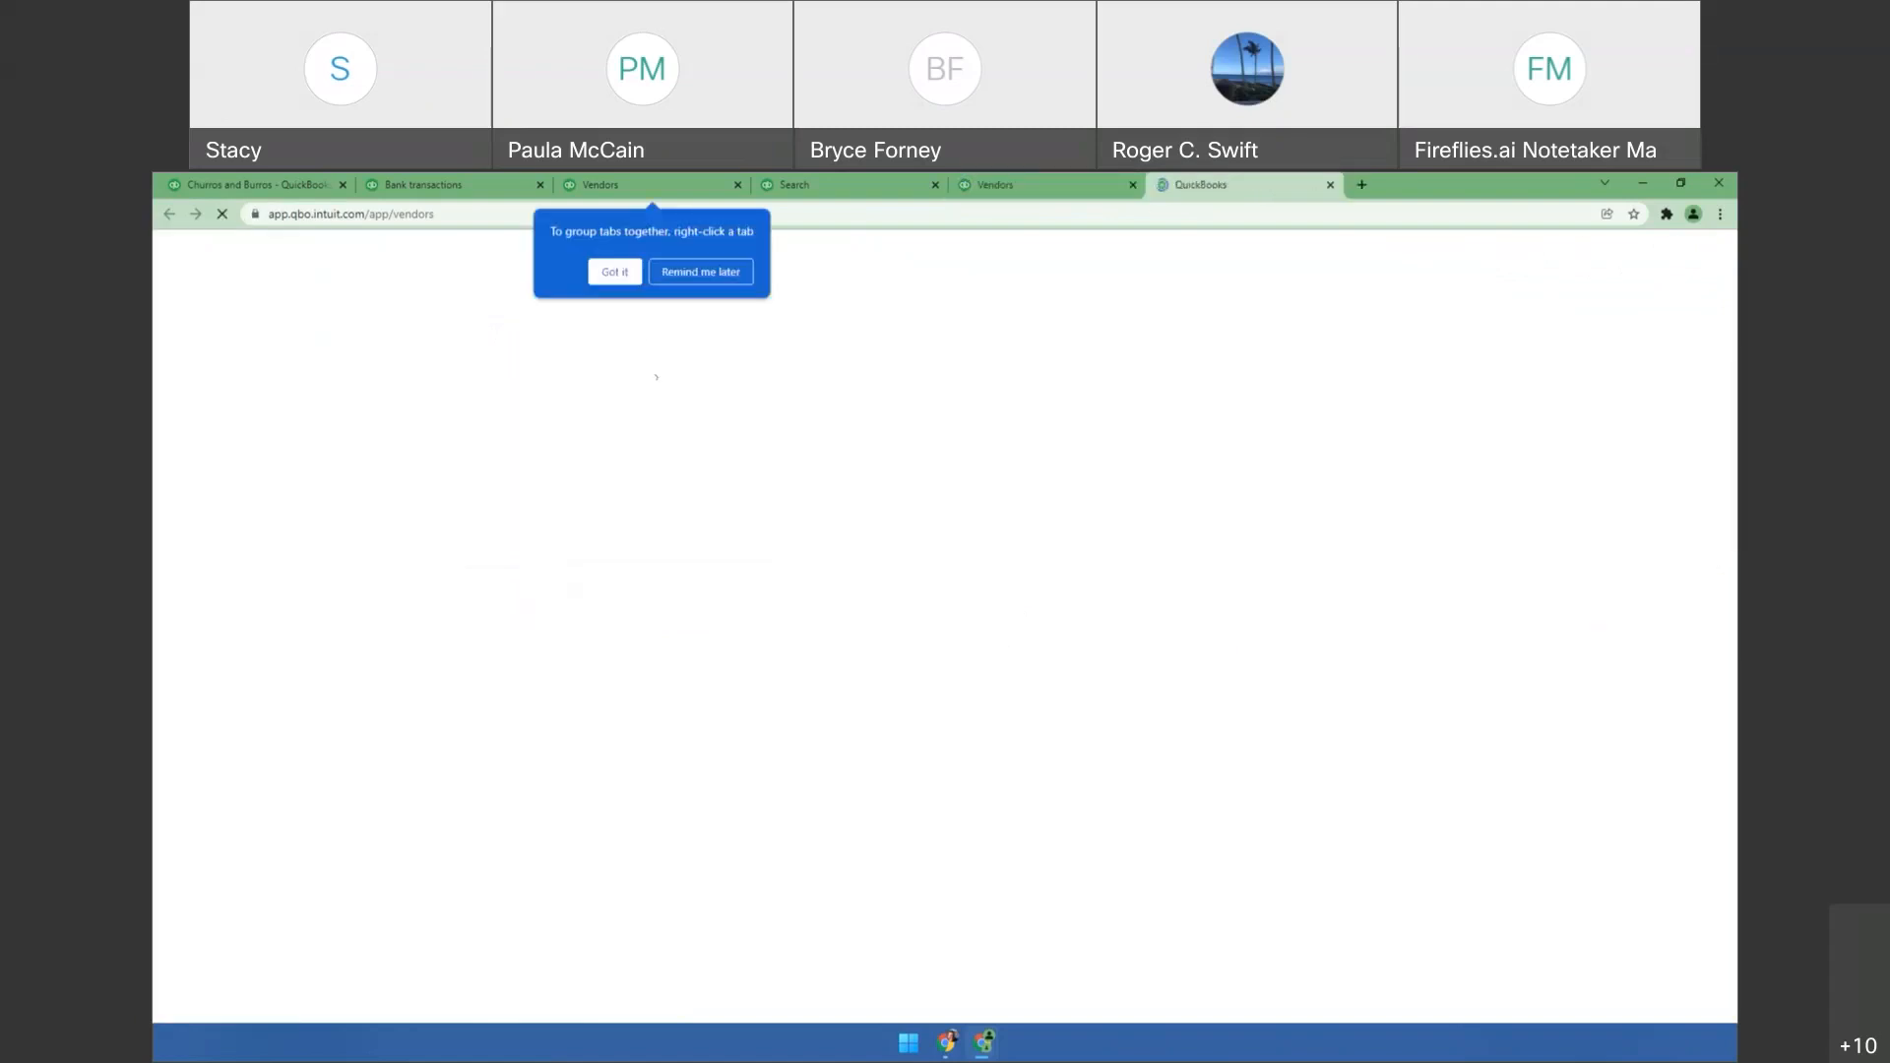
left_click(616, 273)
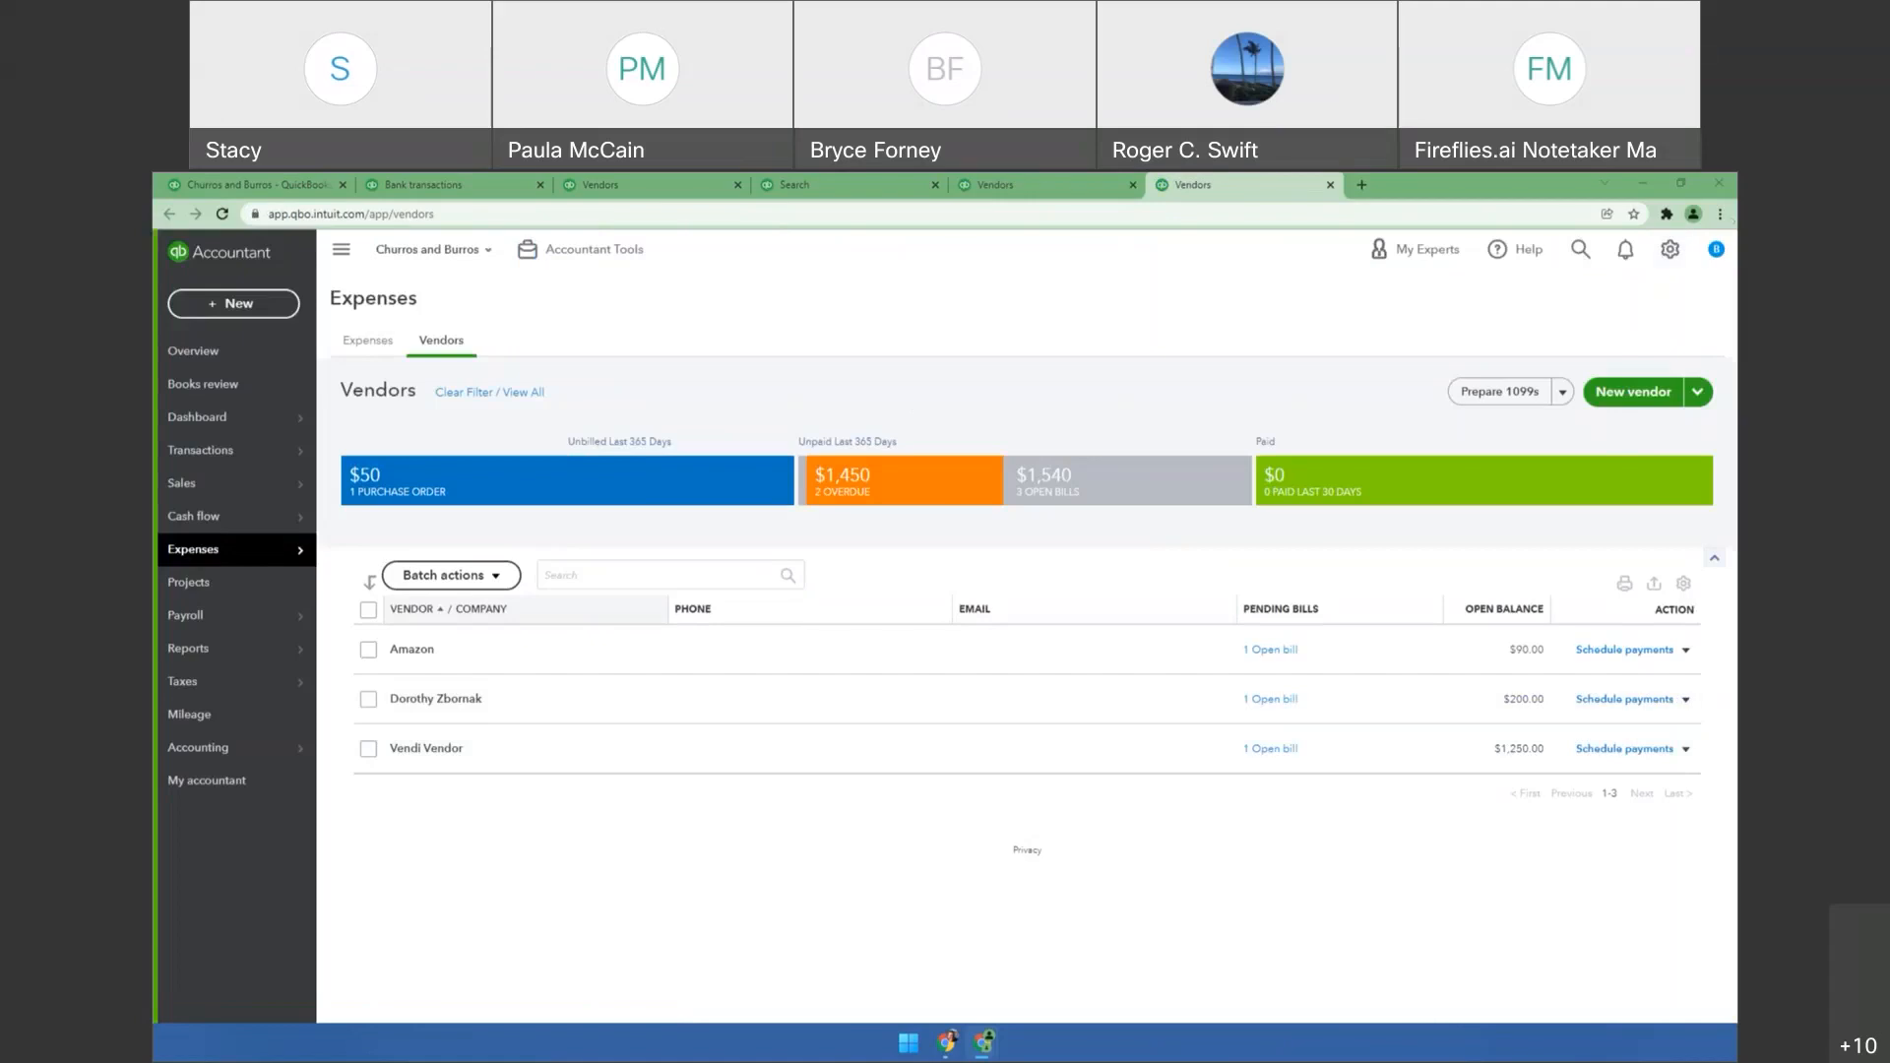
Show the bookmarks bar in the browser.
left_click(1720, 213)
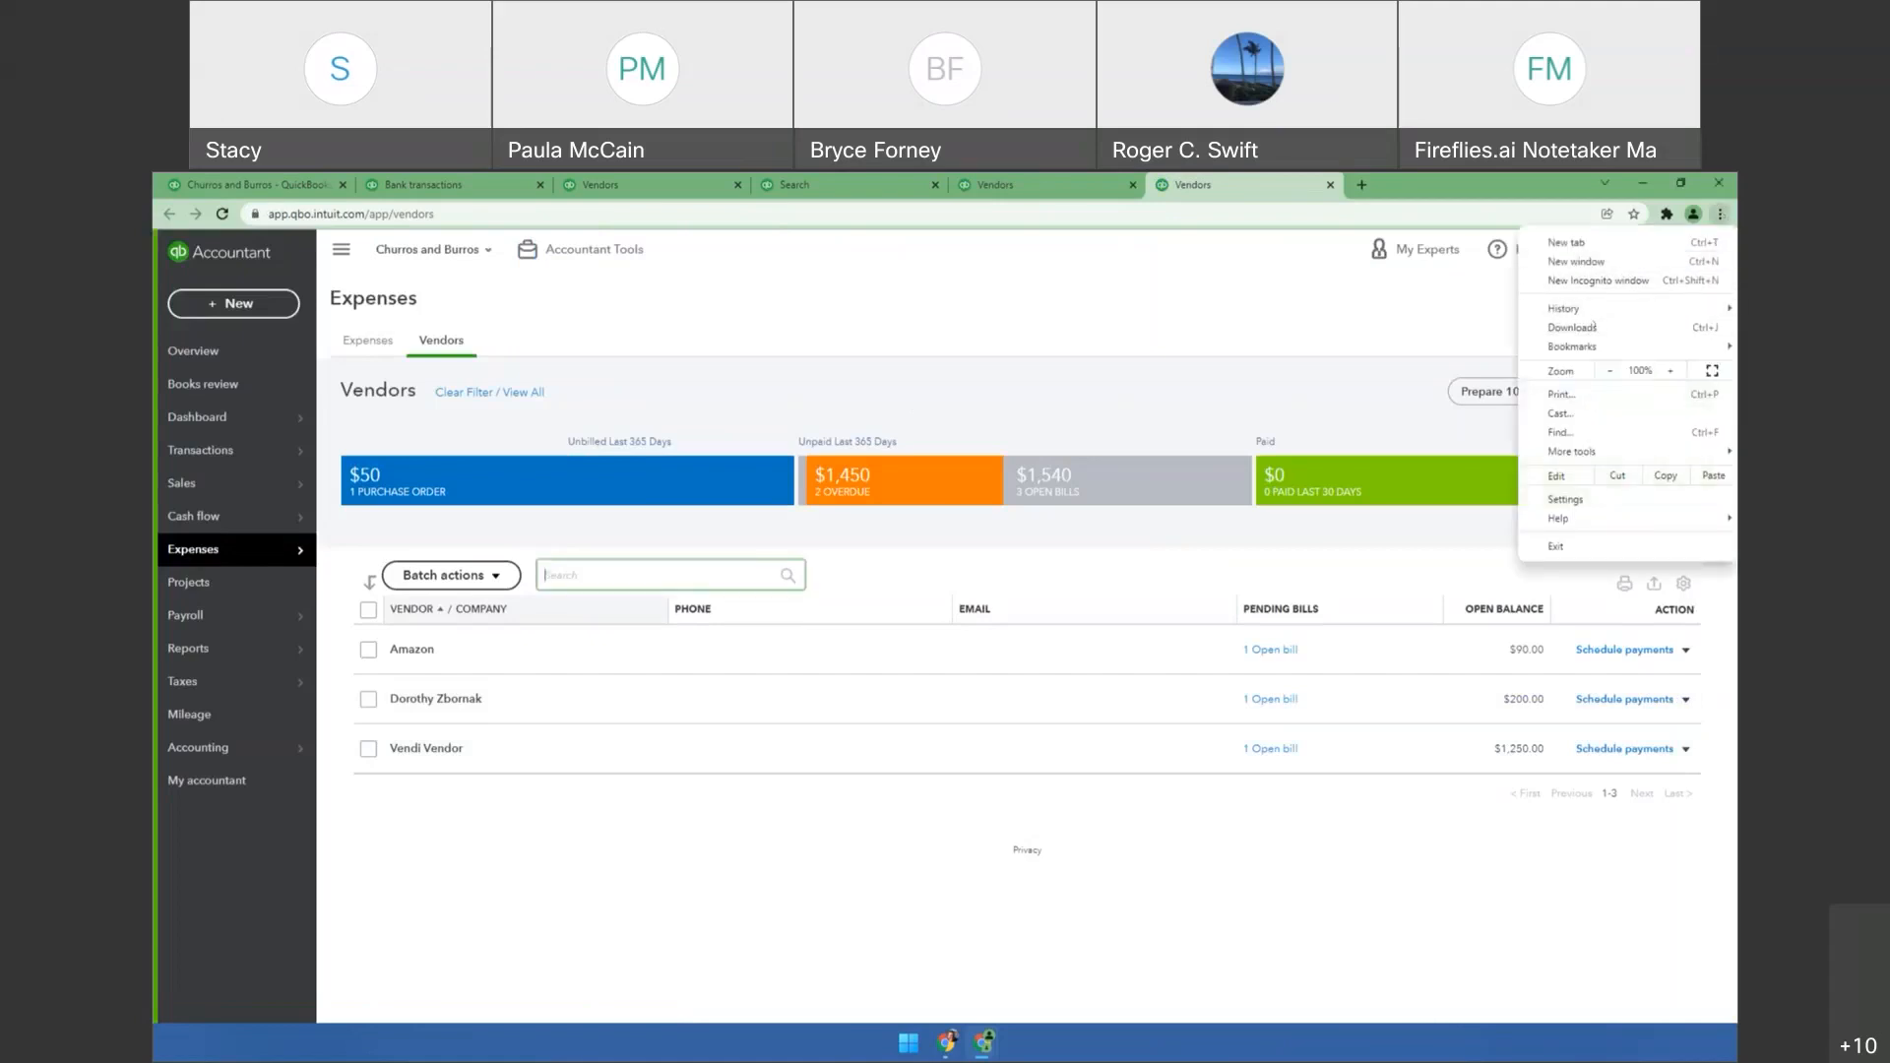
mouse_move(1575, 347)
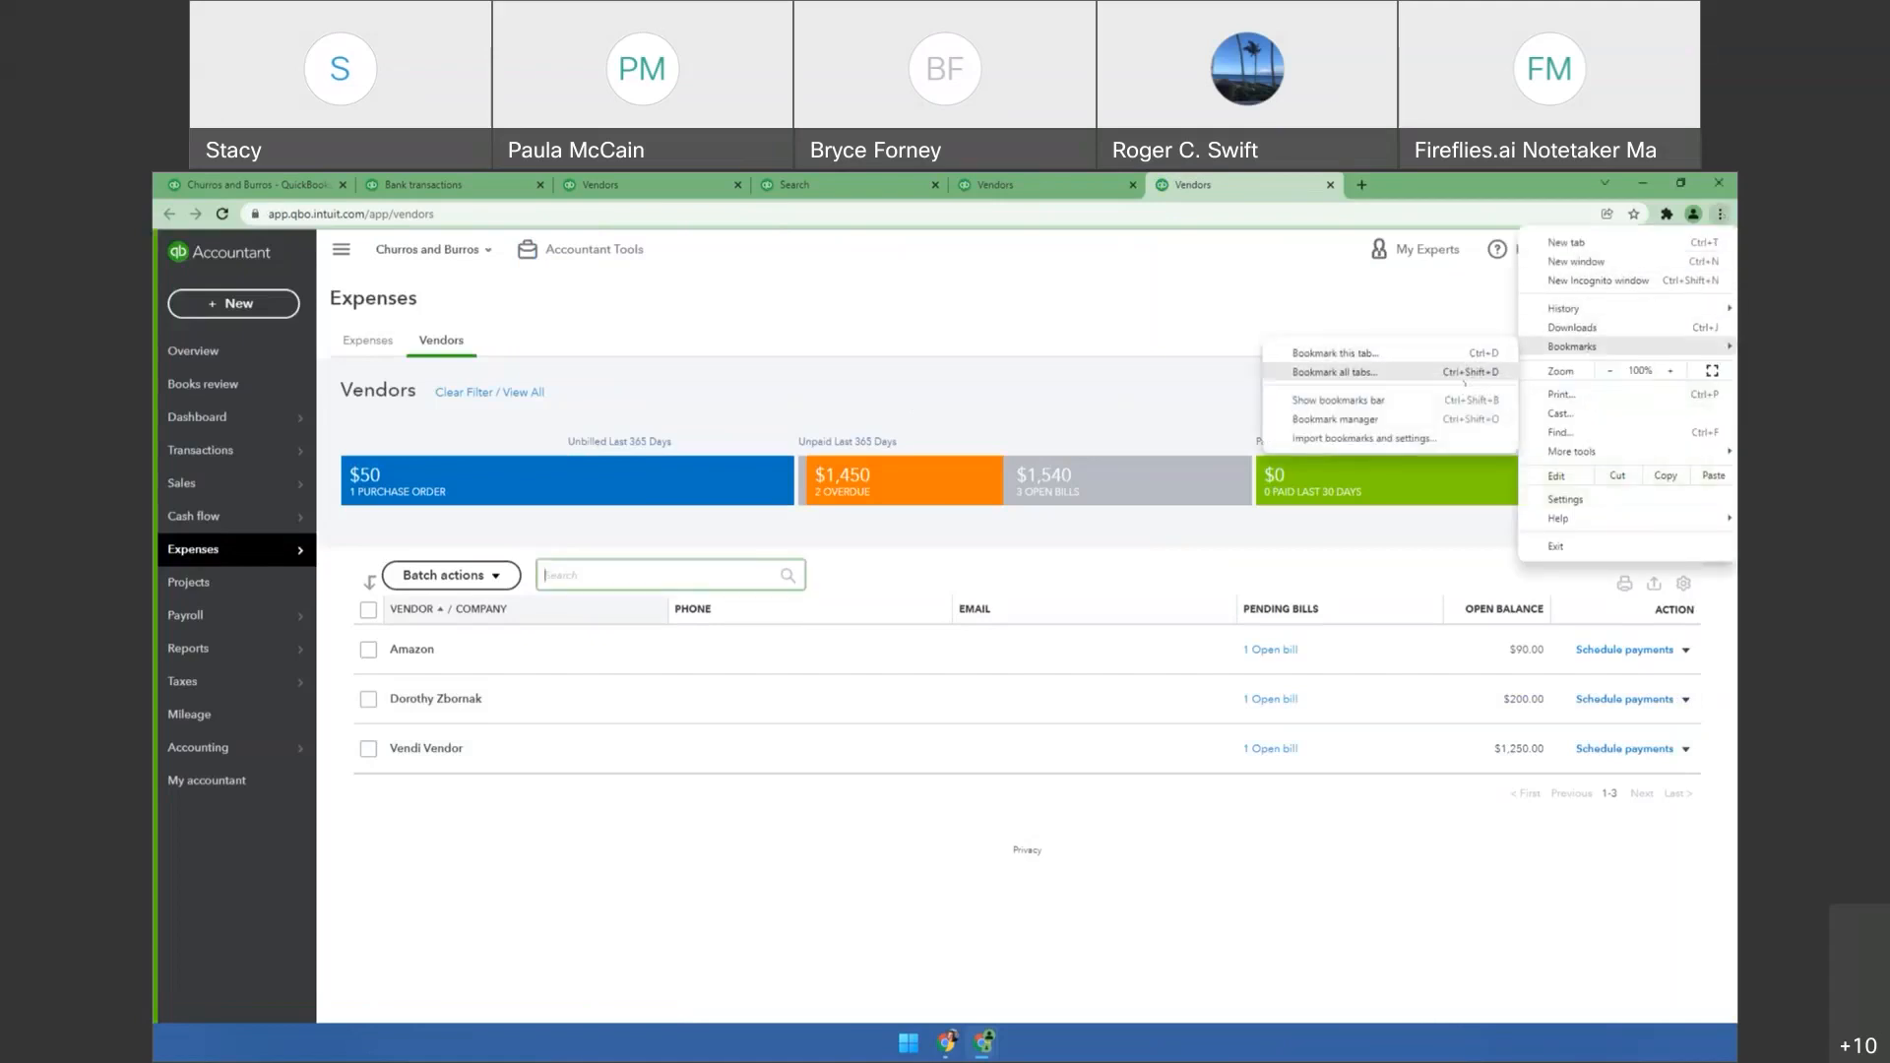
left_click(1339, 400)
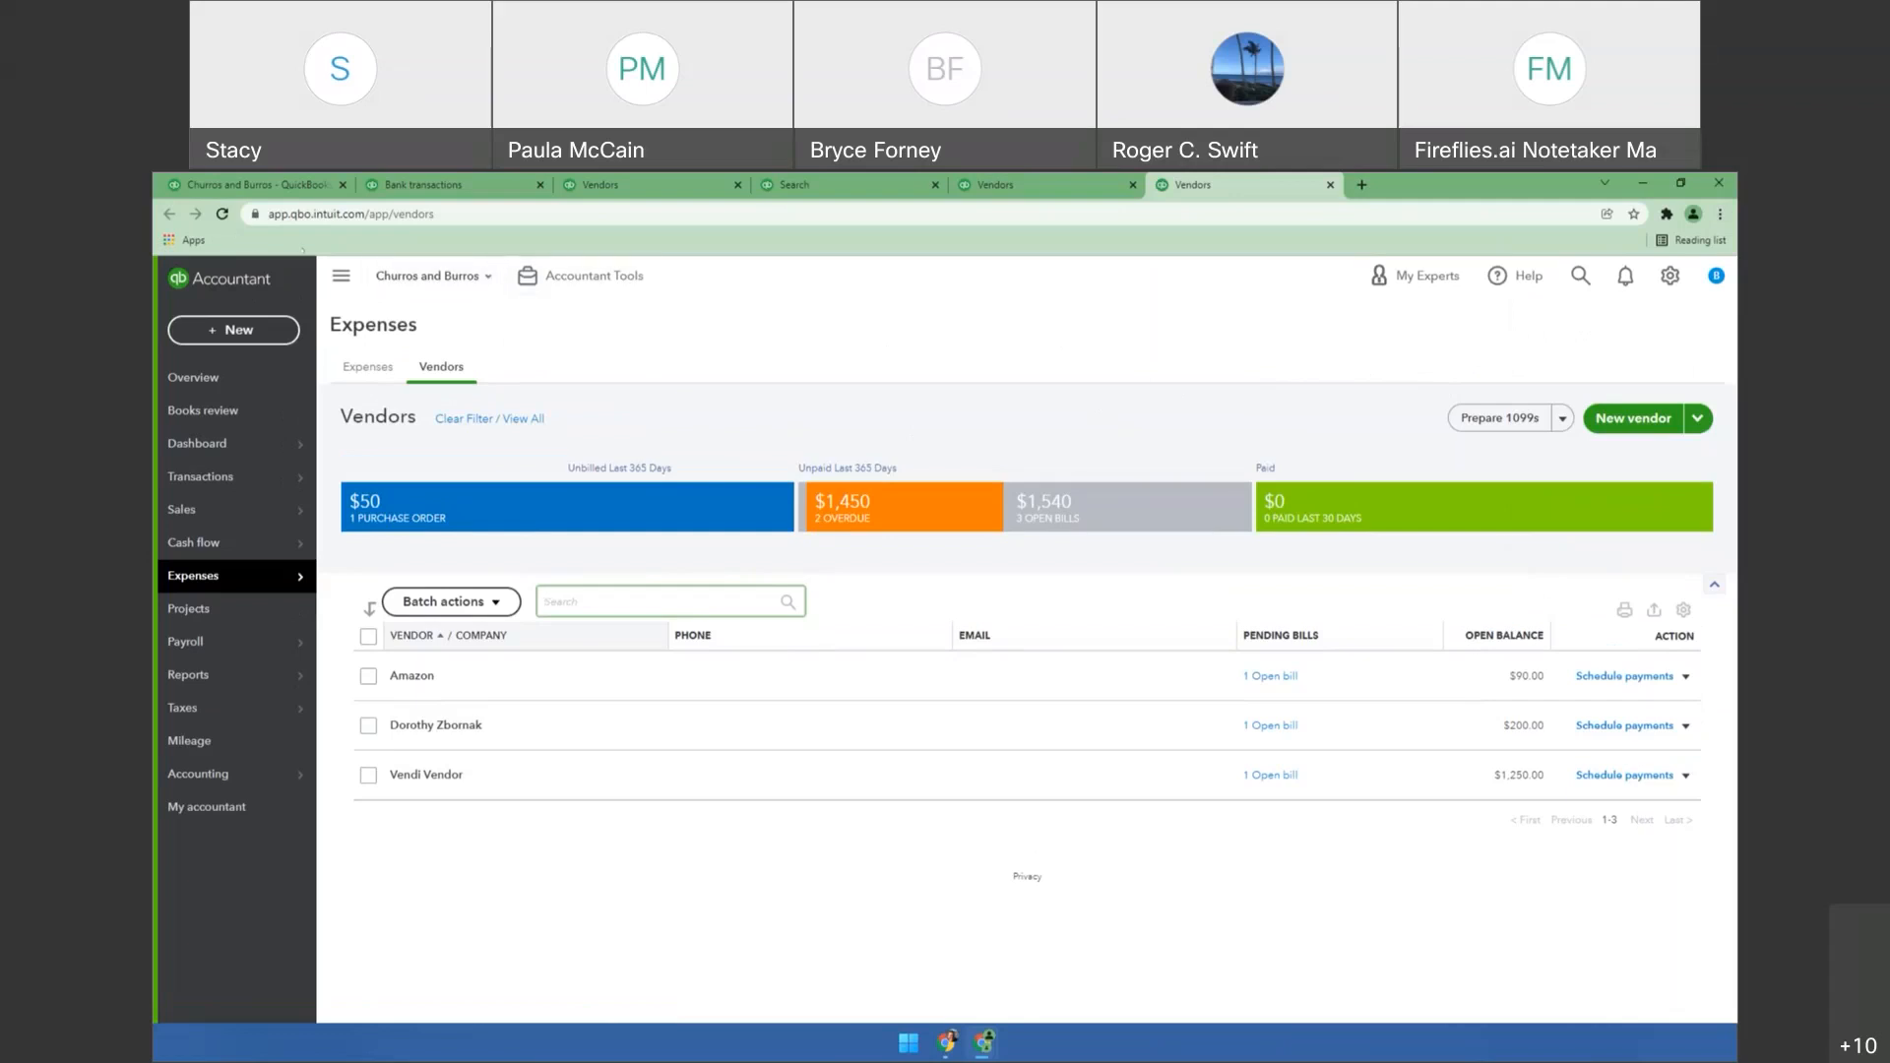
Create a folder named "QBO stuff" on the bookmarks bar.
right_click(1080, 243)
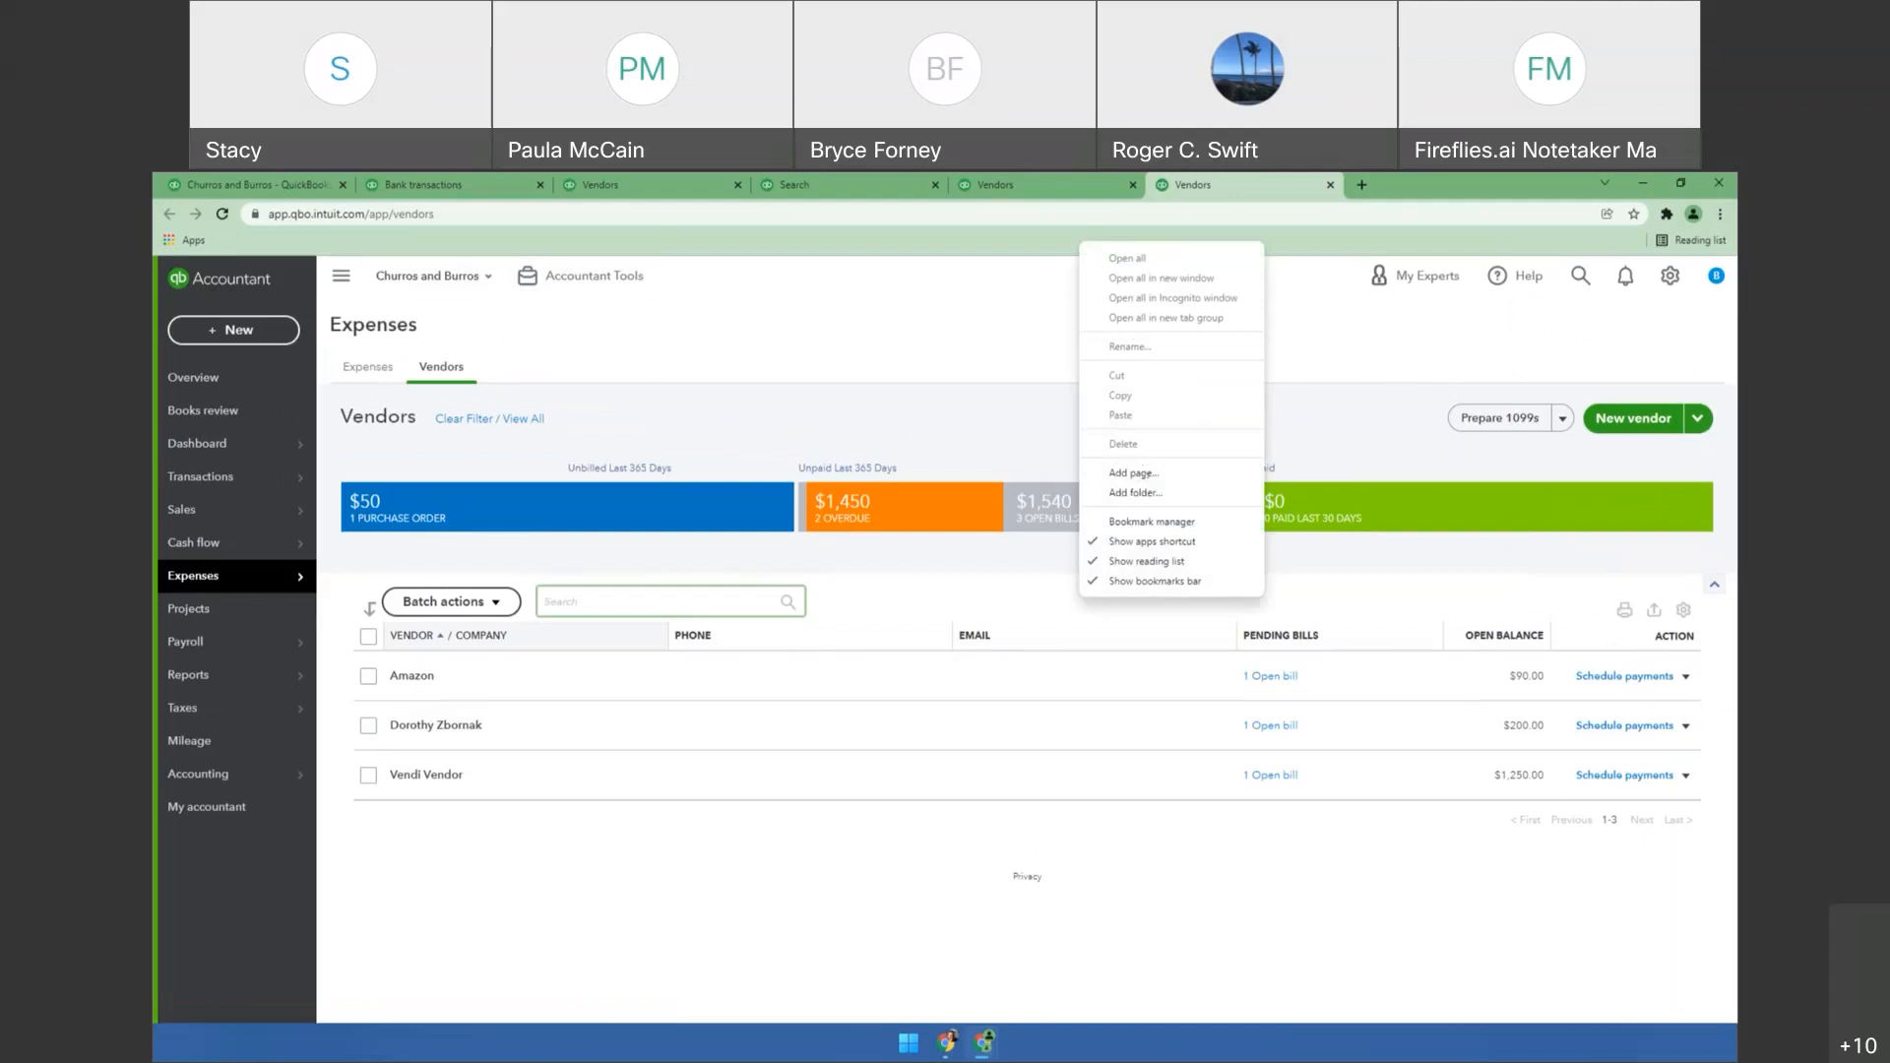
left_click(1137, 493)
type("QBO stuff")
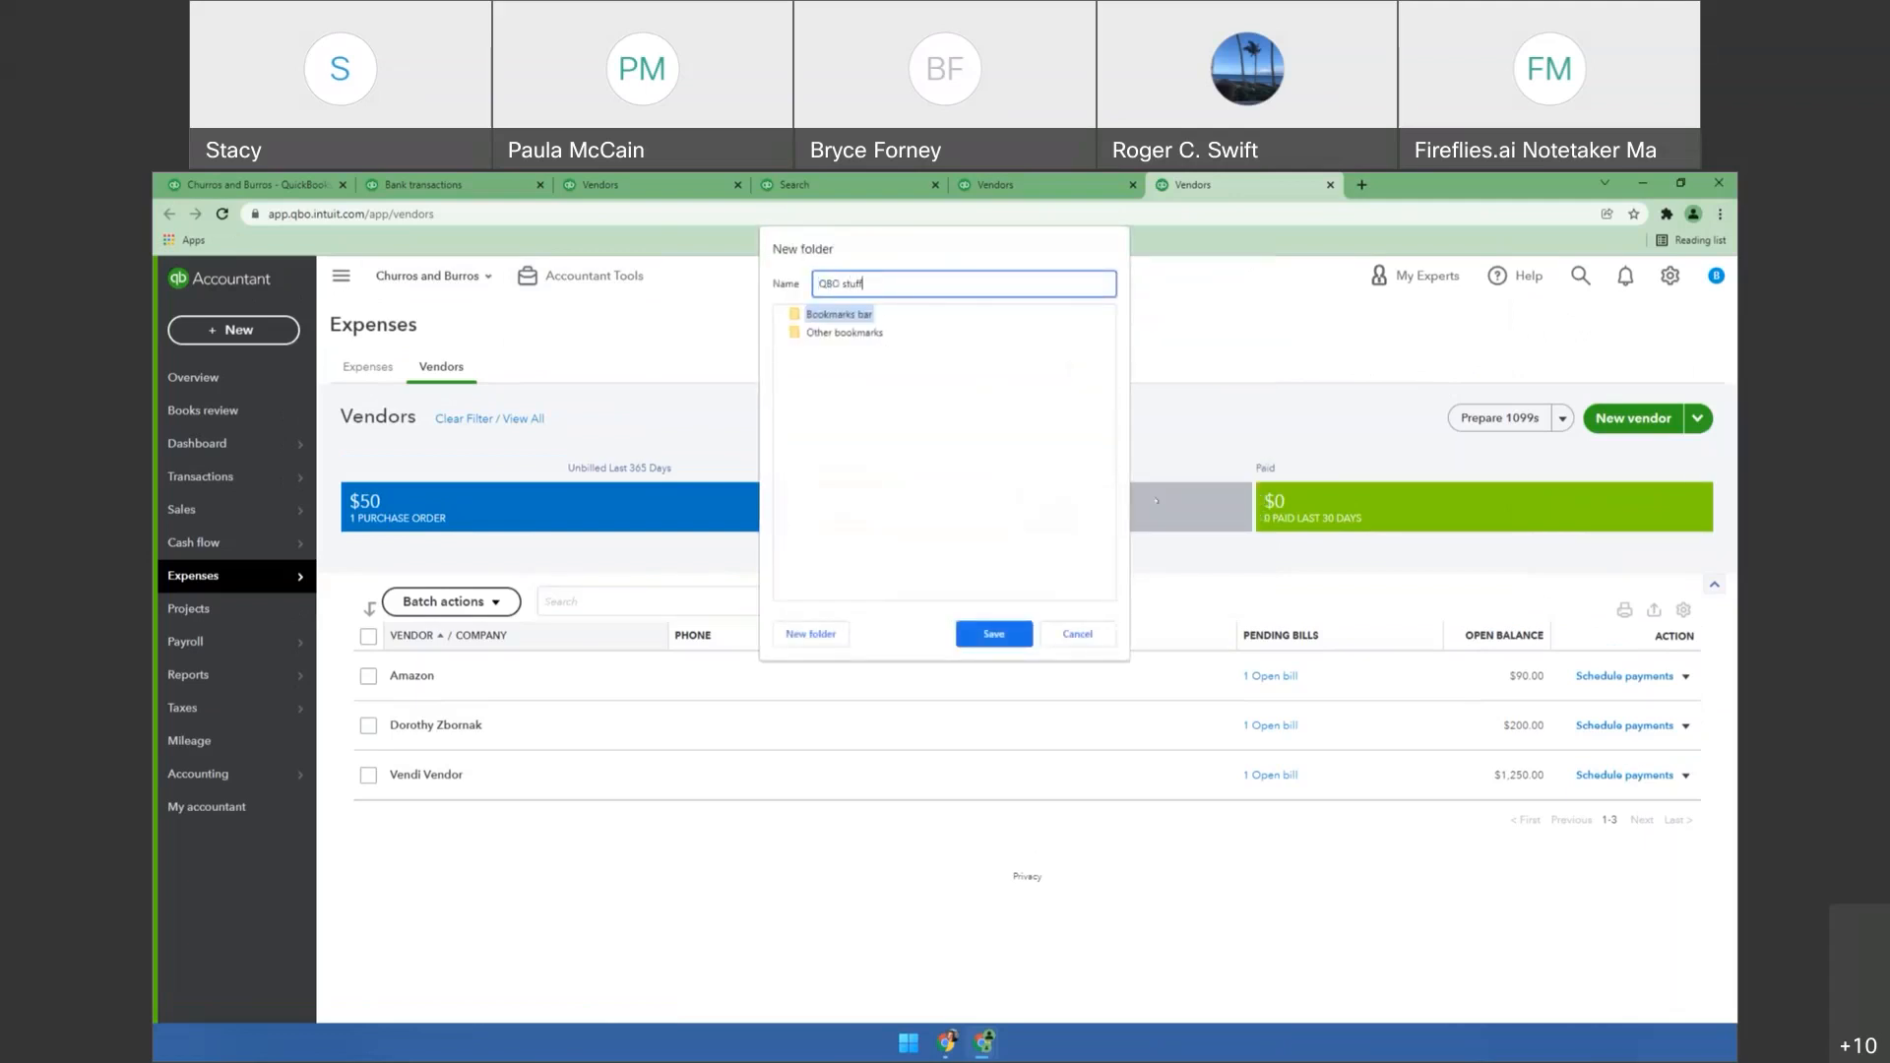
key("Return")
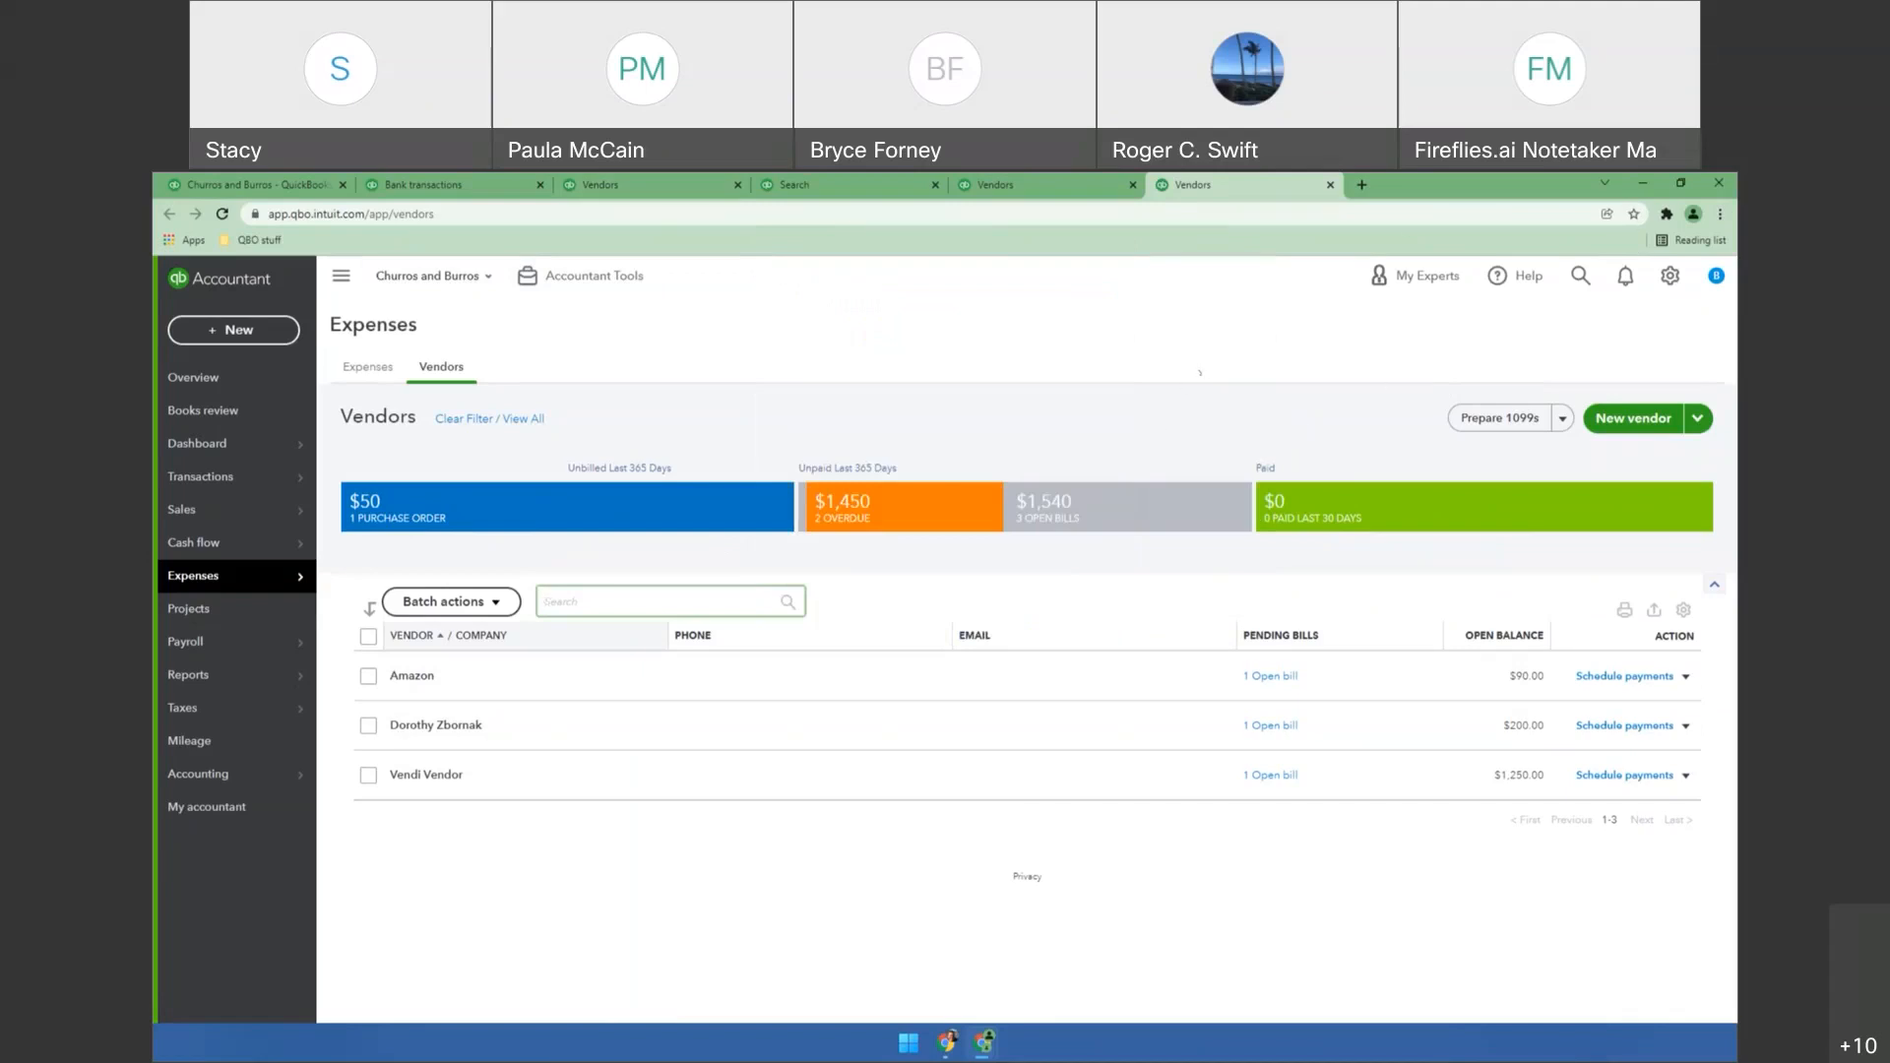
Bookmark the Vendors page in the "QBO stuff" folder and check the folder's contents.
key("ctrl+d")
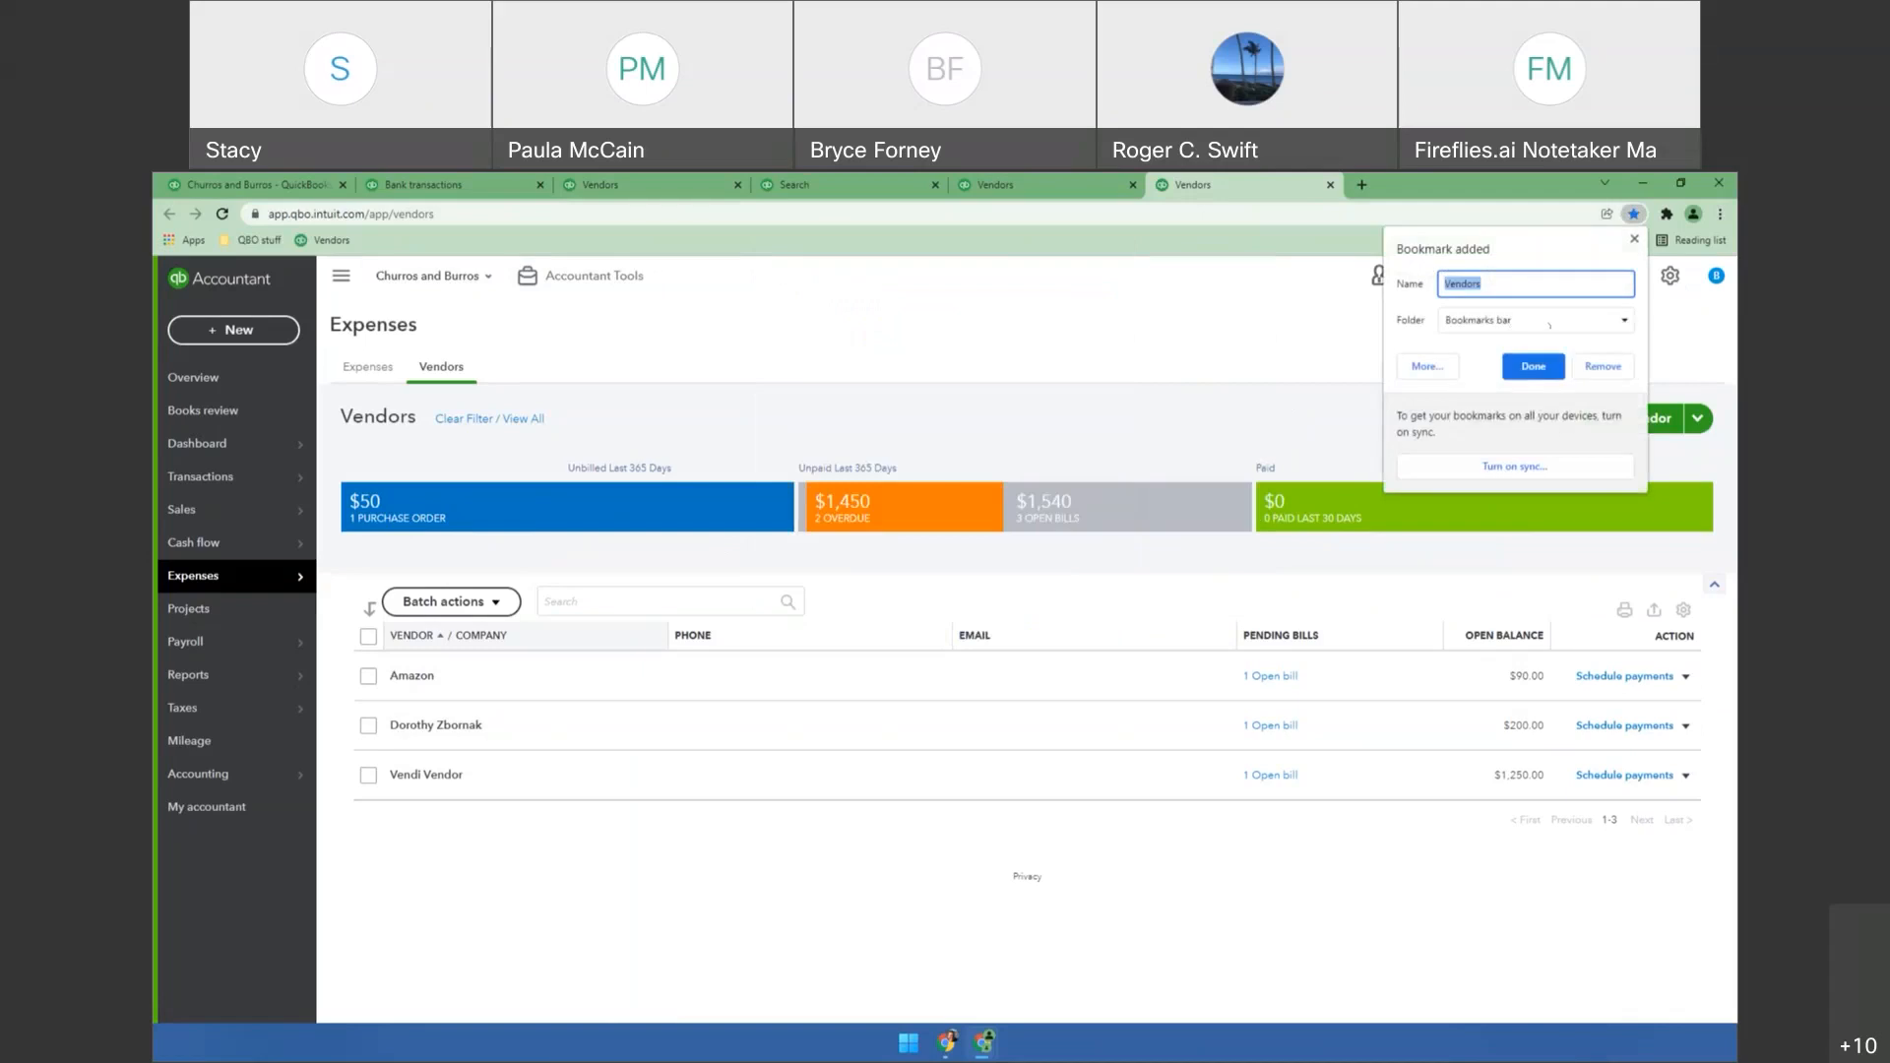
left_click(1549, 326)
left_click(1545, 349)
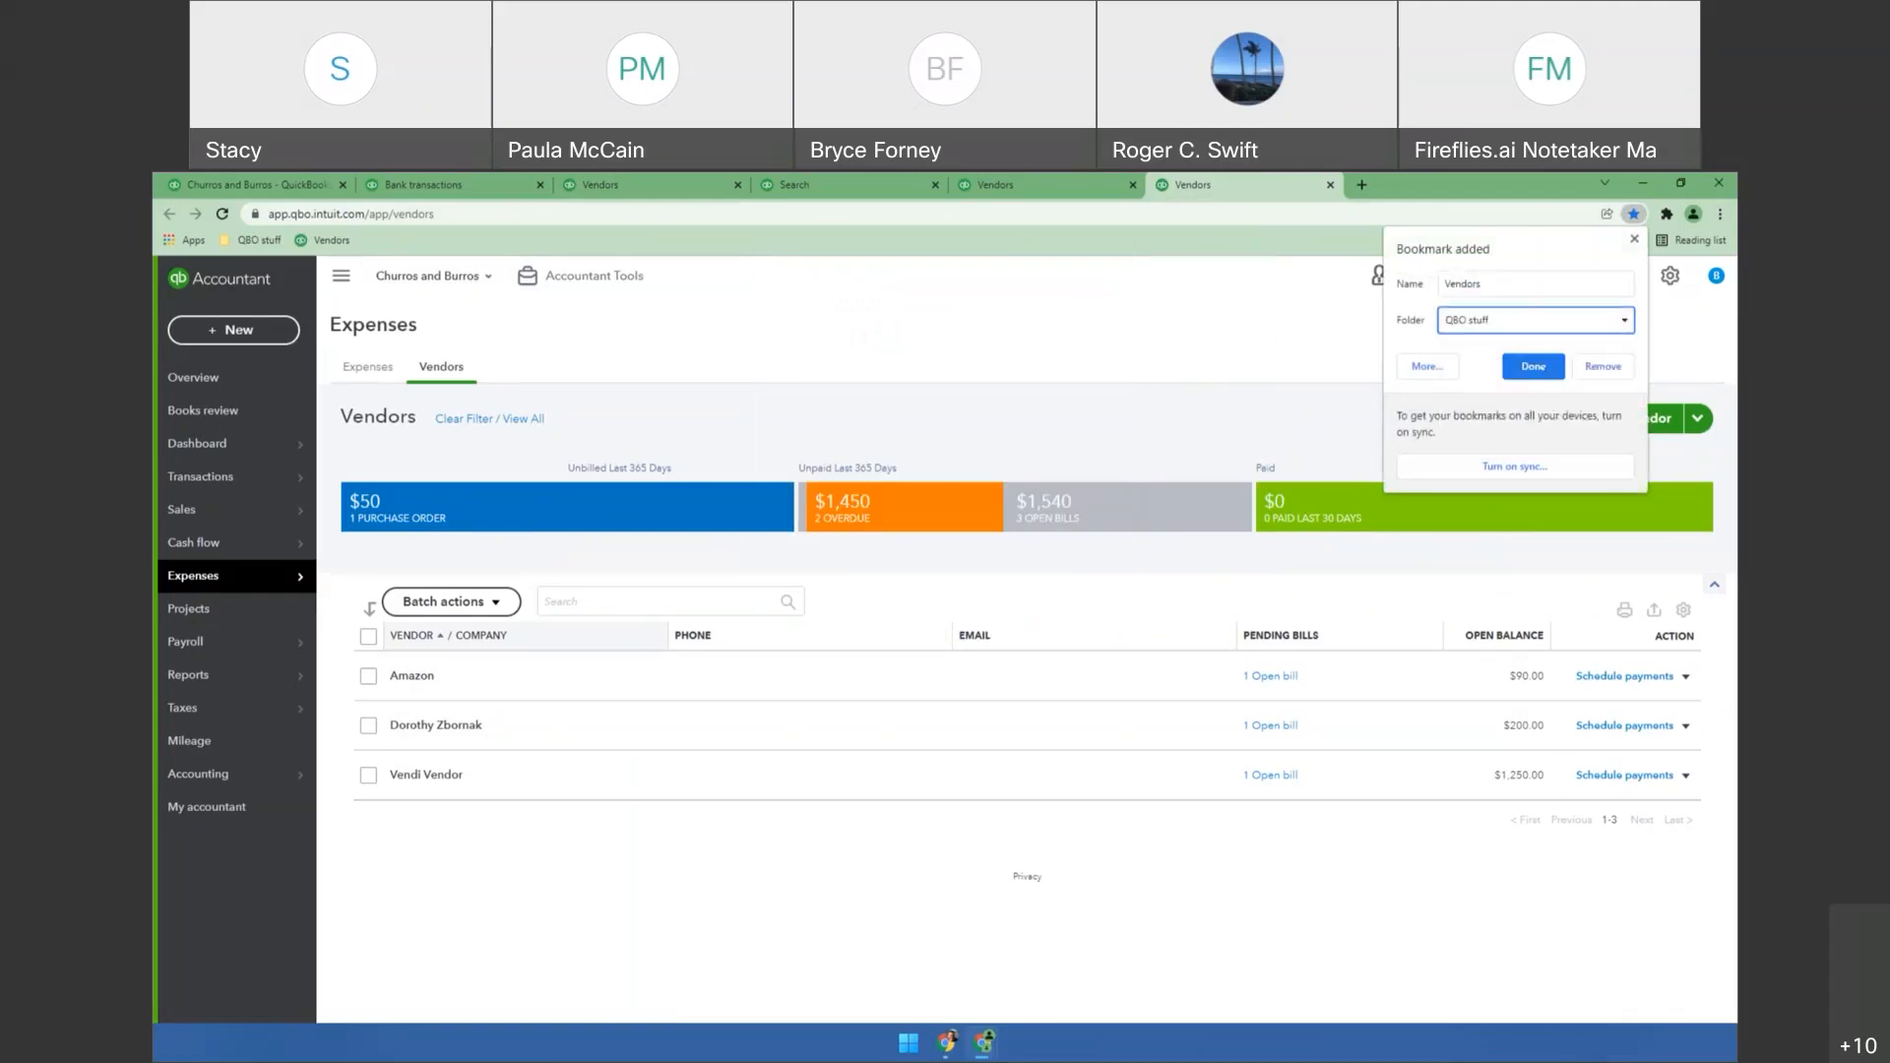
left_click(1534, 366)
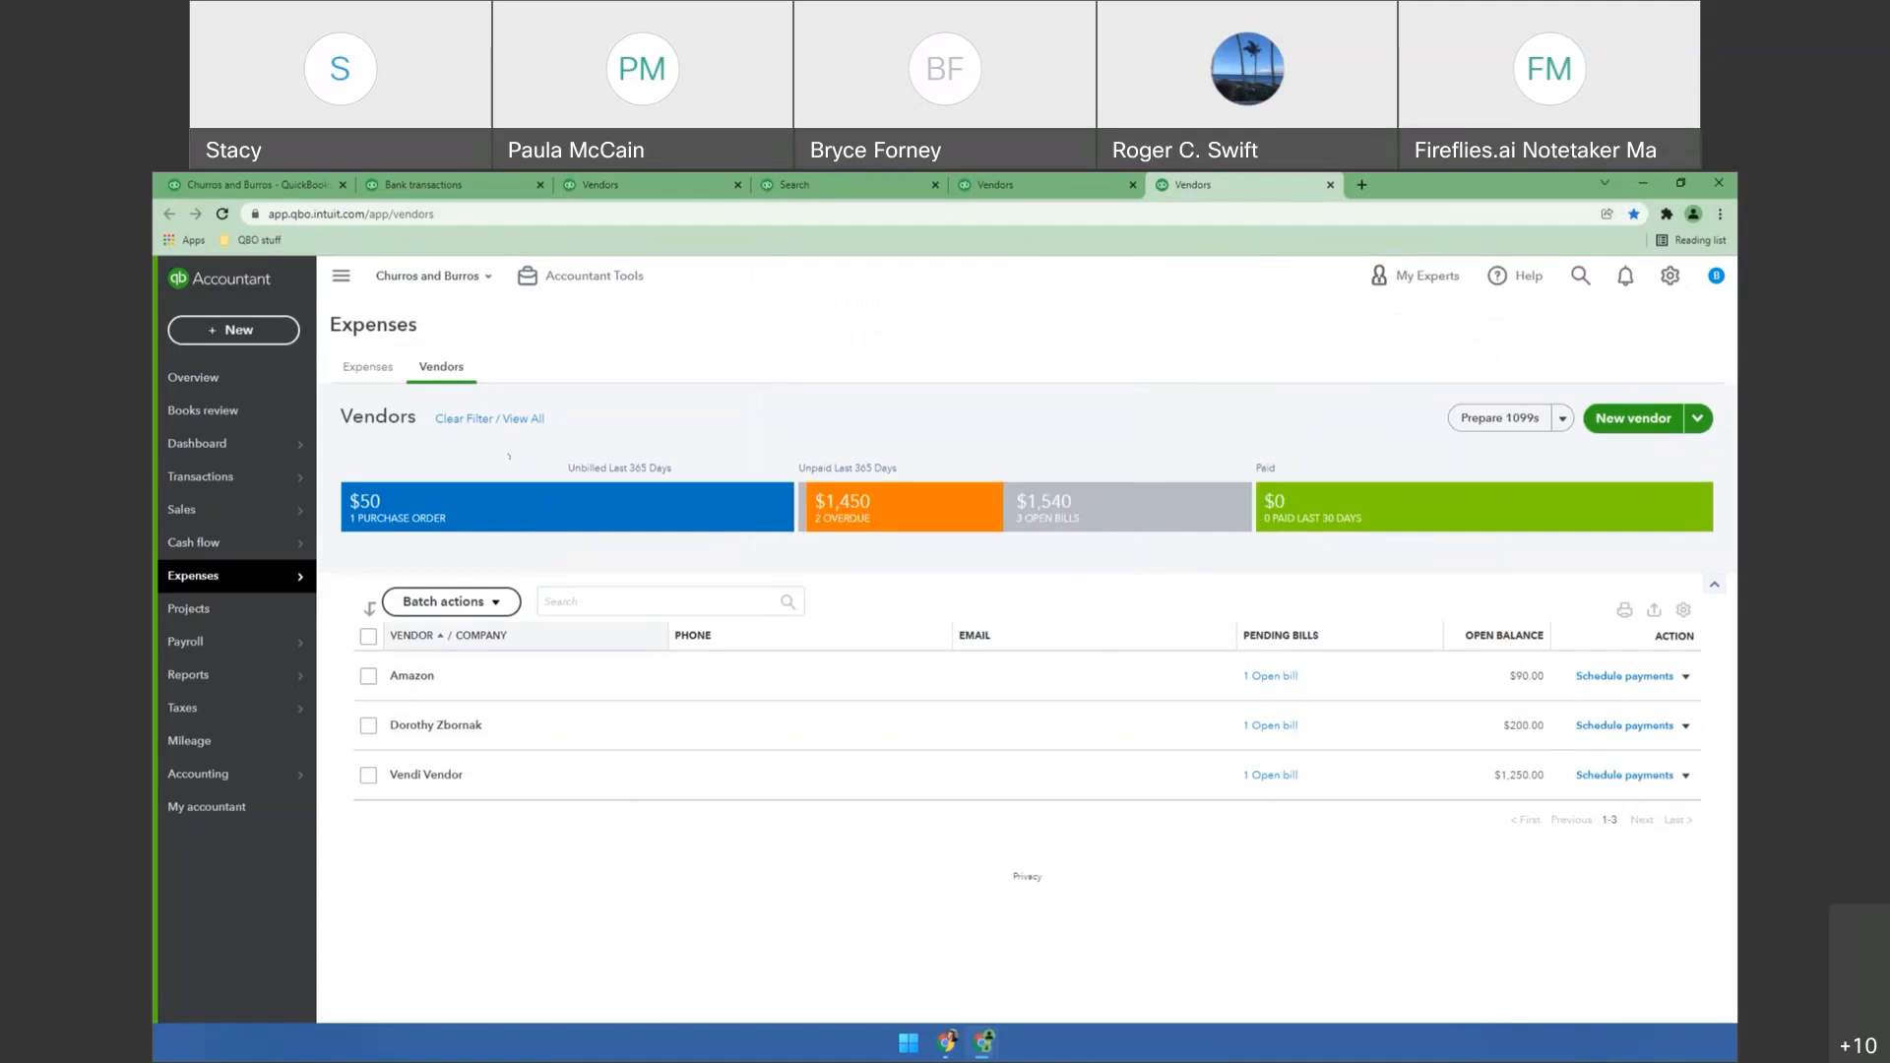
left_click(264, 240)
left_click(264, 240)
Bookmark the Bank transactions page in the "QBO stuff" folder and check the folder's contents.
left_click(449, 184)
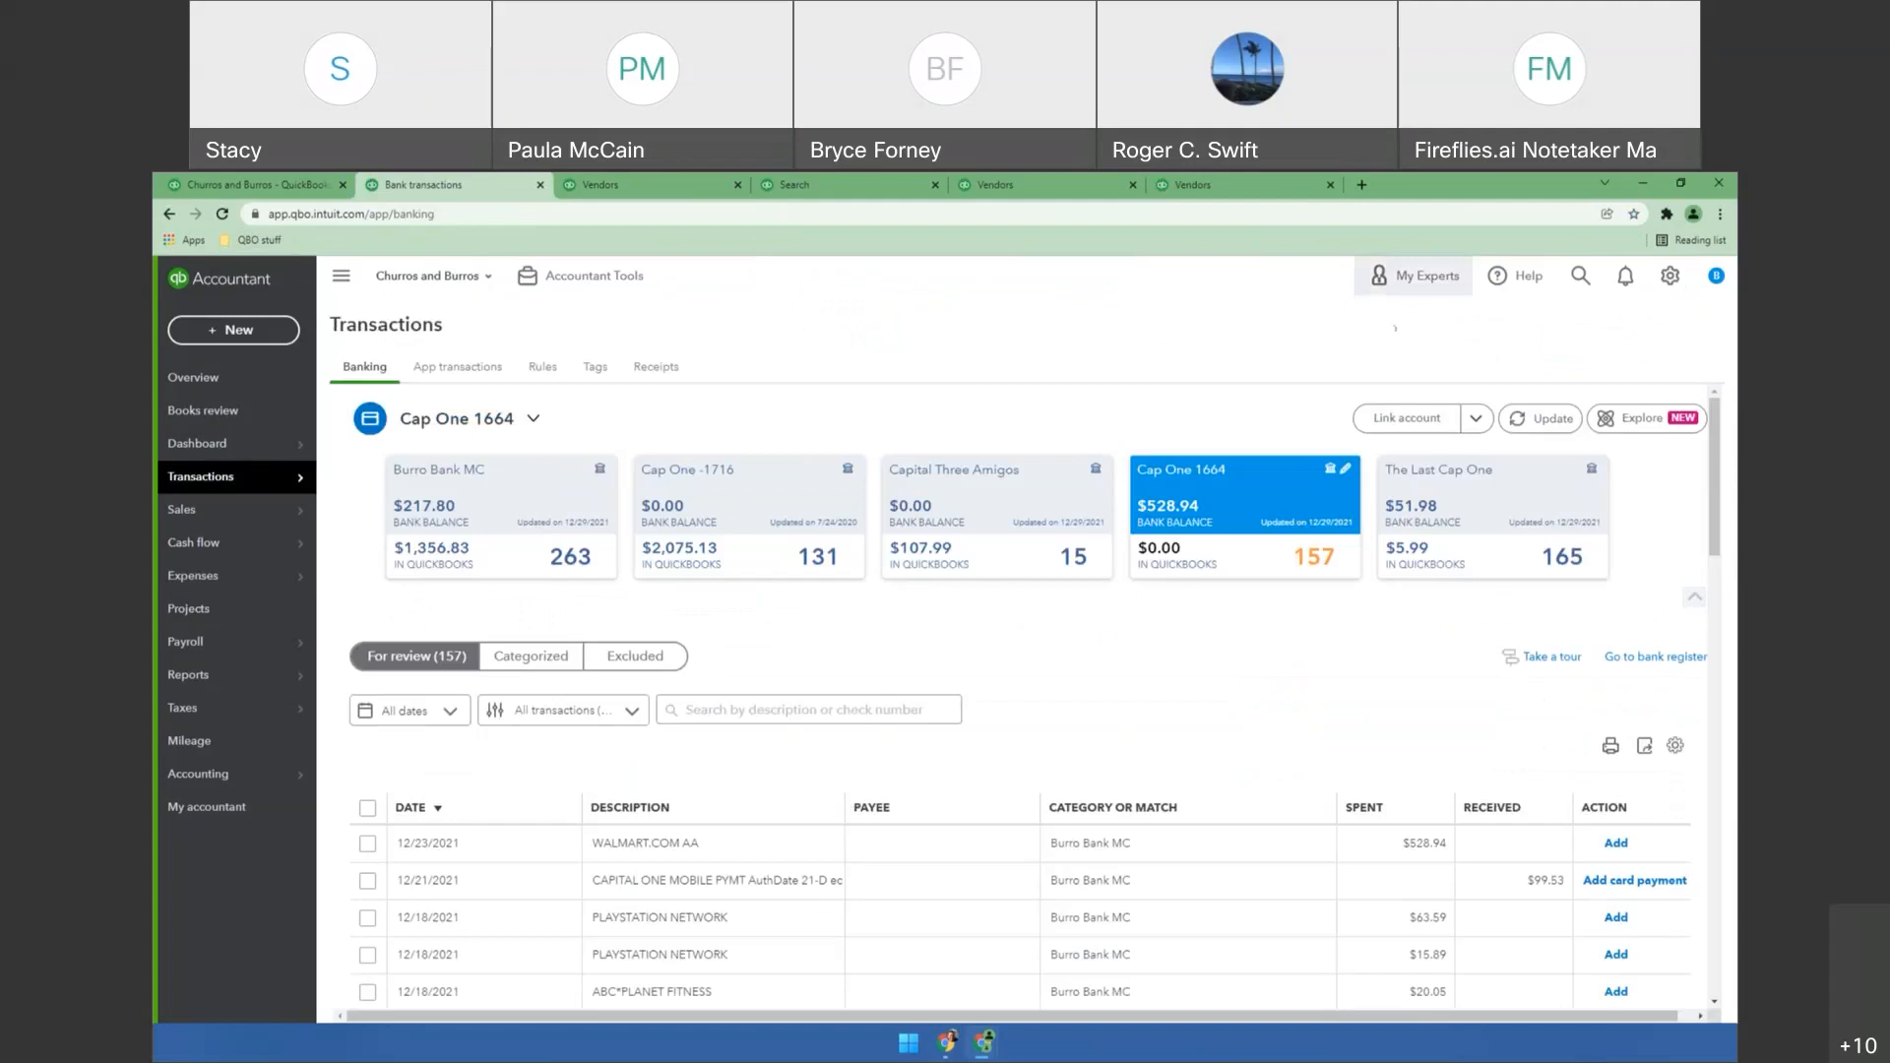
mouse_move(186, 641)
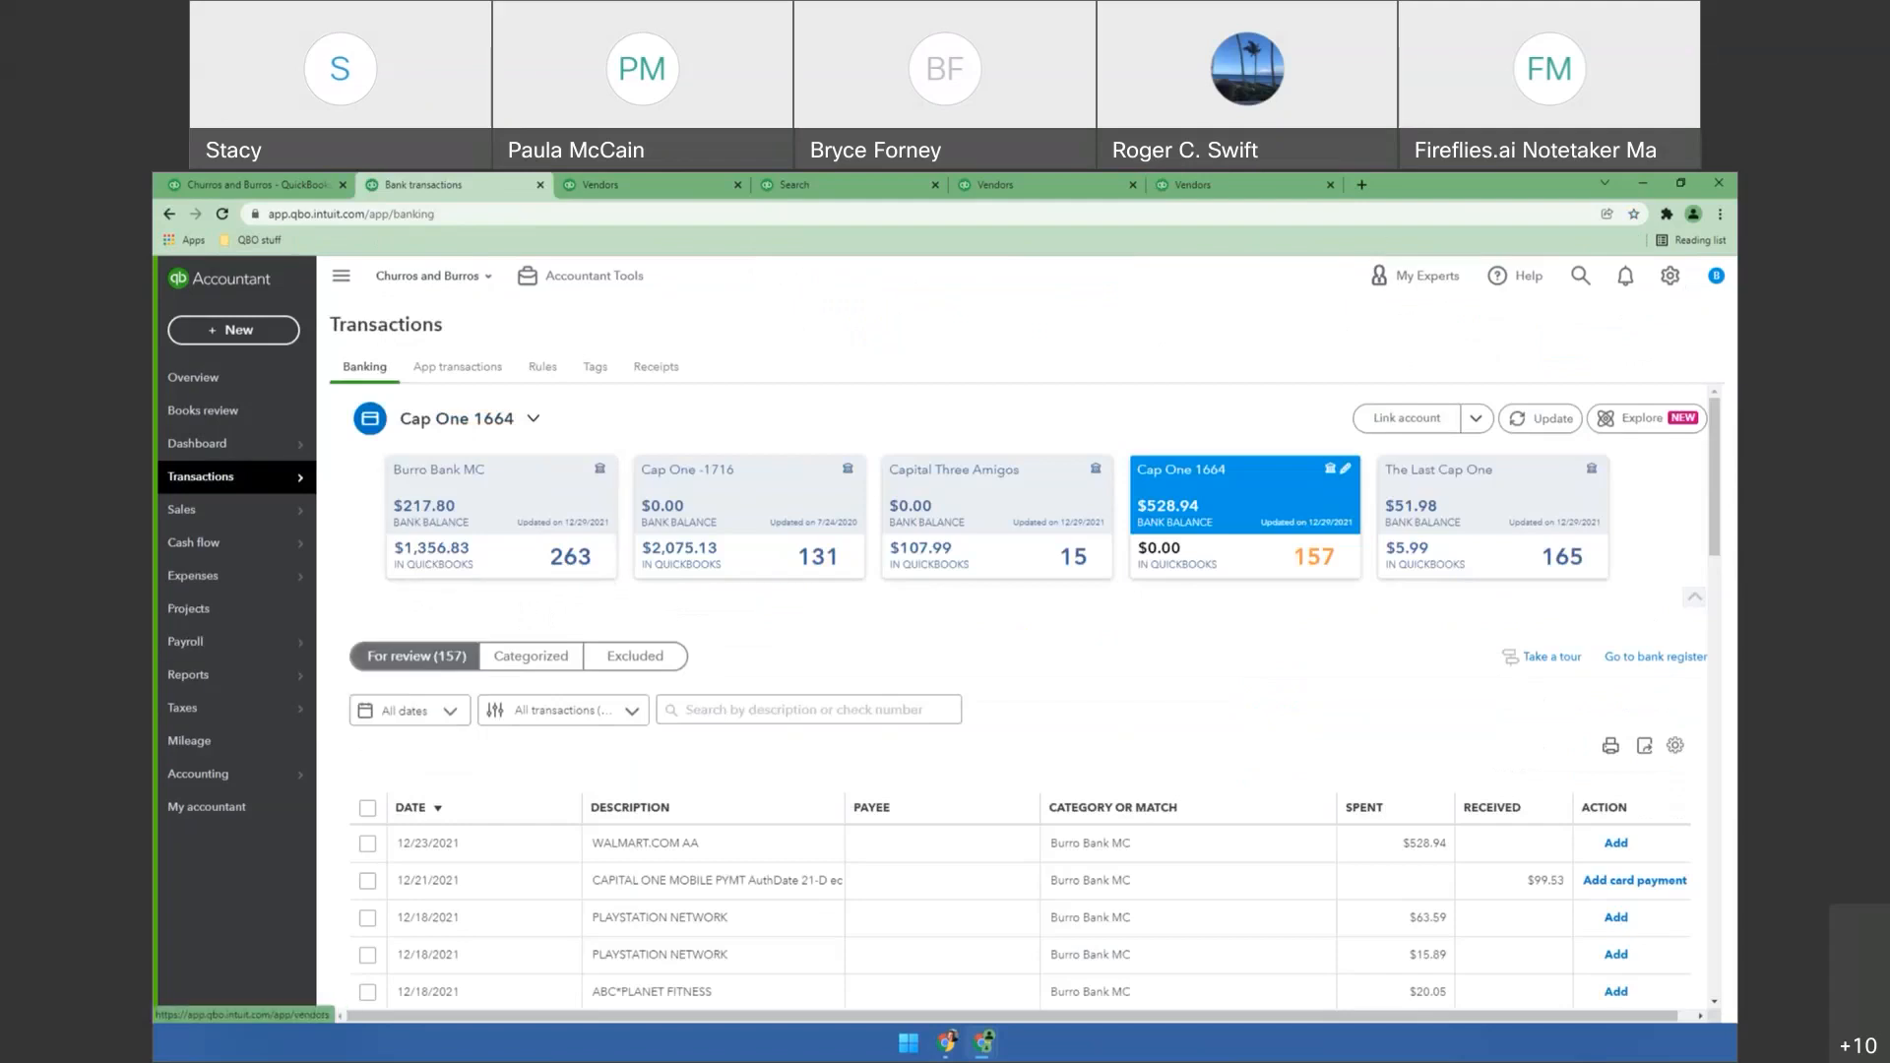
left_click(1632, 214)
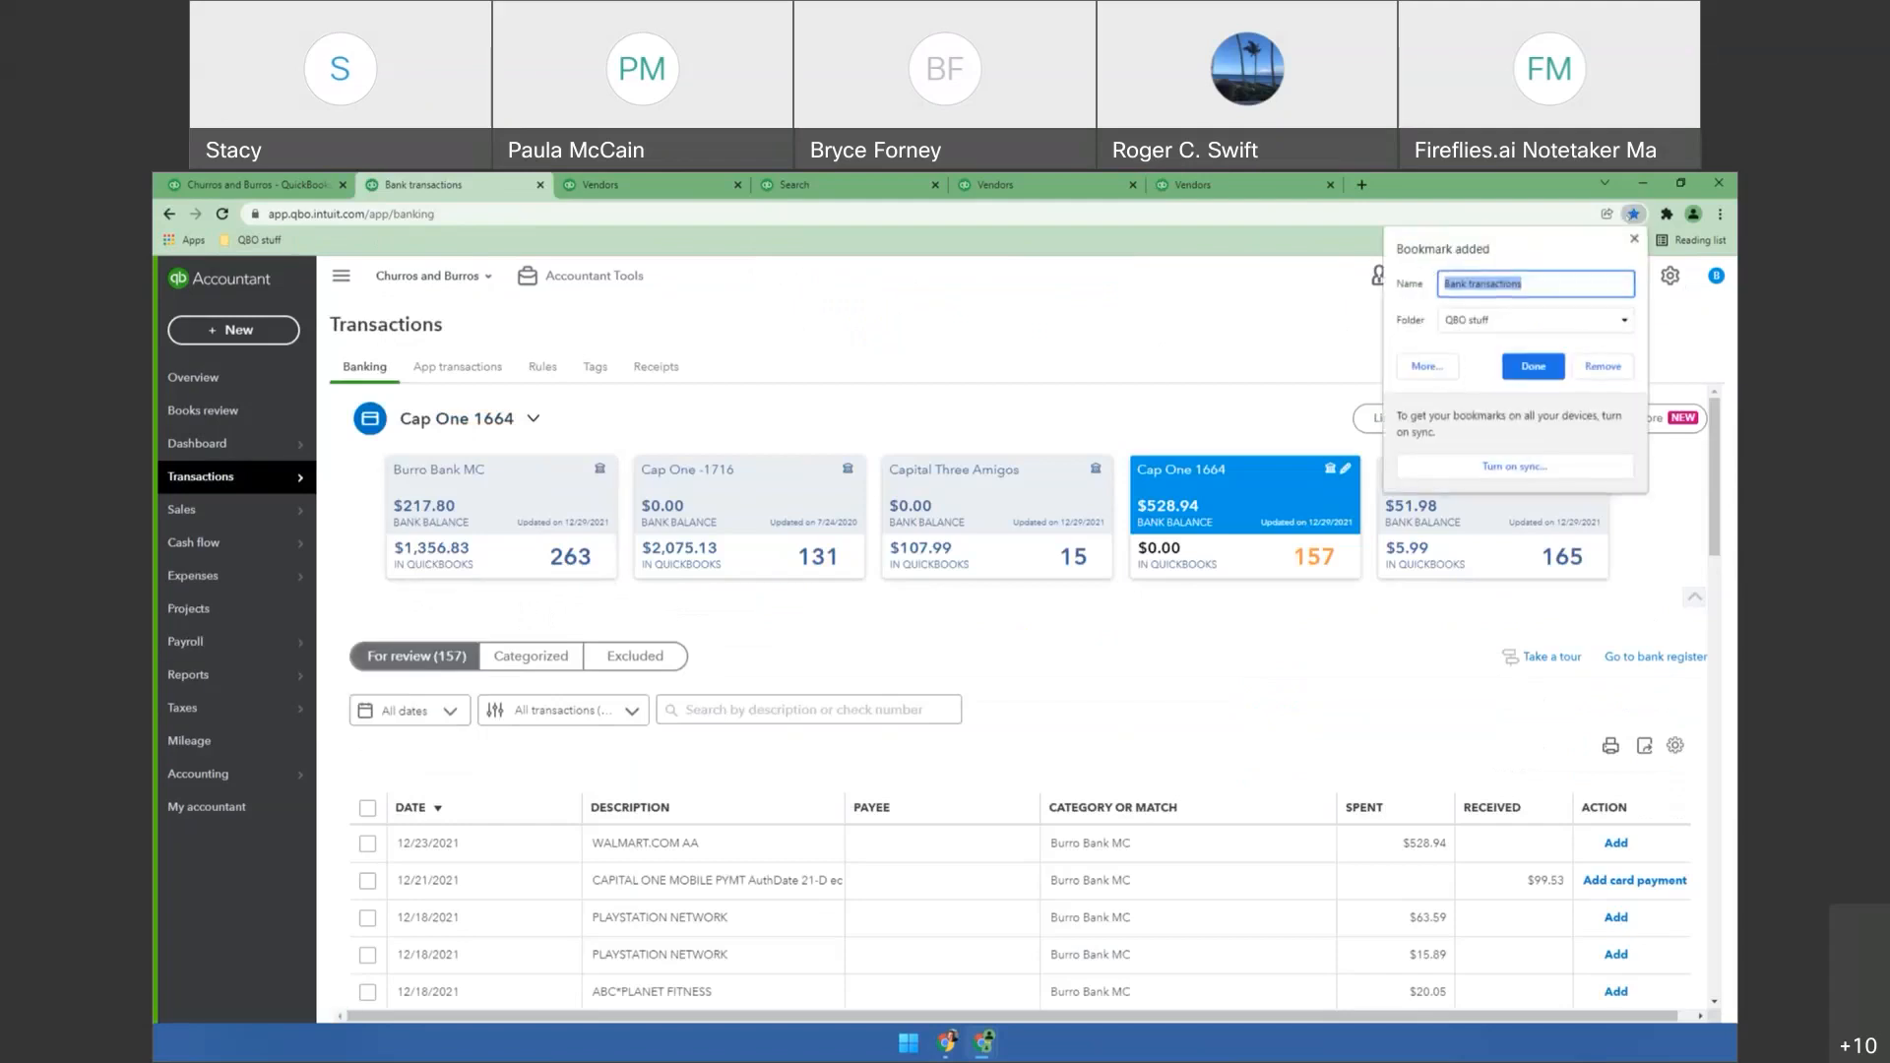
left_click(1533, 366)
left_click(259, 240)
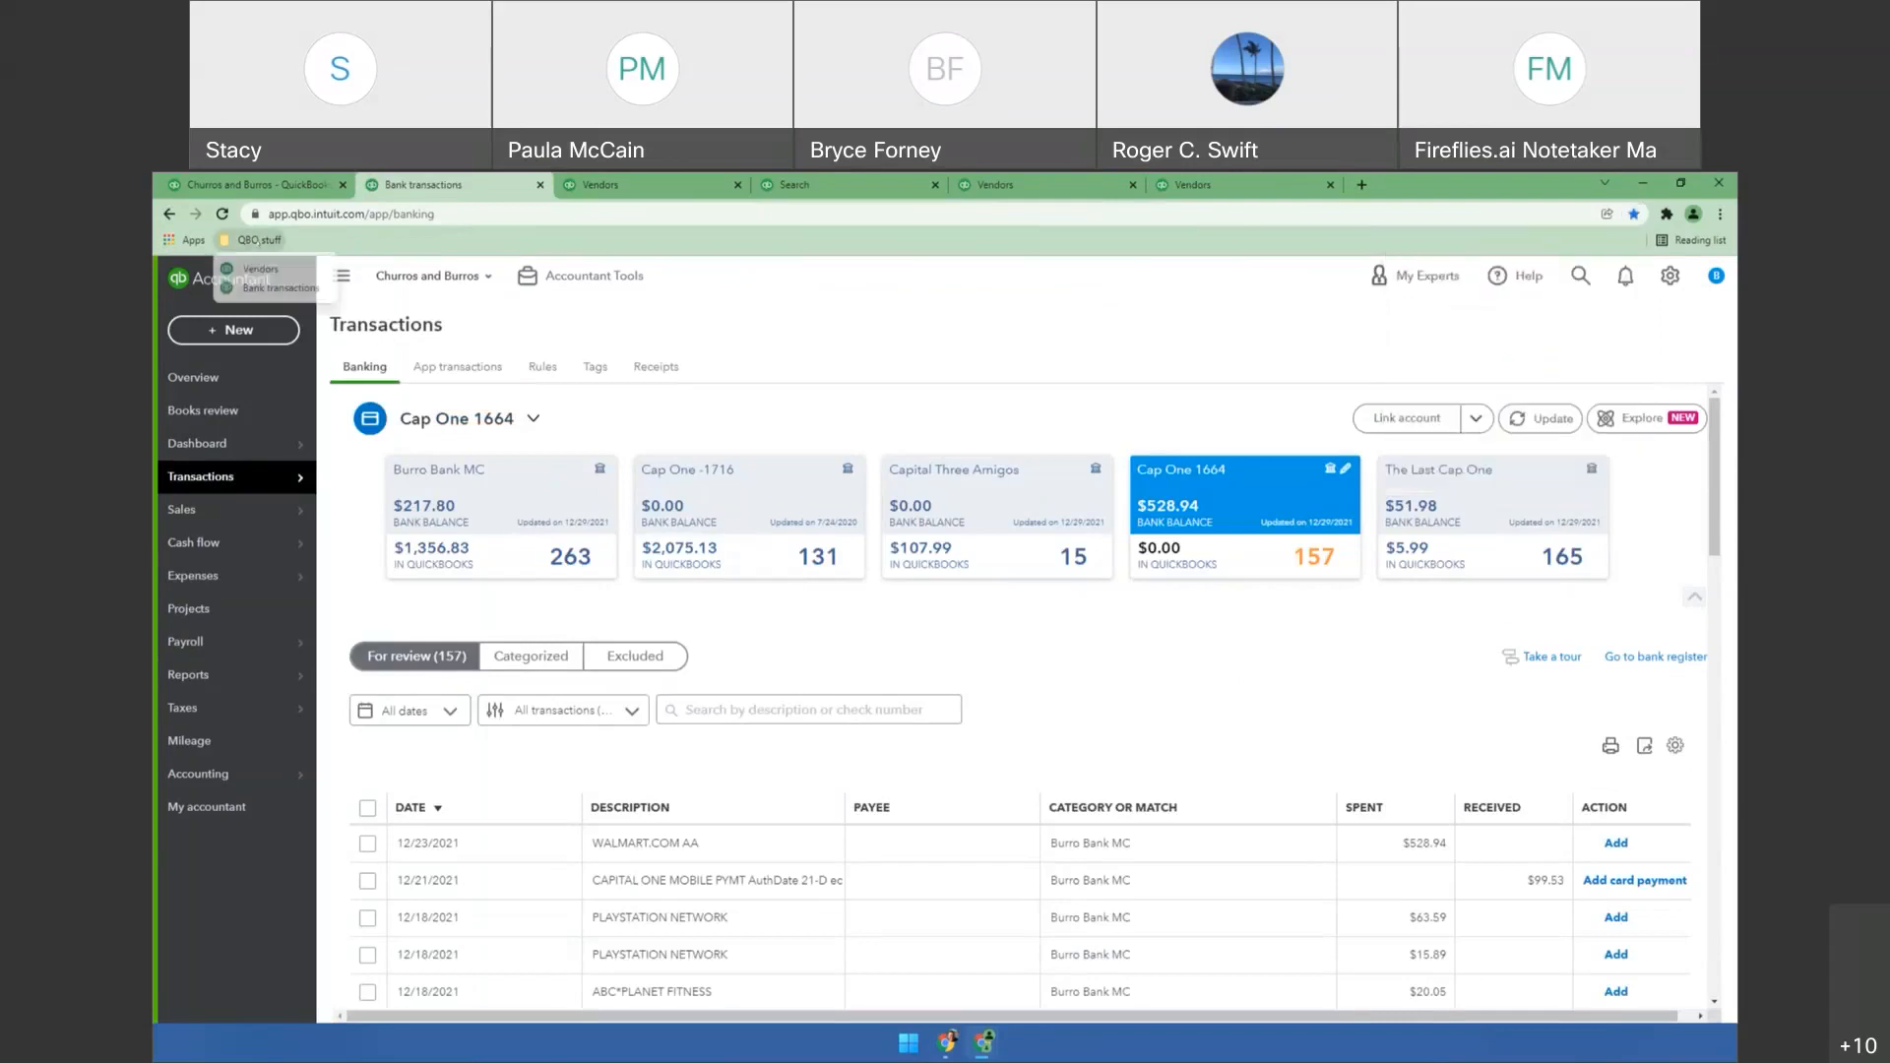
left_click(889, 309)
Close the three Vendors browser tabs, keeping the report, Bank transactions and Search tabs open.
left_click(1330, 184)
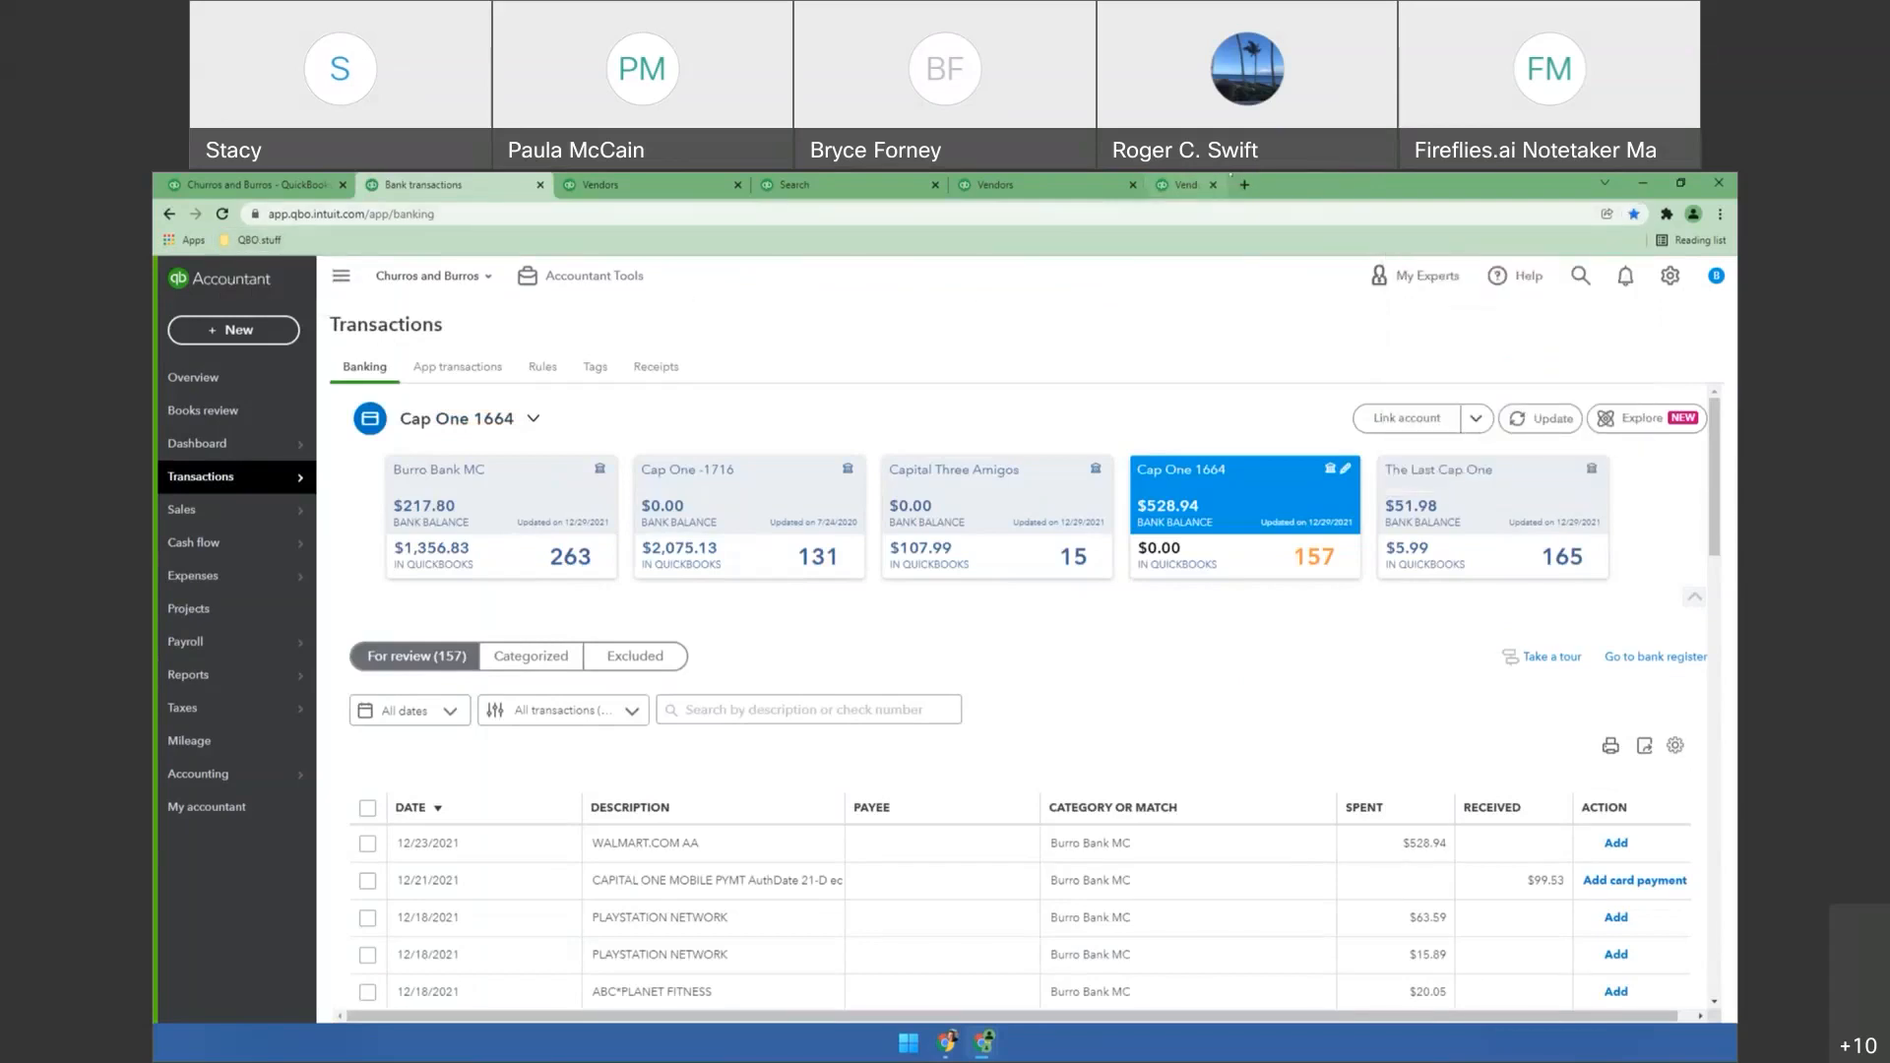
left_click(1133, 184)
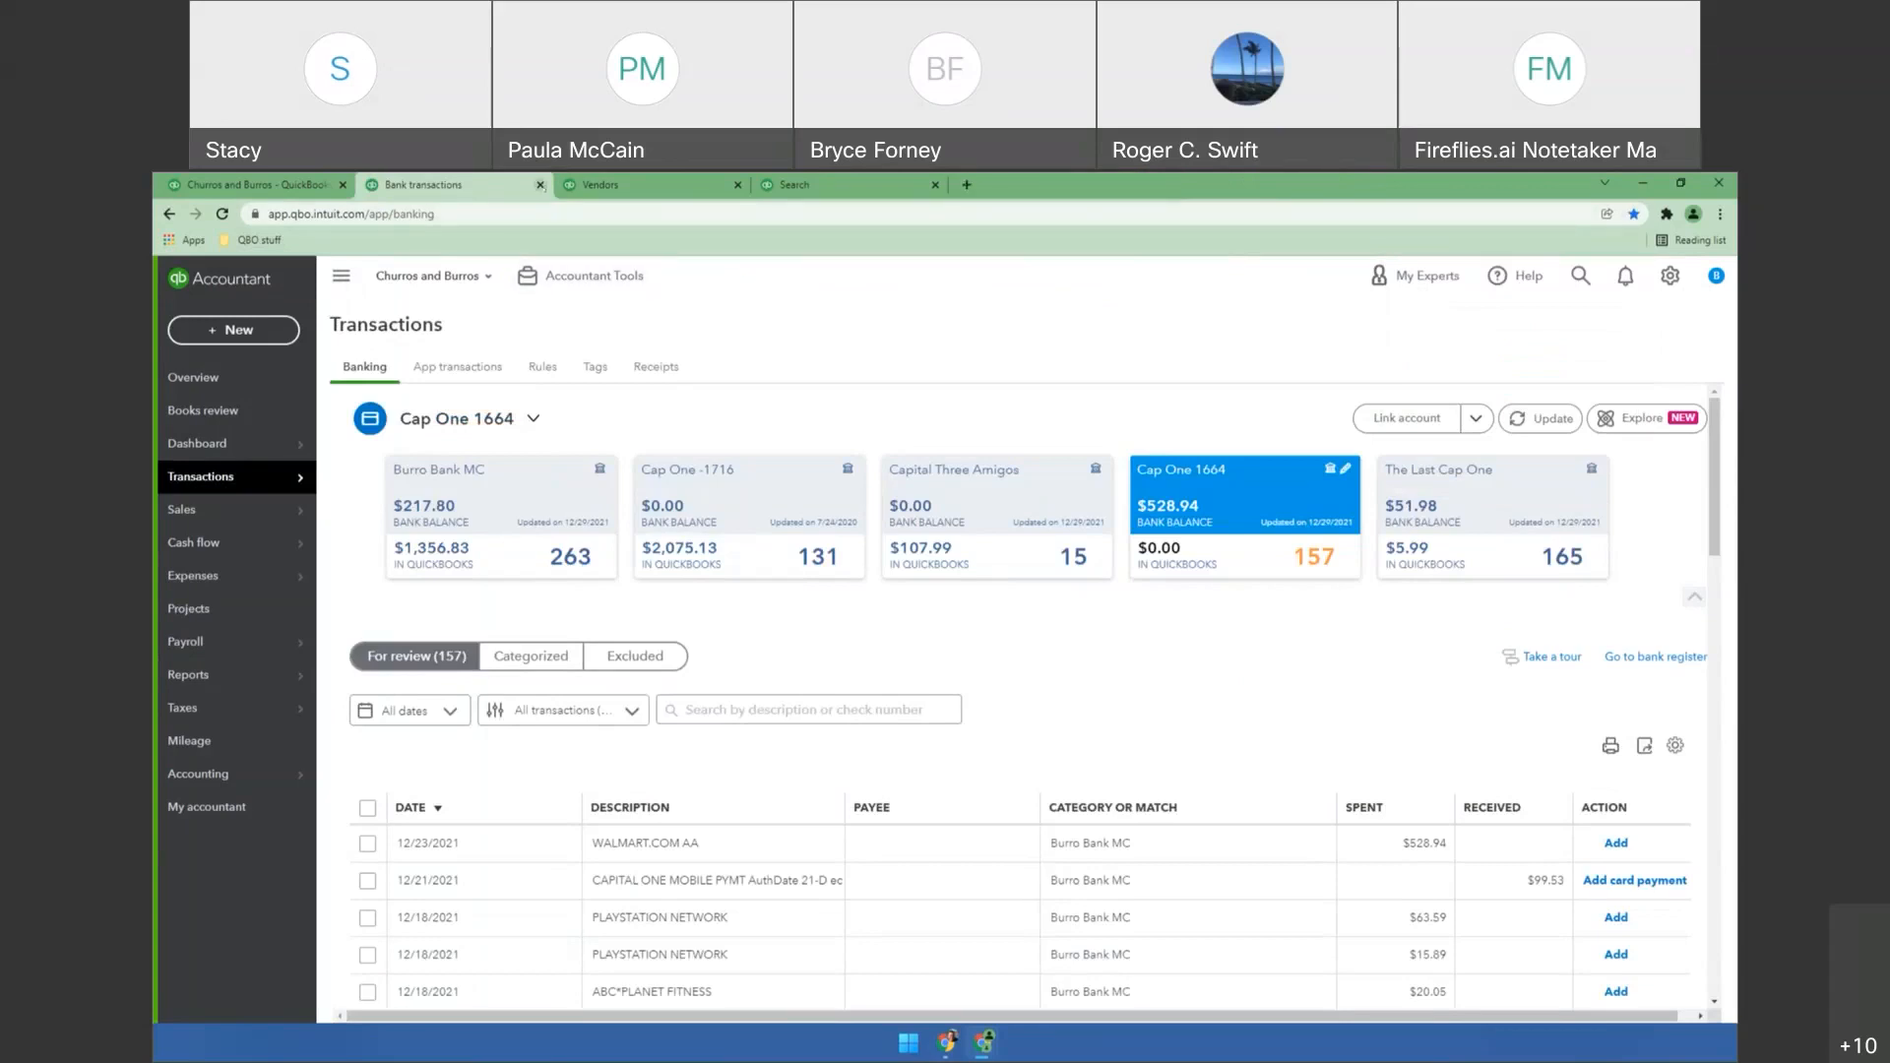
left_click(296, 185)
left_click(737, 185)
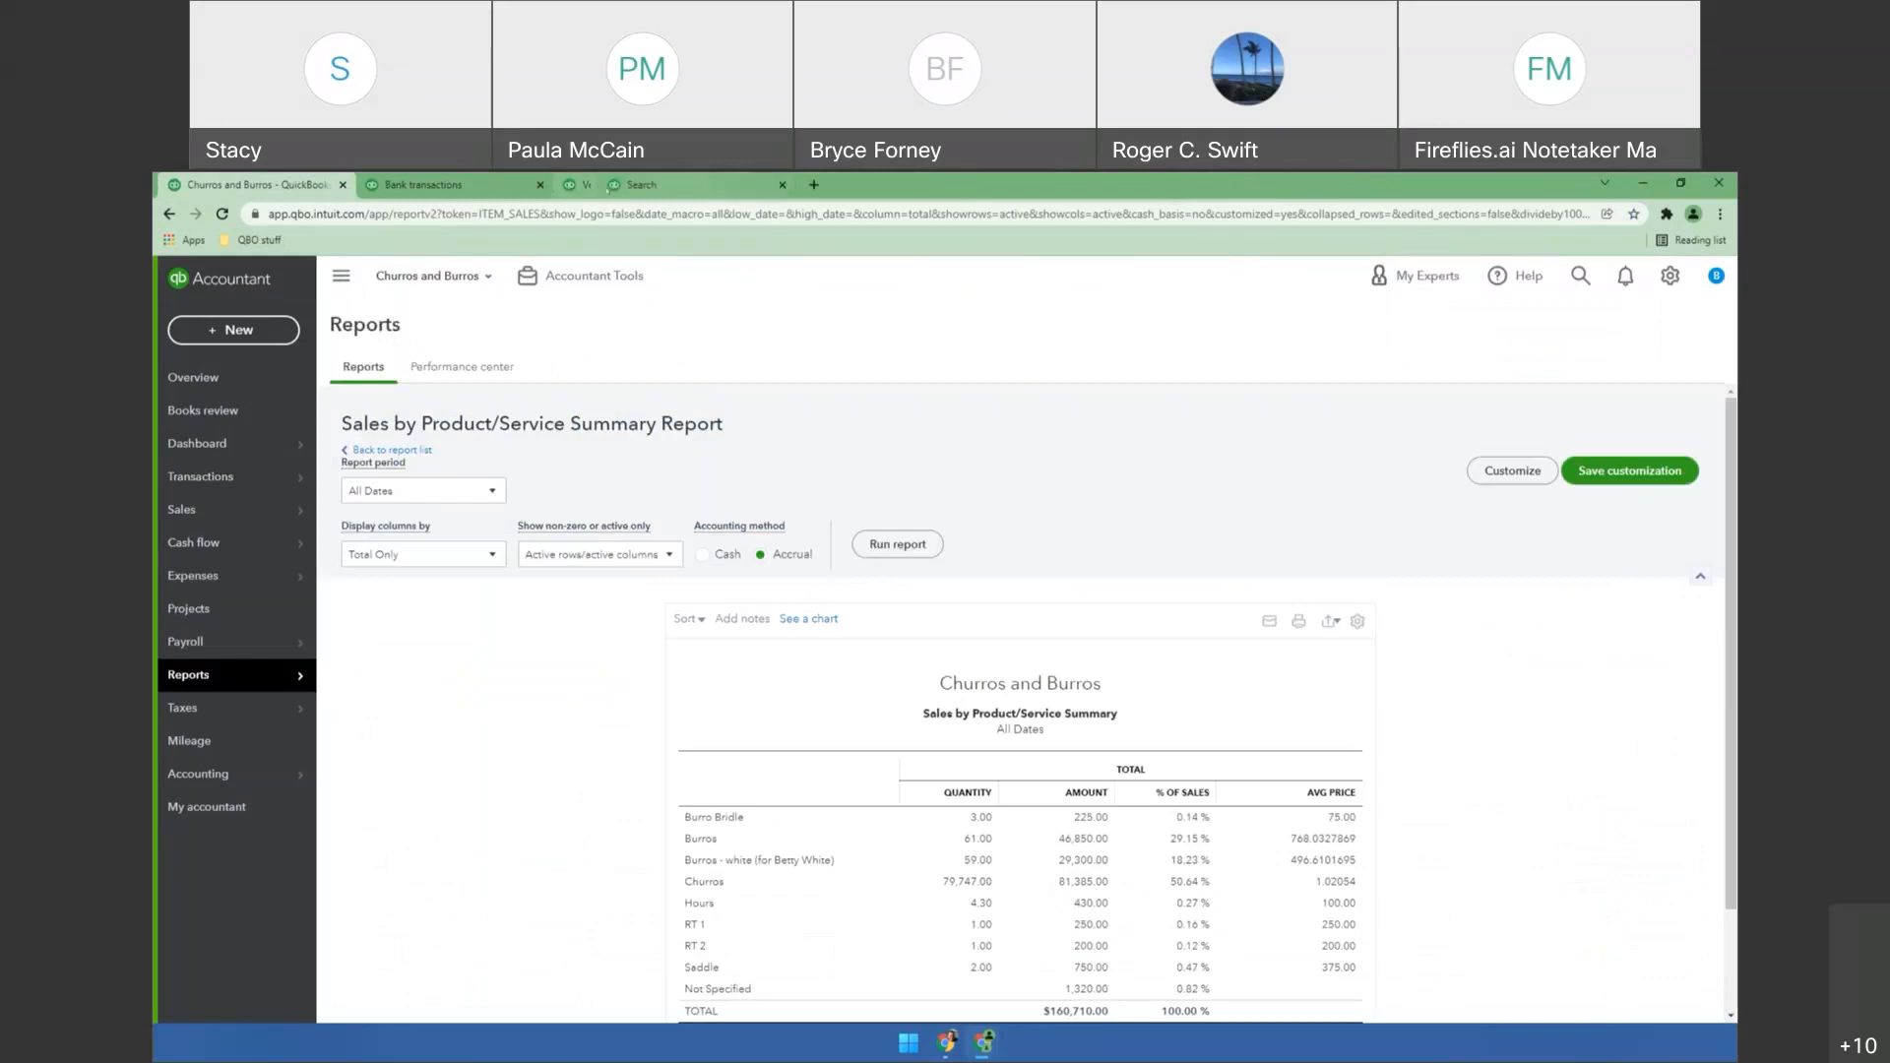
Bookmark the Search page in the "QBO stuff" folder and review the bookmarks in that folder.
left_click(639, 185)
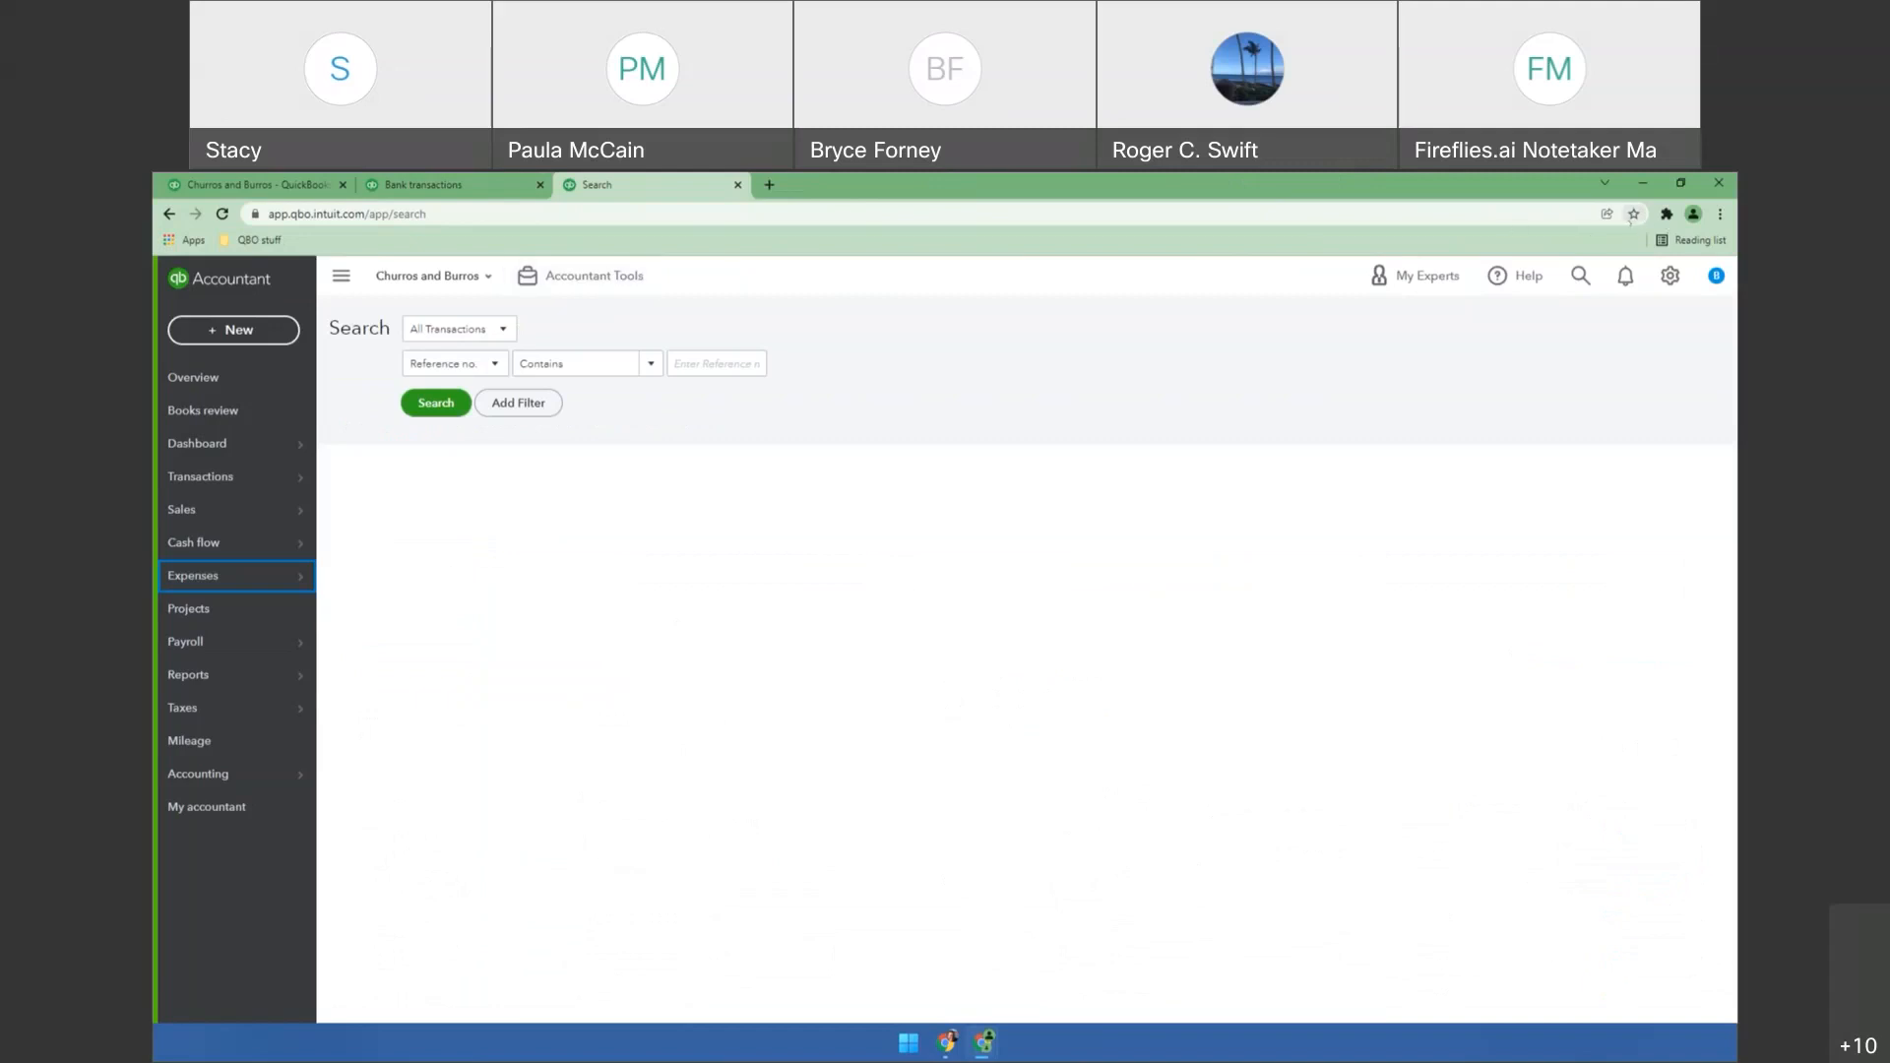
left_click(1634, 214)
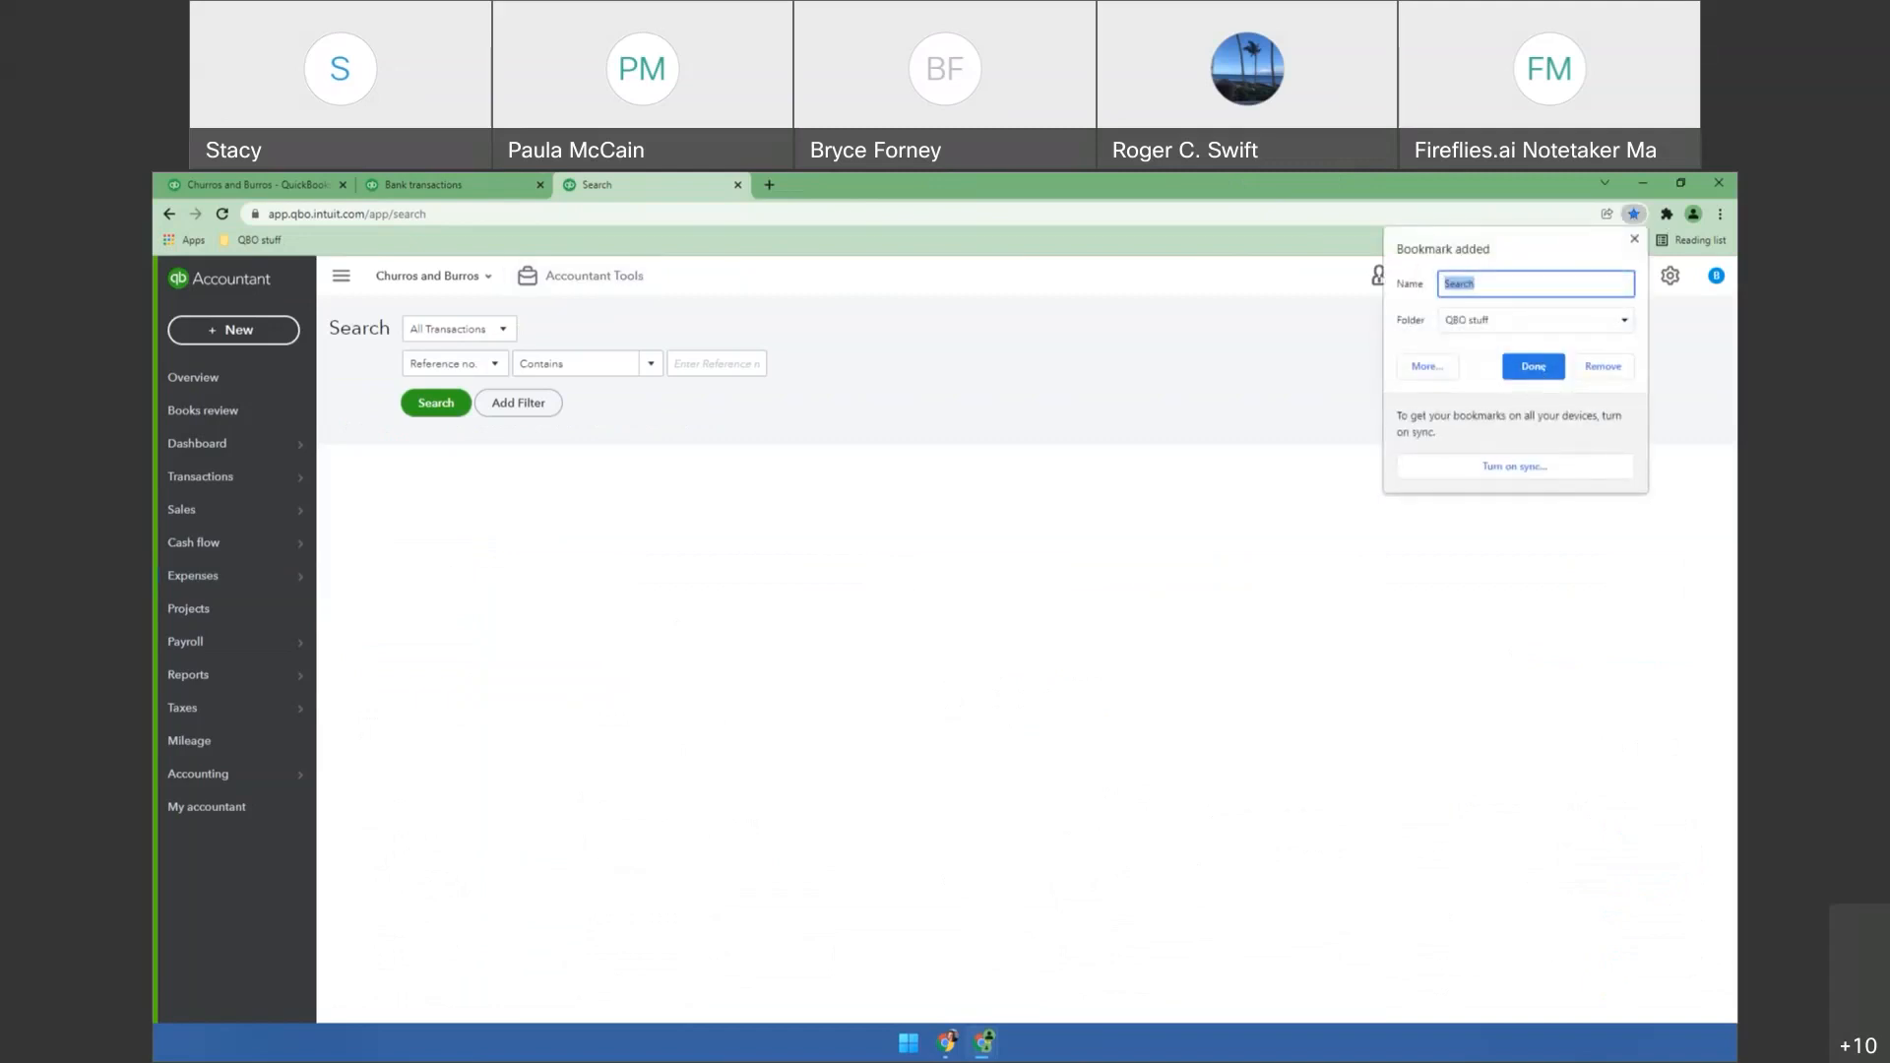
left_click(1542, 367)
left_click(260, 242)
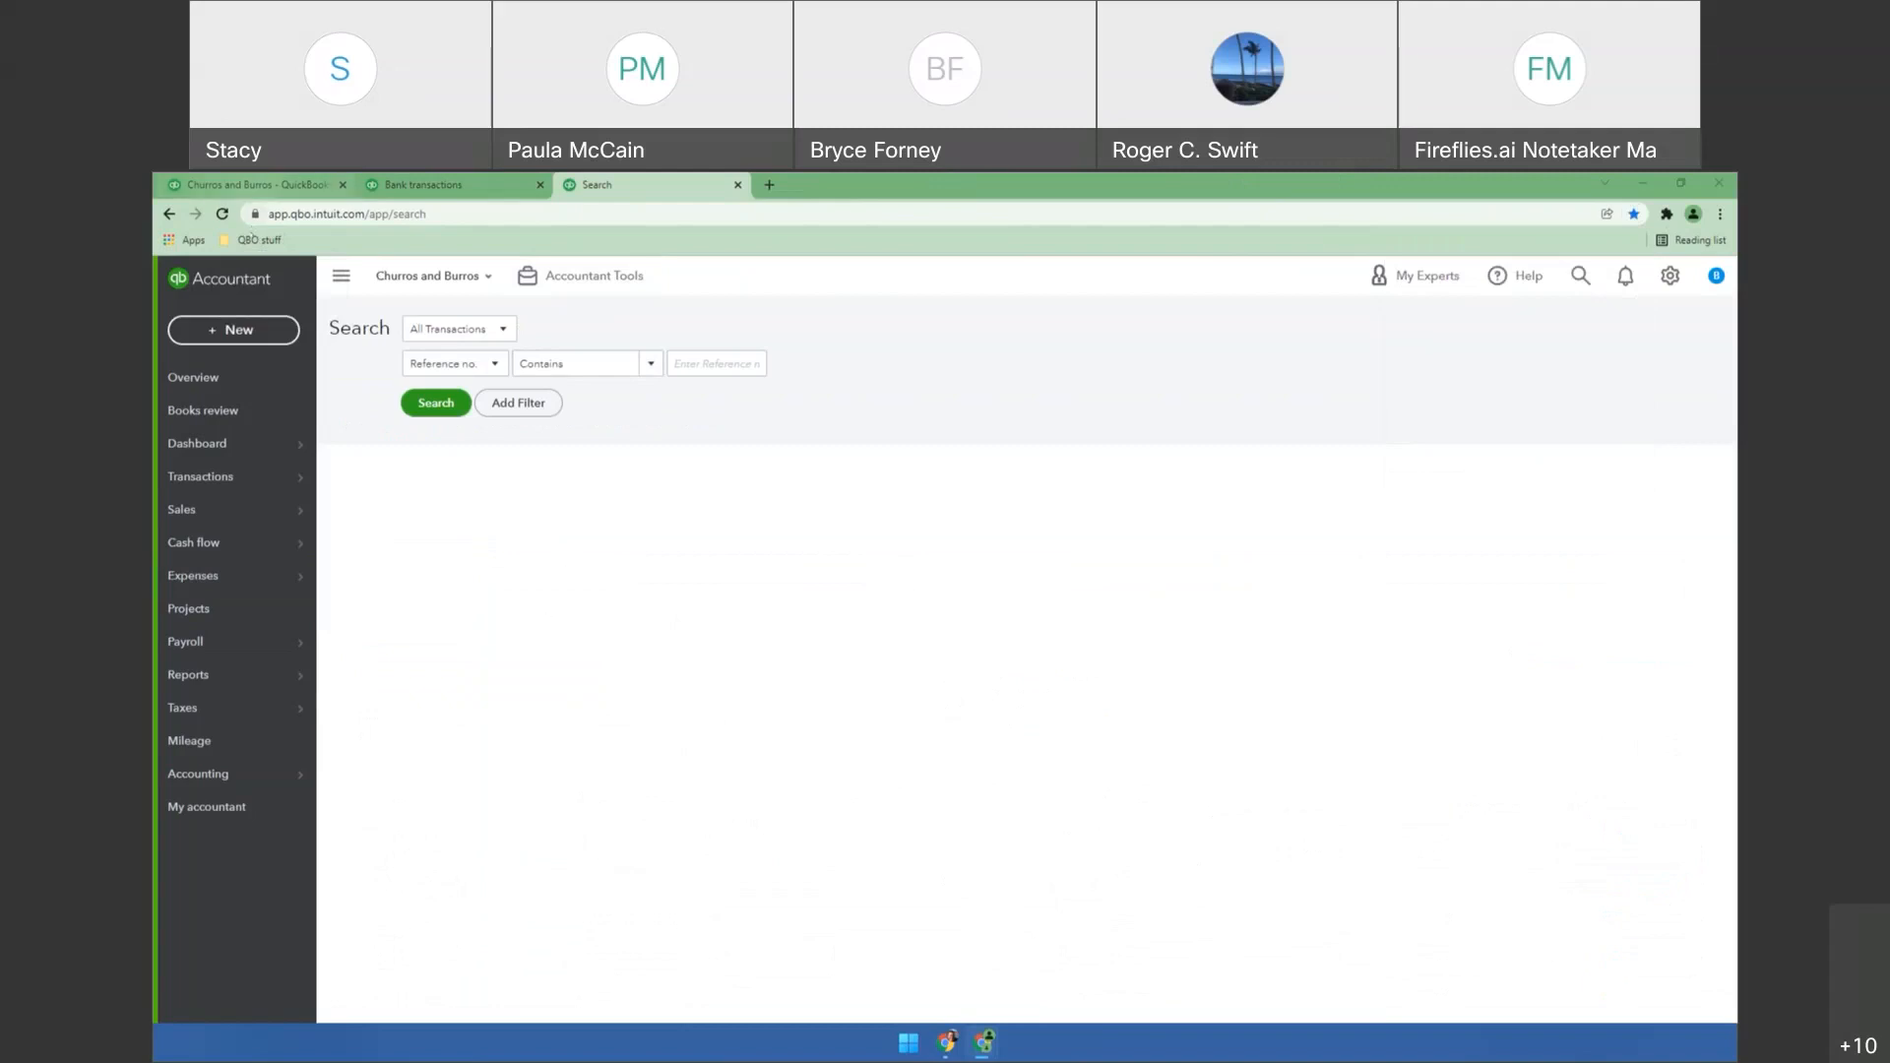
left_click(257, 241)
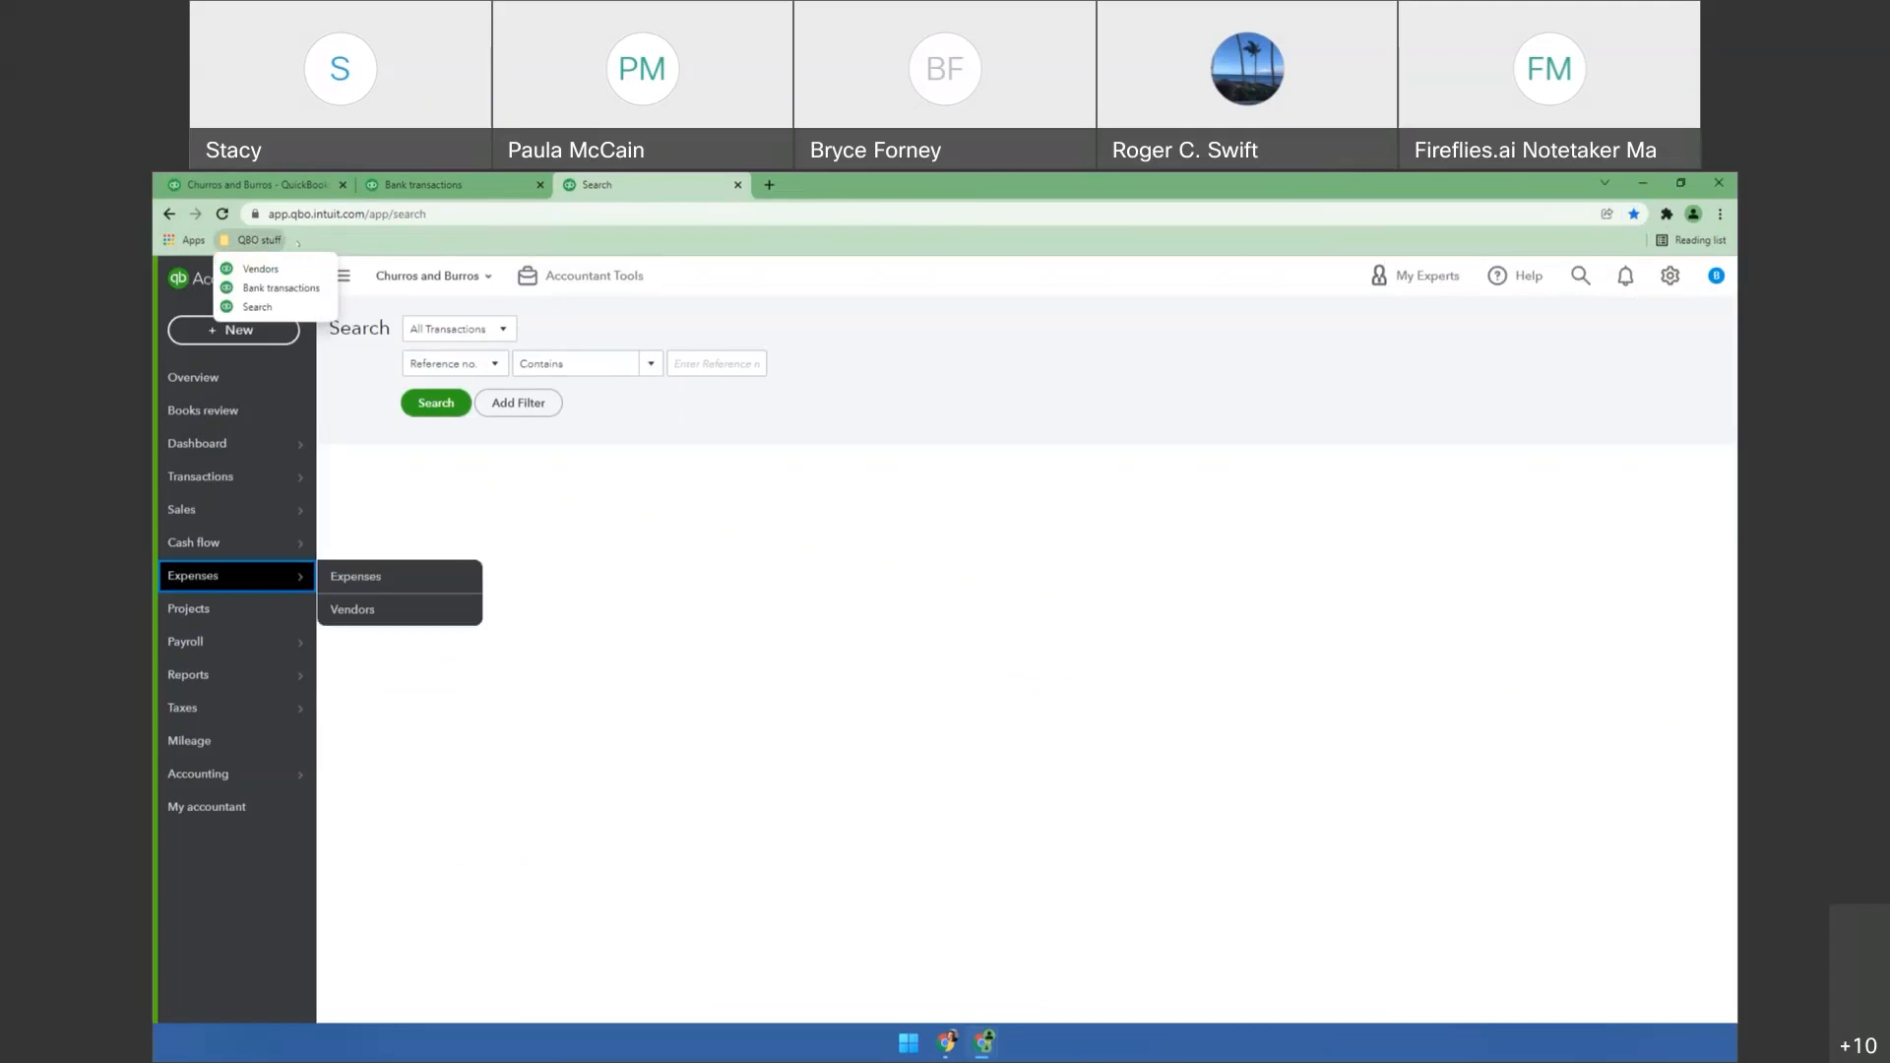
left_click(299, 244)
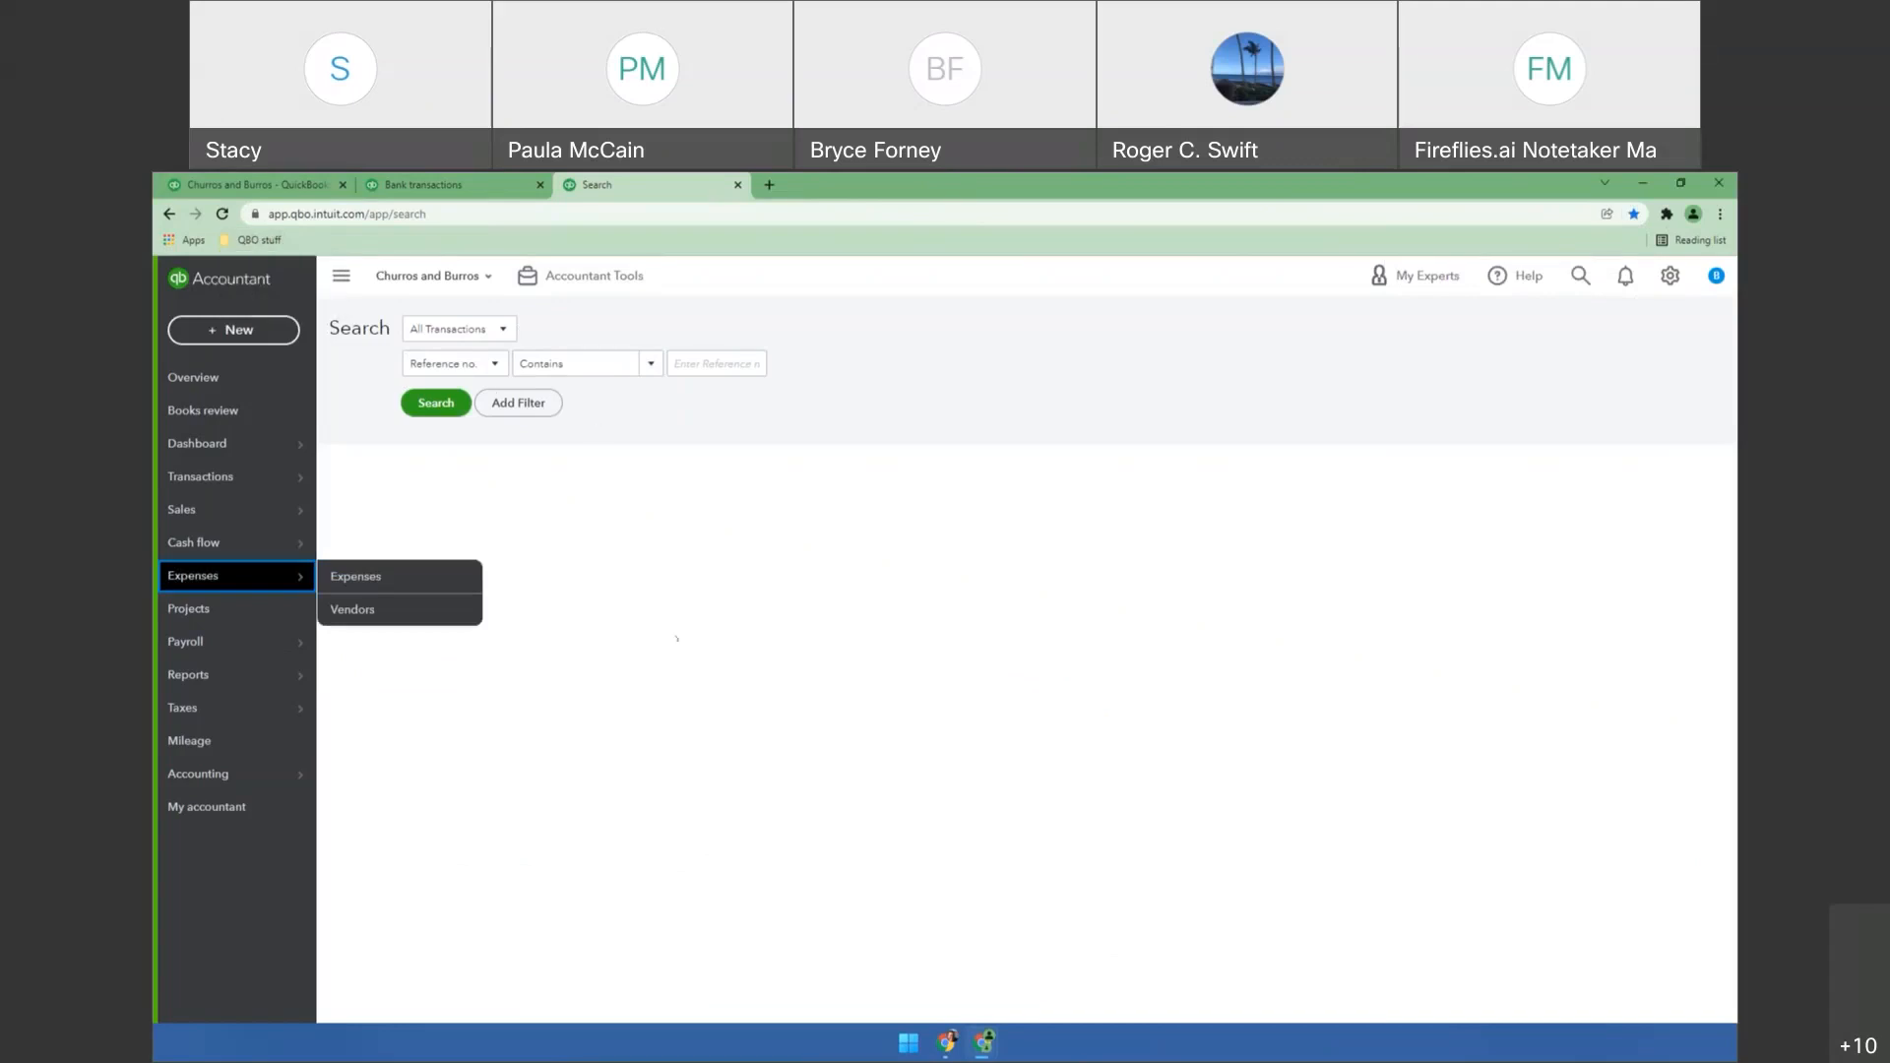
mouse_move(241, 502)
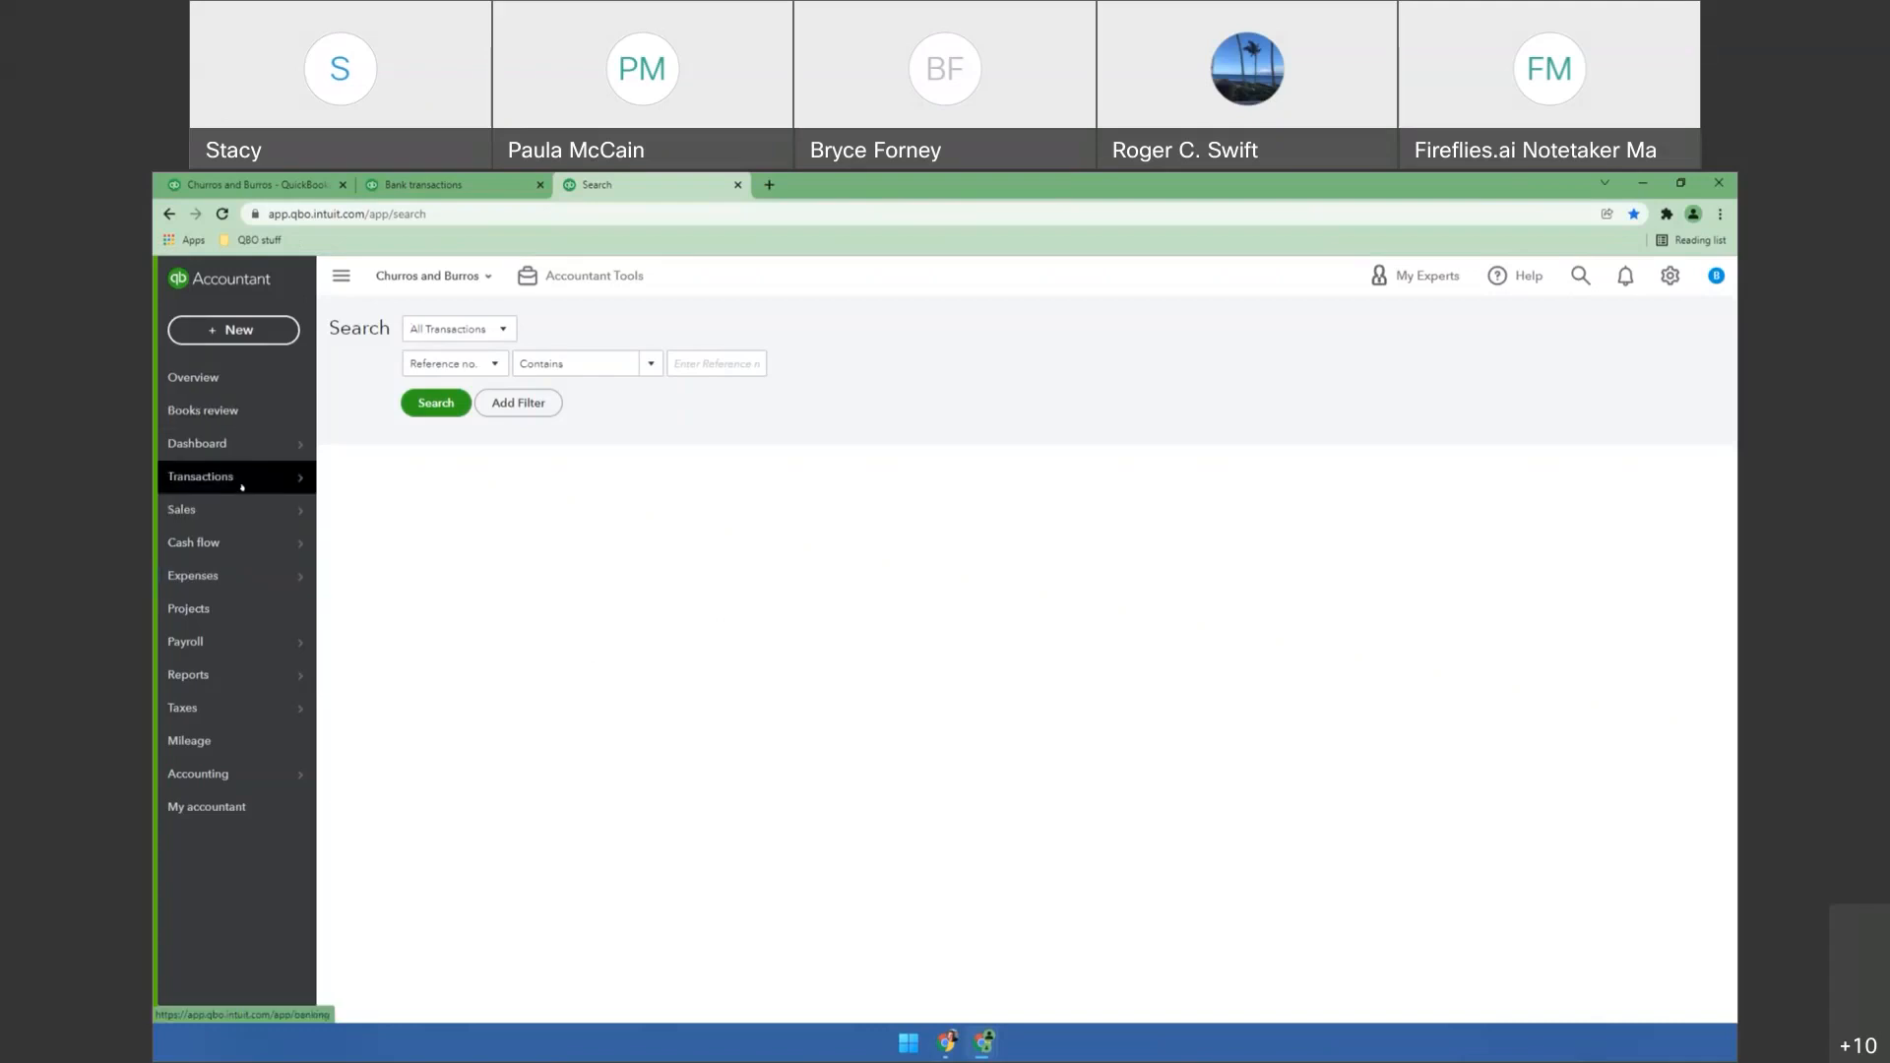
left_click(369, 480)
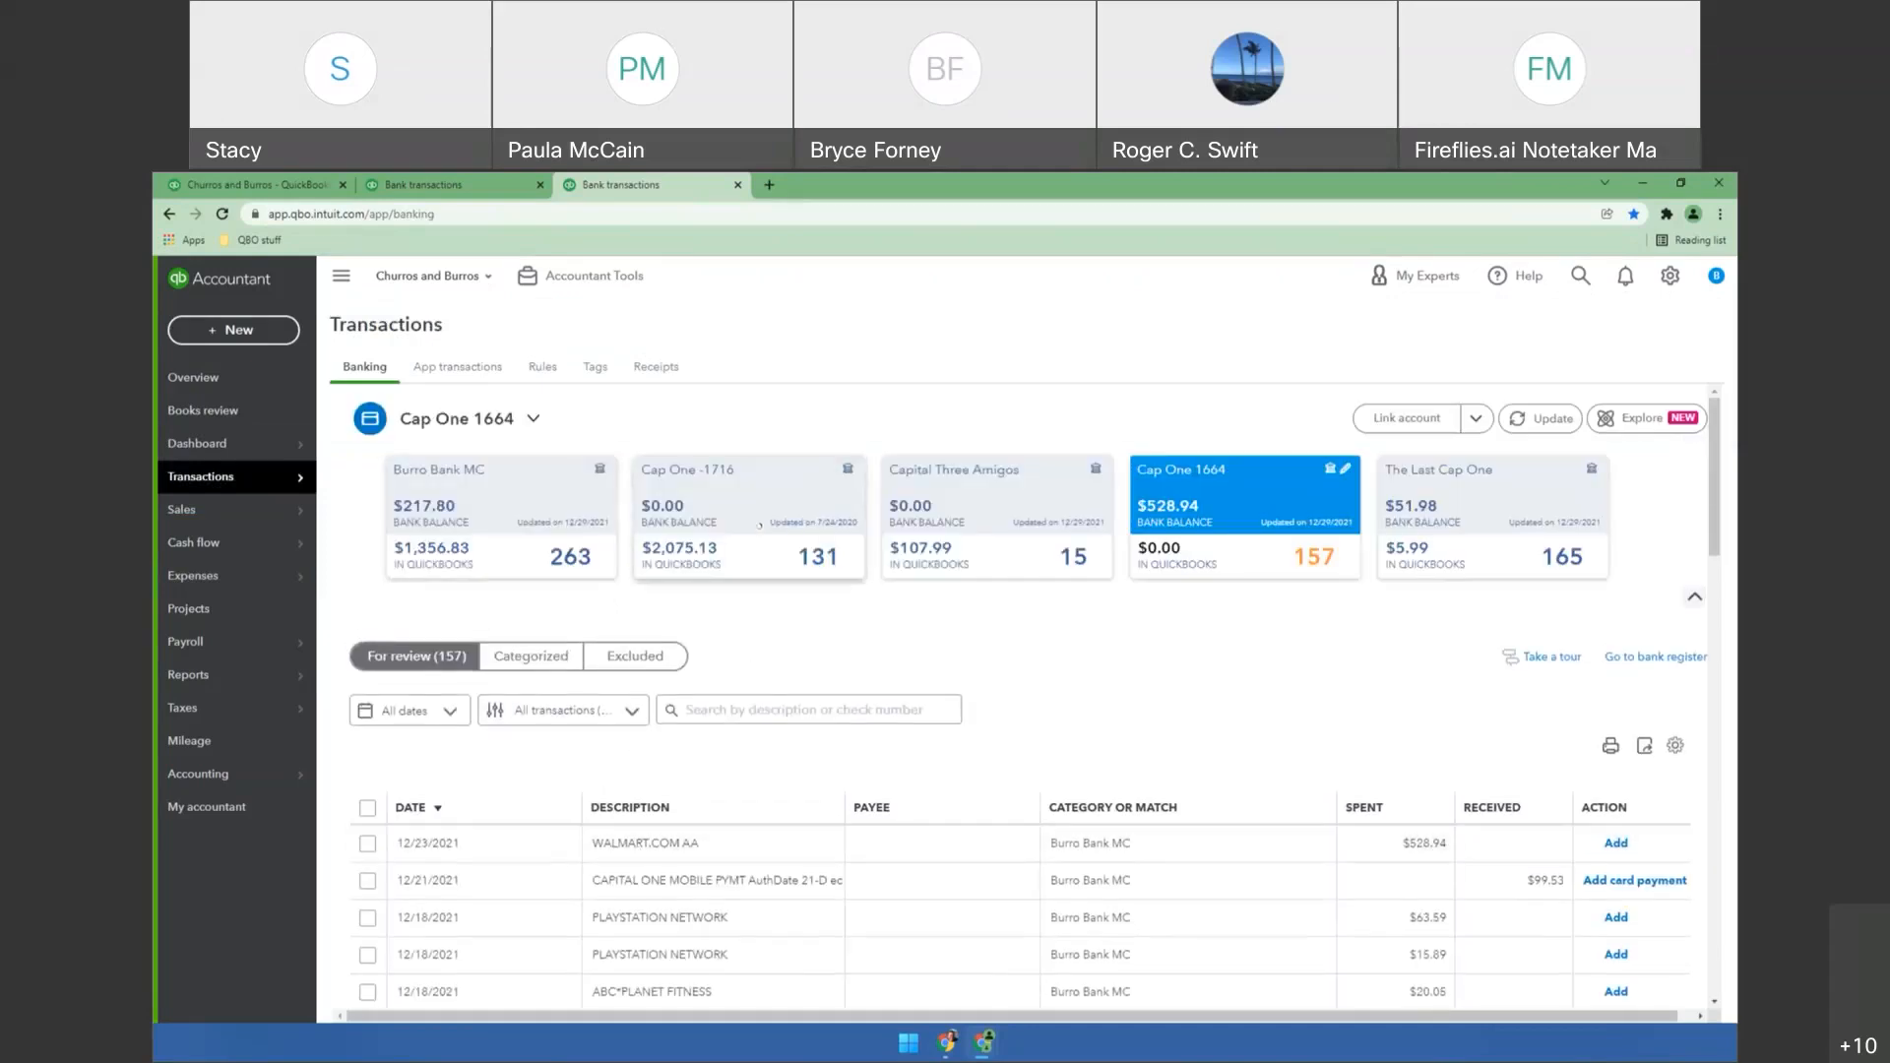
left_click(757, 514)
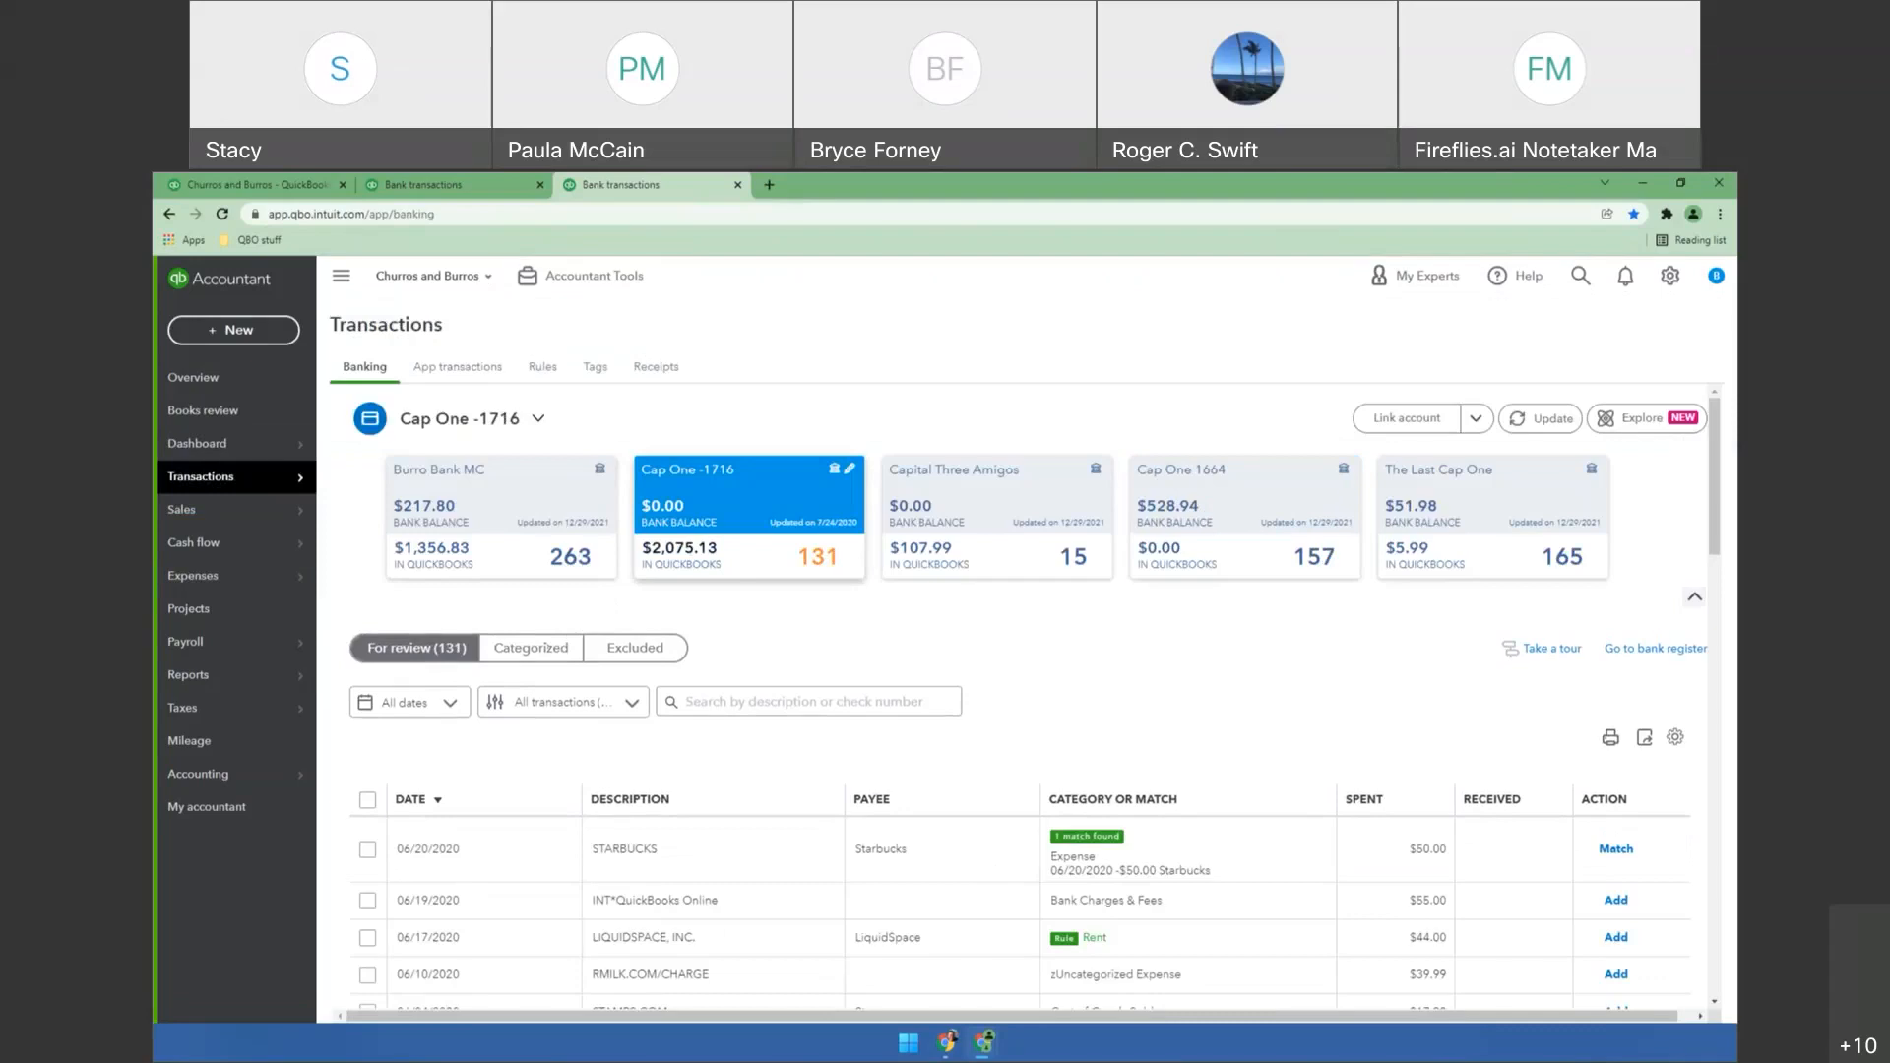
left_click(530, 647)
scroll(829, 591, "down", 10)
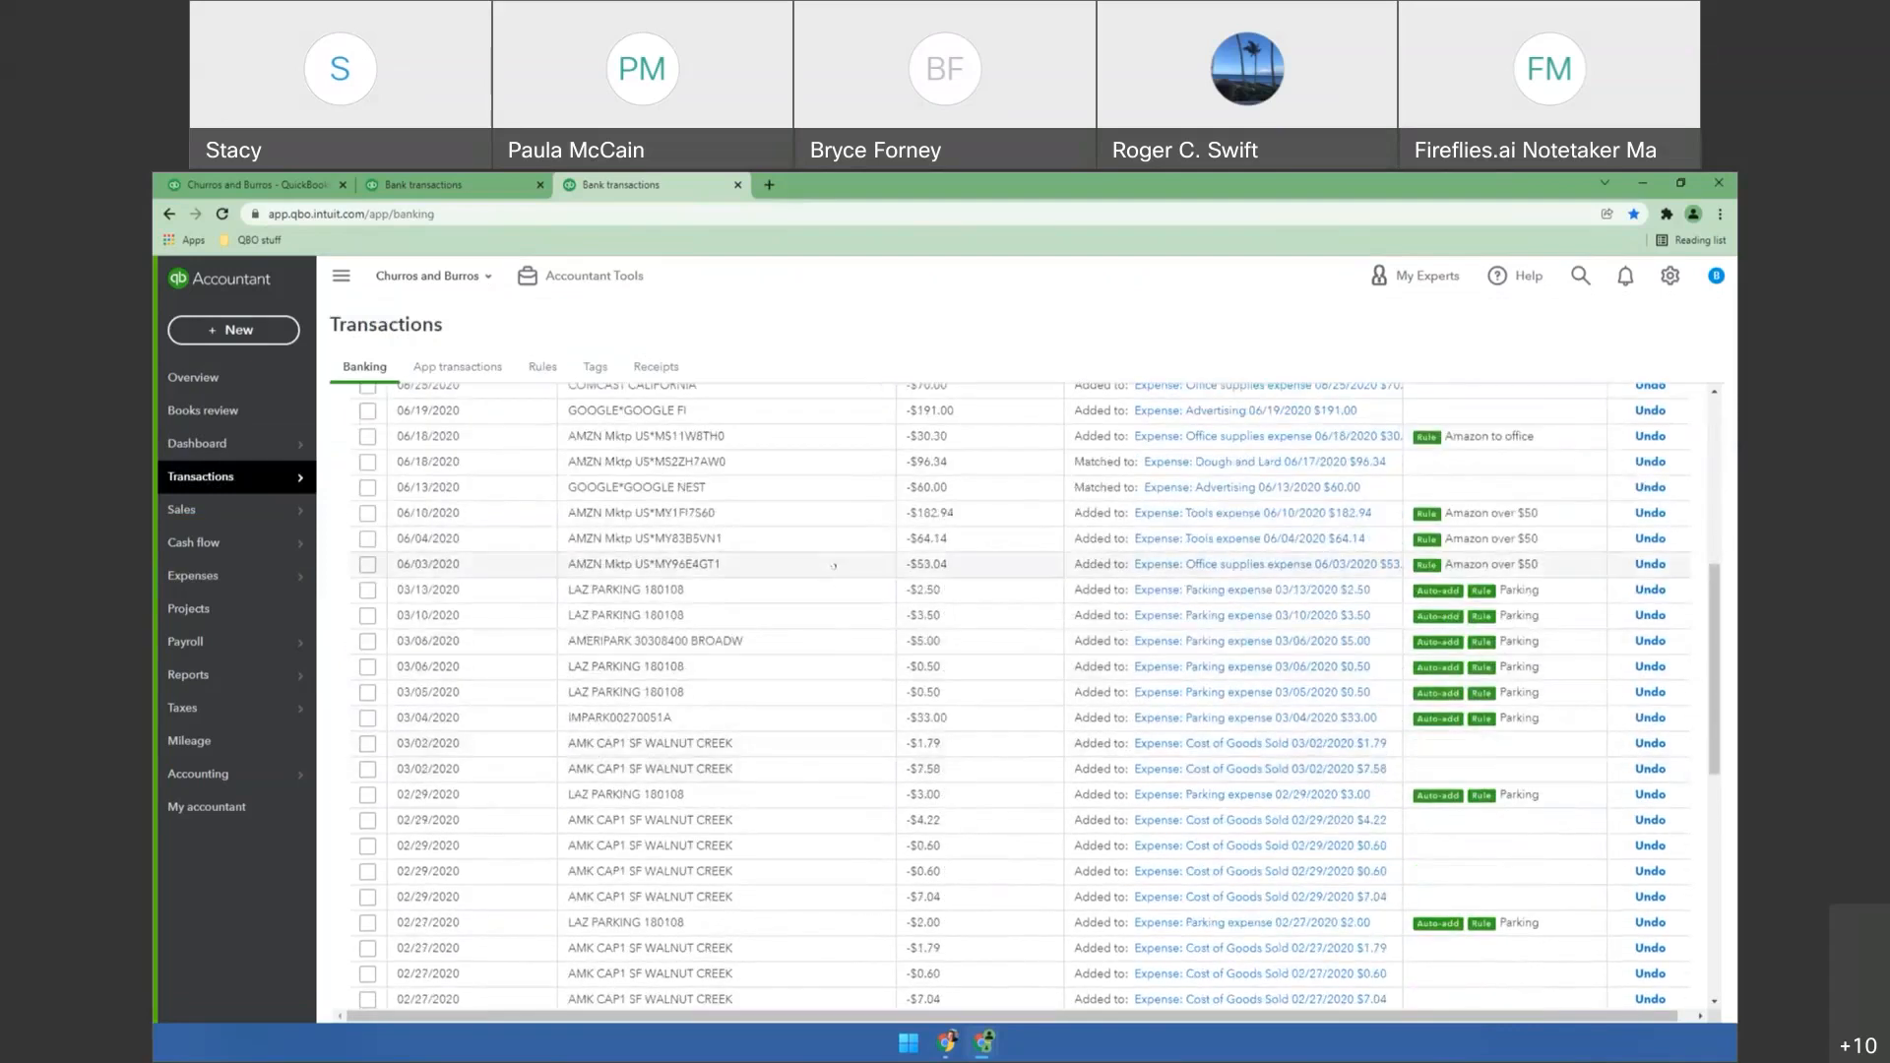
Open the 03/13/2020 LAZ PARKING expense of $2.50 and copy its web address.
left_click(1158, 591)
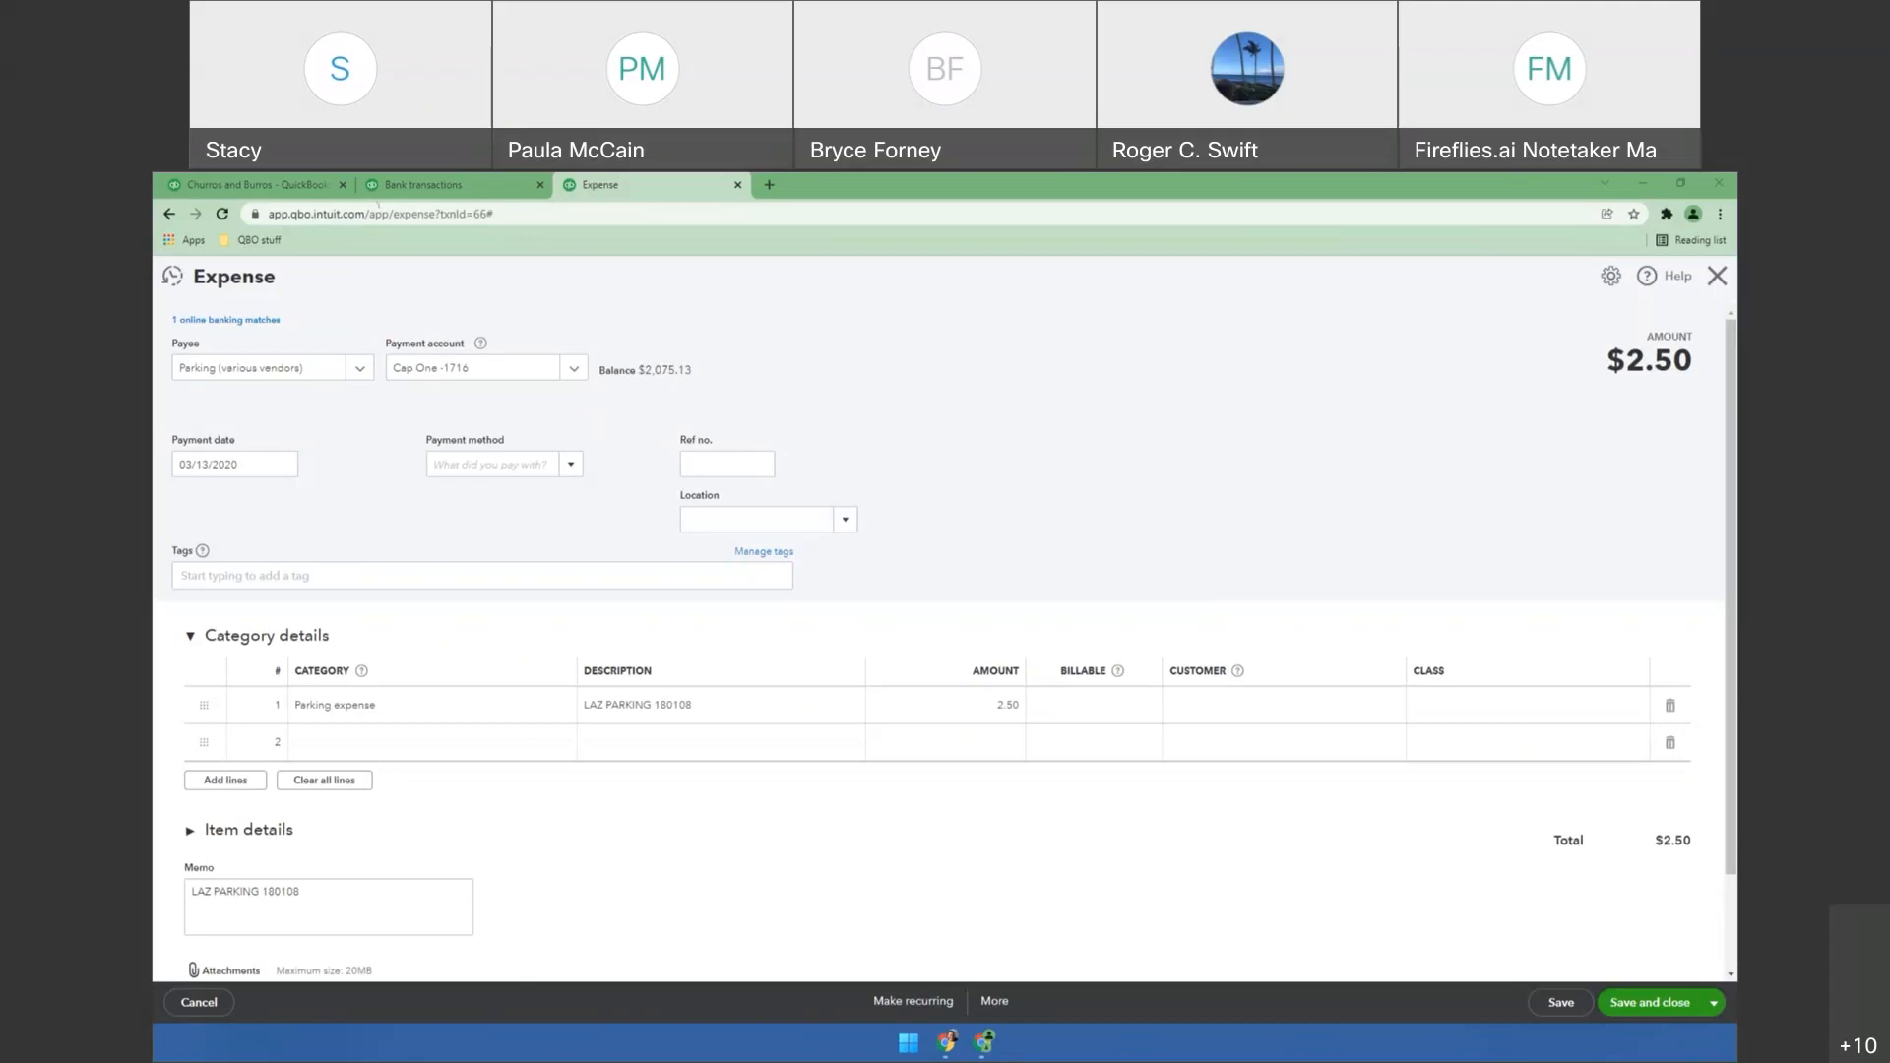
right_click(379, 213)
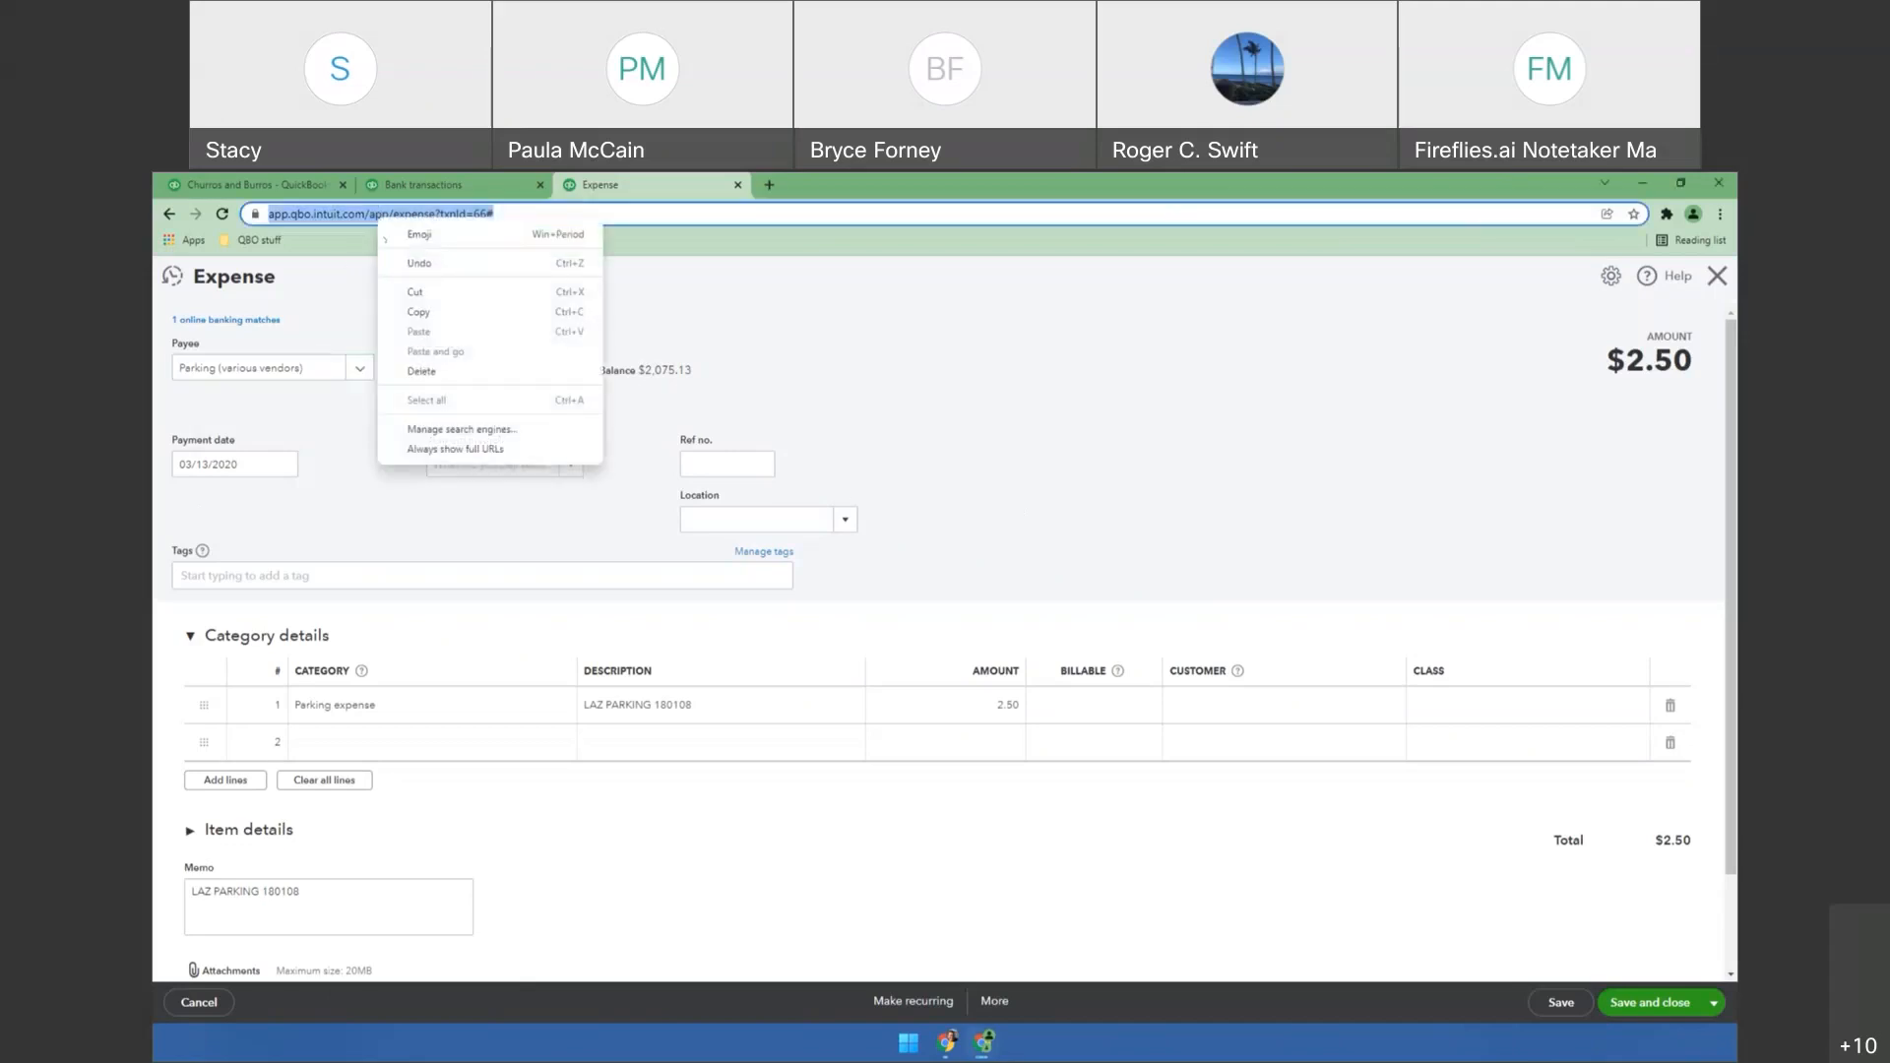
left_click(426, 312)
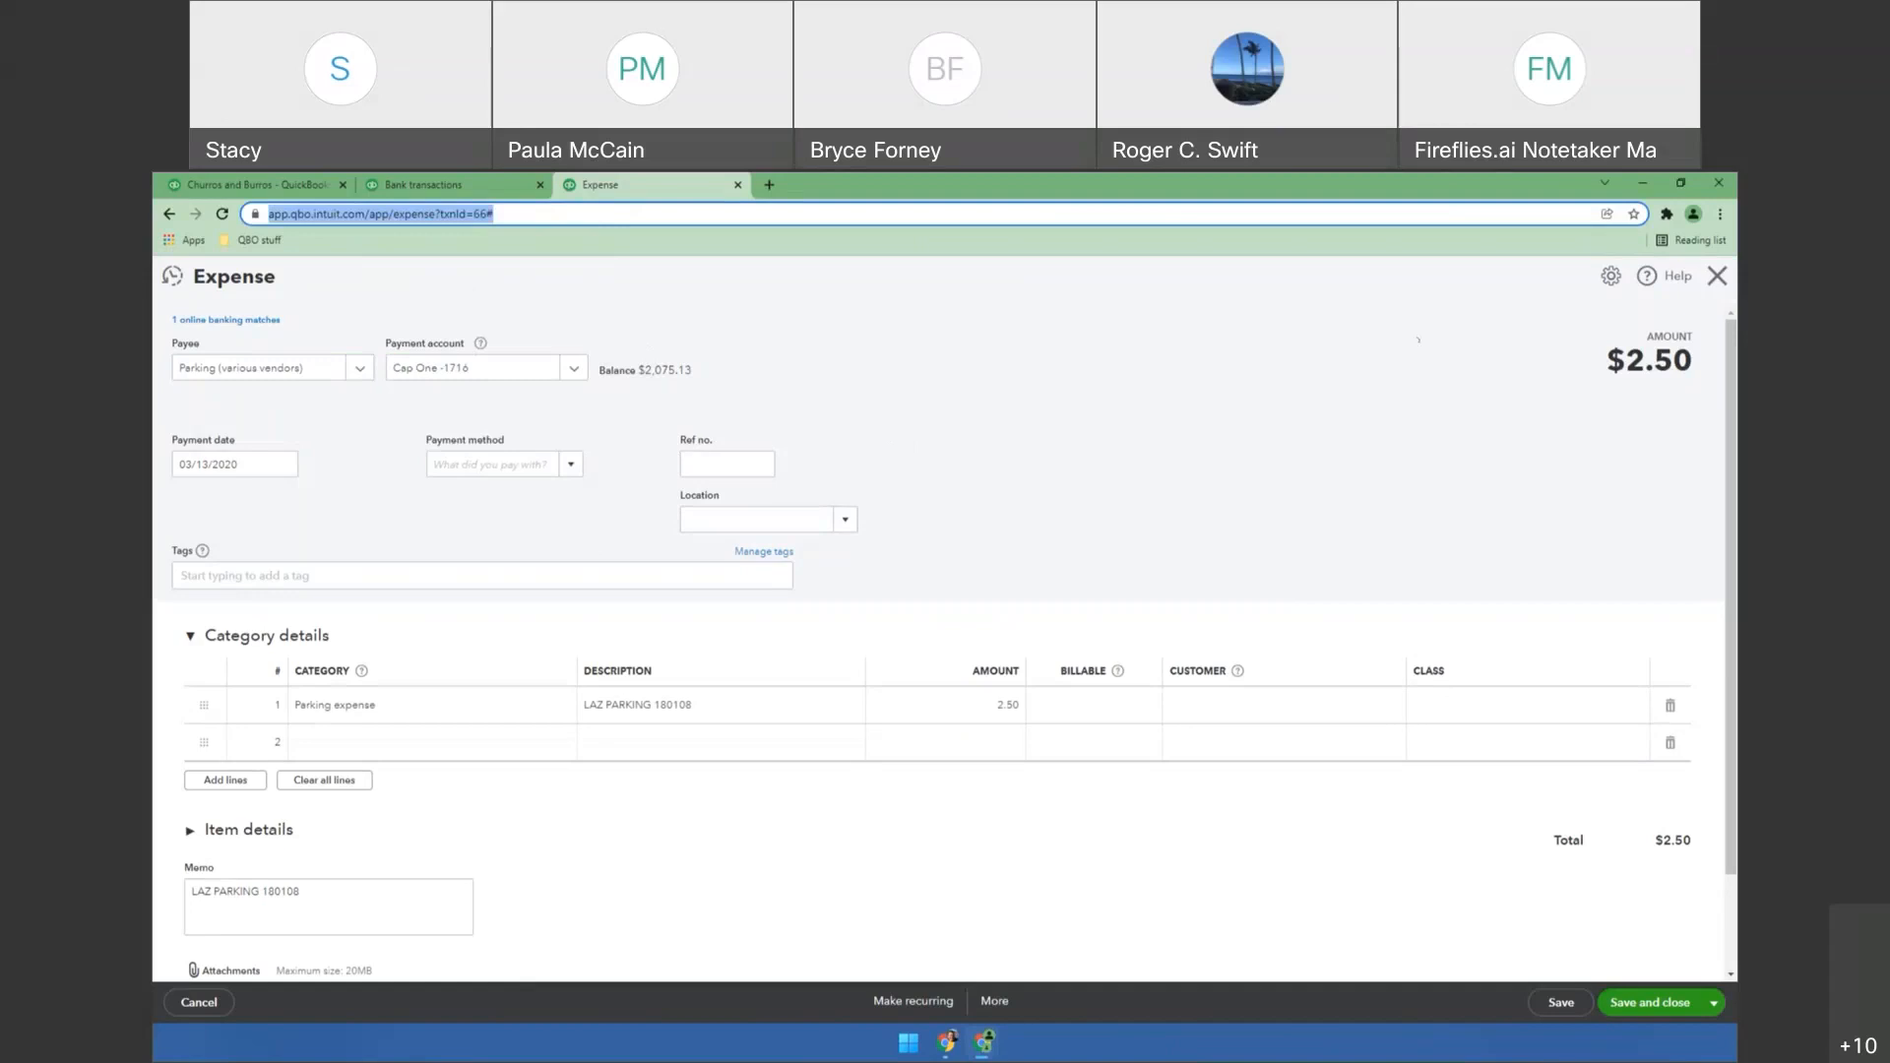
Close the Bank transactions tab and clear the last hour's browsing history, cookies and cached files.
left_click(251, 184)
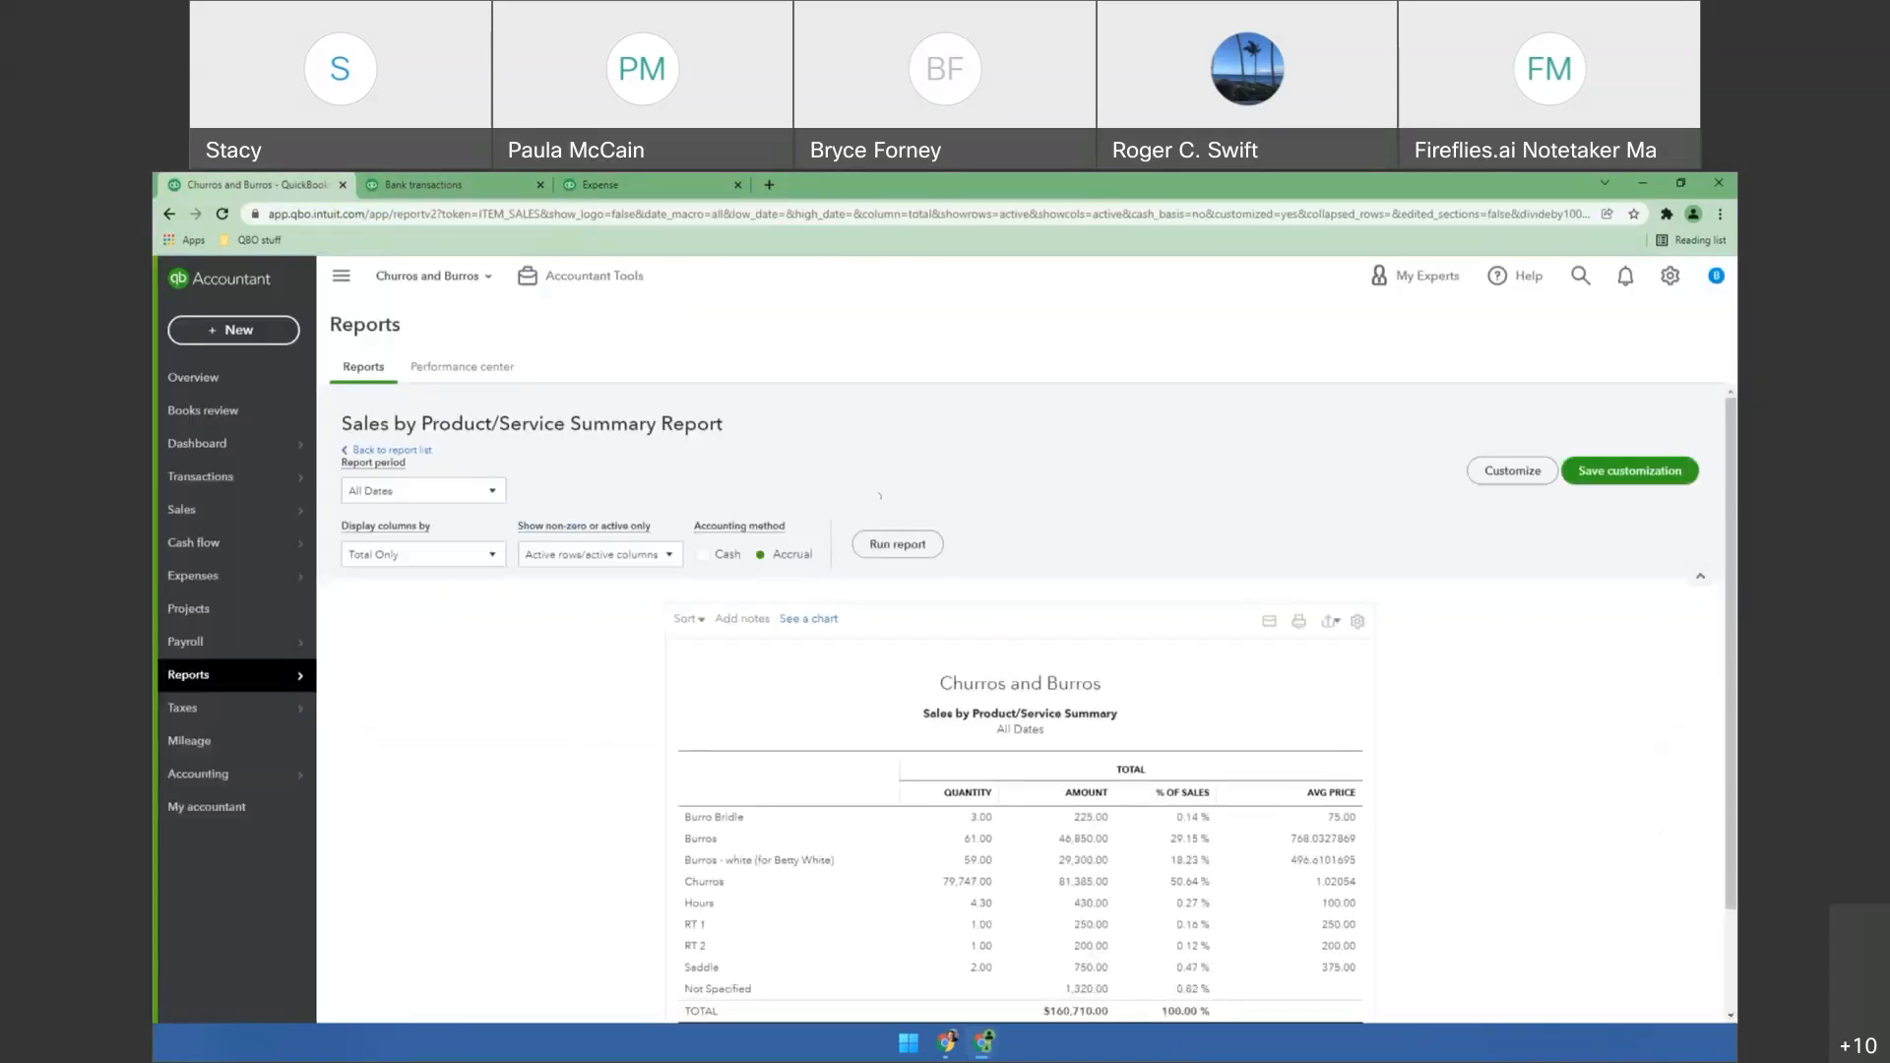
left_click(539, 185)
left_click(1720, 213)
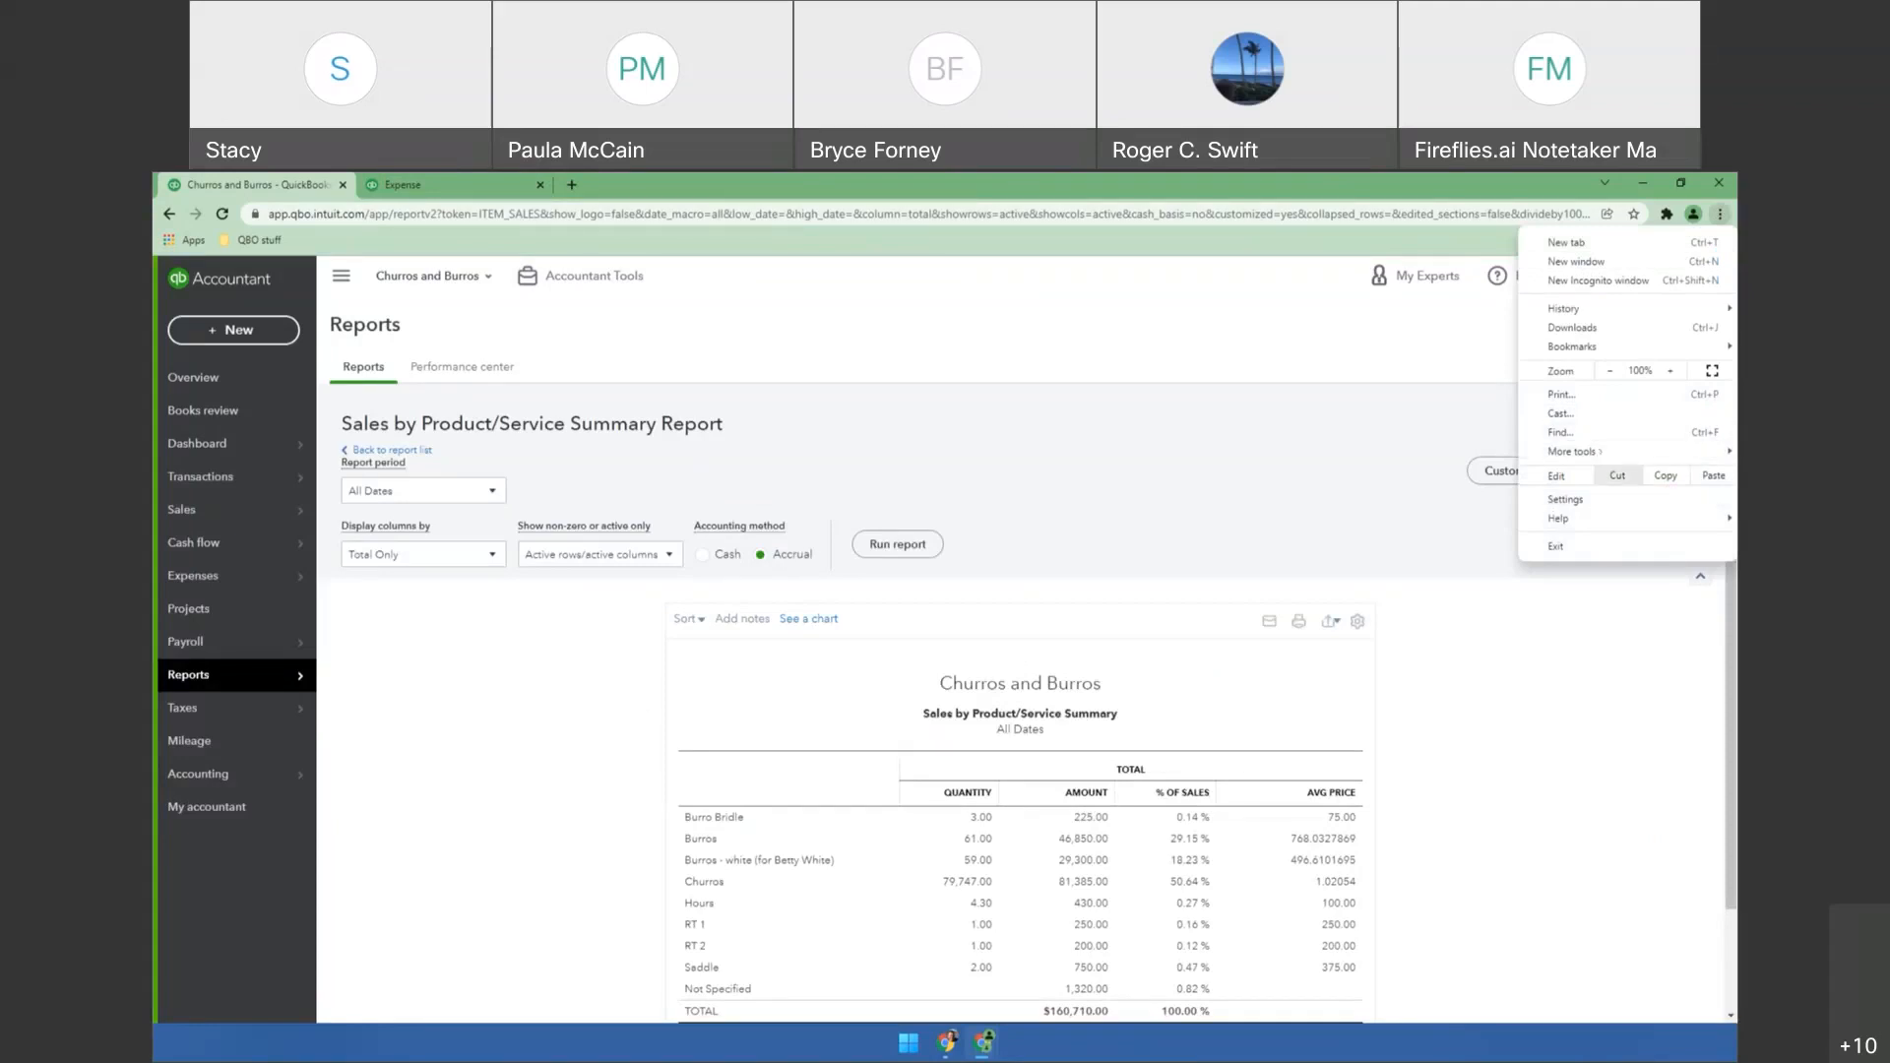
mouse_move(1598, 453)
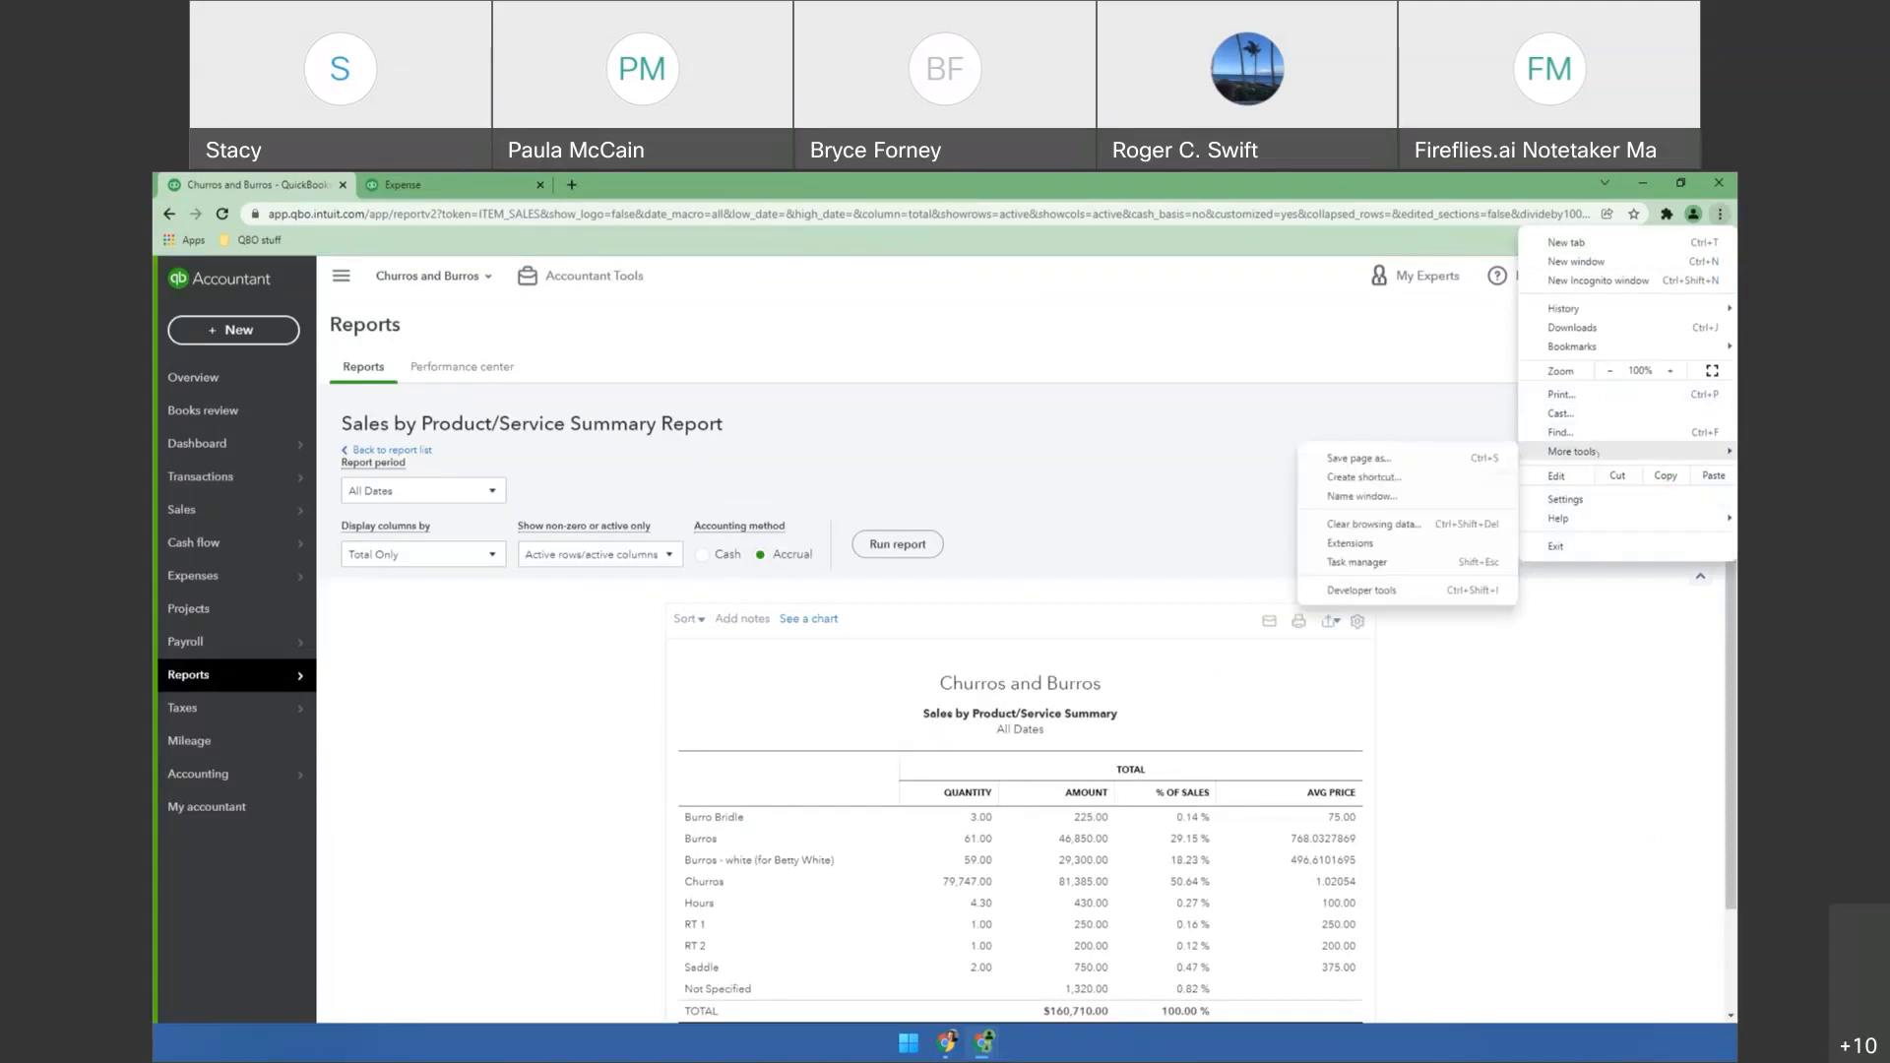
left_click(1399, 524)
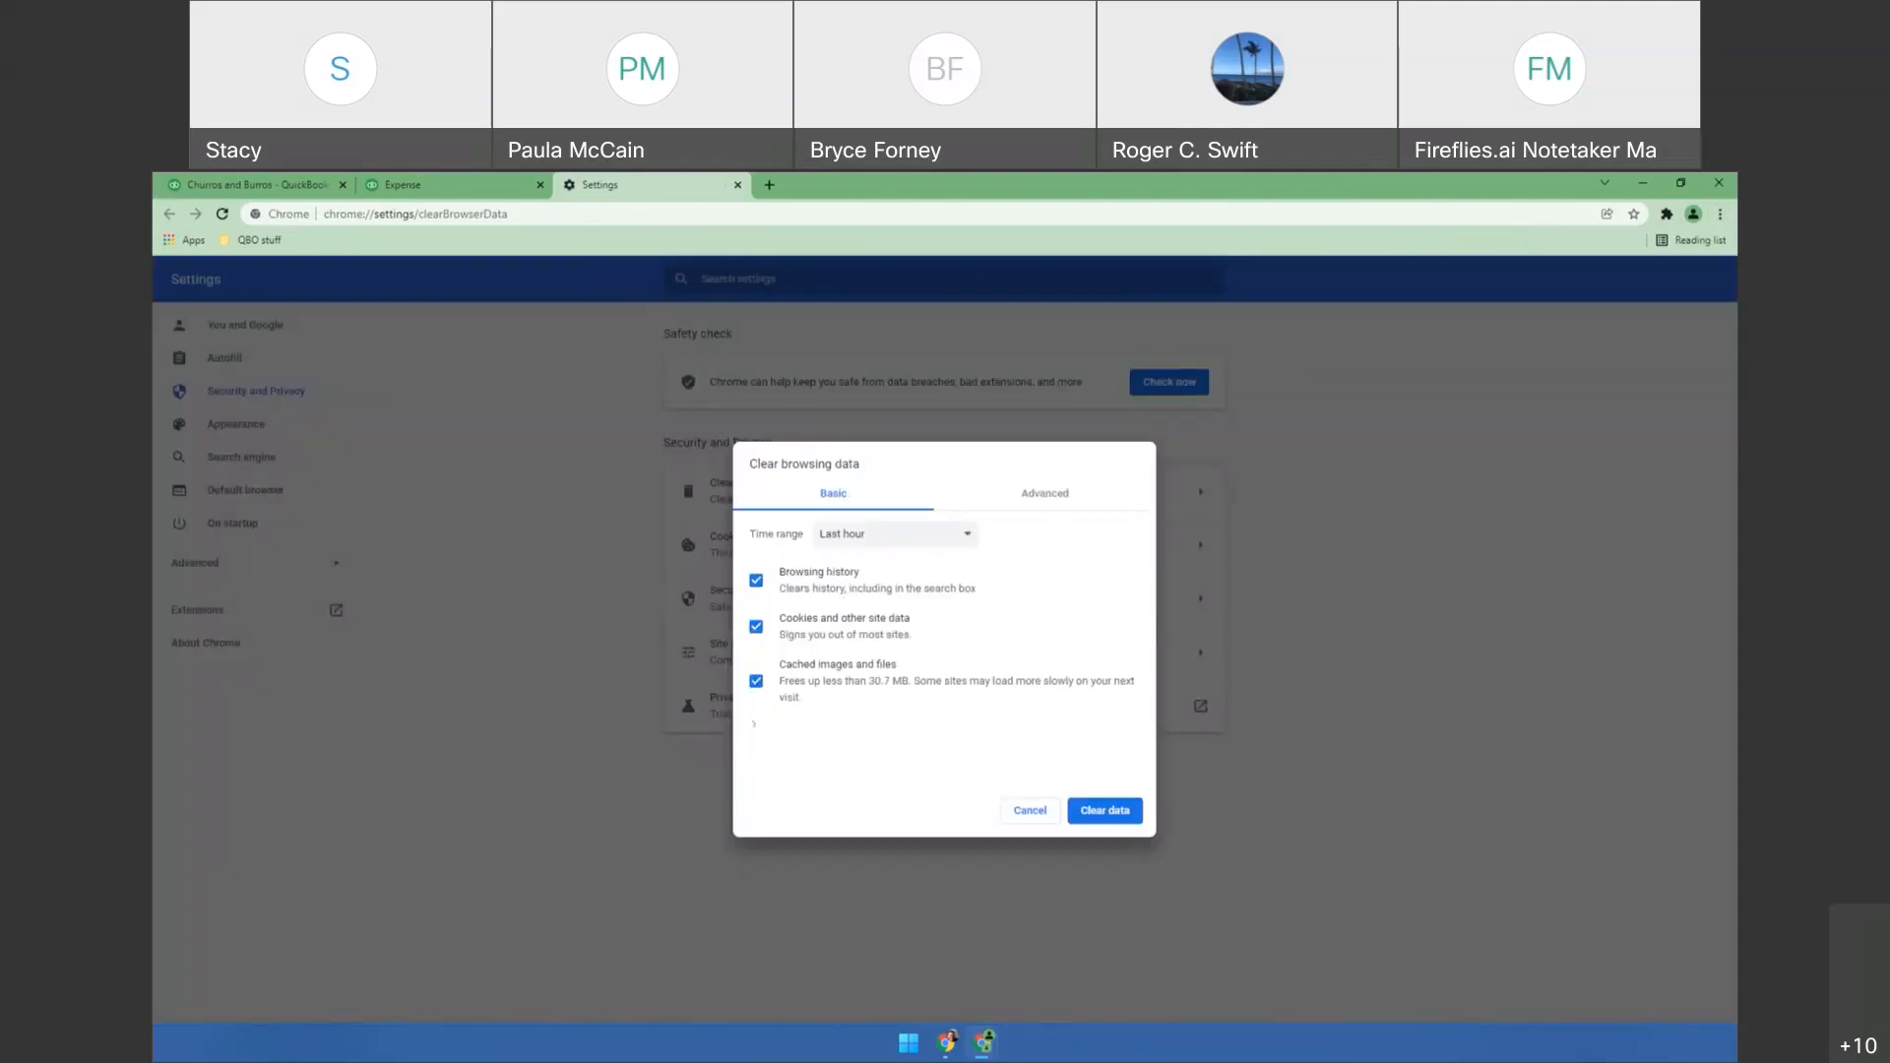
left_click(1115, 811)
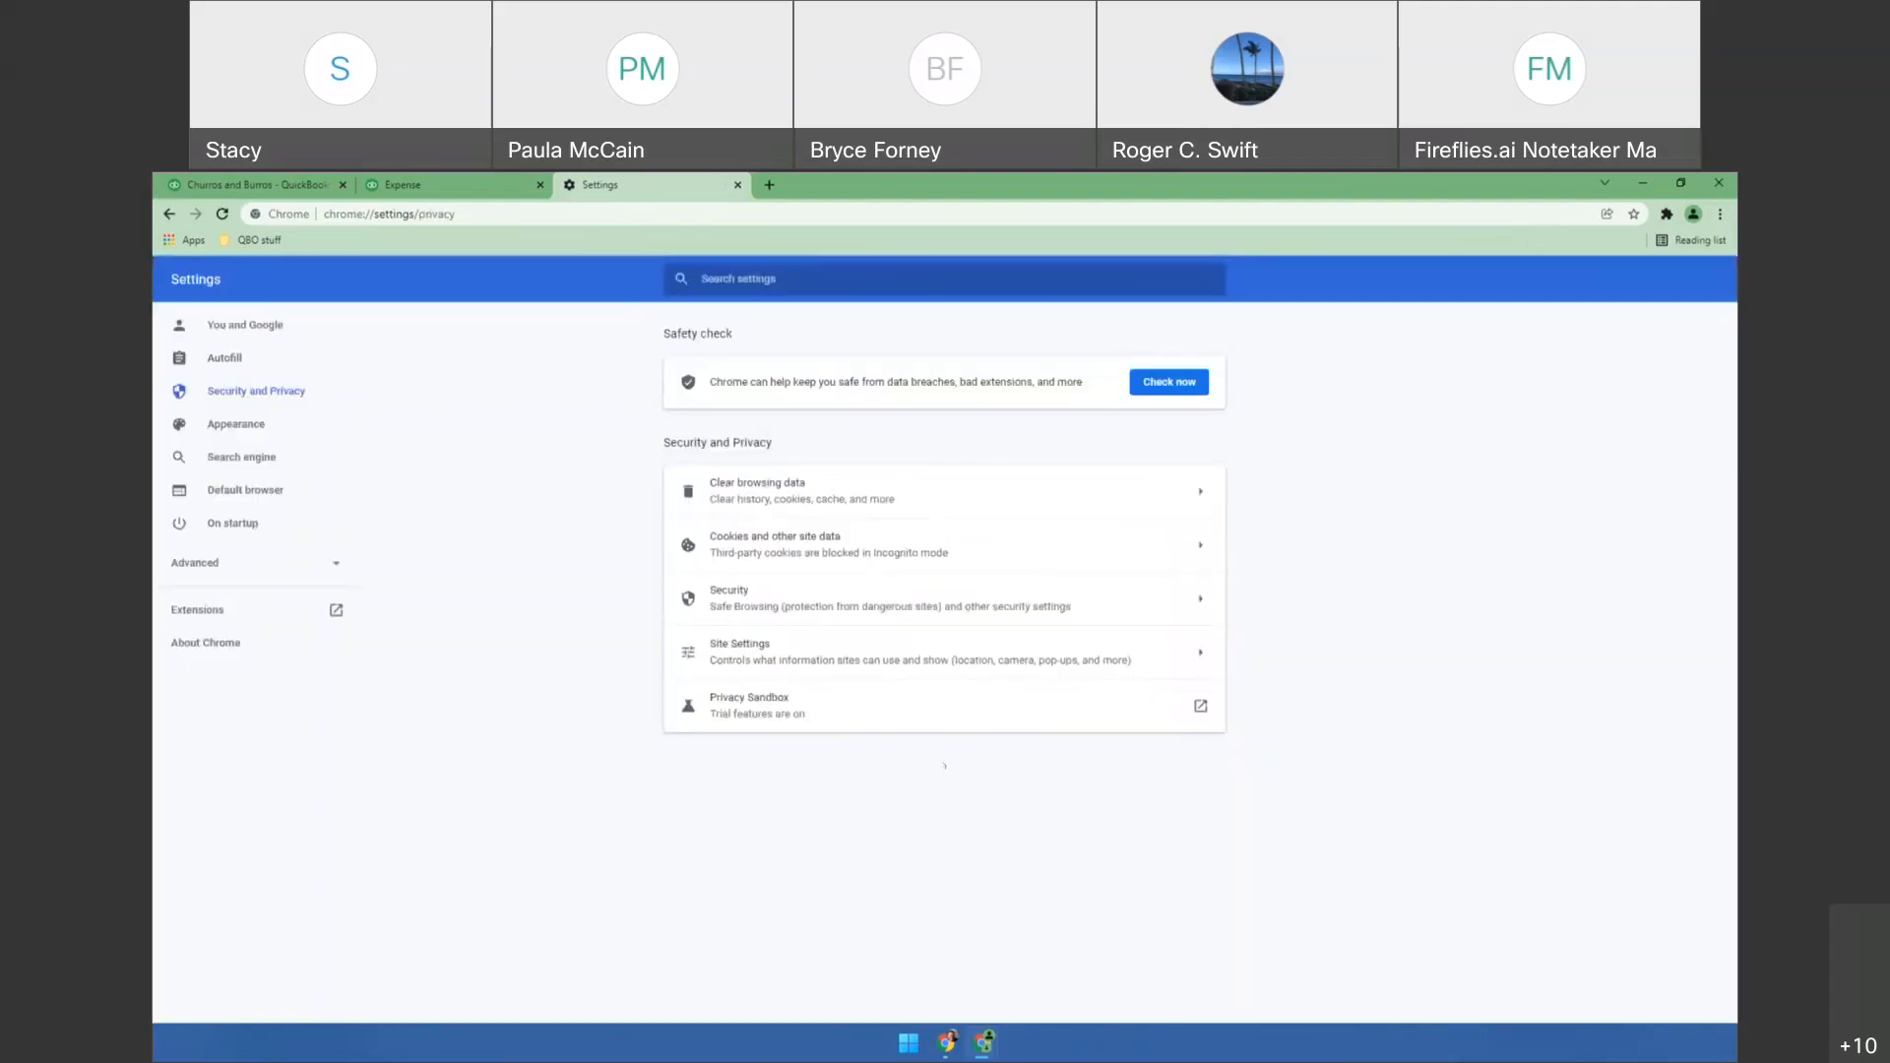
Return to the Sales by Product/Service Summary report and close the Expense and Settings tabs.
left_click(246, 185)
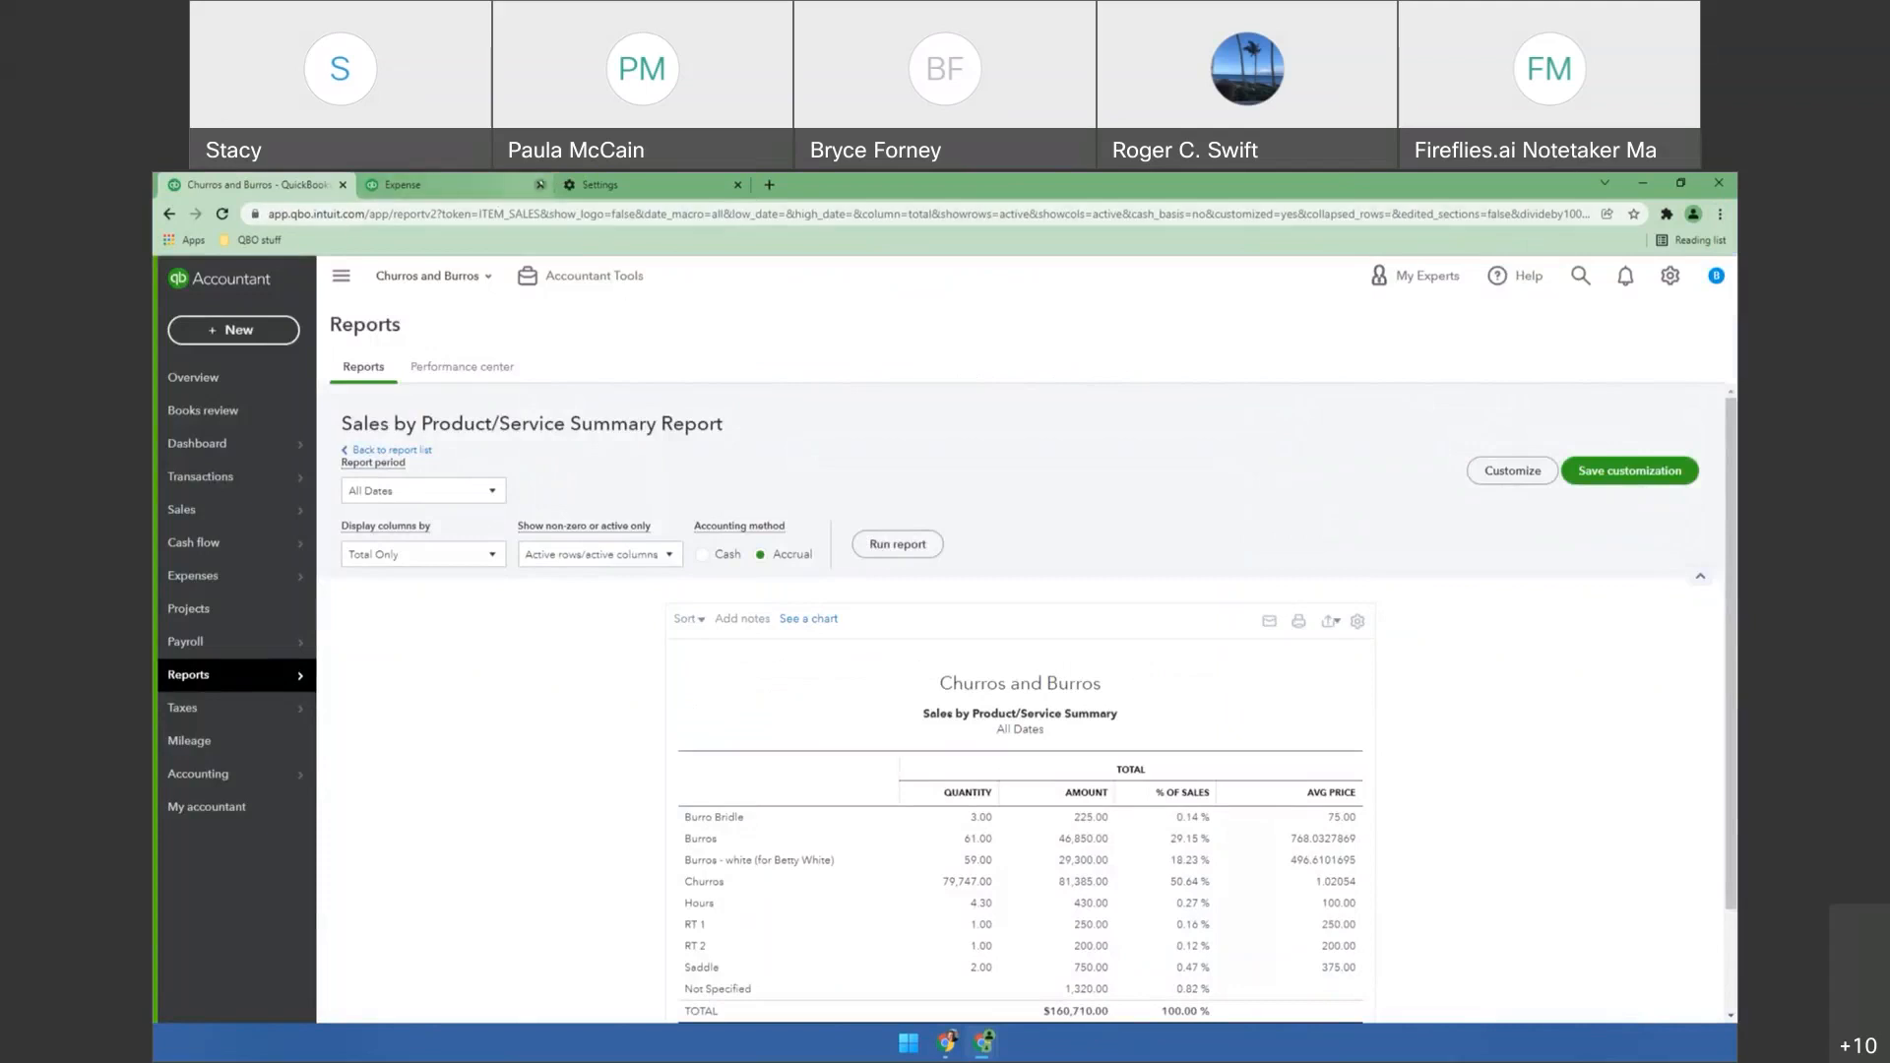
left_click(539, 185)
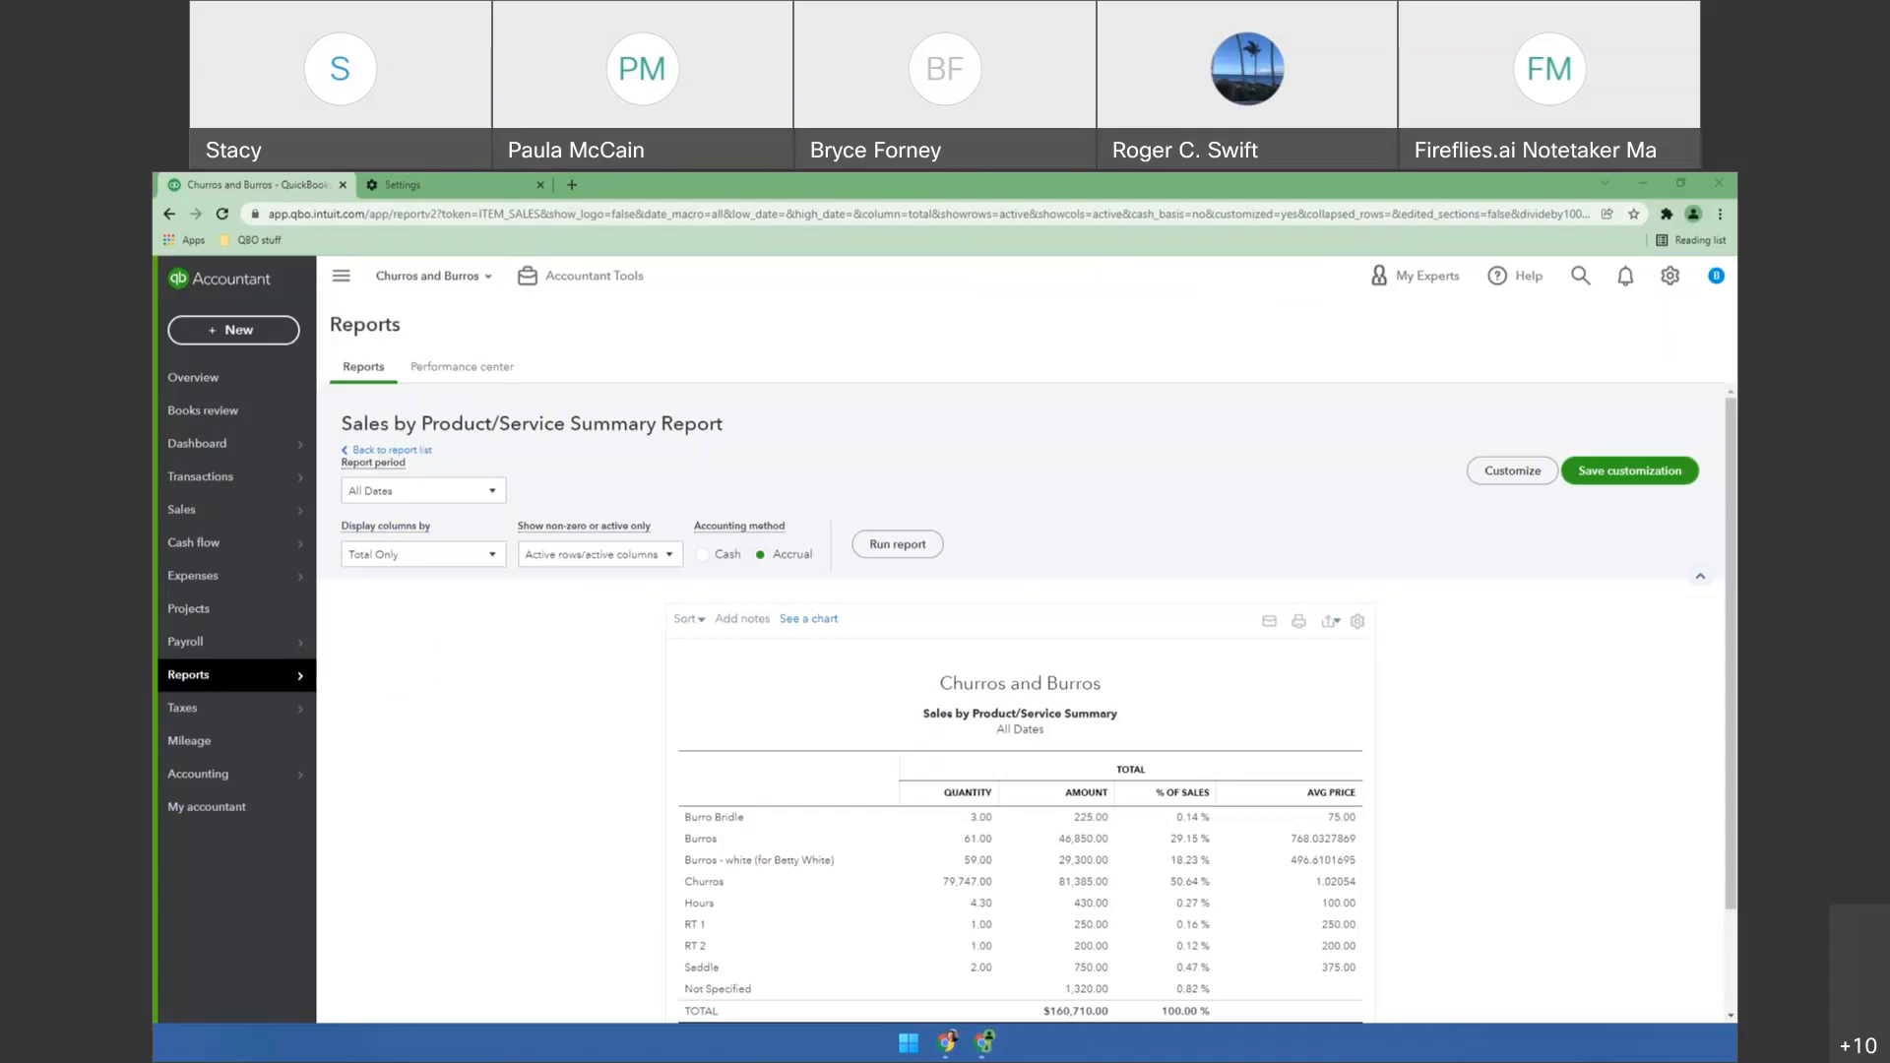
left_click(541, 194)
left_click(540, 185)
With the developer tools open, empty the cache and hard reload the report page, and close the developer tools.
key("F12")
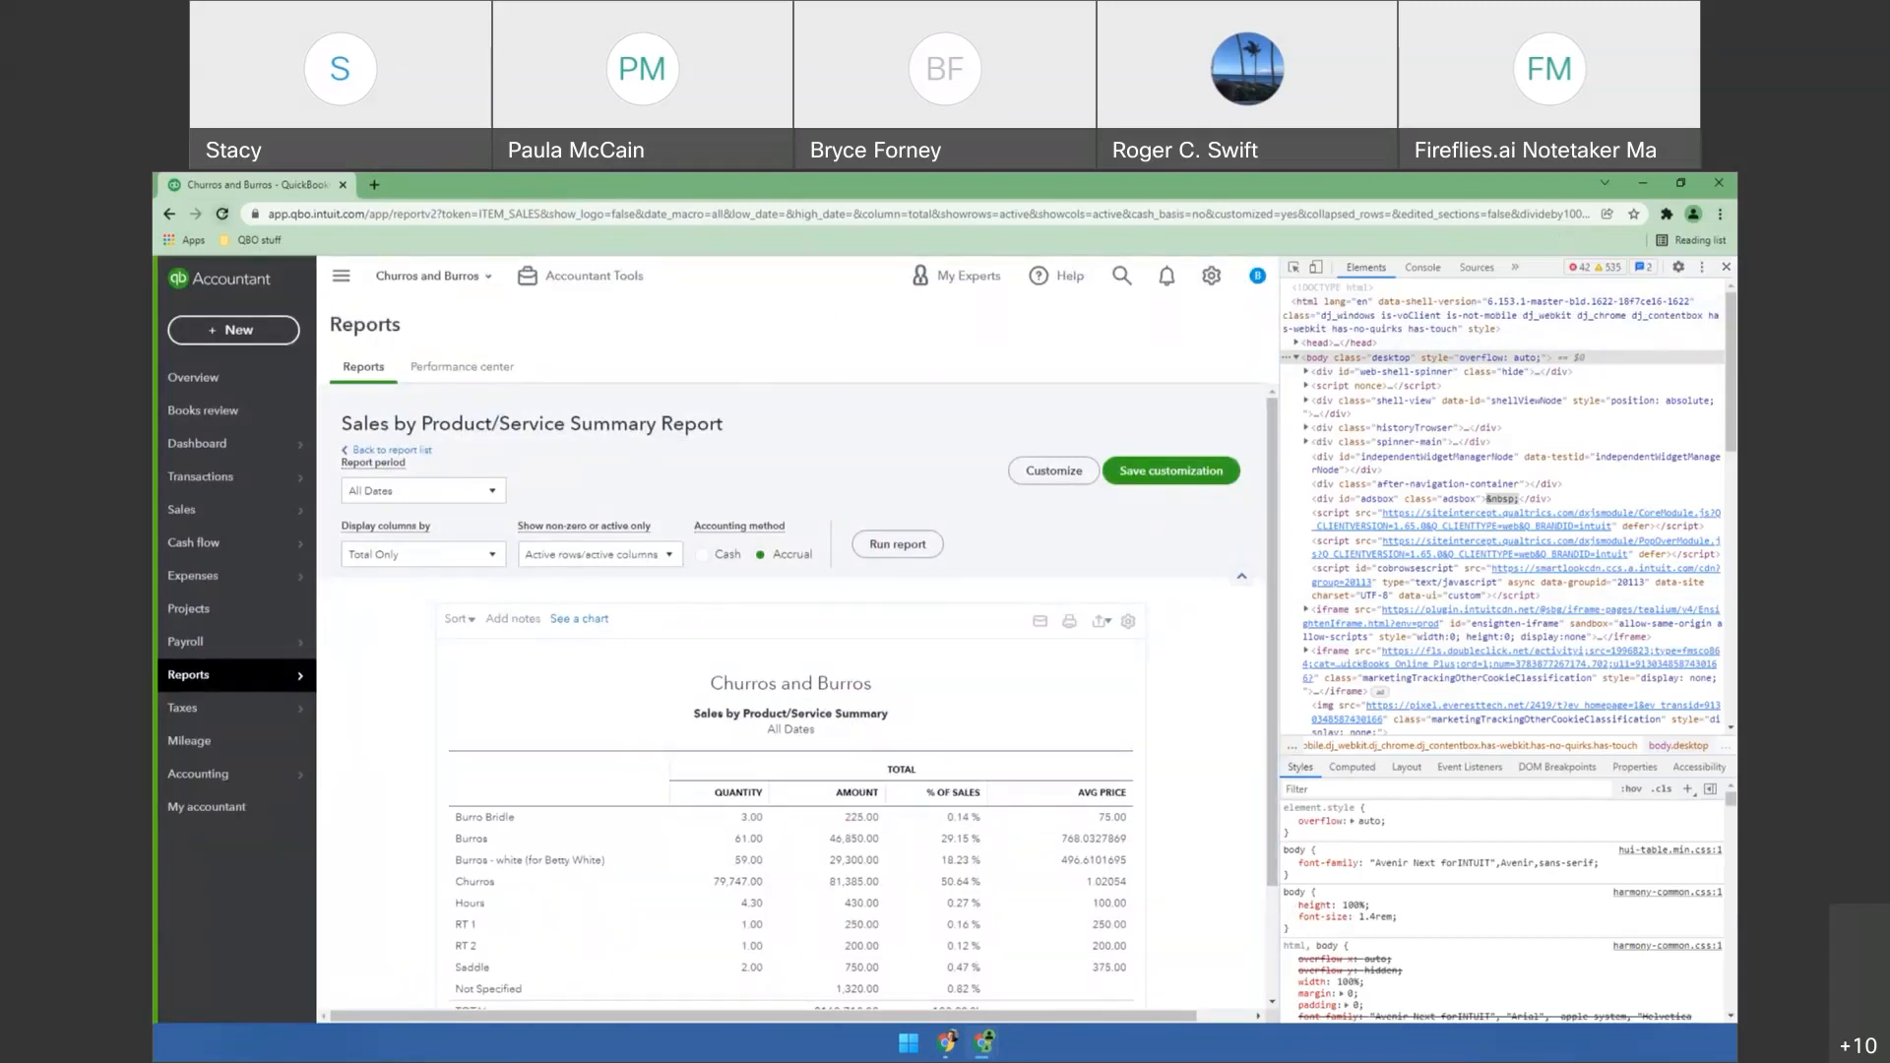
right_click(223, 214)
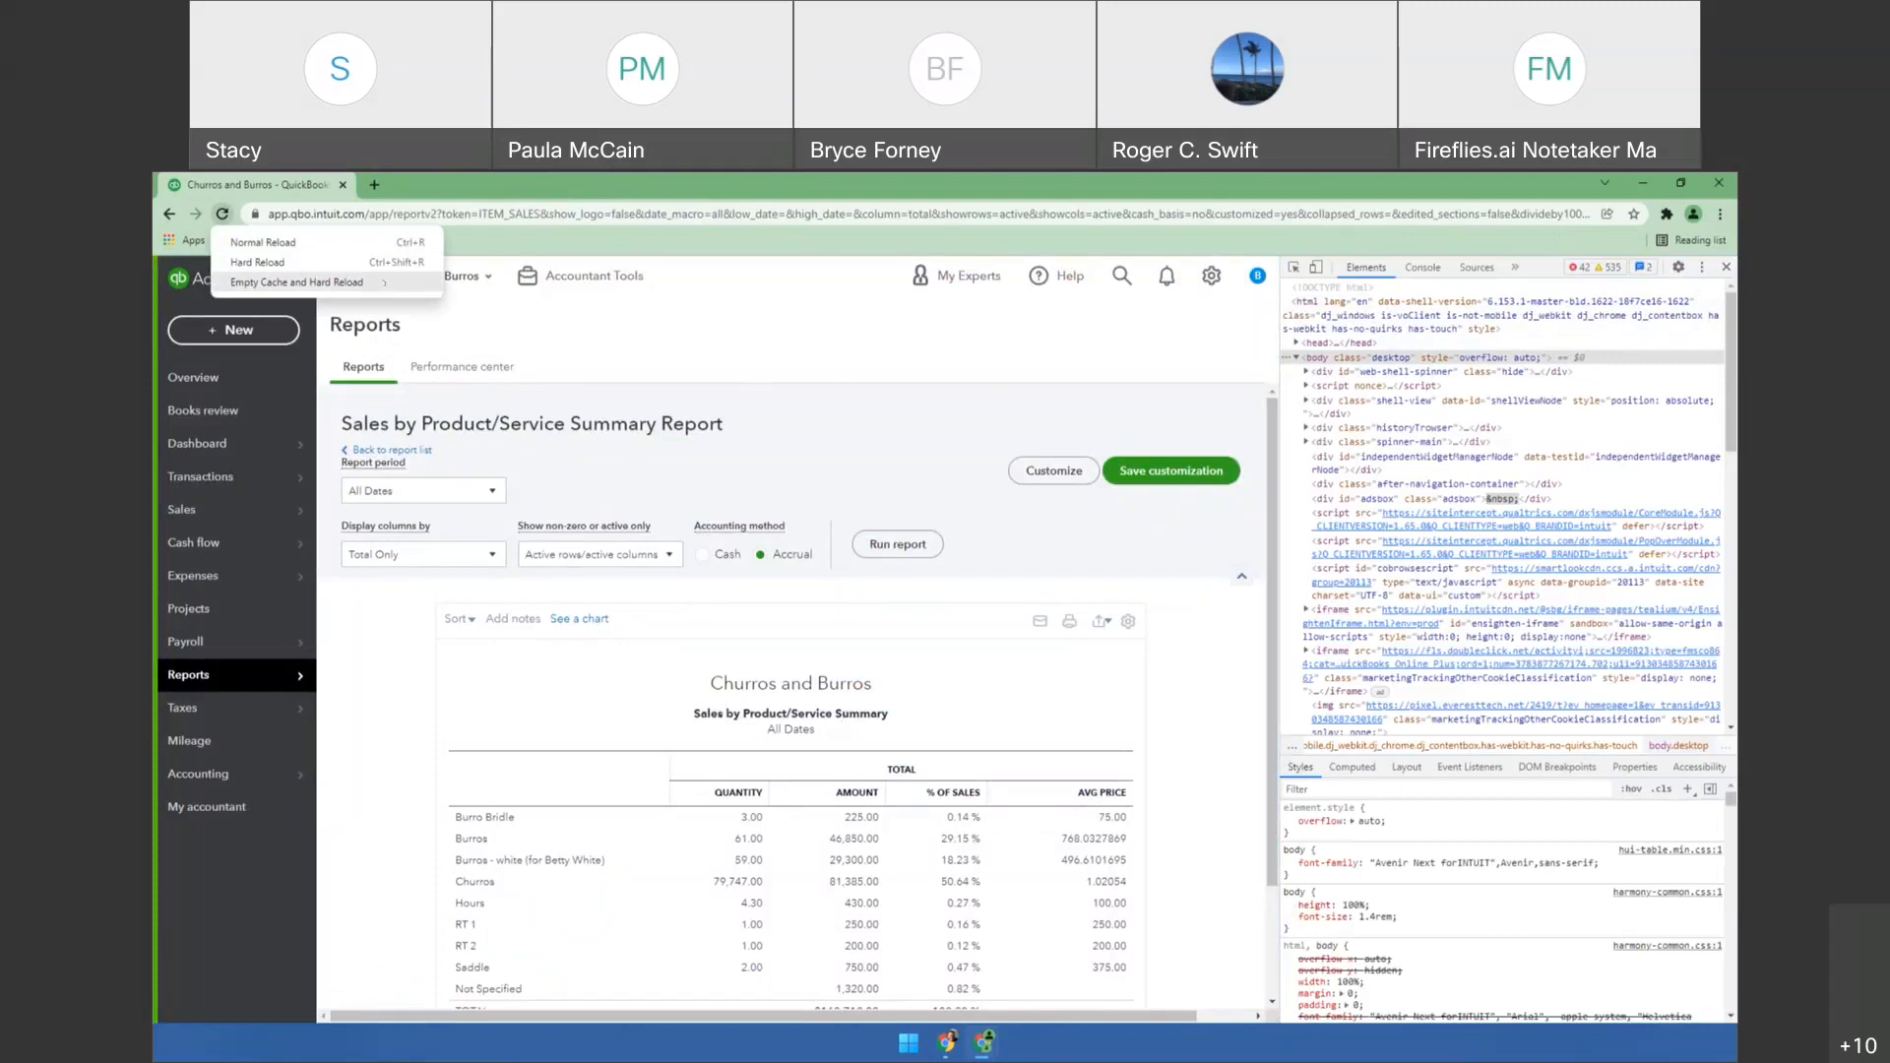
left_click(383, 282)
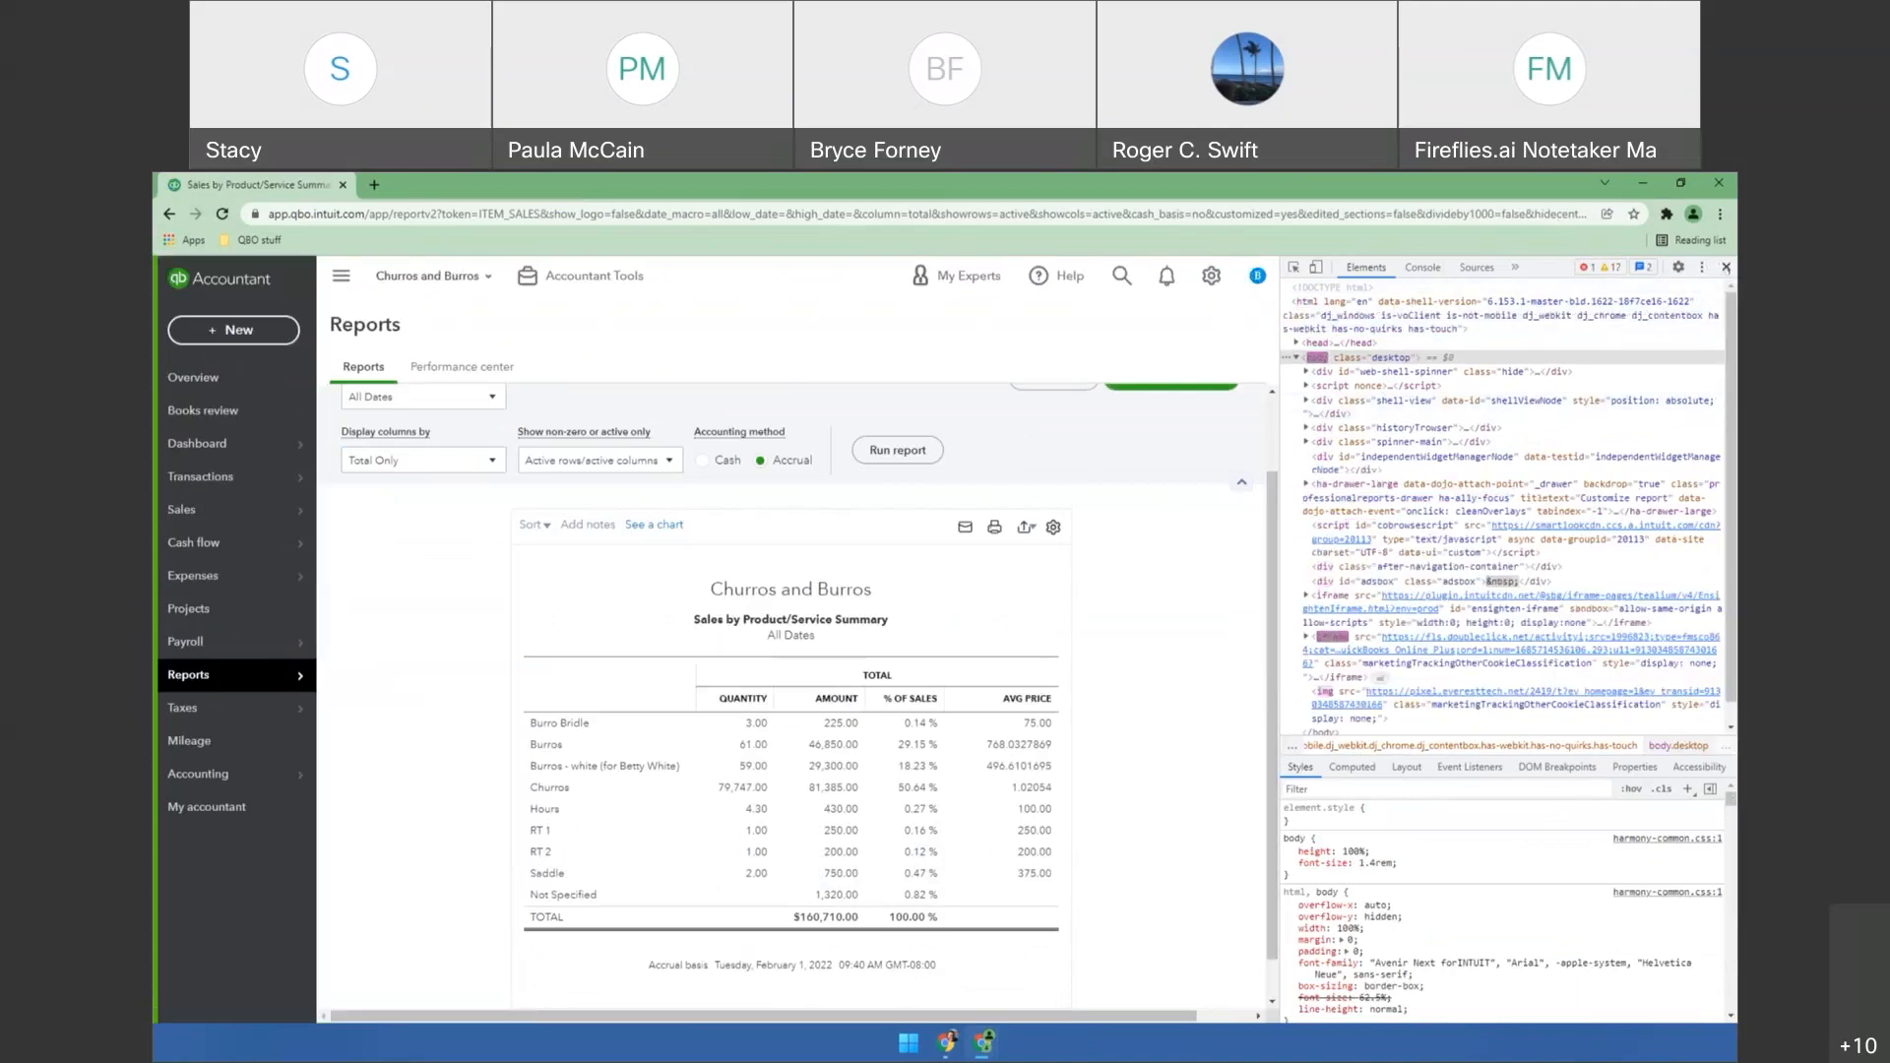
key("F12")
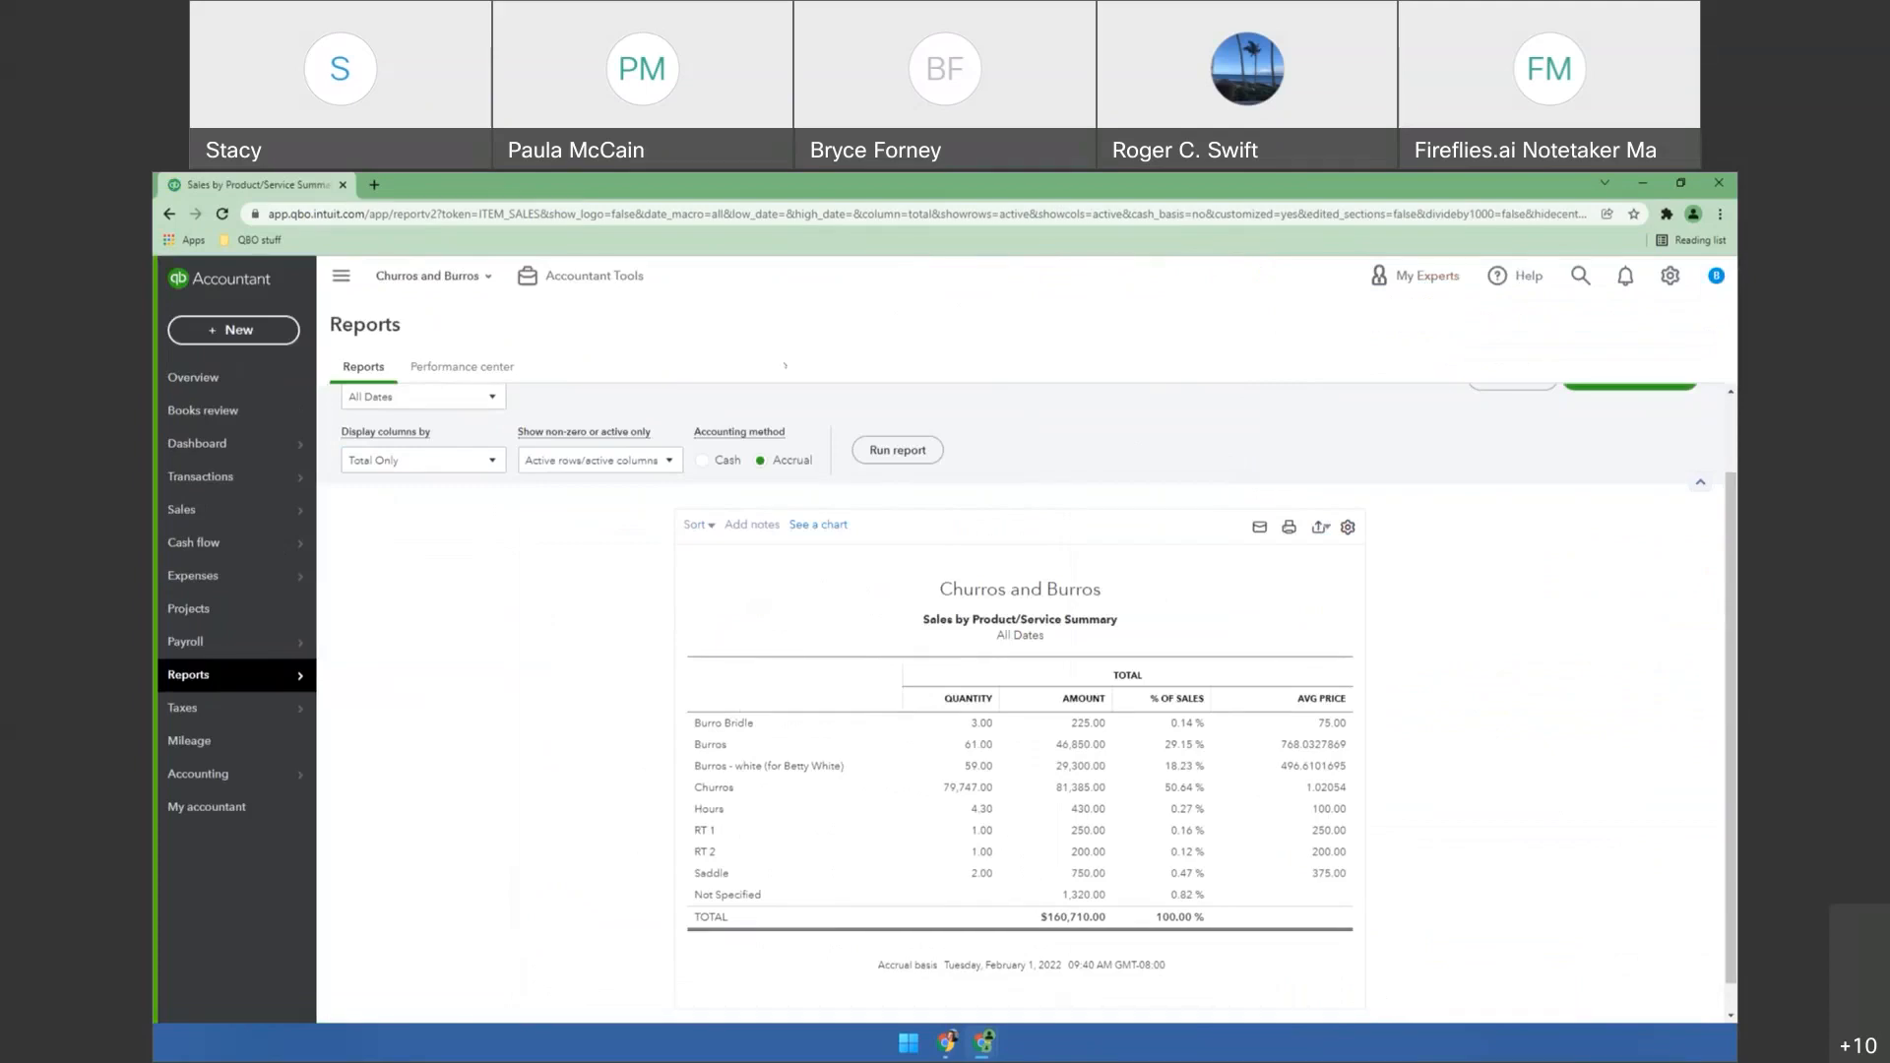
Repeat the empty cache and hard reload on the Sales by Product/Service Summary page using the developer tools, and close them.
key("F12")
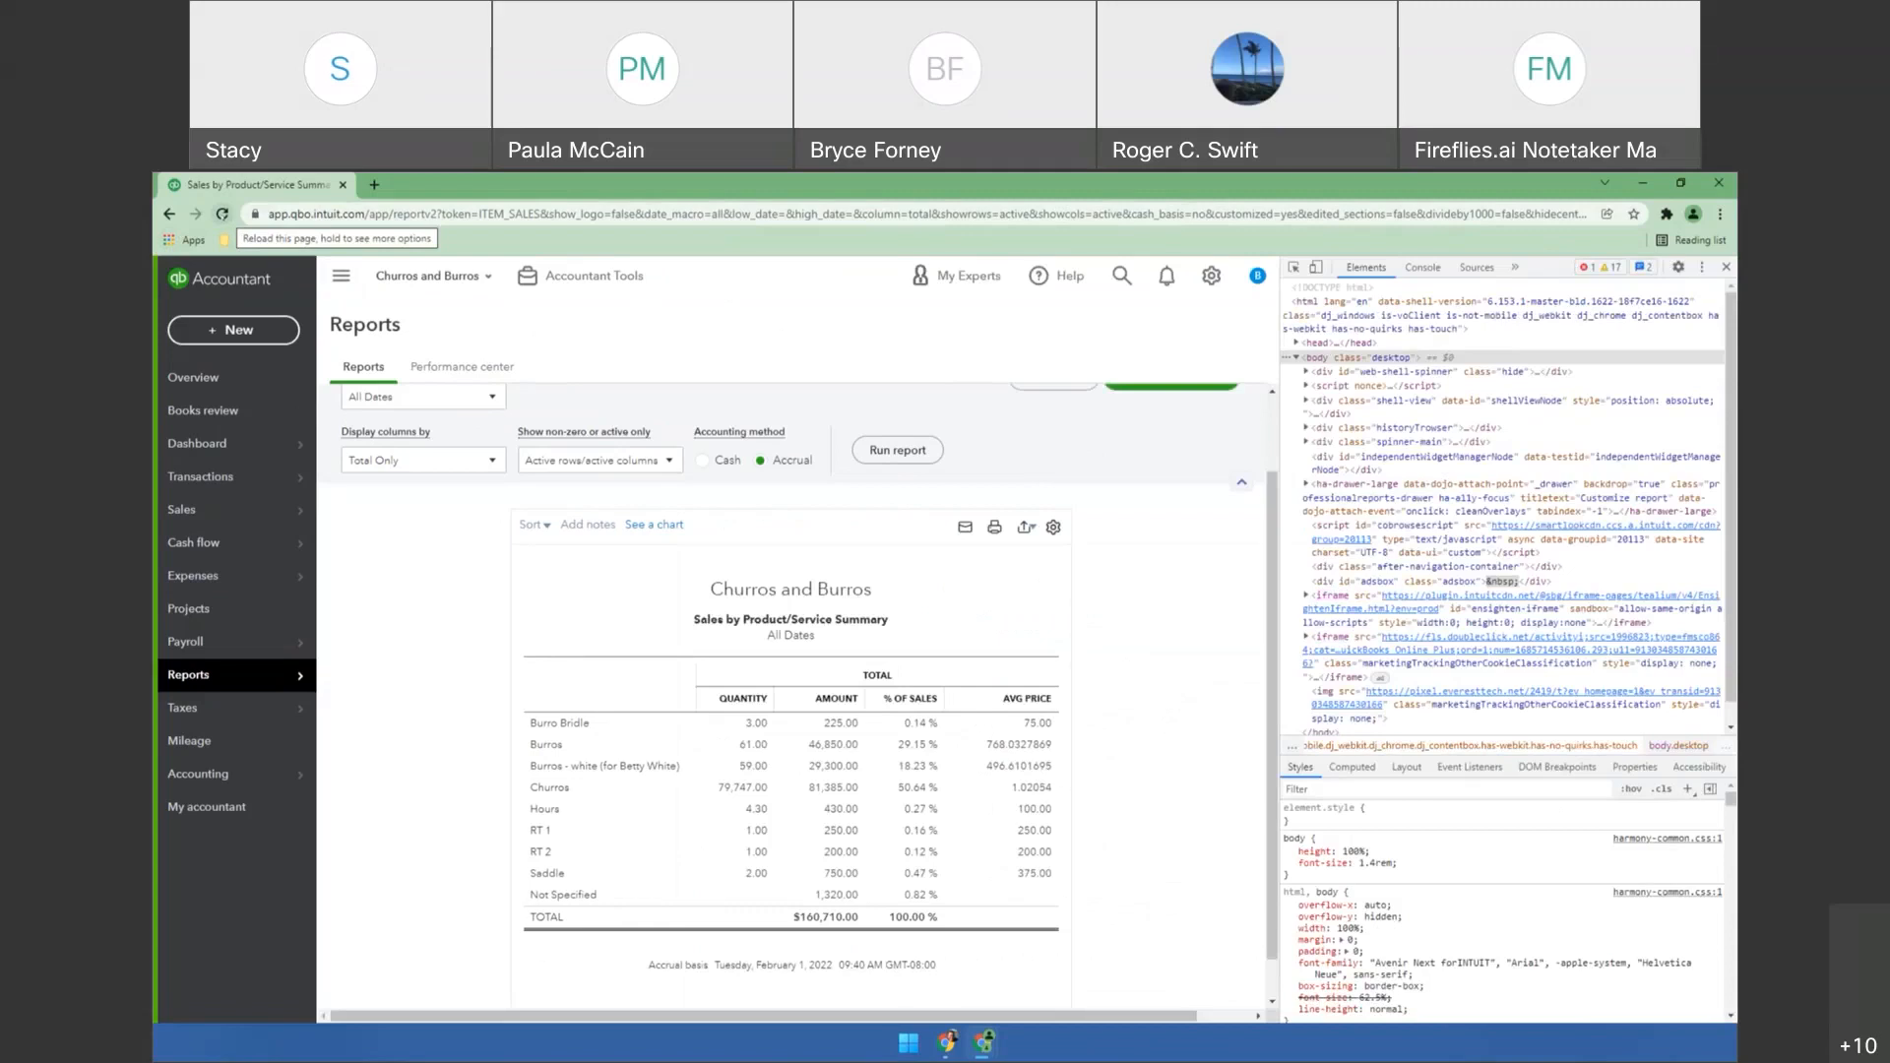
right_click(223, 213)
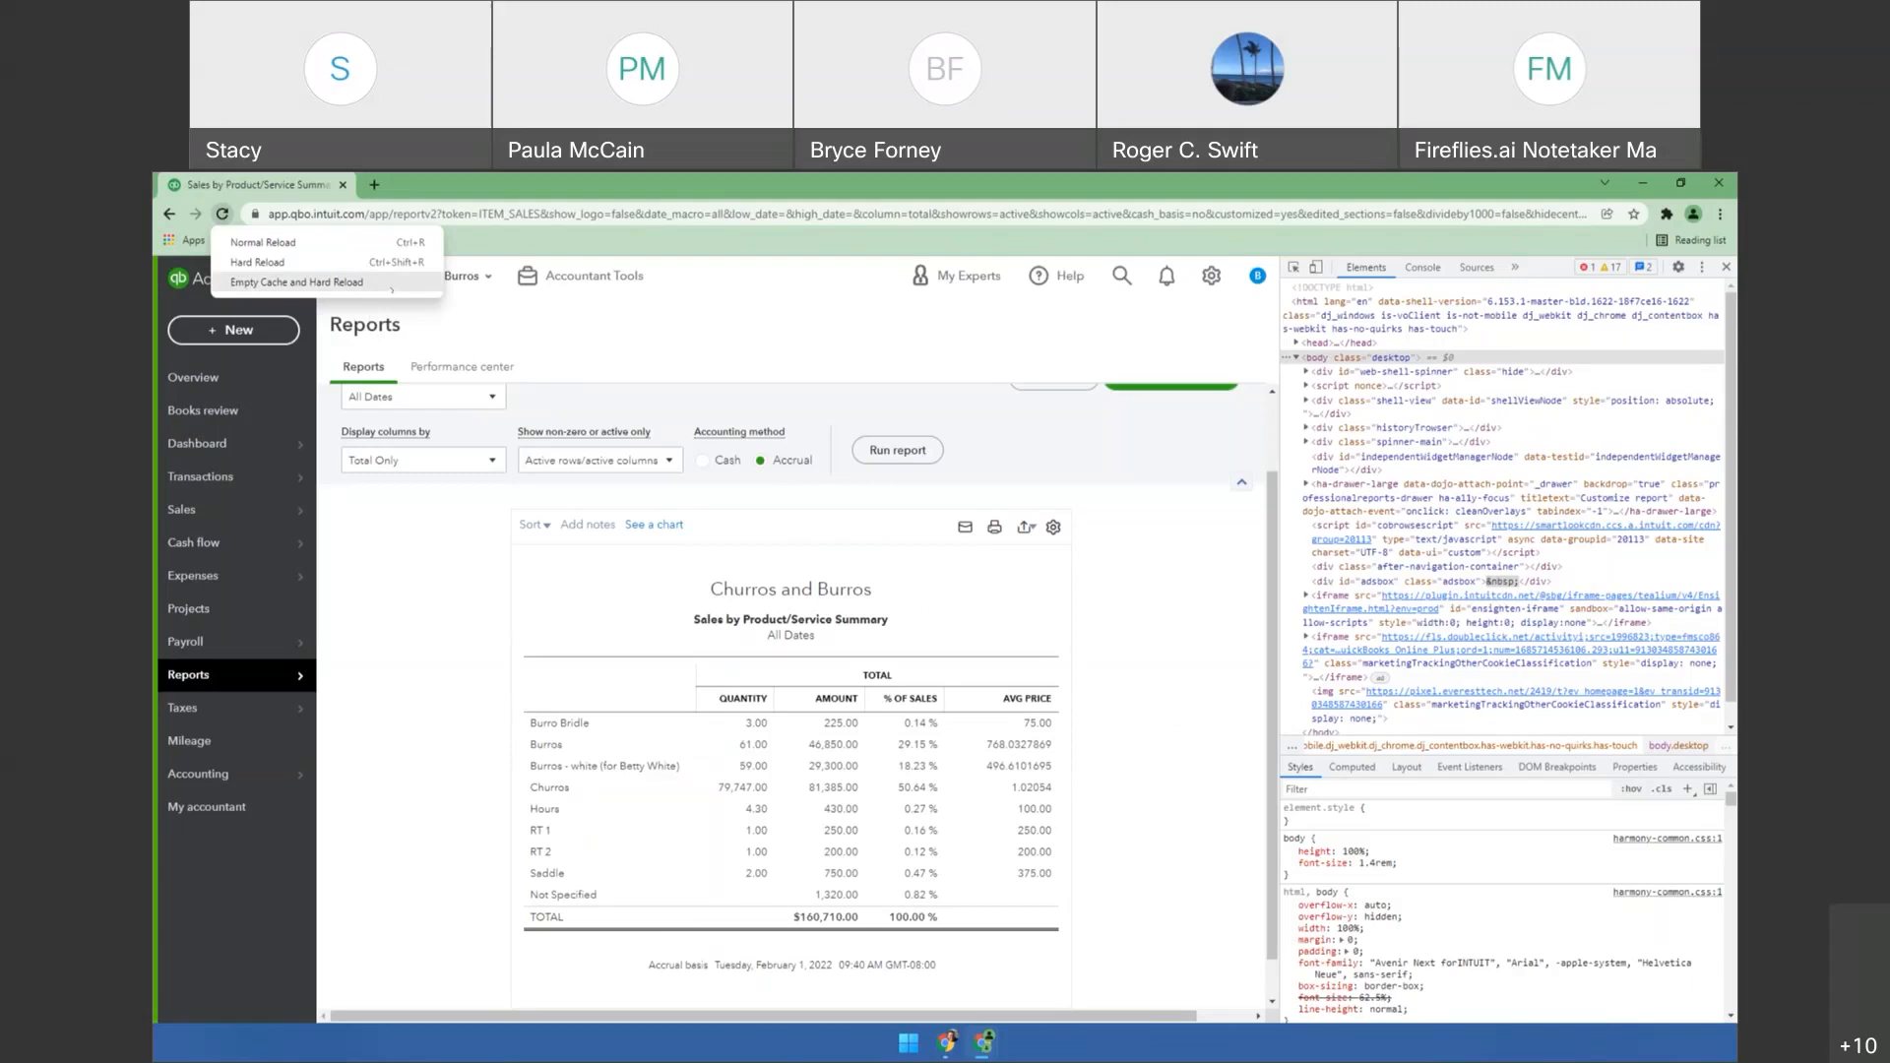
left_click(392, 285)
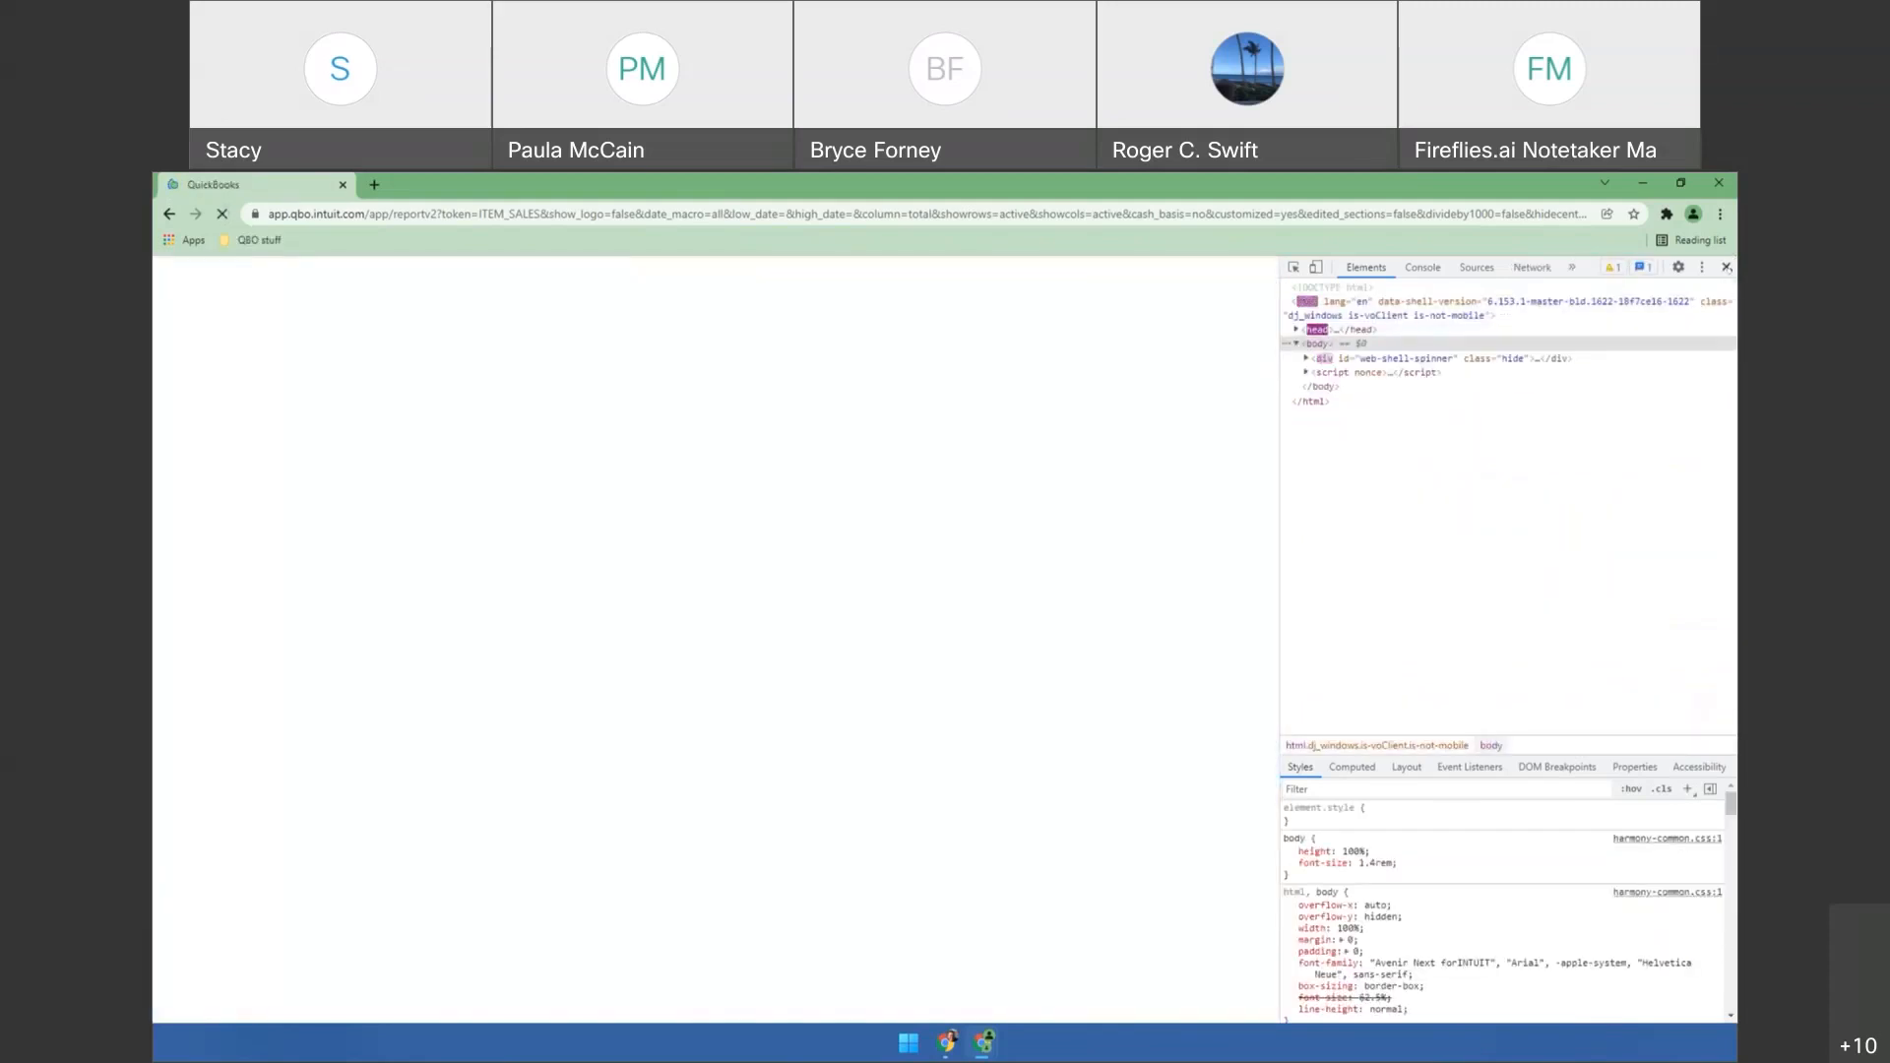
left_click(1726, 267)
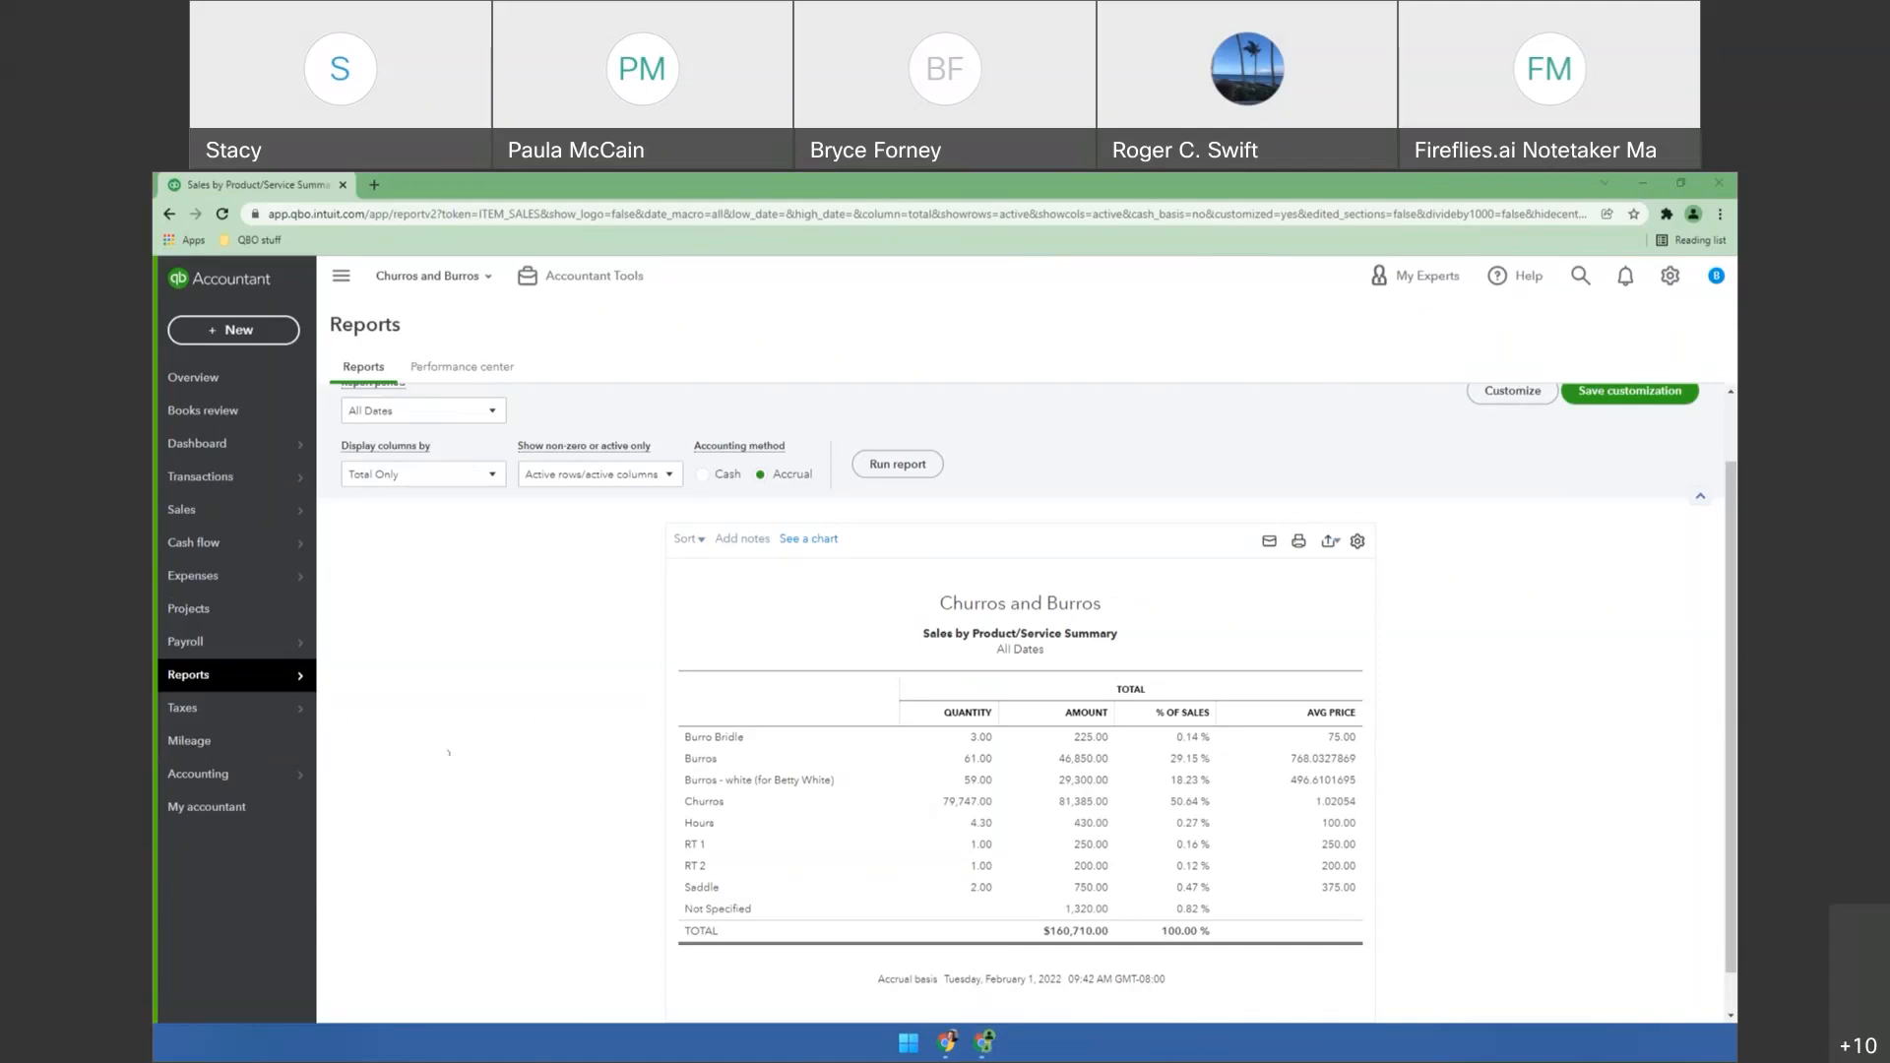
Switch to the slide presentation and show the "Best practices for Google Chrome: Add user" slide.
key("alt+Tab")
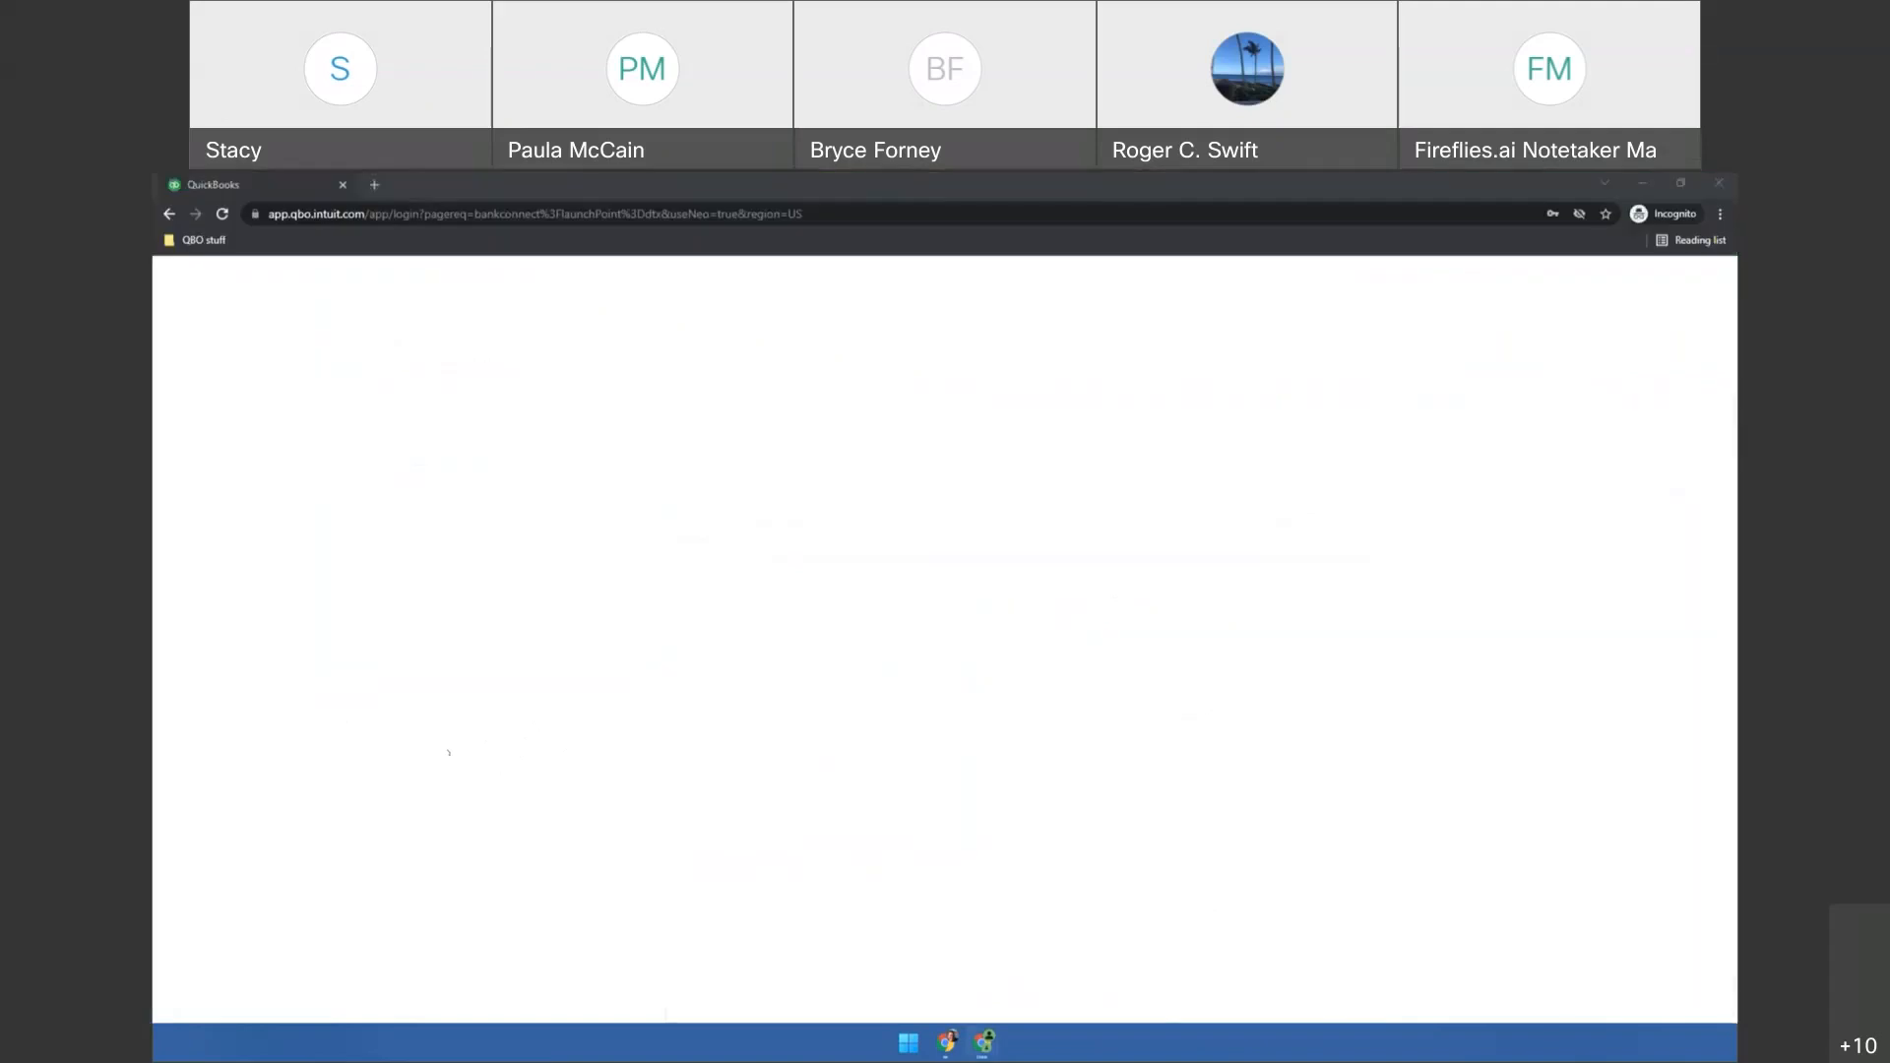
key("alt+Tab")
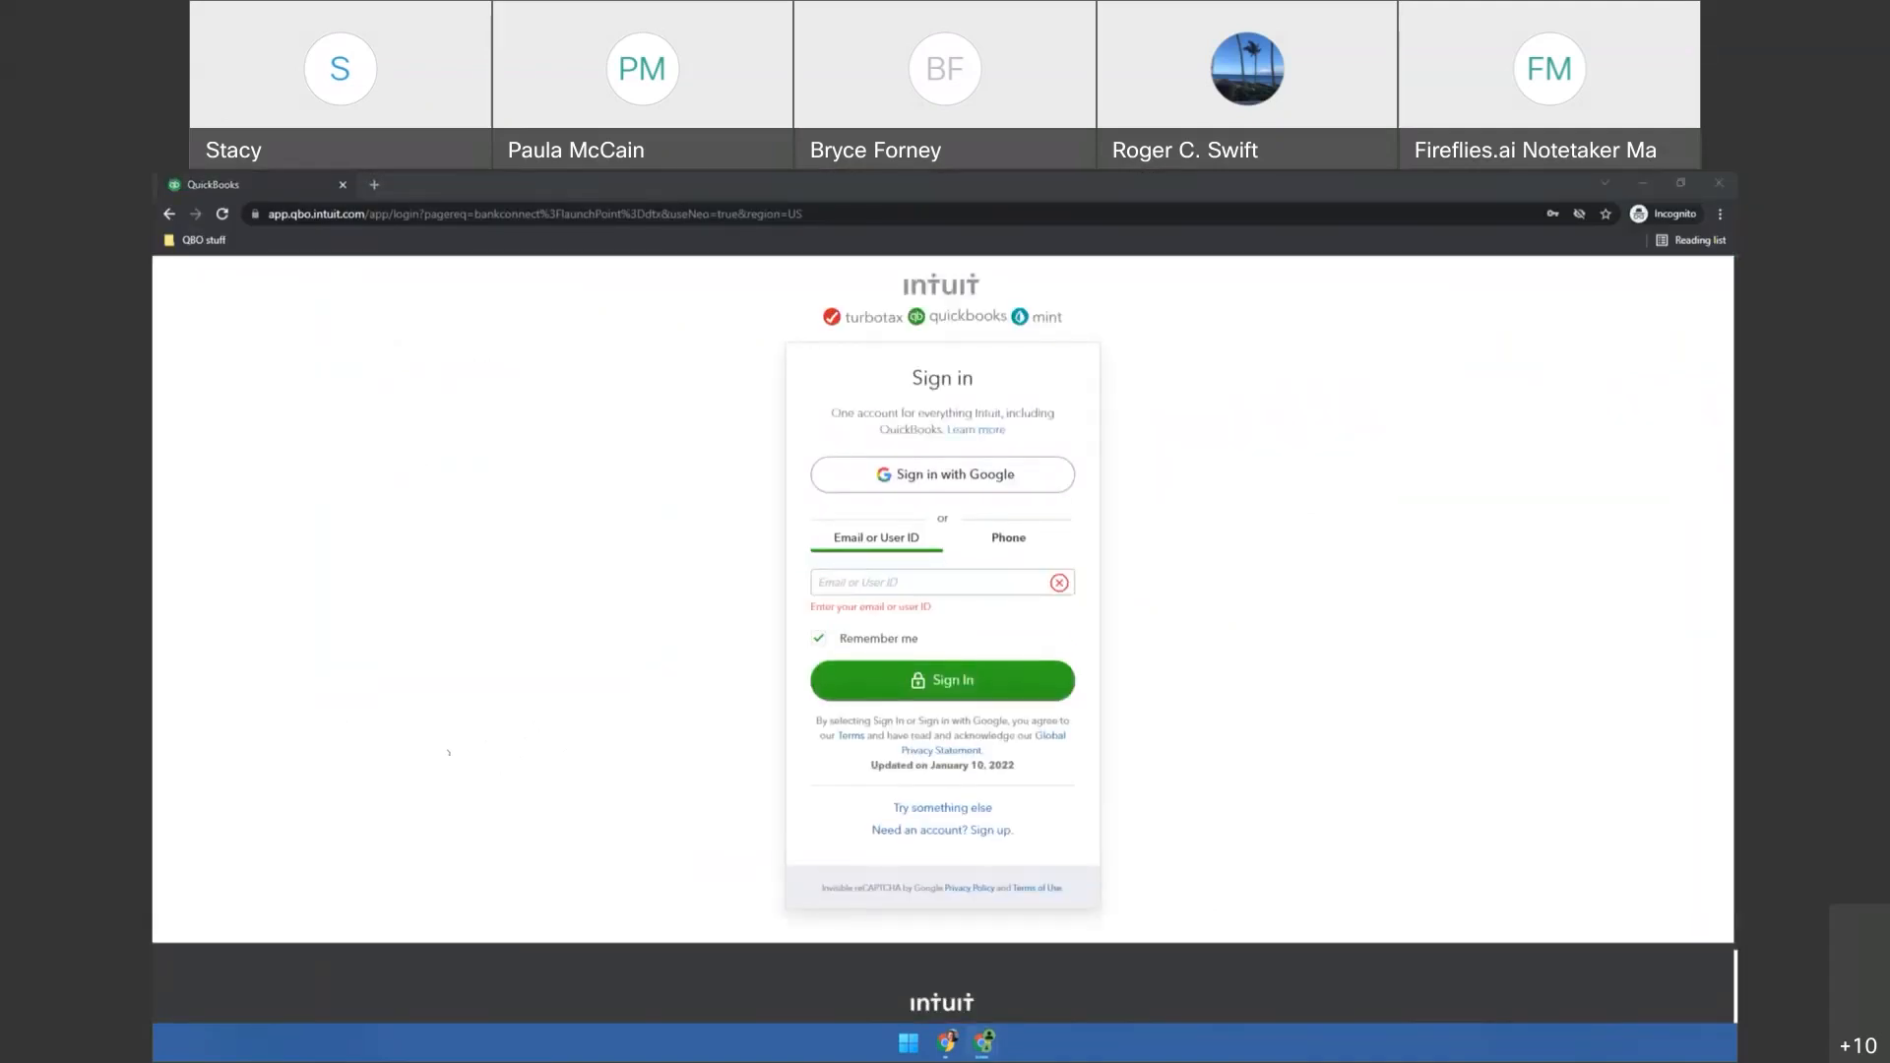
key("alt+Tab")
key("Right")
key("Right")
key("Right")
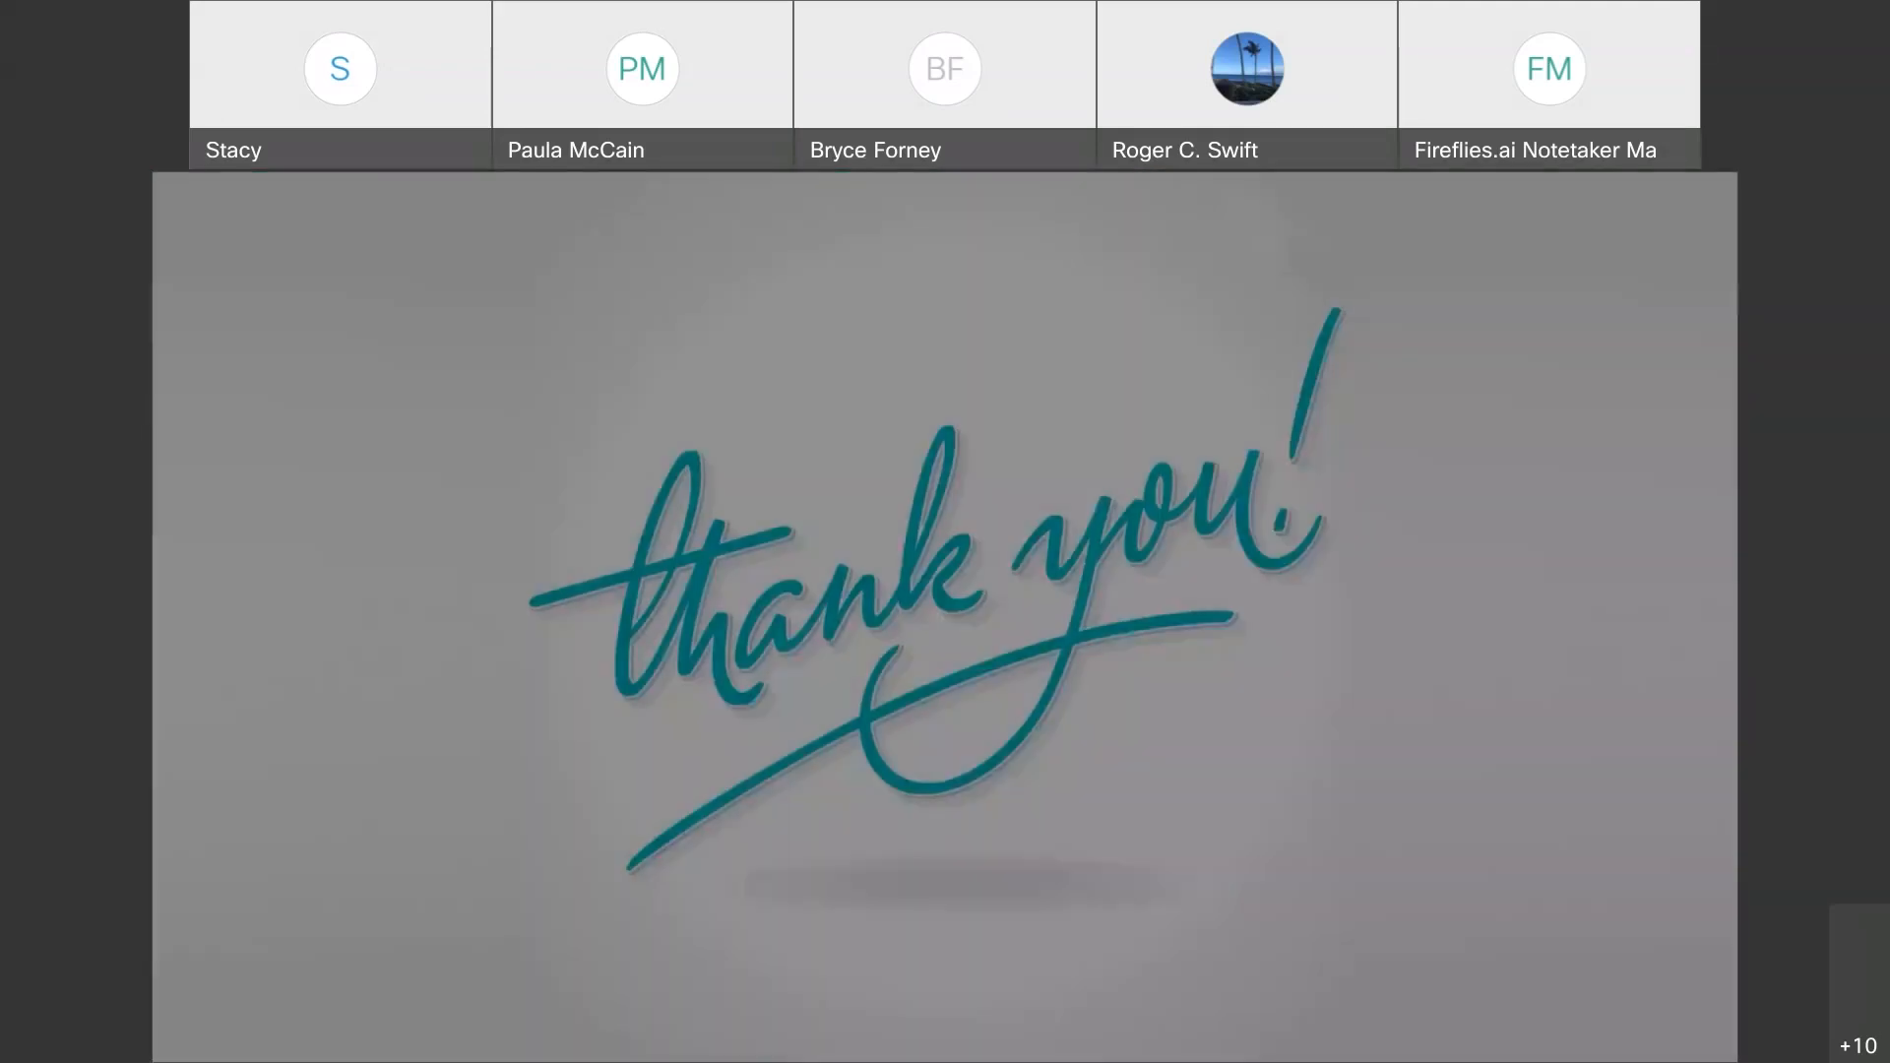
key("Left")
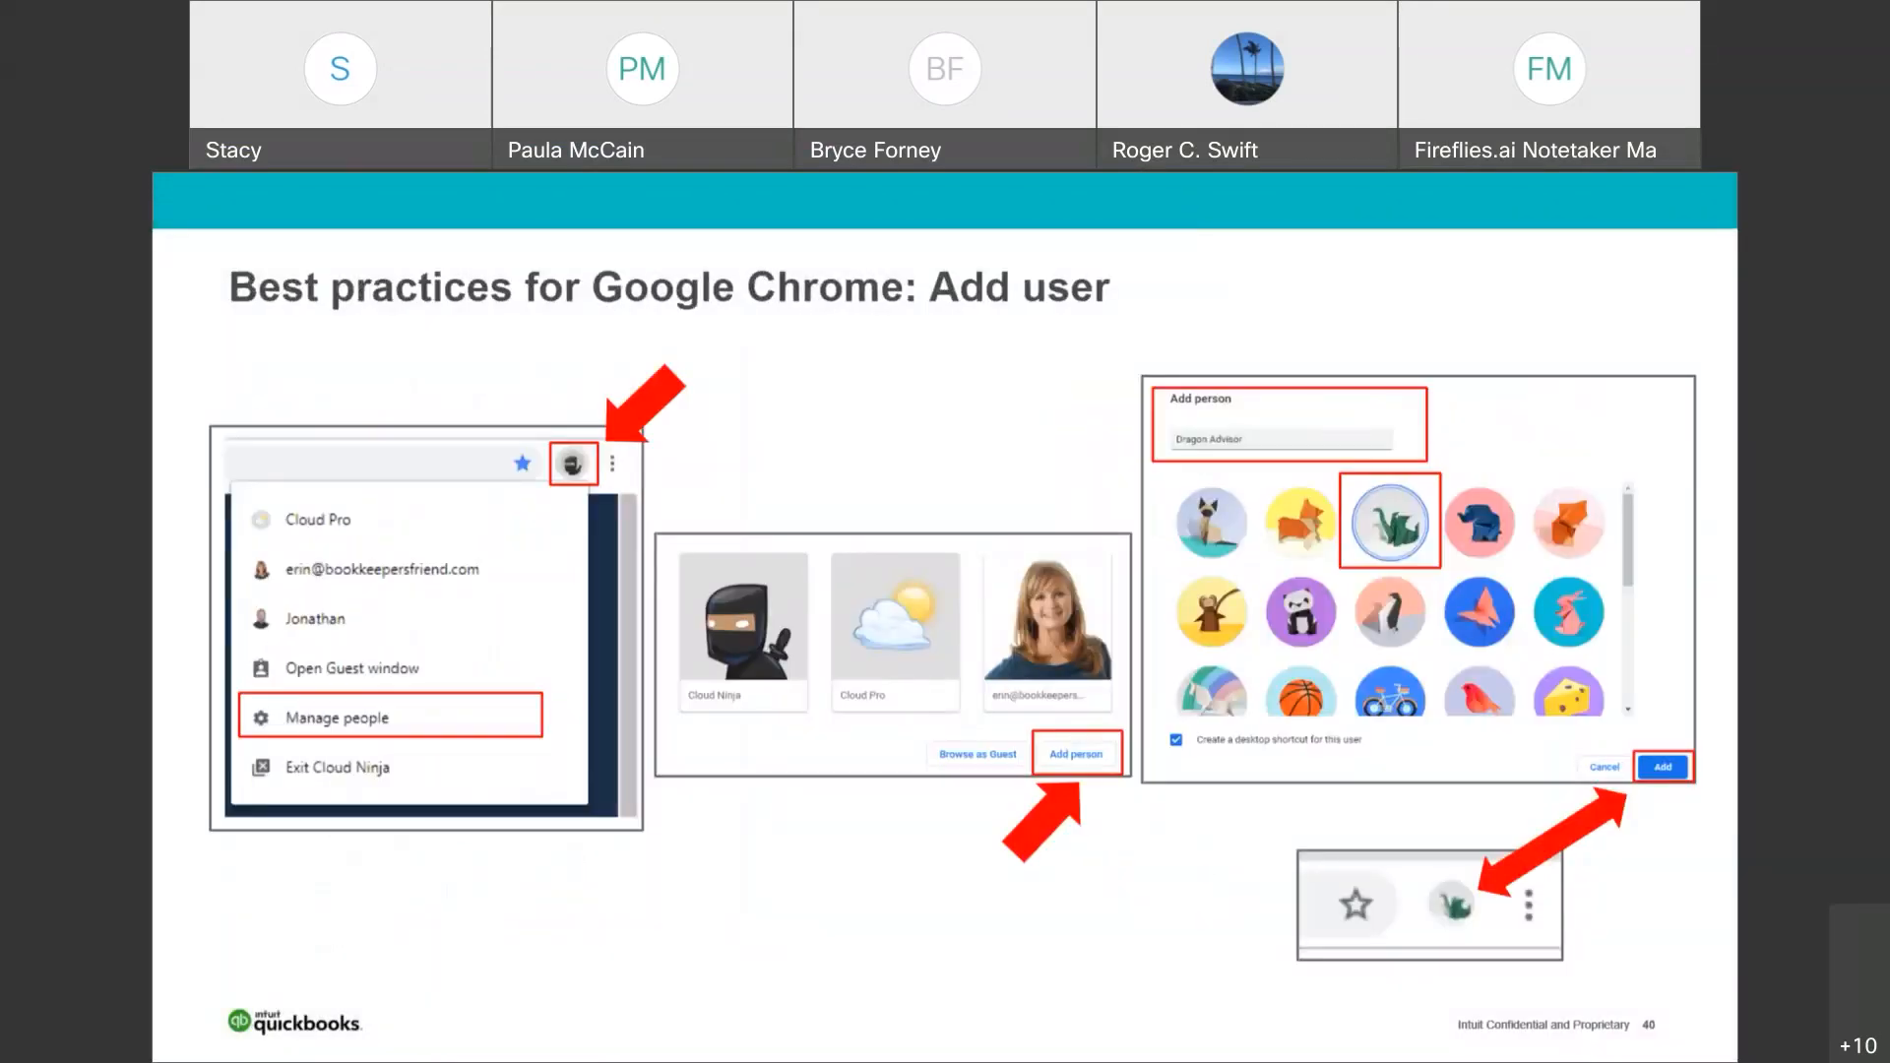